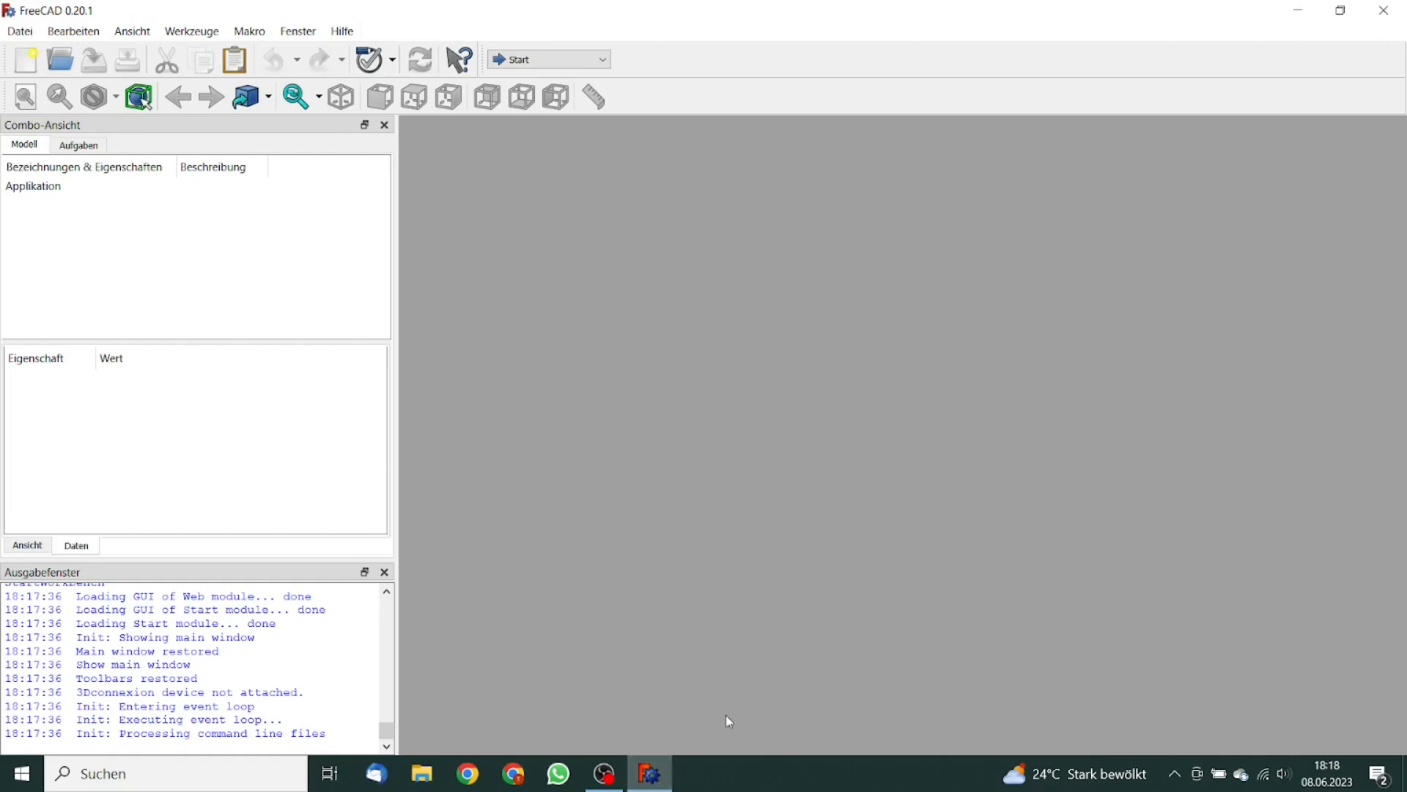
Create a new document in the Part Design workbench and start a sketch on the XY plane.
click(604, 60)
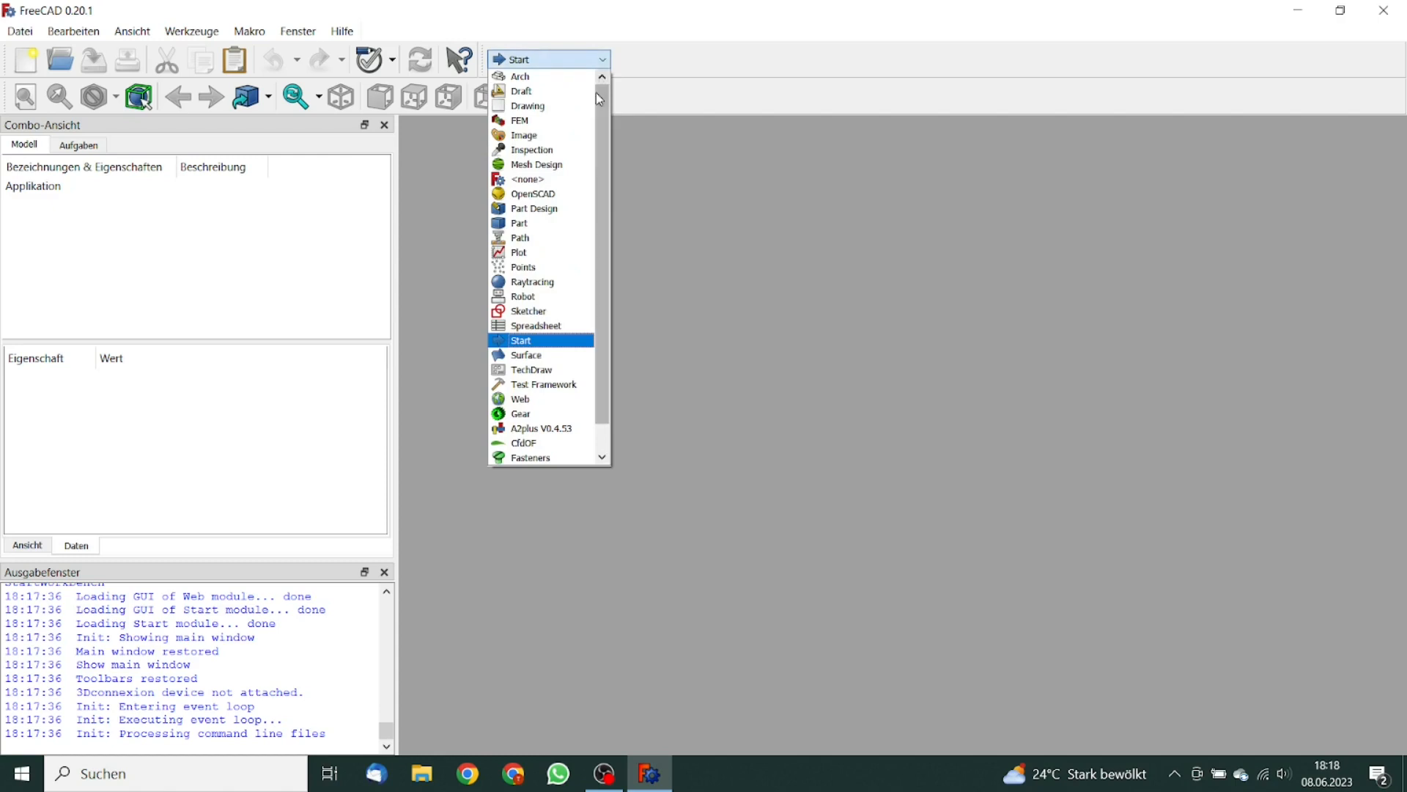
click(545, 210)
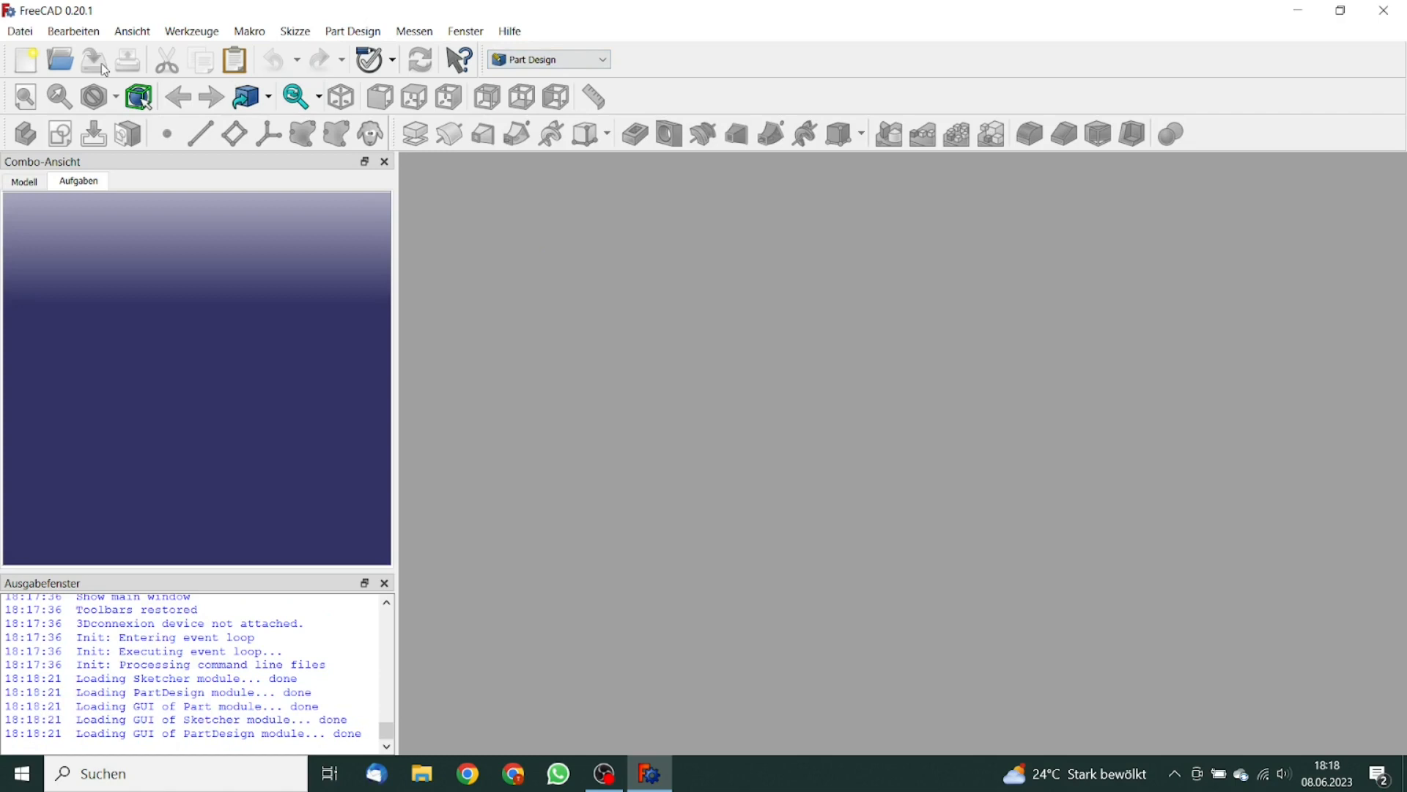
click(26, 61)
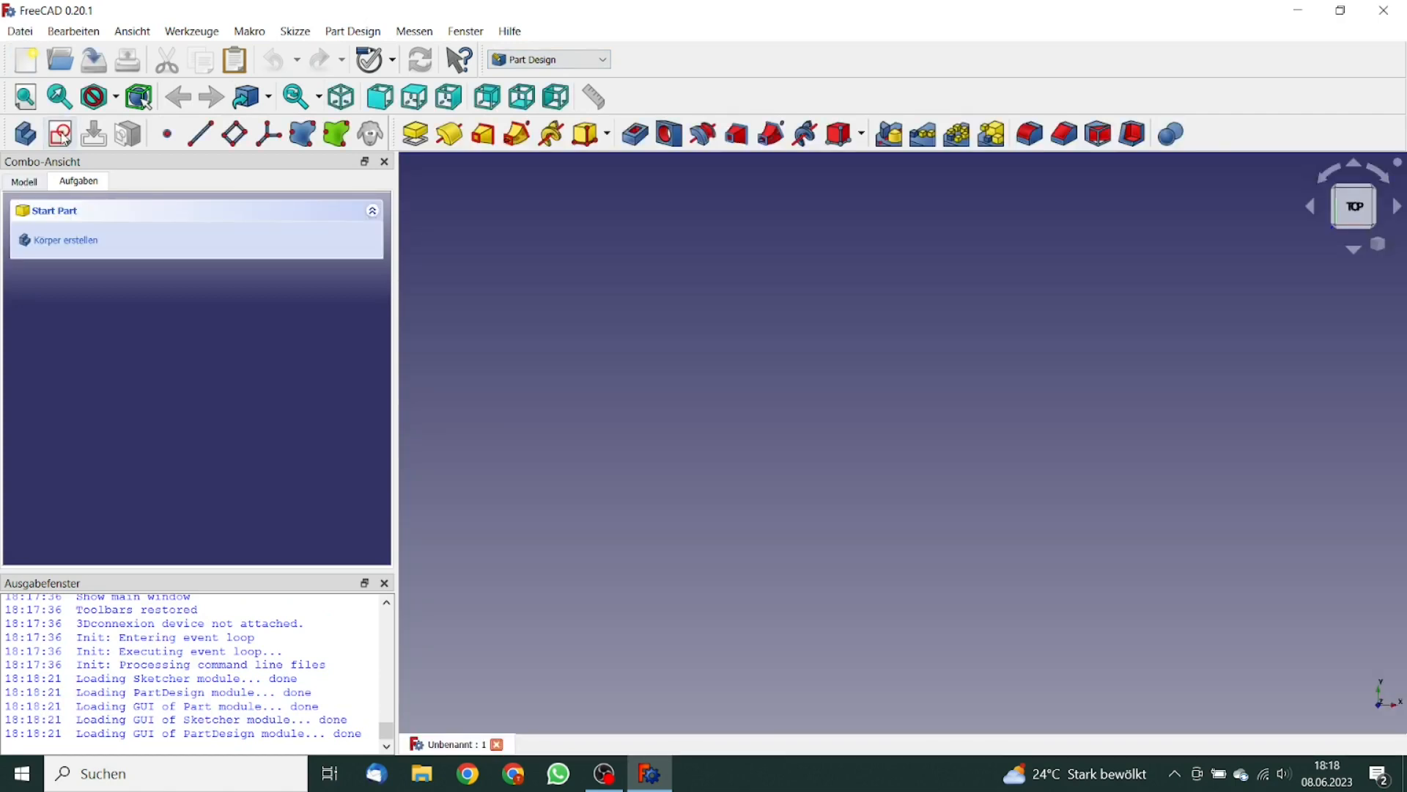
click(62, 135)
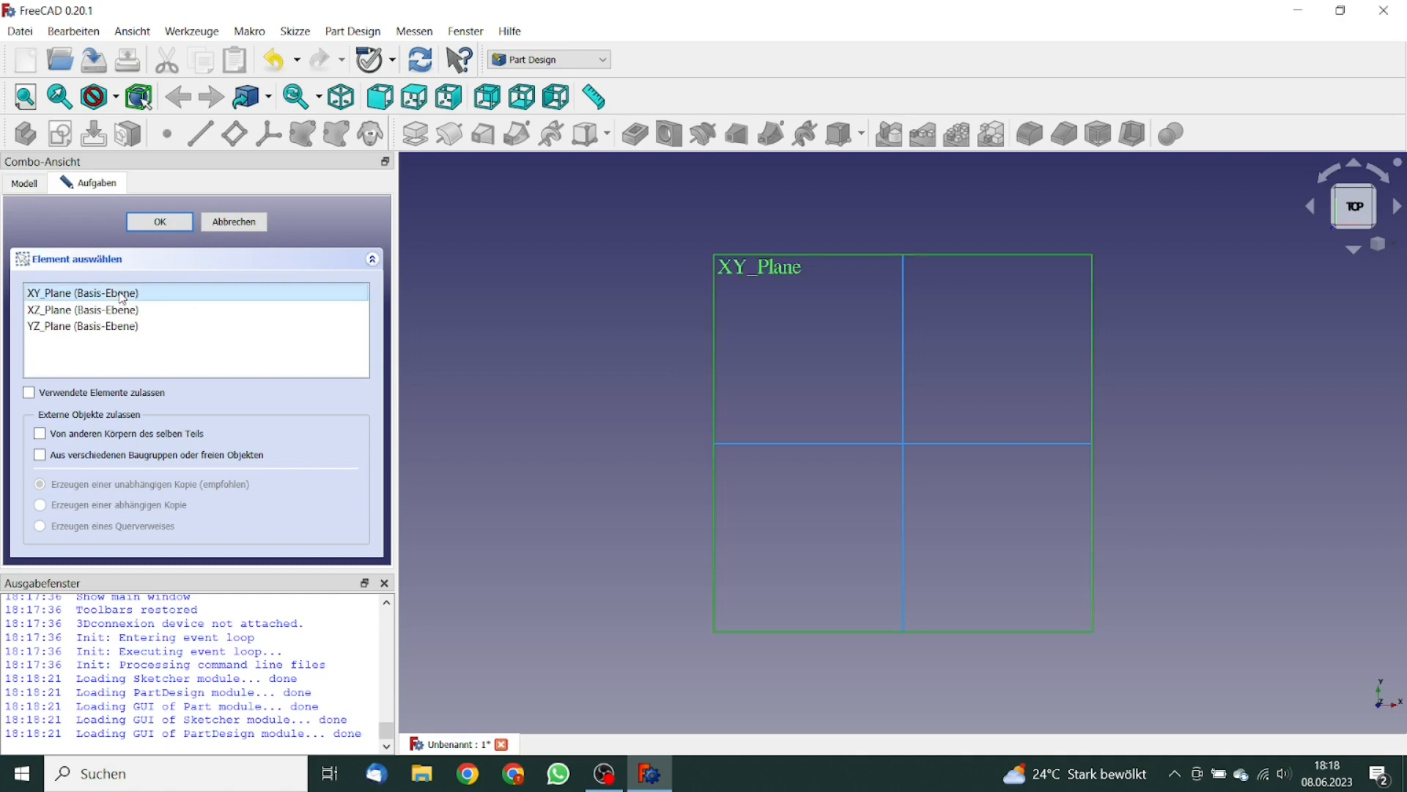
click(165, 223)
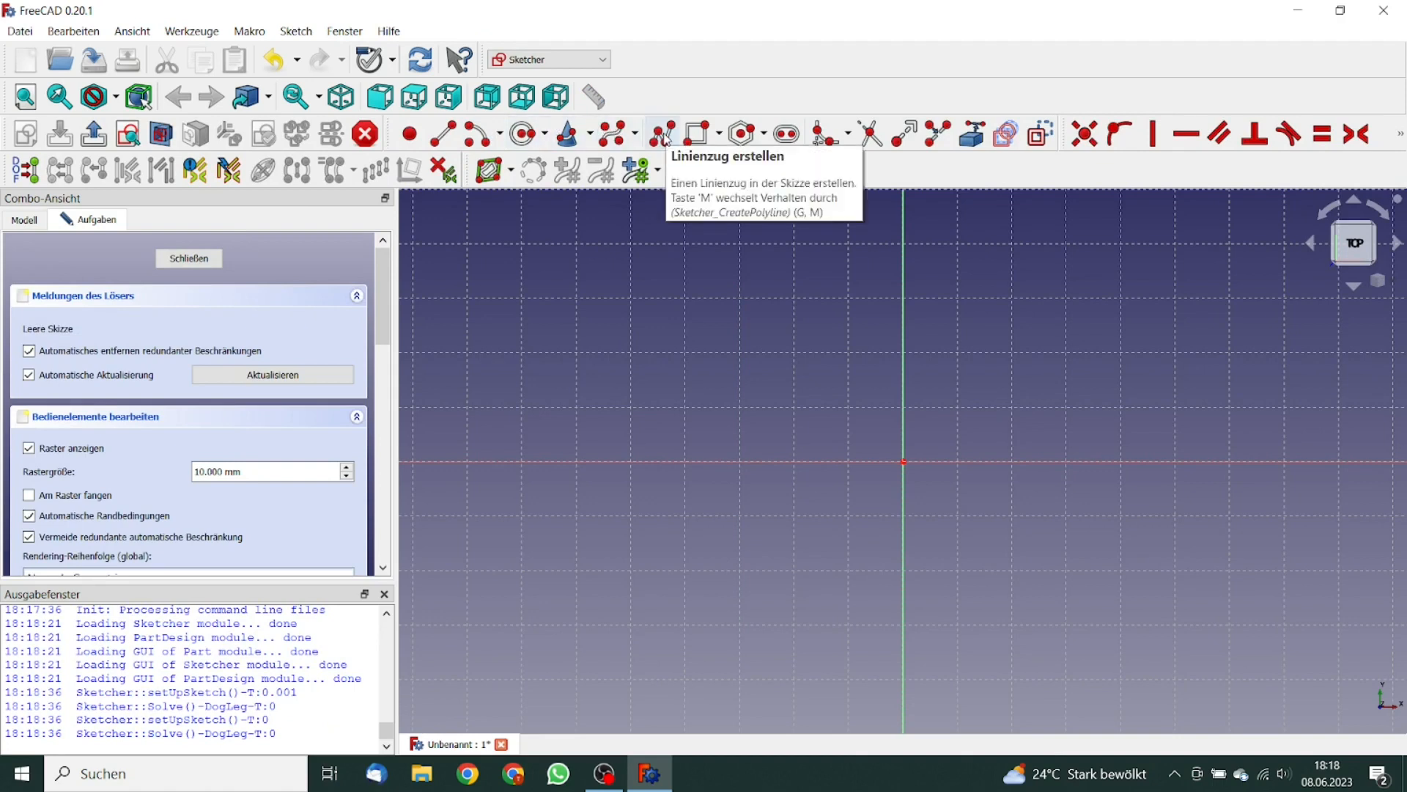
Start a polyline outline with a horizontal top edge about 41 mm long, a tangent corner arc of about 8 mm radius, and a right side about 33 mm long.
click(664, 137)
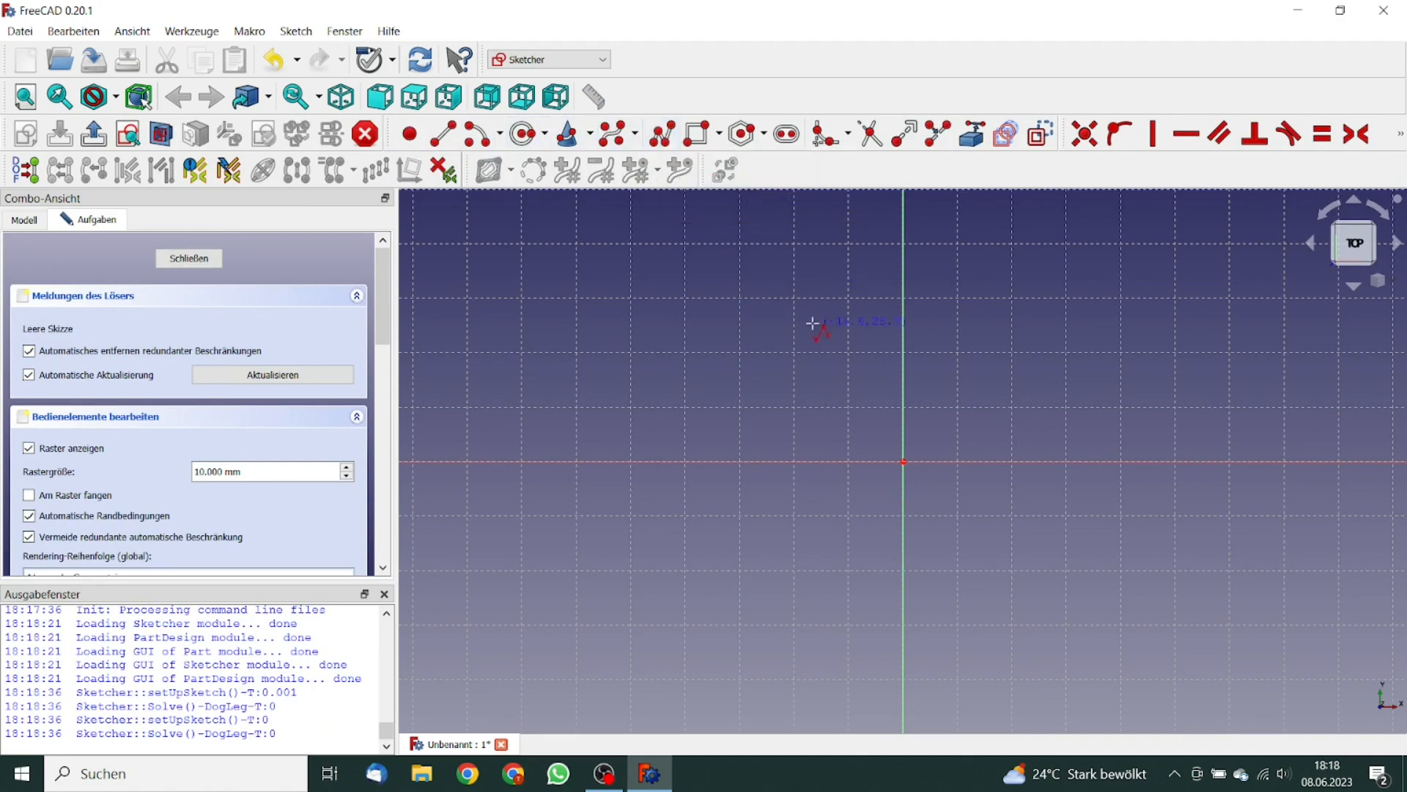
click(795, 297)
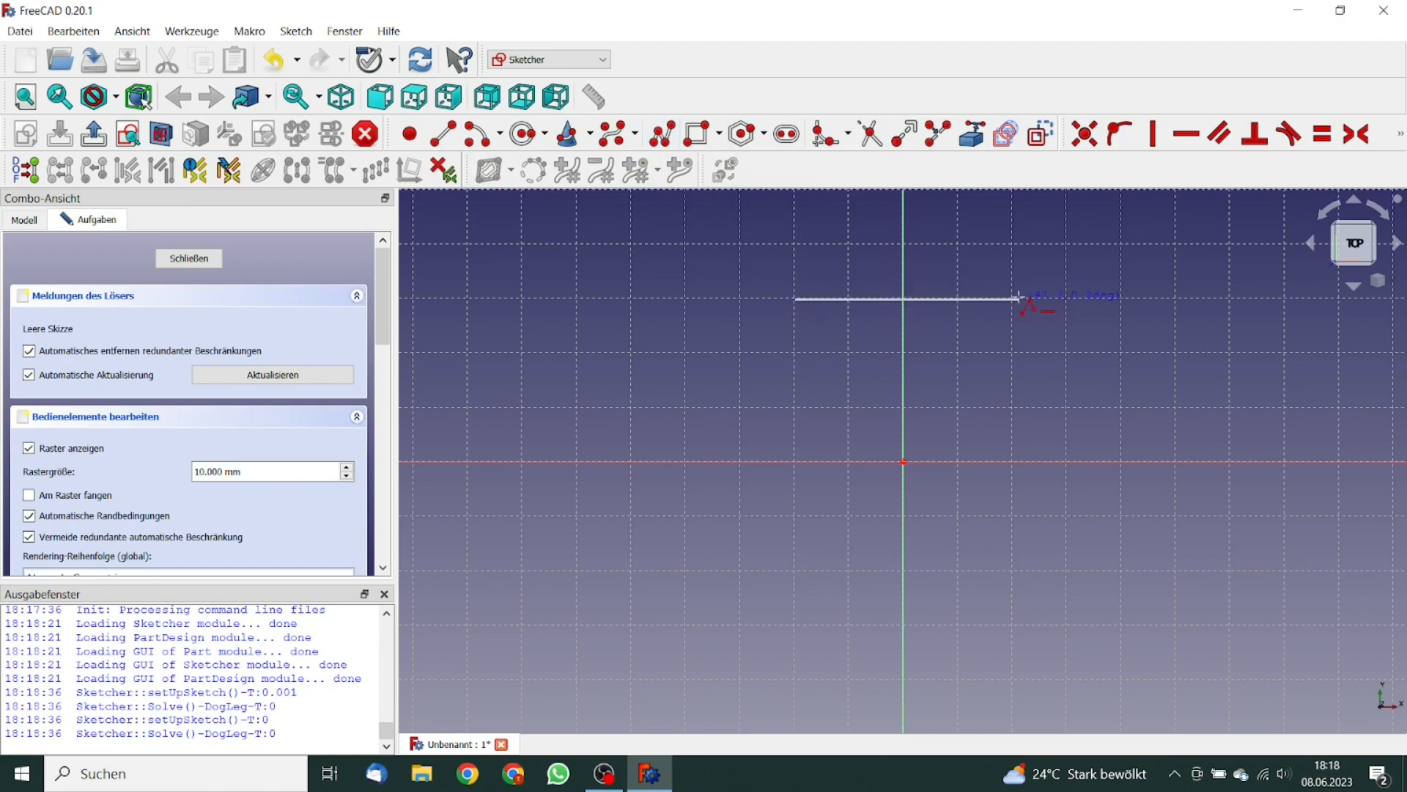
click(1019, 298)
key(m)
key(m)
key(m)
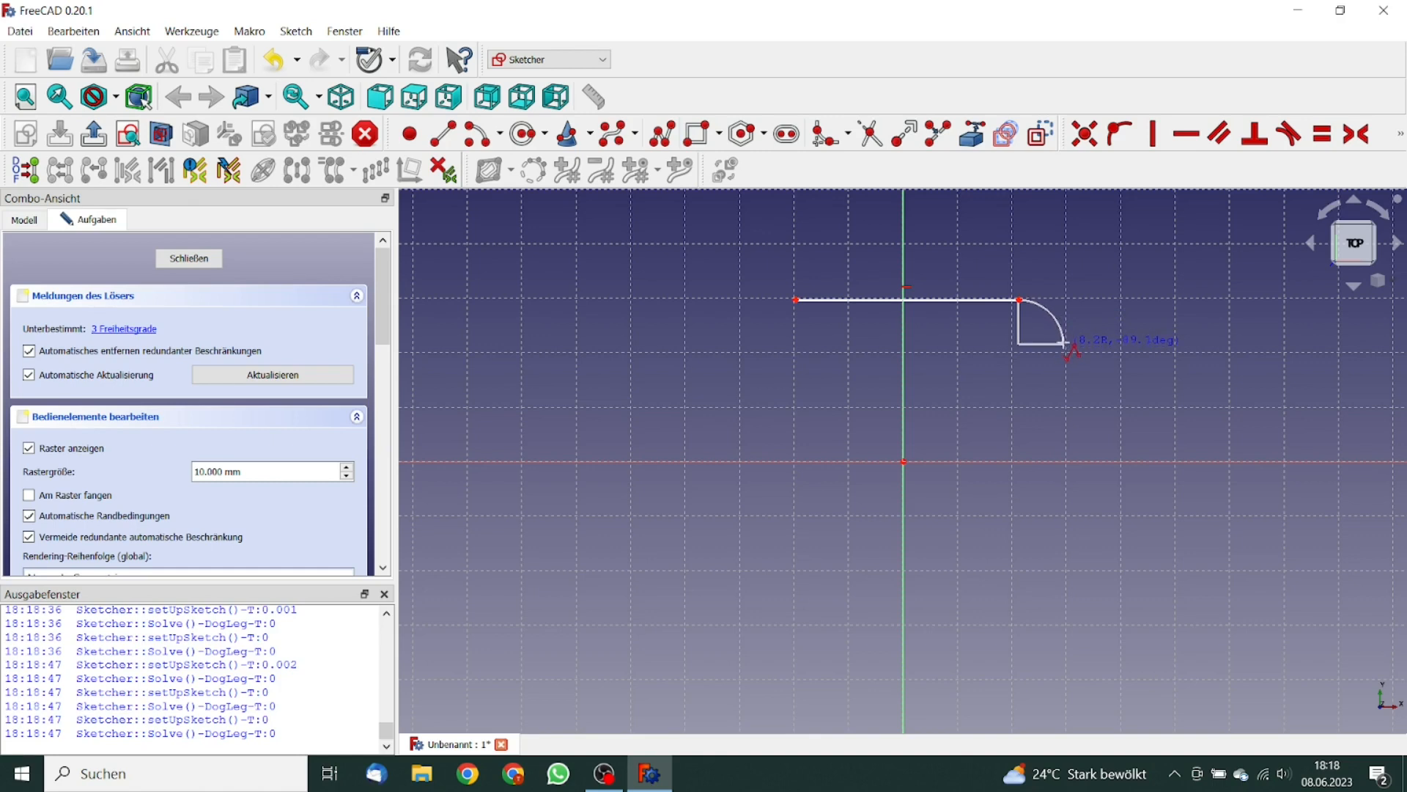
click(1064, 343)
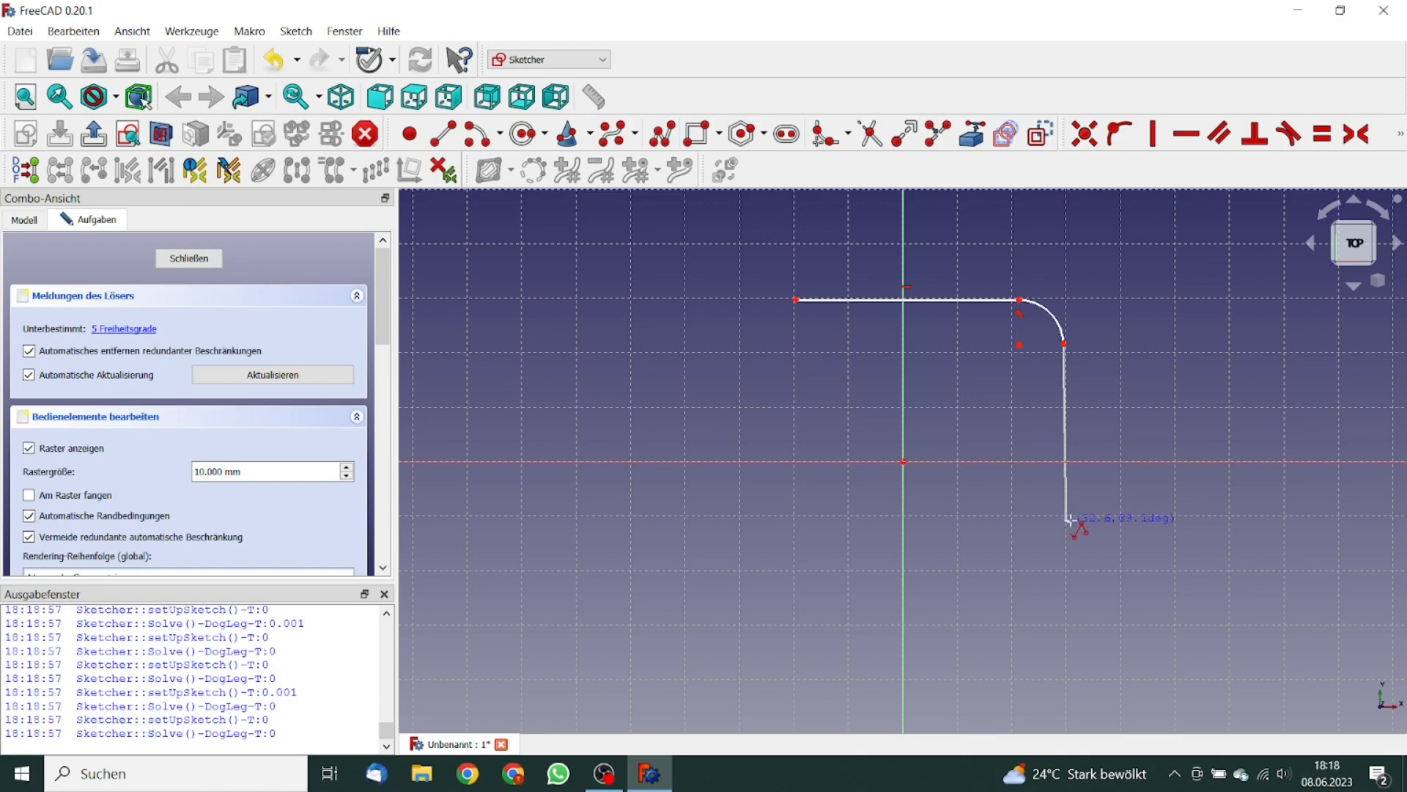
click(1068, 522)
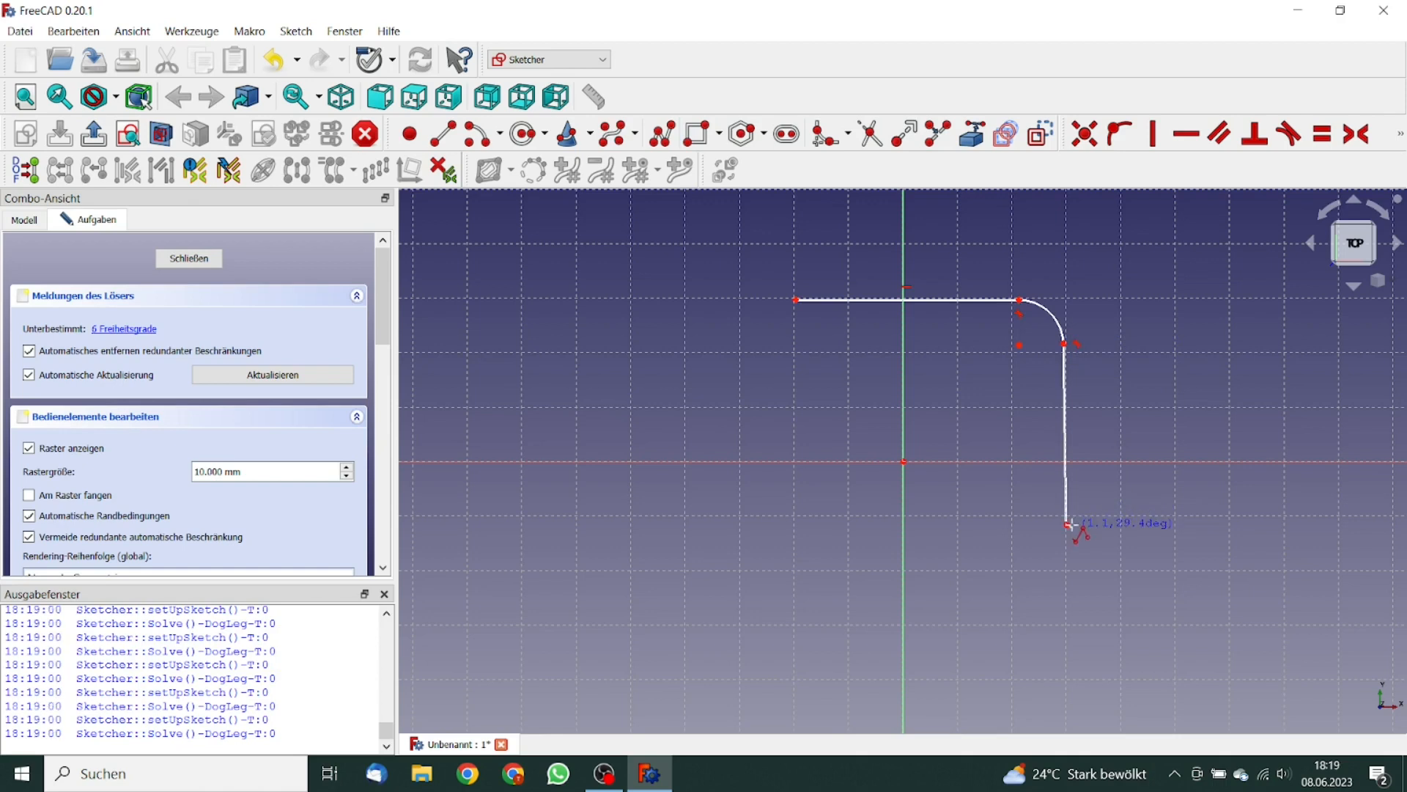
Continue the polyline with a tangent lower-right corner arc and a bottom edge containing a downward rectangular tab about 17 mm wide and 8 mm deep.
key(m)
click(1032, 557)
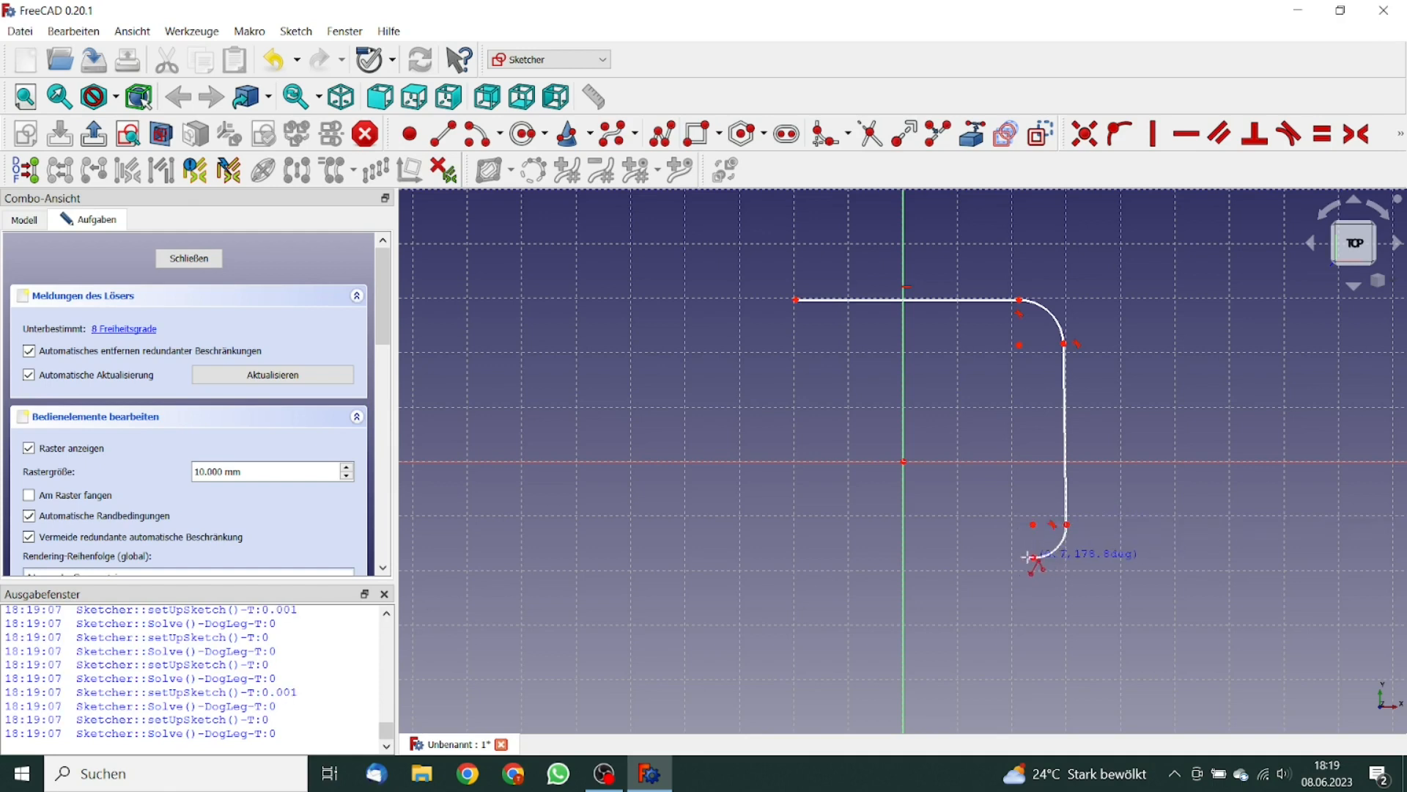
click(950, 556)
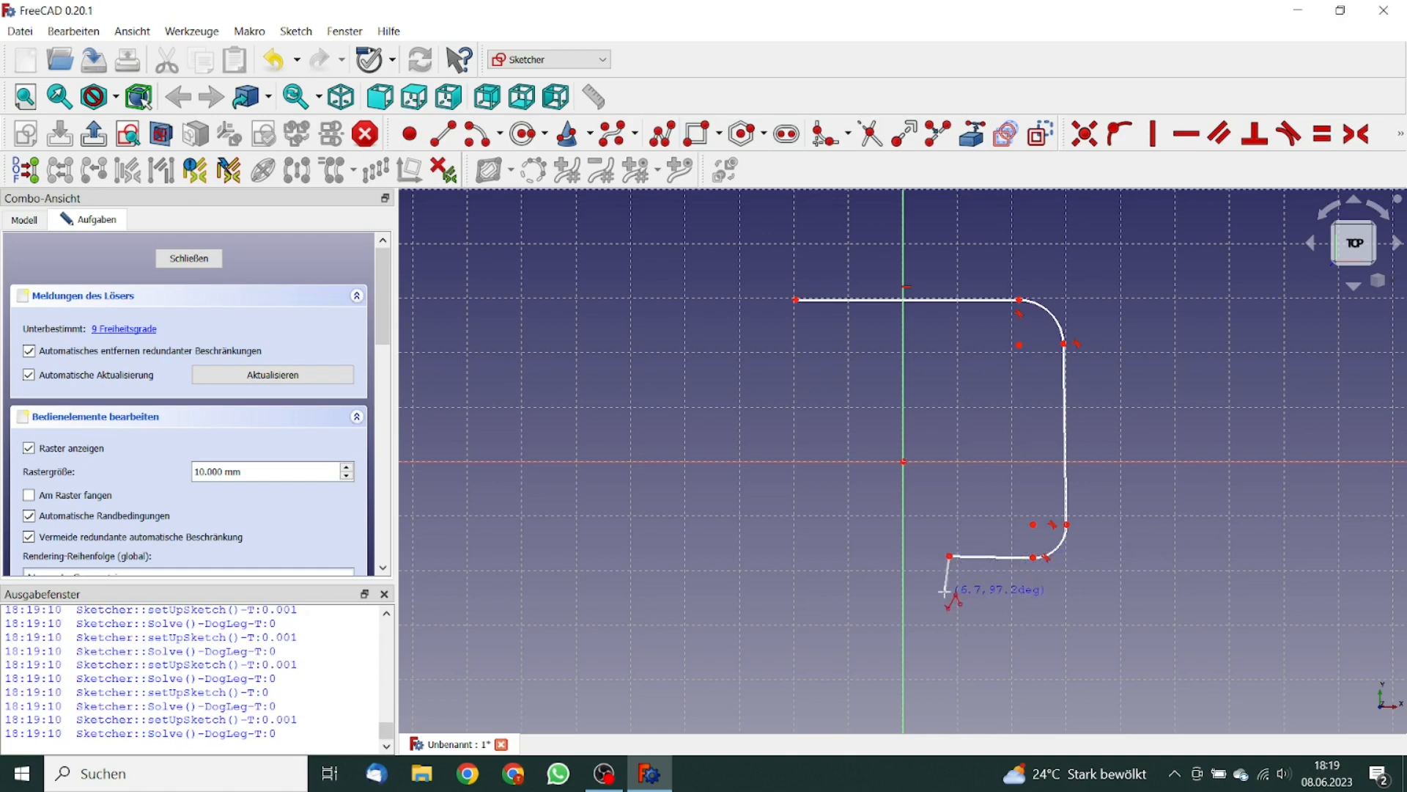
click(950, 598)
click(859, 597)
click(859, 555)
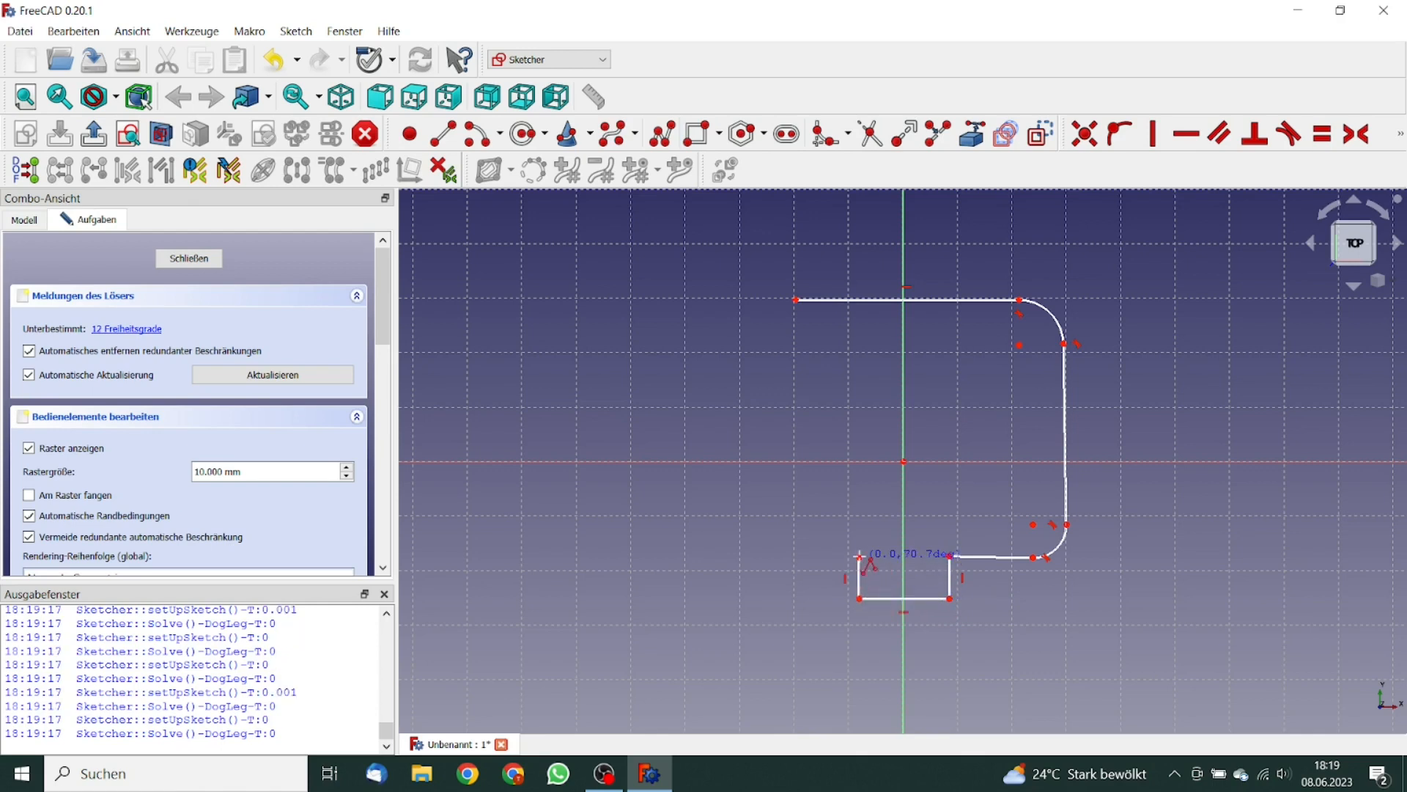
click(794, 555)
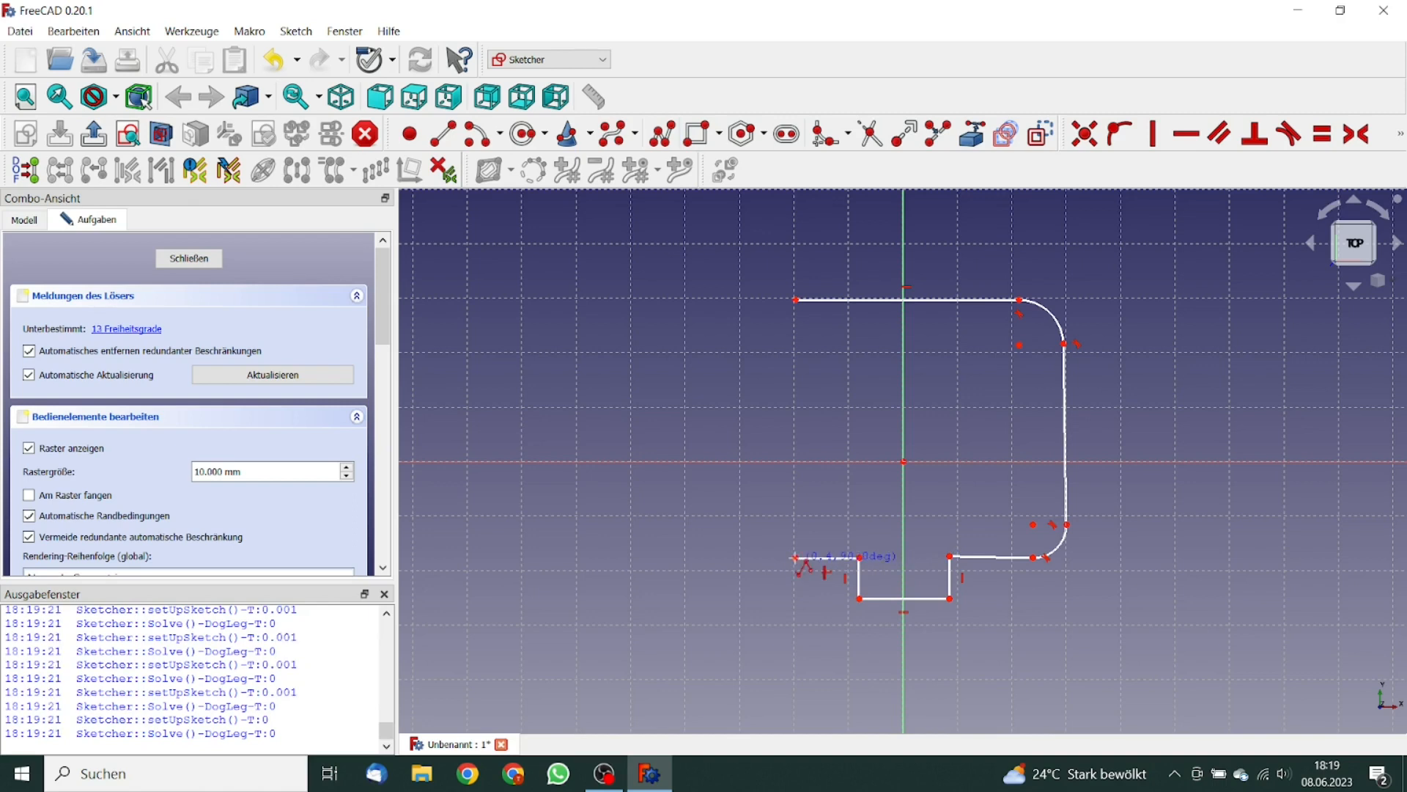
Continue the polyline with a tangent lower-left corner arc, a left side line, and a tangent upper-left arc ending near the top edge.
click(749, 513)
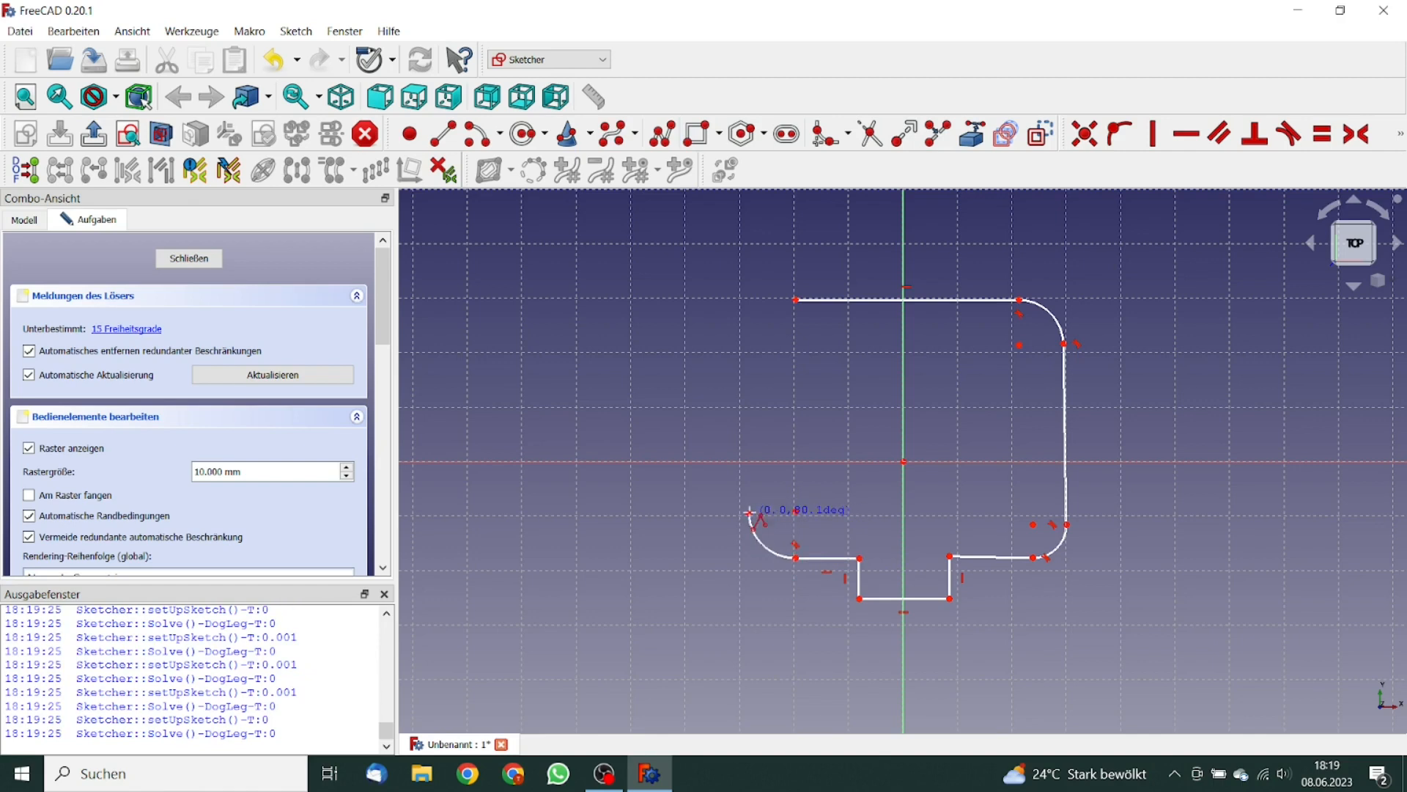
click(742, 331)
key(m)
key(m)
key(m)
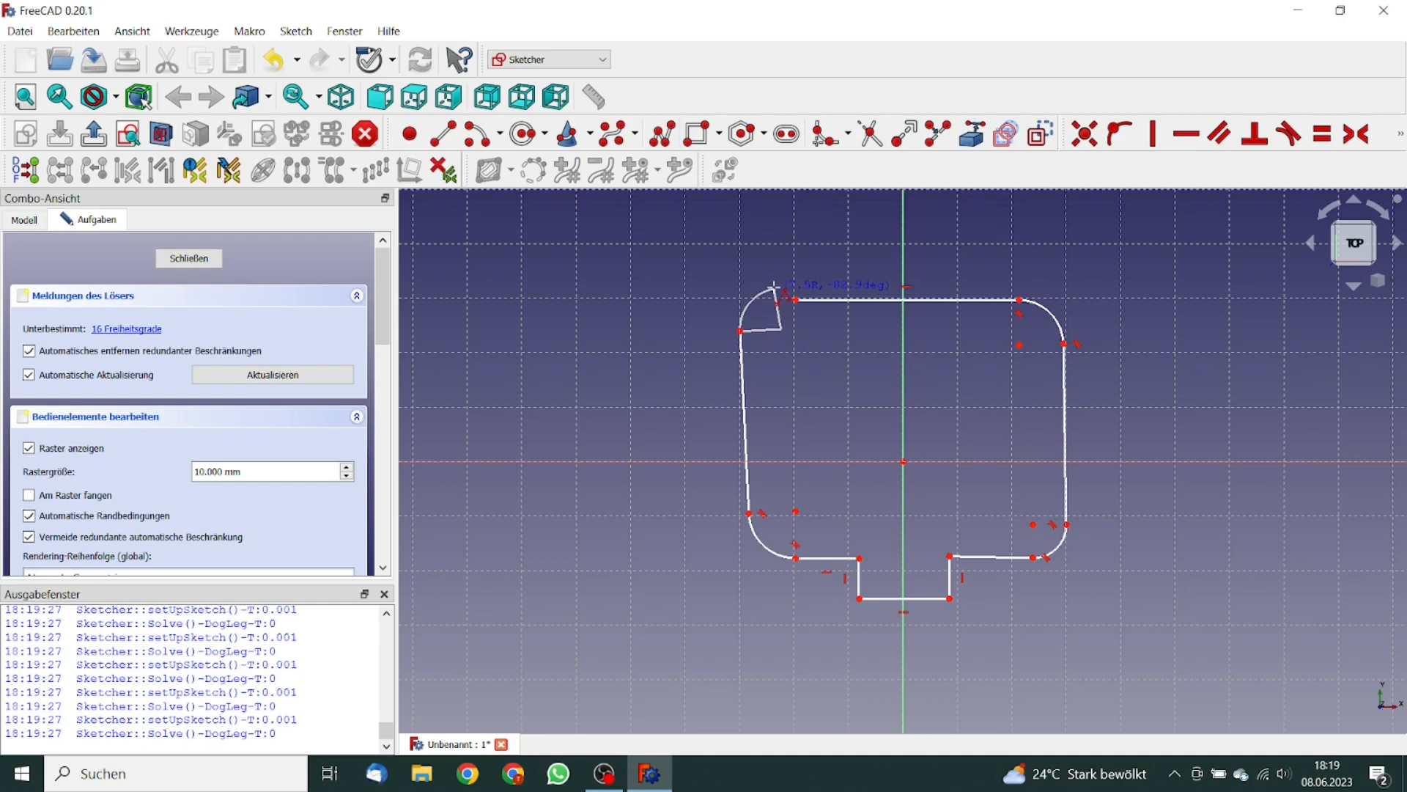
click(774, 289)
Close the outline by making the upper-left arc's endpoint tangent to the top edge's left endpoint, and test the joint by moving the arc.
click(776, 292)
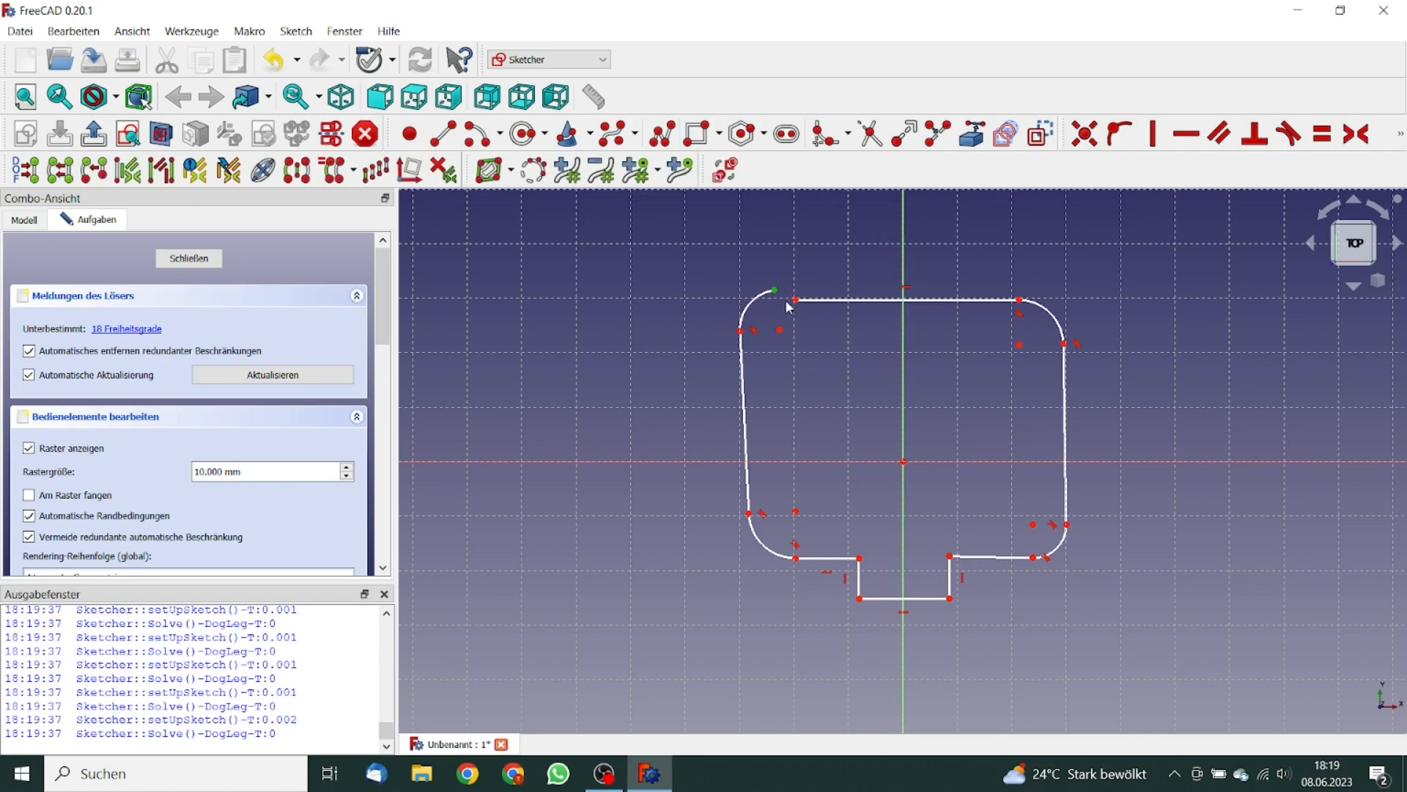
click(796, 301)
click(1290, 135)
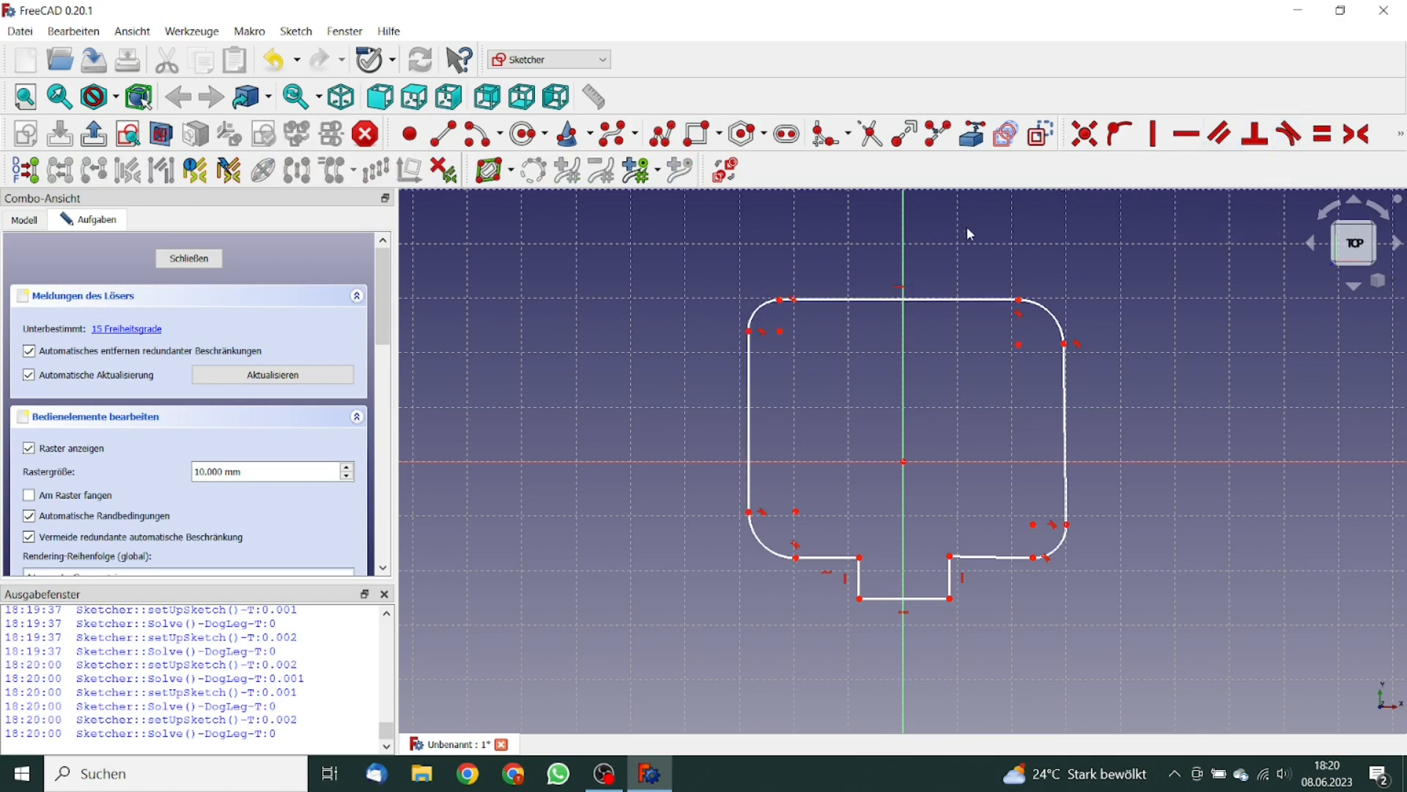
mouse_move(757, 310)
mouse_down()
mouse_move(749, 301)
mouse_move(758, 311)
mouse_up()
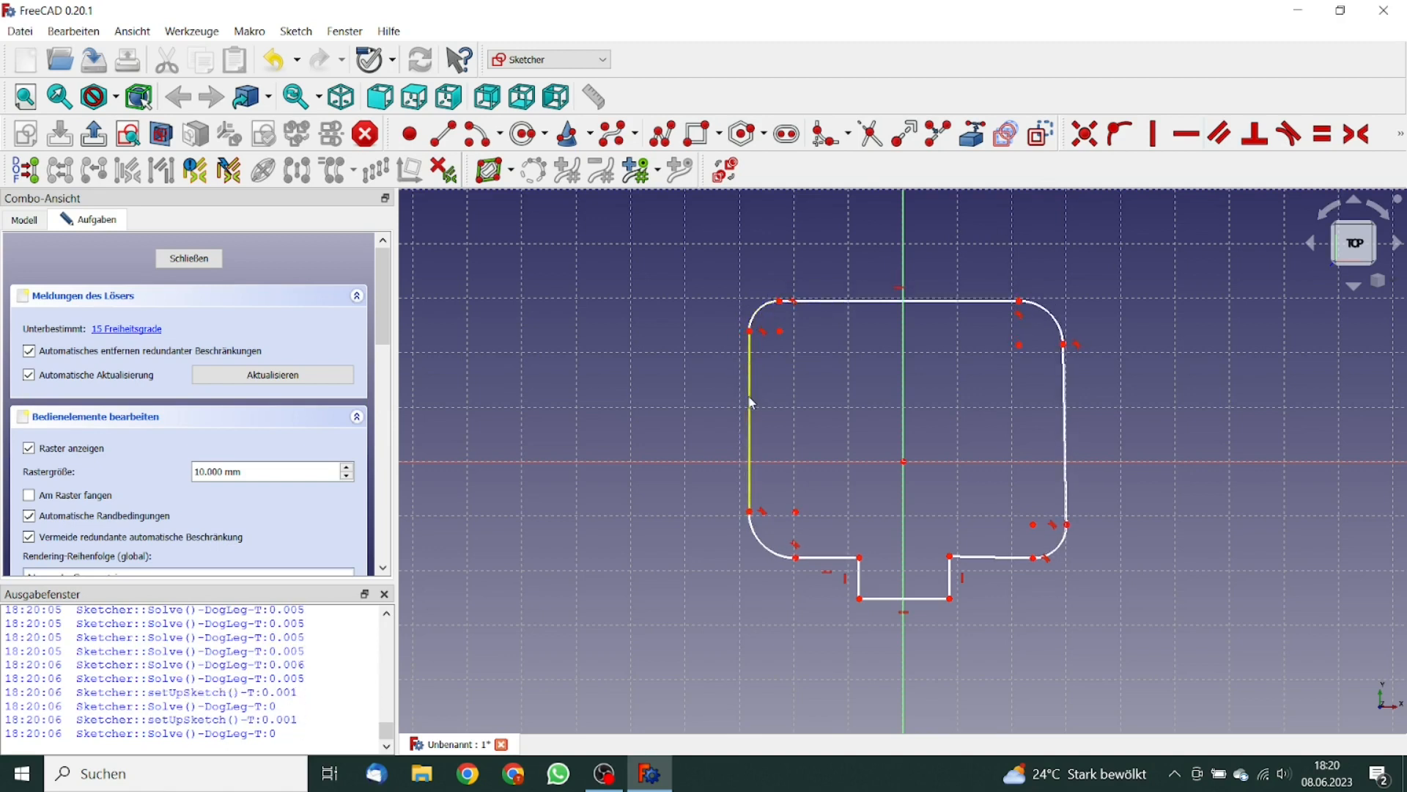
Constrain the left and right side lines to vertical and the bottom edge segment right of the tab to horizontal.
click(749, 395)
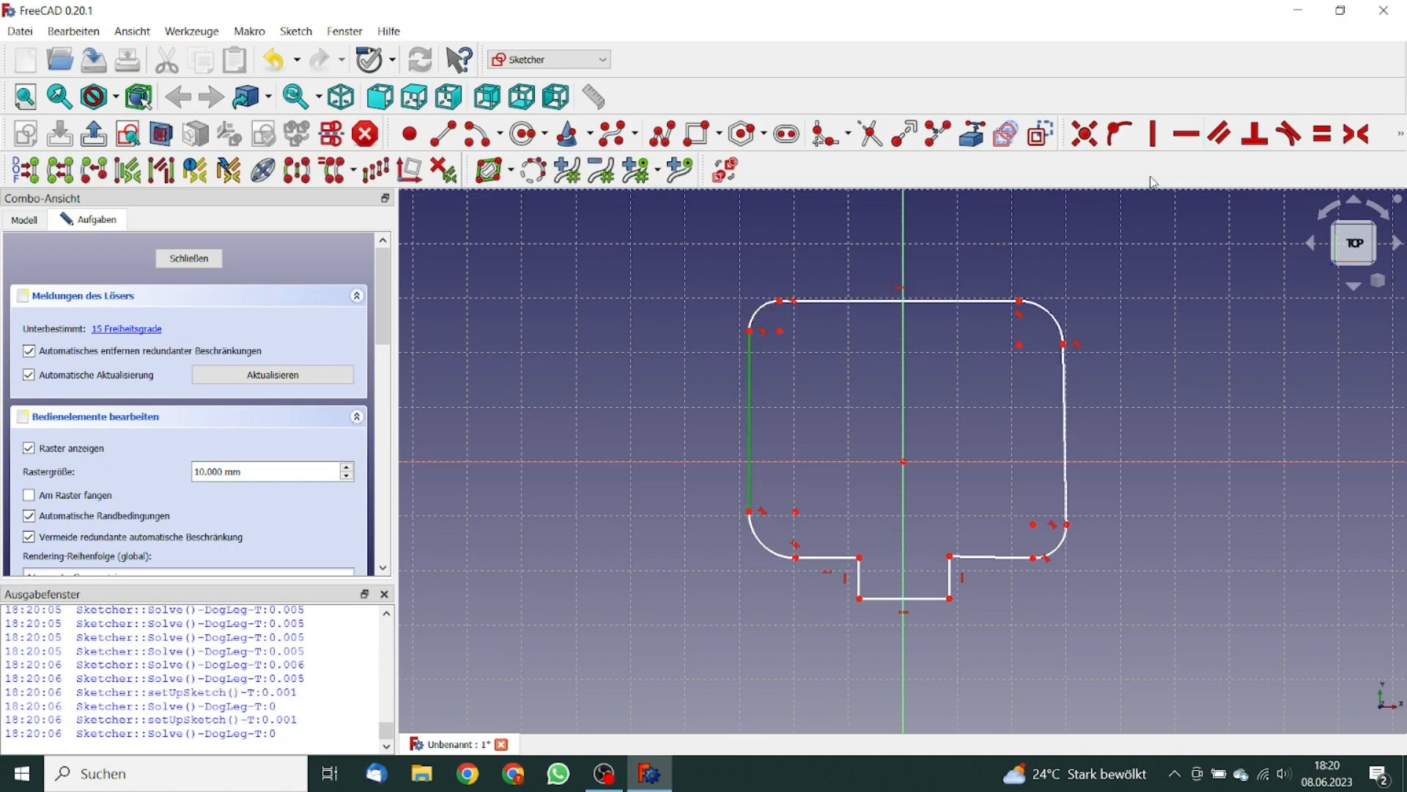
click(1154, 135)
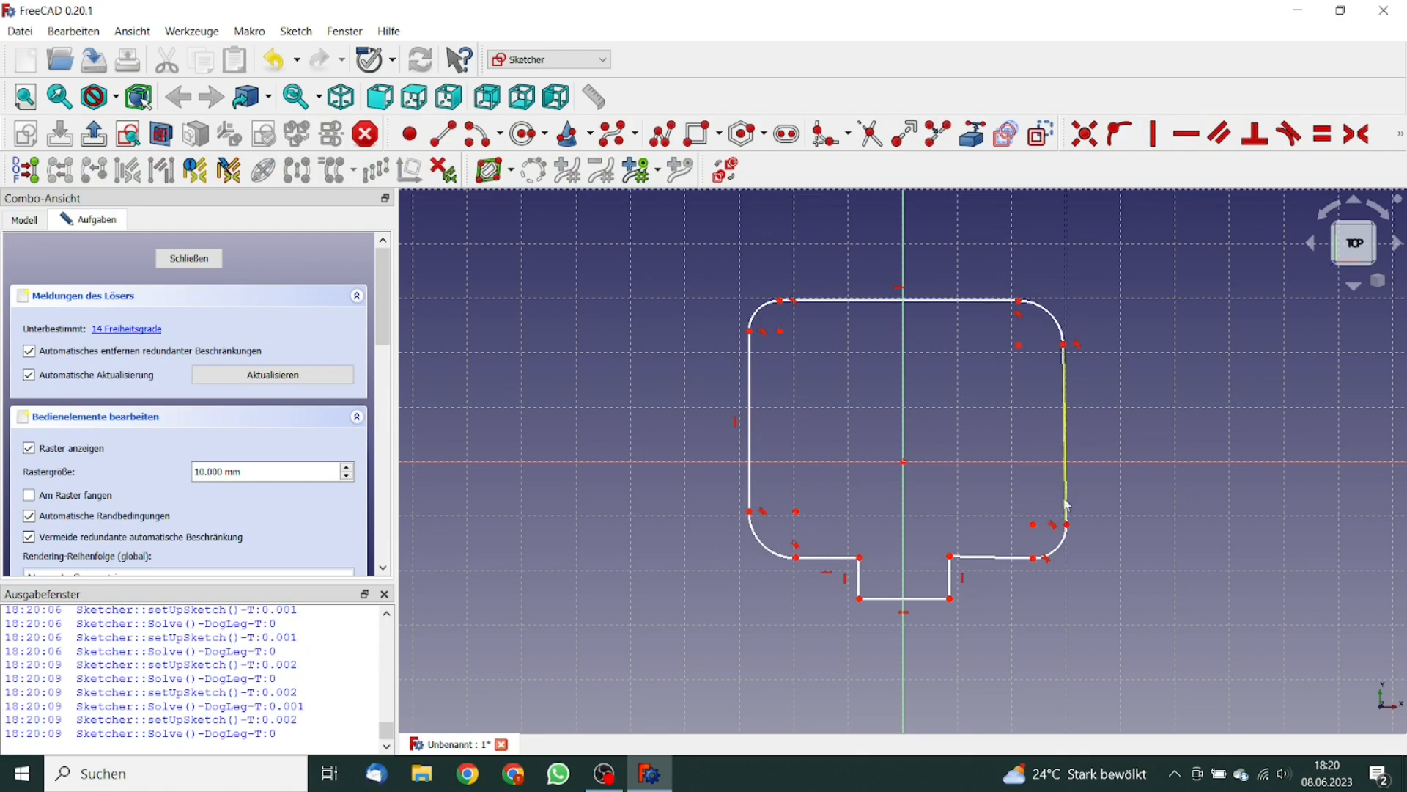
drag(1058, 551, 1072, 543)
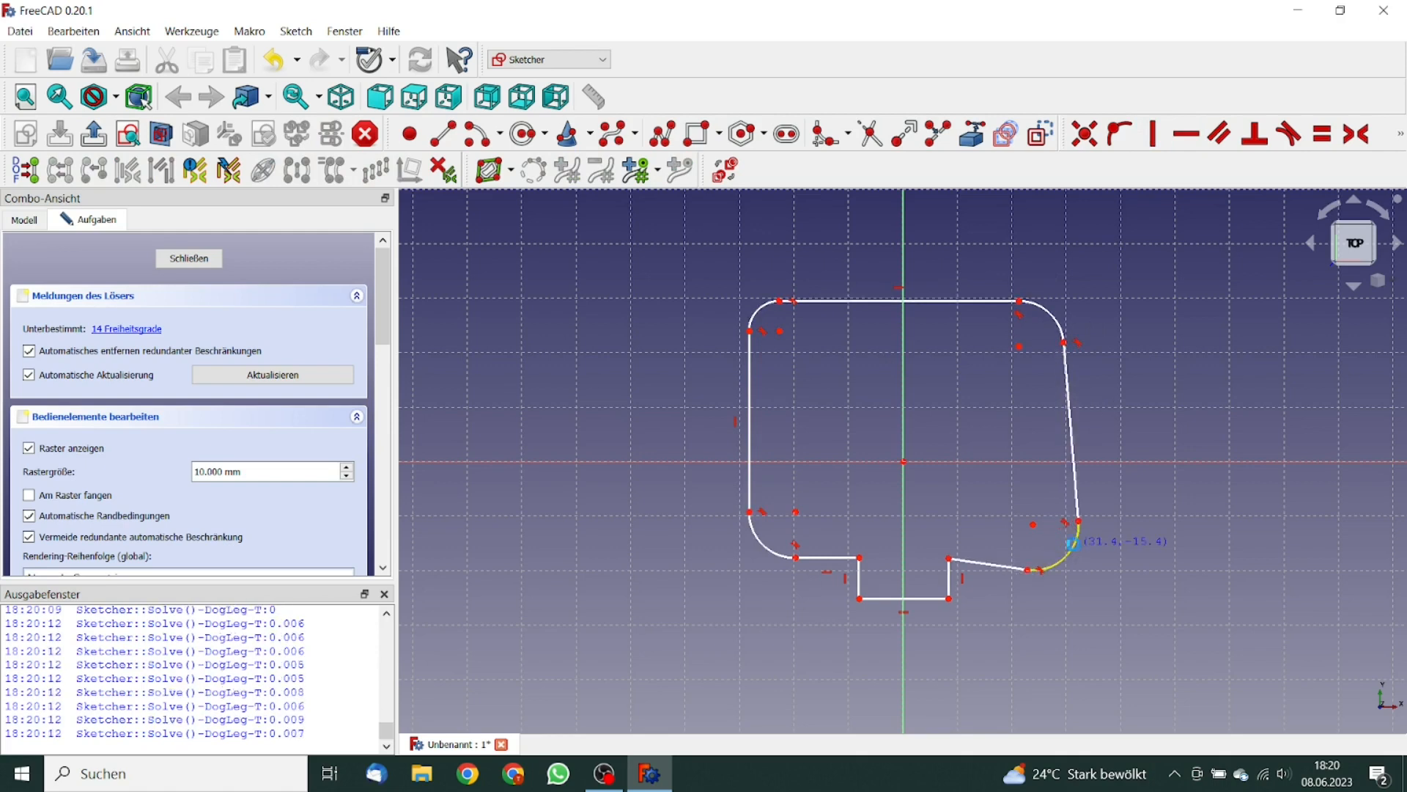
click(1075, 449)
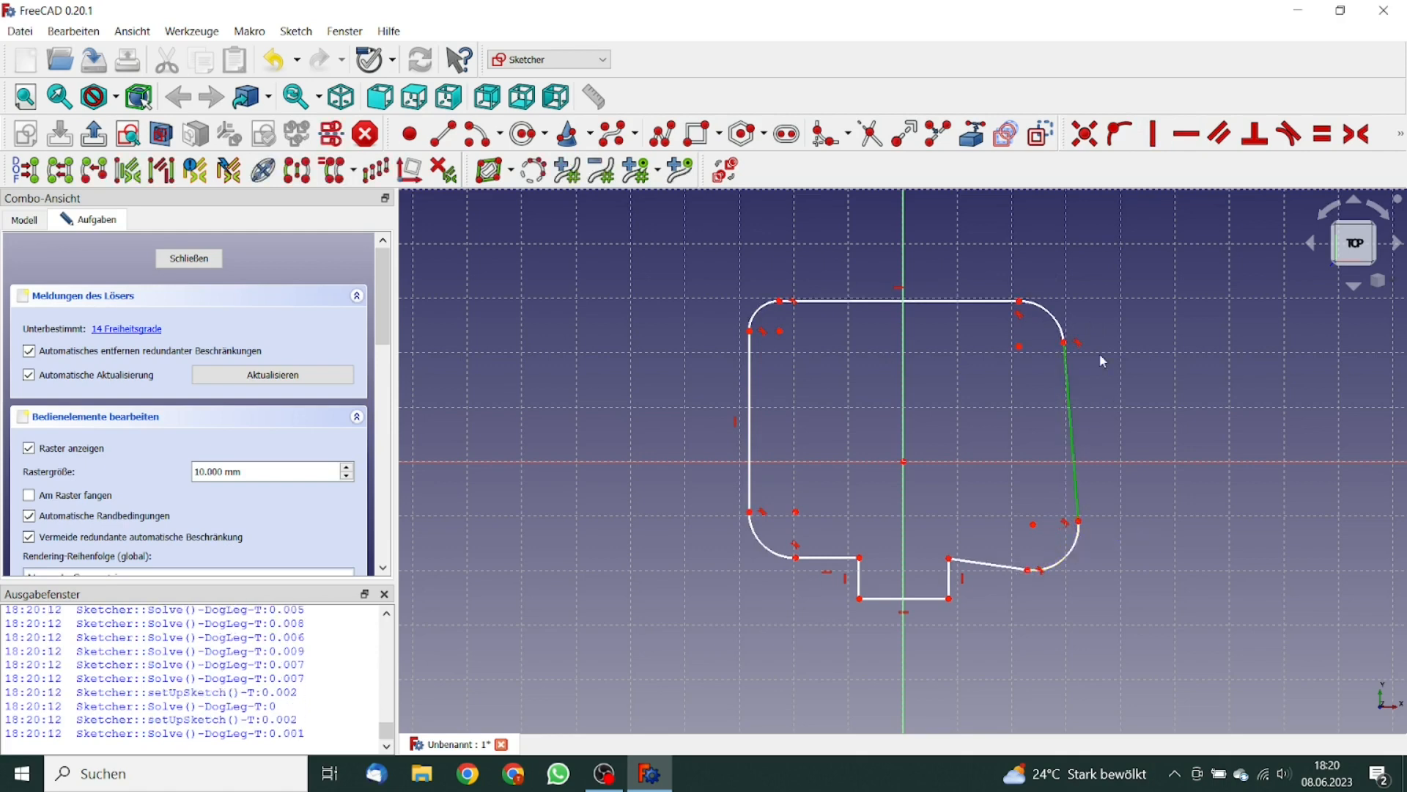
click(1154, 135)
click(993, 560)
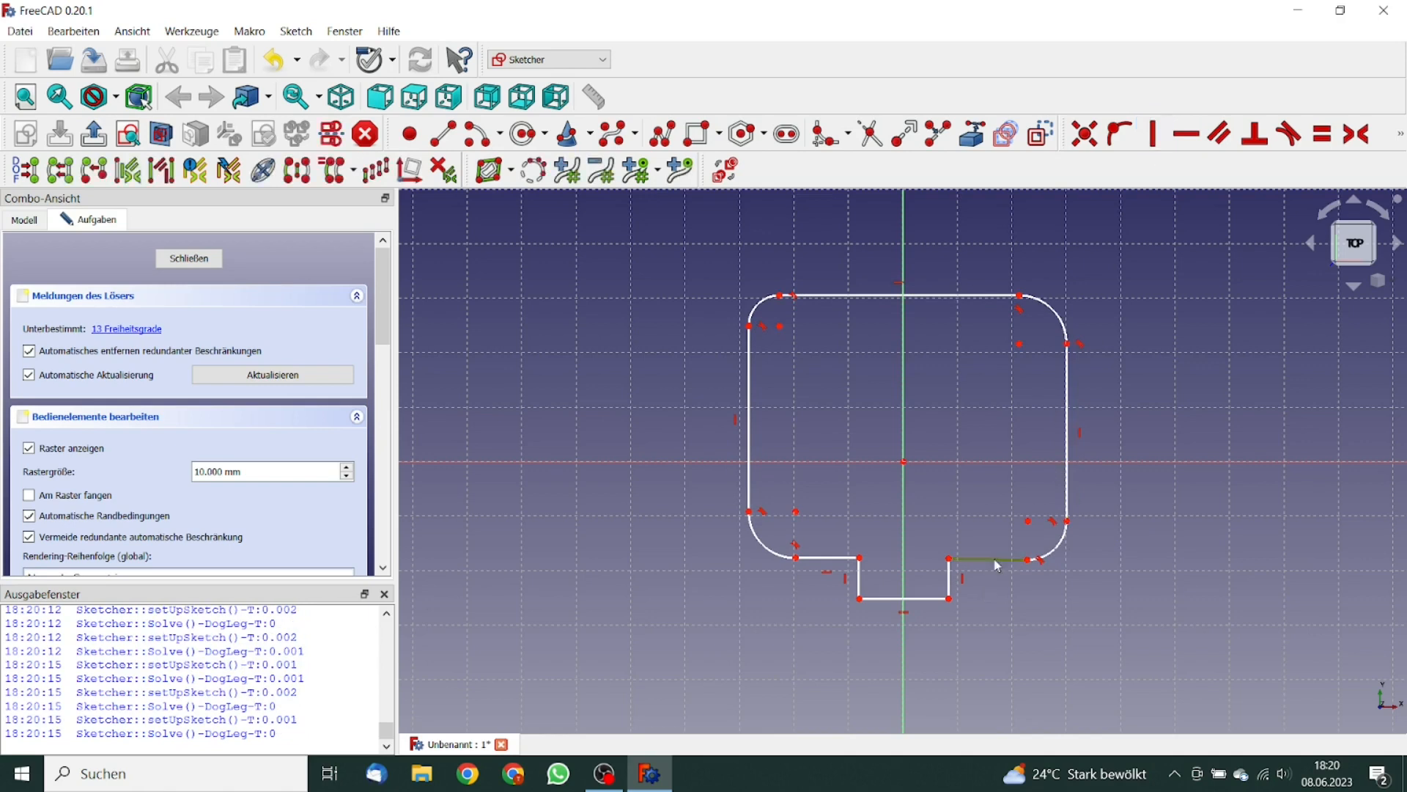
click(1185, 135)
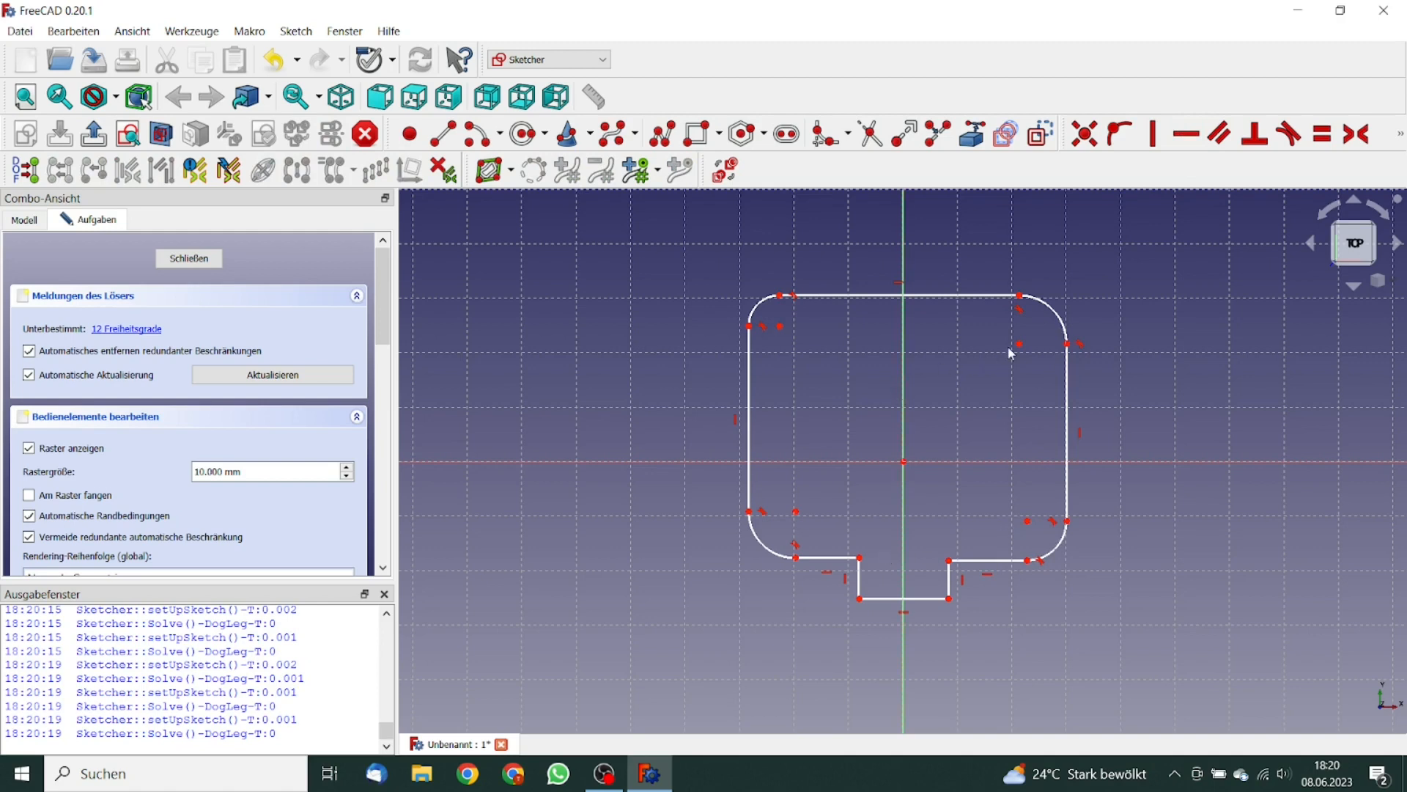
Make the endpoints of the right side line symmetric about the horizontal axis.
click(1067, 344)
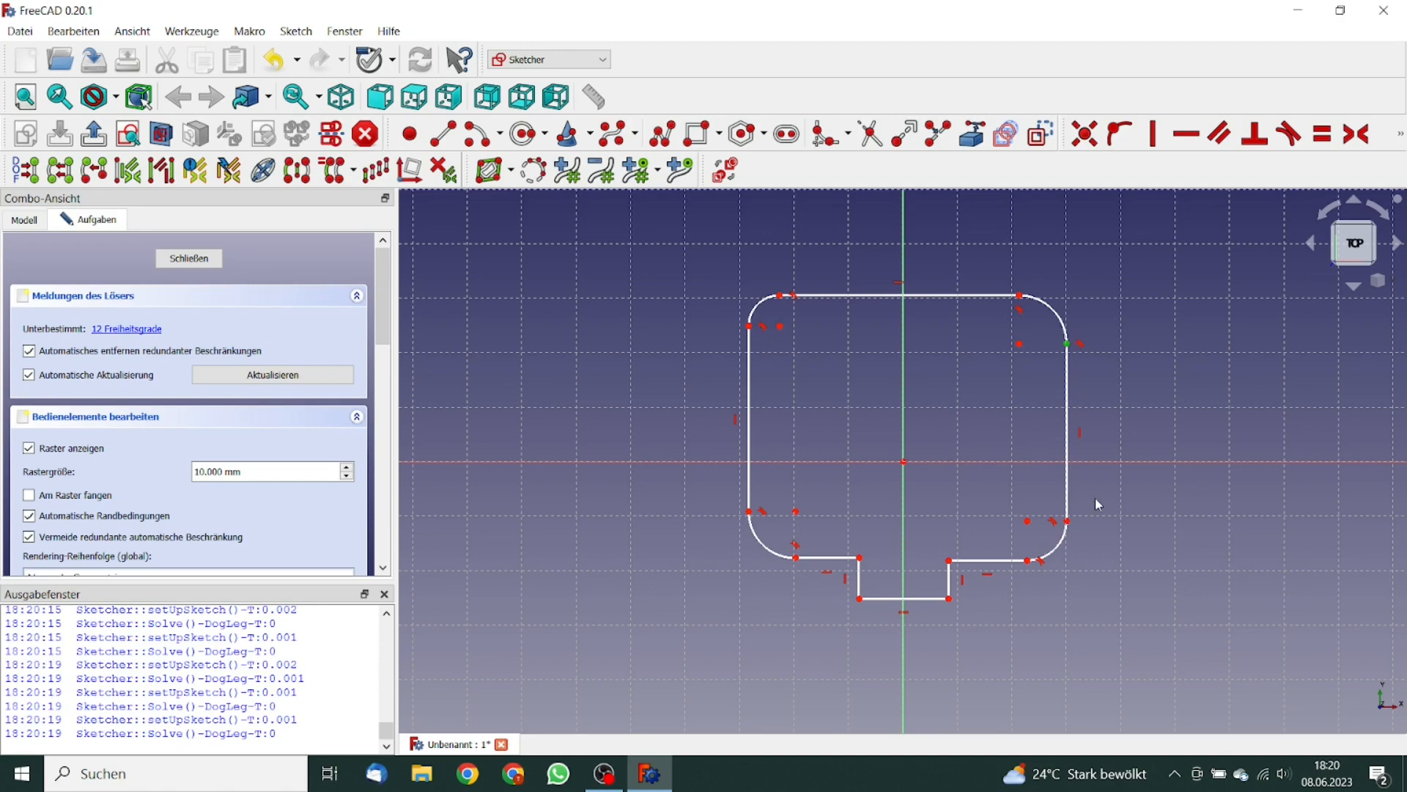
click(1067, 520)
click(1129, 461)
click(1356, 134)
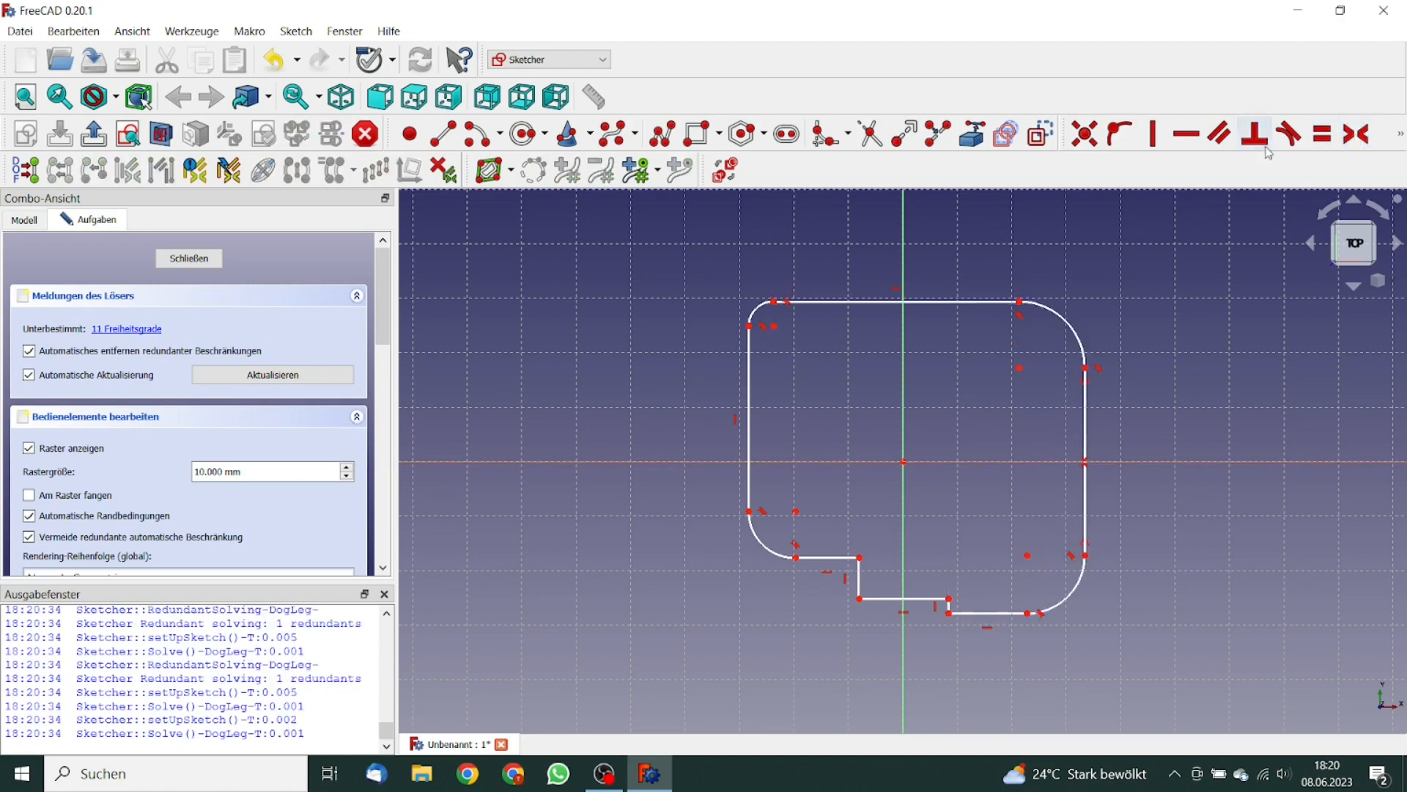
Move the tab's bottom edge further down and make the tab's two vertical sides equal in length.
drag(925, 599, 924, 656)
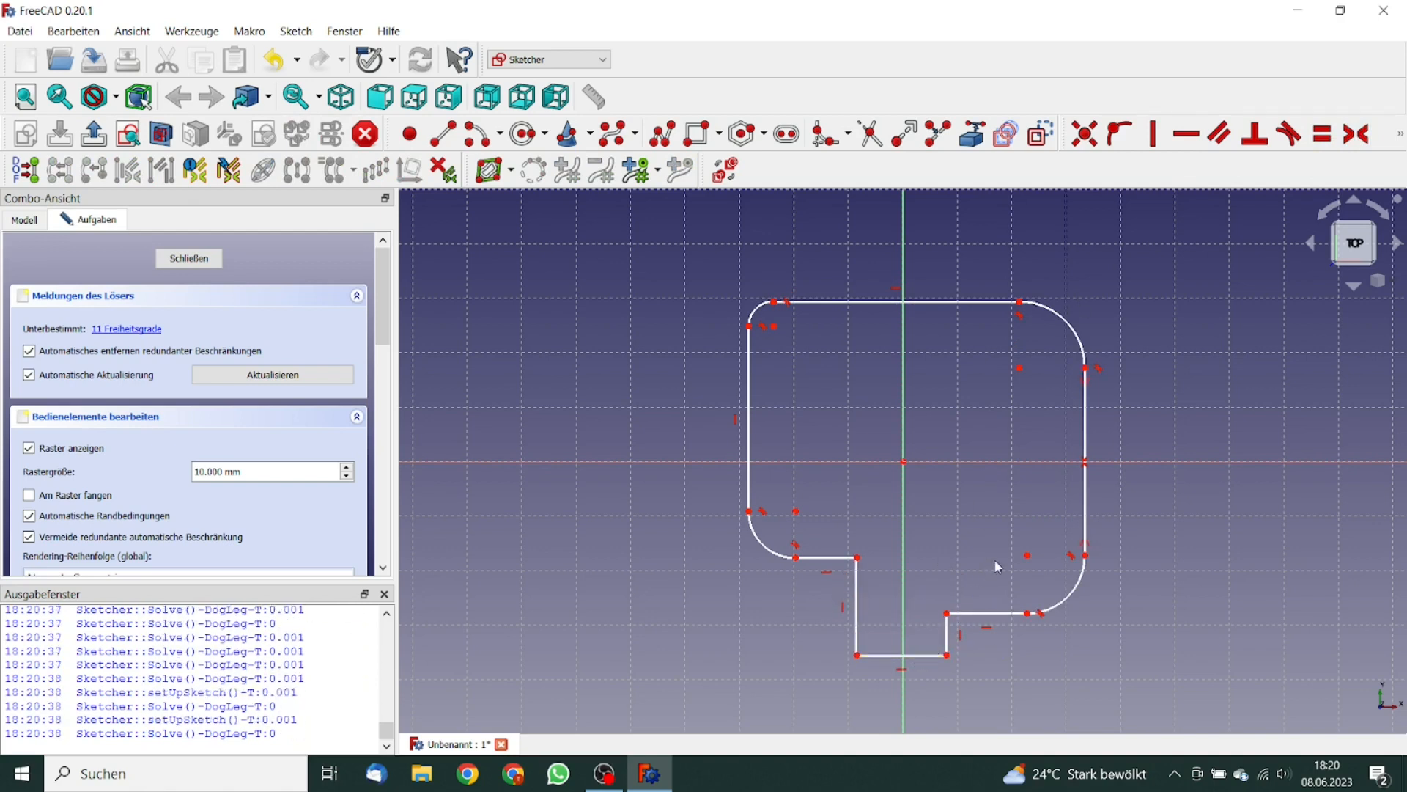
click(858, 607)
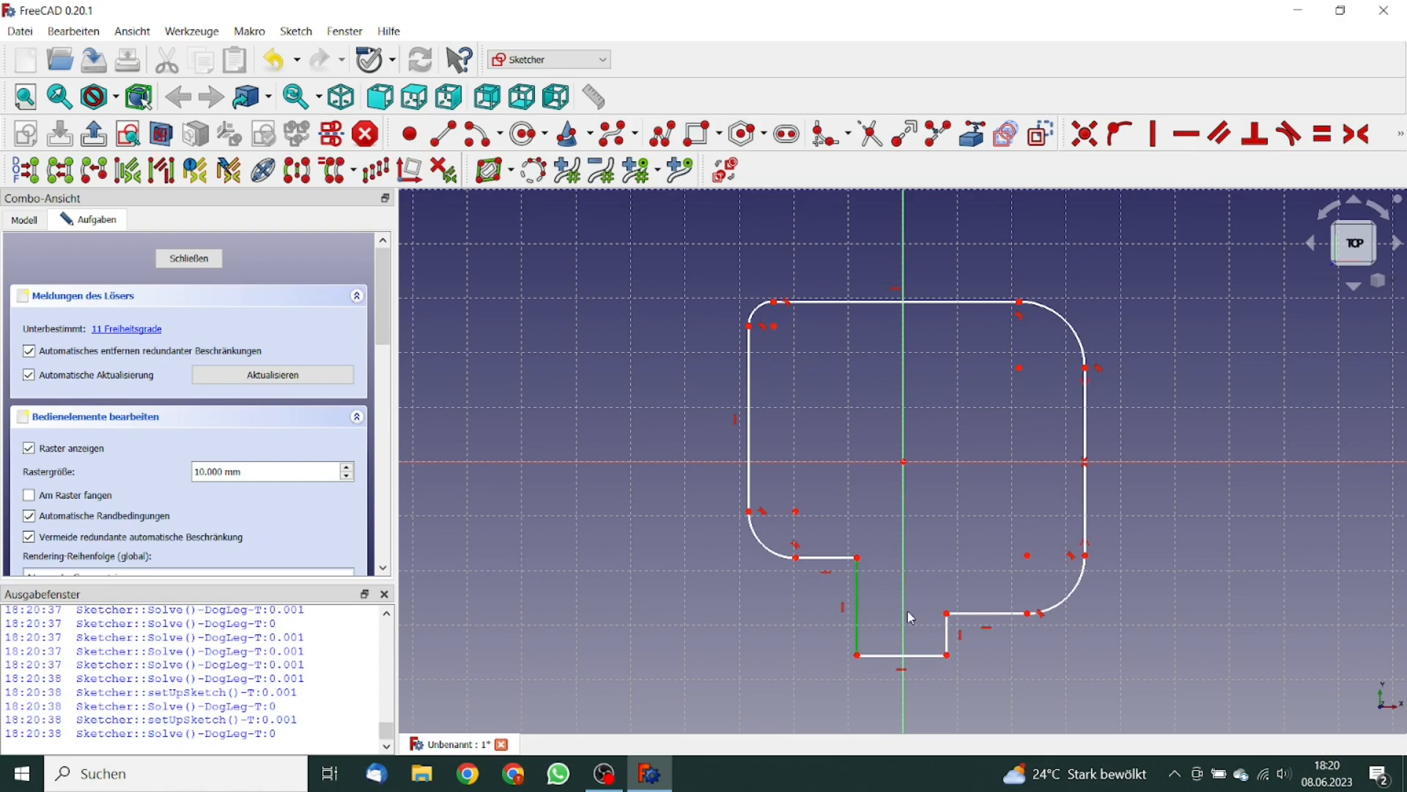
click(949, 636)
click(1321, 134)
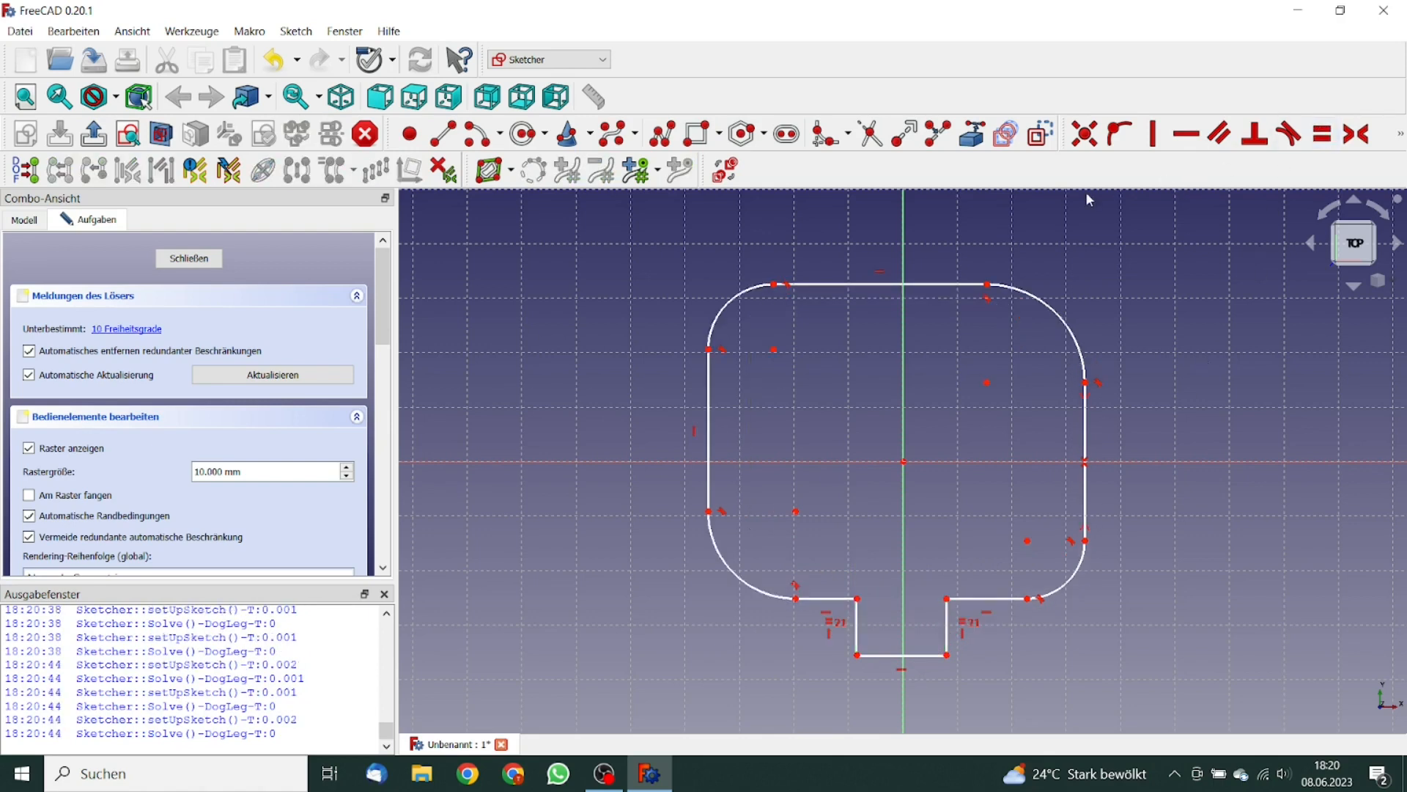
Make the endpoints of the top edge symmetric about the vertical axis.
click(987, 284)
click(774, 284)
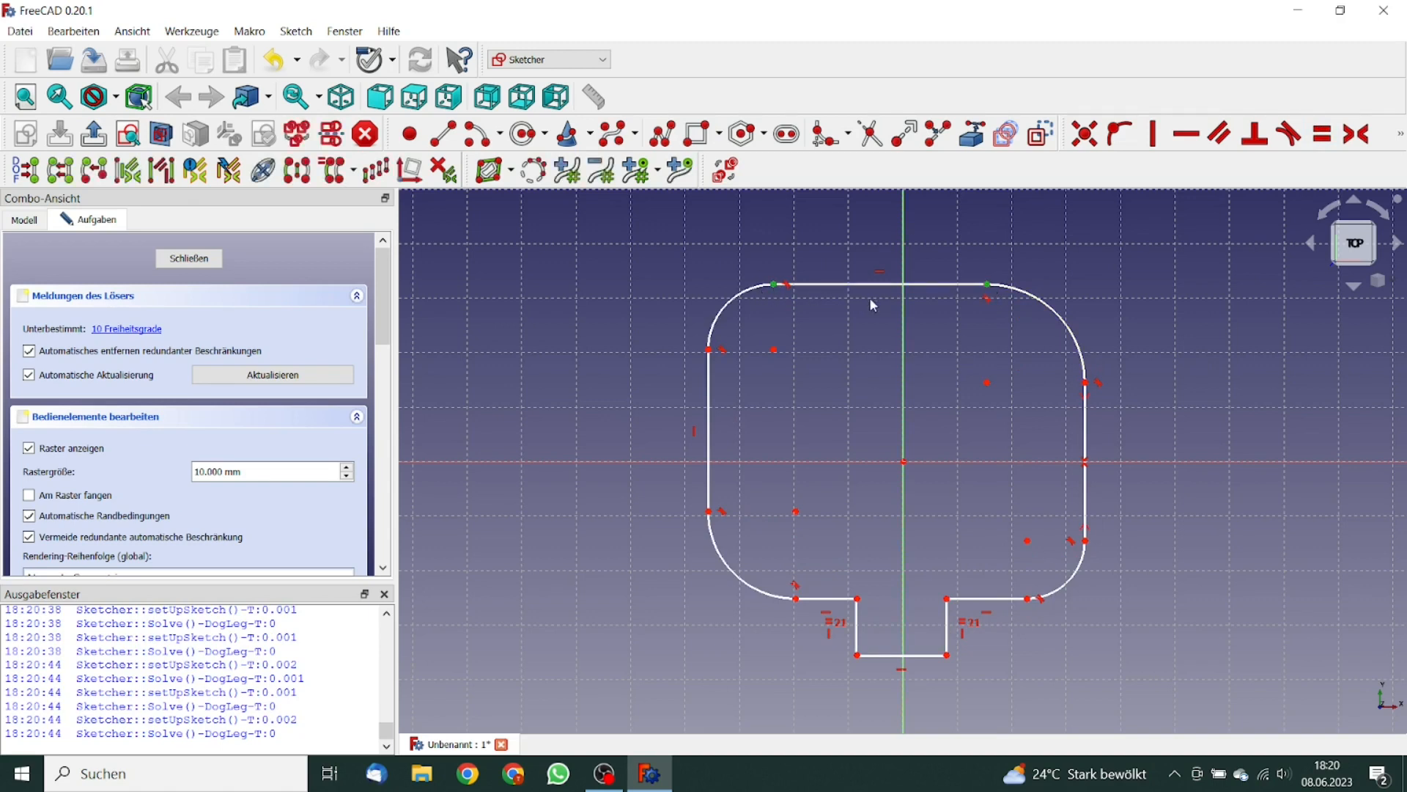
click(903, 312)
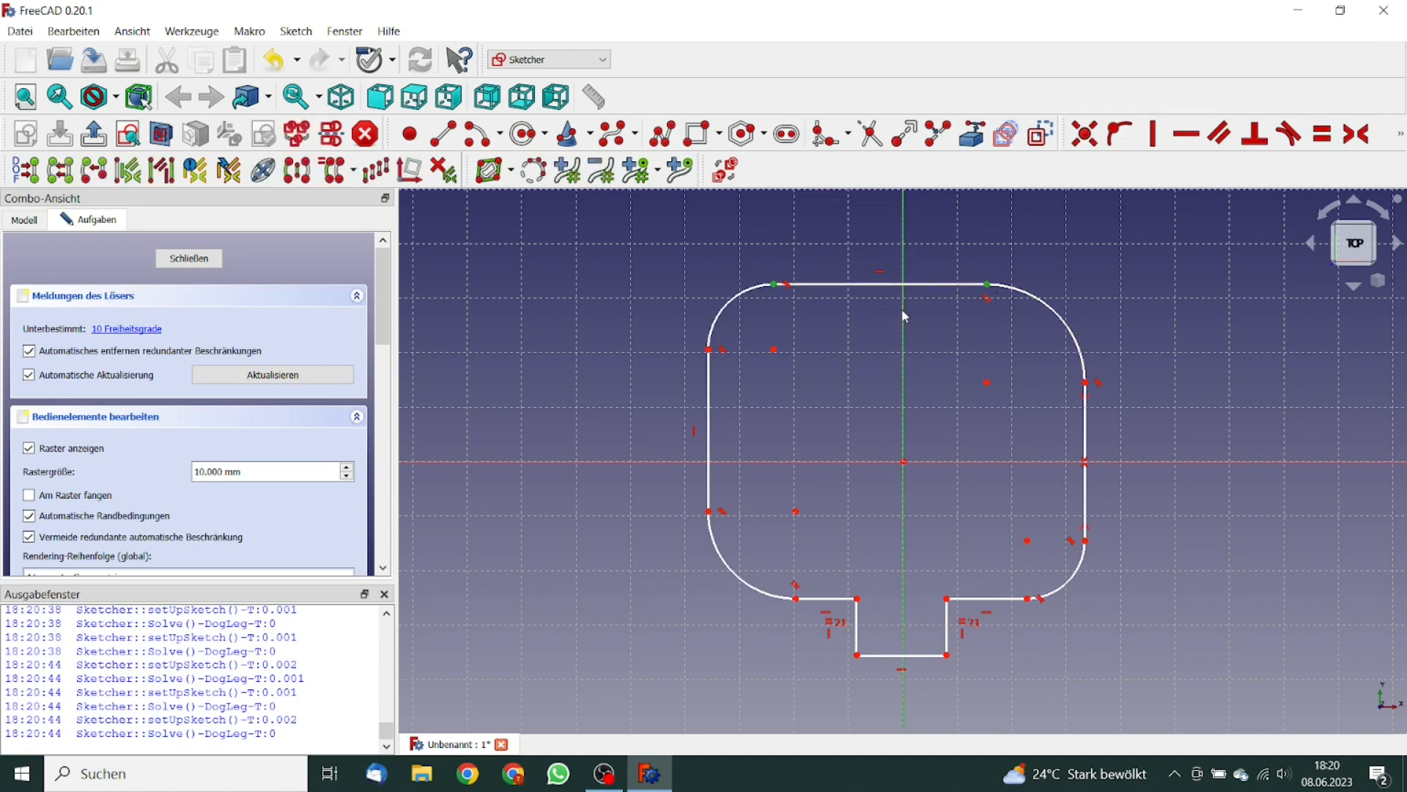
click(1358, 135)
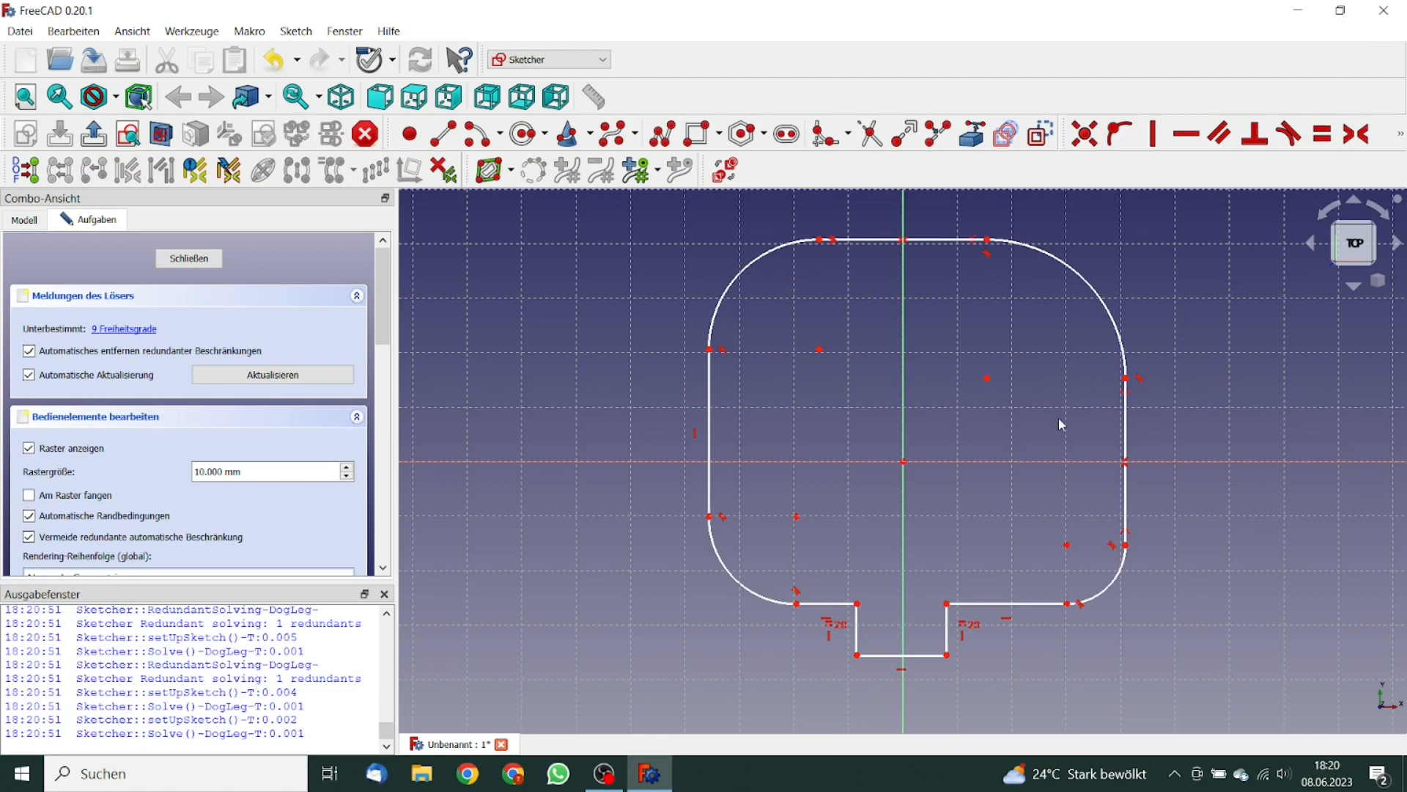
Constrain the outline's left and right vertical side lines to equal length.
click(1127, 427)
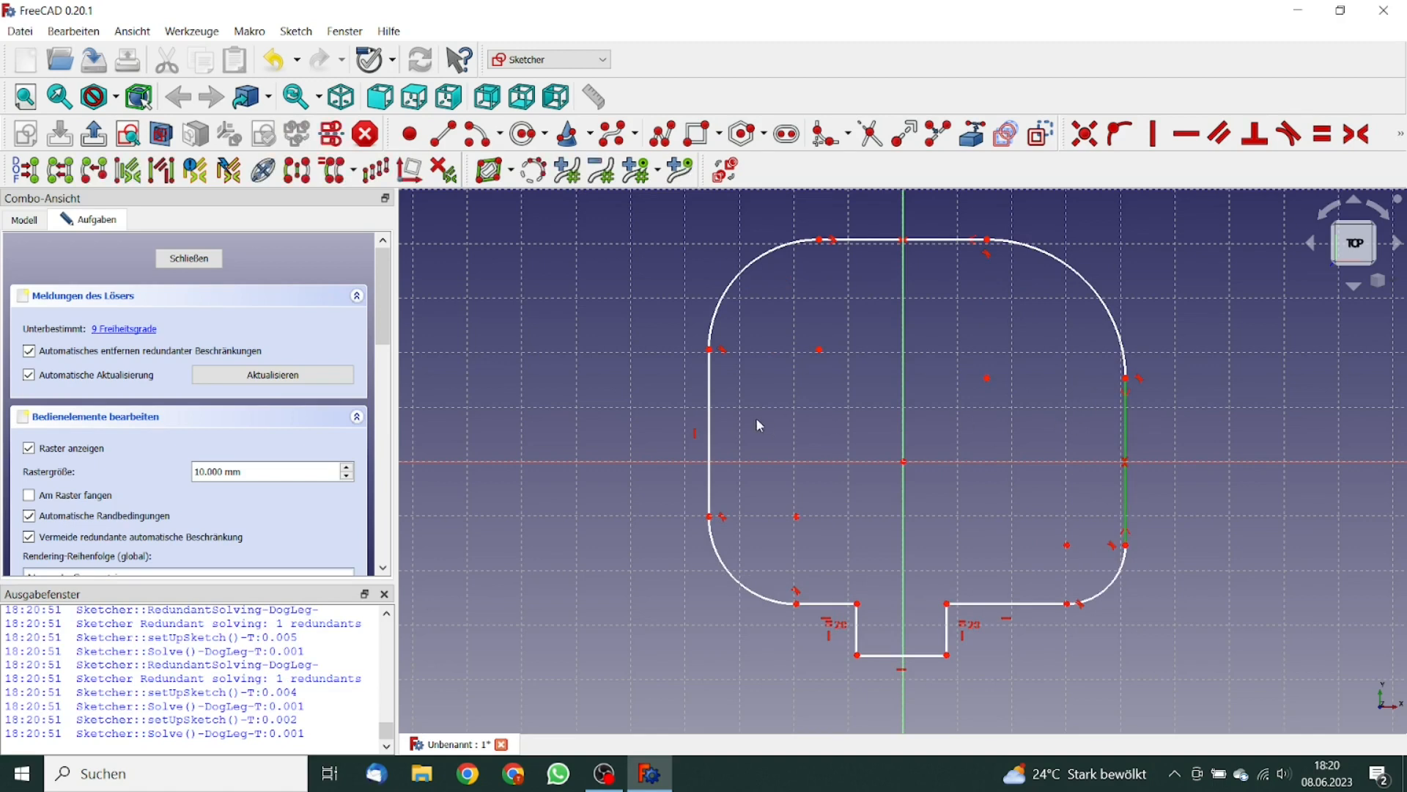
click(709, 426)
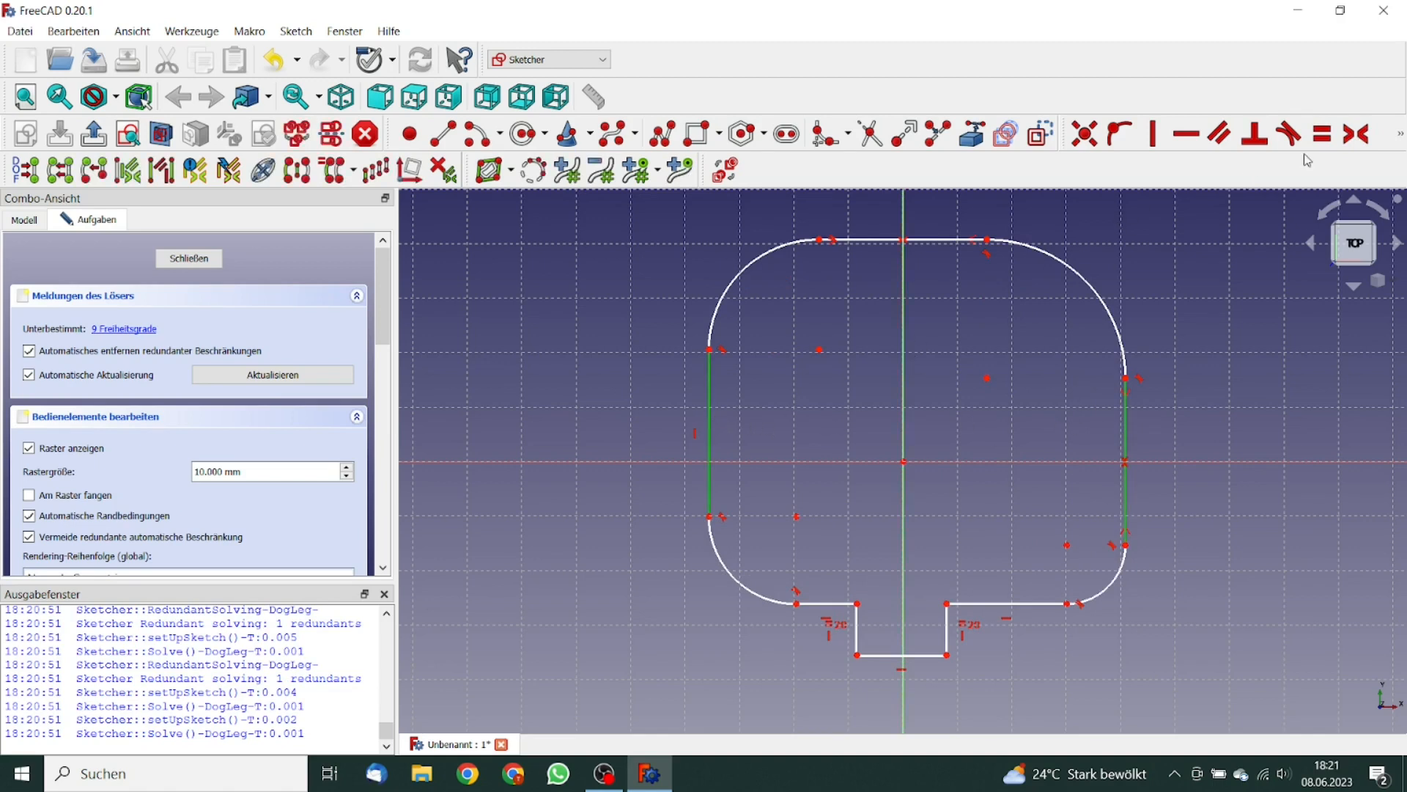
click(1323, 137)
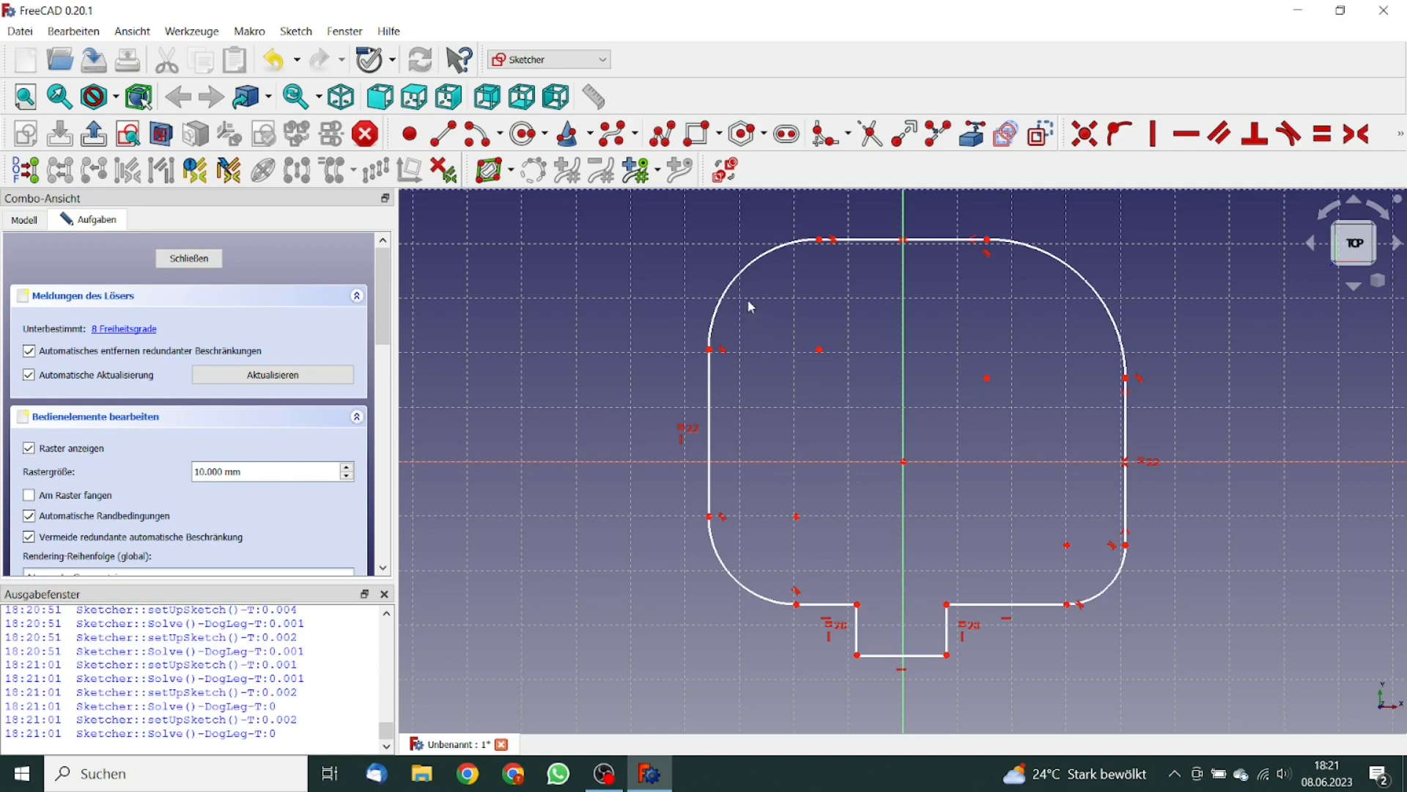
Constrain the radius of the outline's upper-left corner arc to 10 mm.
click(742, 278)
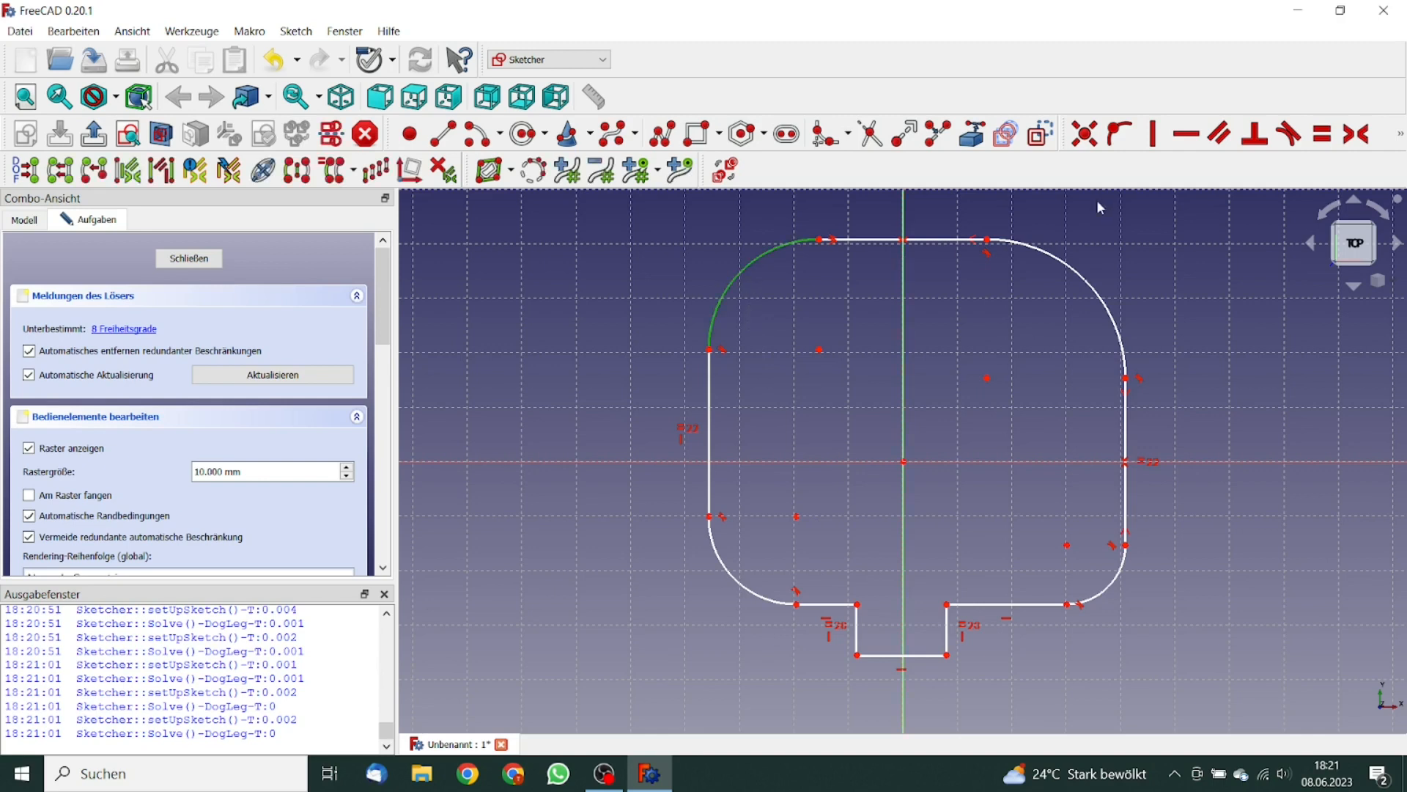
click(1402, 137)
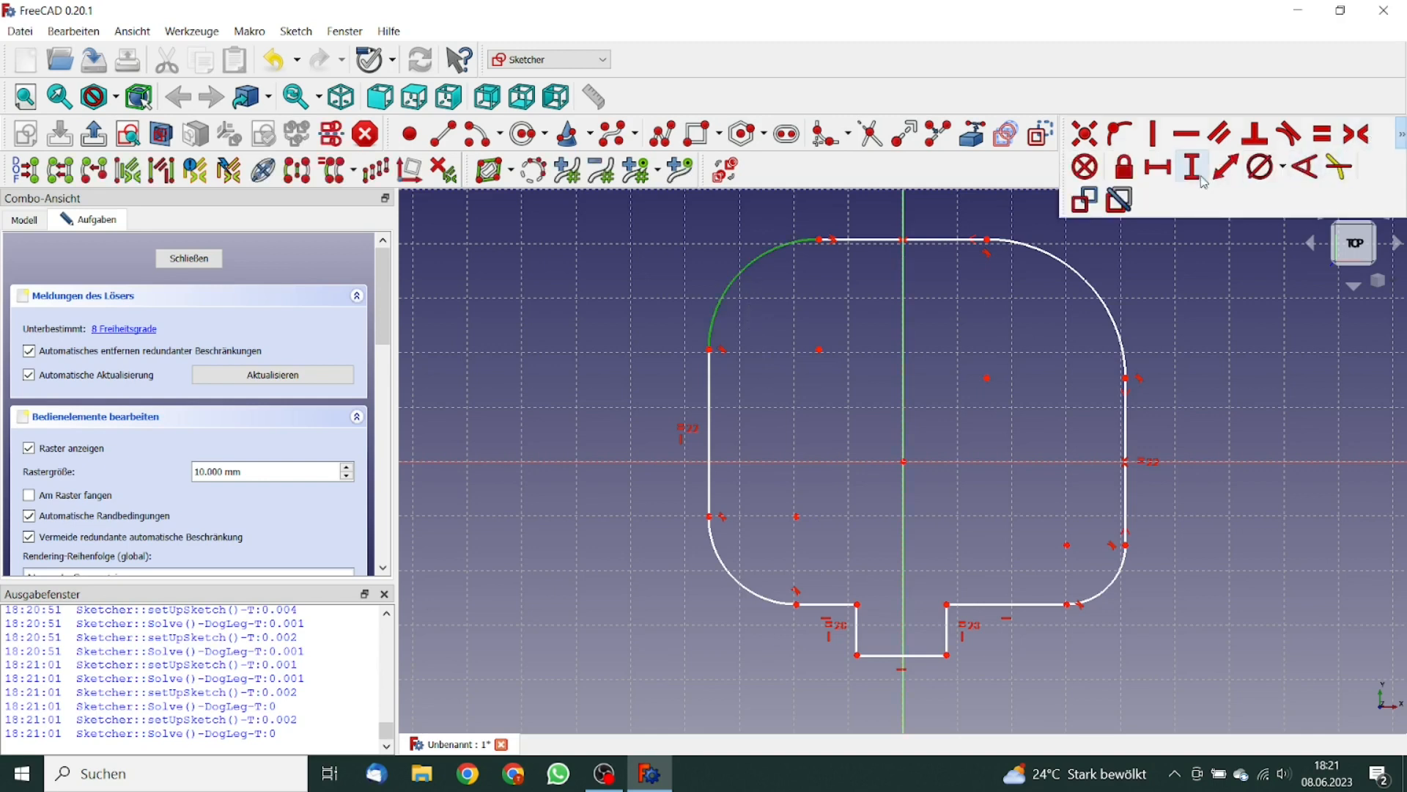
click(1284, 172)
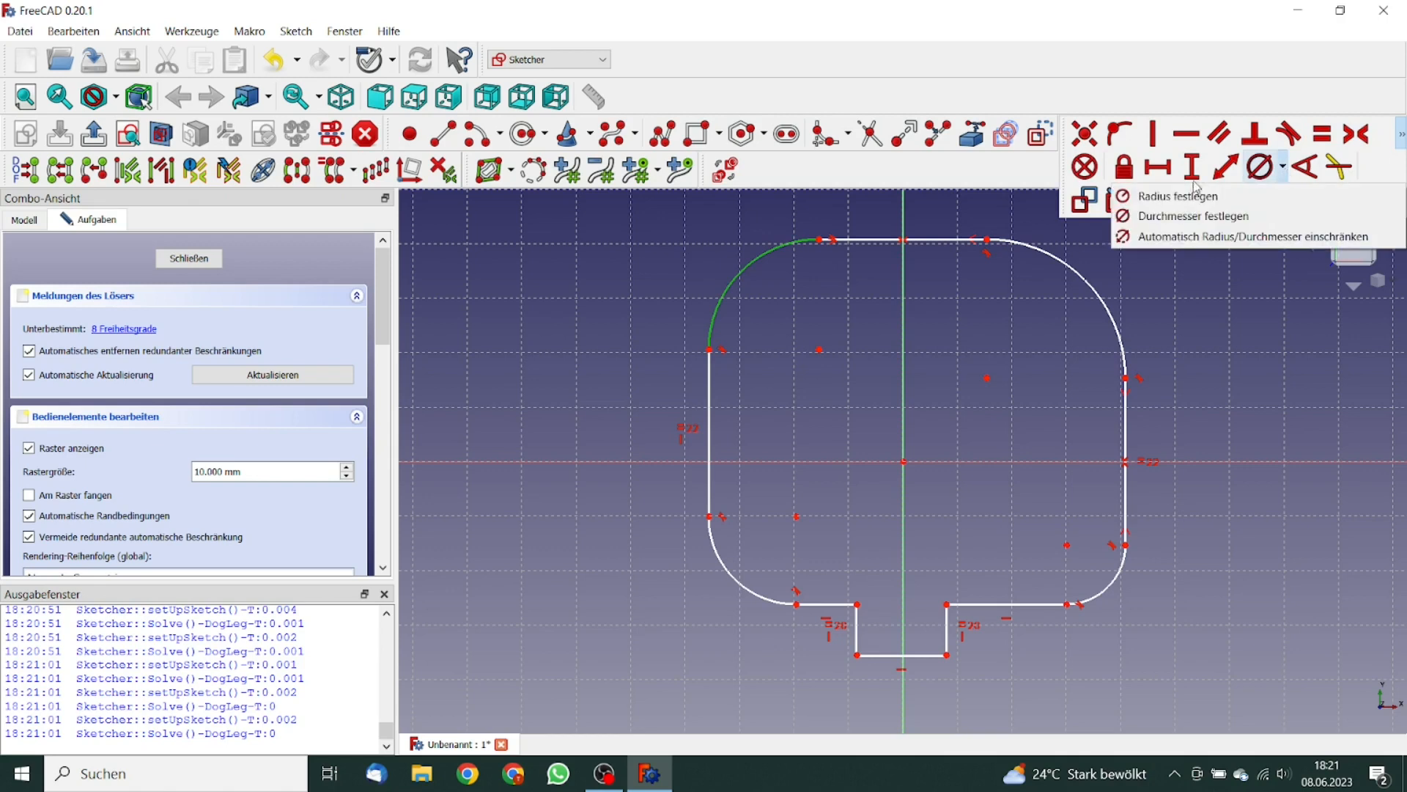
click(1157, 198)
text(10)
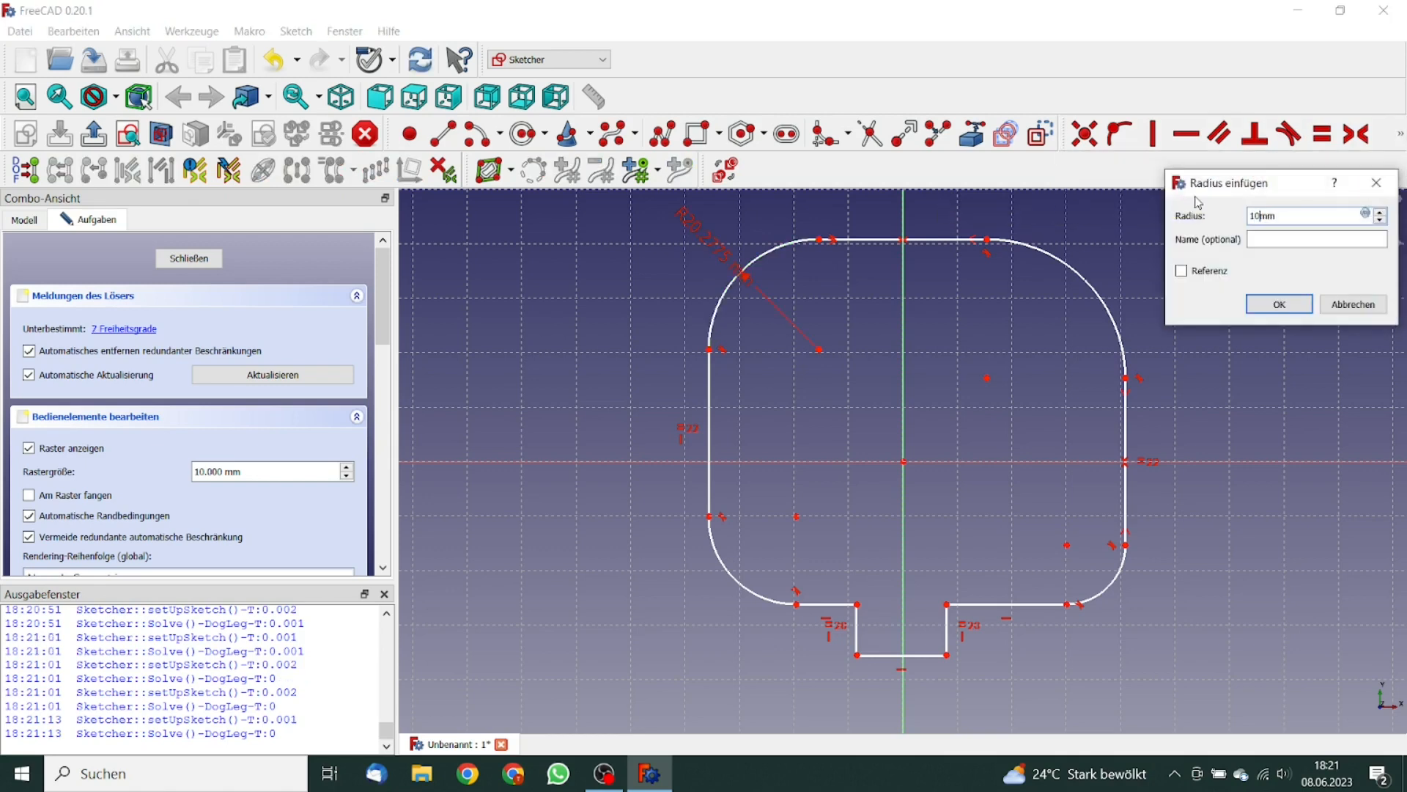
click(1279, 305)
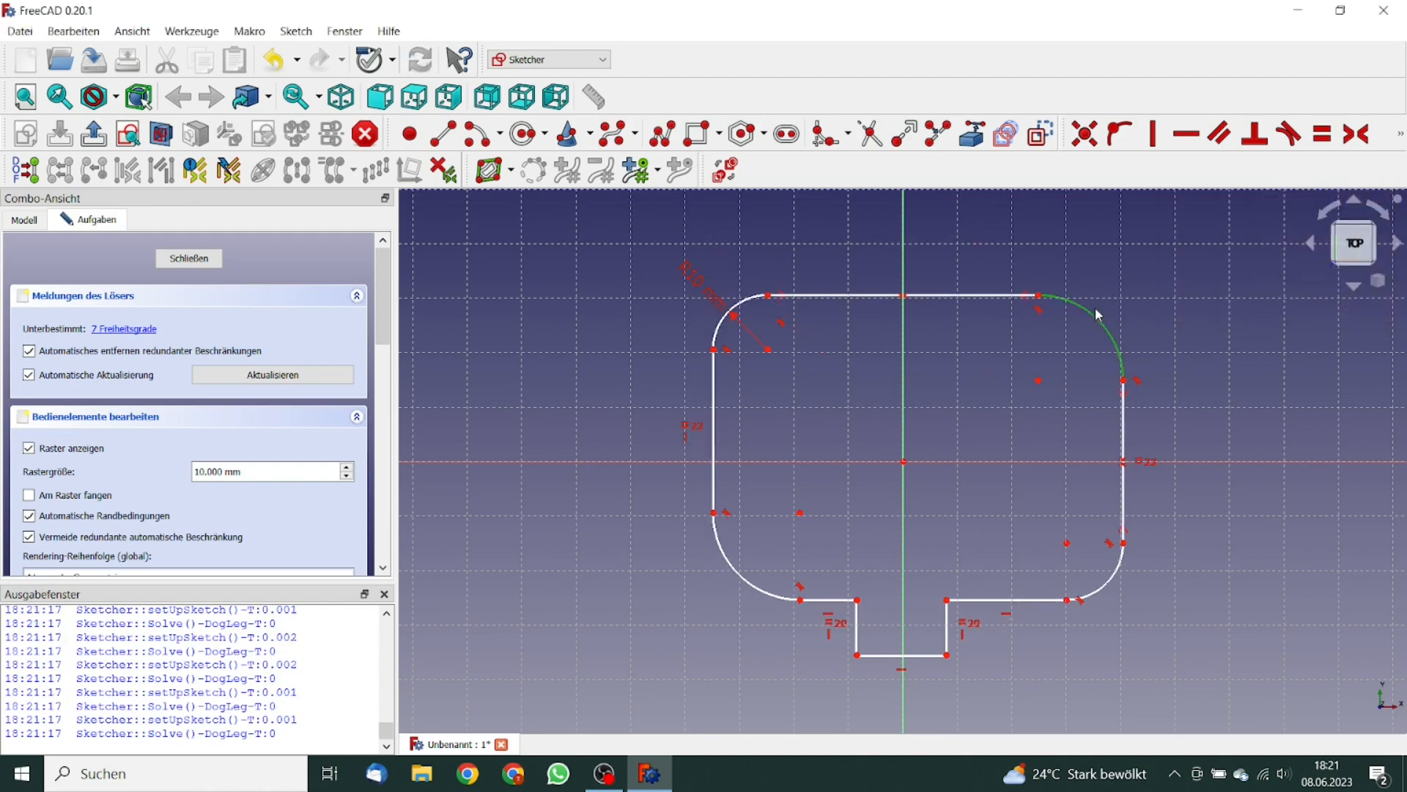
Constrain the radius of the outline's upper-right corner arc to 10 mm.
click(1400, 134)
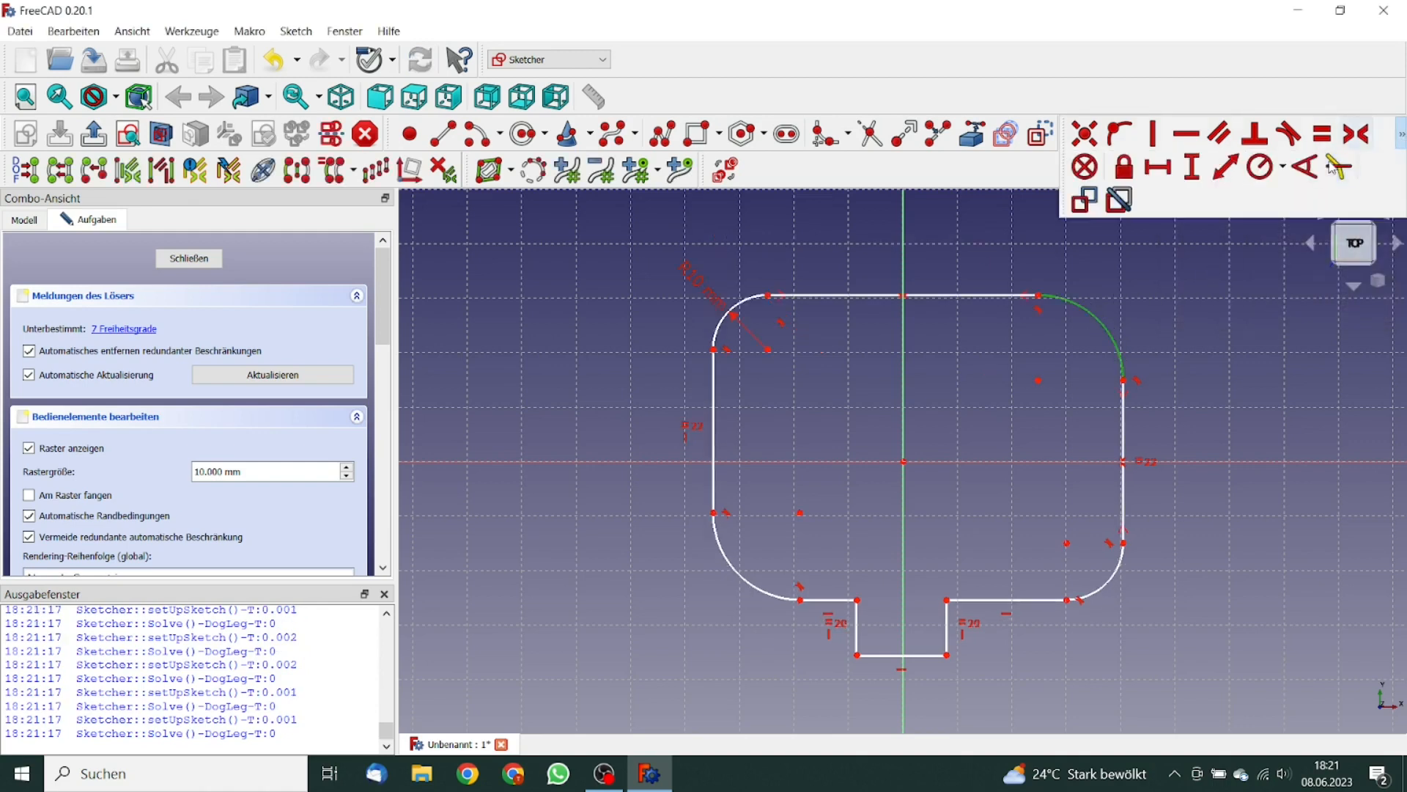
click(1282, 168)
click(1222, 200)
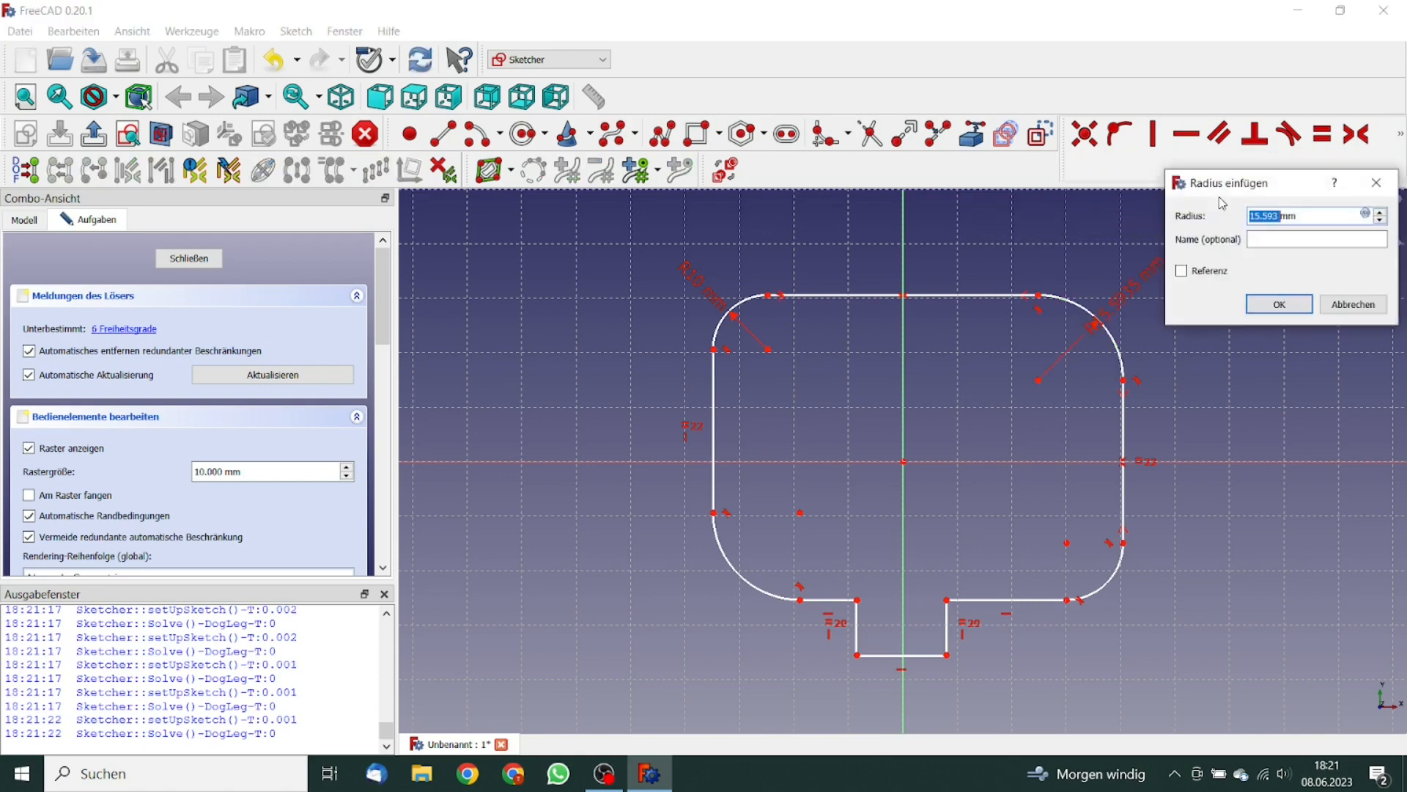
text(10)
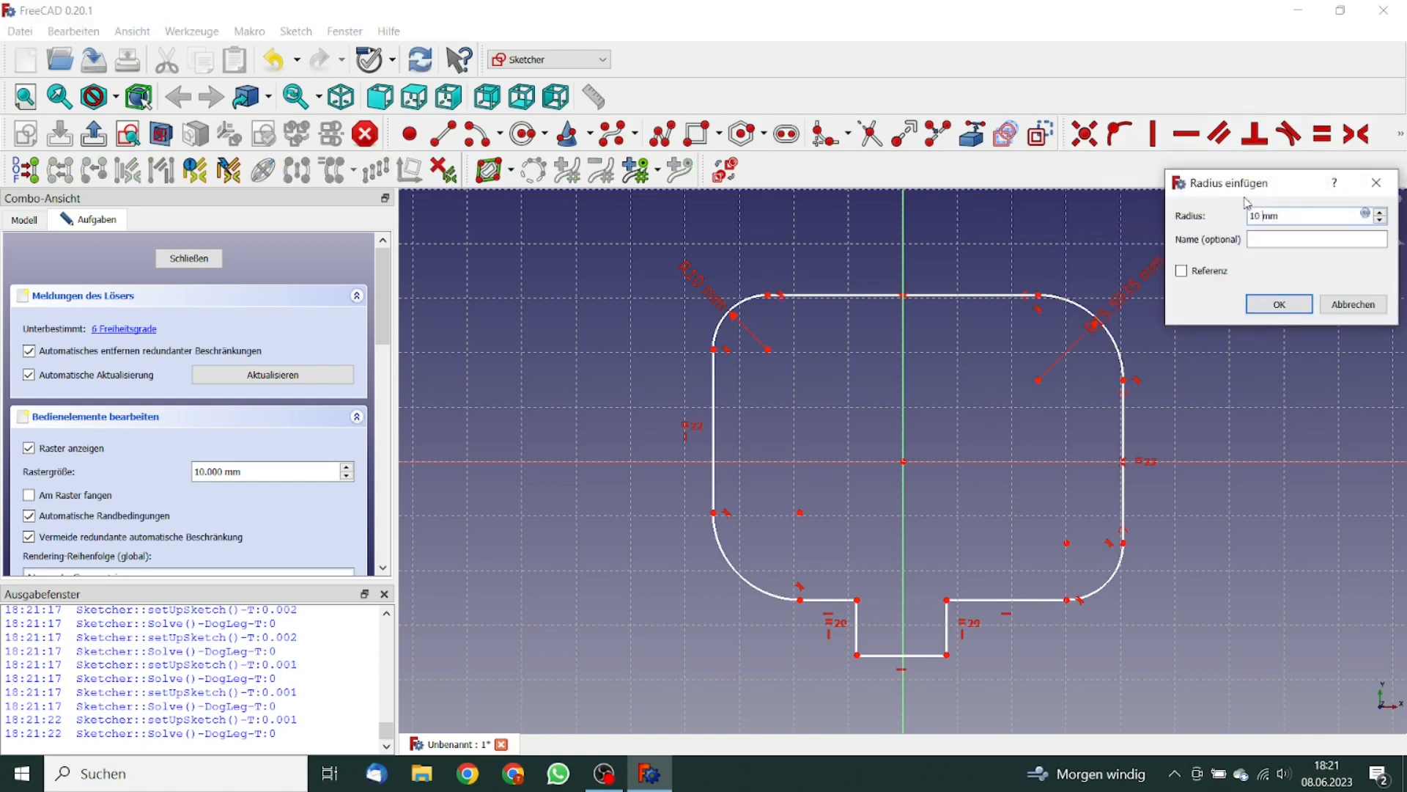
click(1303, 311)
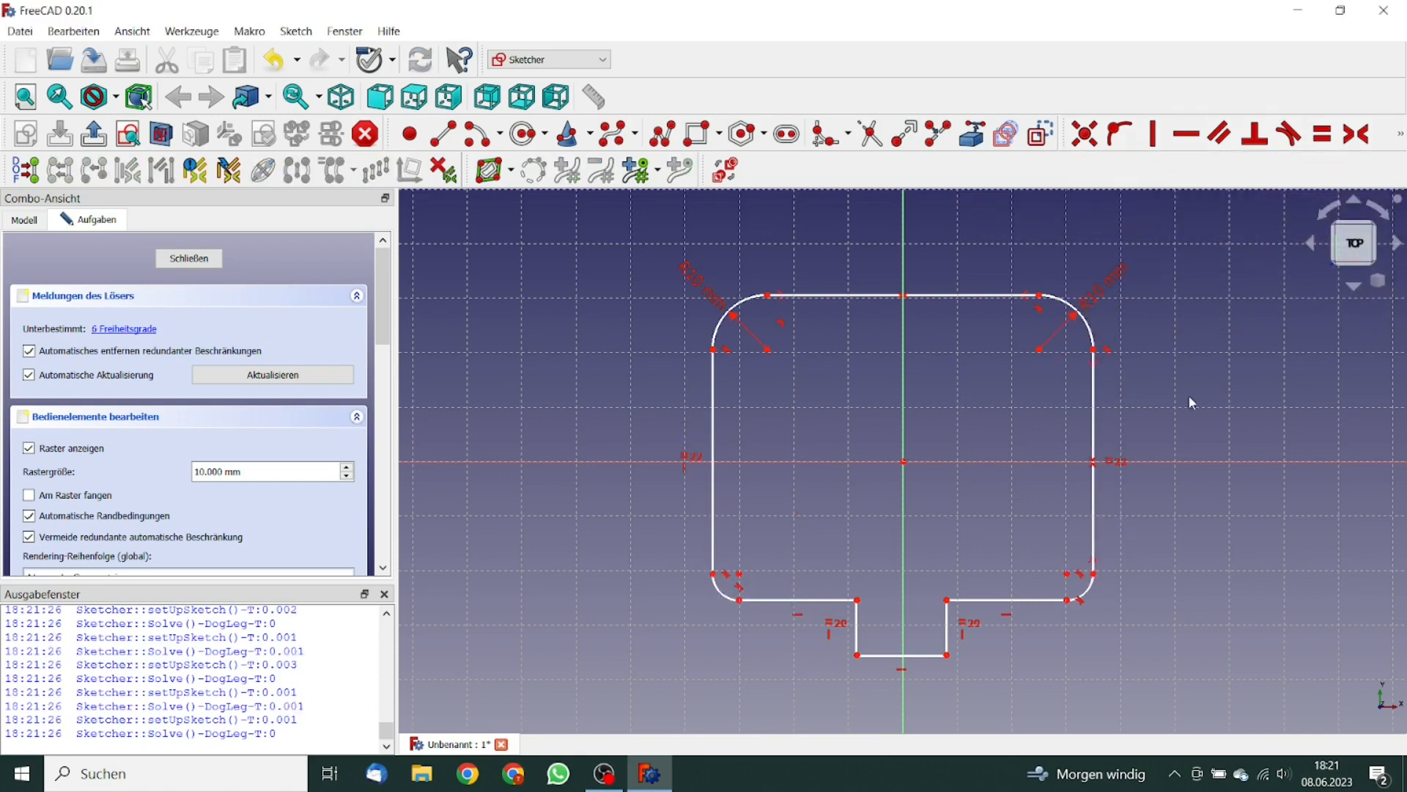
Constrain the radius of the outline's lower-right corner arc to 10 mm.
click(1089, 592)
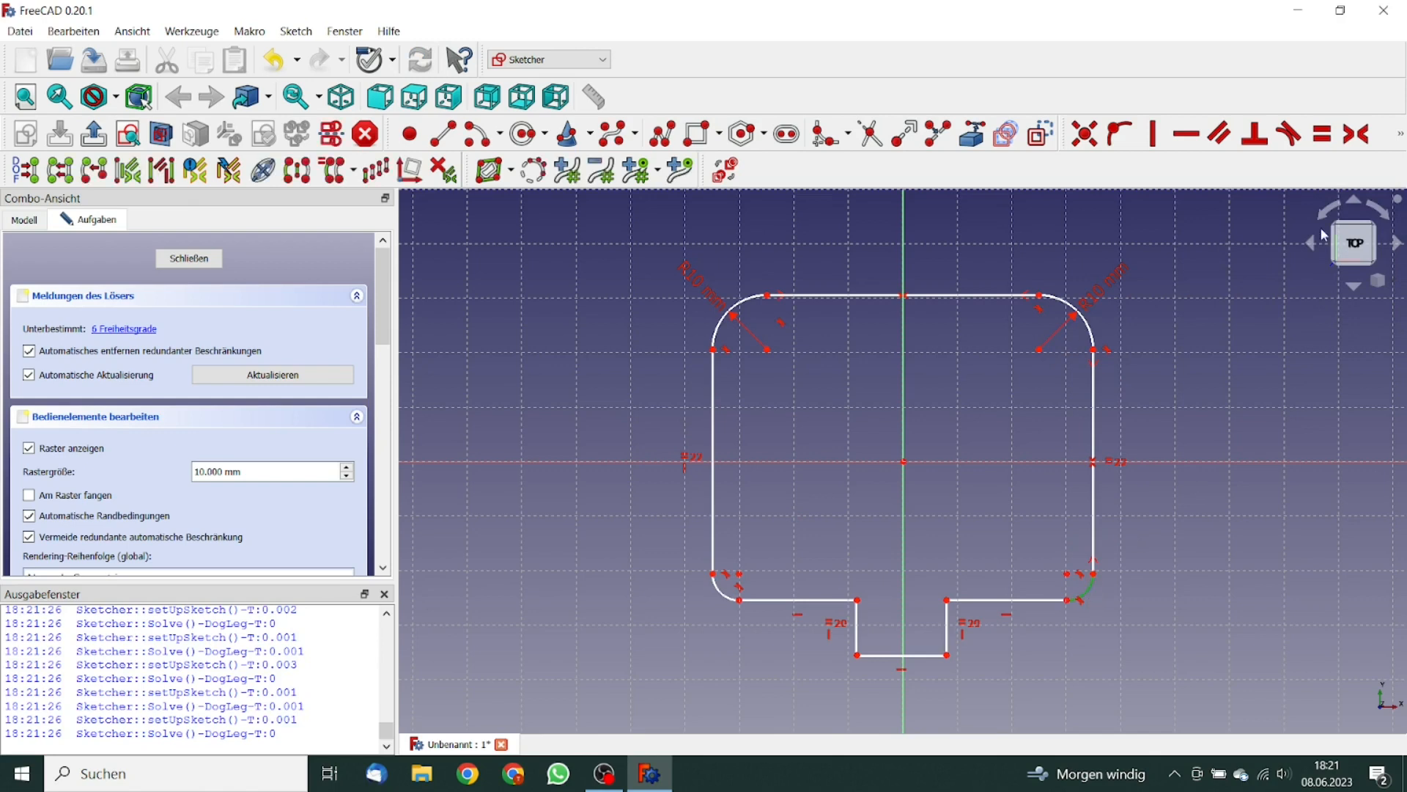
click(1401, 134)
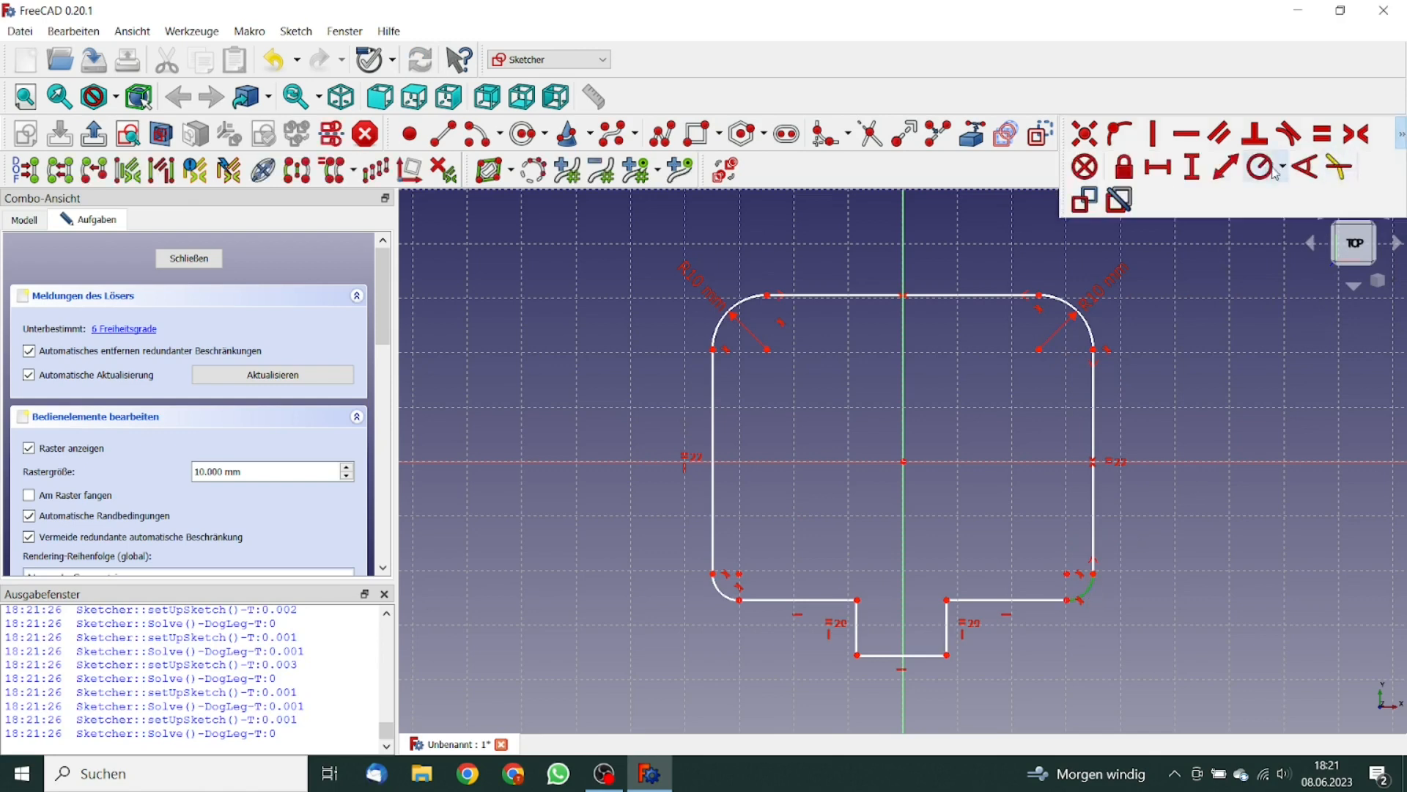
click(1284, 174)
click(1232, 196)
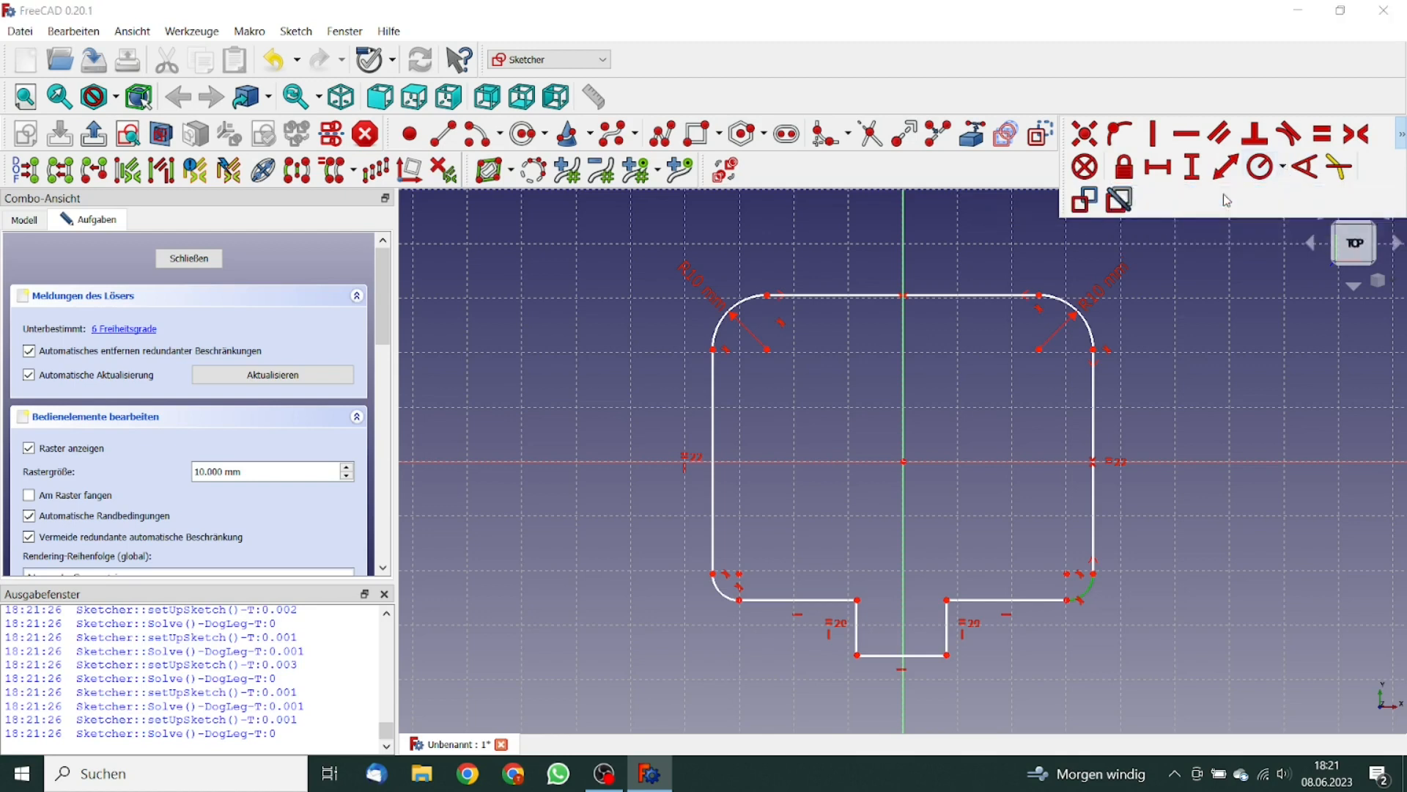
text(10)
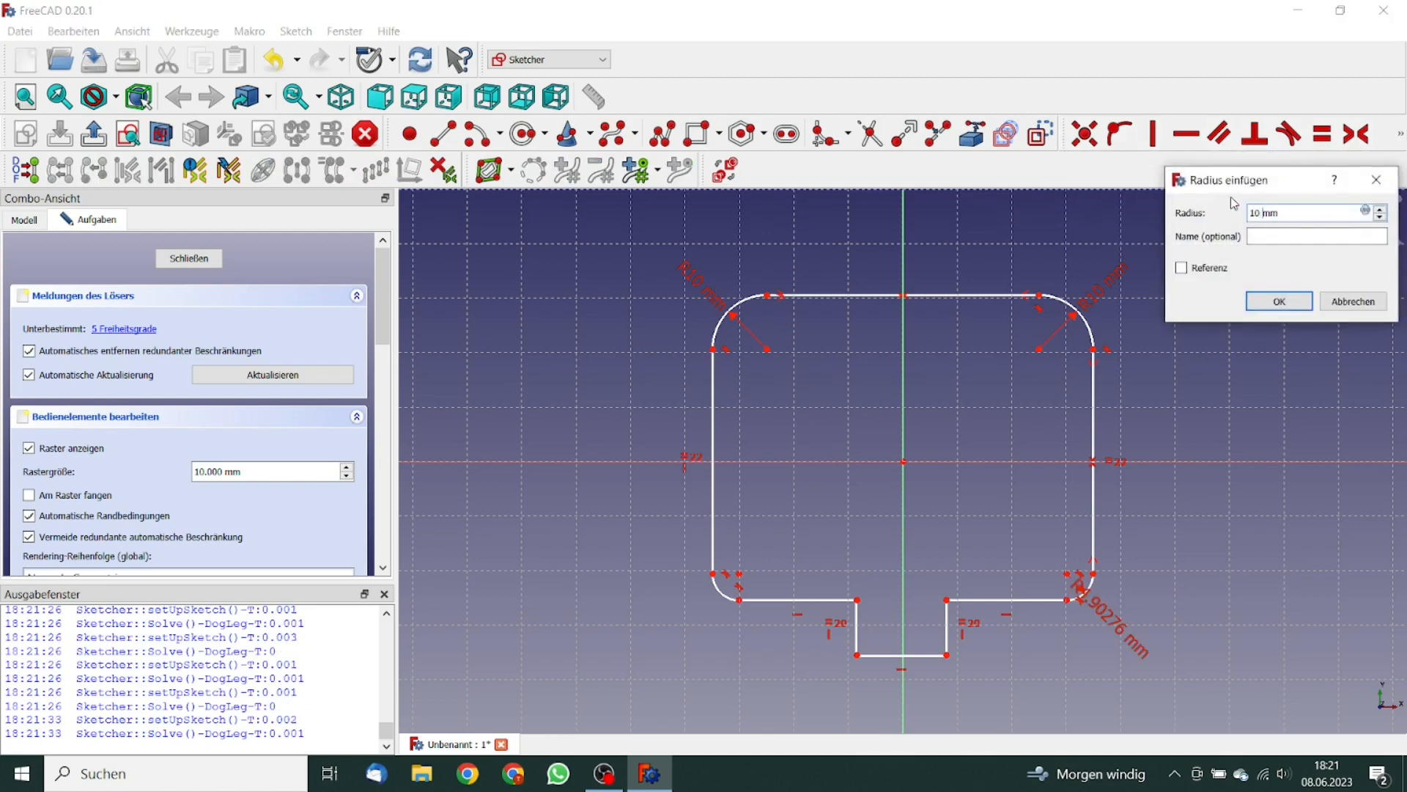
click(1279, 302)
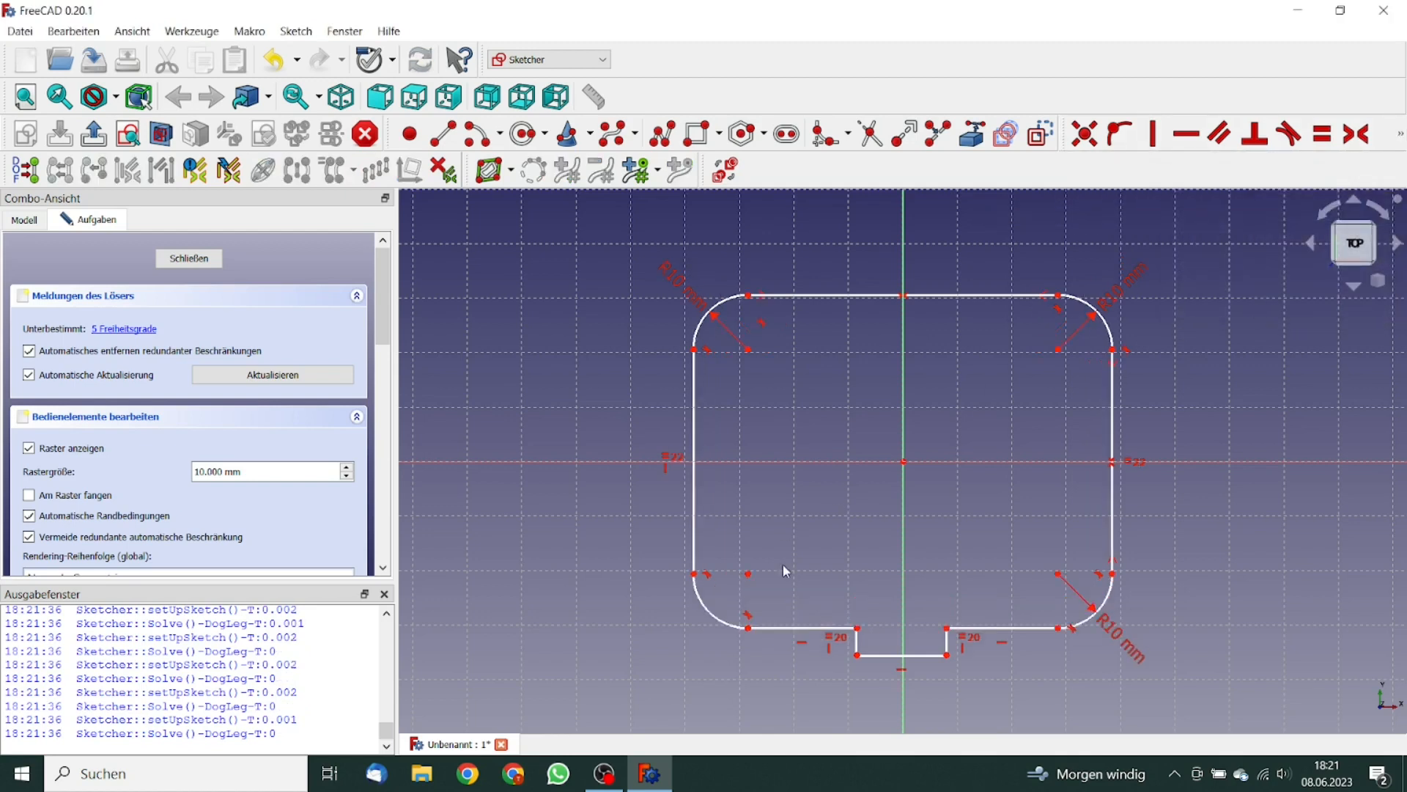
Try to constrain the radius of the outline's lower-left corner arc to 10 mm.
click(718, 621)
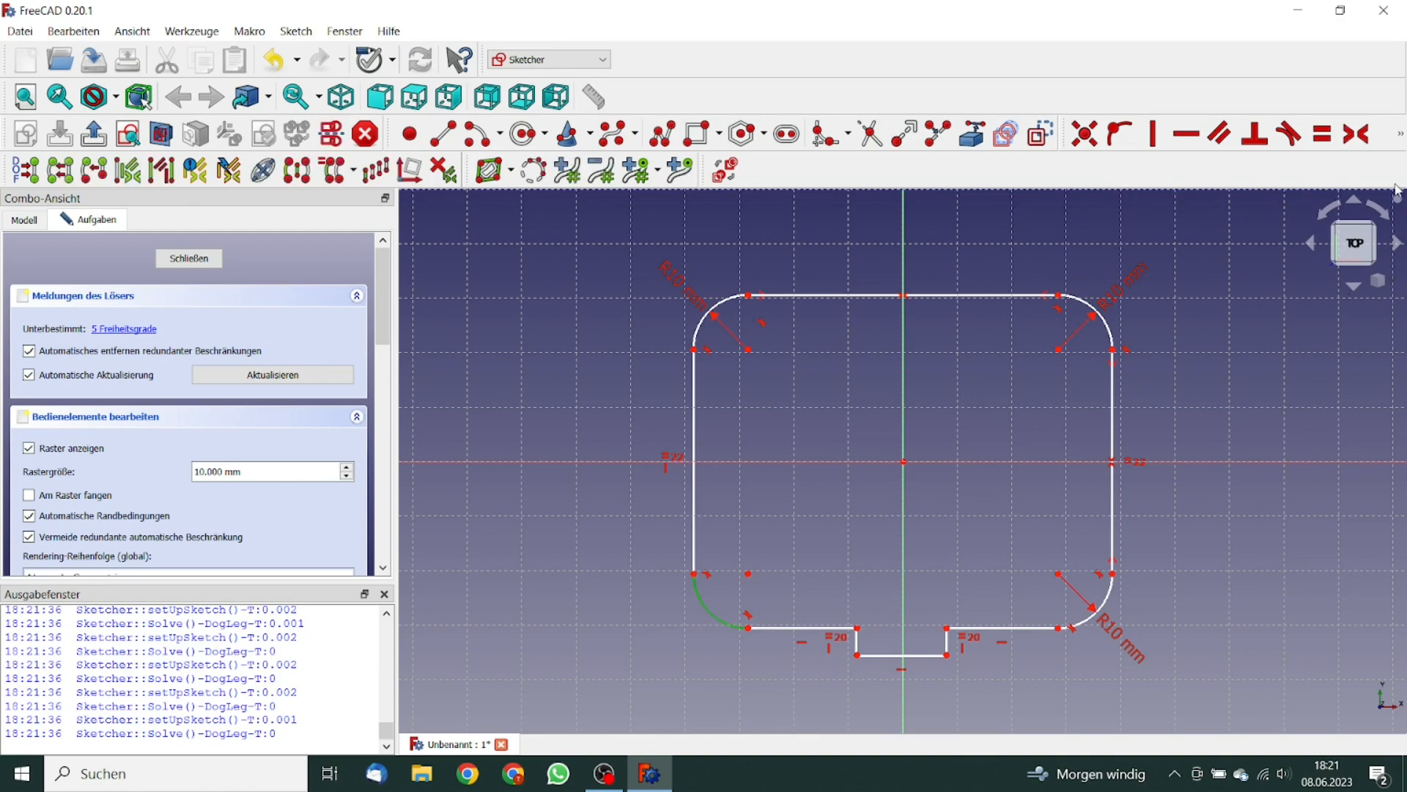
click(1402, 136)
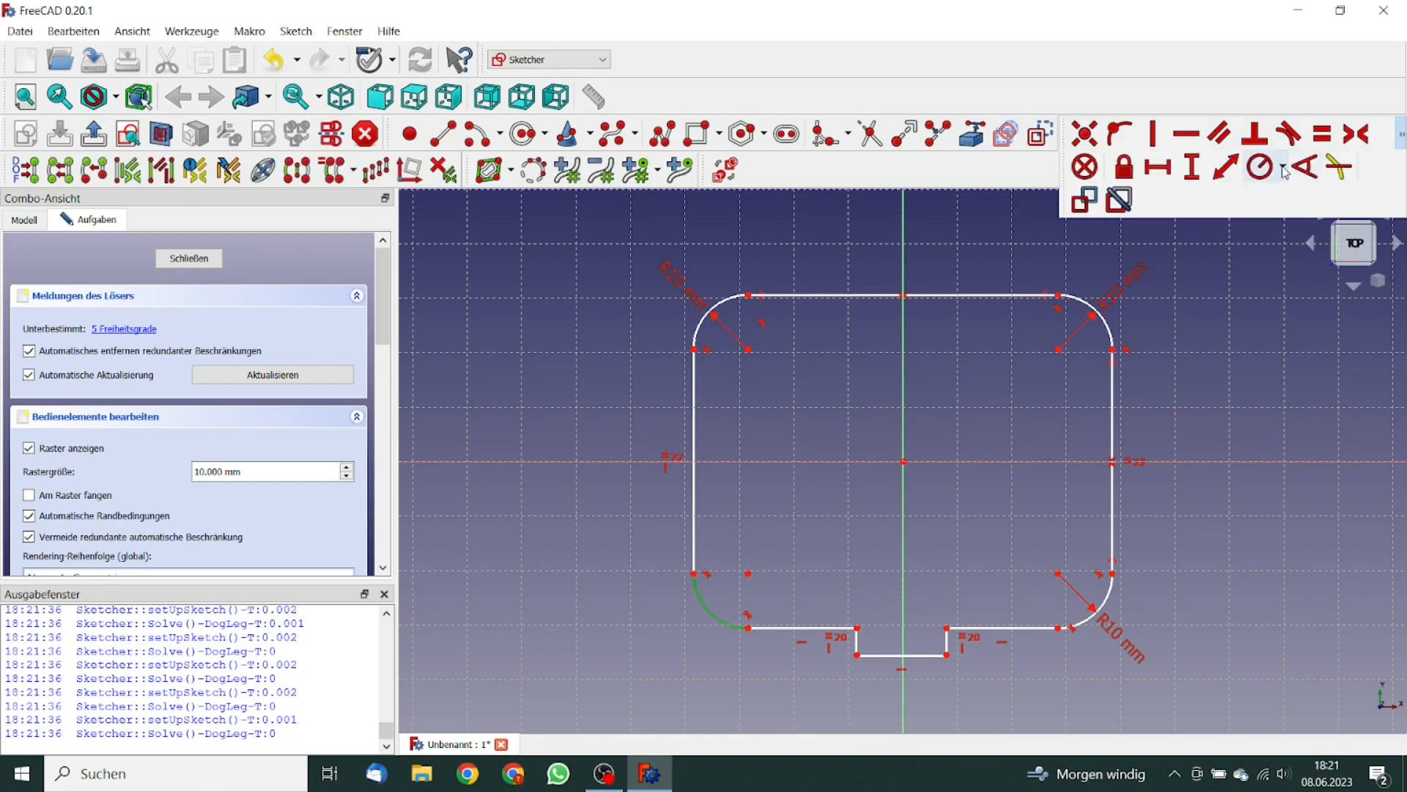
click(1282, 168)
click(1233, 196)
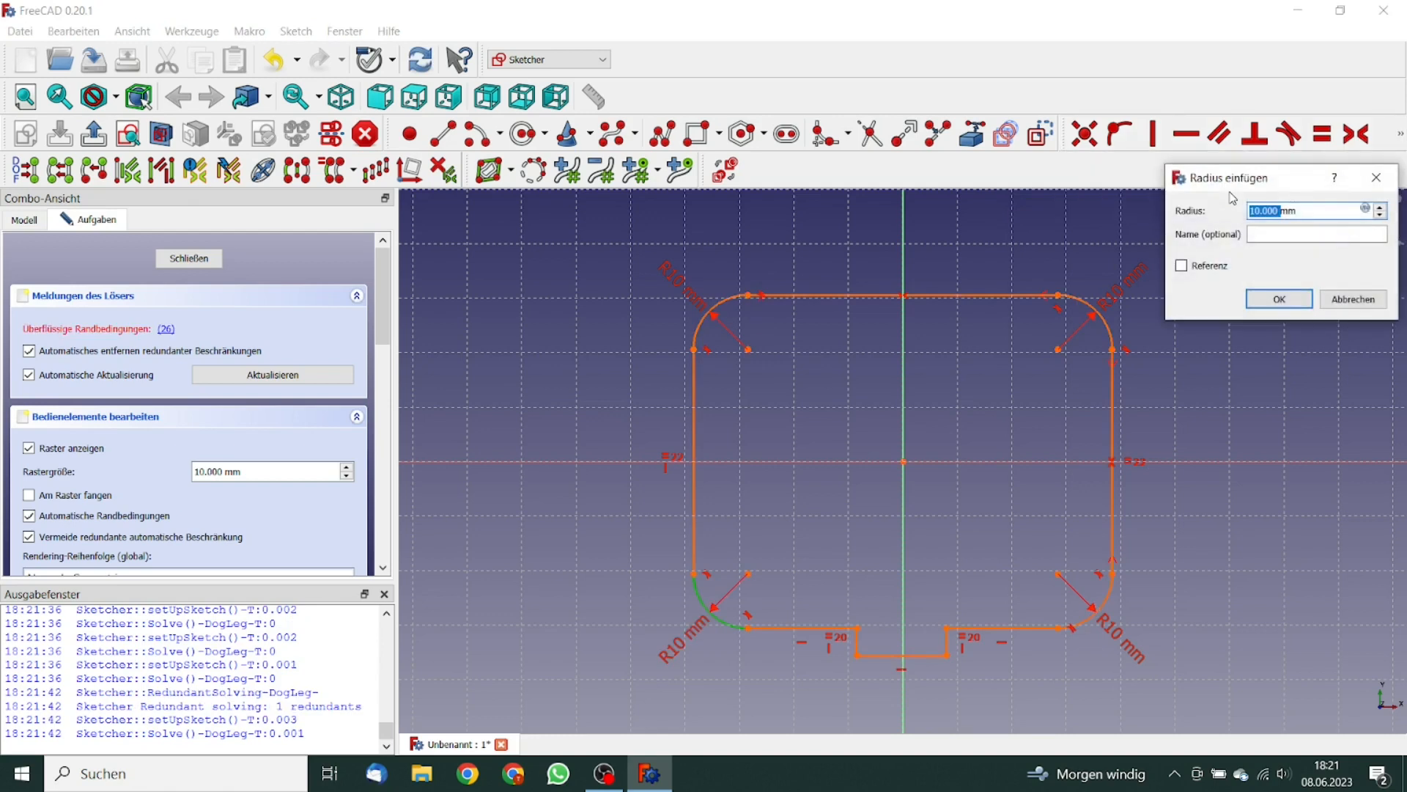
text(10)
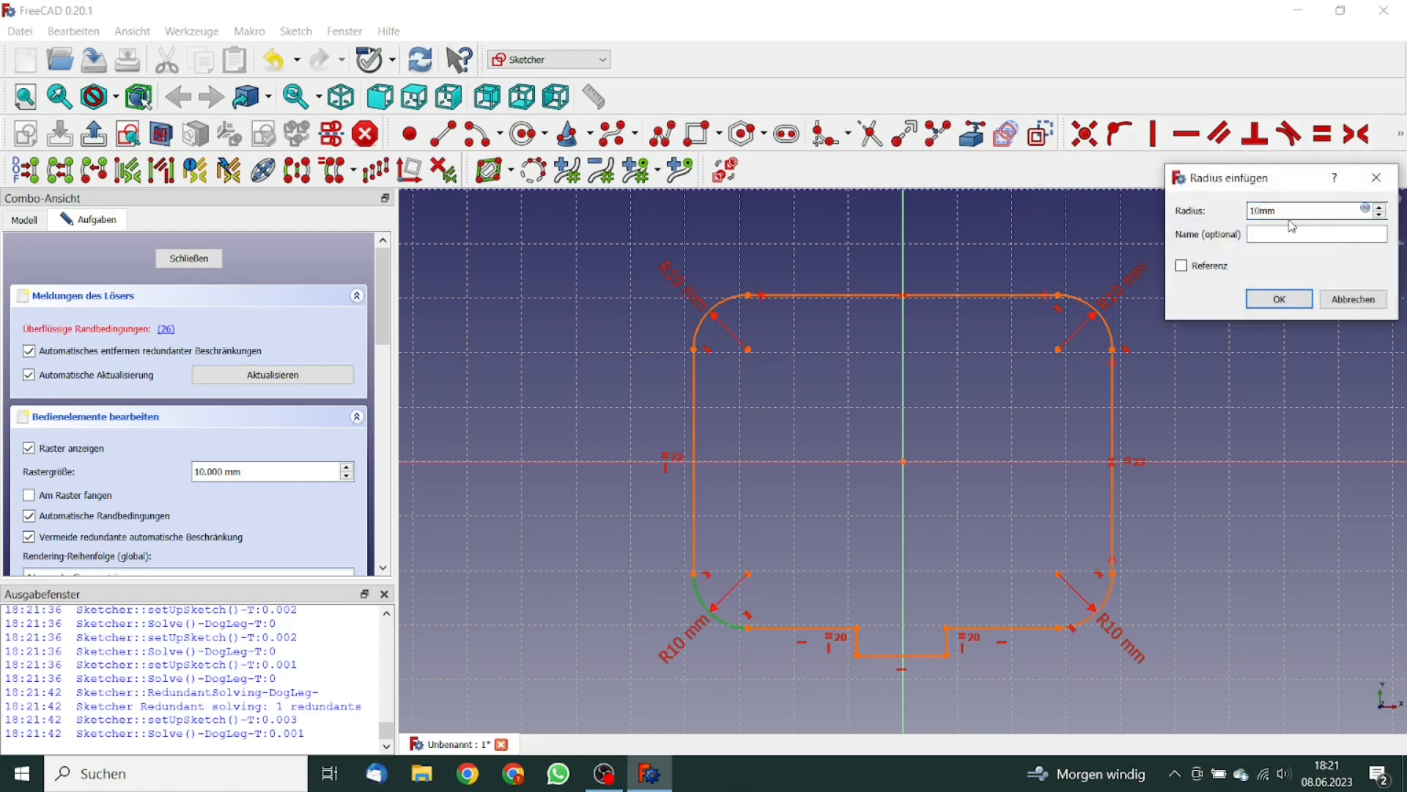
click(1294, 298)
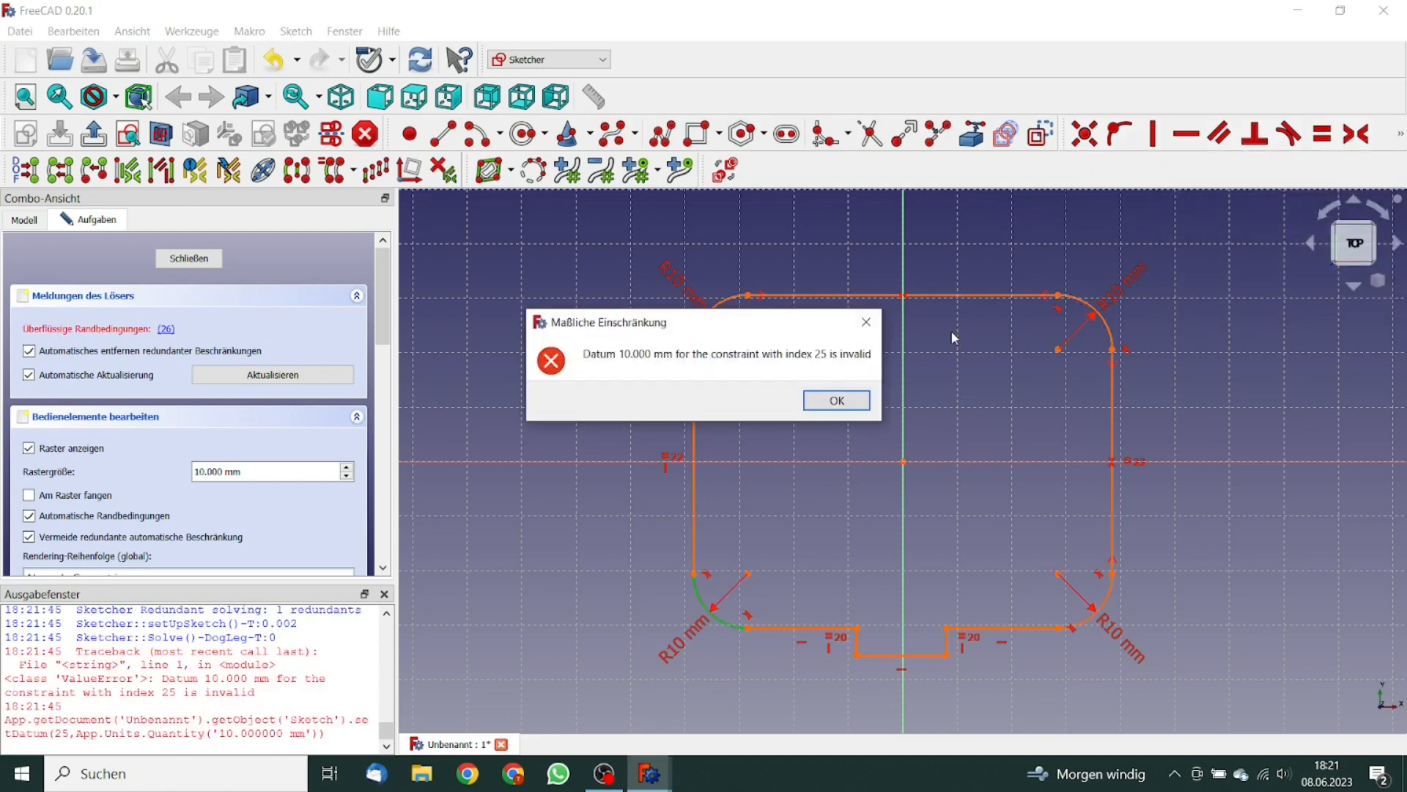
click(848, 401)
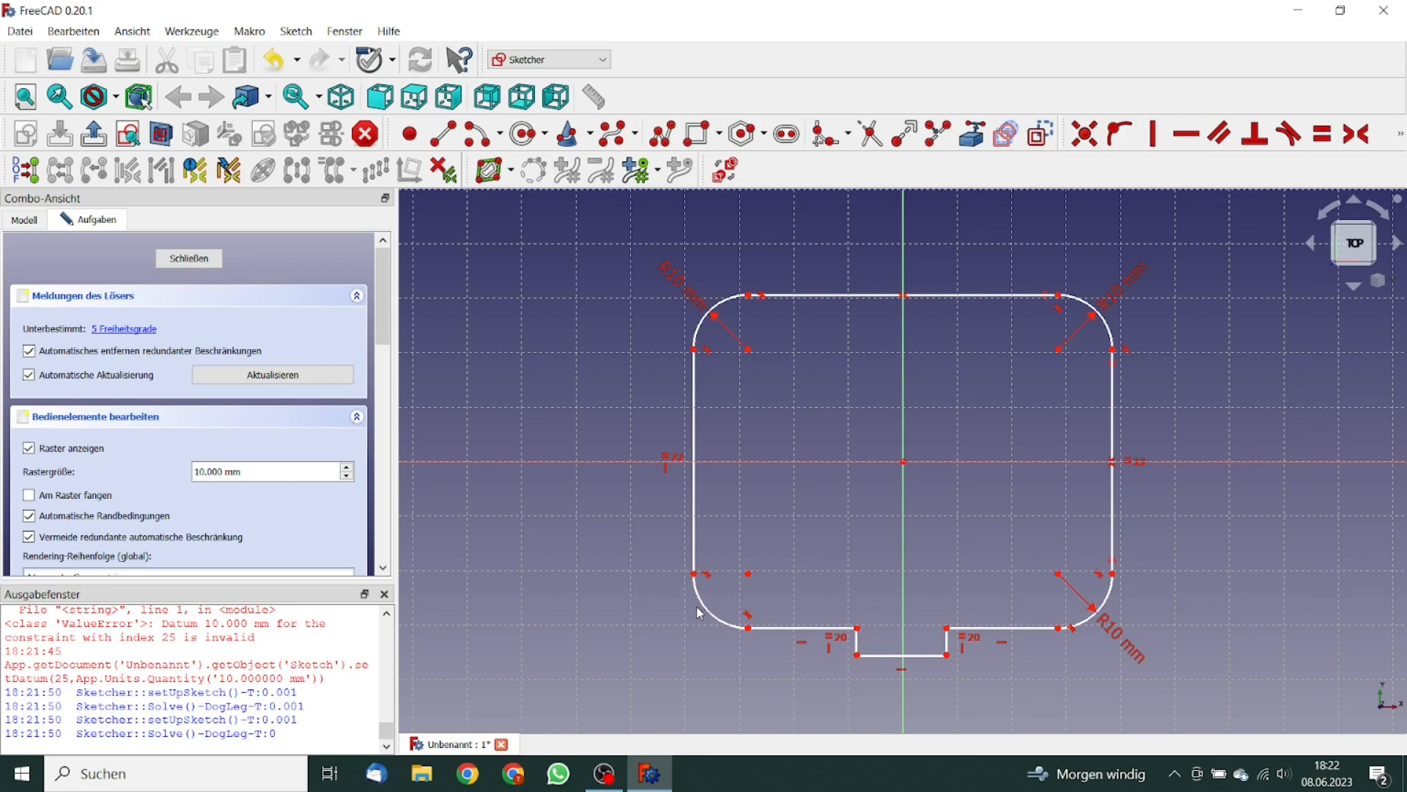
Set the horizontal distance between the tab's two upper corner points to 10 mm.
click(858, 629)
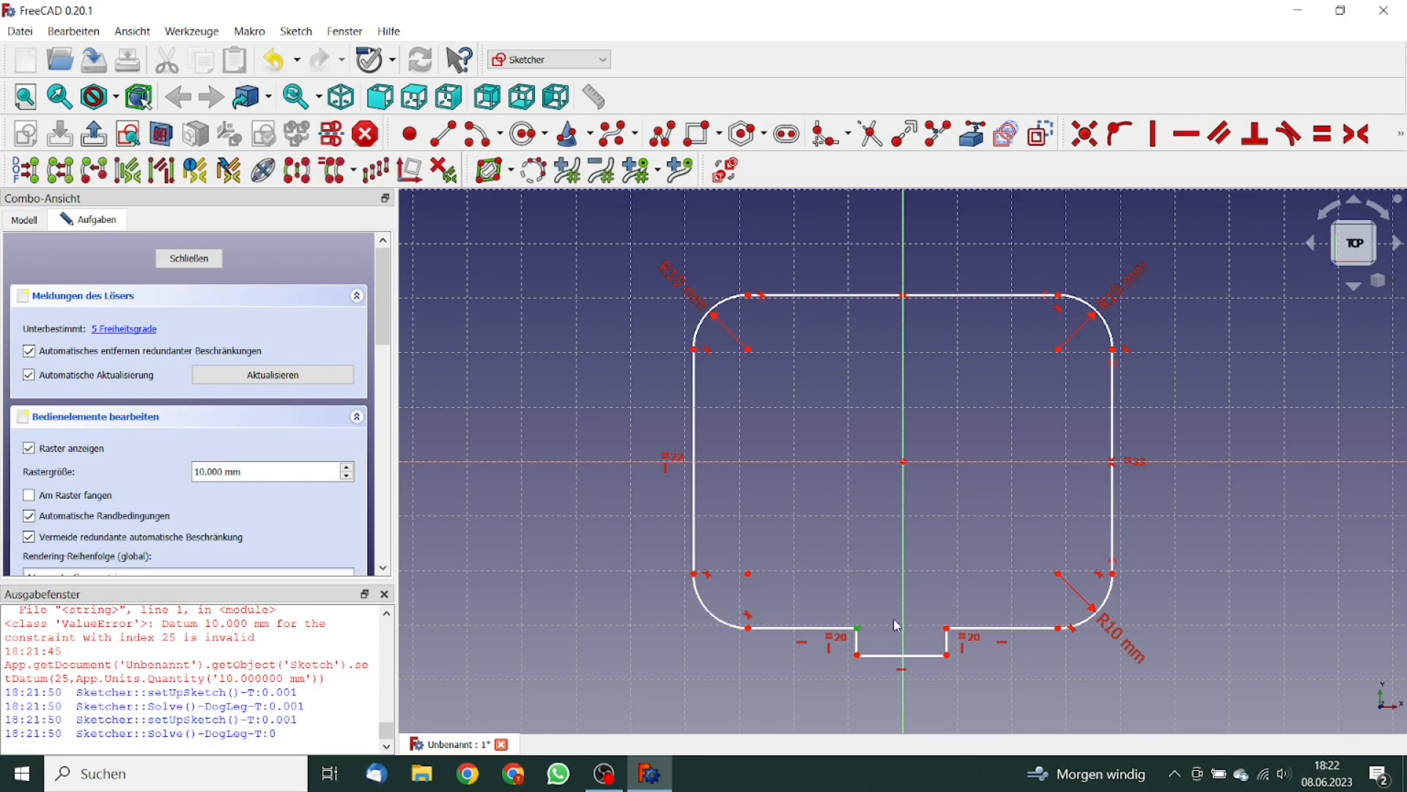
click(947, 630)
click(1401, 134)
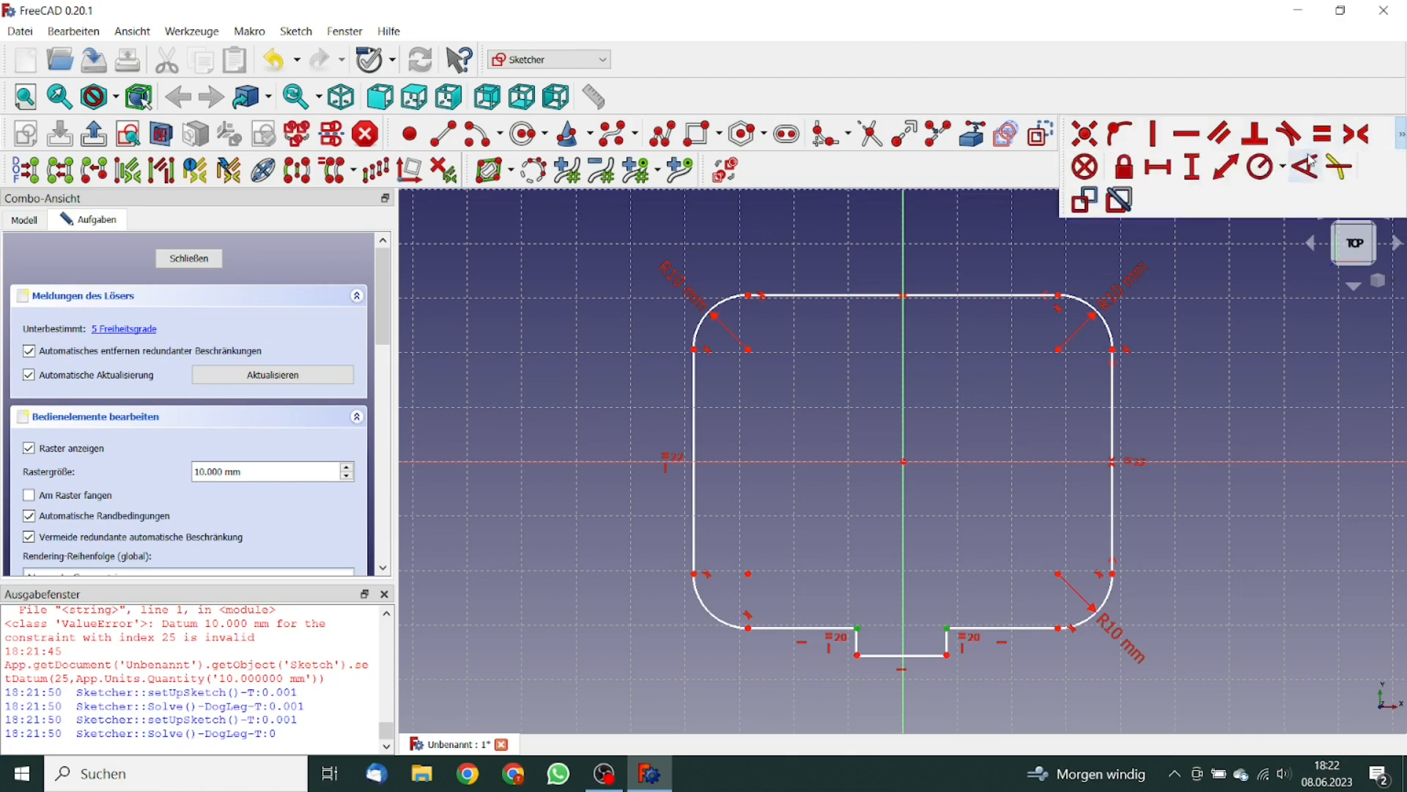
click(1175, 174)
text(10)
click(1255, 276)
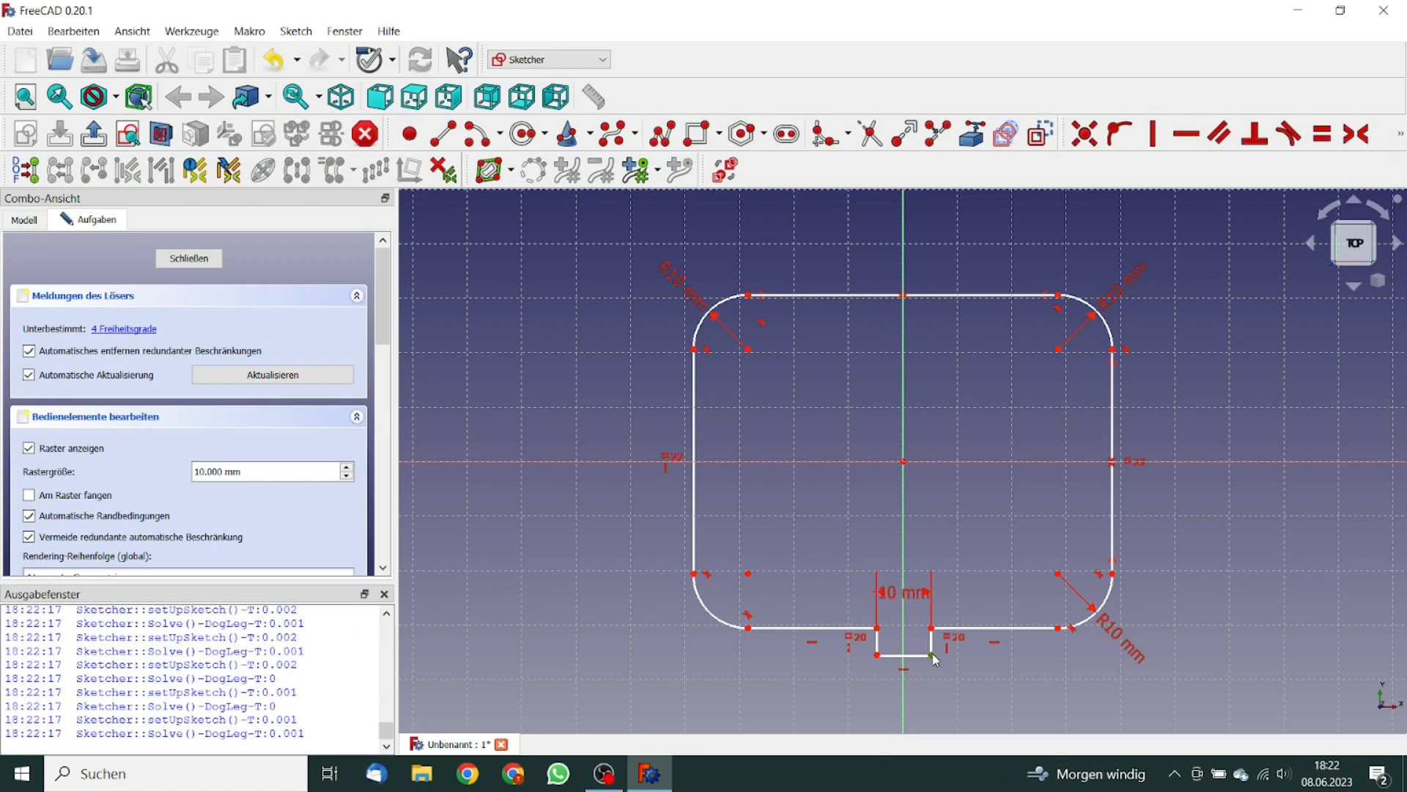
Set the vertical distance between the endpoints of the tab's right side to 5 mm.
click(932, 655)
click(932, 629)
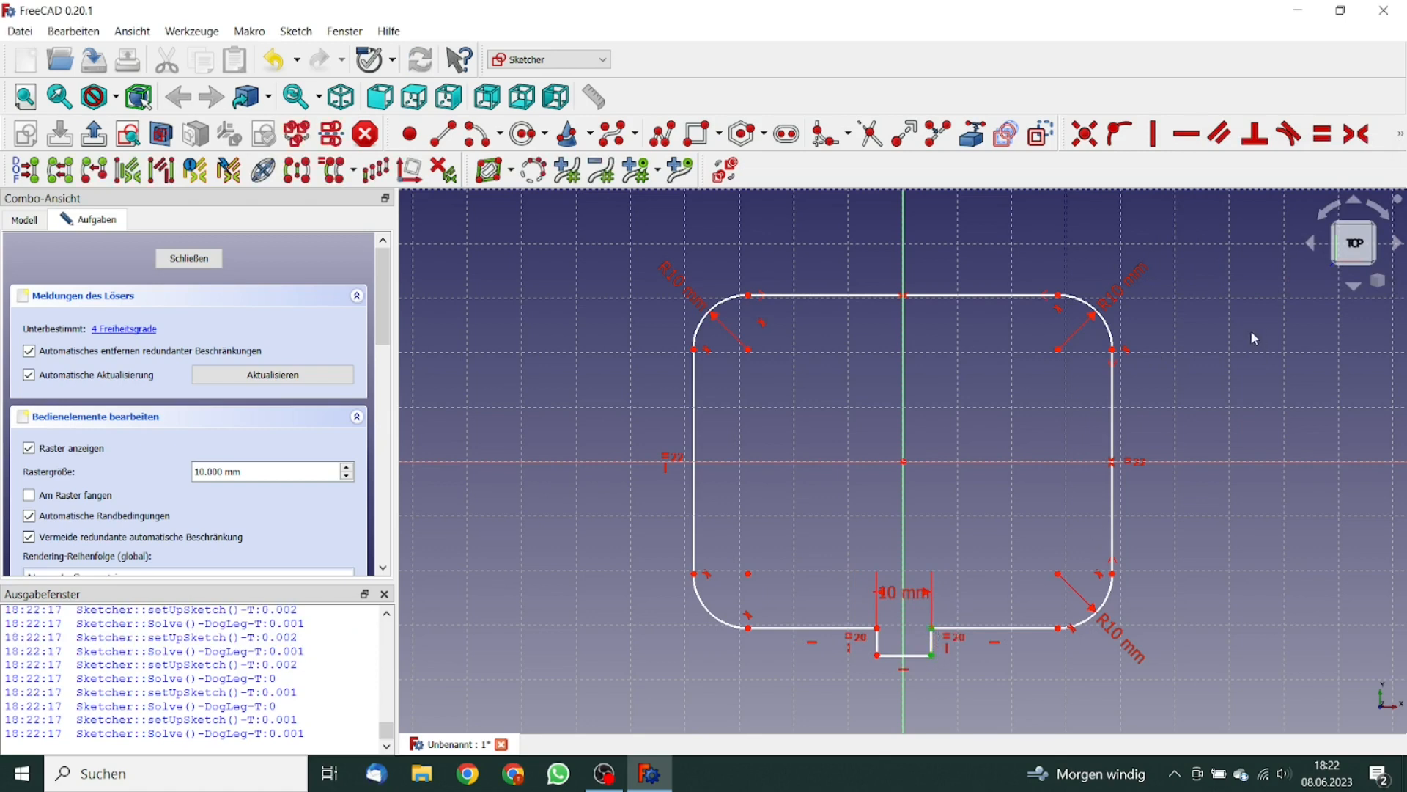
click(1401, 135)
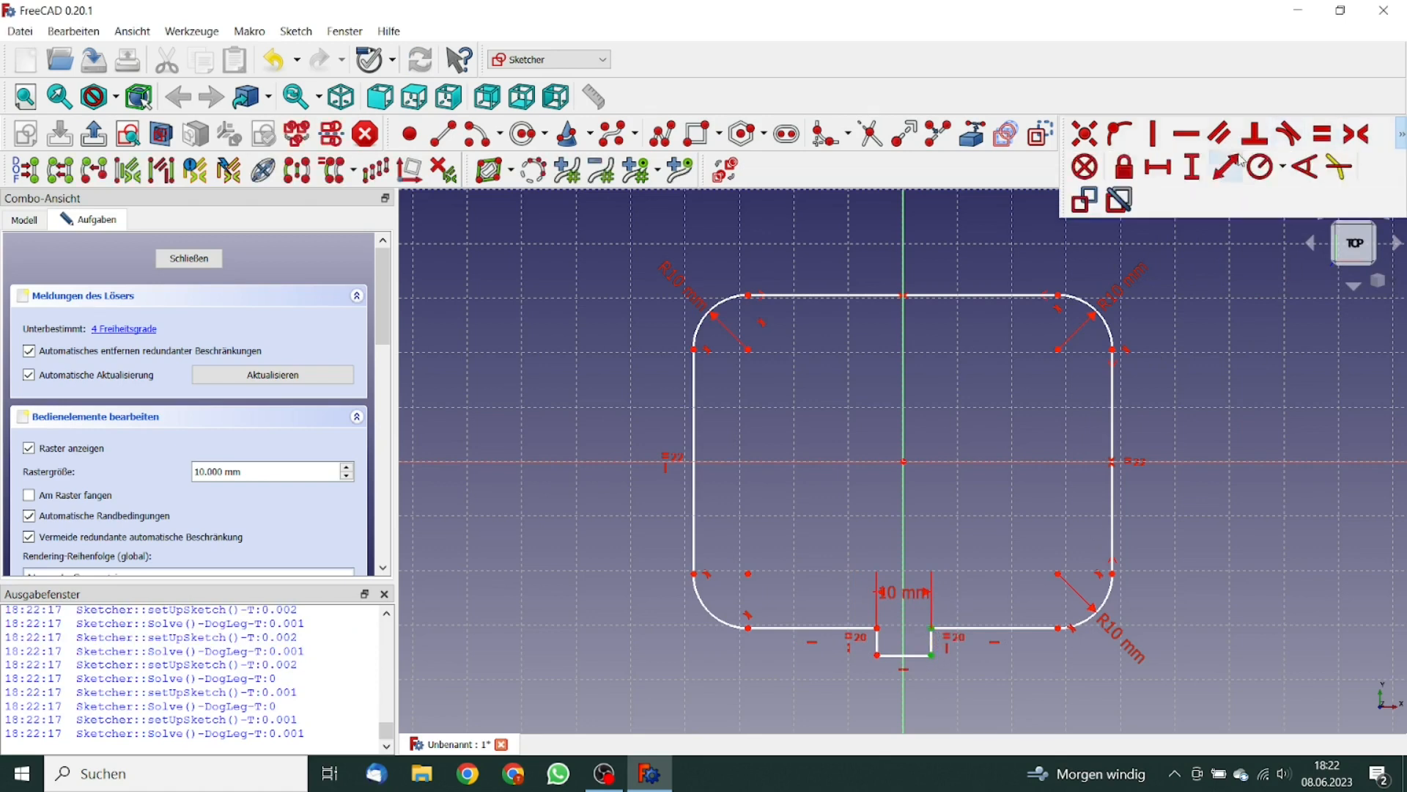
click(1192, 168)
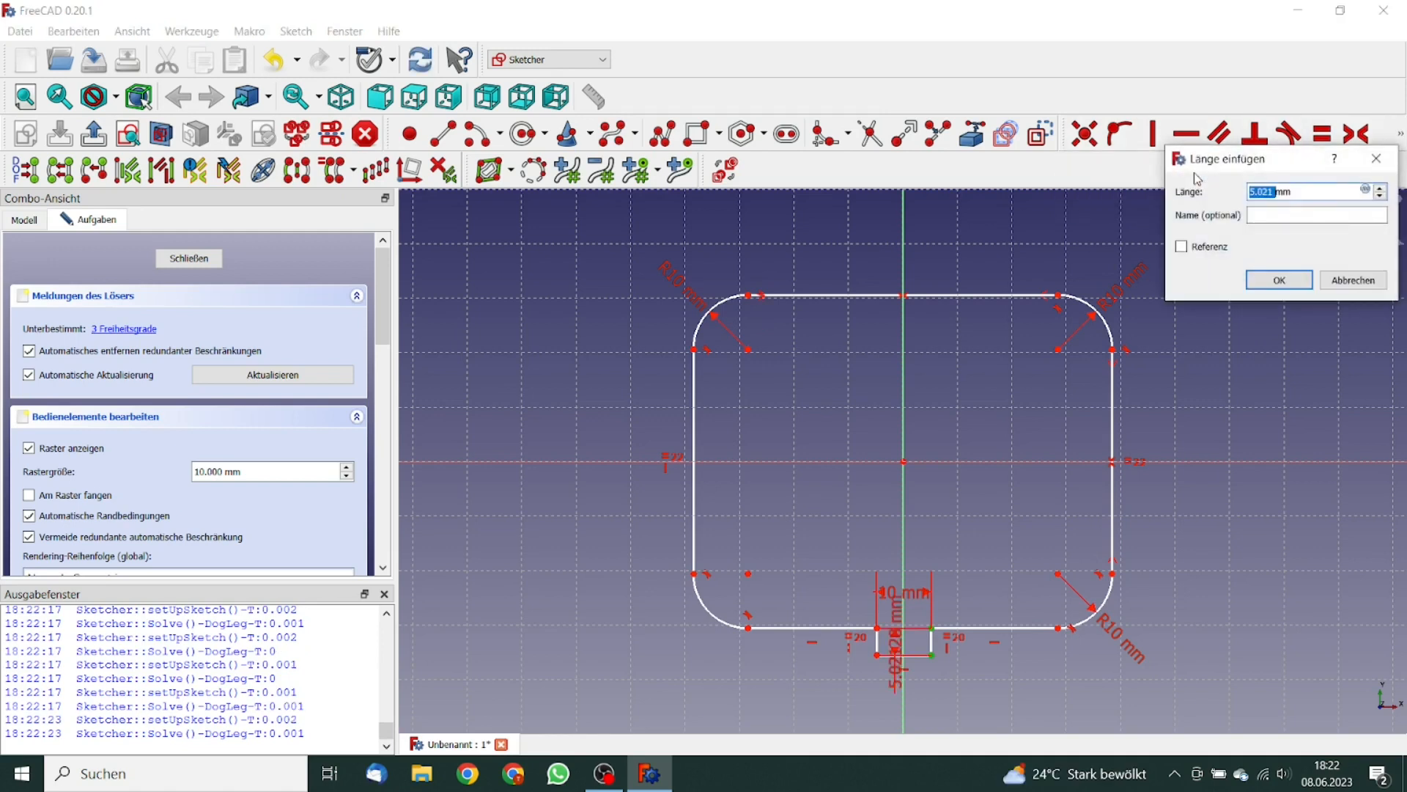
text(5)
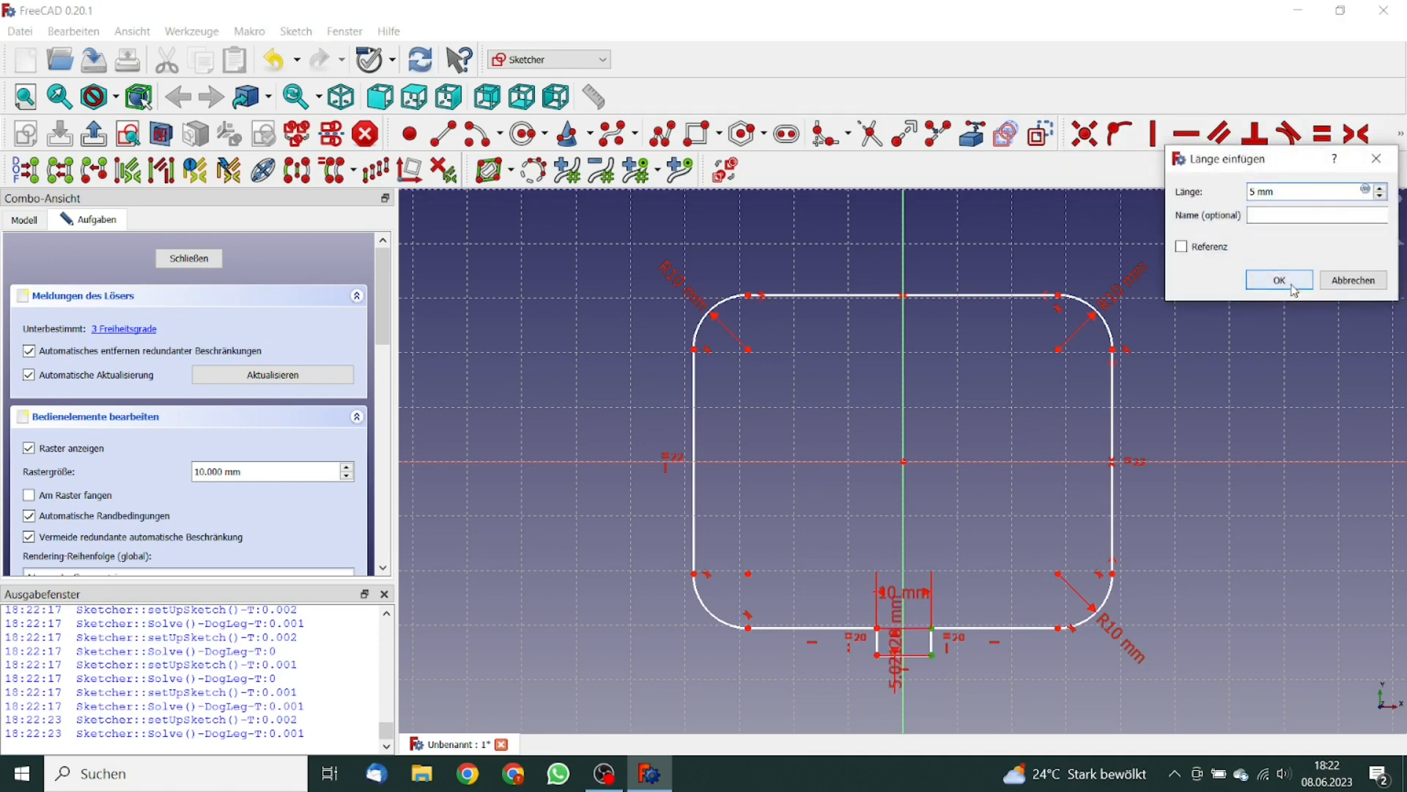
click(1294, 290)
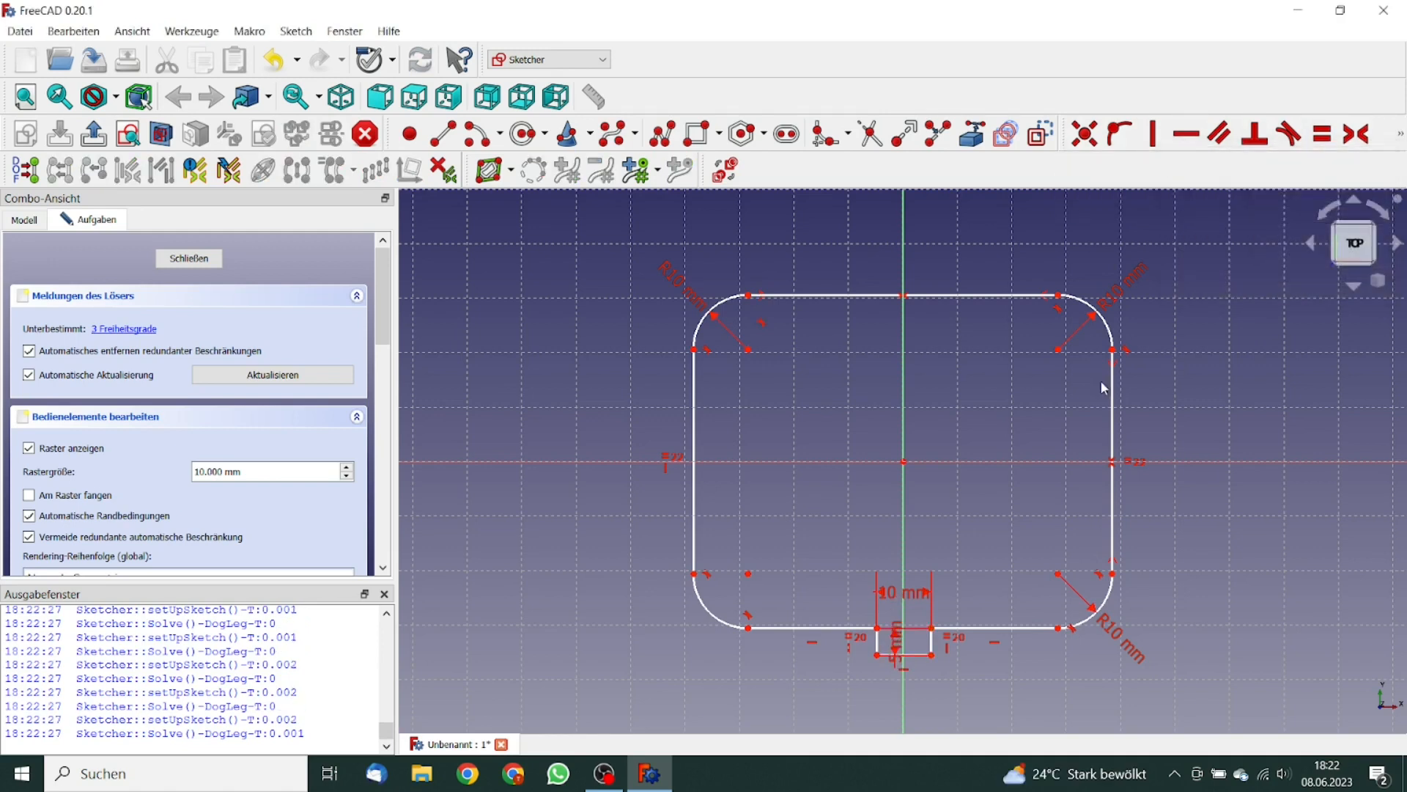
Make the tab's two upper corner points symmetric about the vertical axis.
click(932, 628)
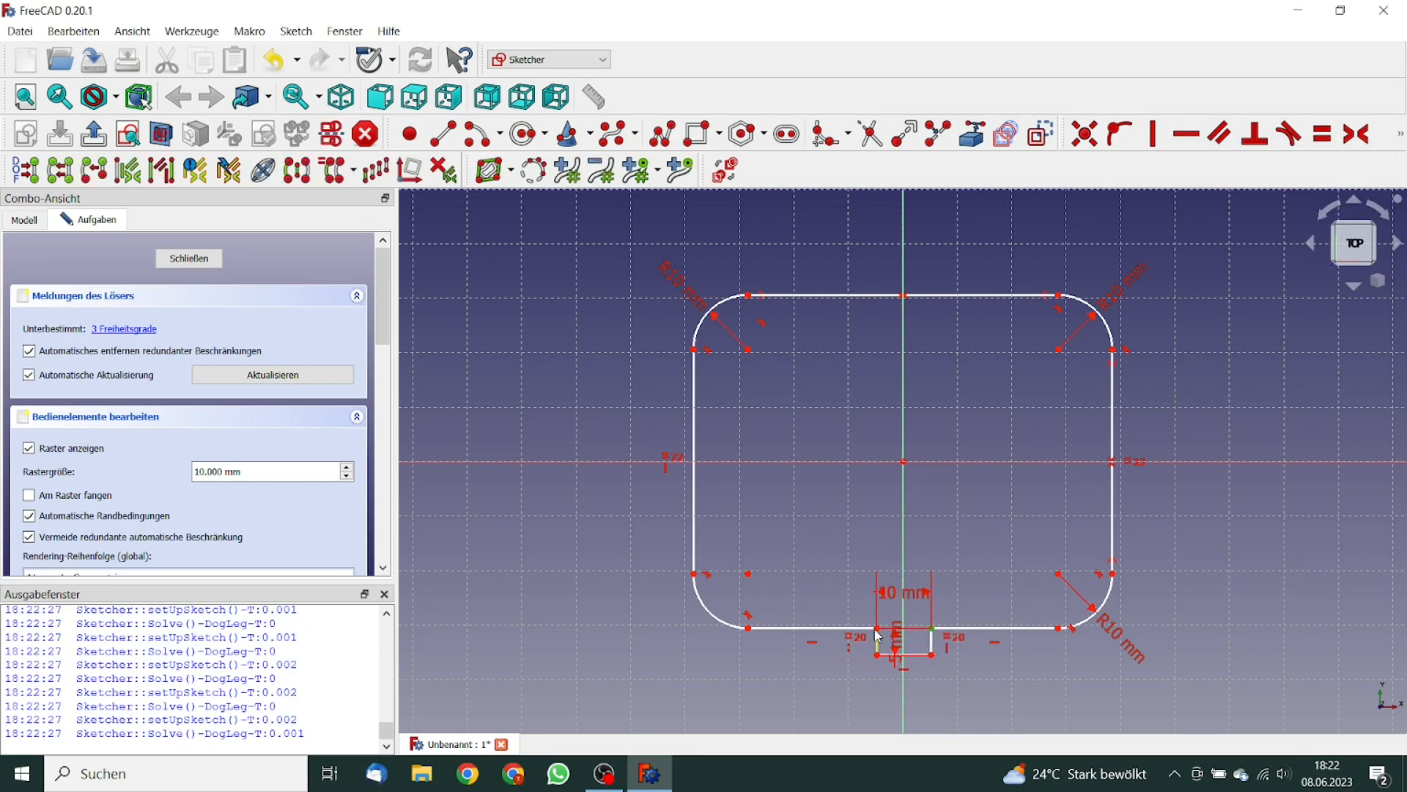
click(878, 628)
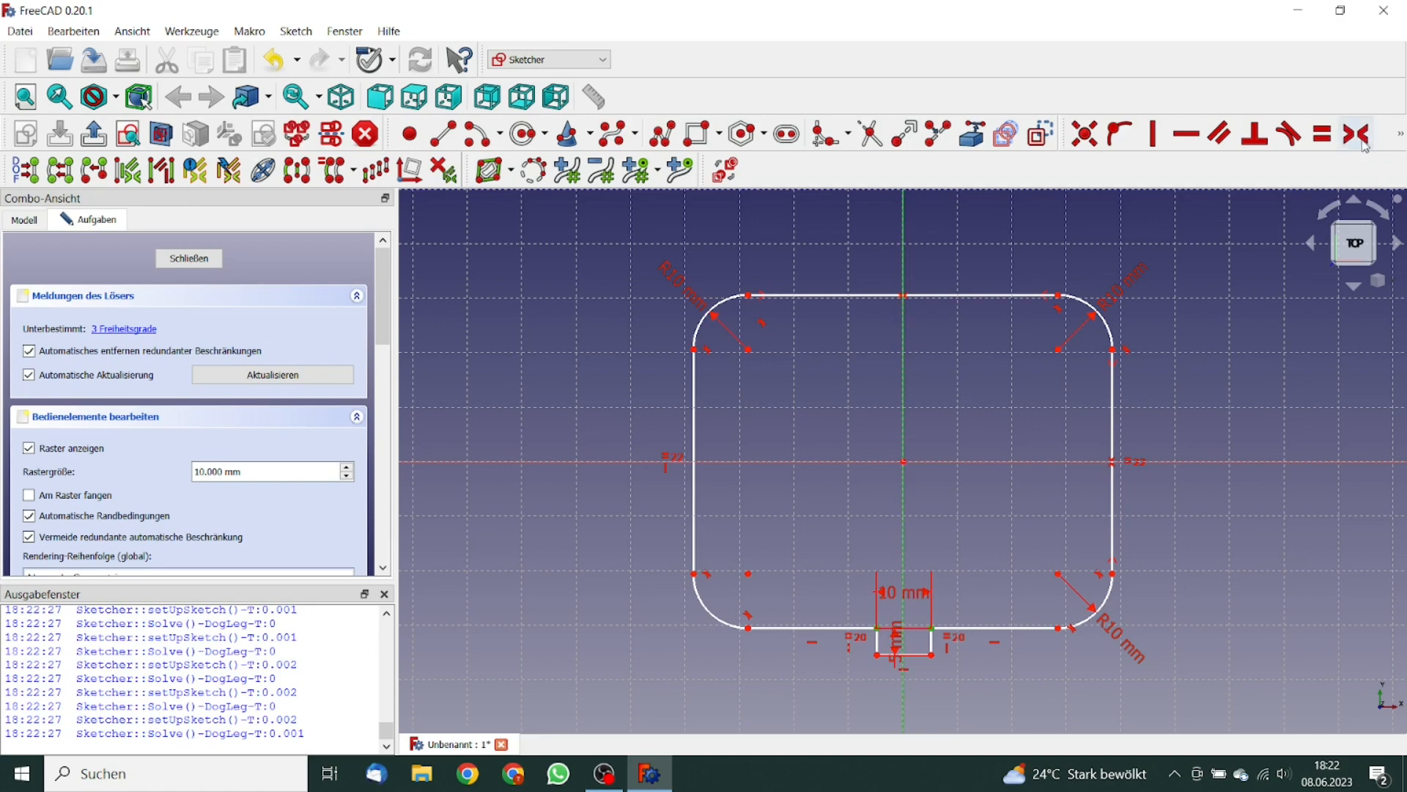
click(1358, 136)
scroll(1062, 501, up, 2)
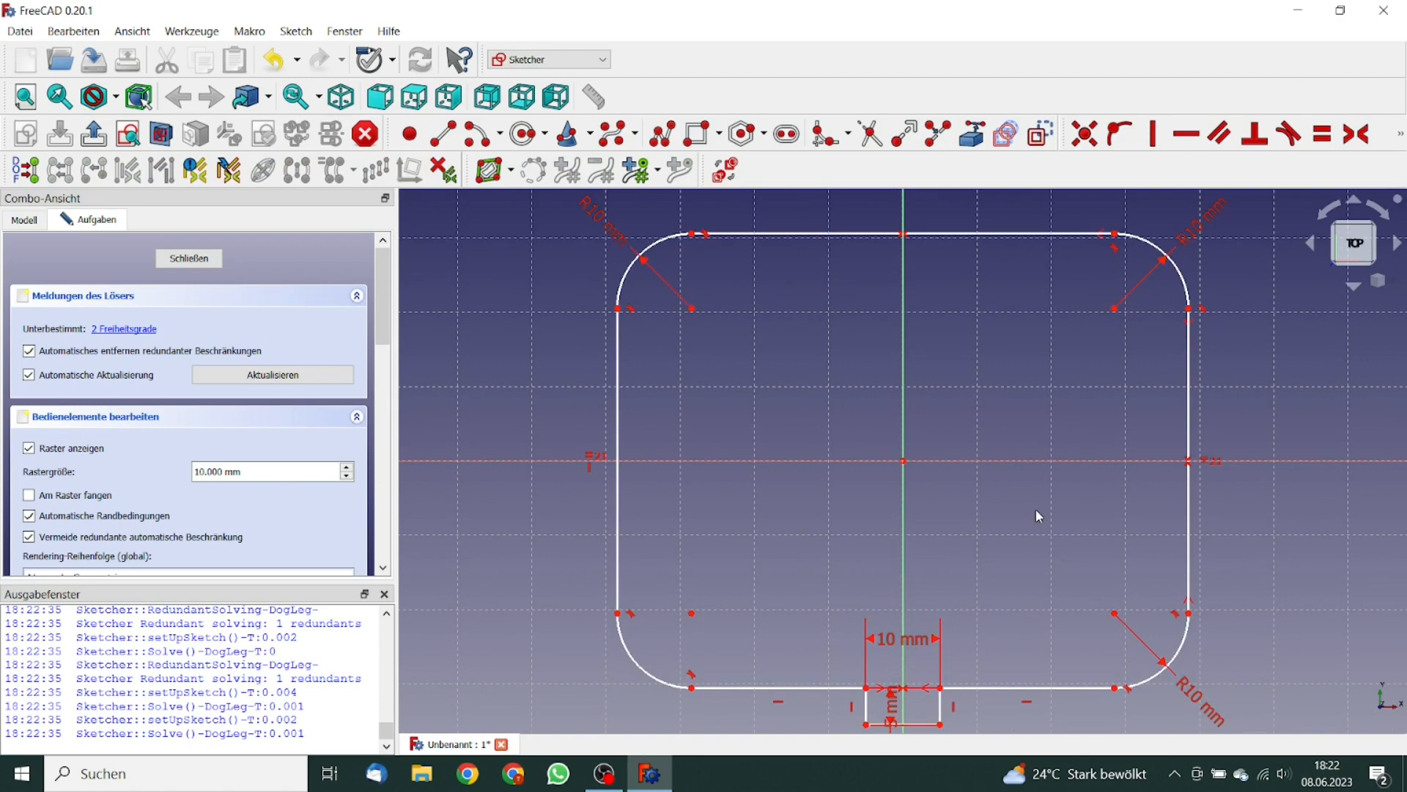
scroll(1075, 497, down, 2)
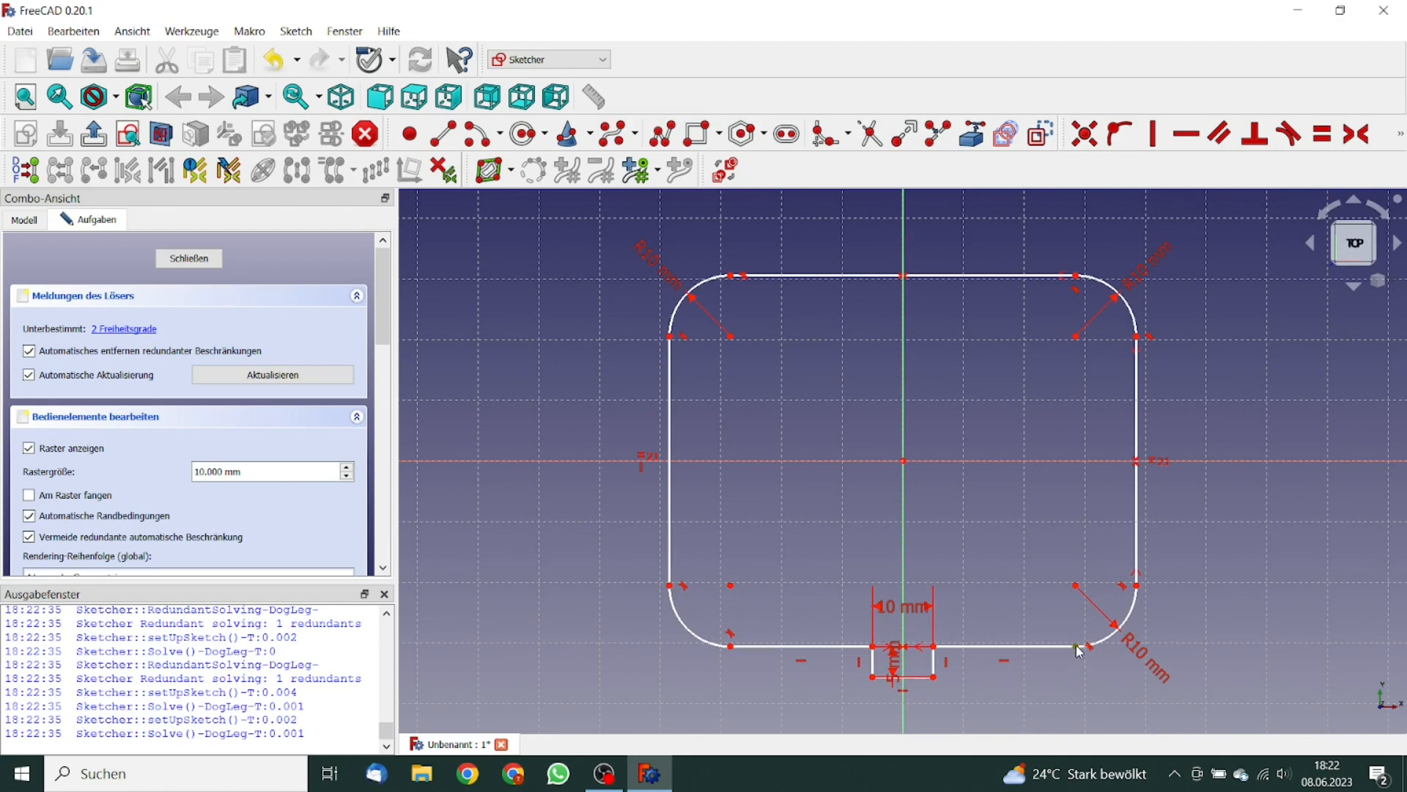
Set the vertical distance between the right endpoints of the outline's bottom and top edges to 50 mm.
click(1077, 647)
click(1077, 277)
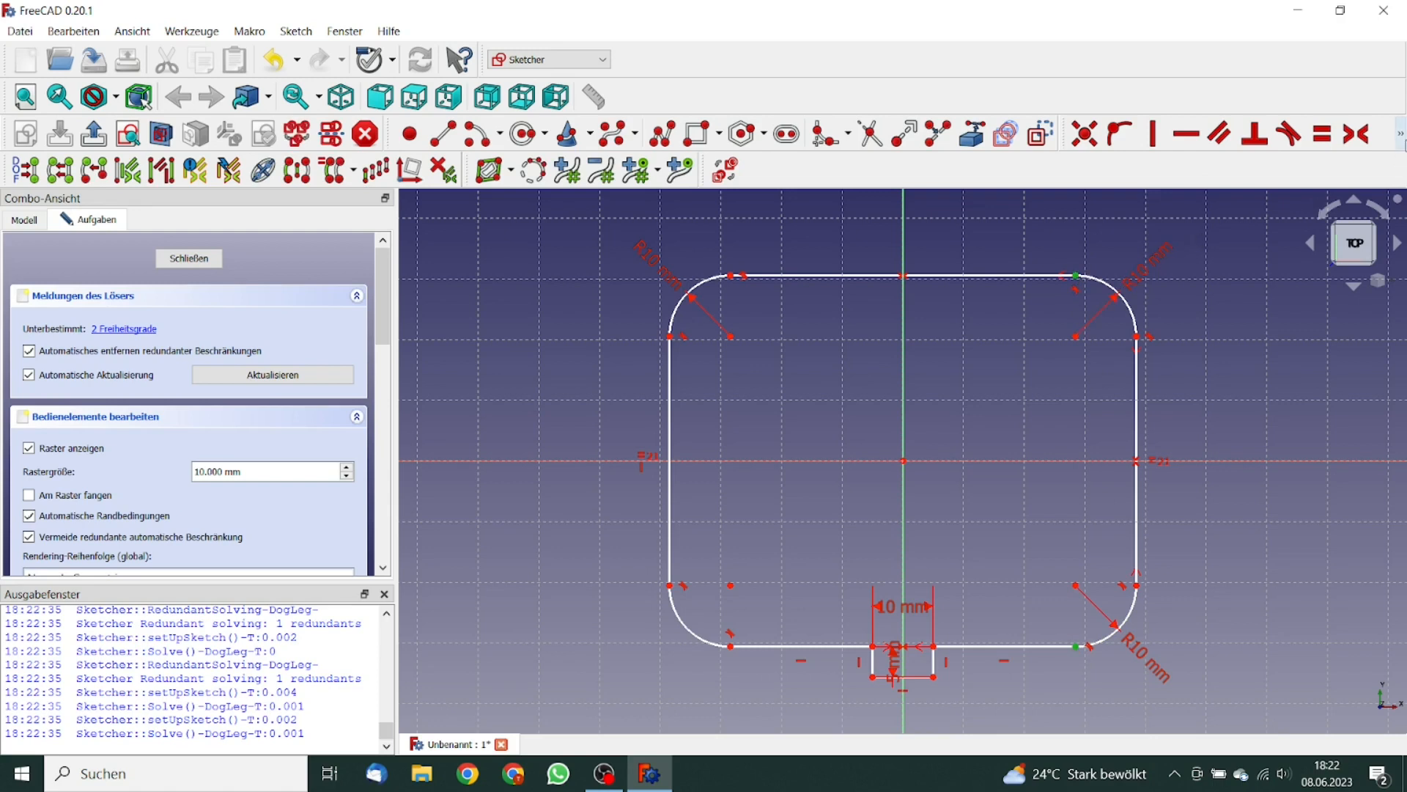
click(1401, 136)
click(1402, 137)
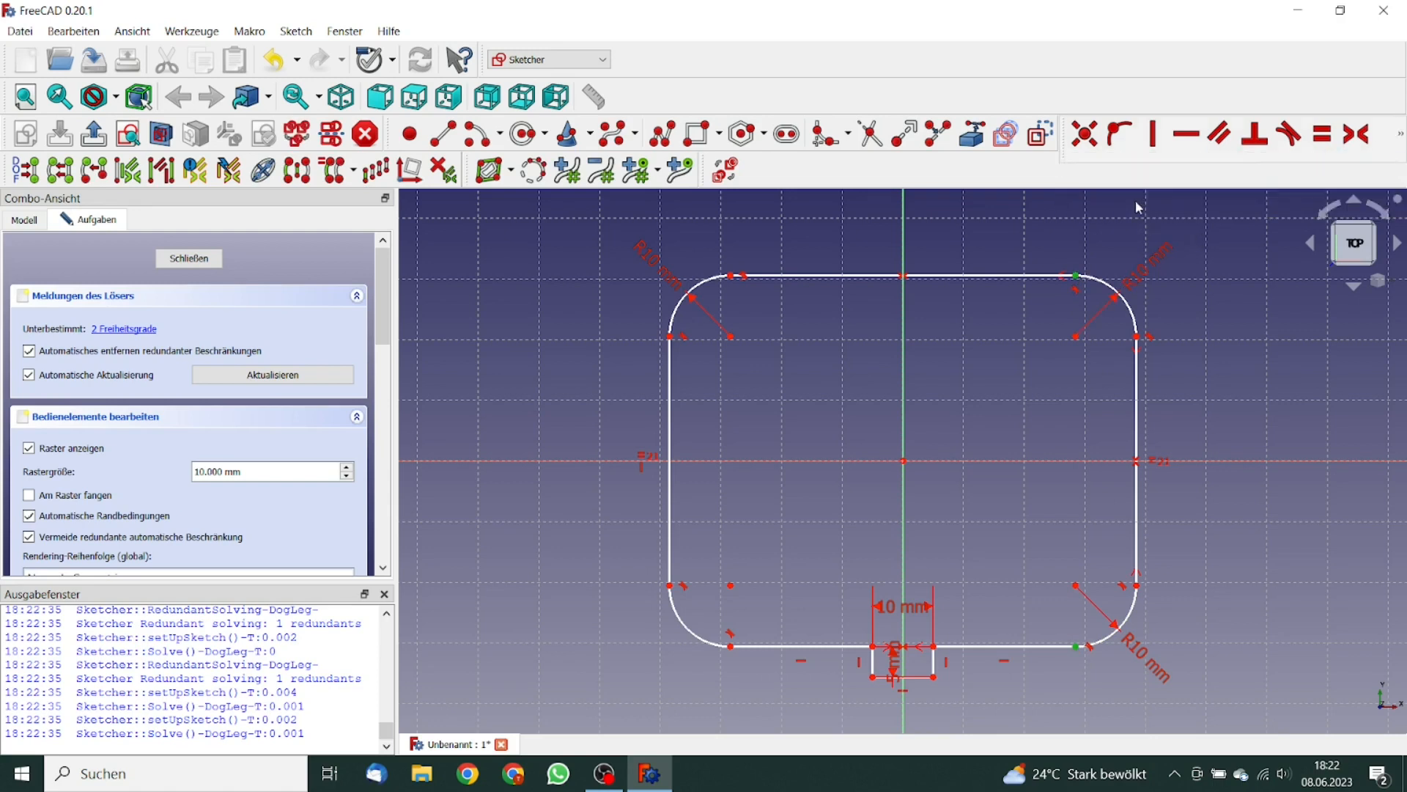
click(1401, 136)
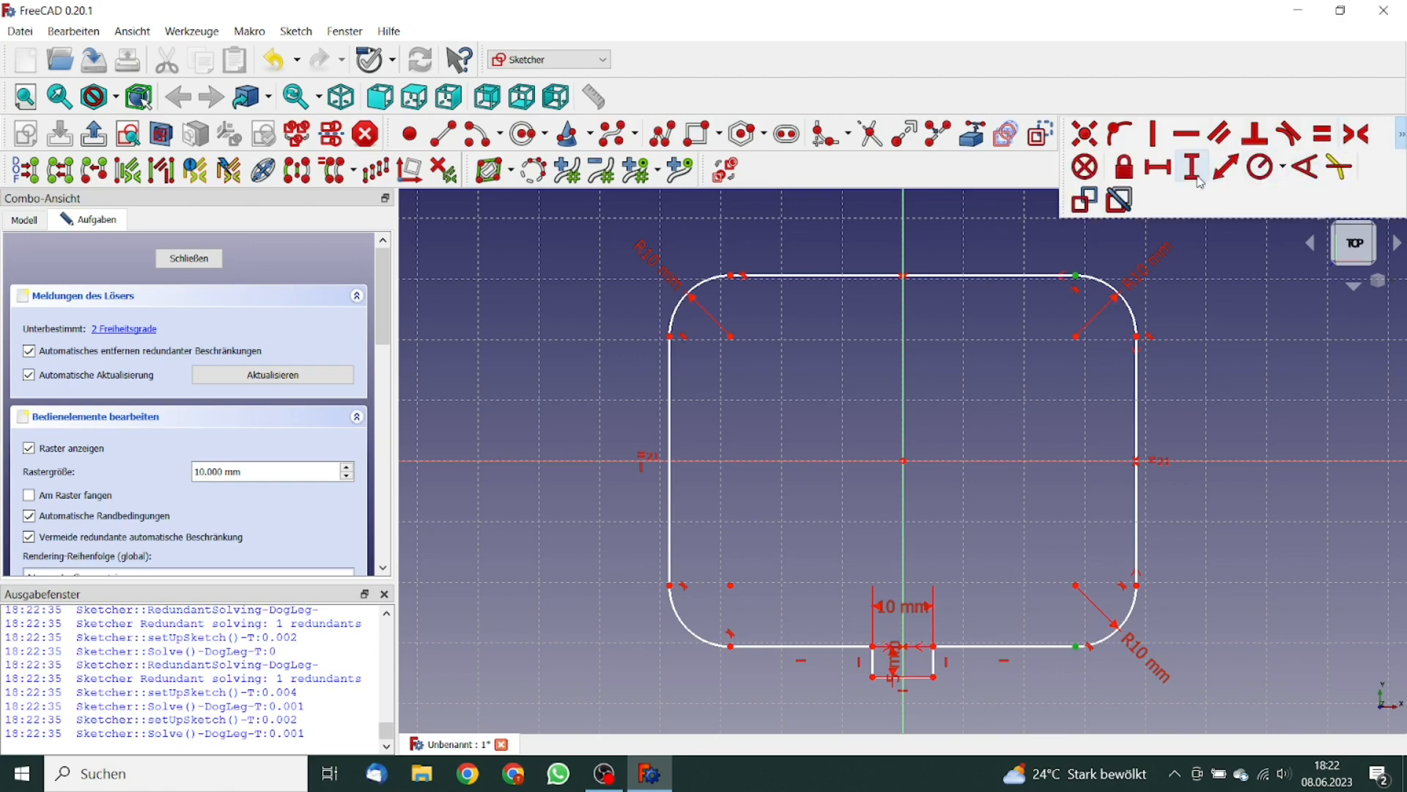
click(1193, 180)
text(50)
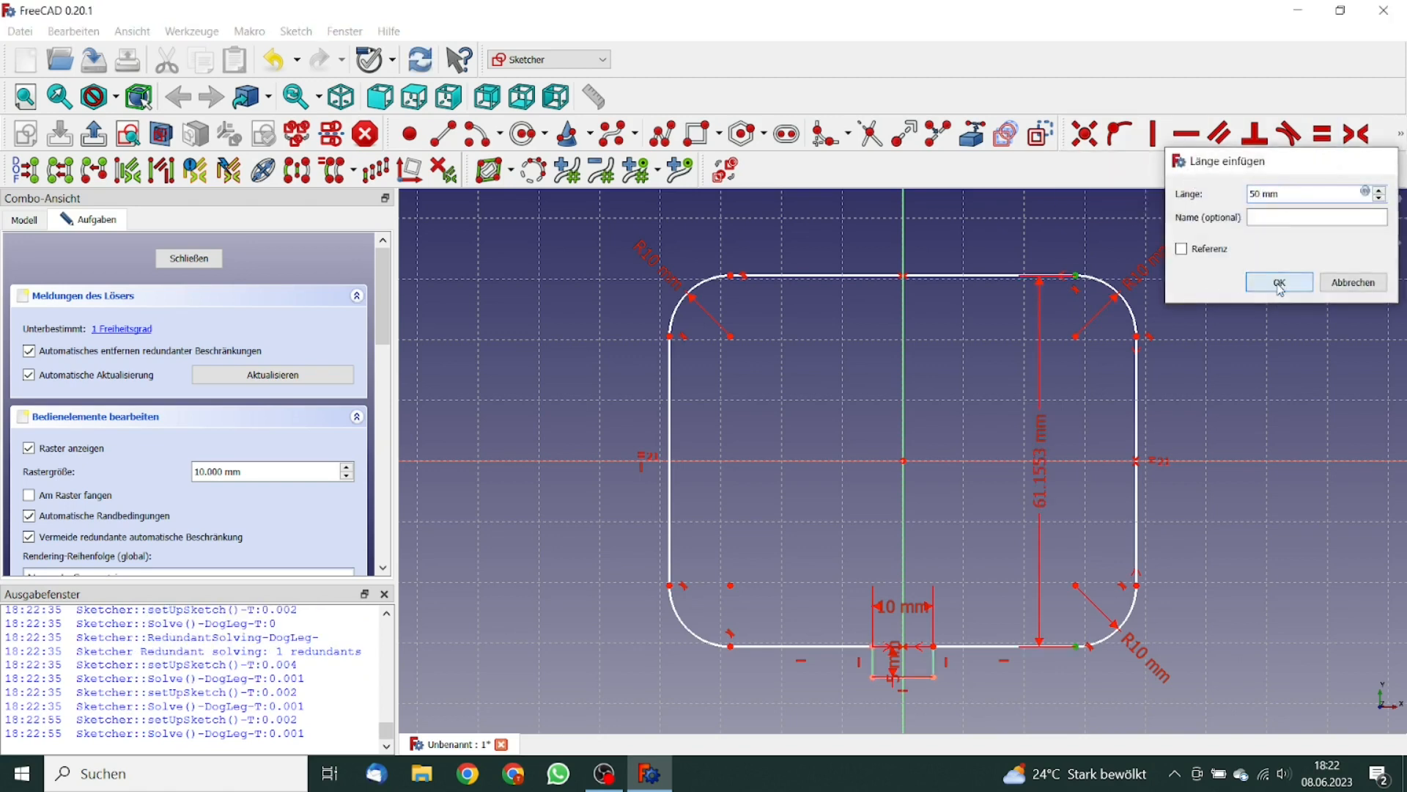
click(1279, 284)
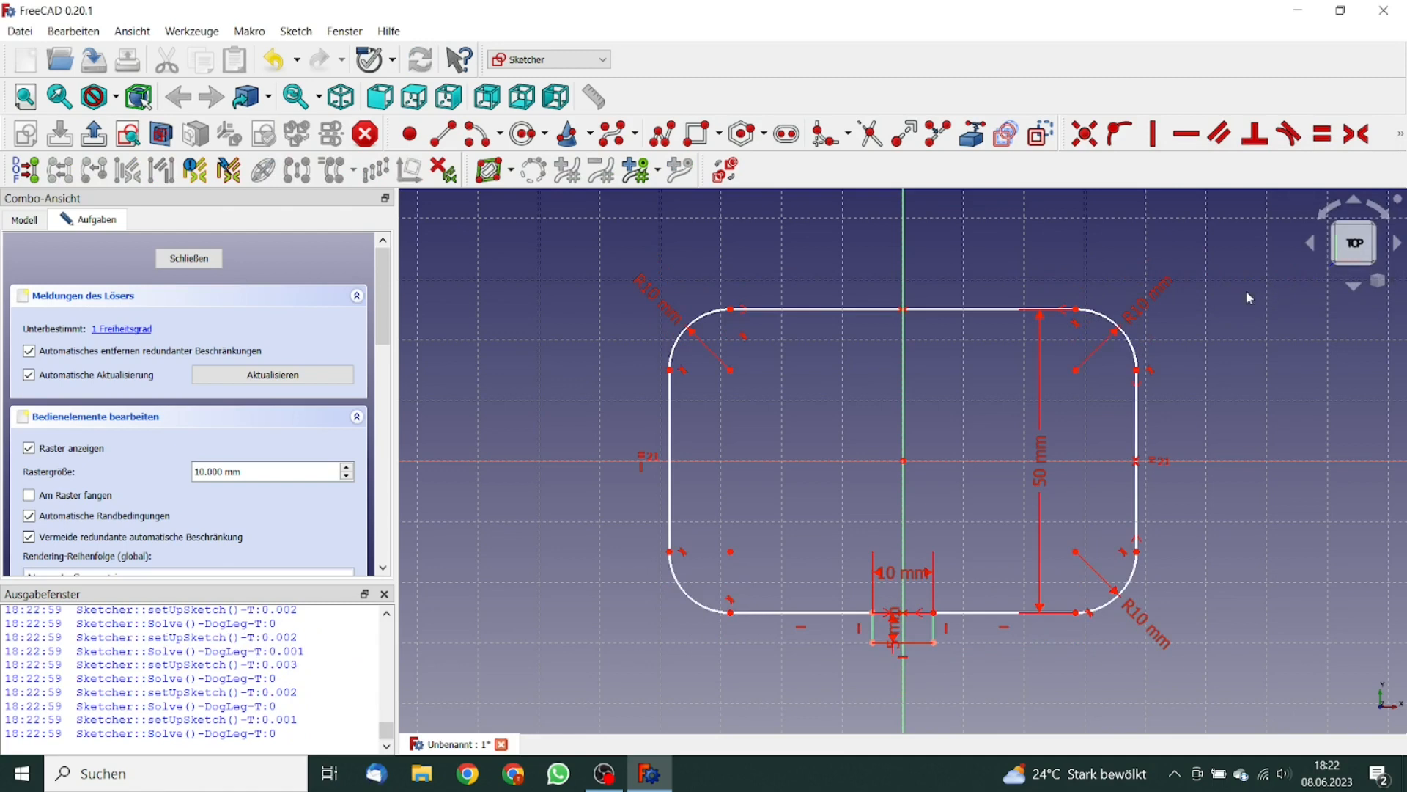
Set the horizontal distance between the two endpoints of the outline's top edge to 30 mm.
click(731, 311)
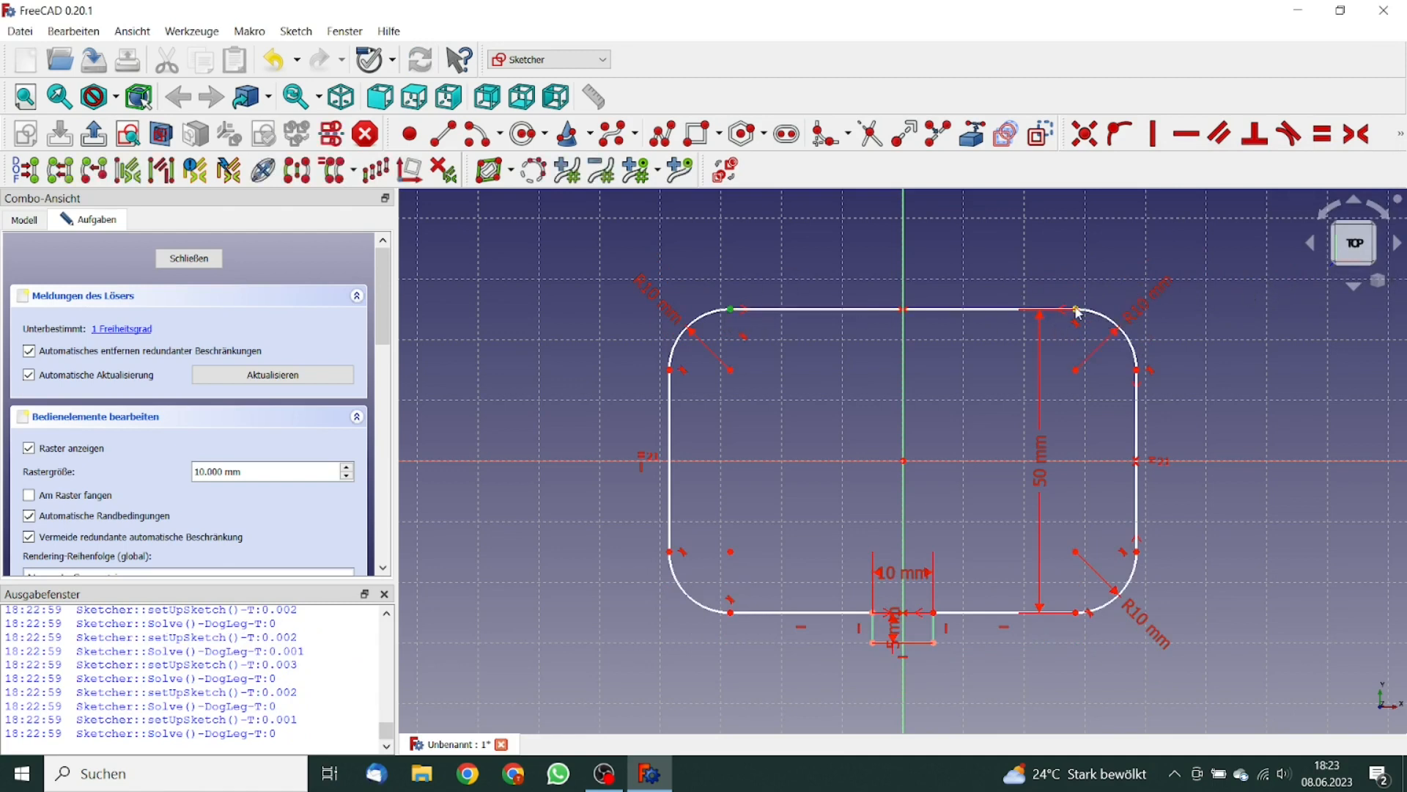
click(1076, 311)
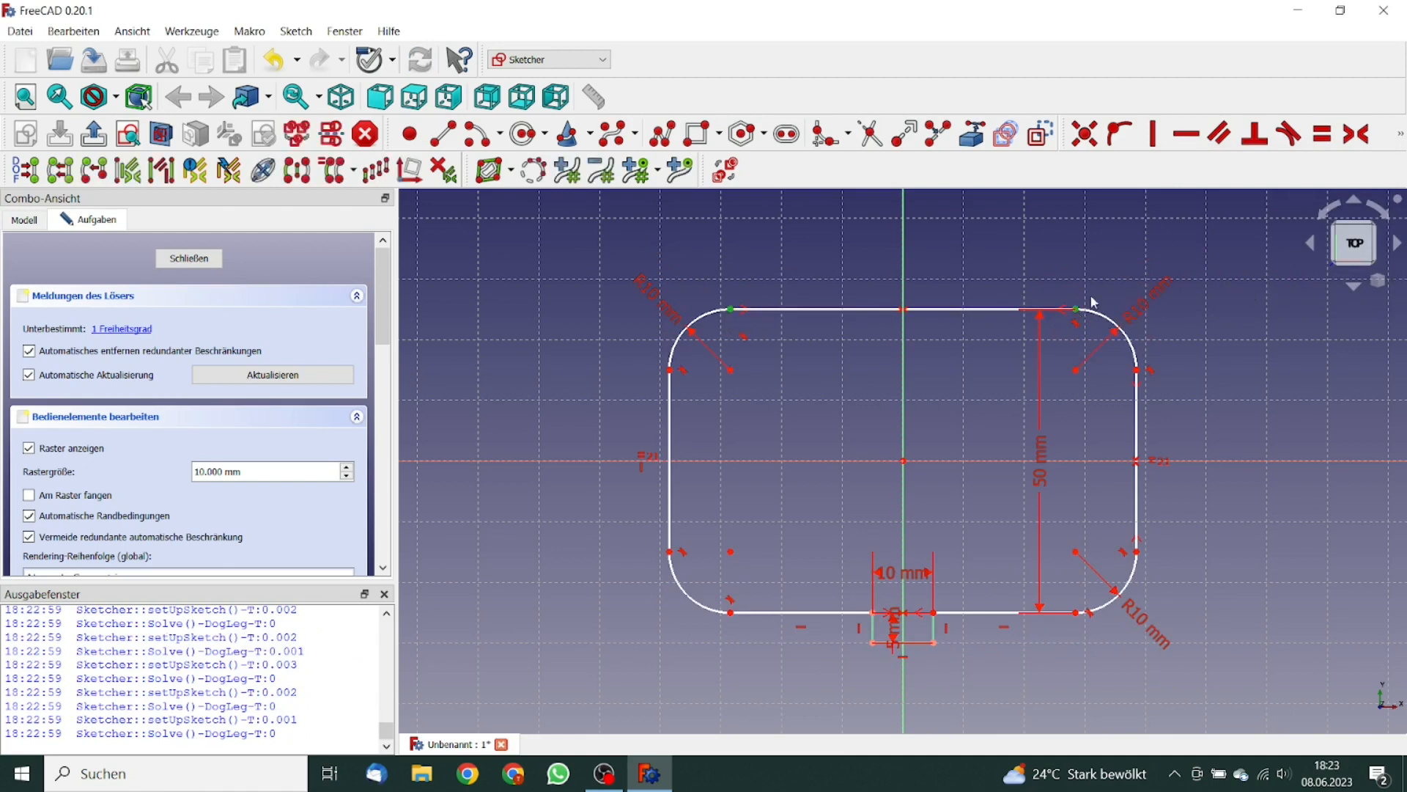
click(1403, 137)
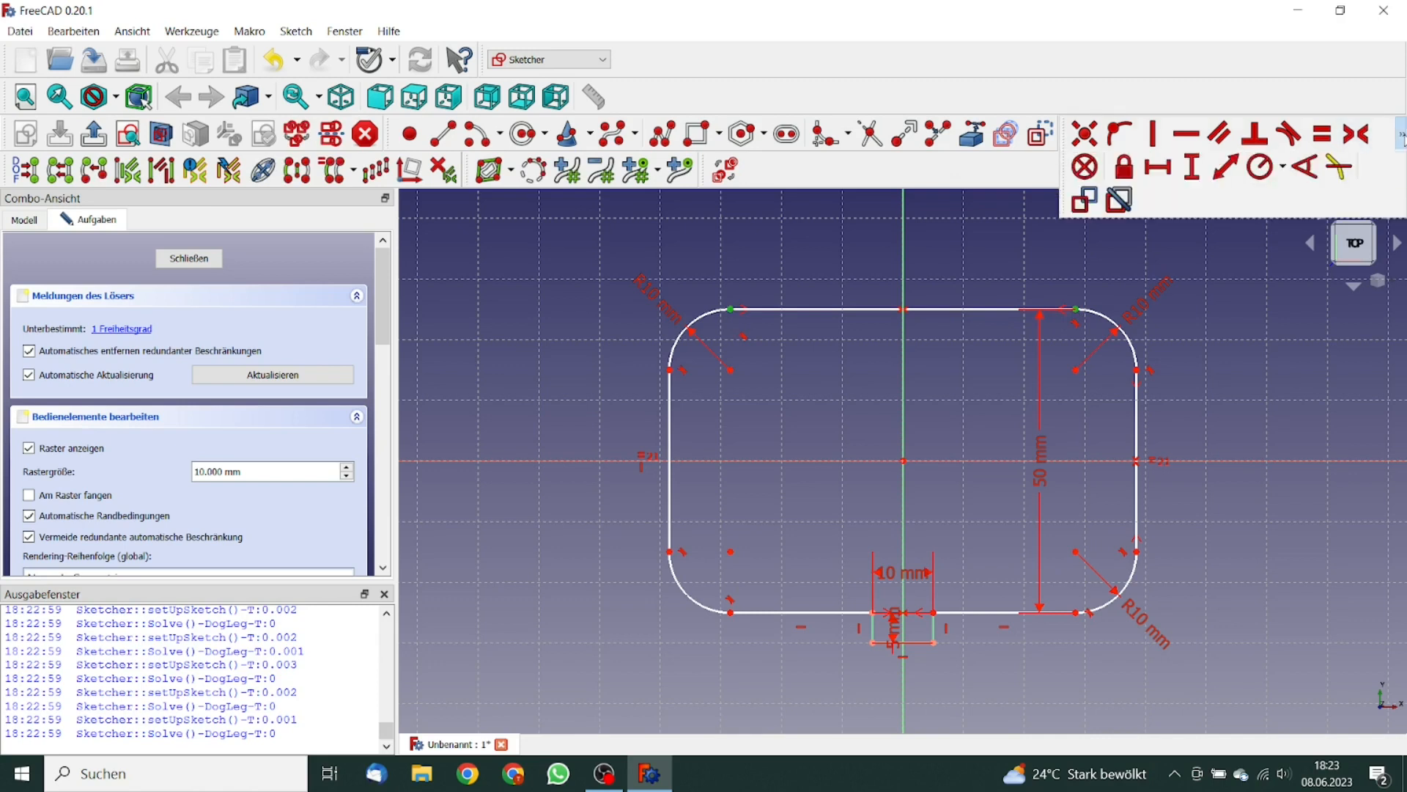
click(1159, 170)
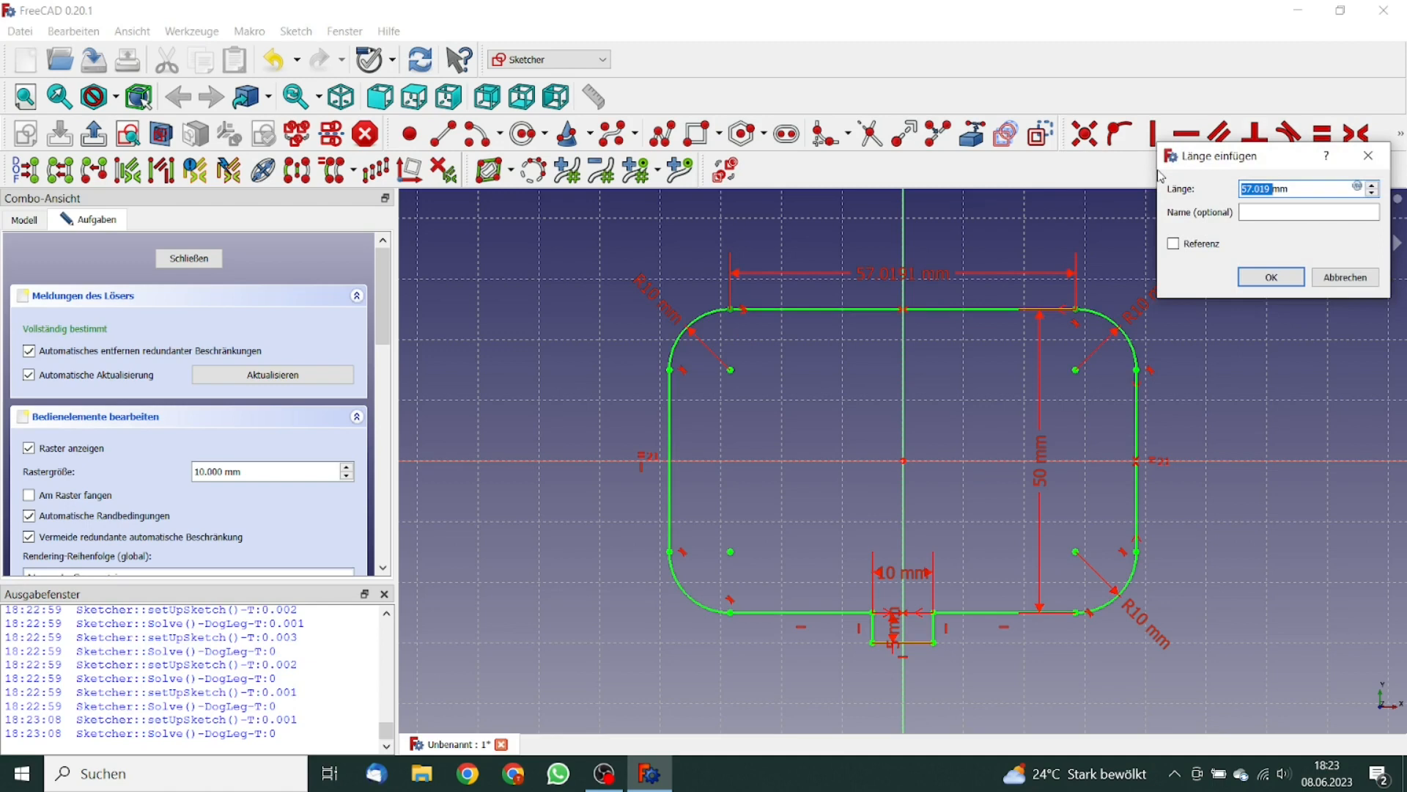
text(30)
click(1272, 279)
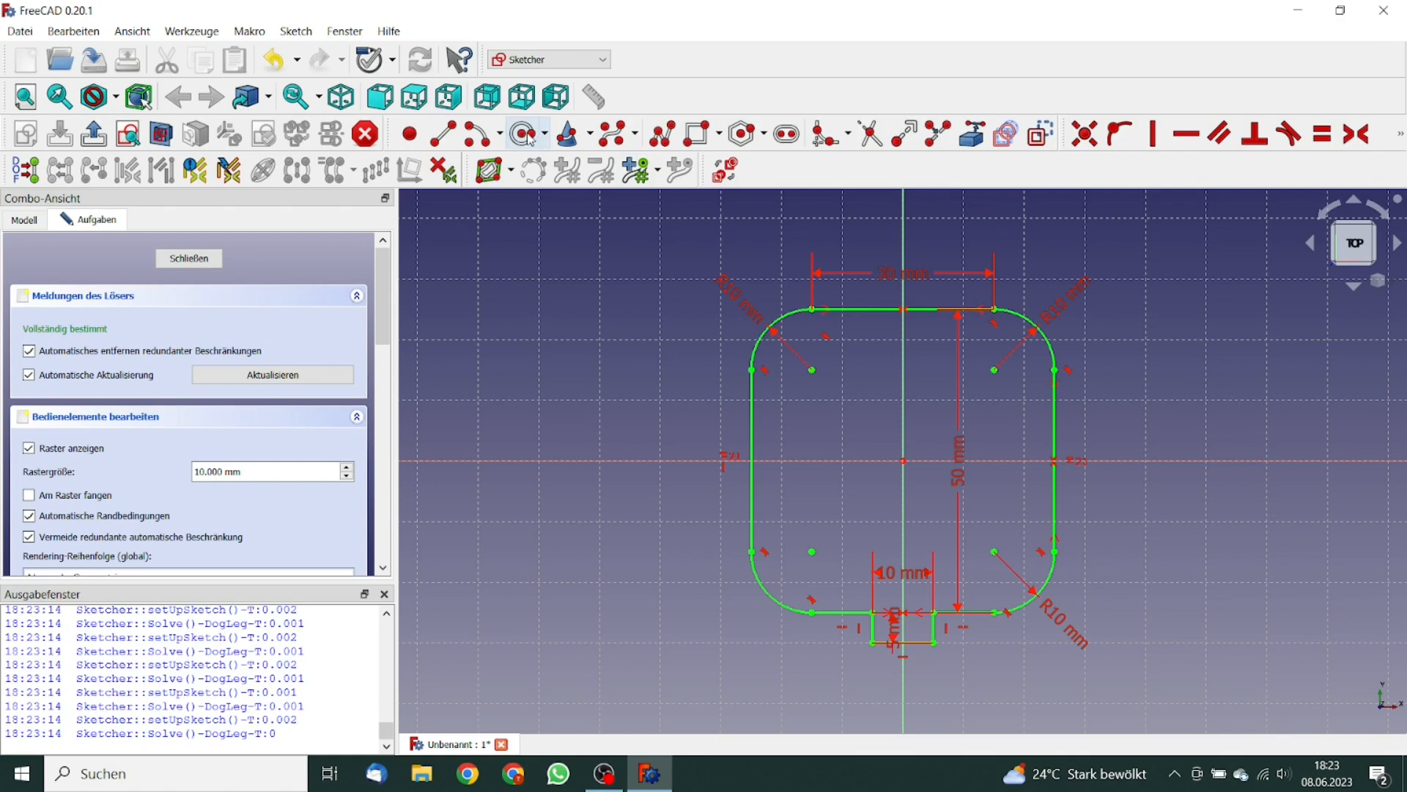
Draw a circle by centre and rim point inside the outline, centred at about (-6.2, 12) mm.
click(547, 137)
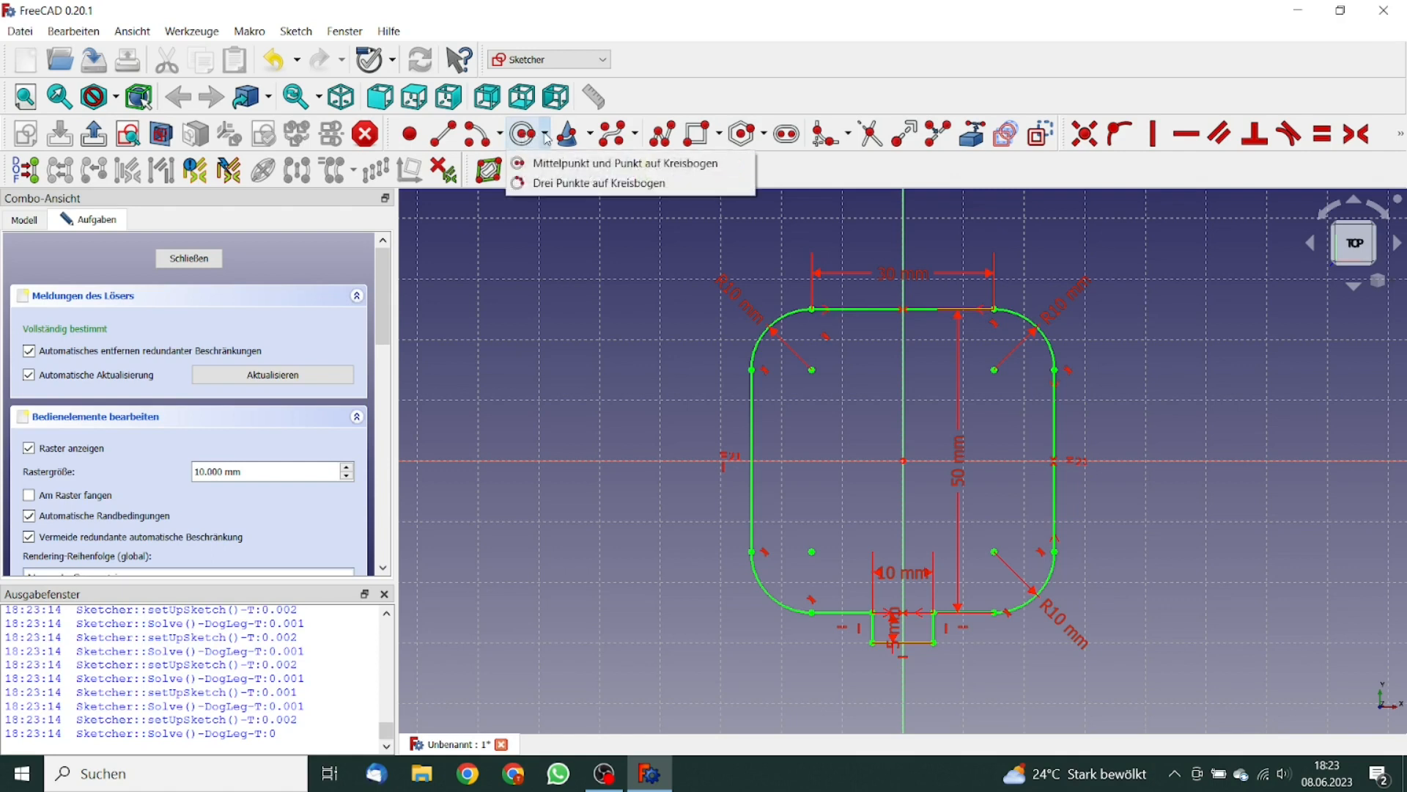
click(564, 163)
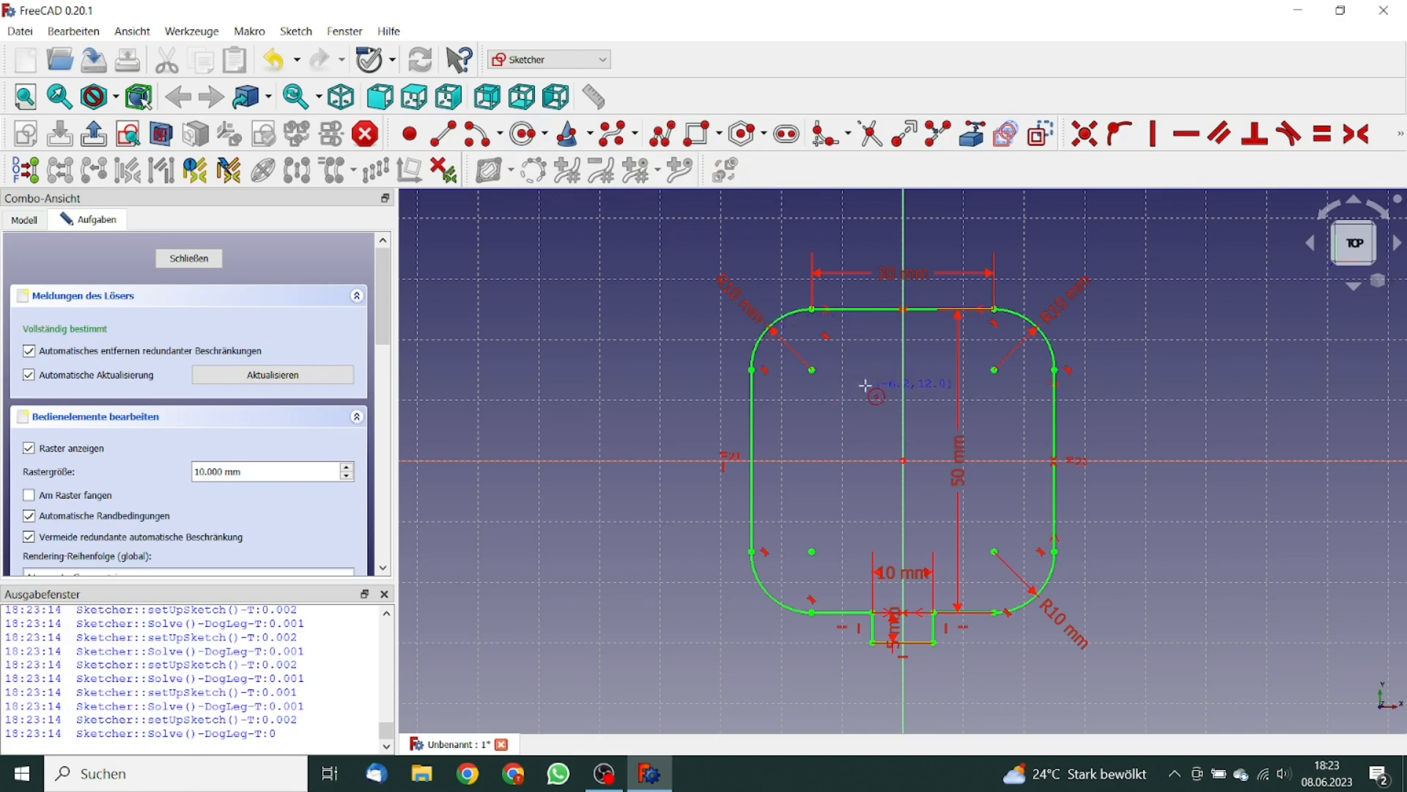
click(863, 386)
click(878, 402)
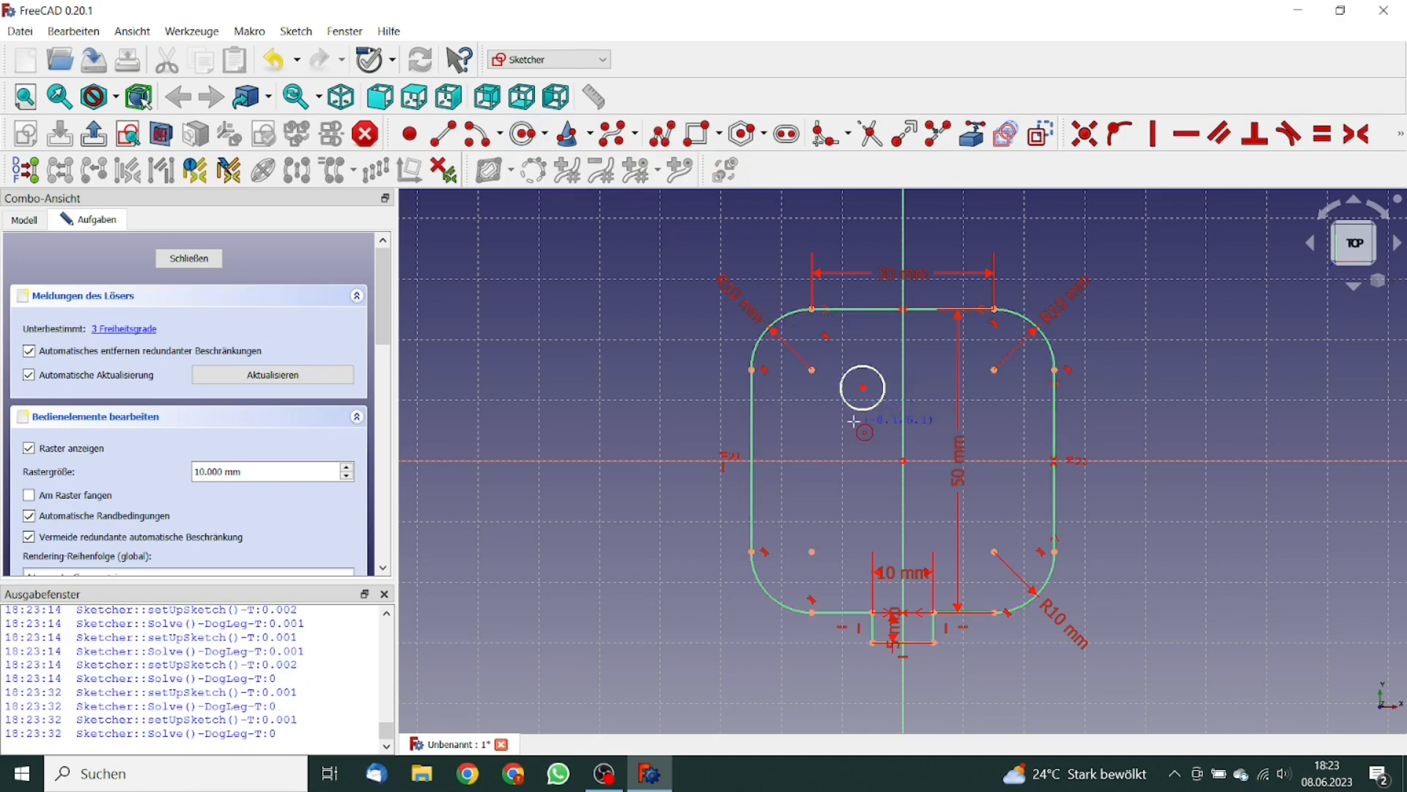
right_click(829, 433)
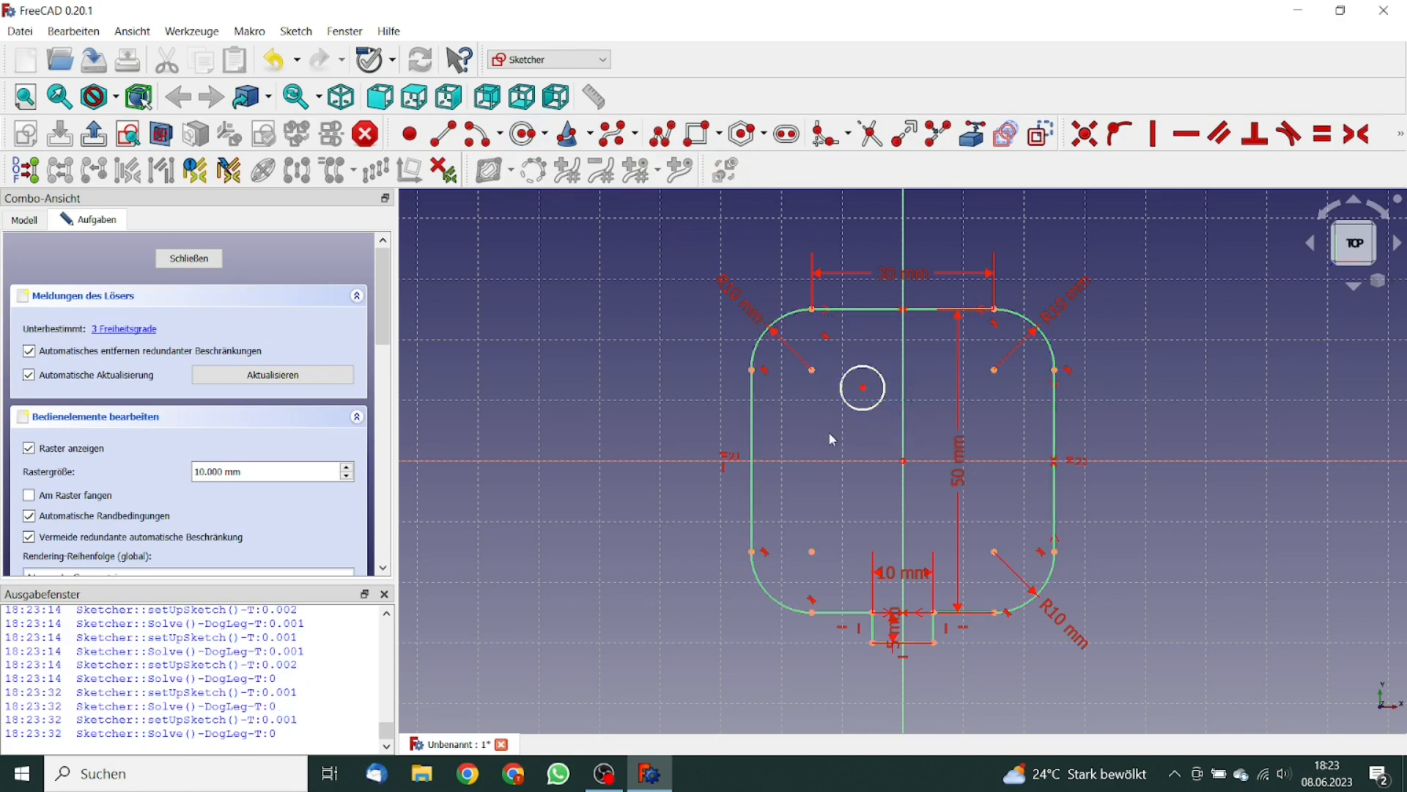
Constrain the circle's centre point to lie on the vertical axis.
click(864, 388)
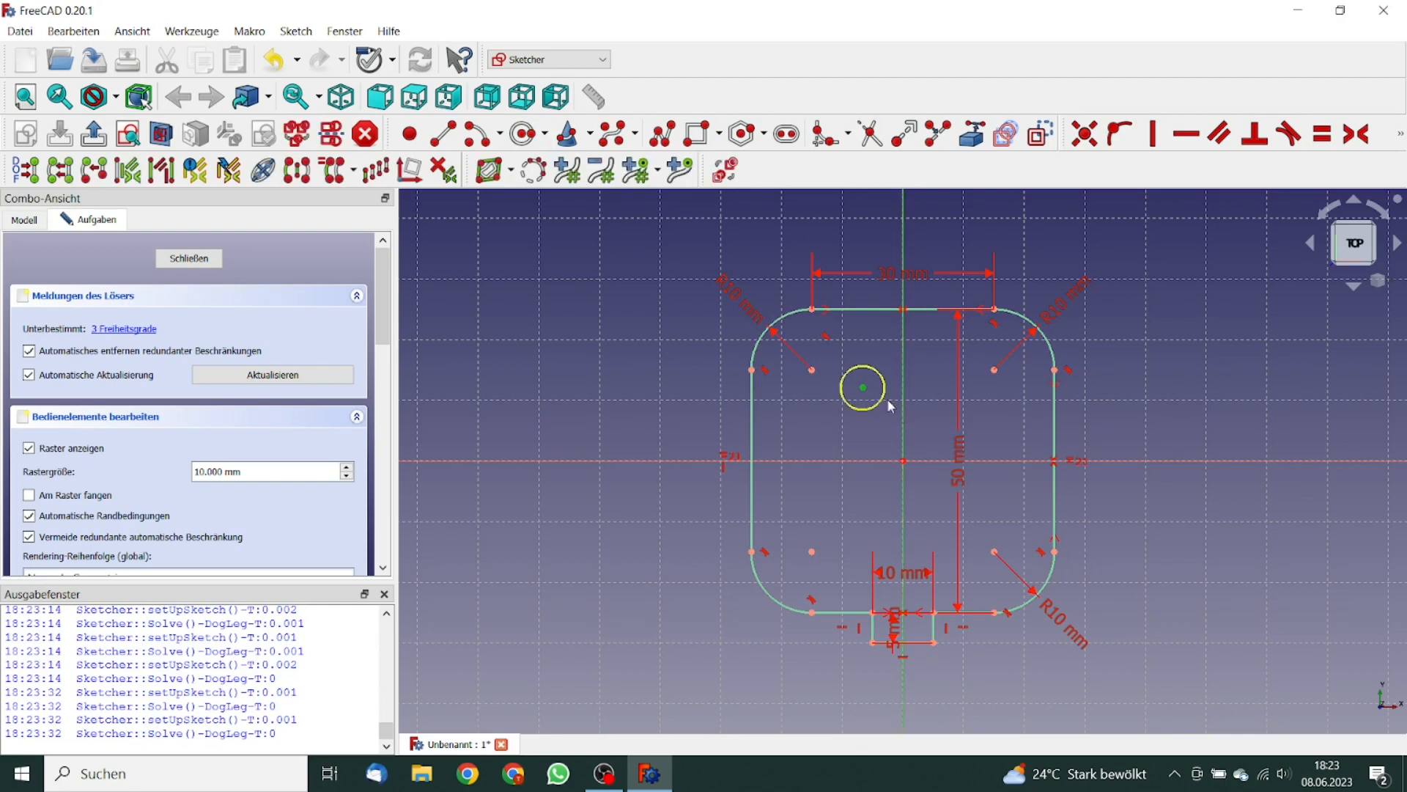
click(904, 413)
click(1119, 134)
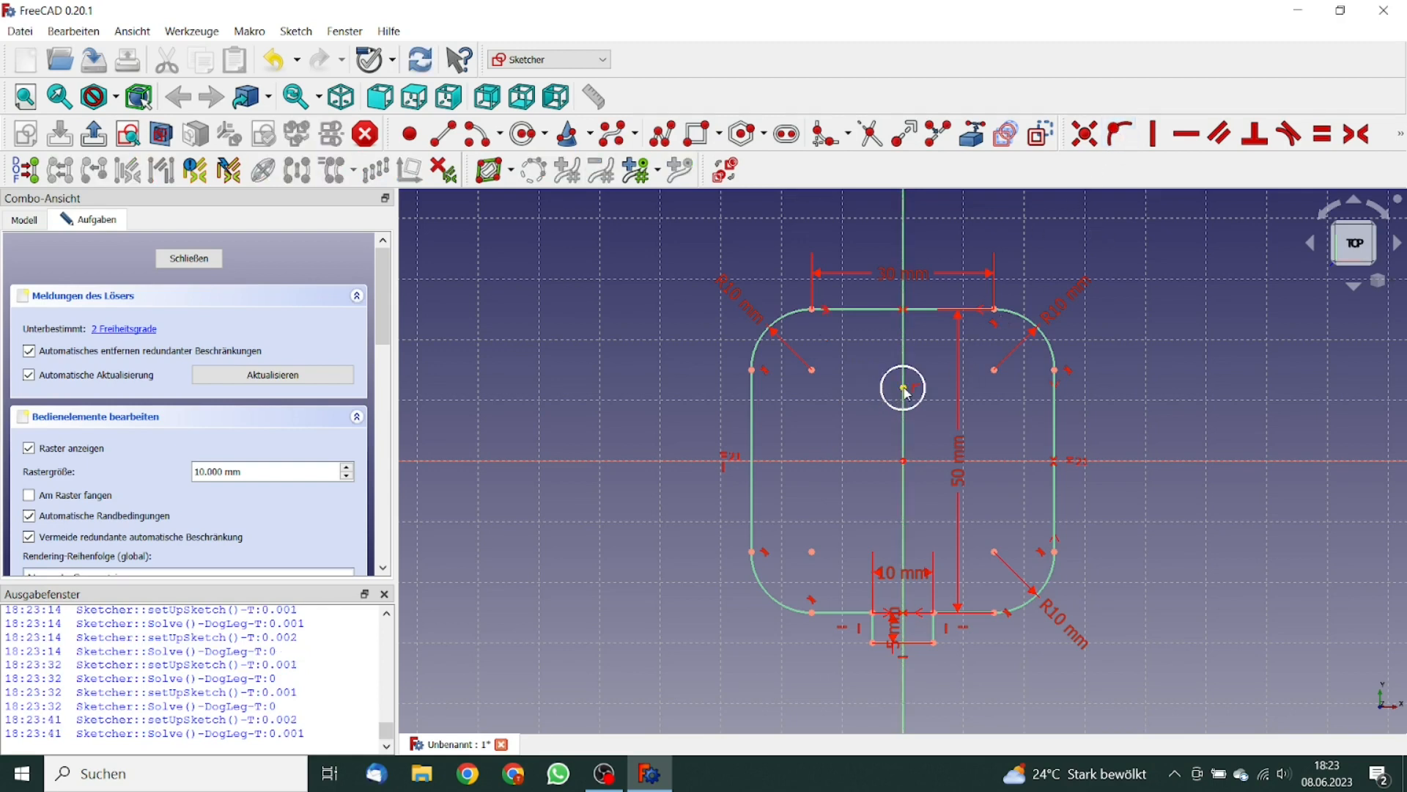
Set the vertical distance between the circle's centre and the horizontal axis to 15 mm.
click(906, 392)
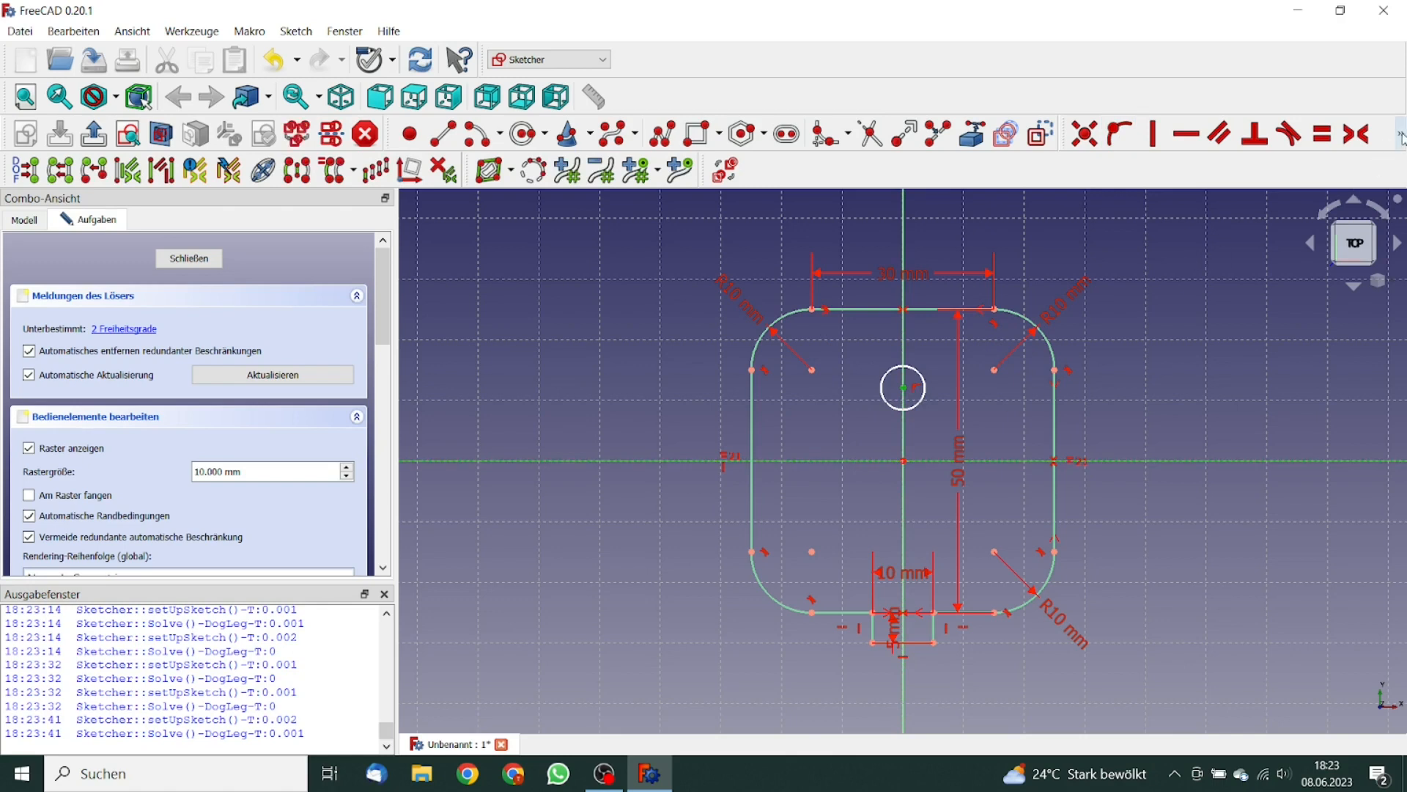
click(1400, 134)
click(1192, 167)
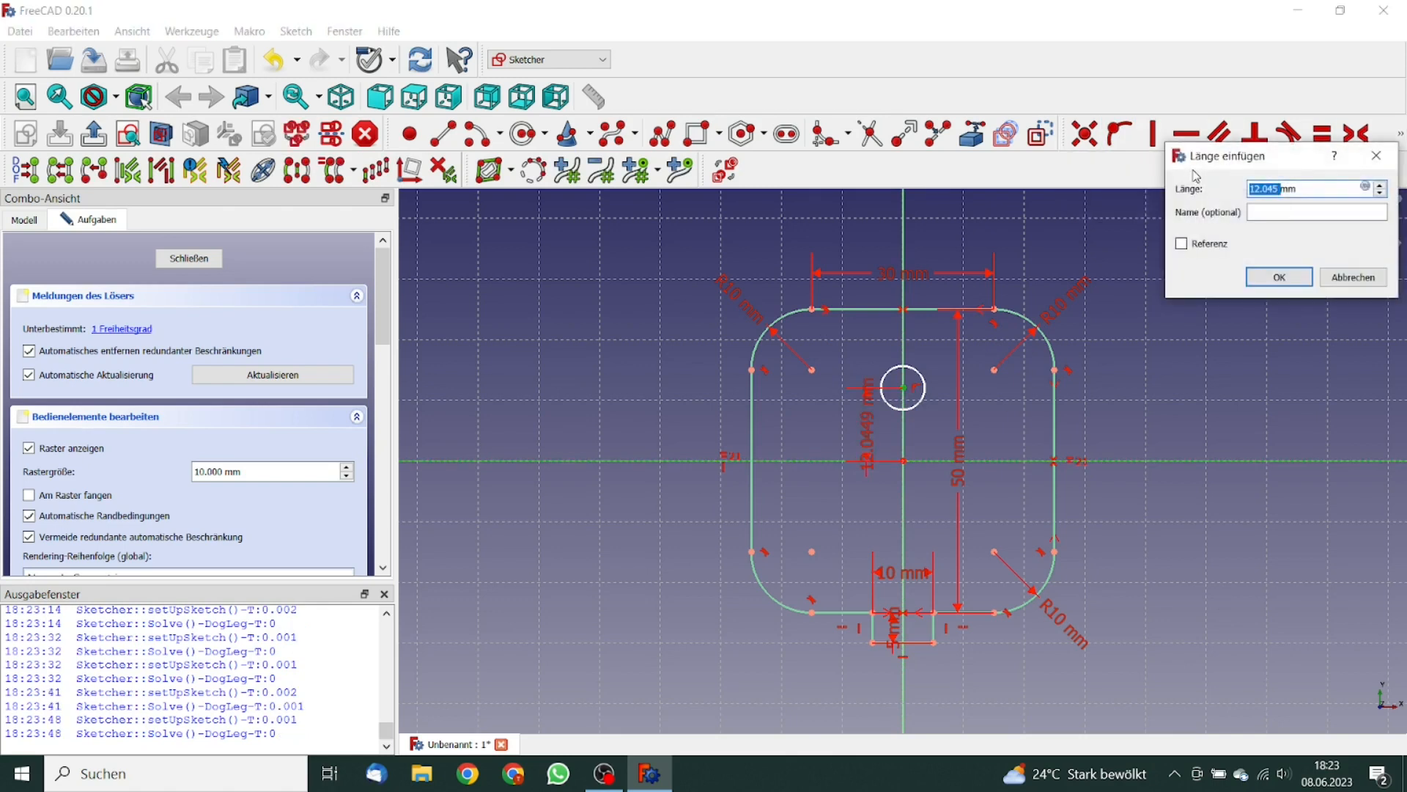
text(15)
click(1279, 277)
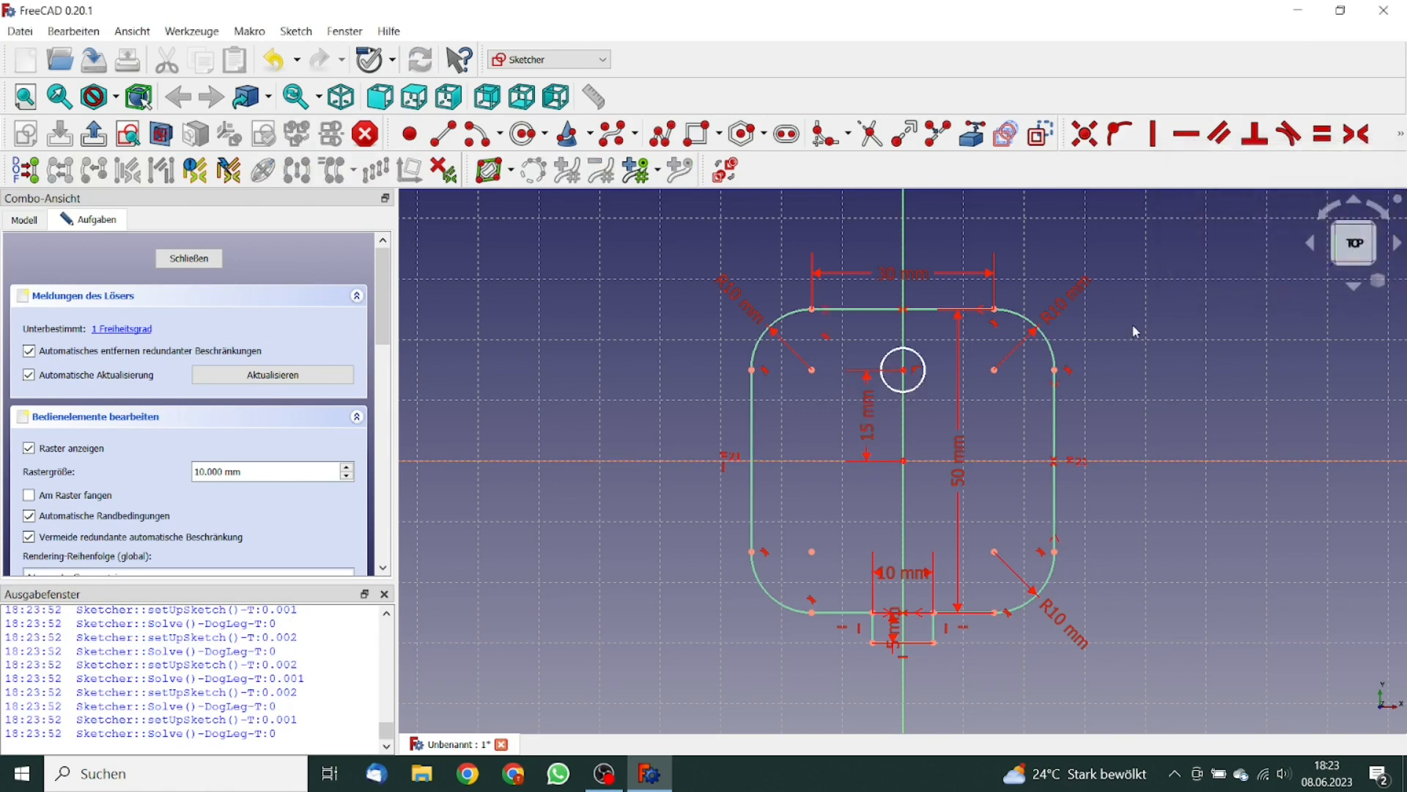
Constrain the circle's diameter to 4 mm.
click(914, 392)
click(1401, 139)
click(1285, 171)
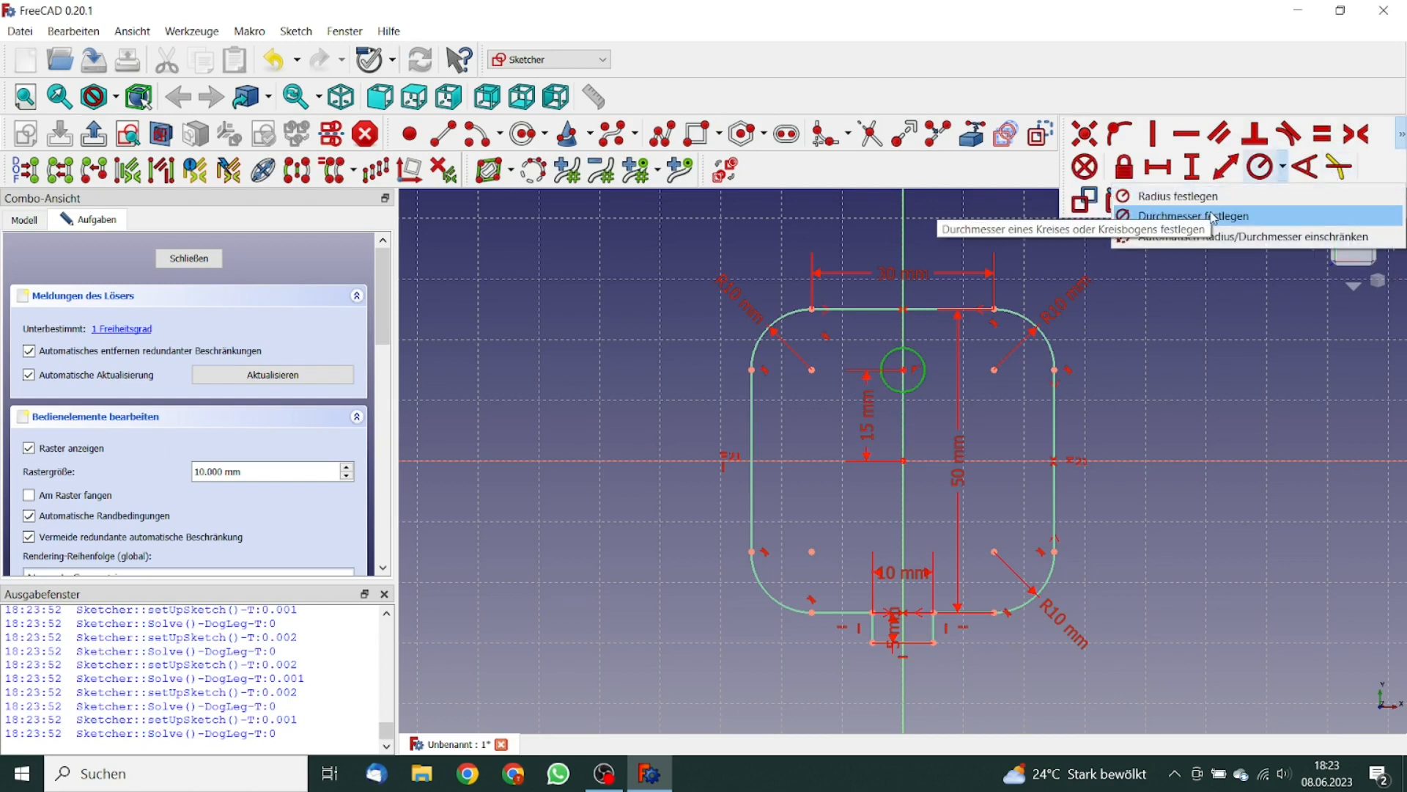
click(1213, 216)
text(4)
click(1279, 319)
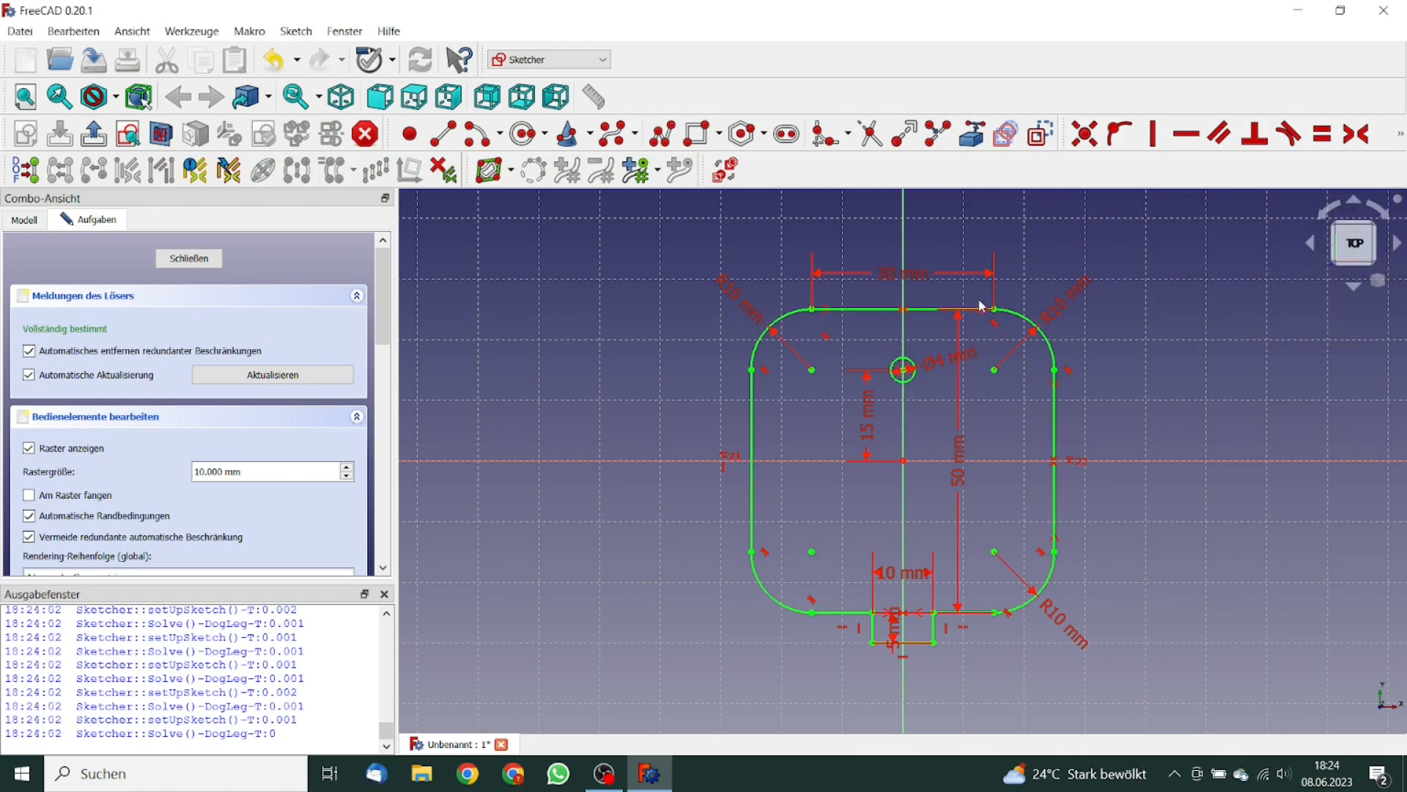
Close the sketch and pad its profile to a length of 10 mm.
click(207, 261)
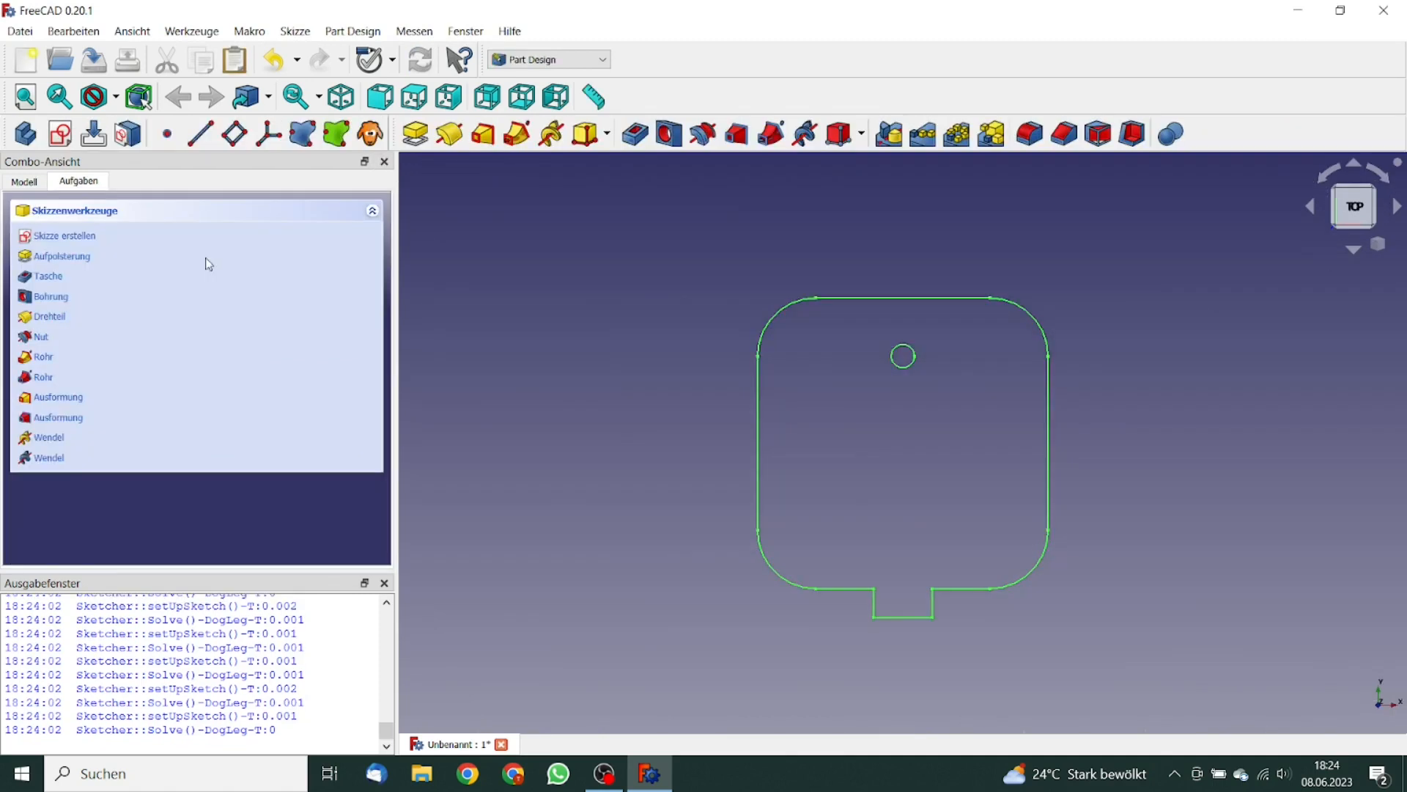
click(415, 135)
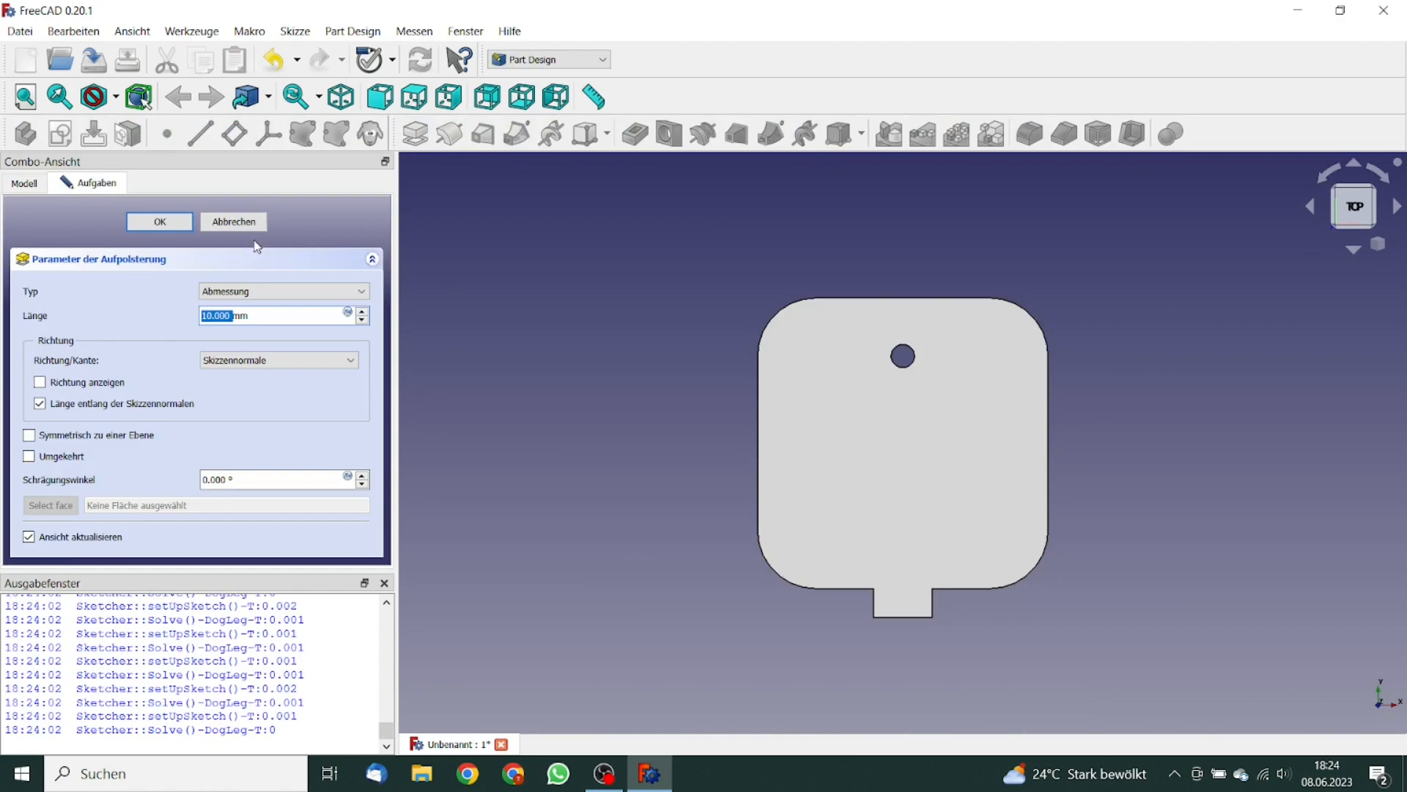
text(5)
drag(207, 315, 196, 322)
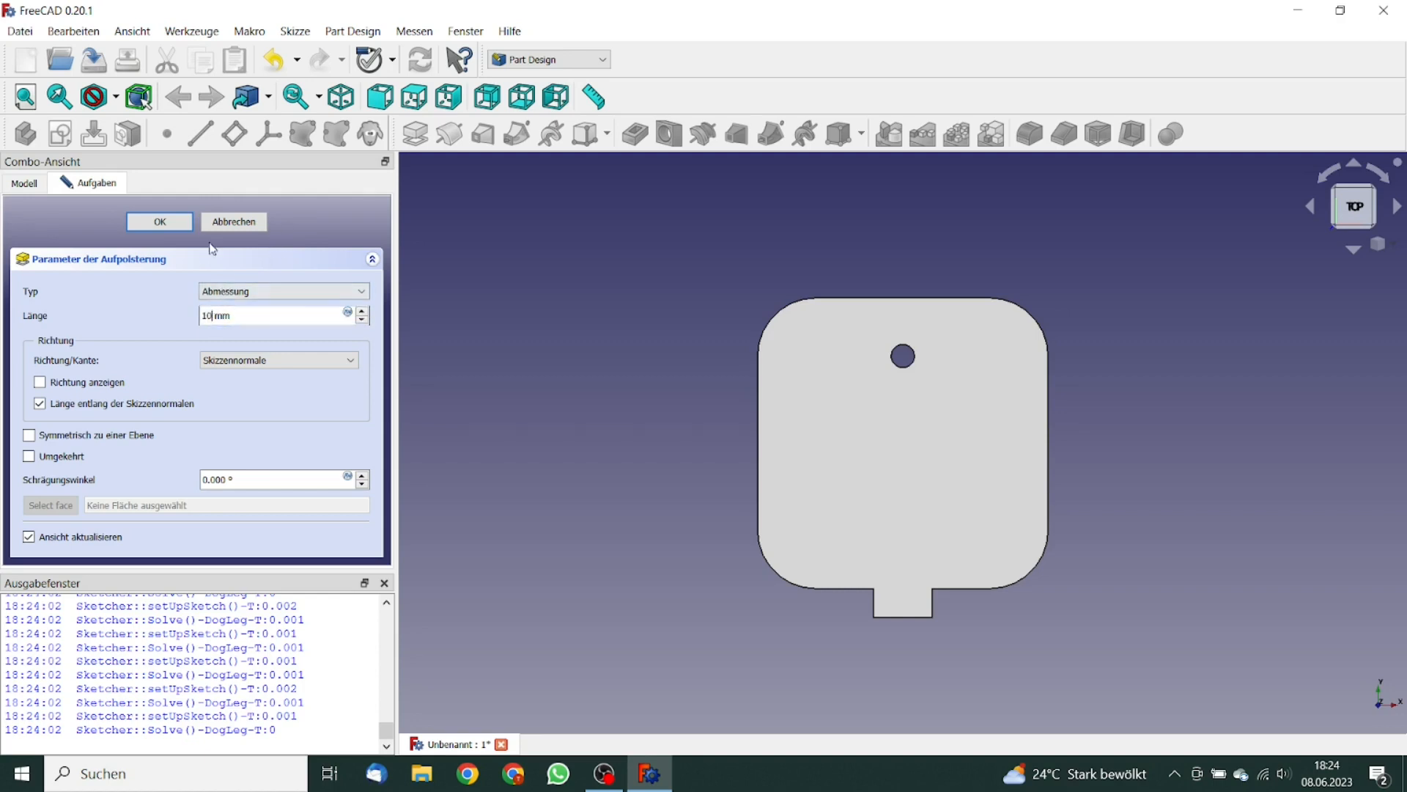
click(160, 222)
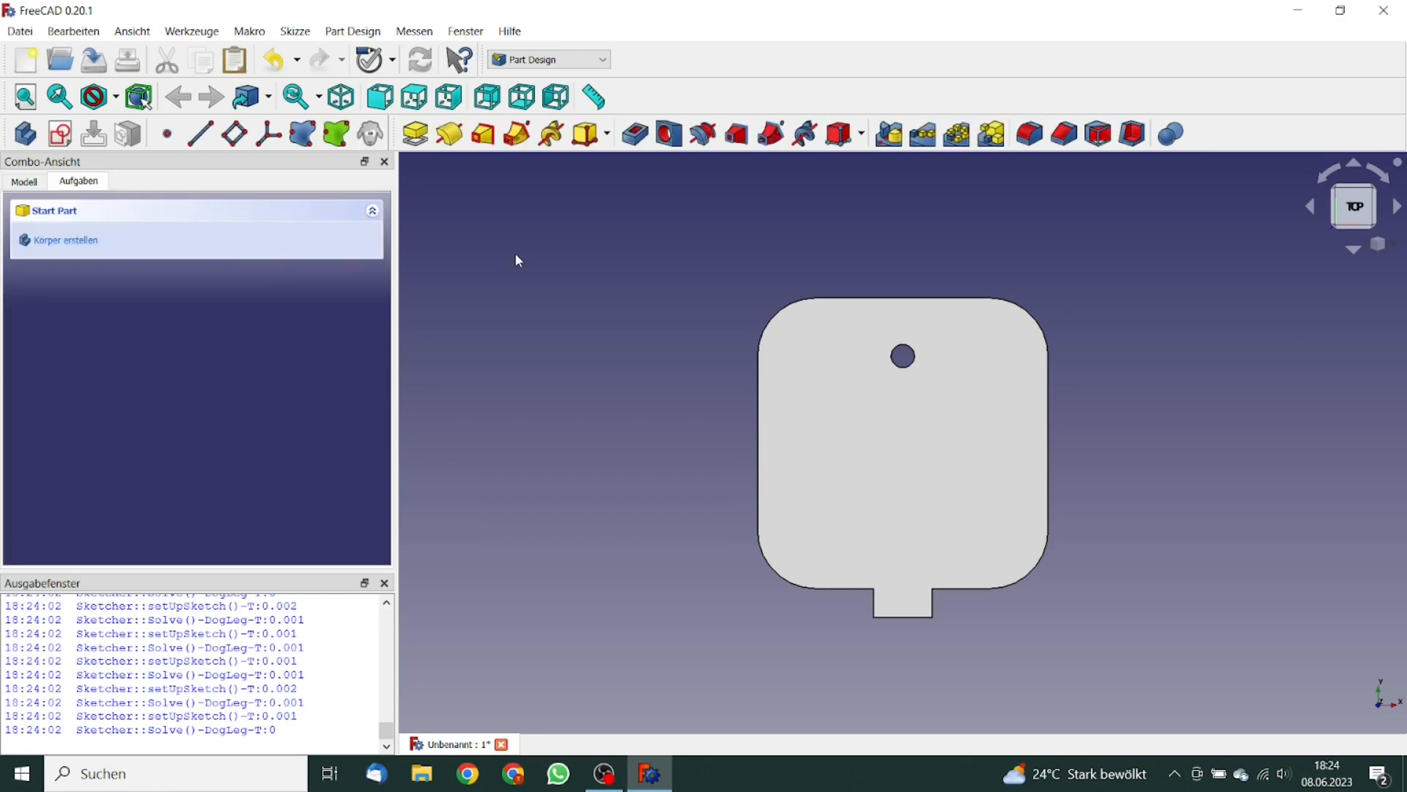
middle_drag(576, 308, 637, 462)
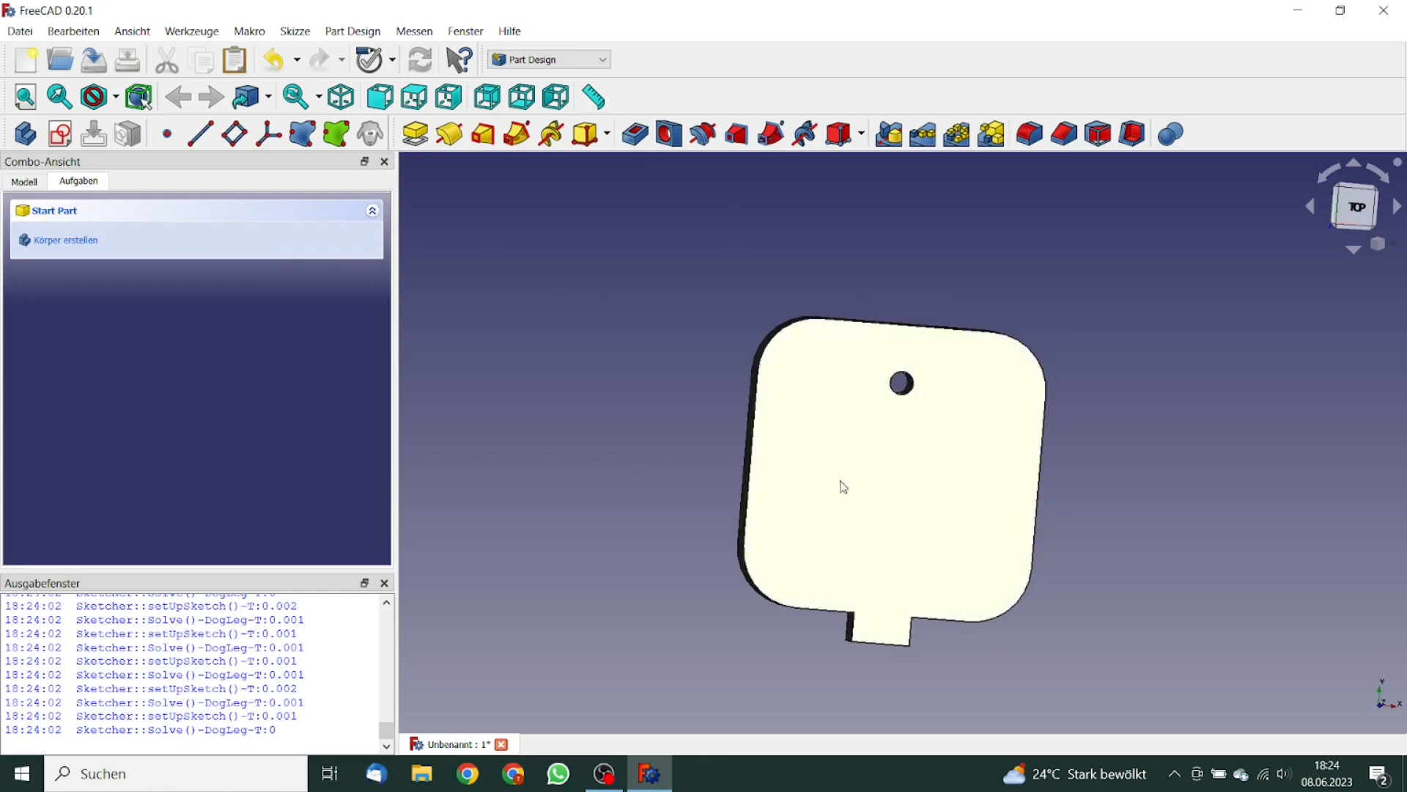
right_click(897, 486)
click(710, 484)
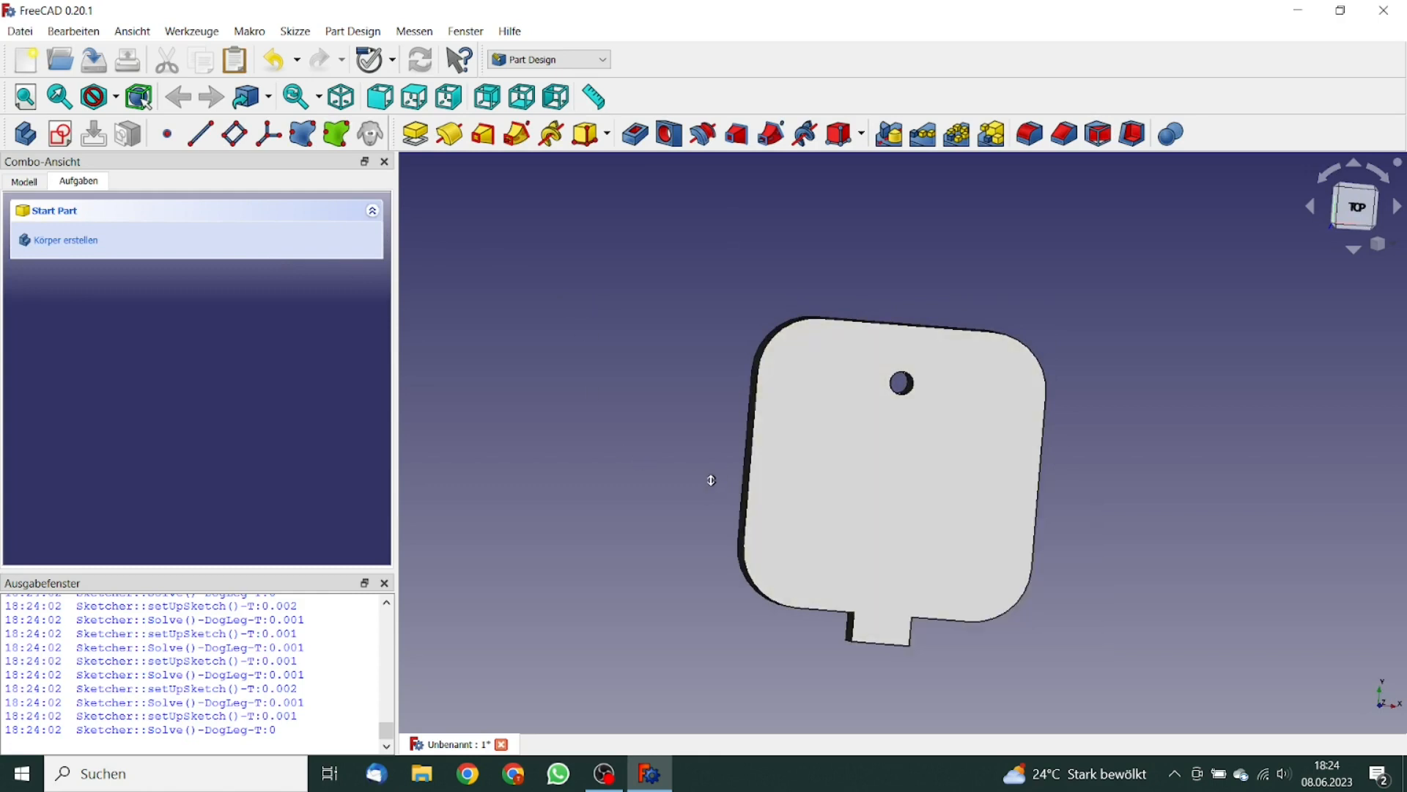
mouse_move(713, 477)
middle_down()
mouse_move(748, 472)
mouse_move(706, 477)
middle_up()
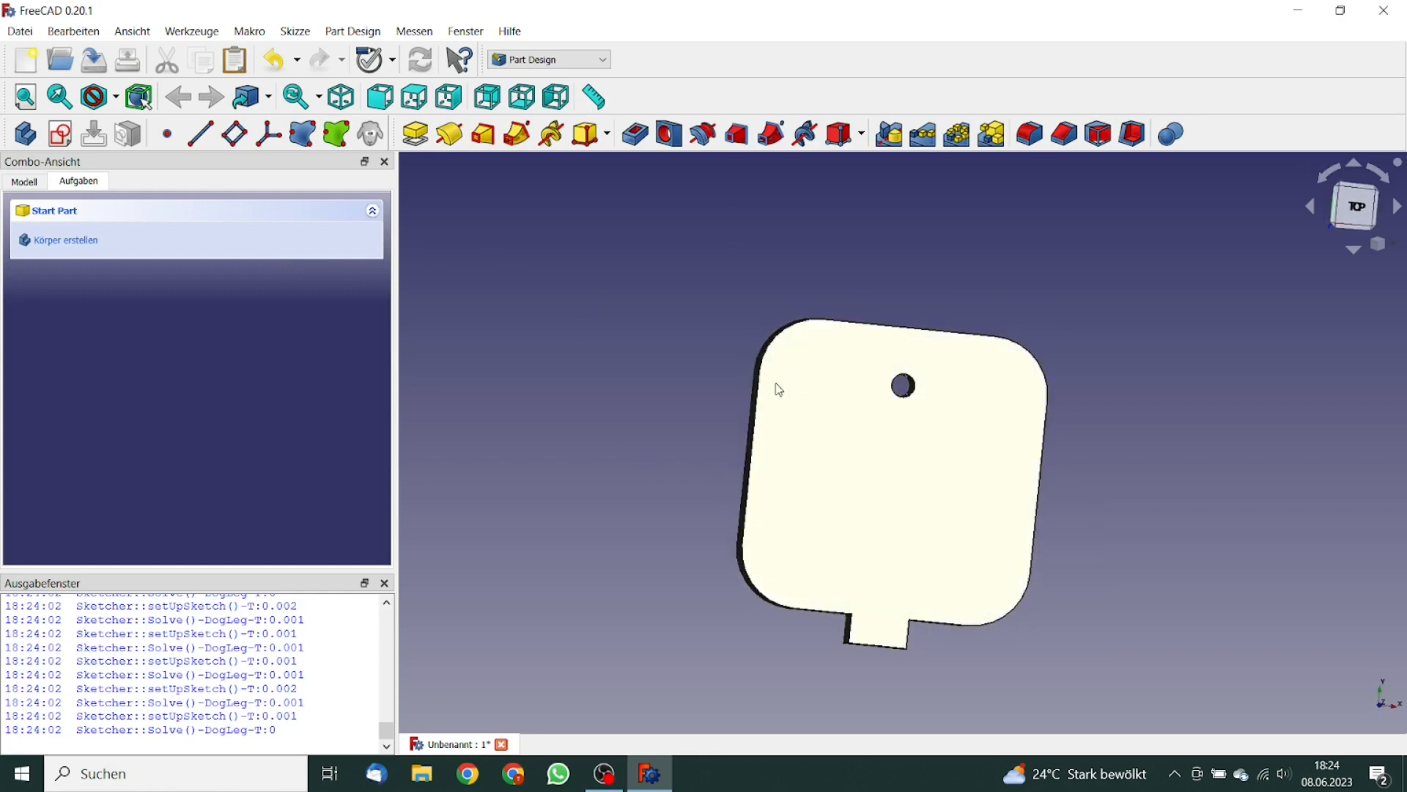
click(1355, 205)
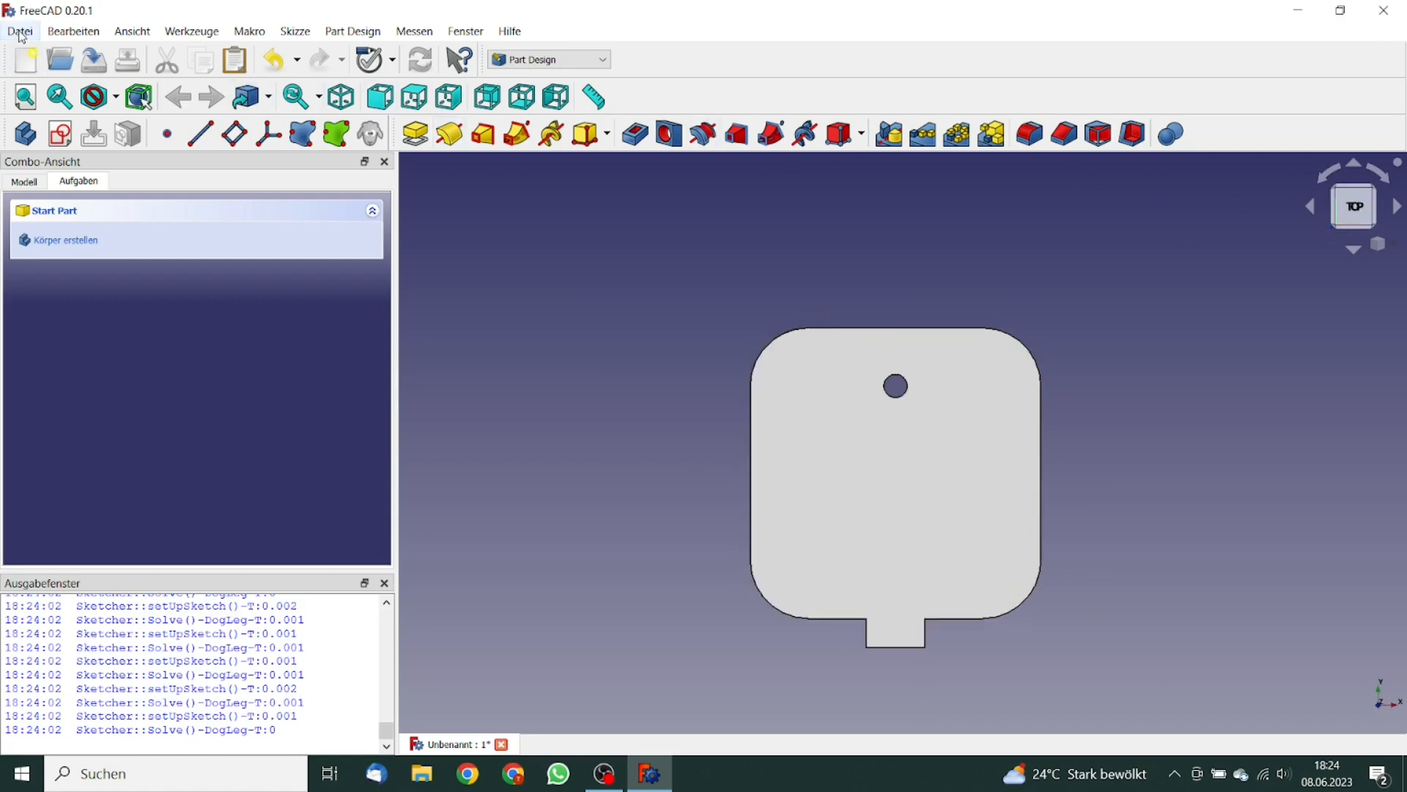
Save the document as Lektion12_ExplosiveCombustion in the Lektion12_Verbrennung#2 folder and display the model tree.
click(22, 33)
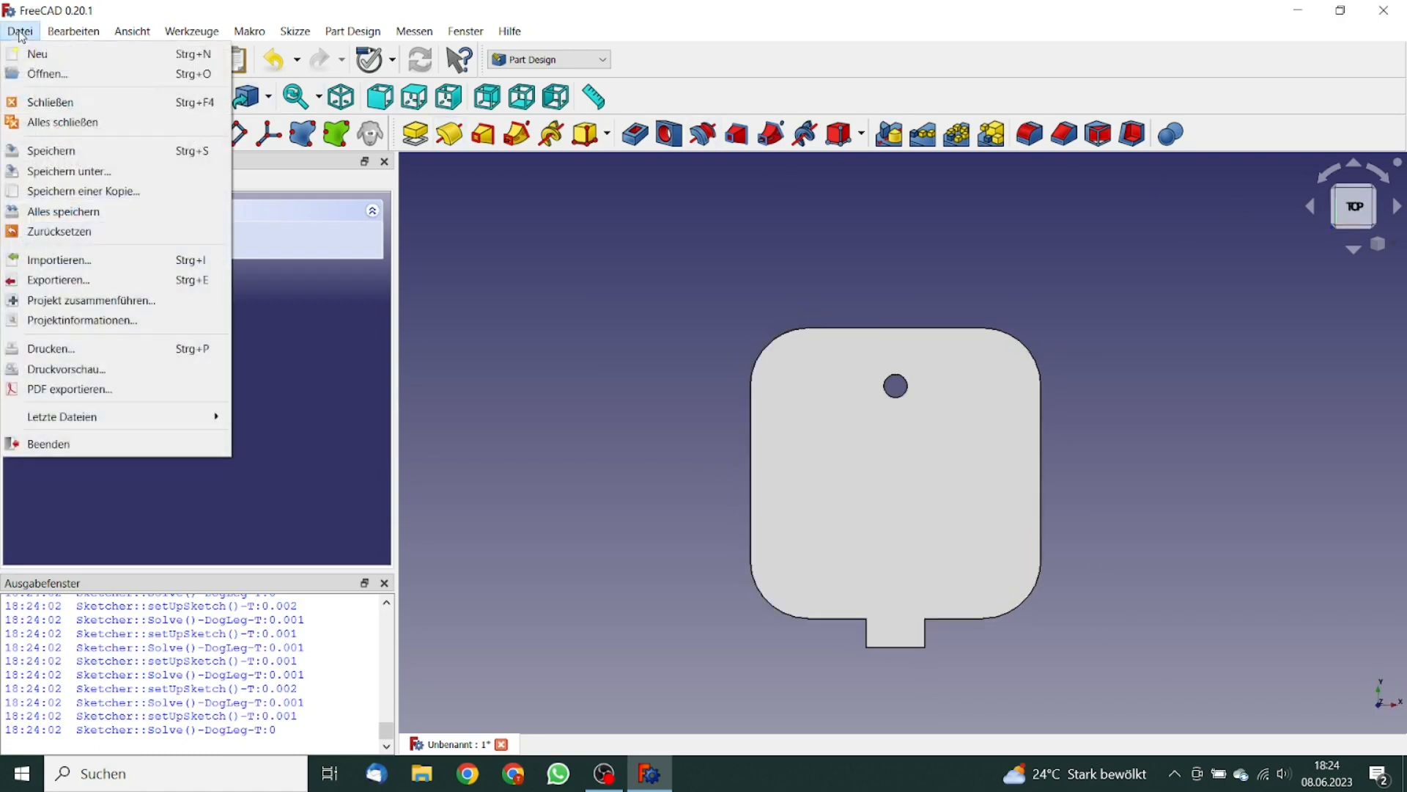
click(59, 151)
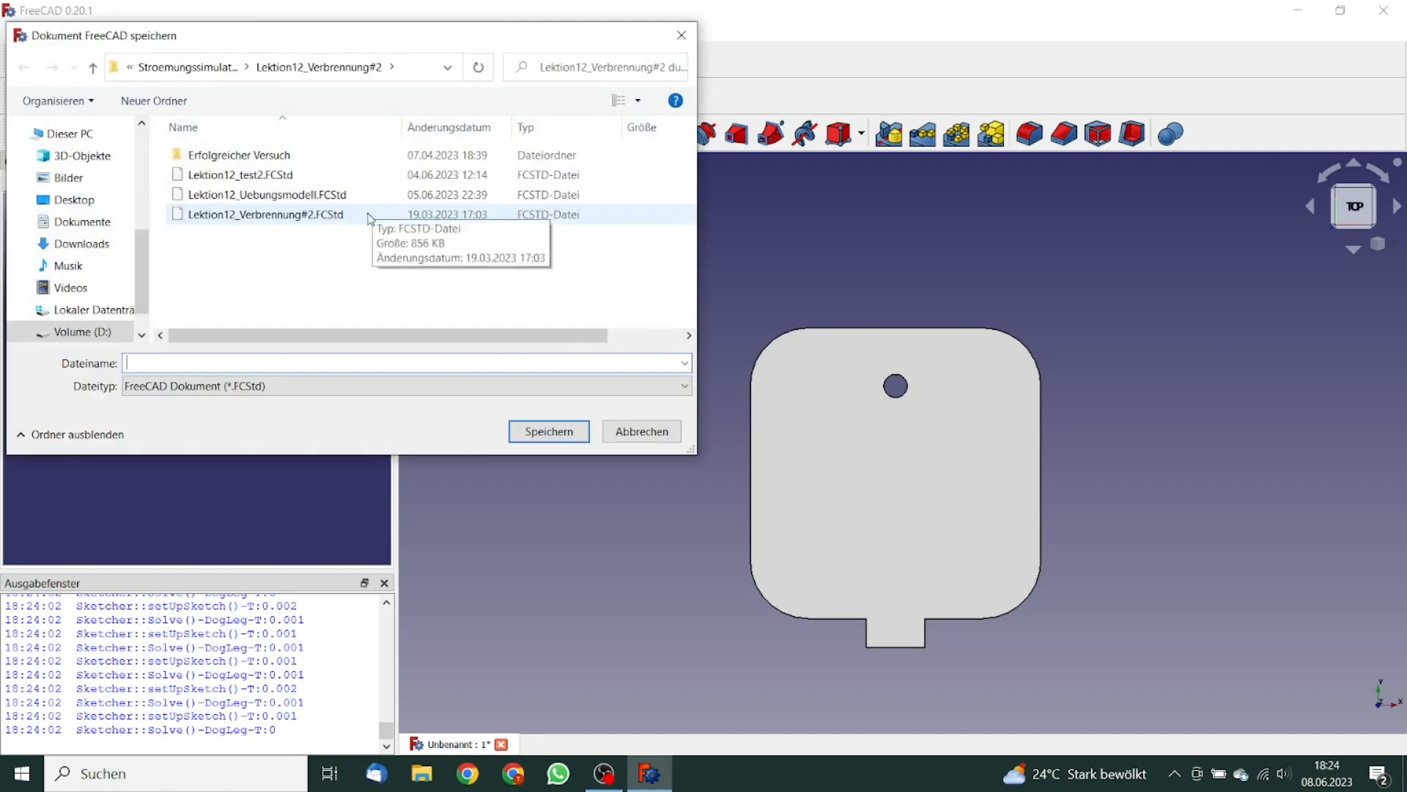
text(Lekt)
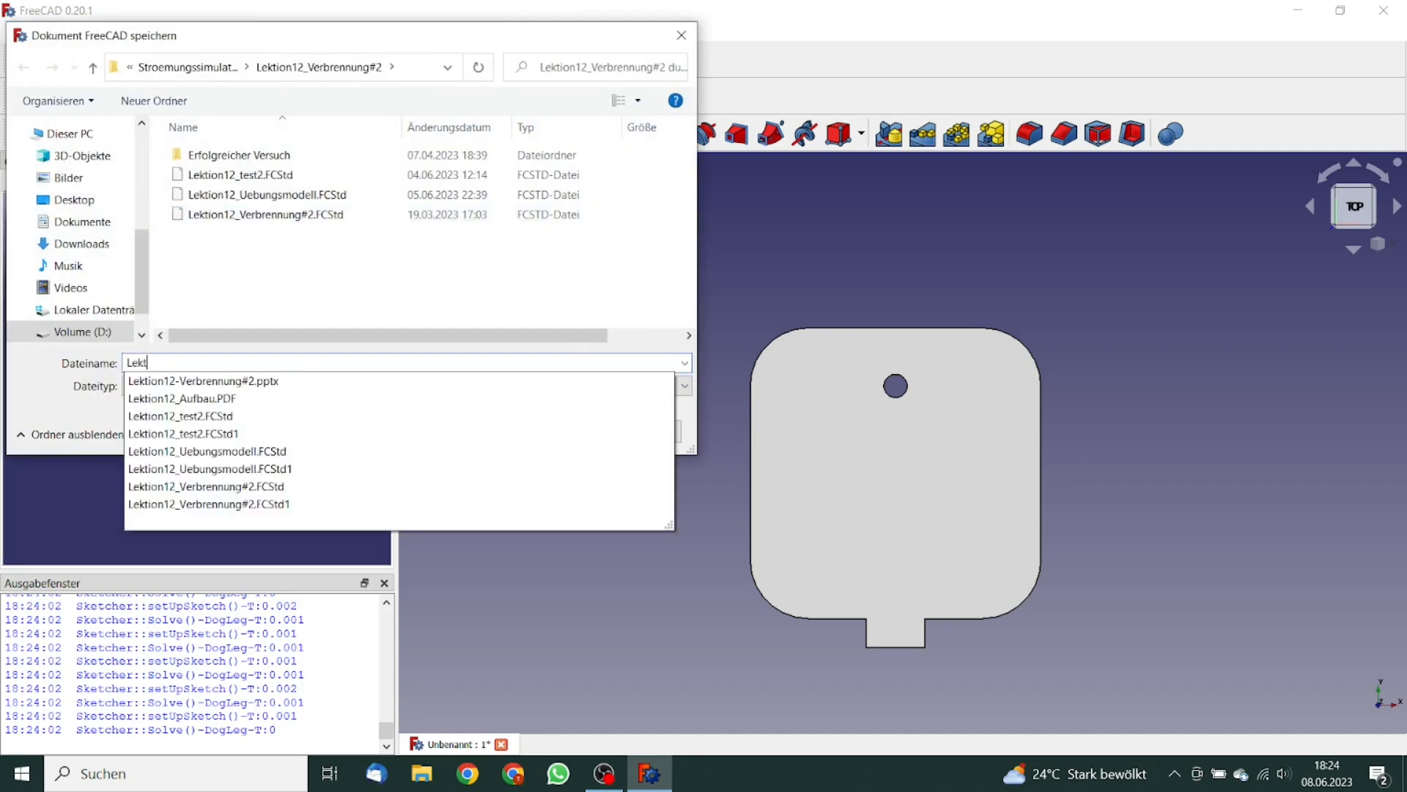
text(ion12_Co)
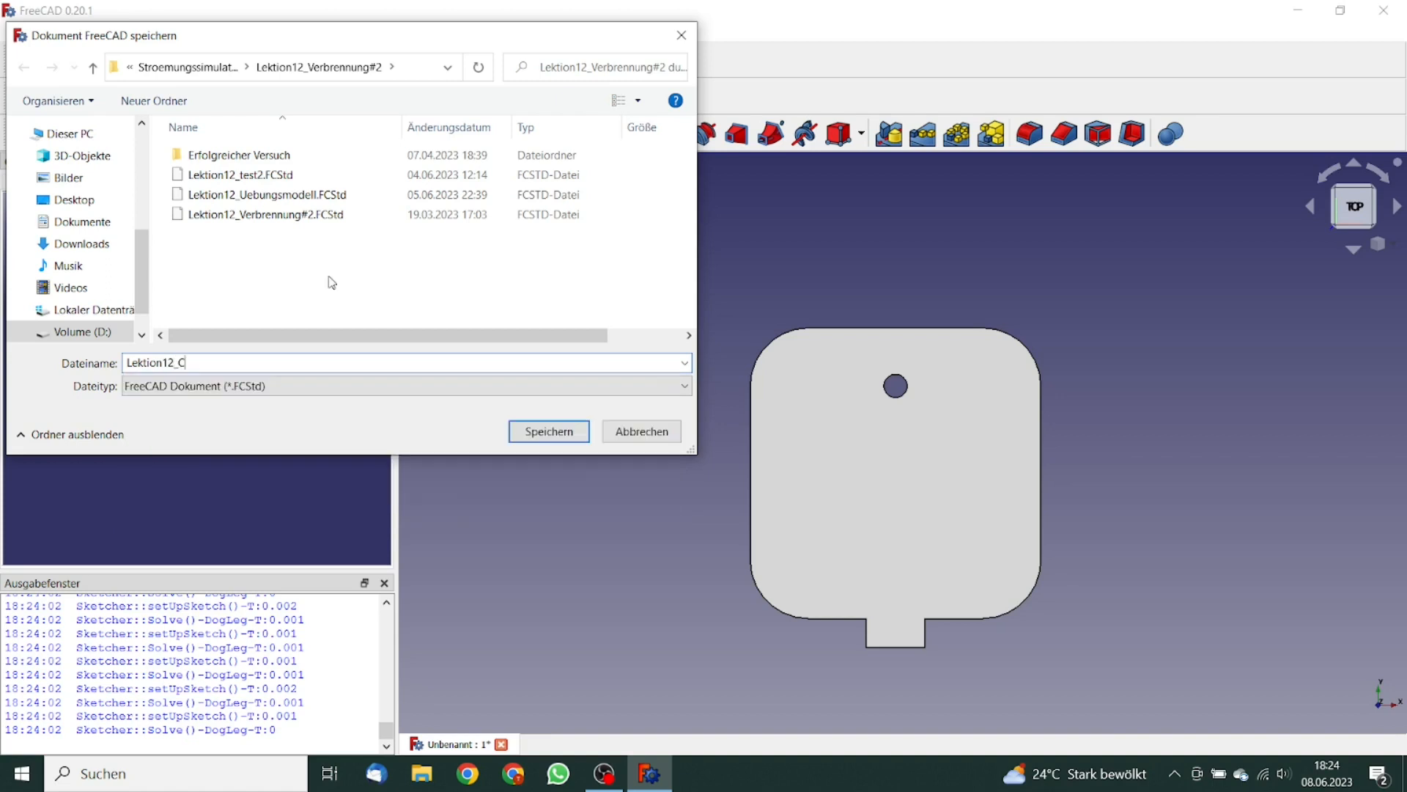
key(BackSpace)
text(Ex)
text(stion)
click(551, 431)
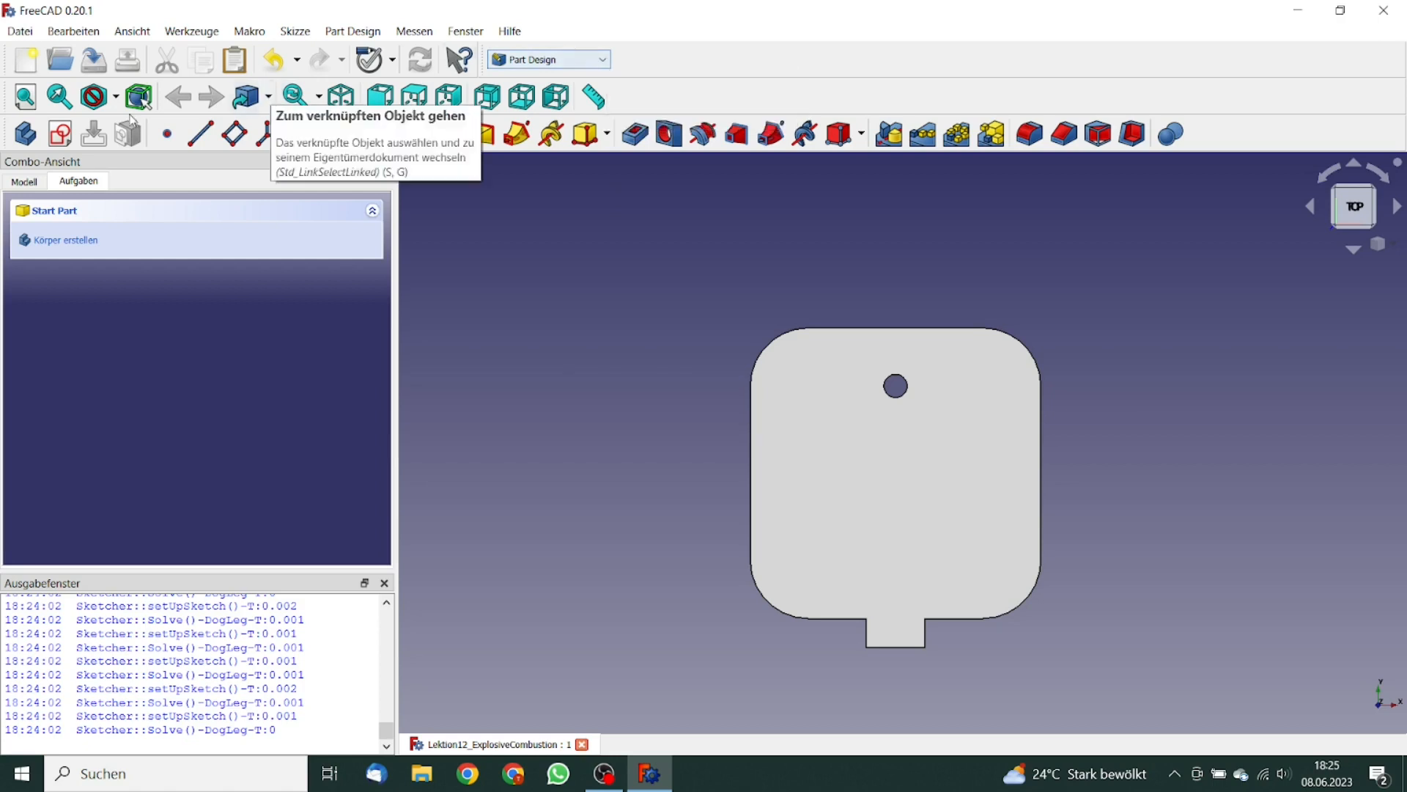
click(42, 185)
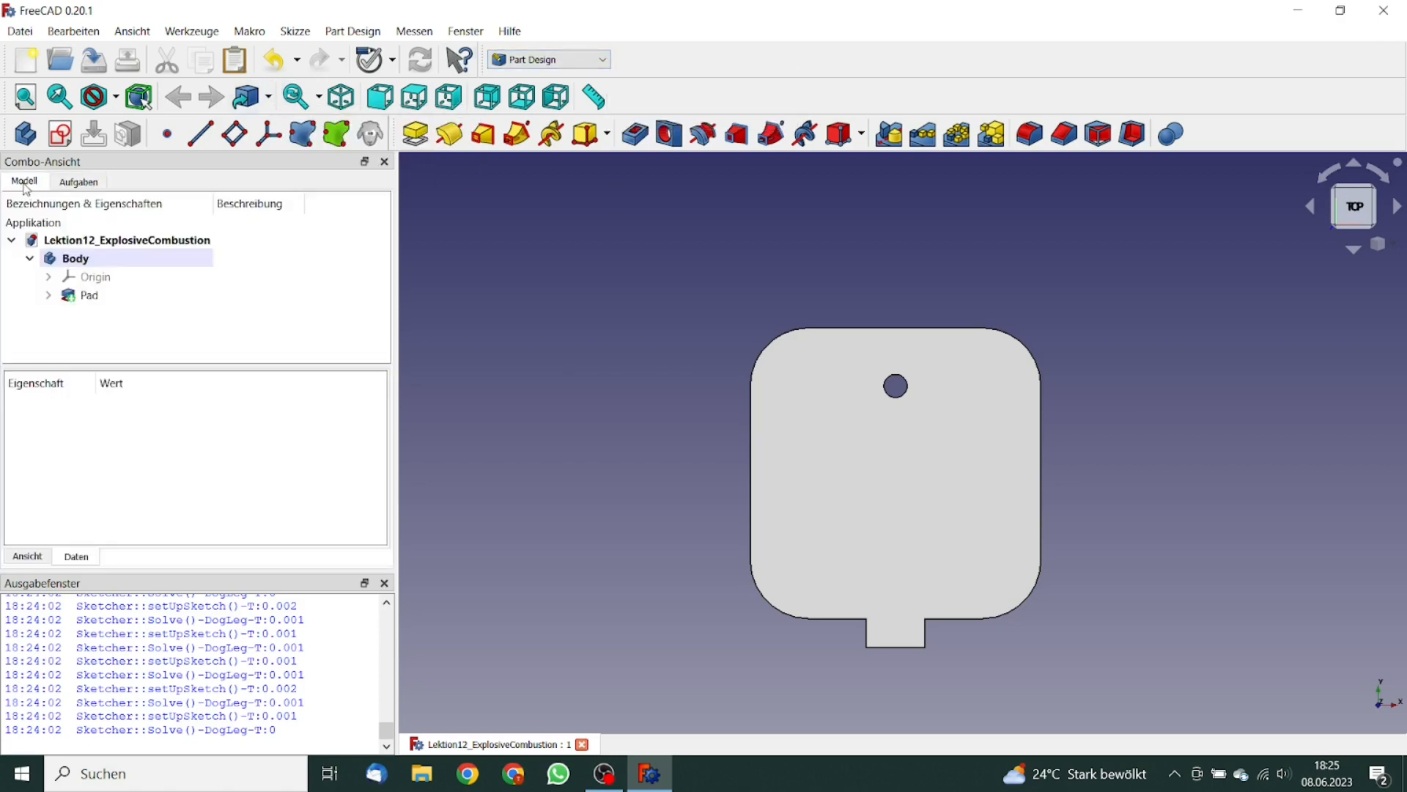
Switch to the CfdOF workbench, create a CFD analysis and expand it in the model tree.
click(111, 242)
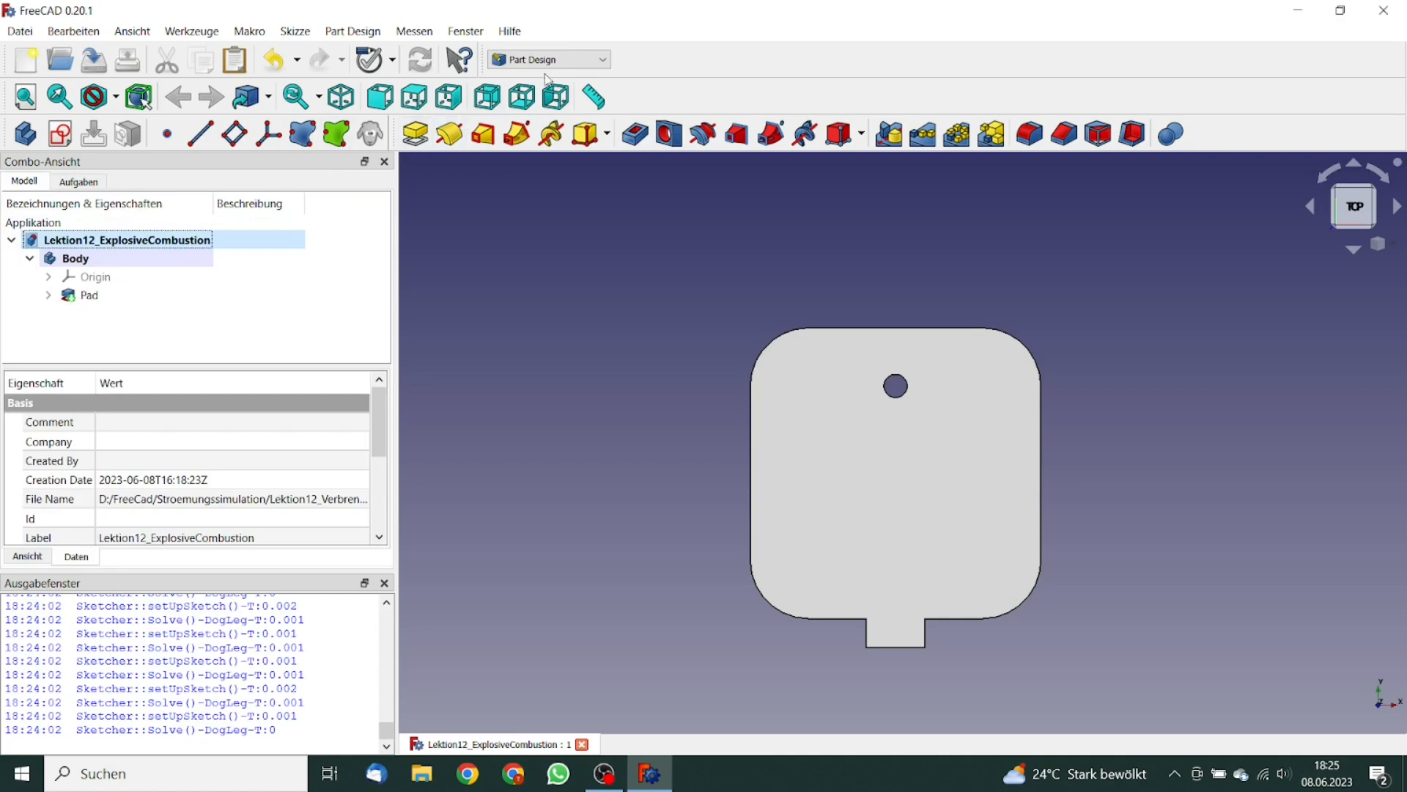
click(604, 62)
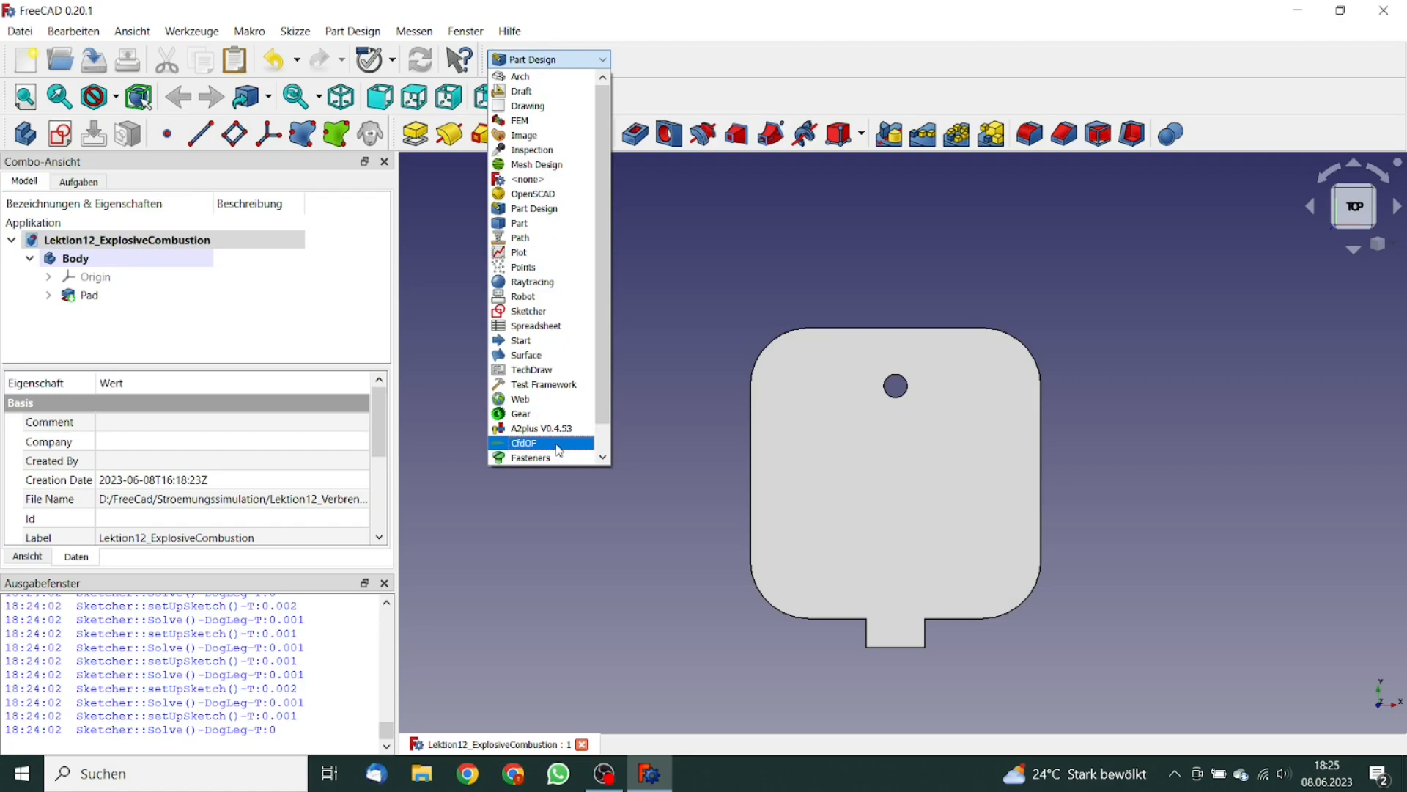
click(560, 444)
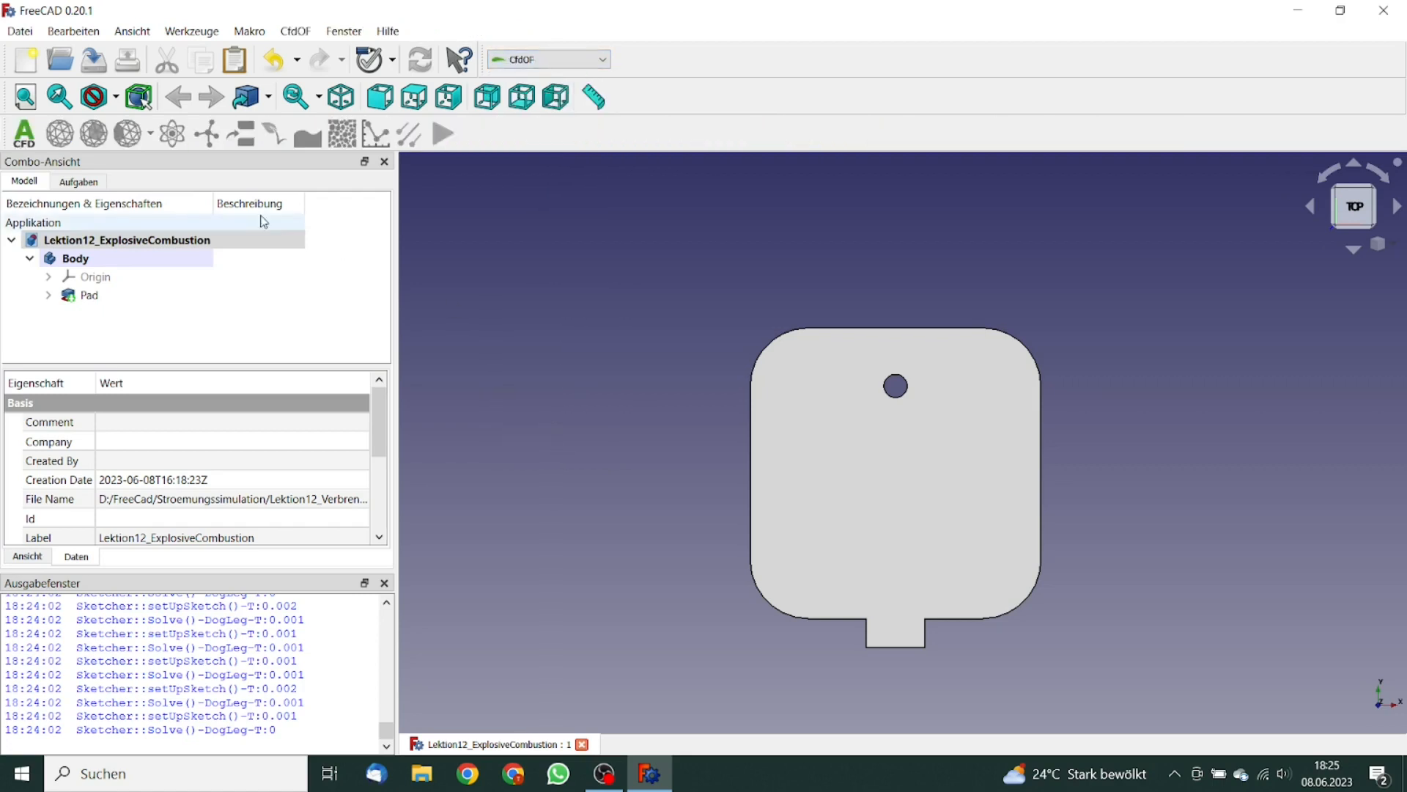
click(25, 133)
click(106, 314)
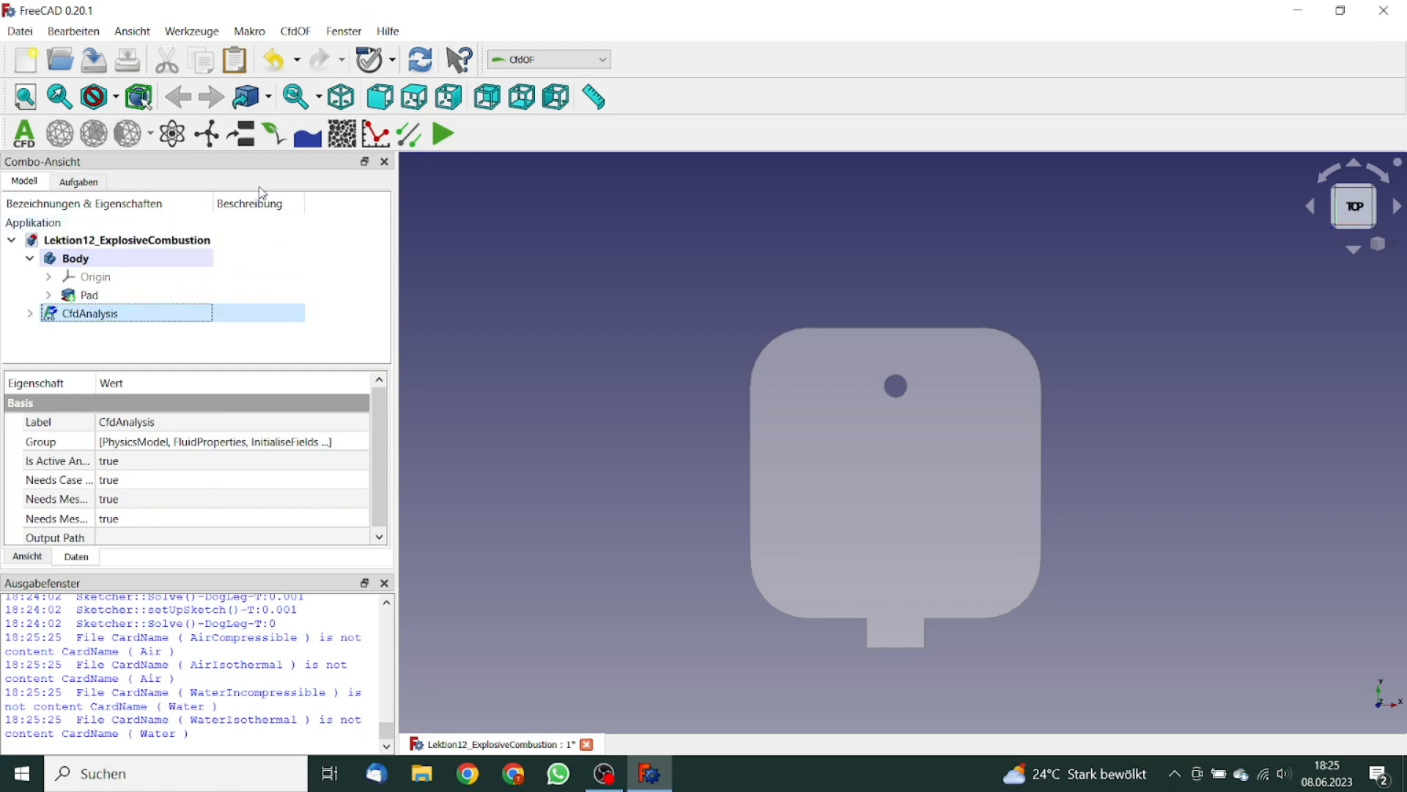
click(29, 314)
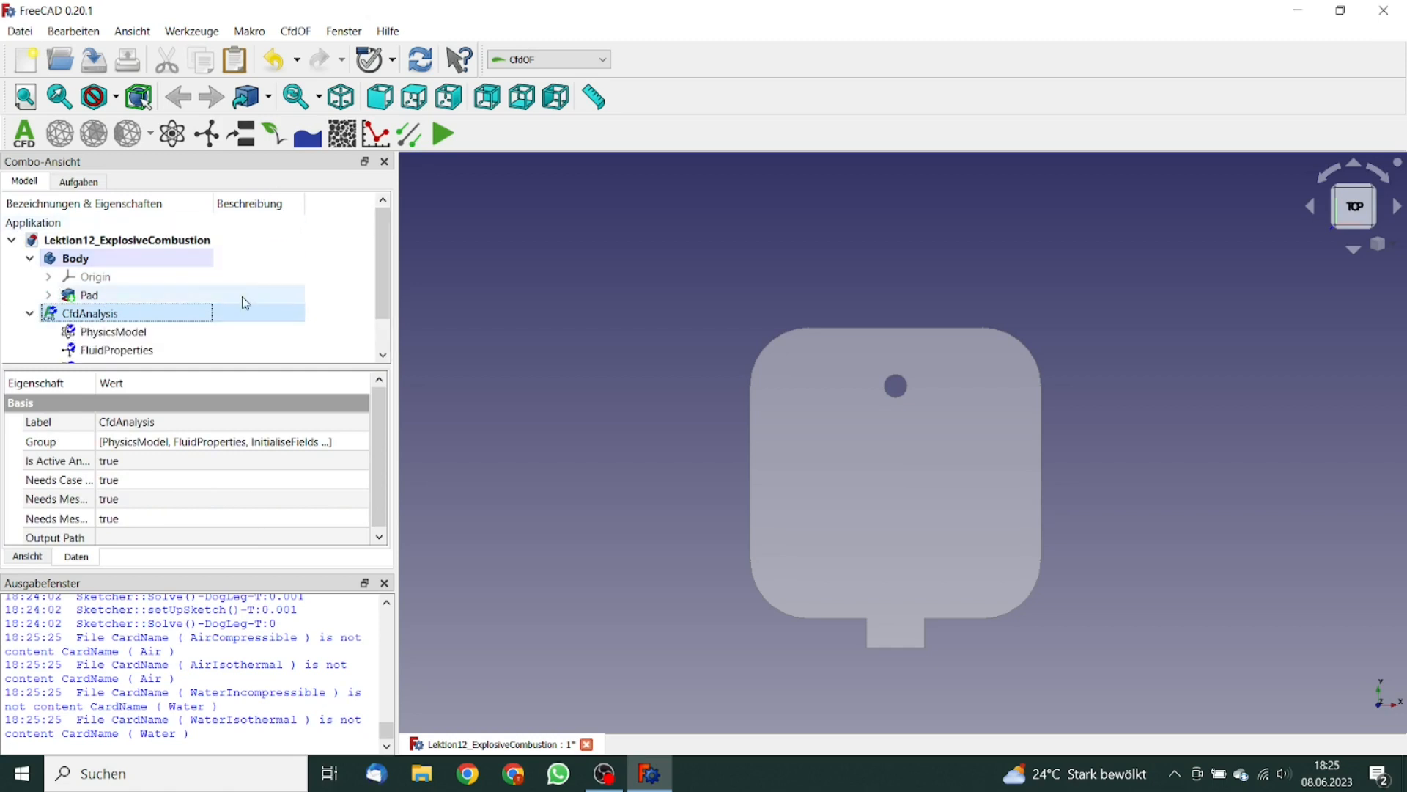
drag(382, 277, 389, 324)
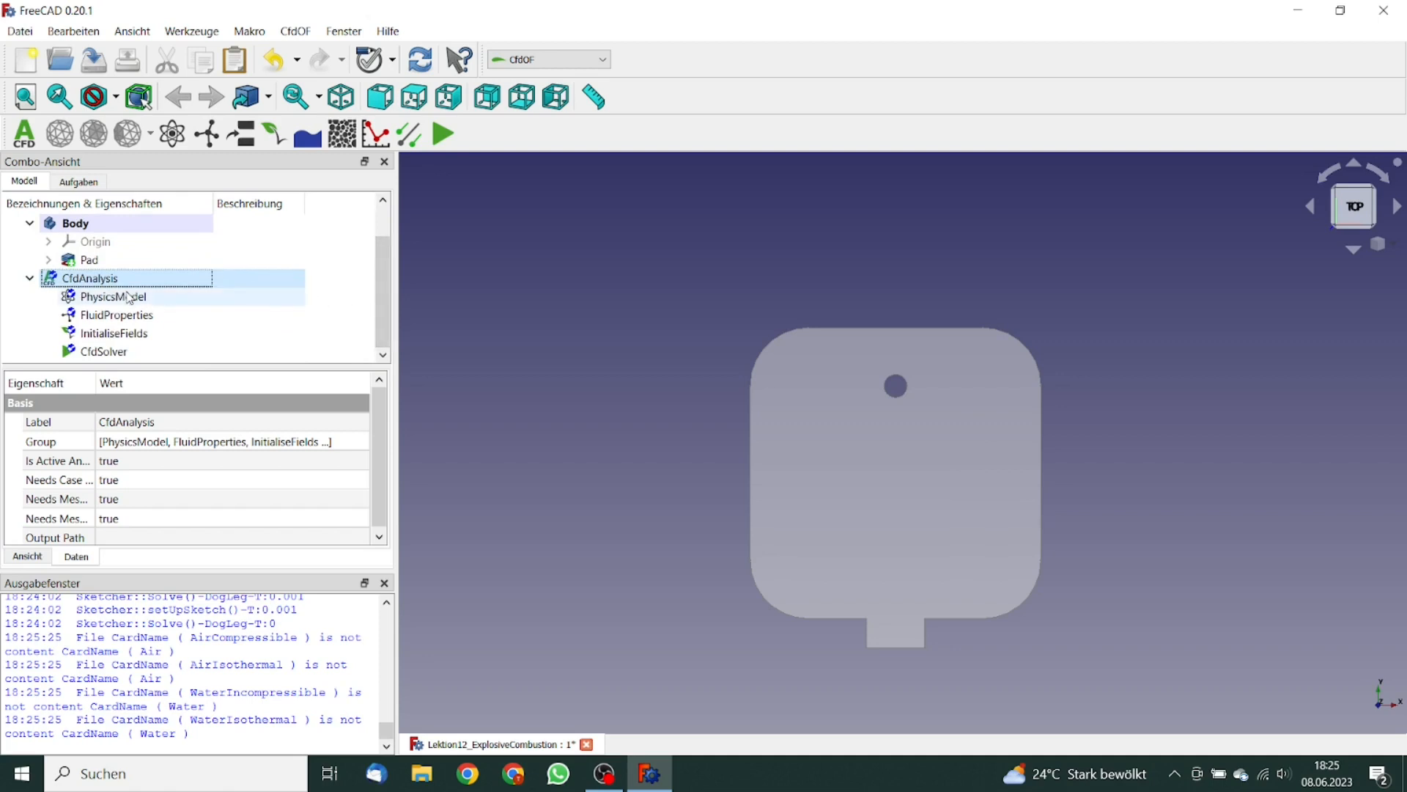
Set the physics model's time to Transient with laminar flow and accept Air as the fluid.
double_click(130, 303)
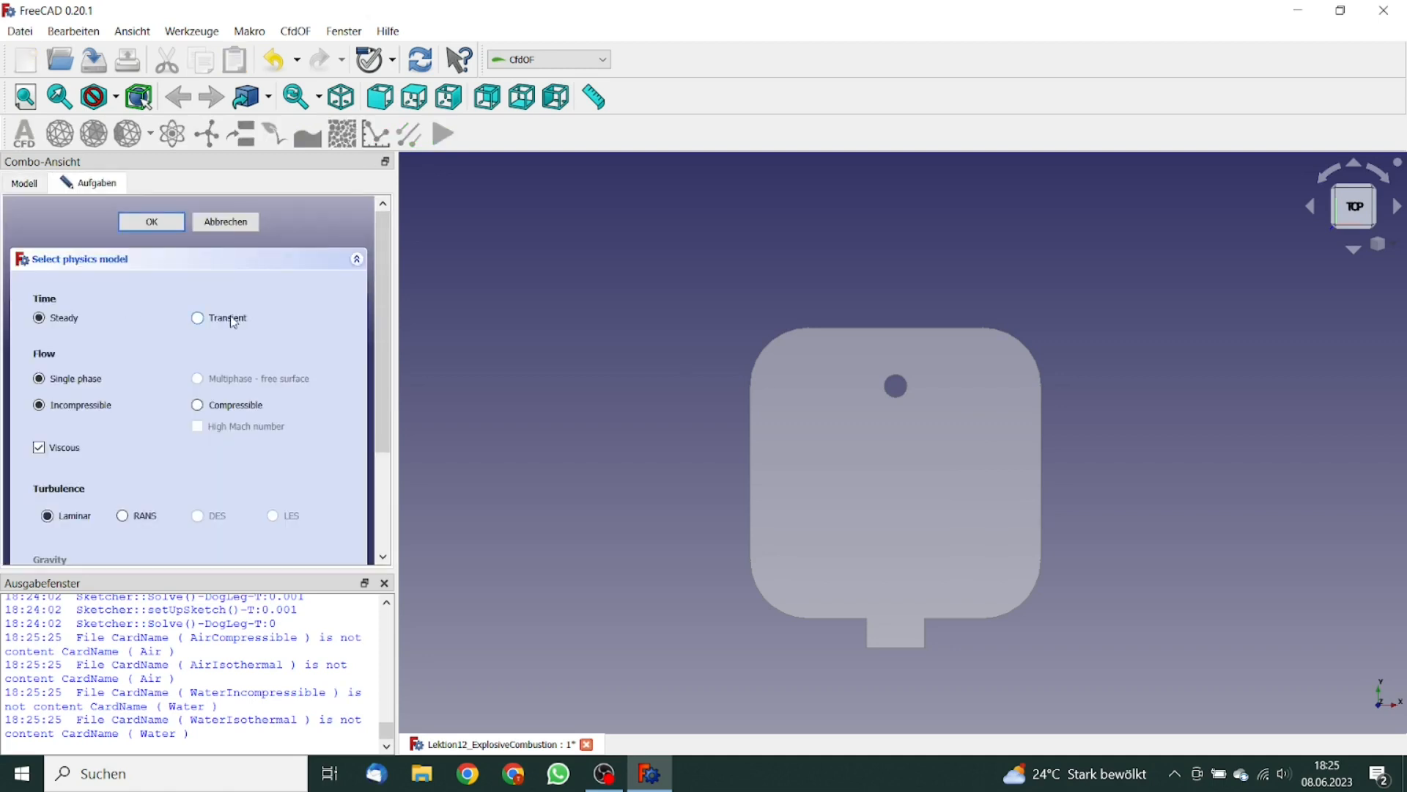
click(233, 320)
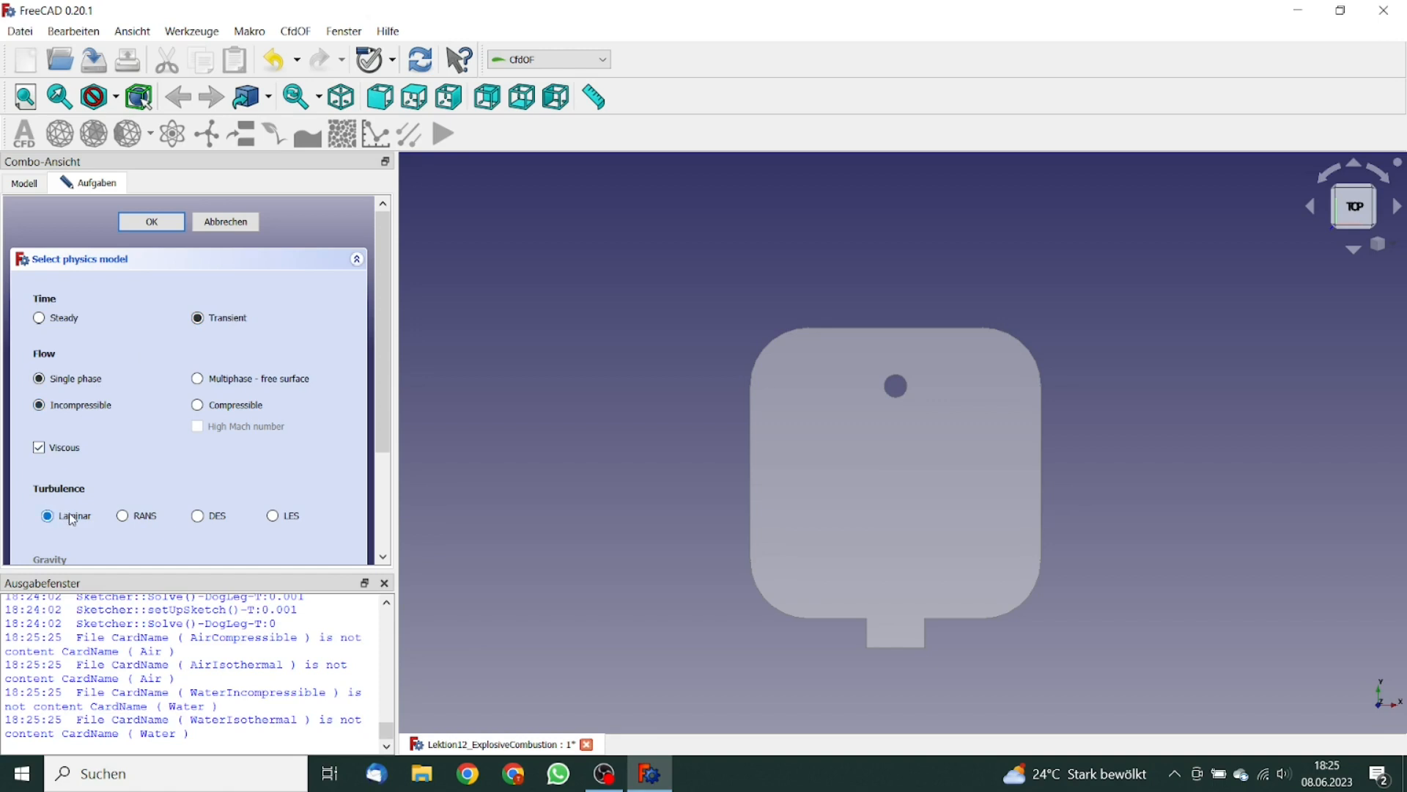
drag(384, 440, 387, 372)
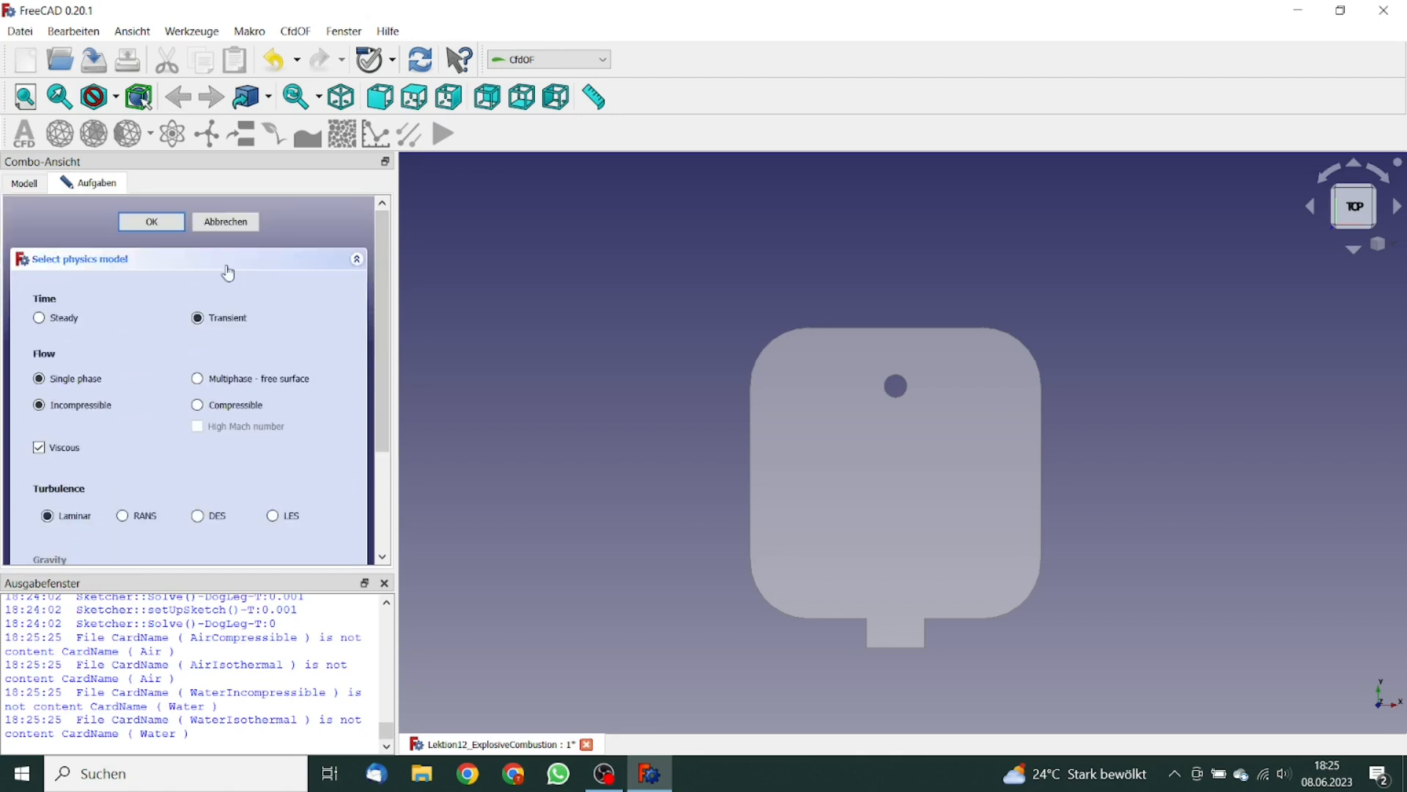
click(152, 222)
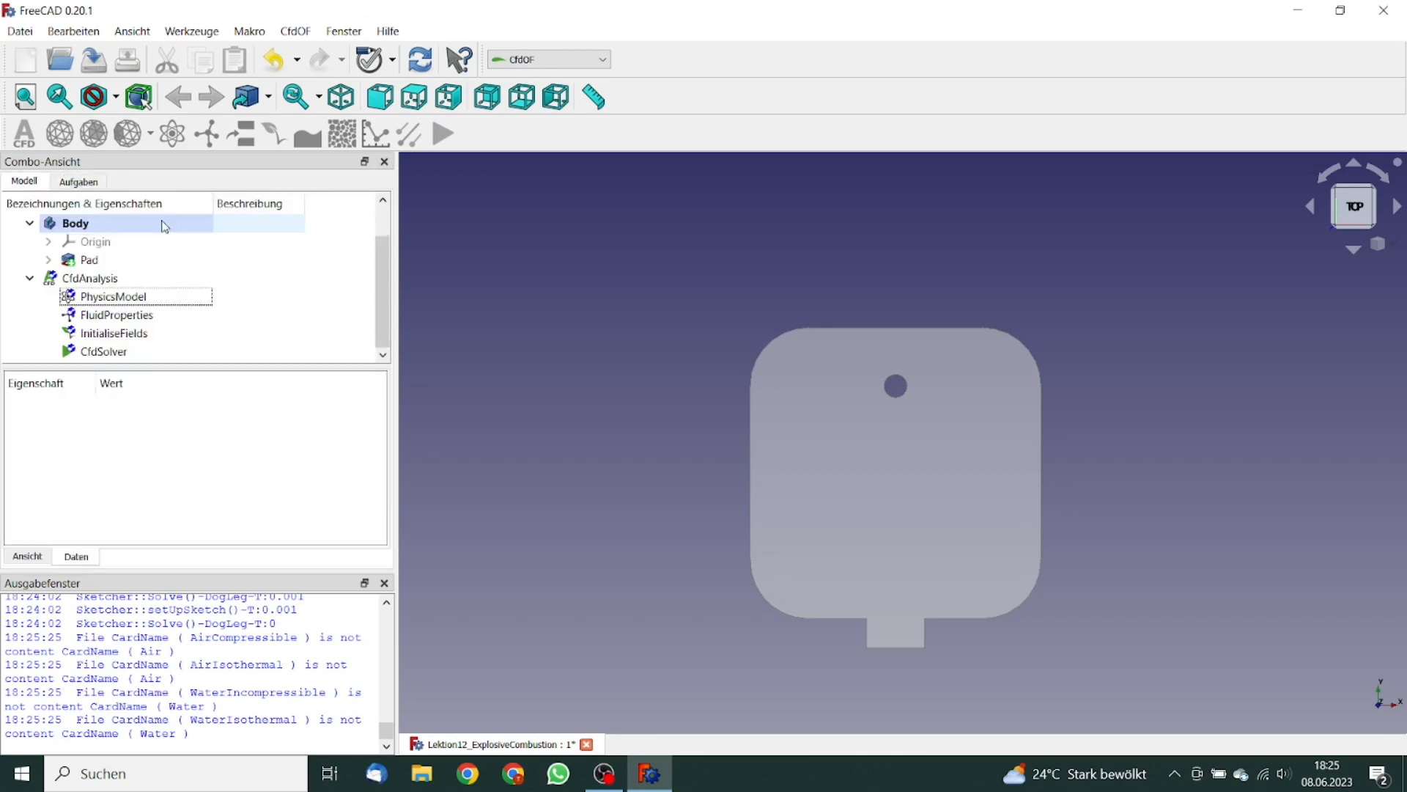
double_click(129, 319)
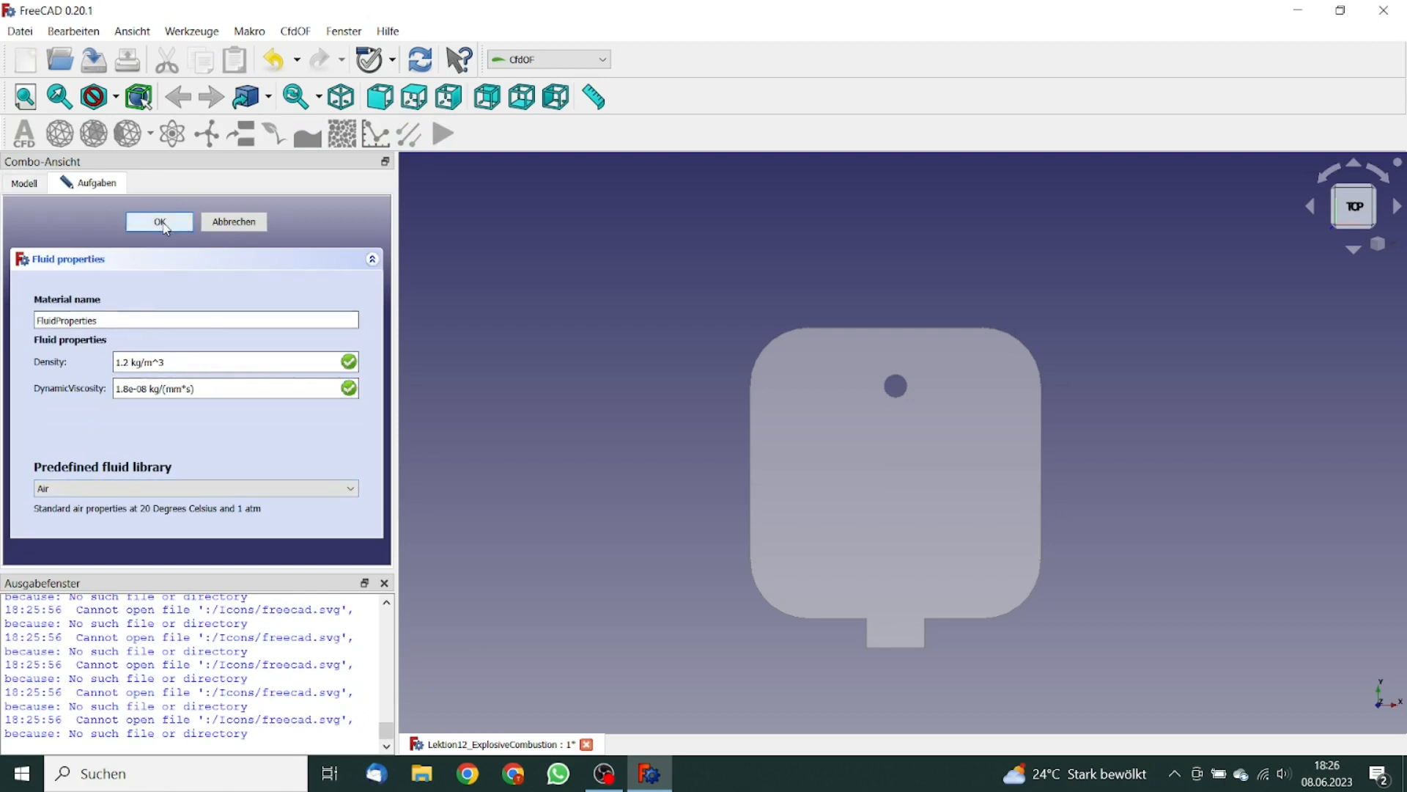
click(132, 222)
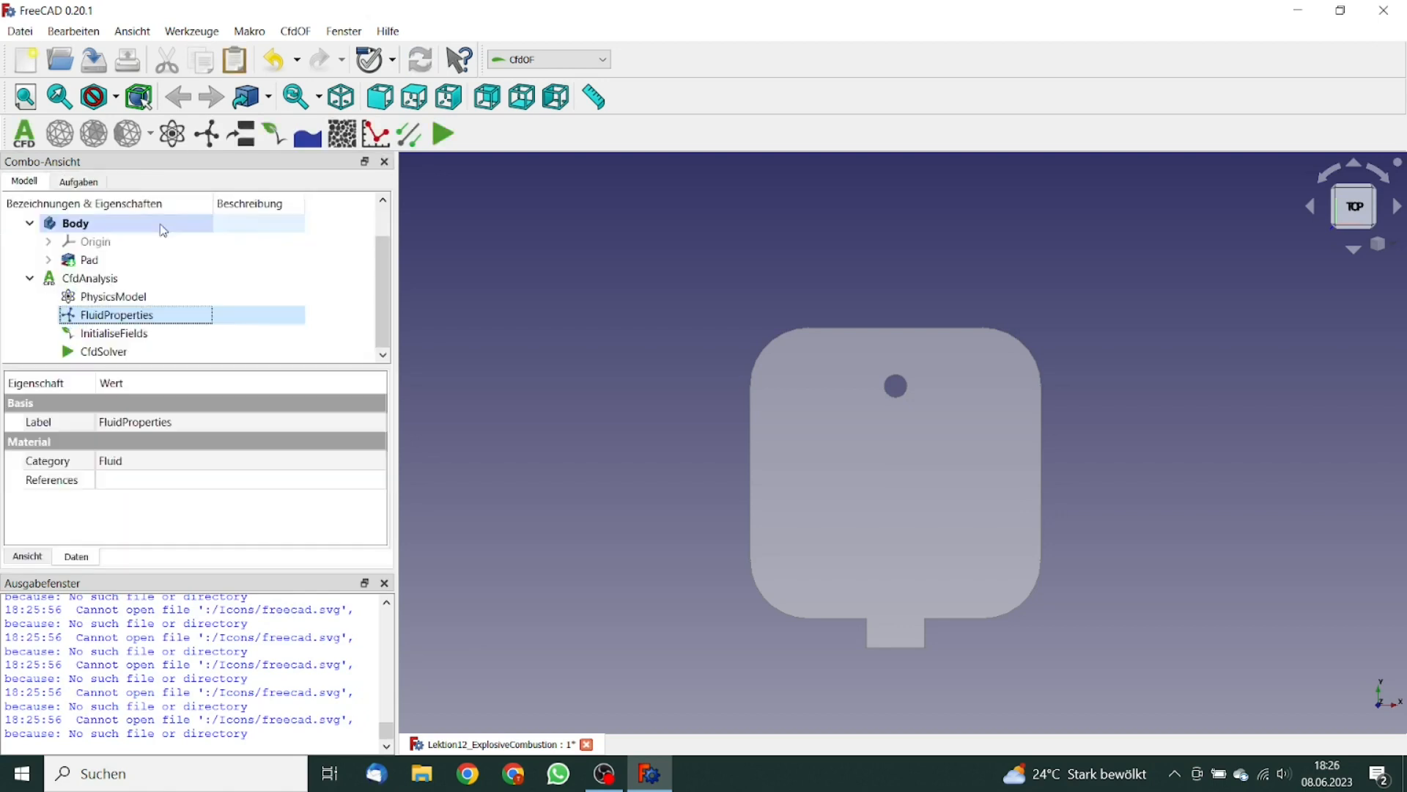
Initialise the flow field with specified velocities of 0 mm/s and a specified pressure of 100 kPa.
double_click(130, 335)
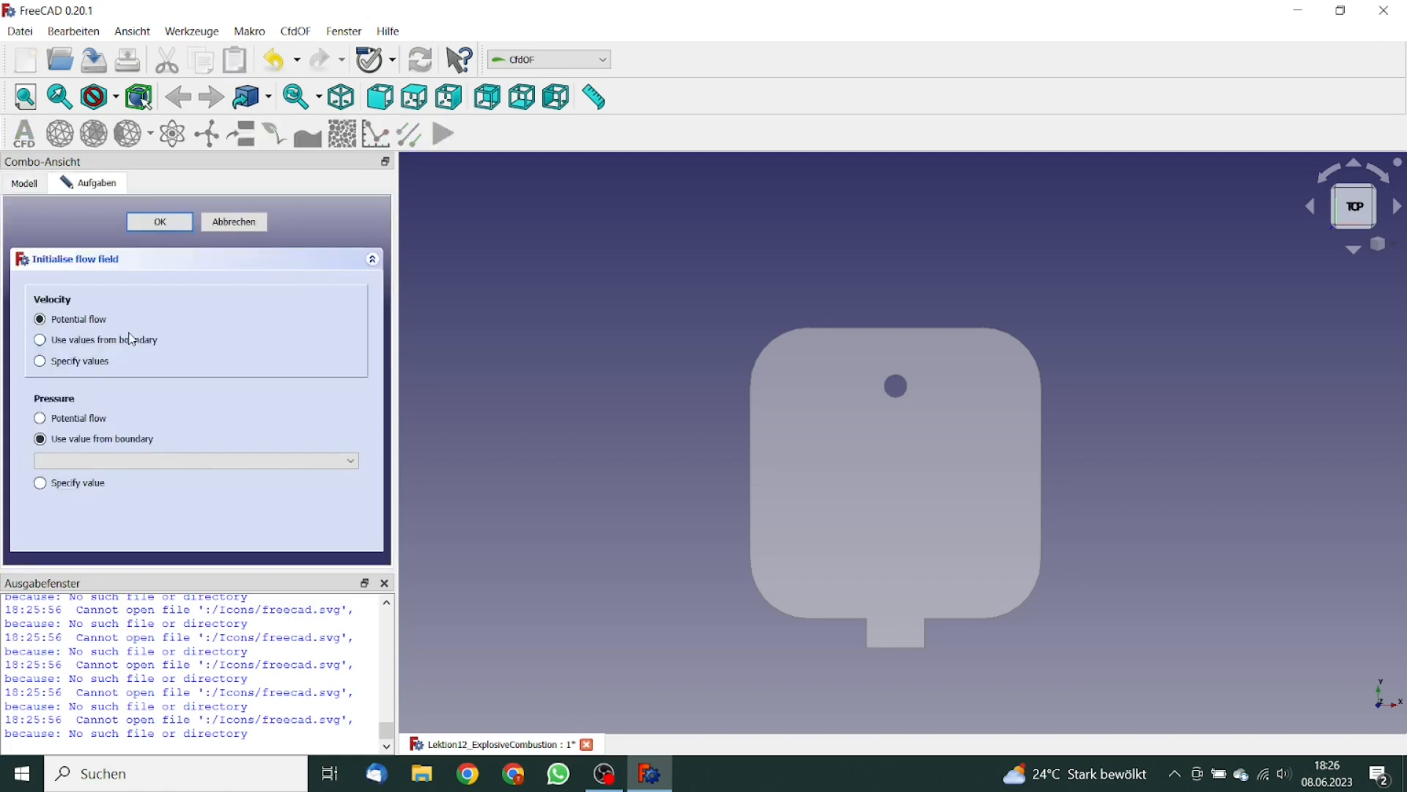
click(85, 361)
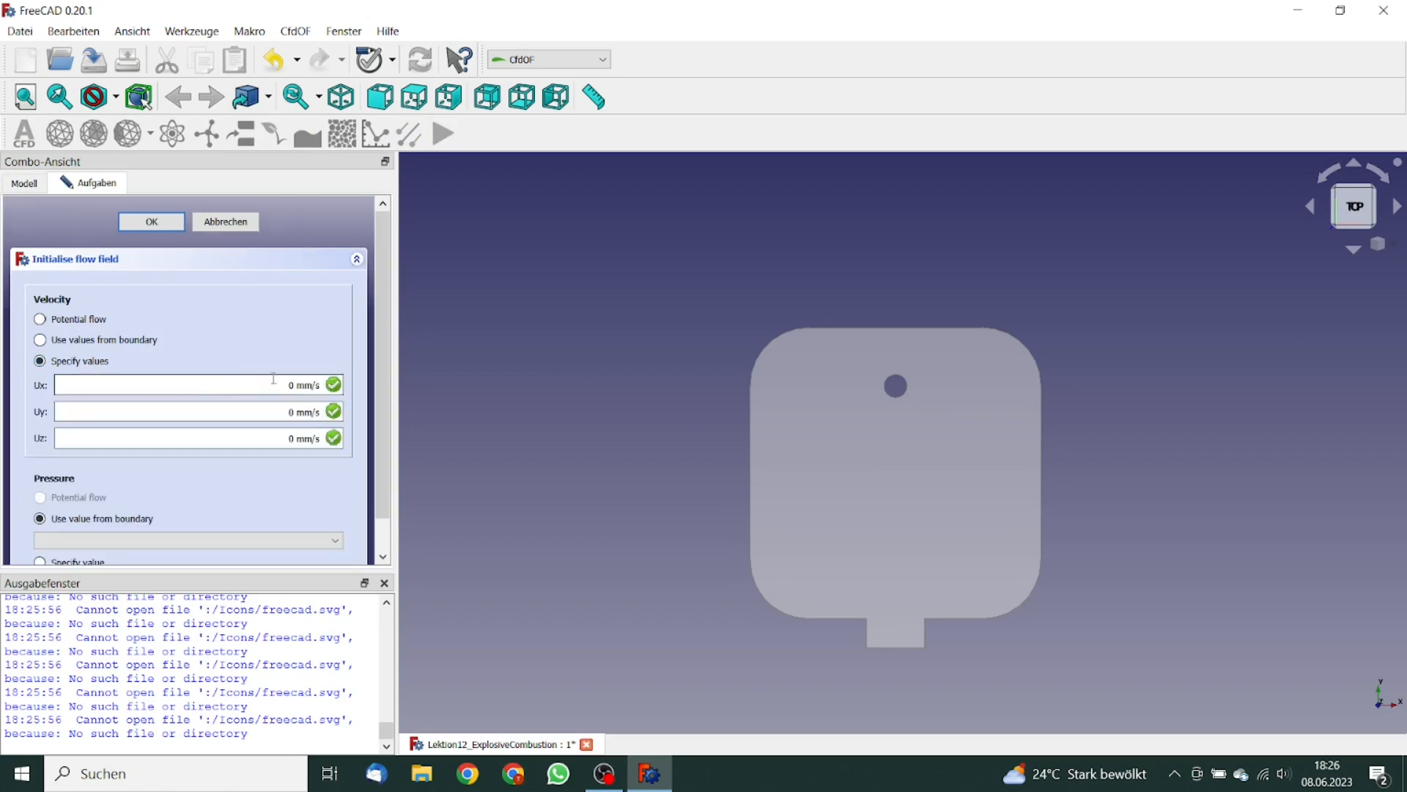
scroll(377, 454, down, 1)
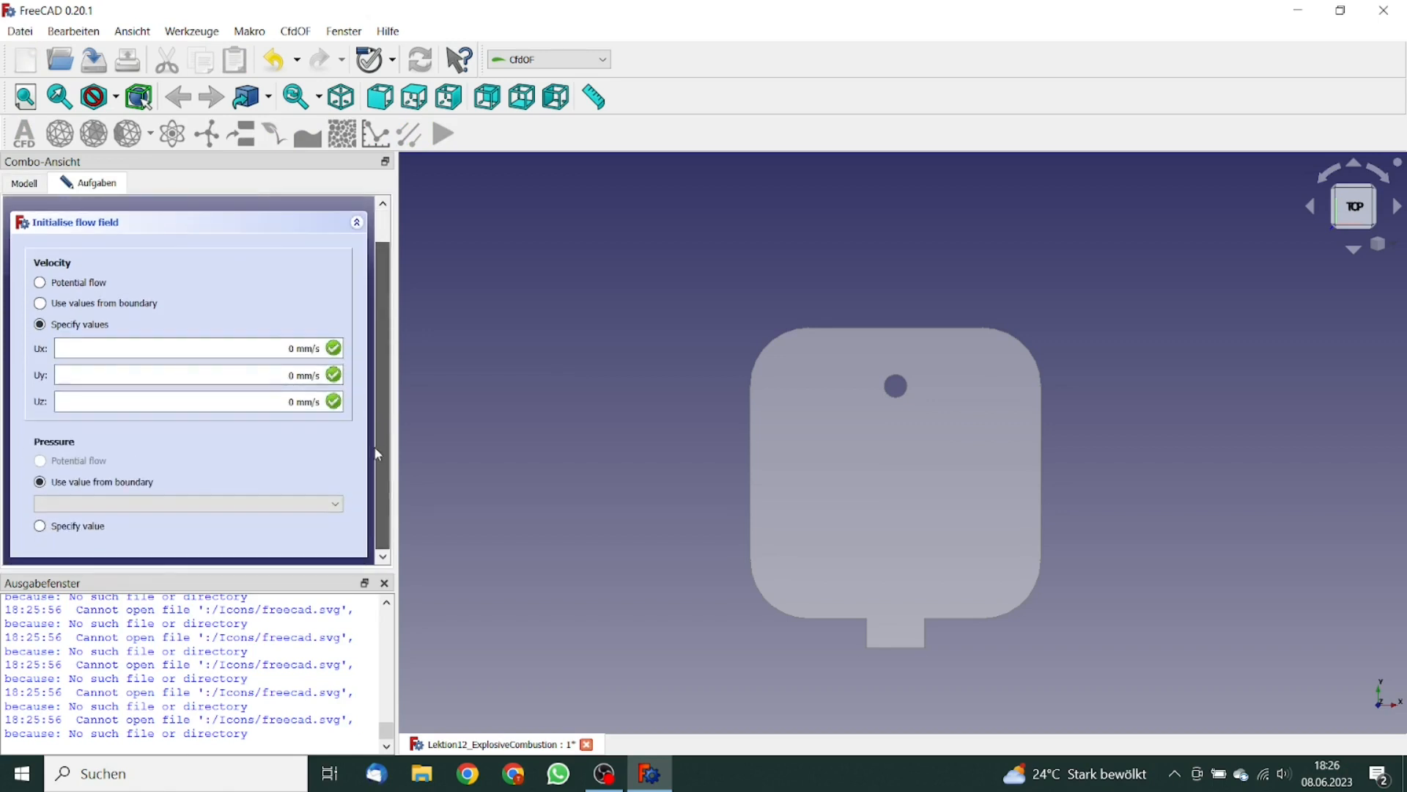
click(76, 526)
click(302, 532)
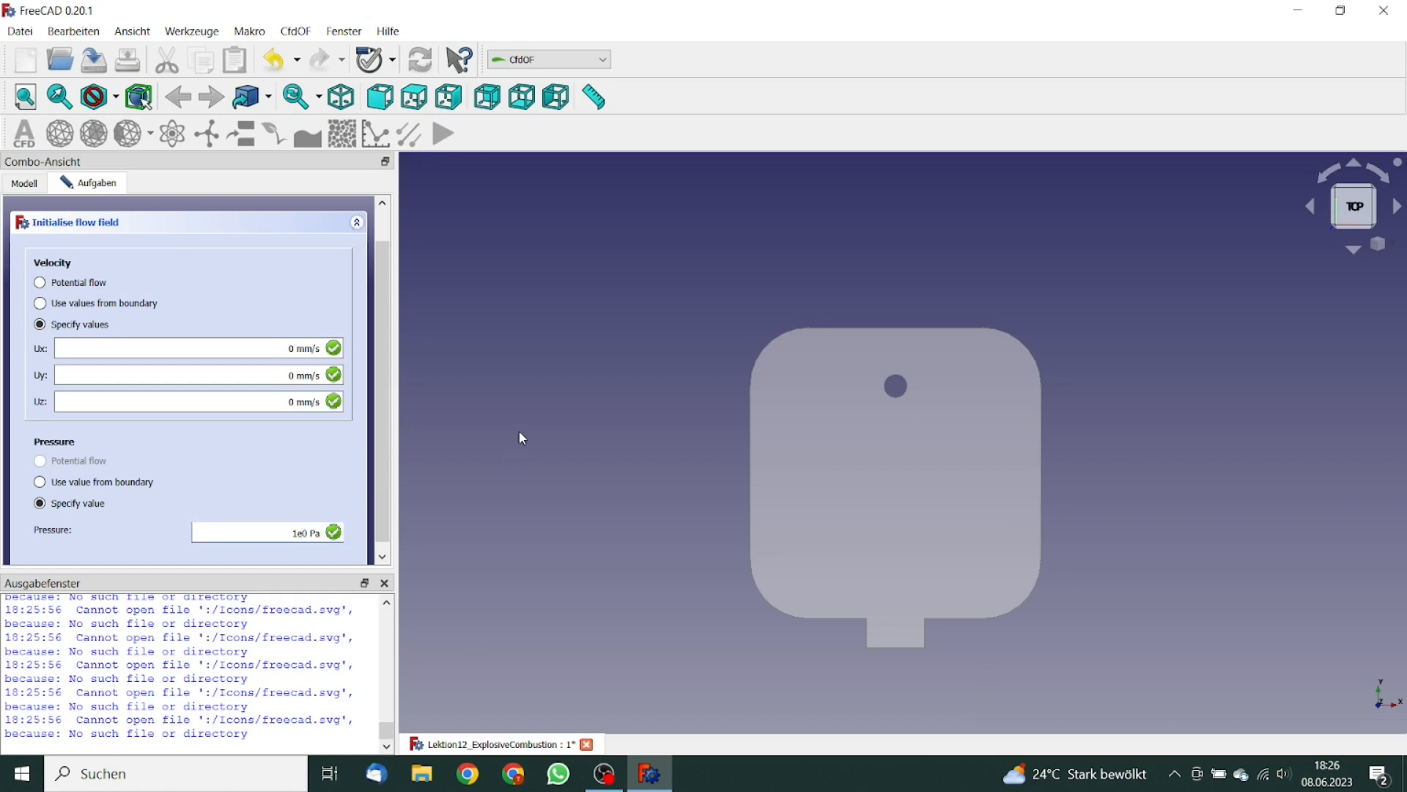
key(BackSpace)
text(5)
click(553, 421)
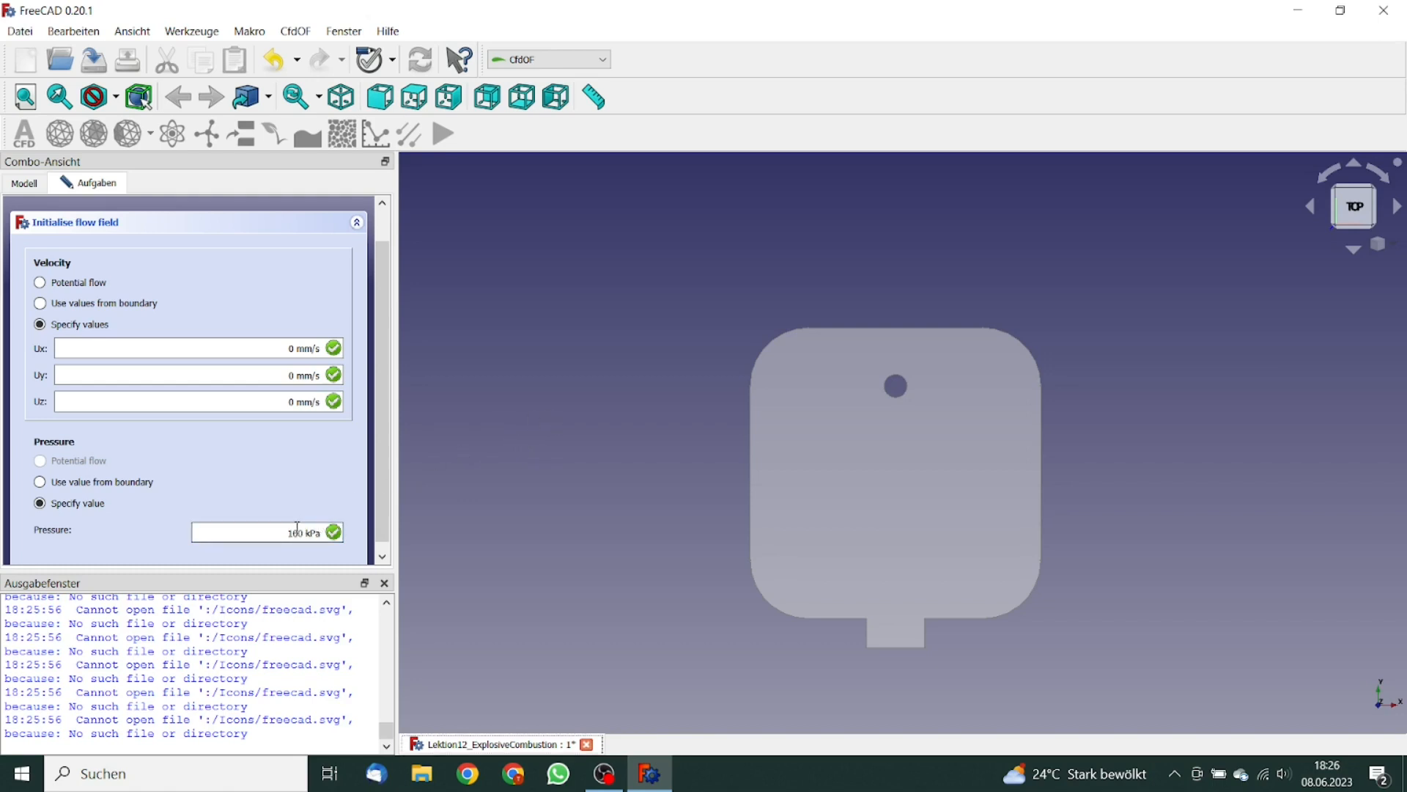
scroll(384, 392, up, 2)
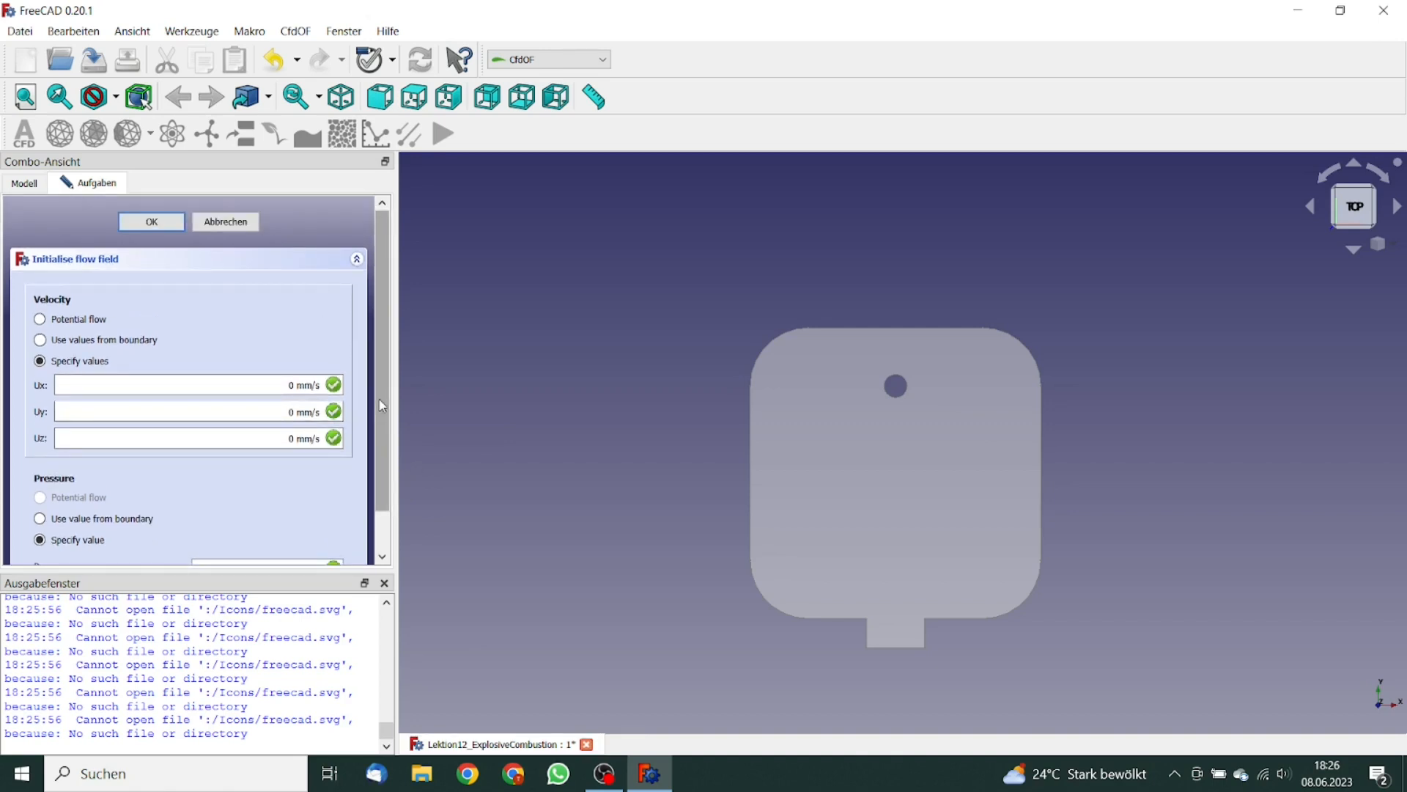
scroll(380, 398, down, 2)
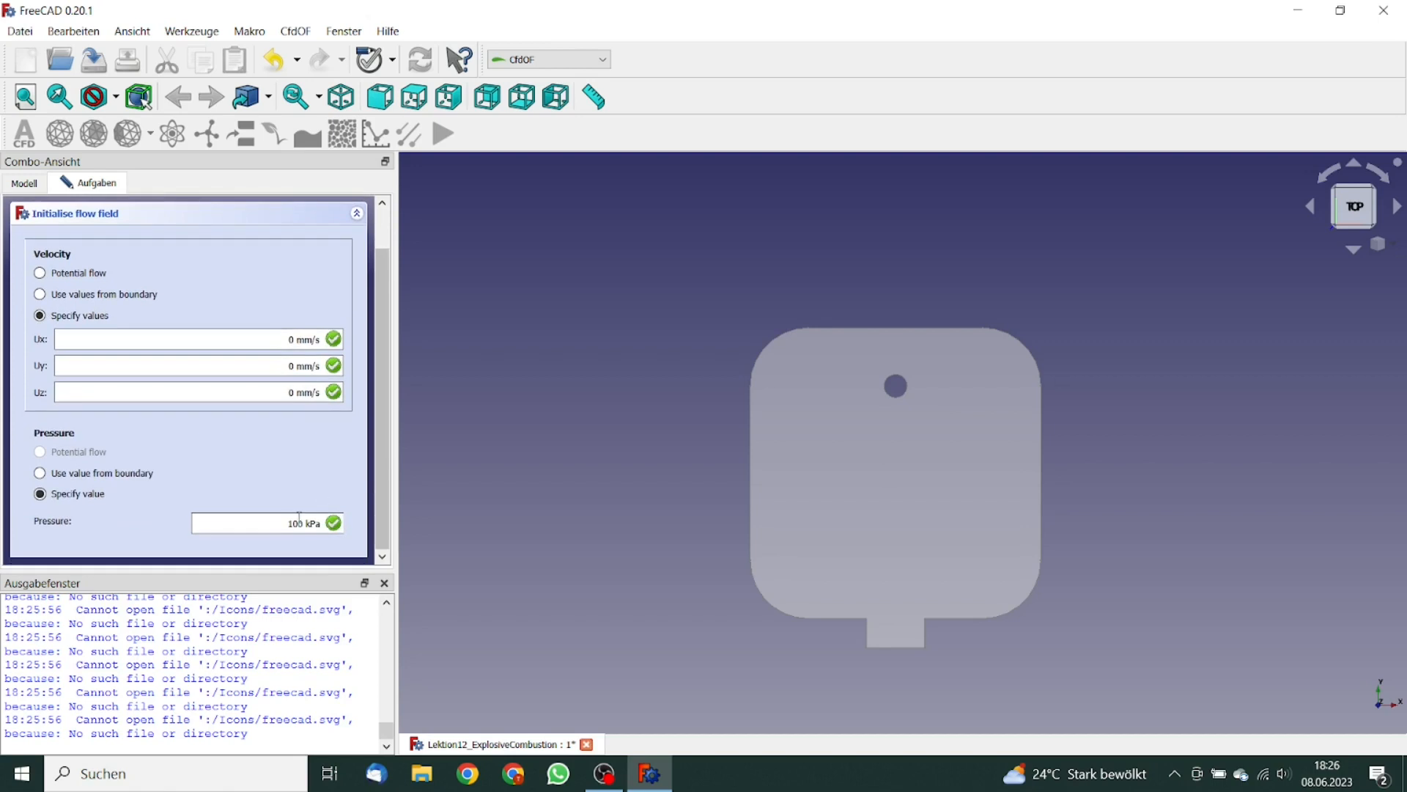
scroll(388, 472, up, 1)
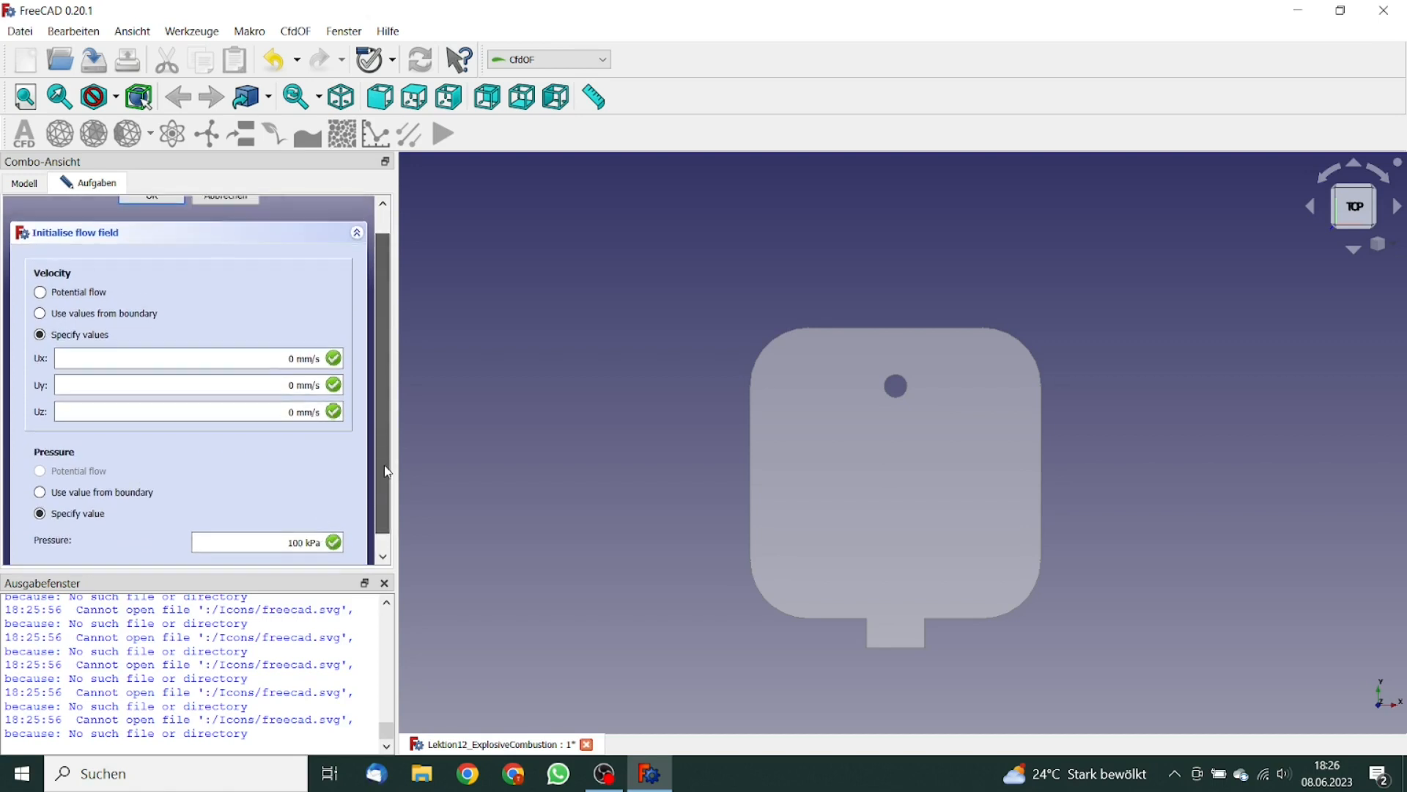
scroll(388, 471, up, 2)
click(173, 227)
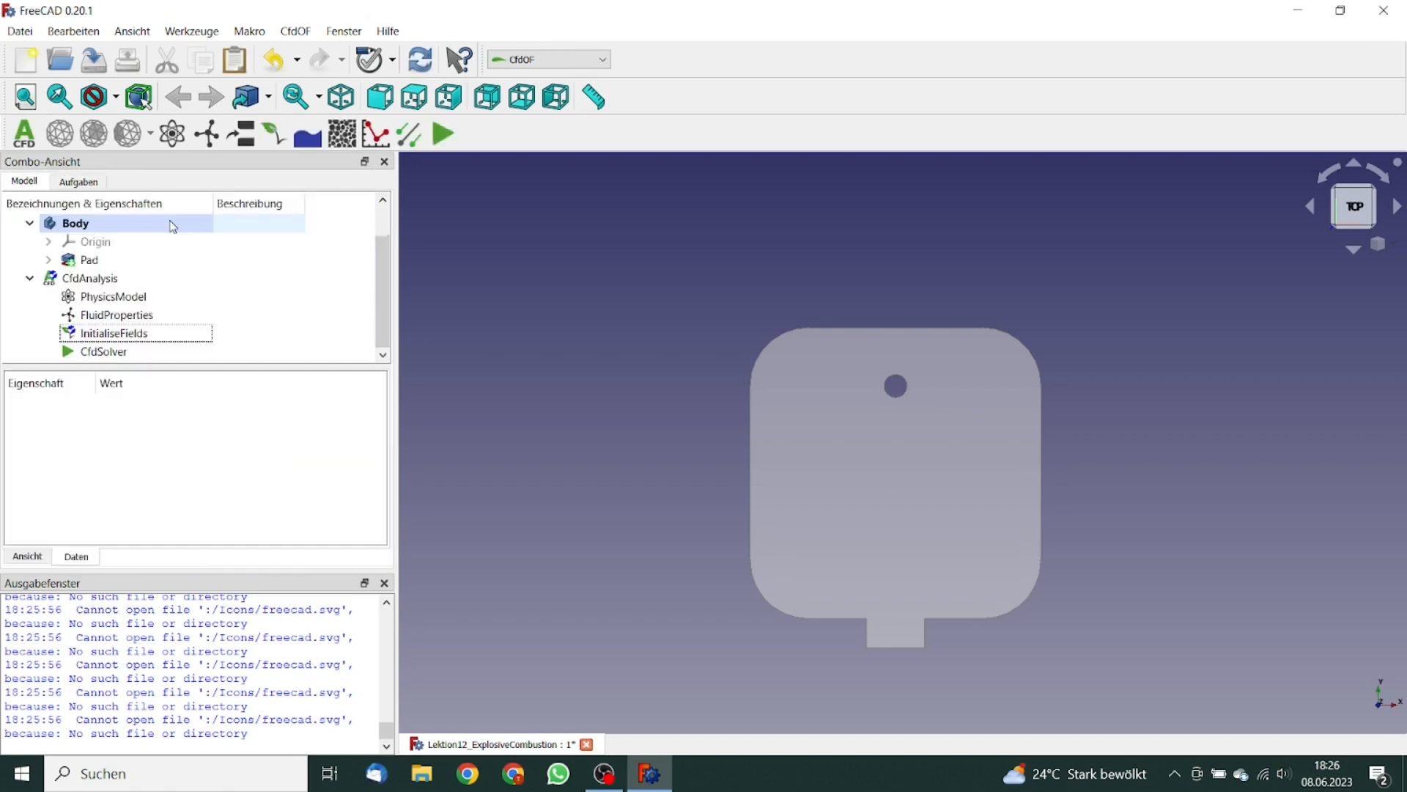
Add a wall boundary condition with the Translating sub-type to the inner cylindrical face of the small hole.
click(115, 282)
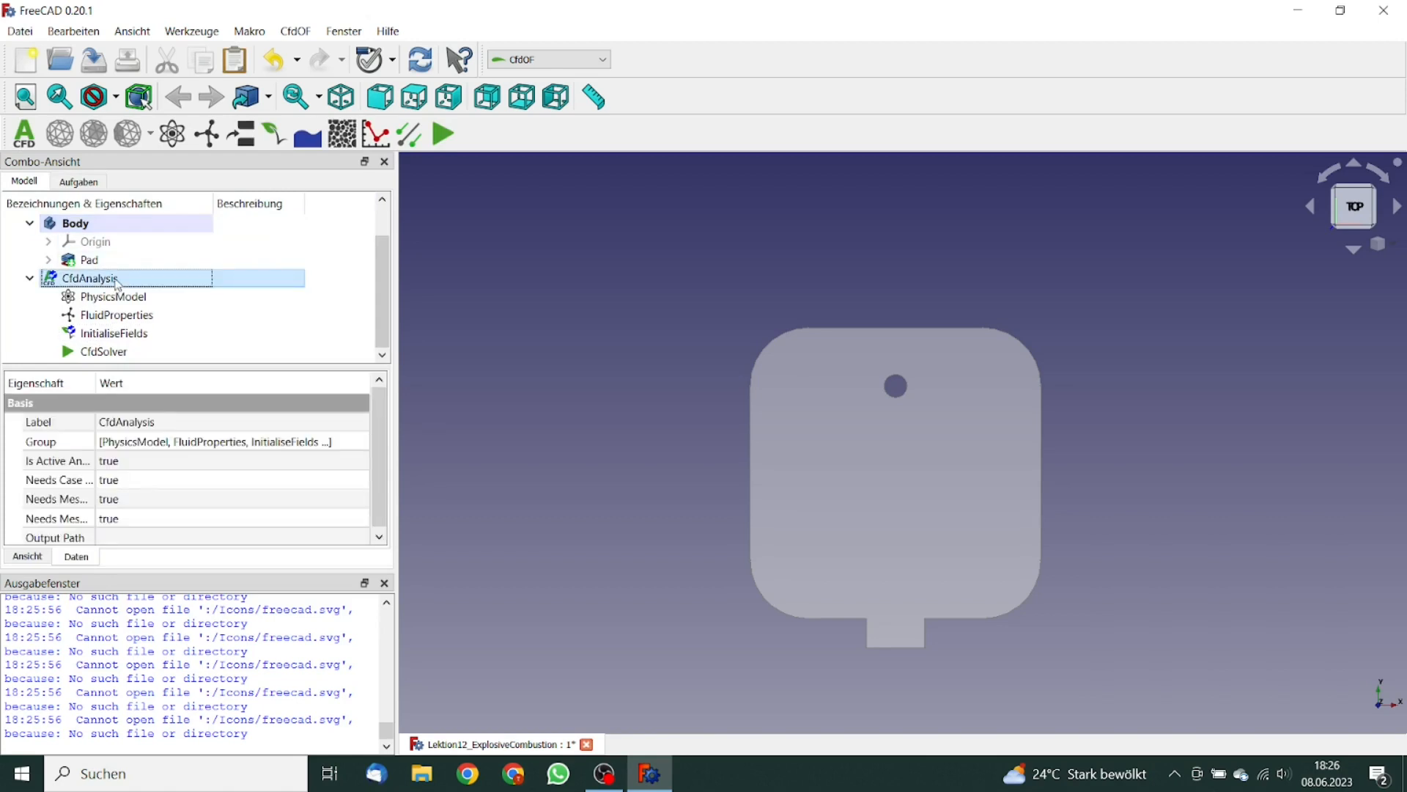
click(670, 327)
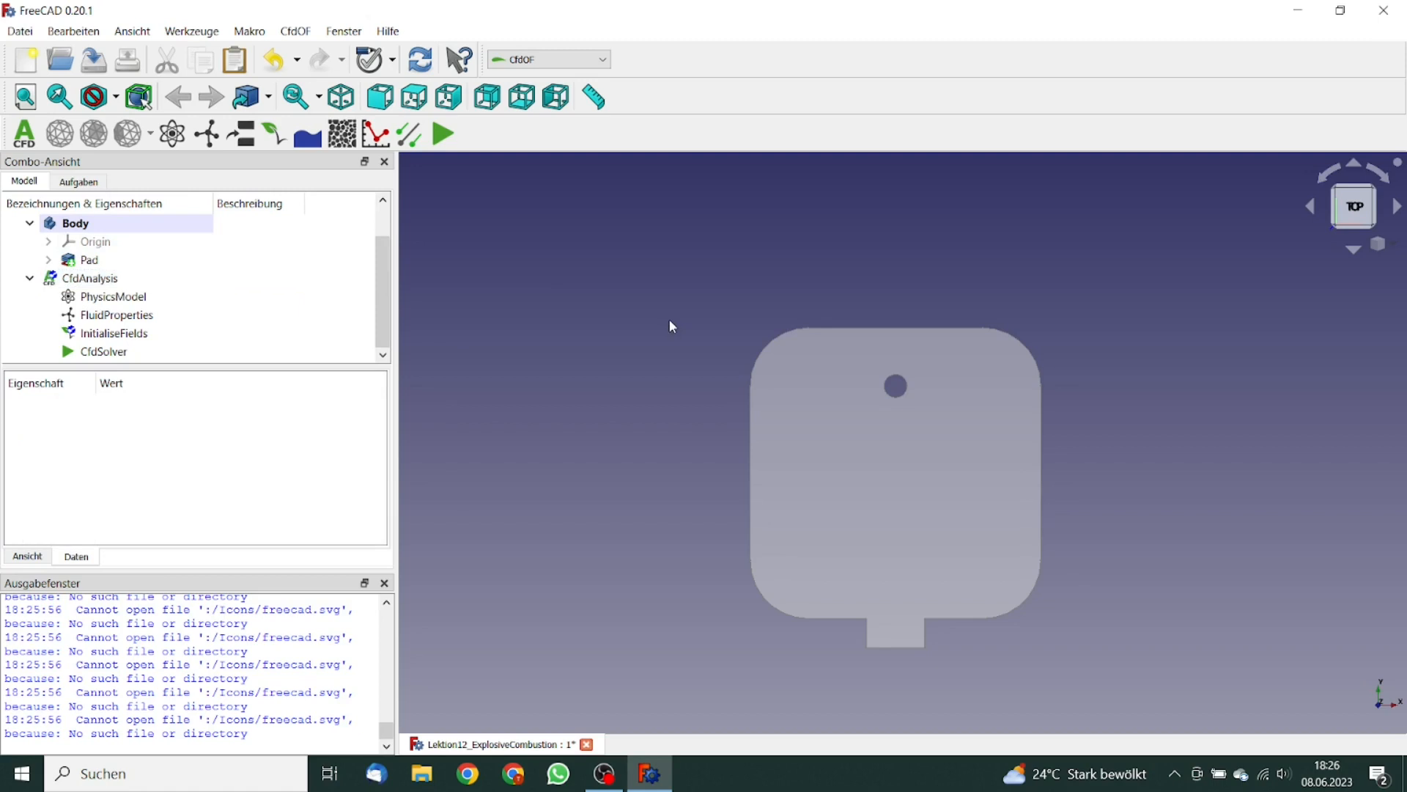
middle_drag(669, 315, 701, 323)
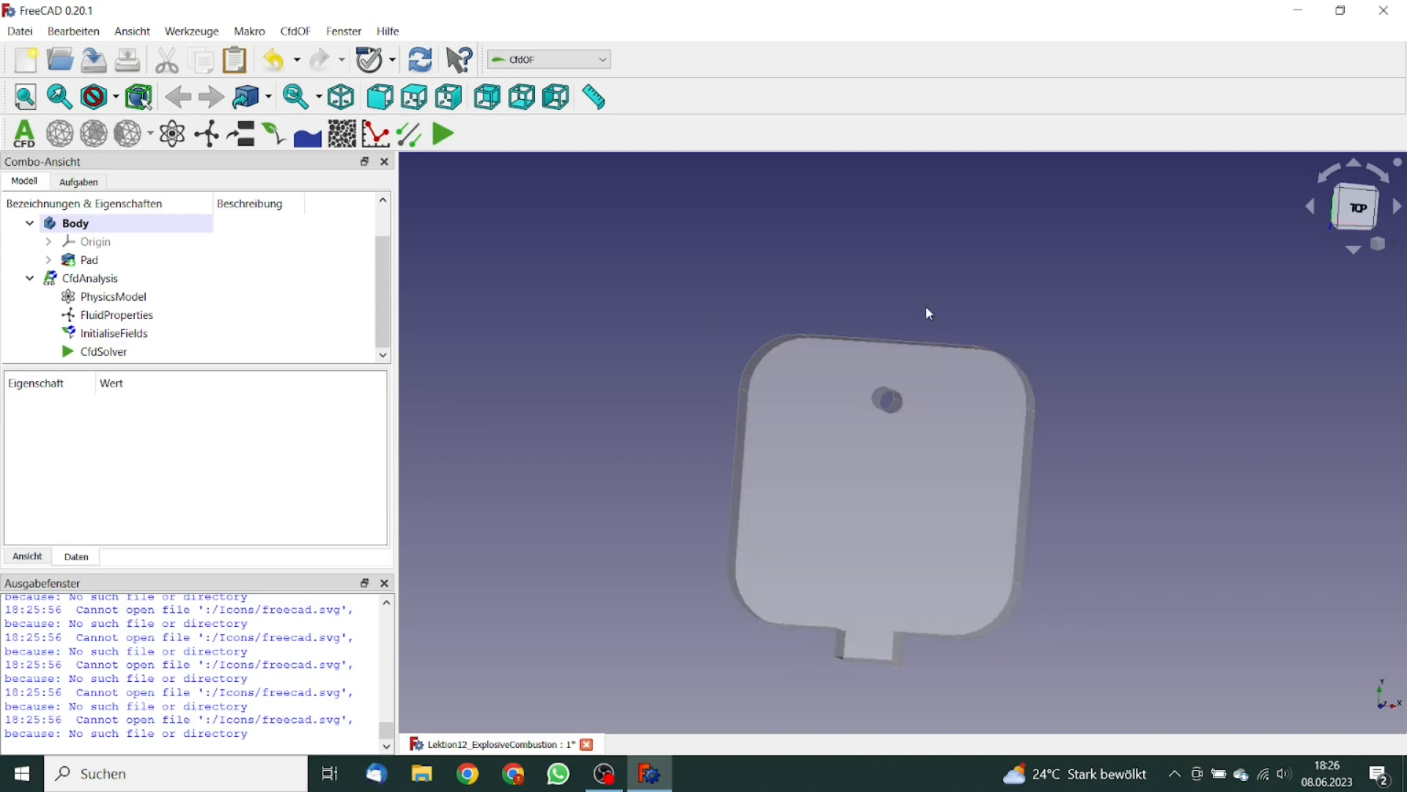
middle_drag(879, 426, 892, 433)
scroll(895, 401, up, 5)
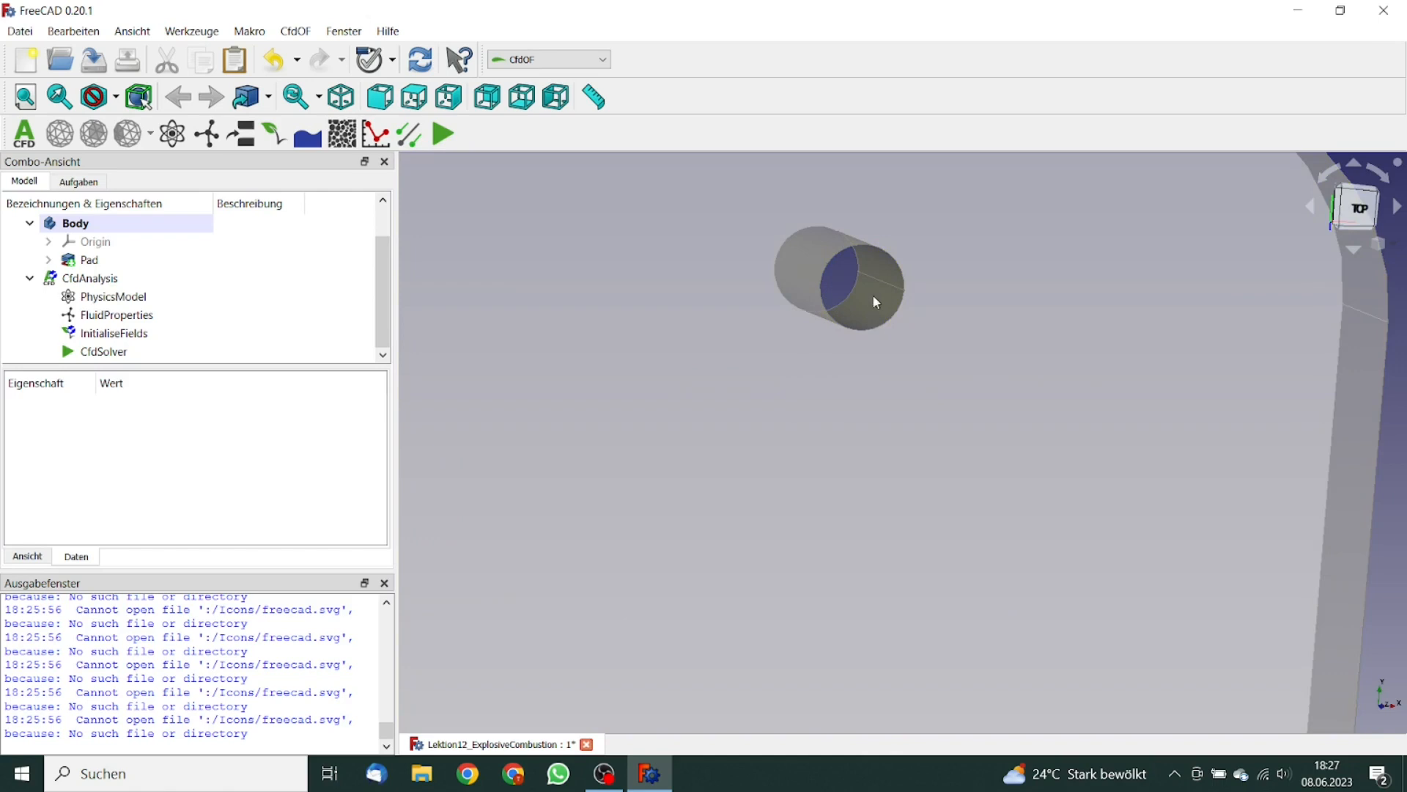
click(877, 304)
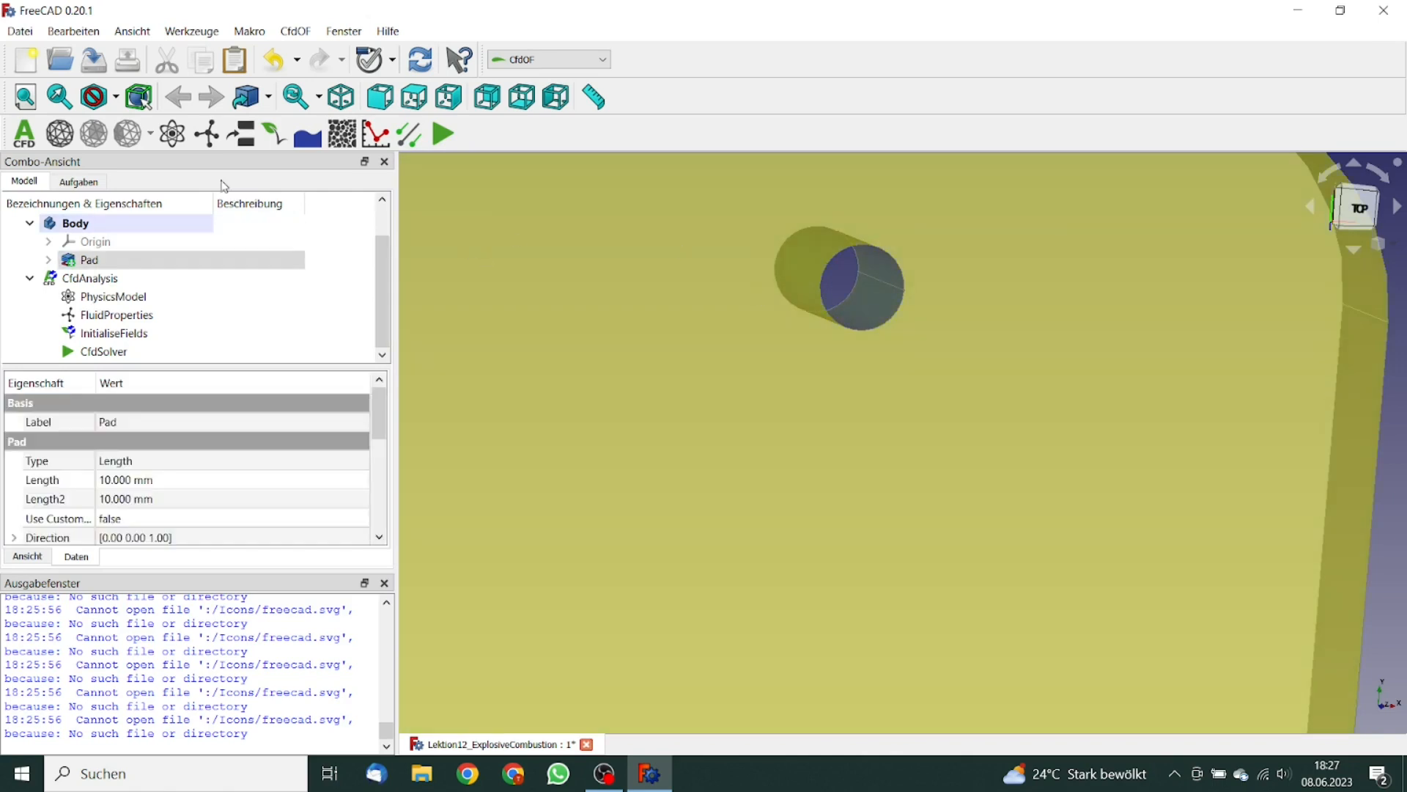
click(247, 136)
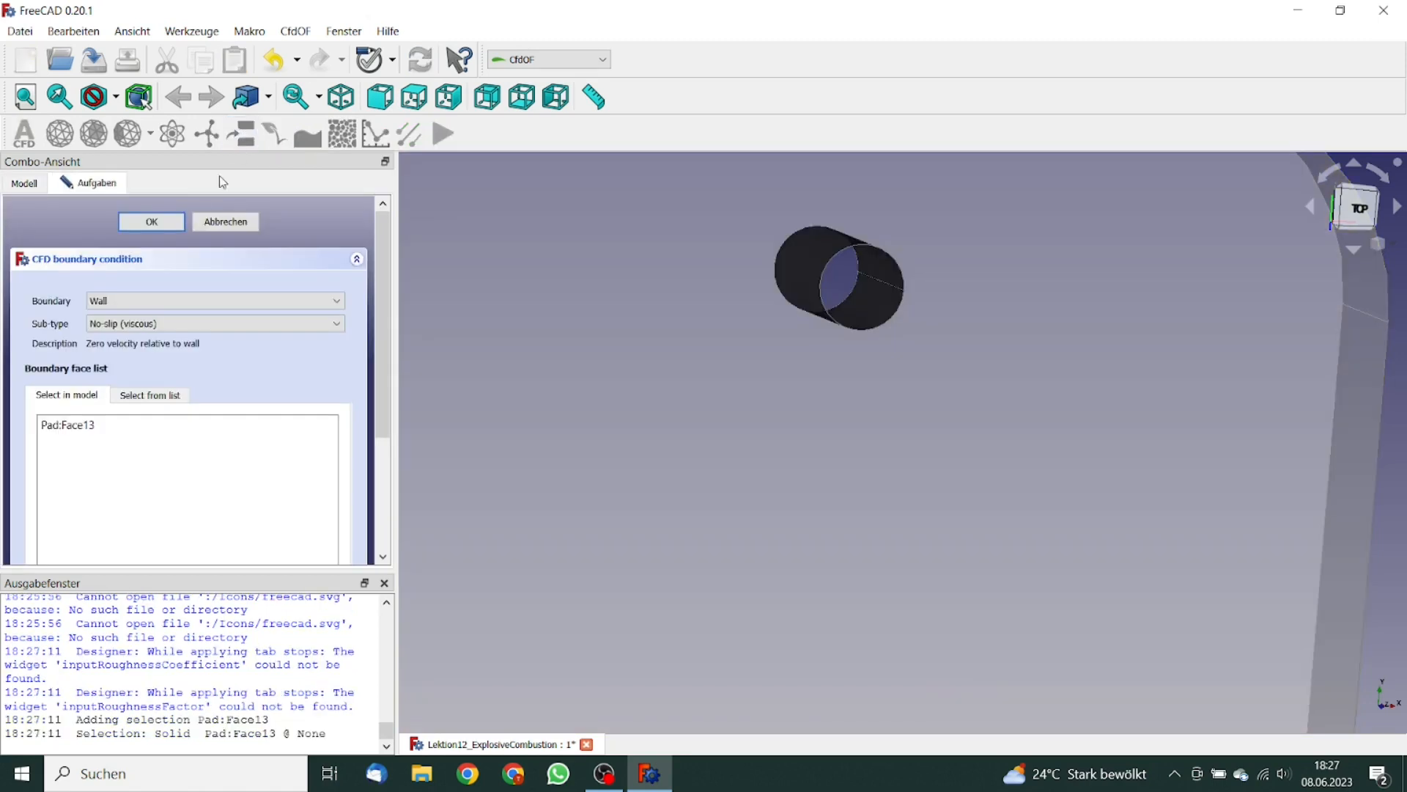
click(127, 325)
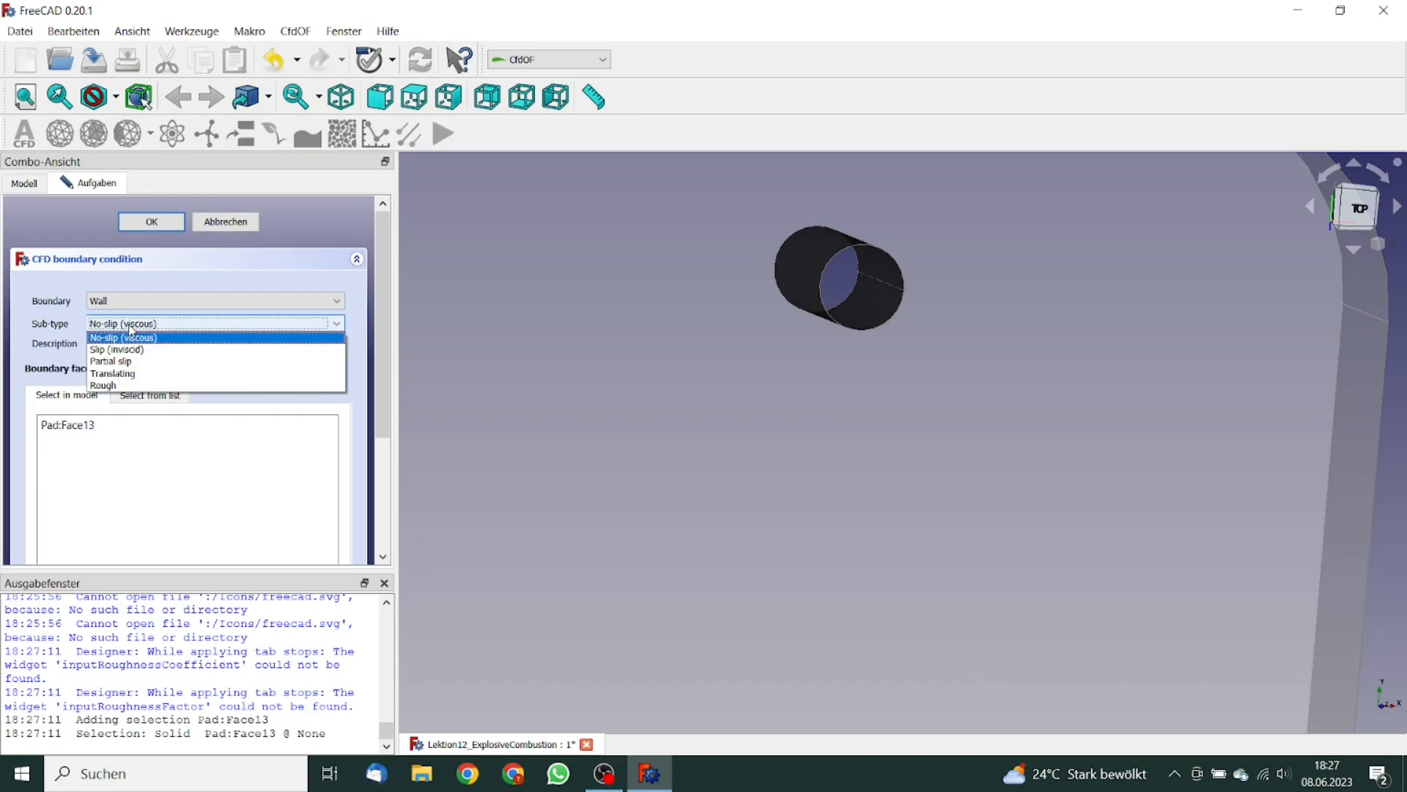
click(121, 373)
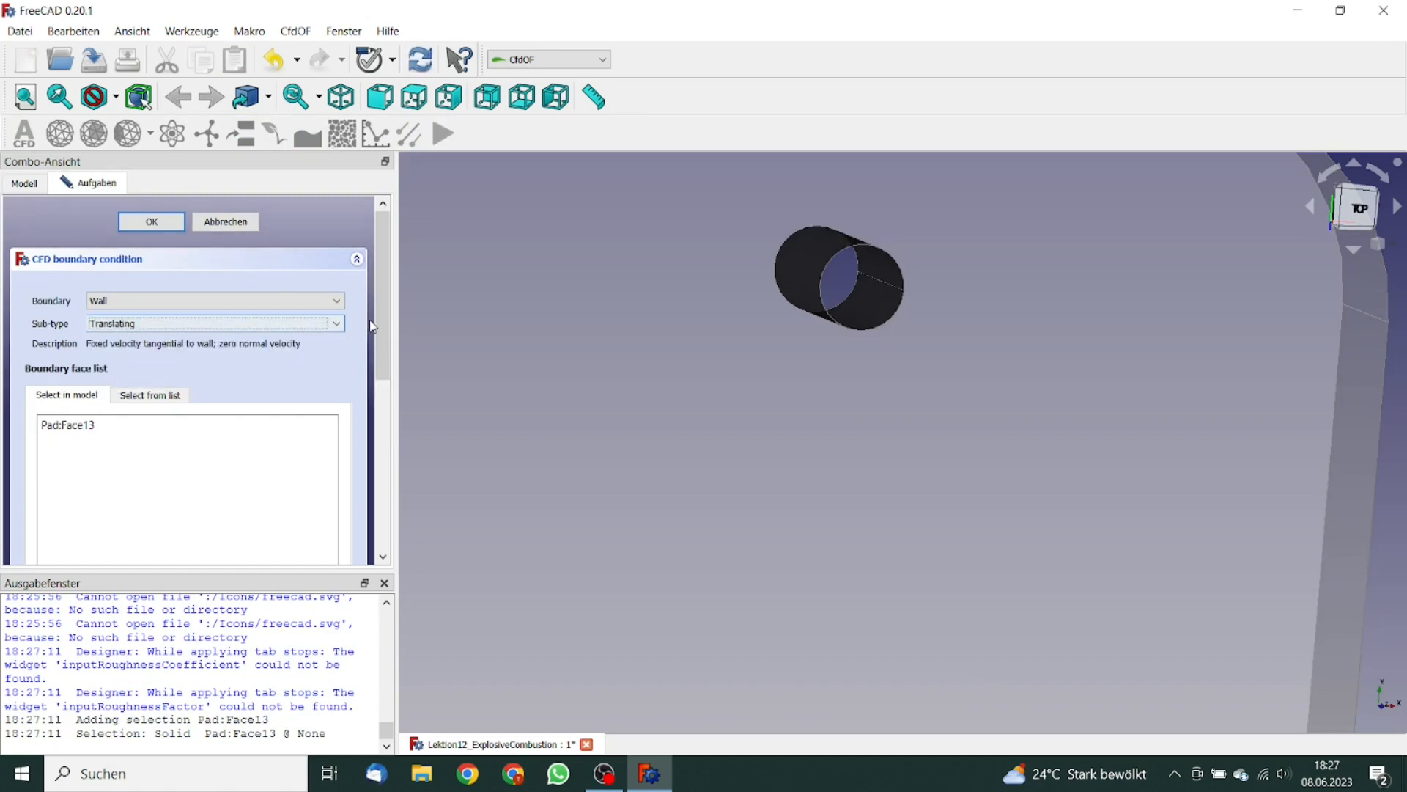
Set the translating wall's Ux velocity to 0.1 mm/s and select the finished boundary condition in the model tree.
drag(381, 325, 380, 479)
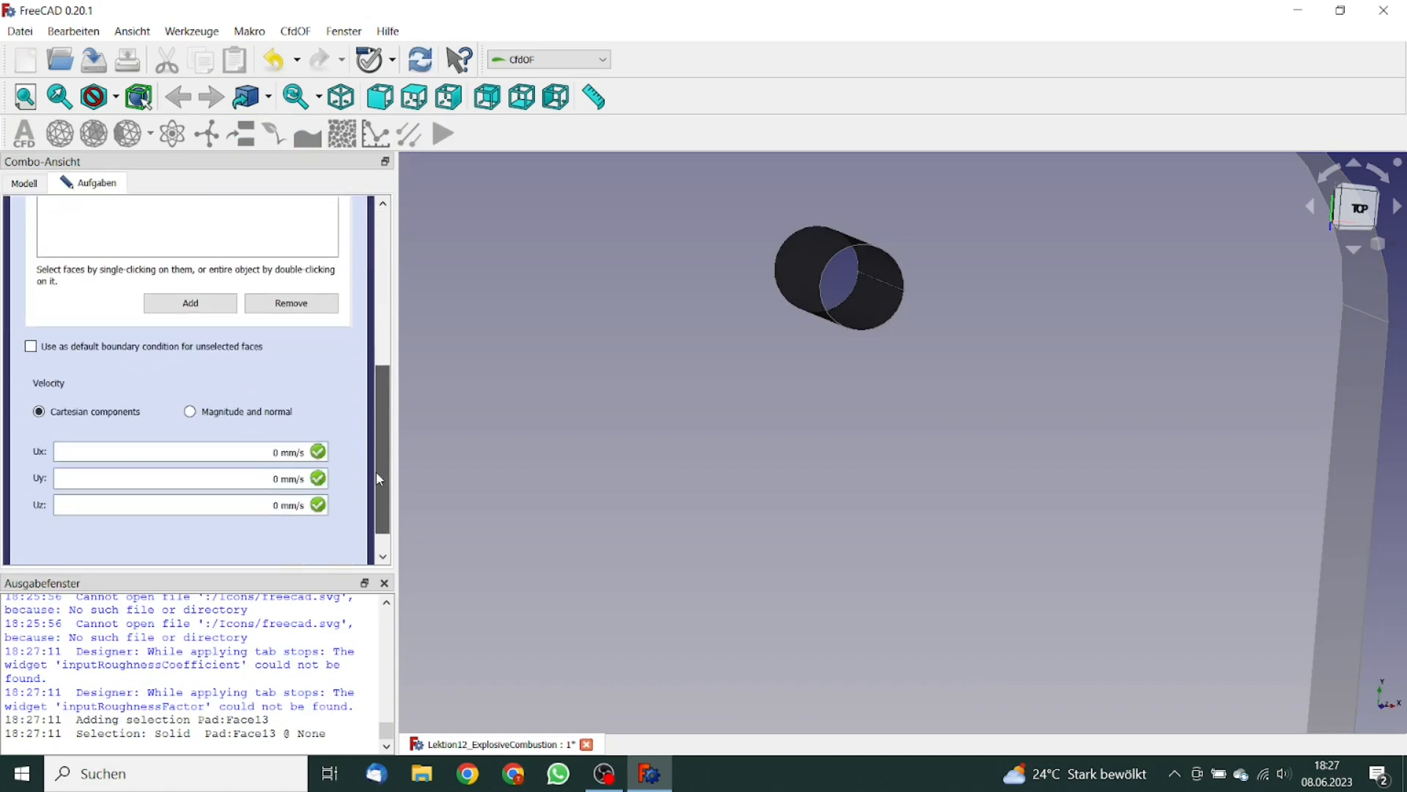
click(278, 452)
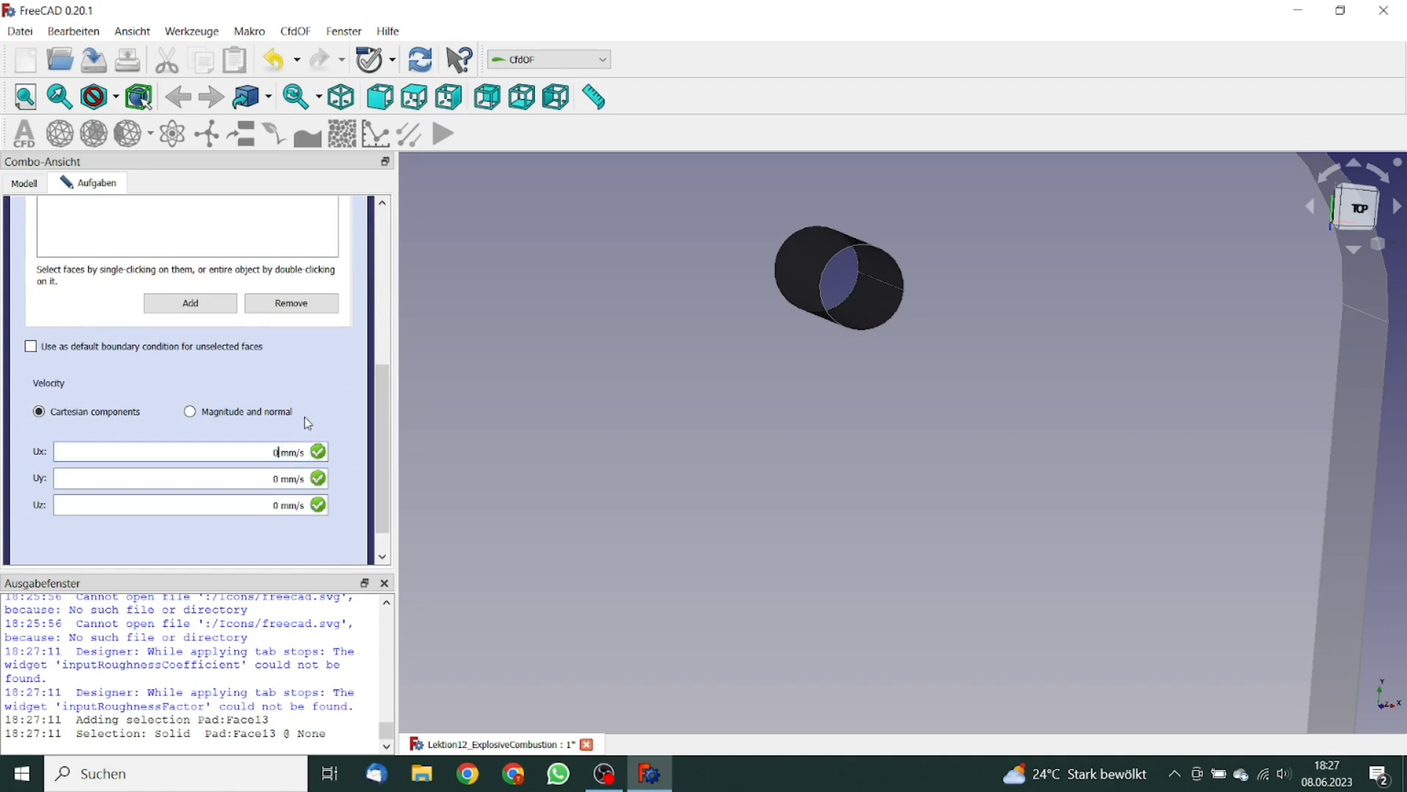
text(.1)
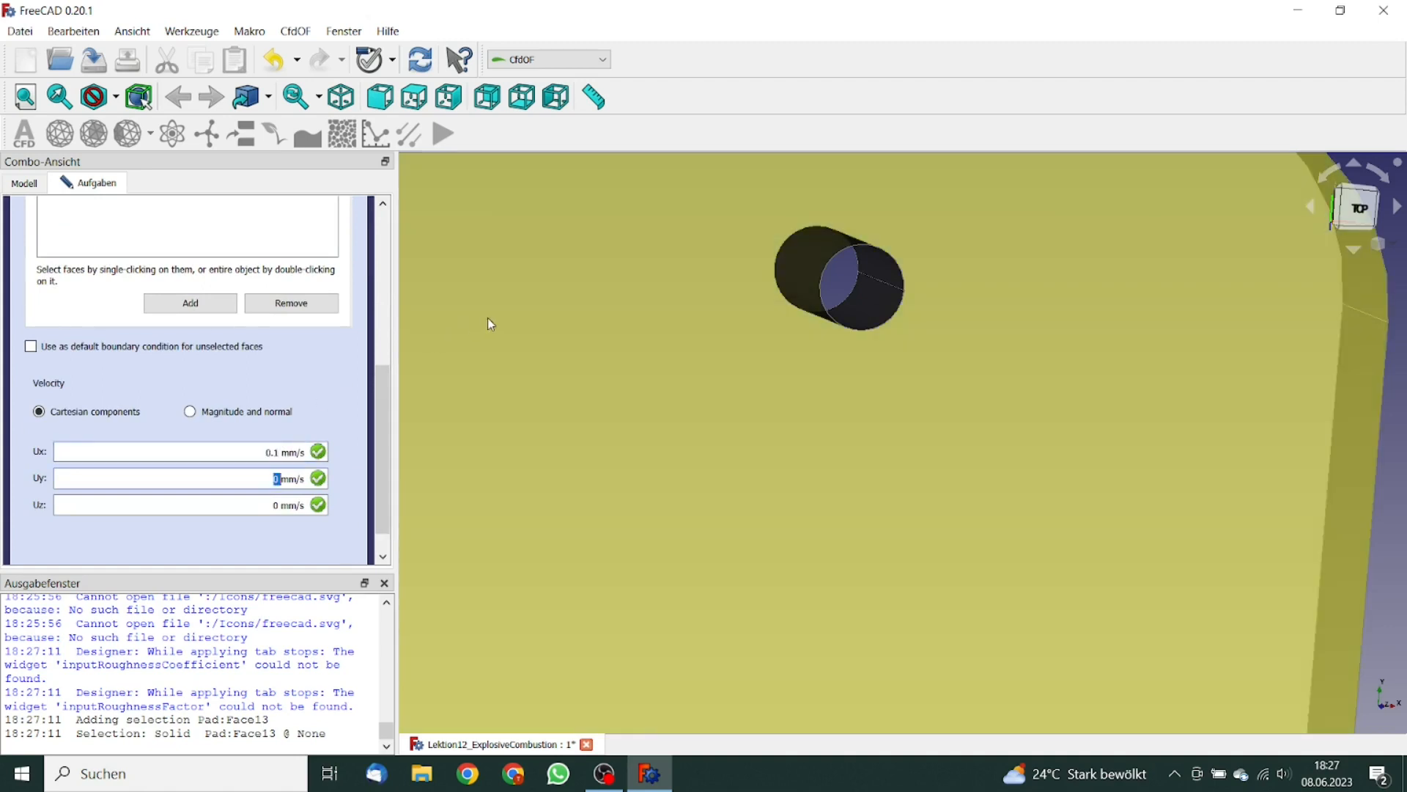
drag(384, 408, 389, 255)
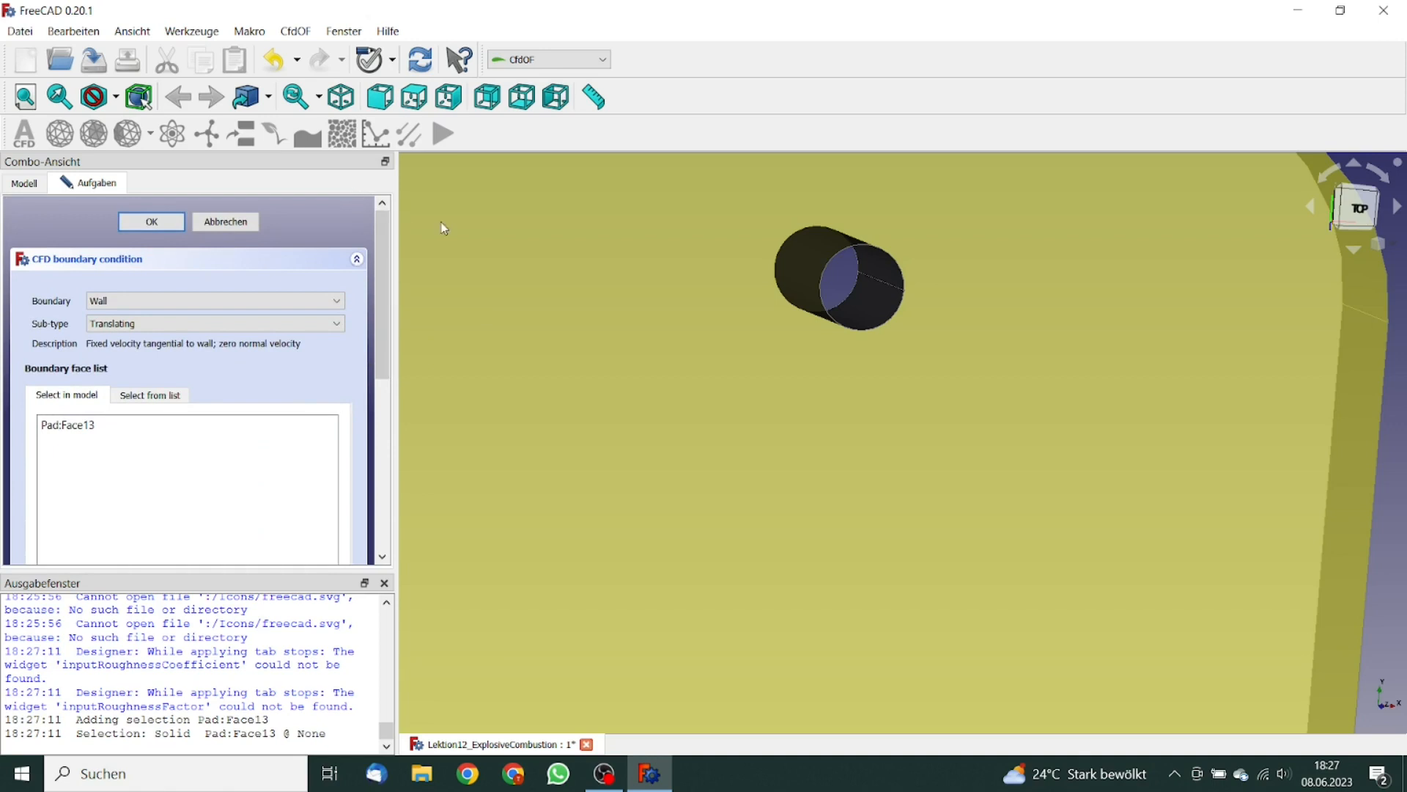
click(152, 223)
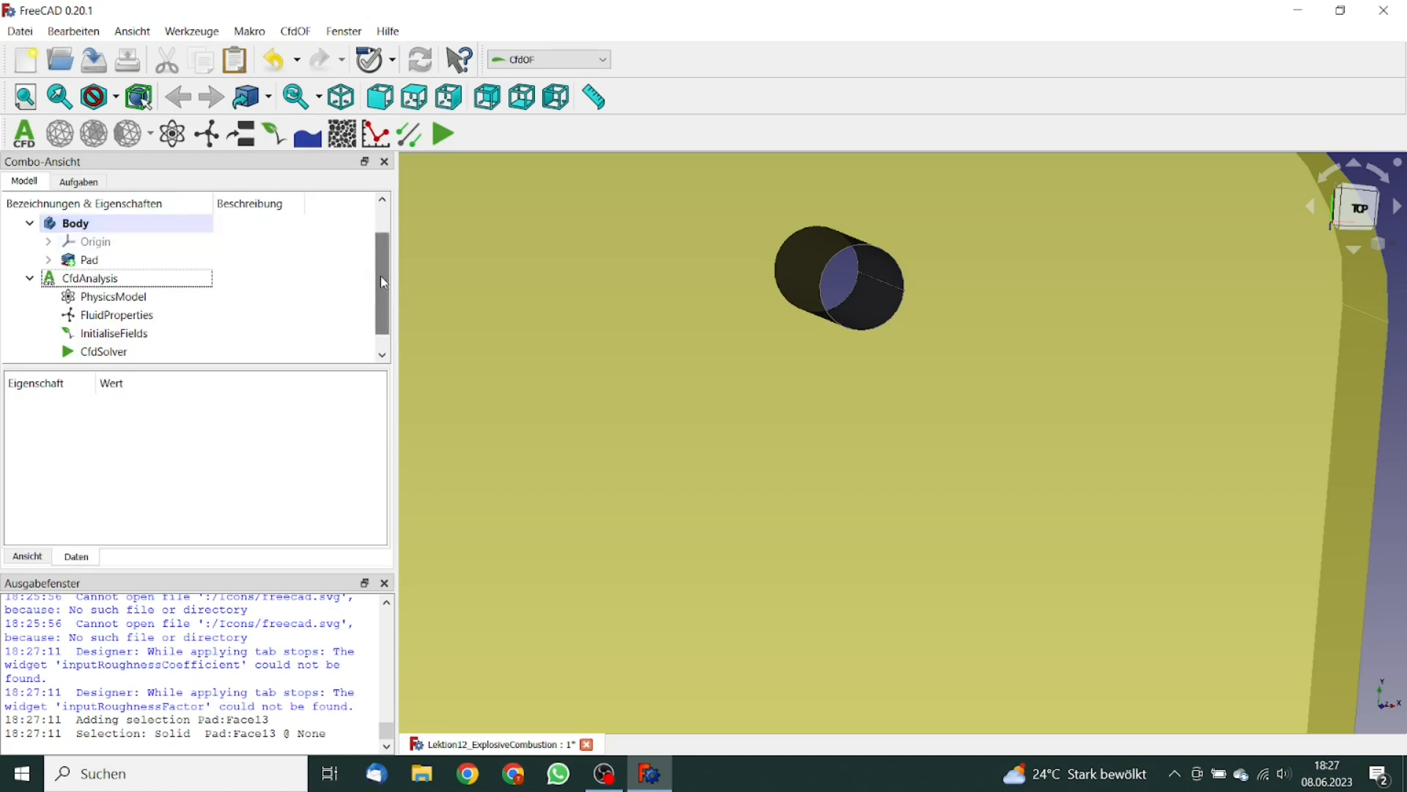
click(97, 354)
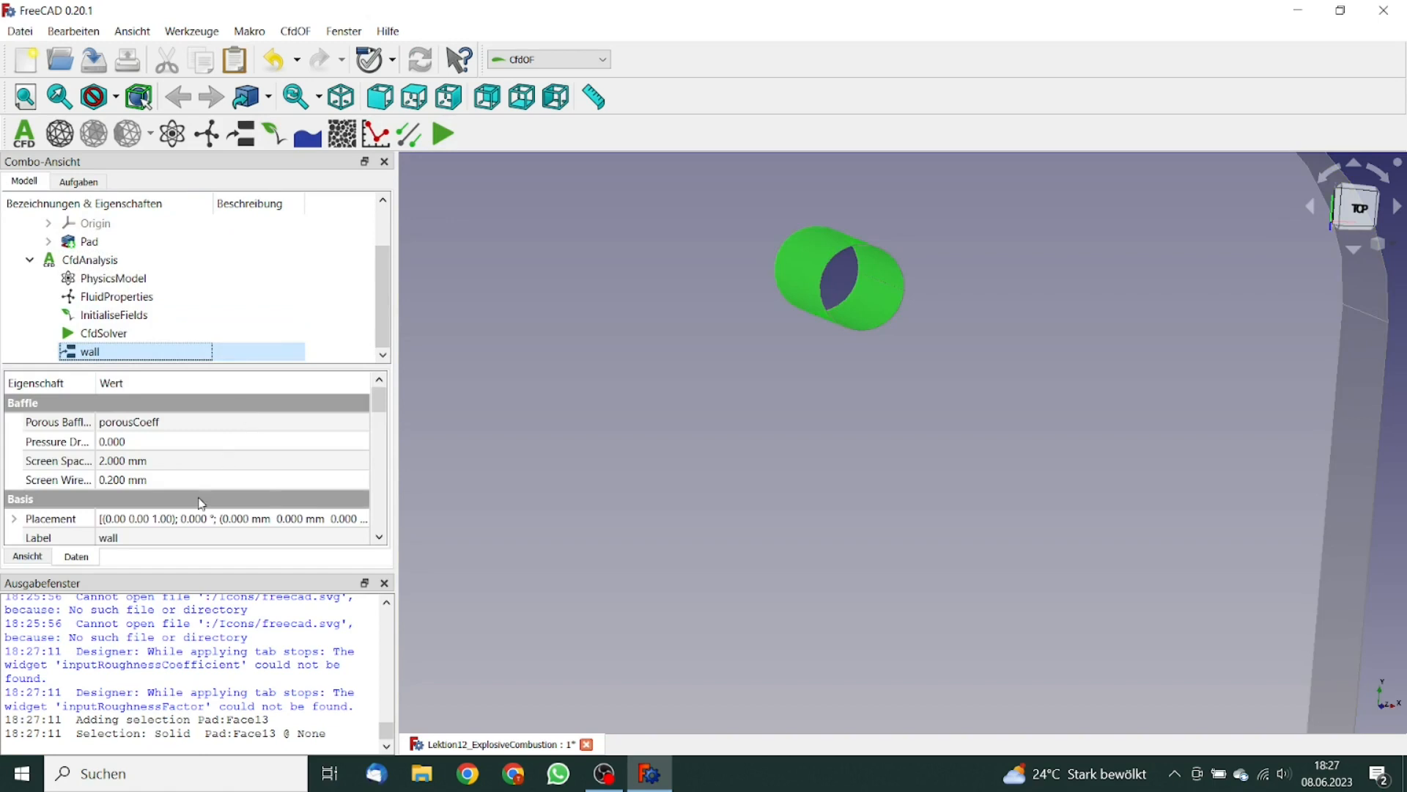
Change the label of the translating wall boundary condition to sparc.
click(145, 537)
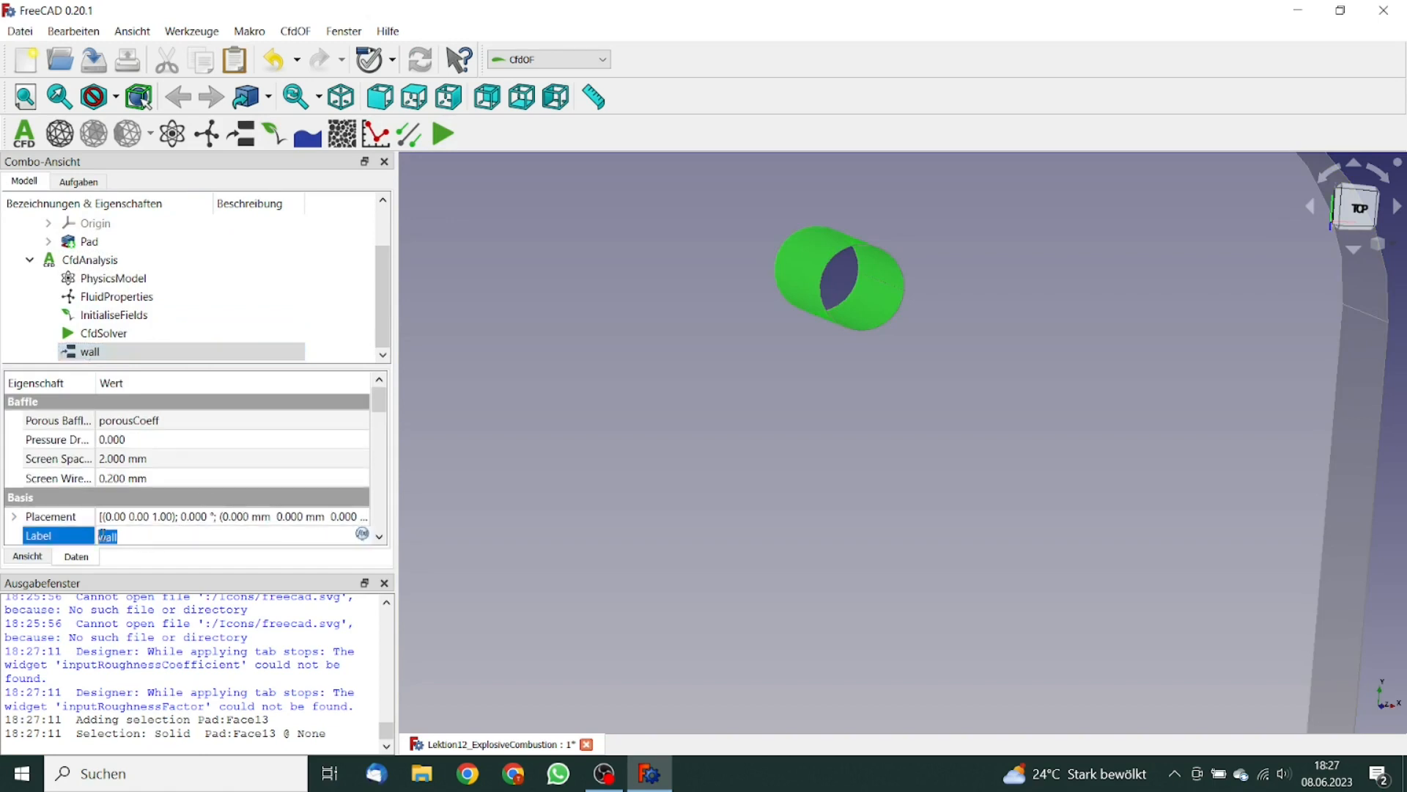
text(sparc)
key(Return)
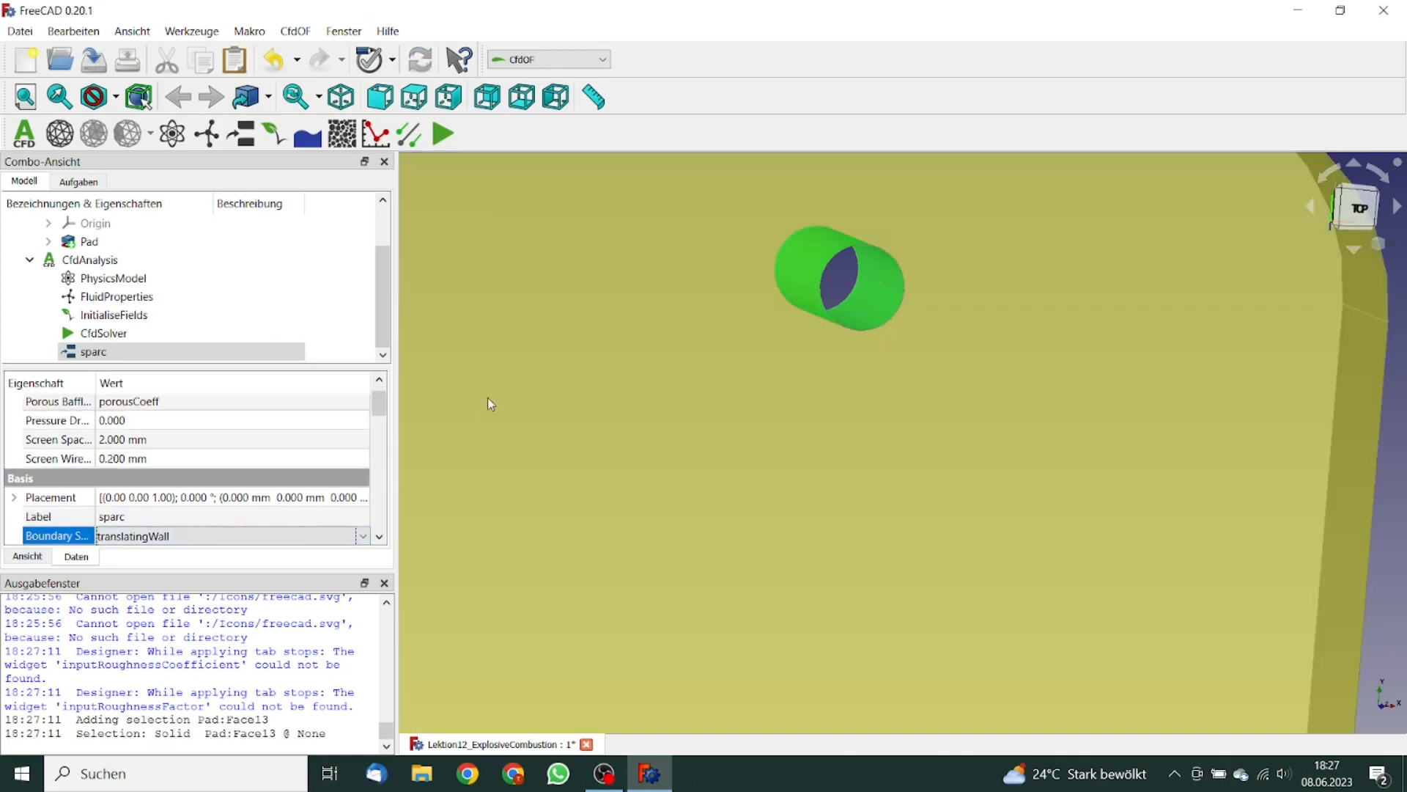
Add an Open boundary condition with the Ambient pressure sub-type to the end face of the plate's protruding rectangular tab.
middle_drag(743, 336, 745, 388)
middle_drag(813, 431, 822, 358)
middle_drag(851, 653, 857, 554)
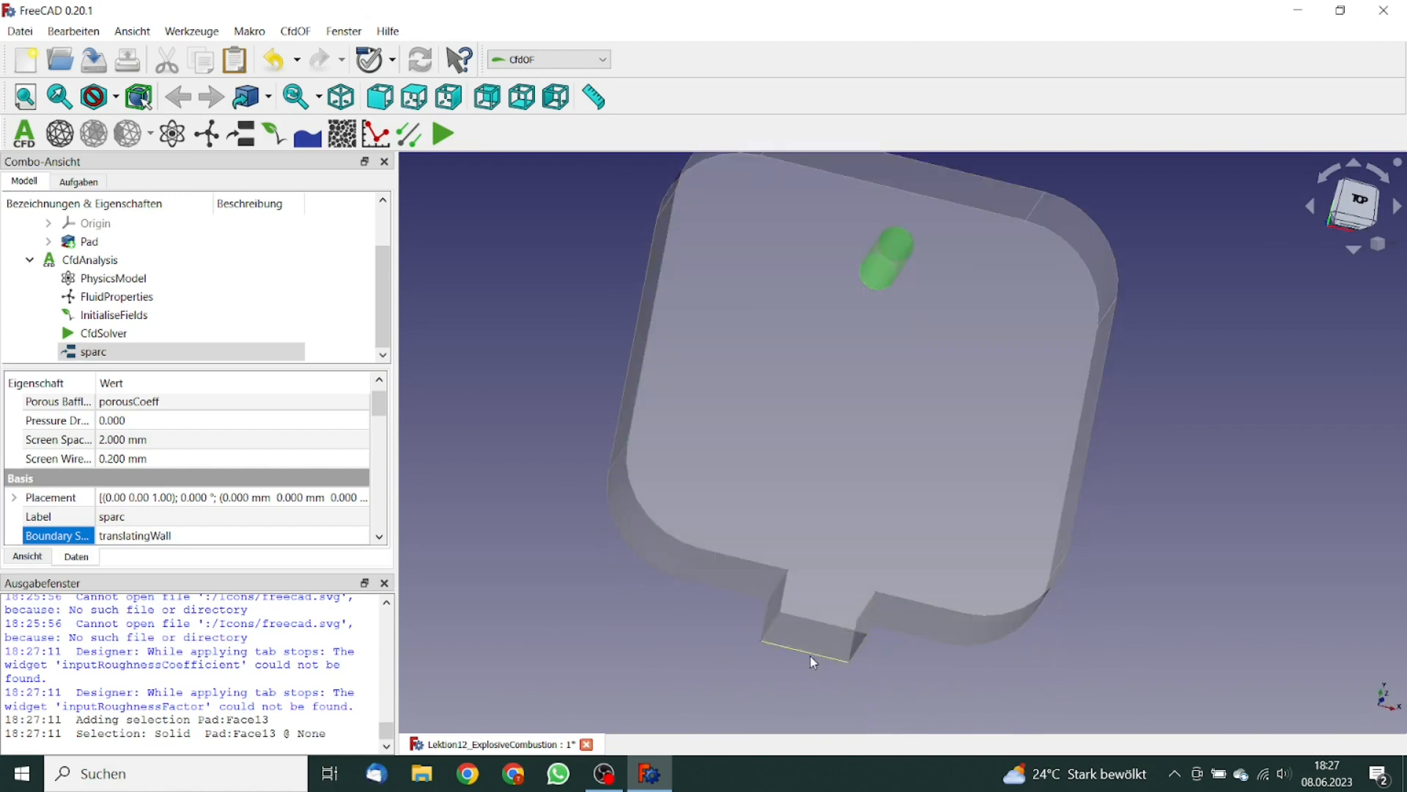
click(821, 644)
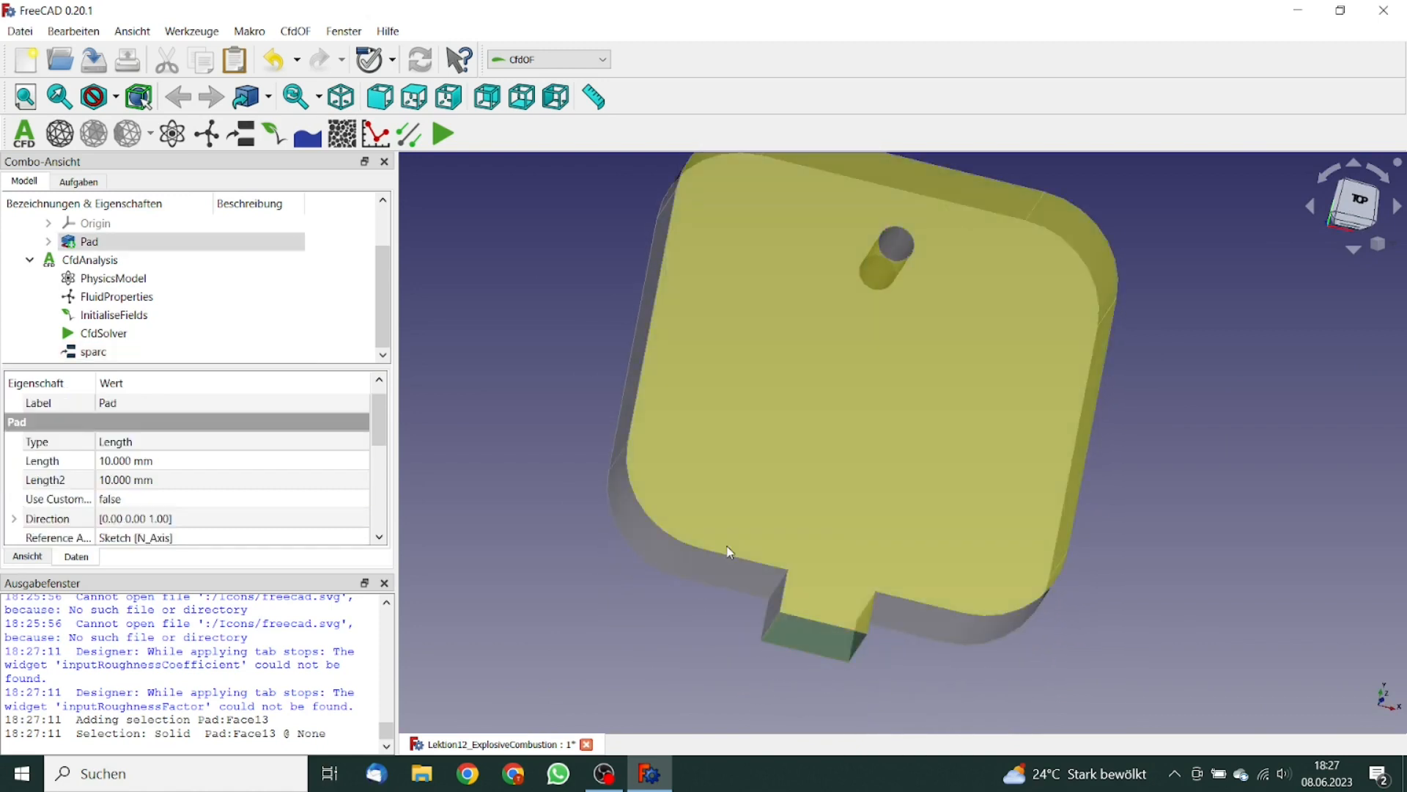
click(245, 136)
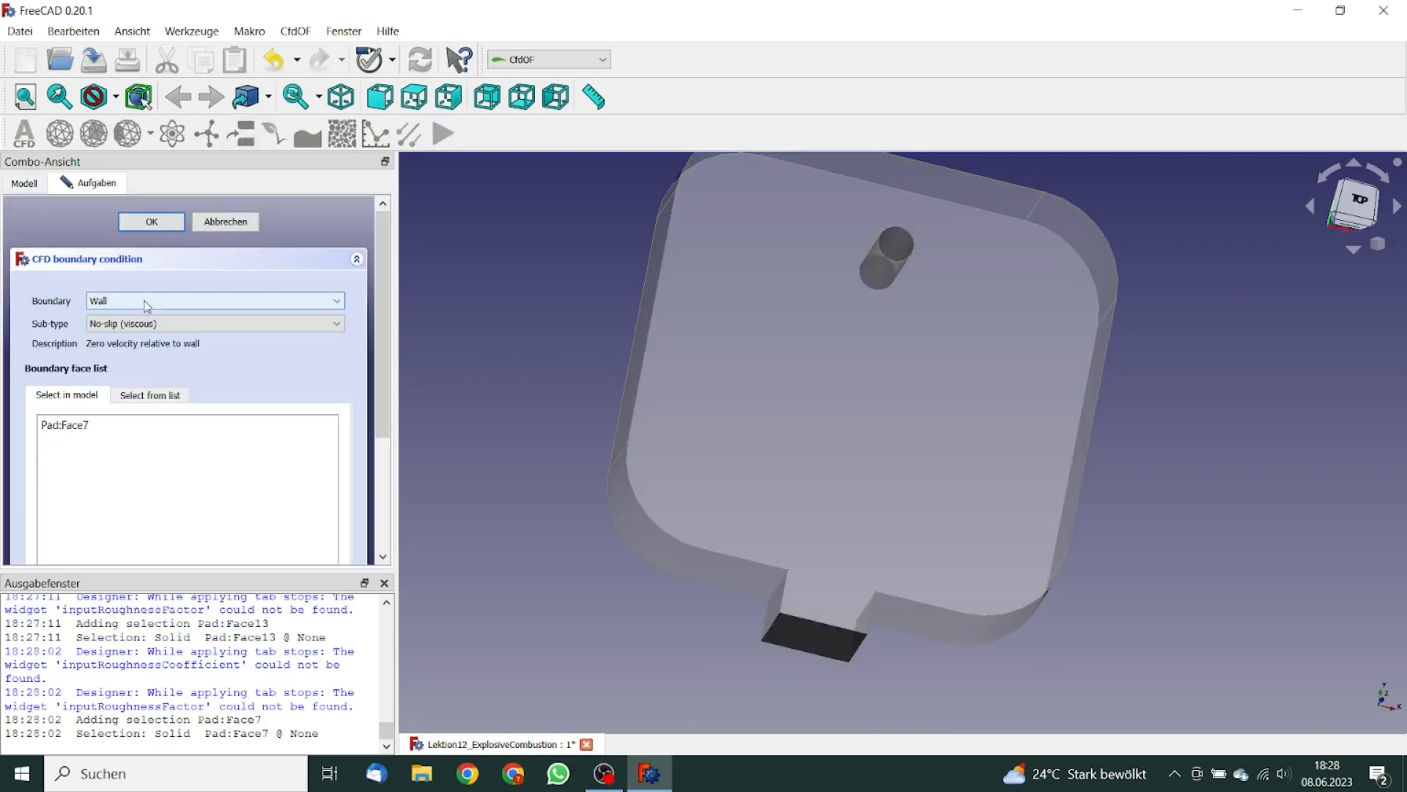
click(147, 302)
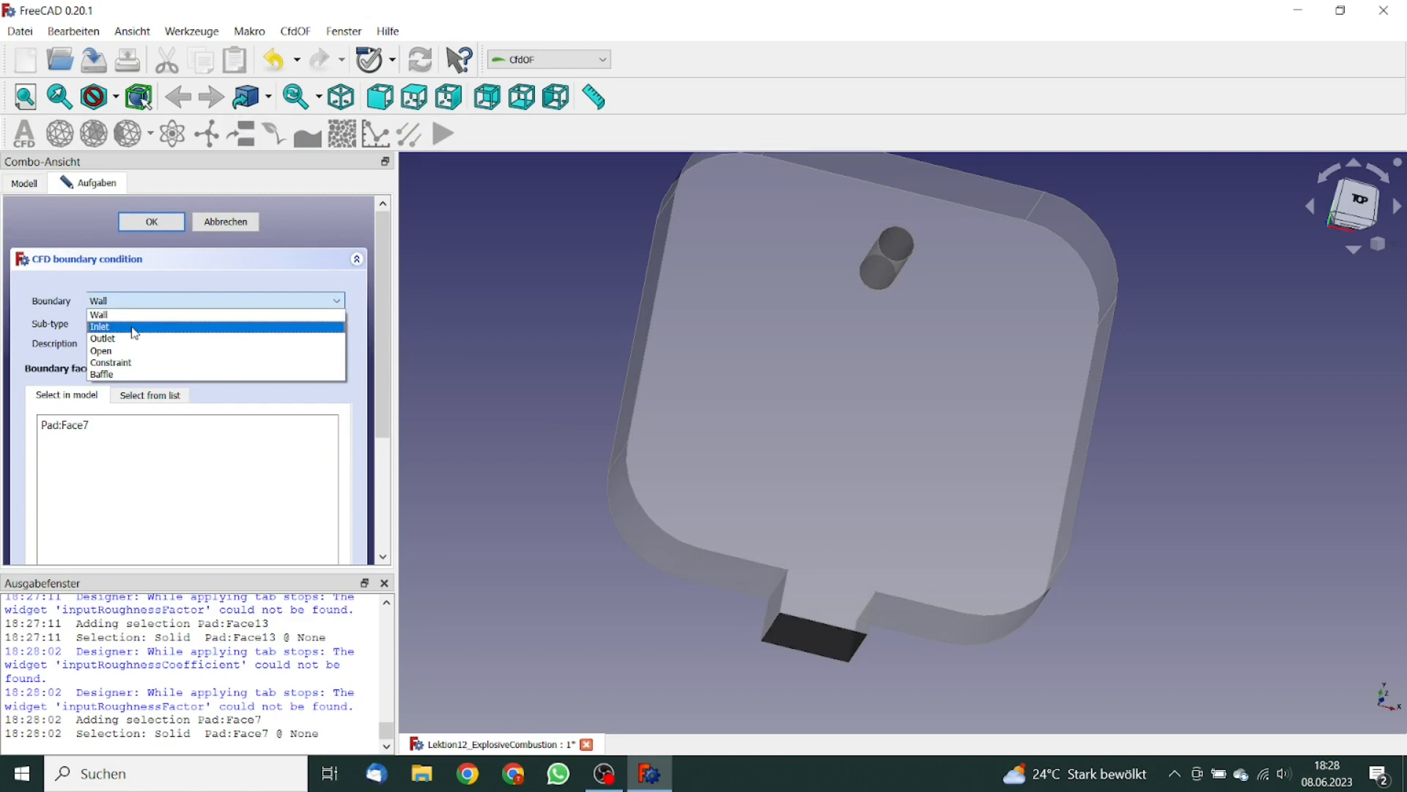
click(129, 352)
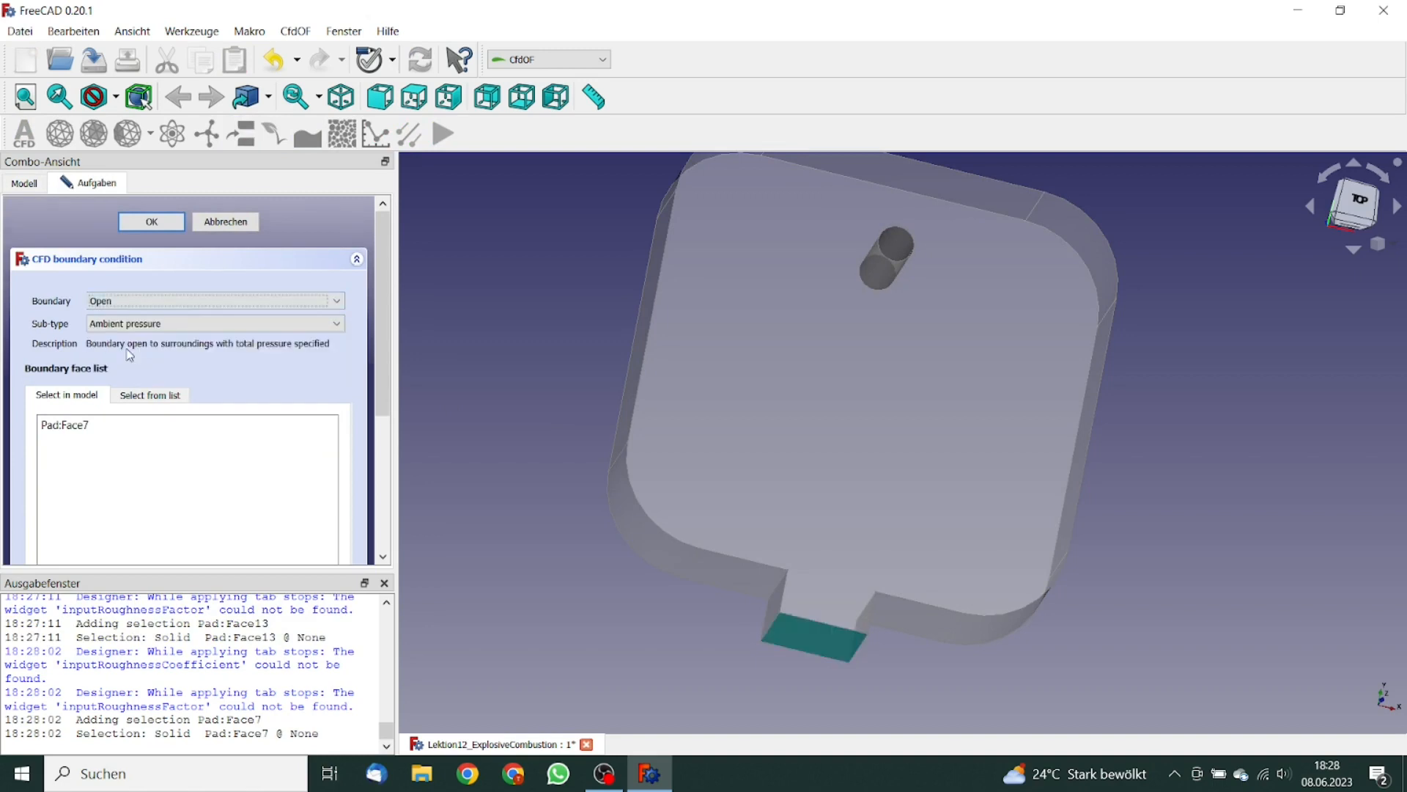
drag(376, 317, 377, 463)
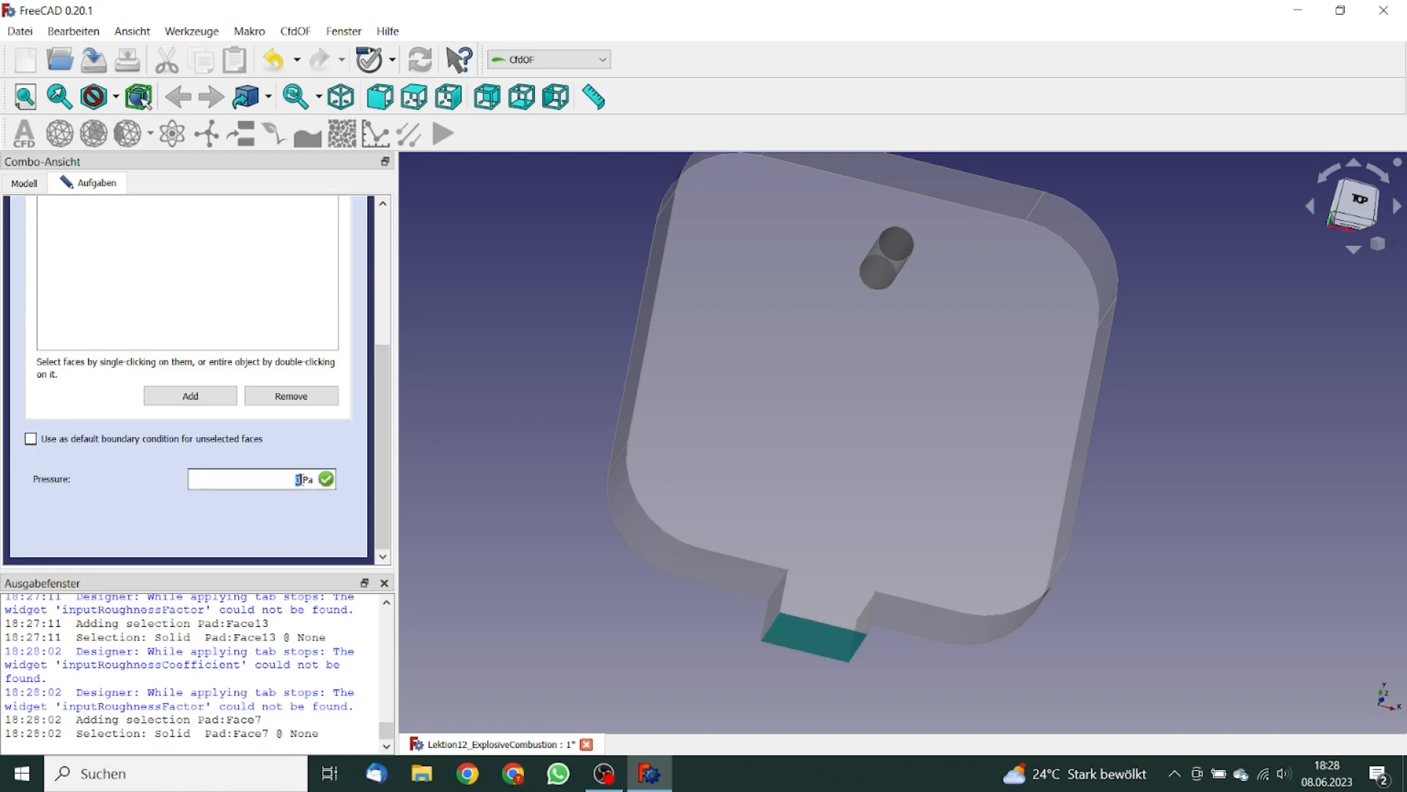
scroll(300, 478, up, 3)
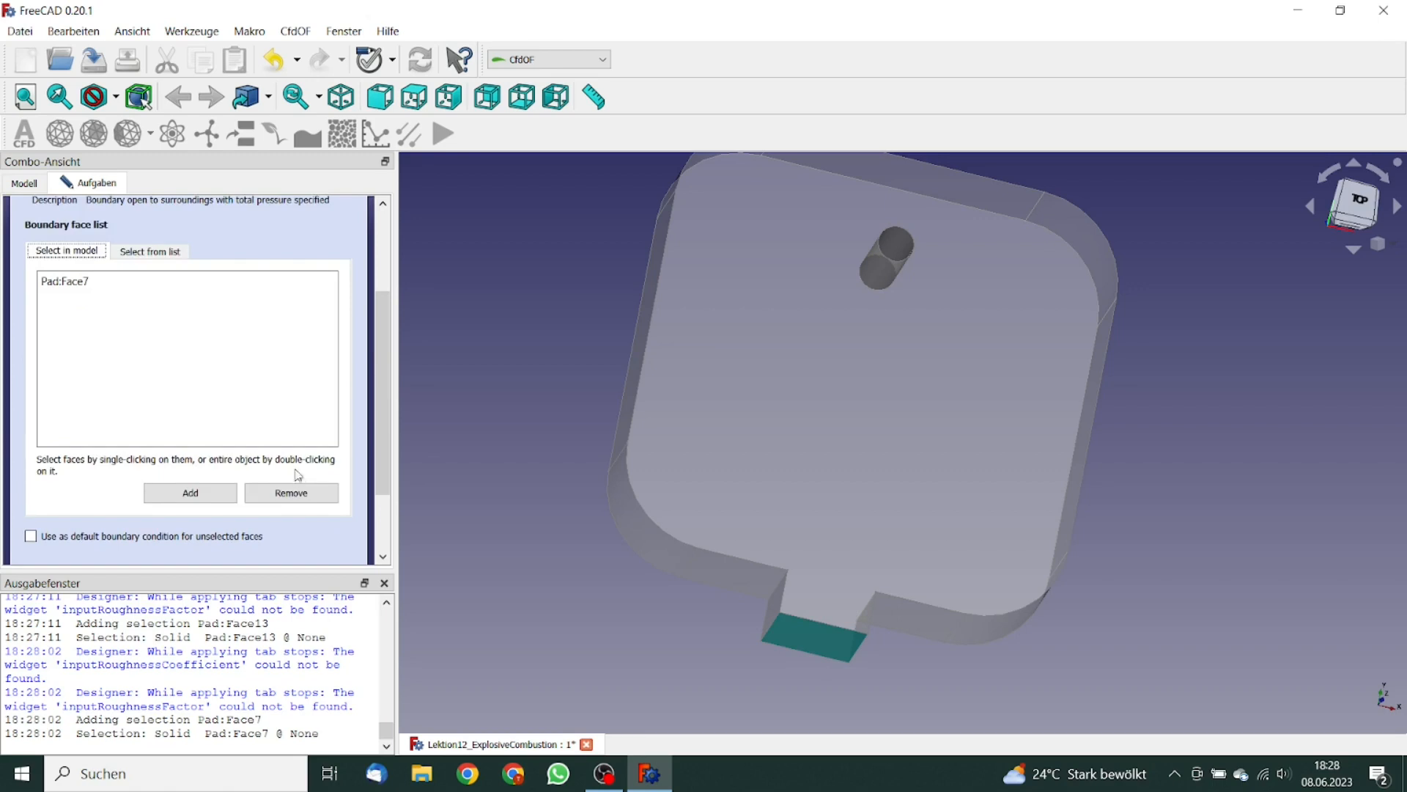
drag(384, 352, 383, 295)
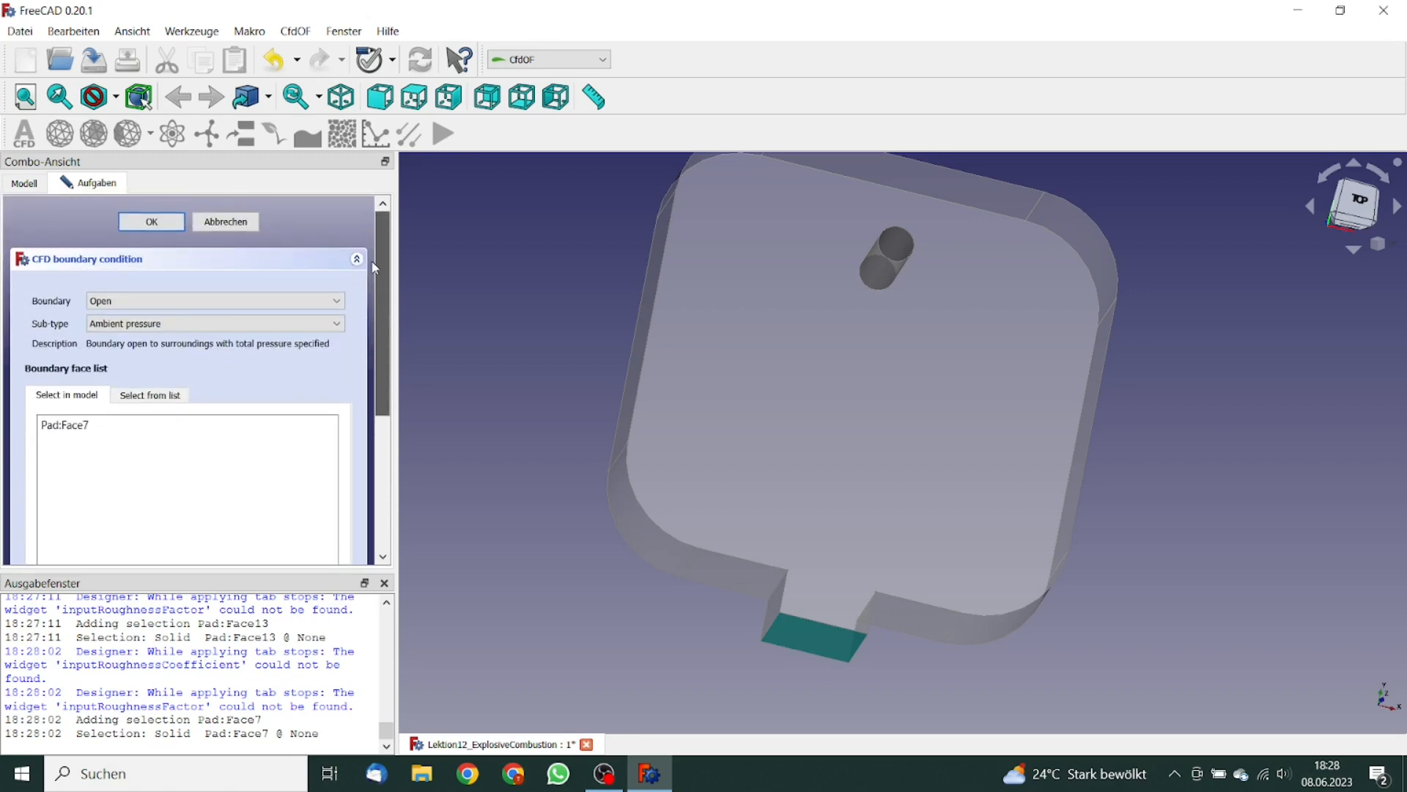
click(159, 225)
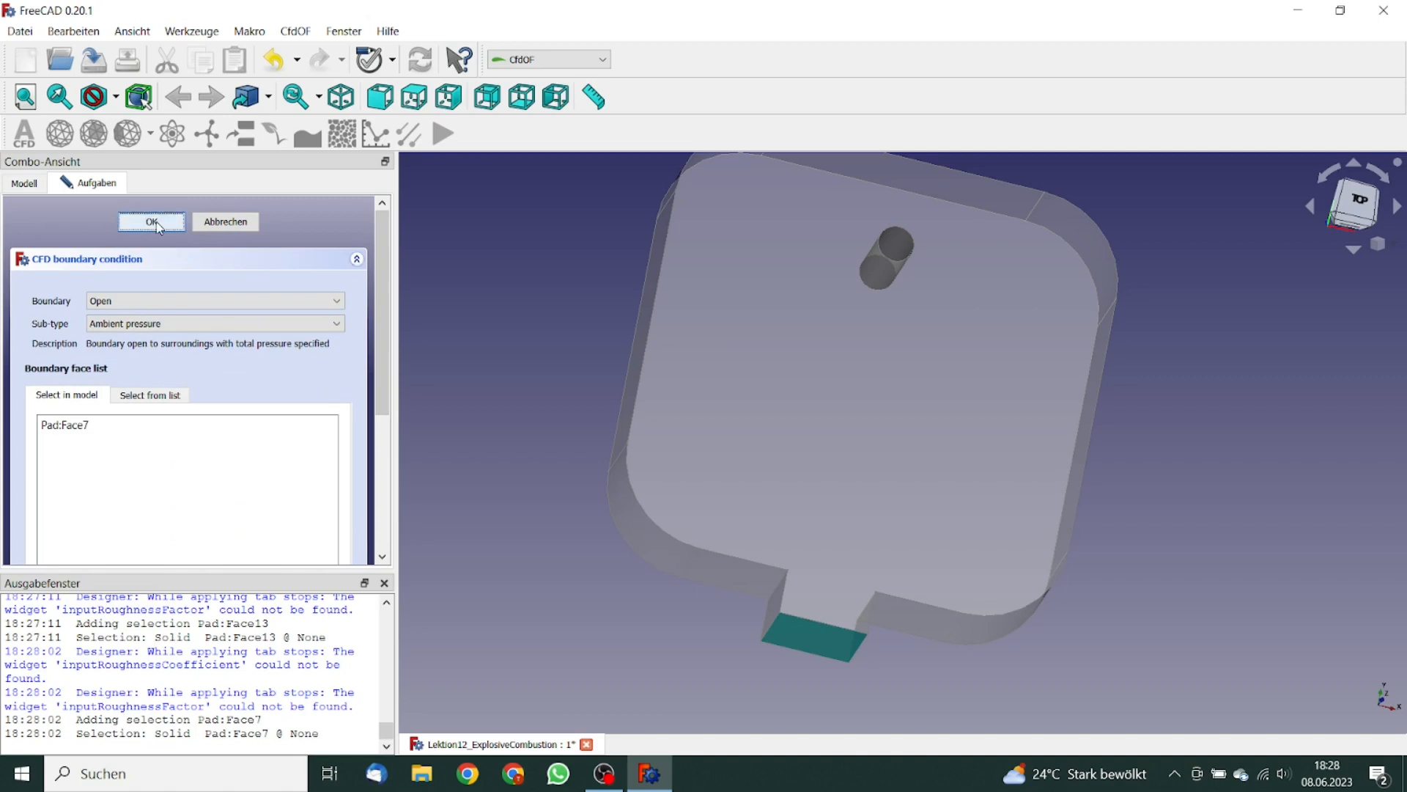
Change the label of the open boundary condition to outlet.
click(1356, 202)
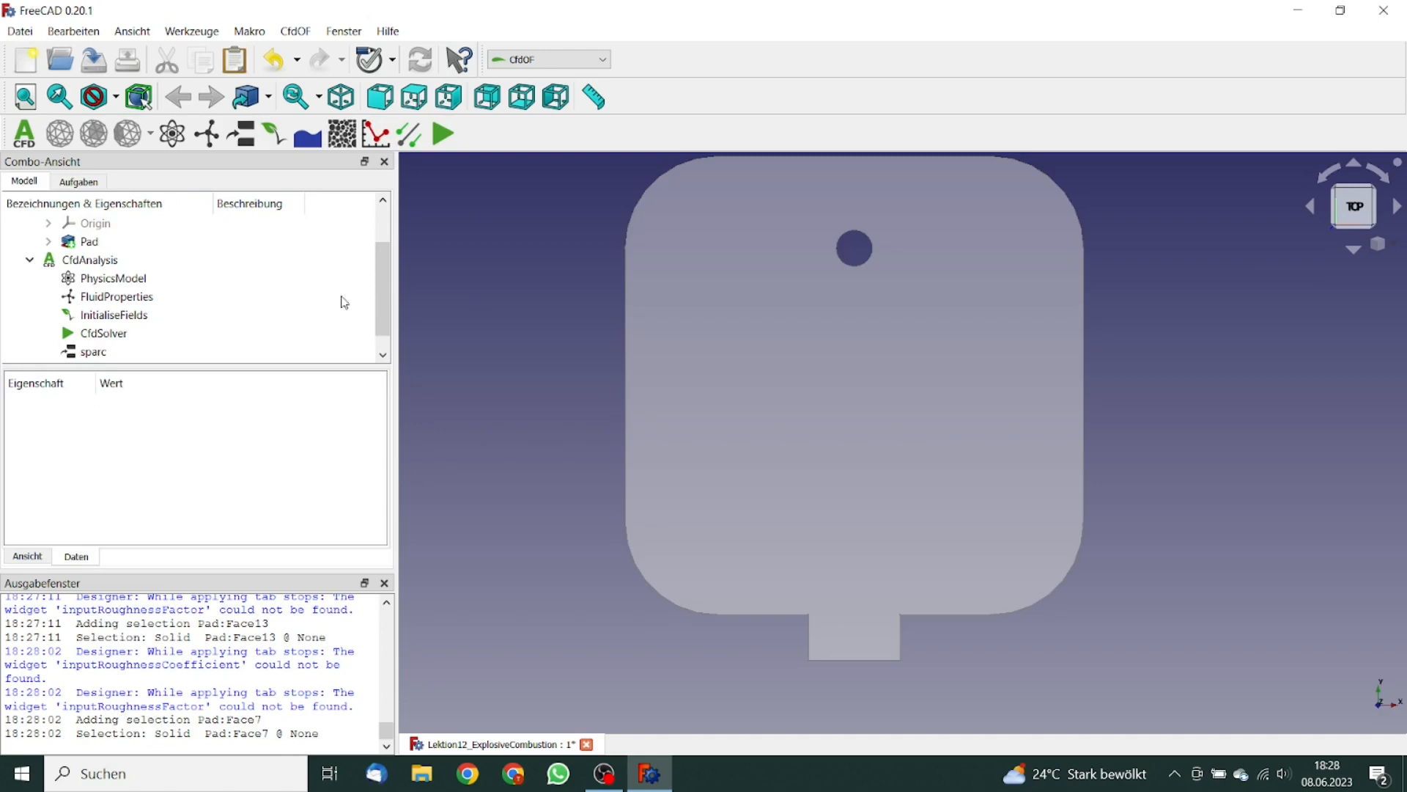
scroll(385, 293, down, 1)
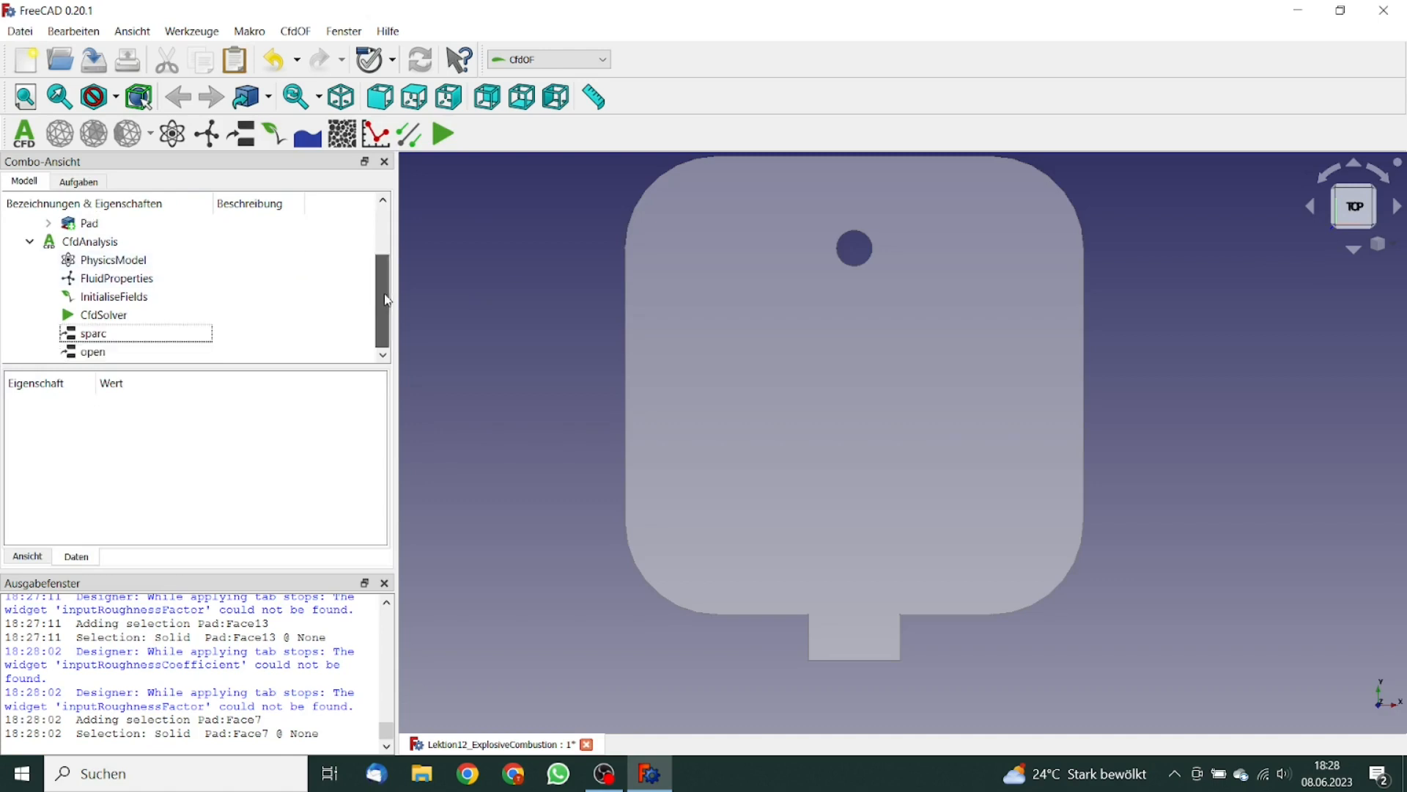
click(102, 357)
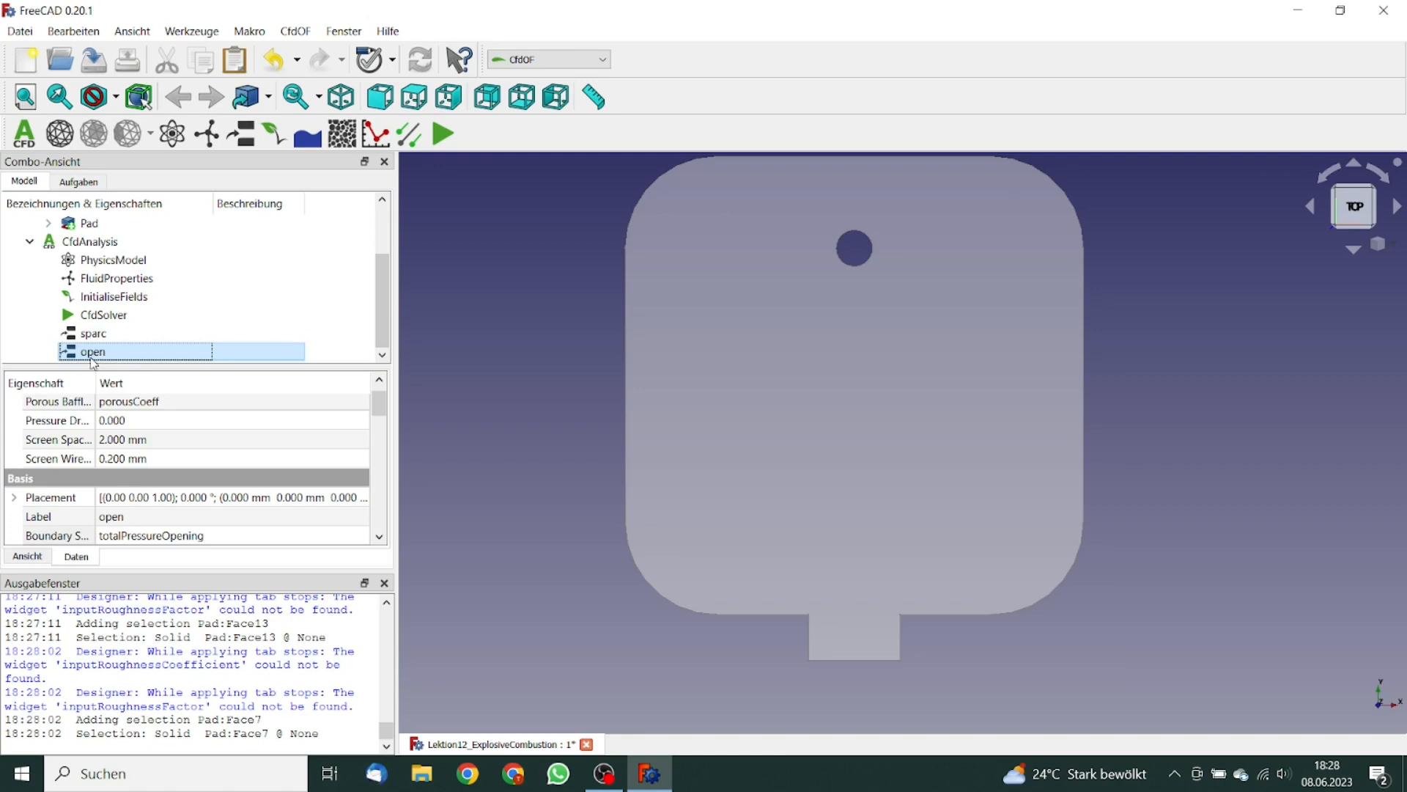
click(126, 517)
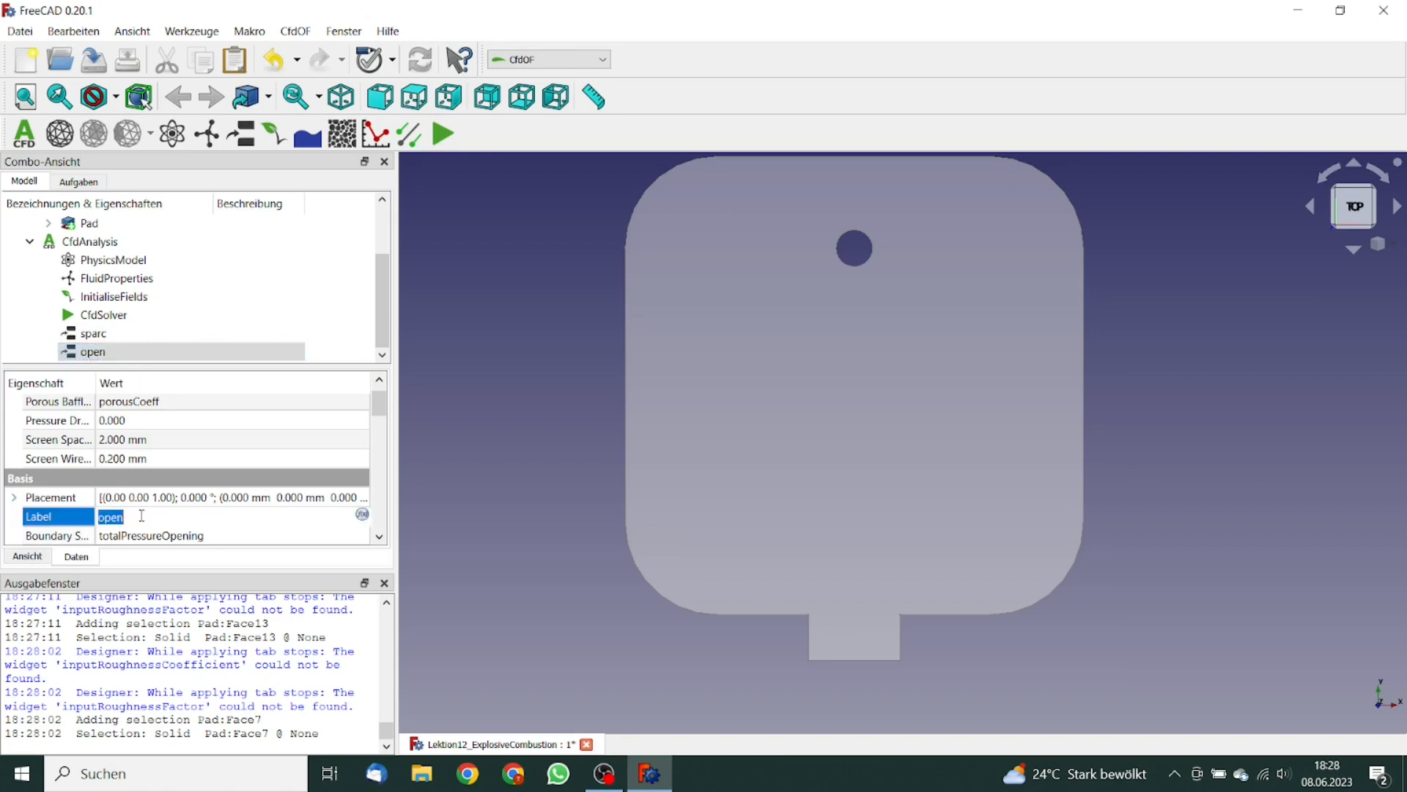
text(outlet)
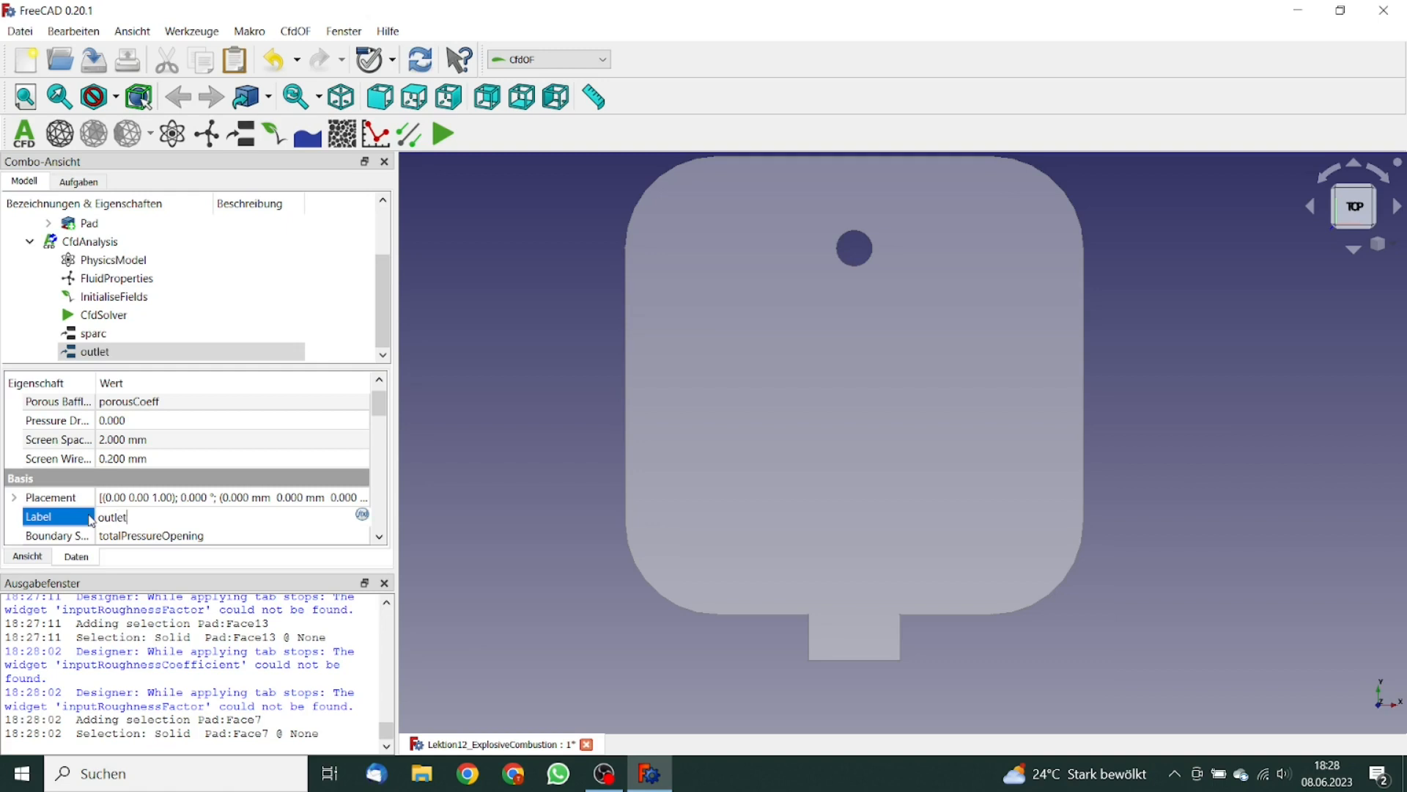
key(Tab)
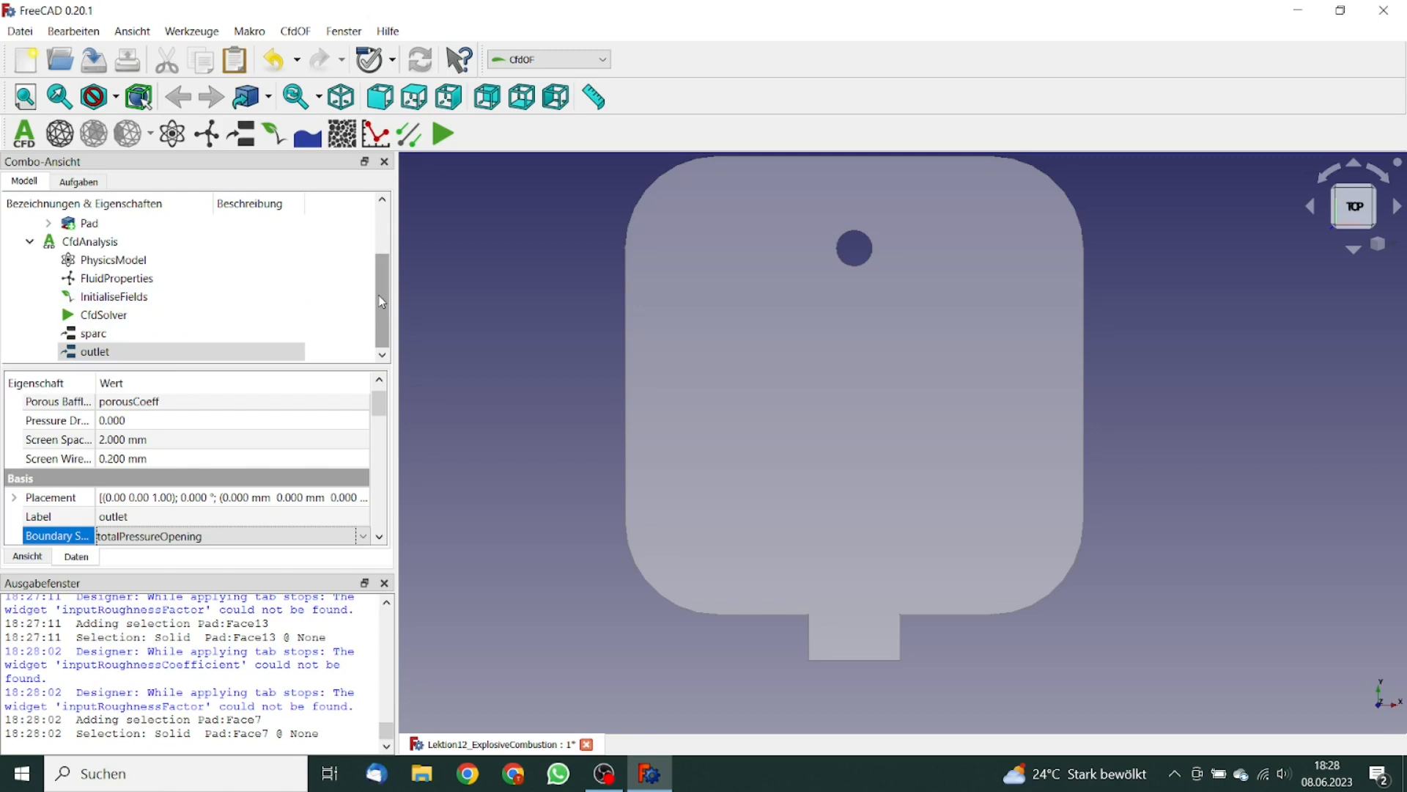
Create a CFD mesh from the Pad using cfMesh with a base element size of 1.5 mm.
click(121, 247)
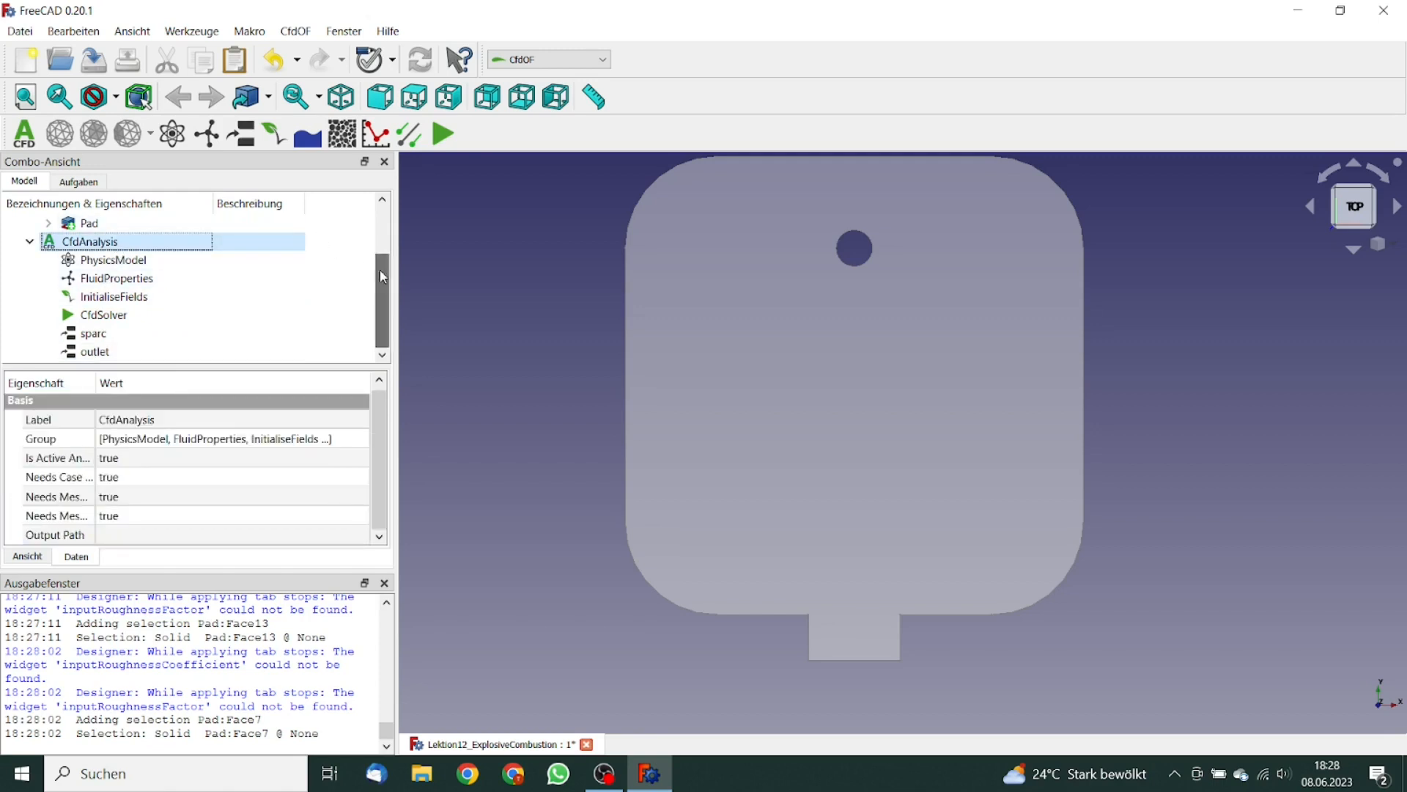
drag(383, 277, 382, 255)
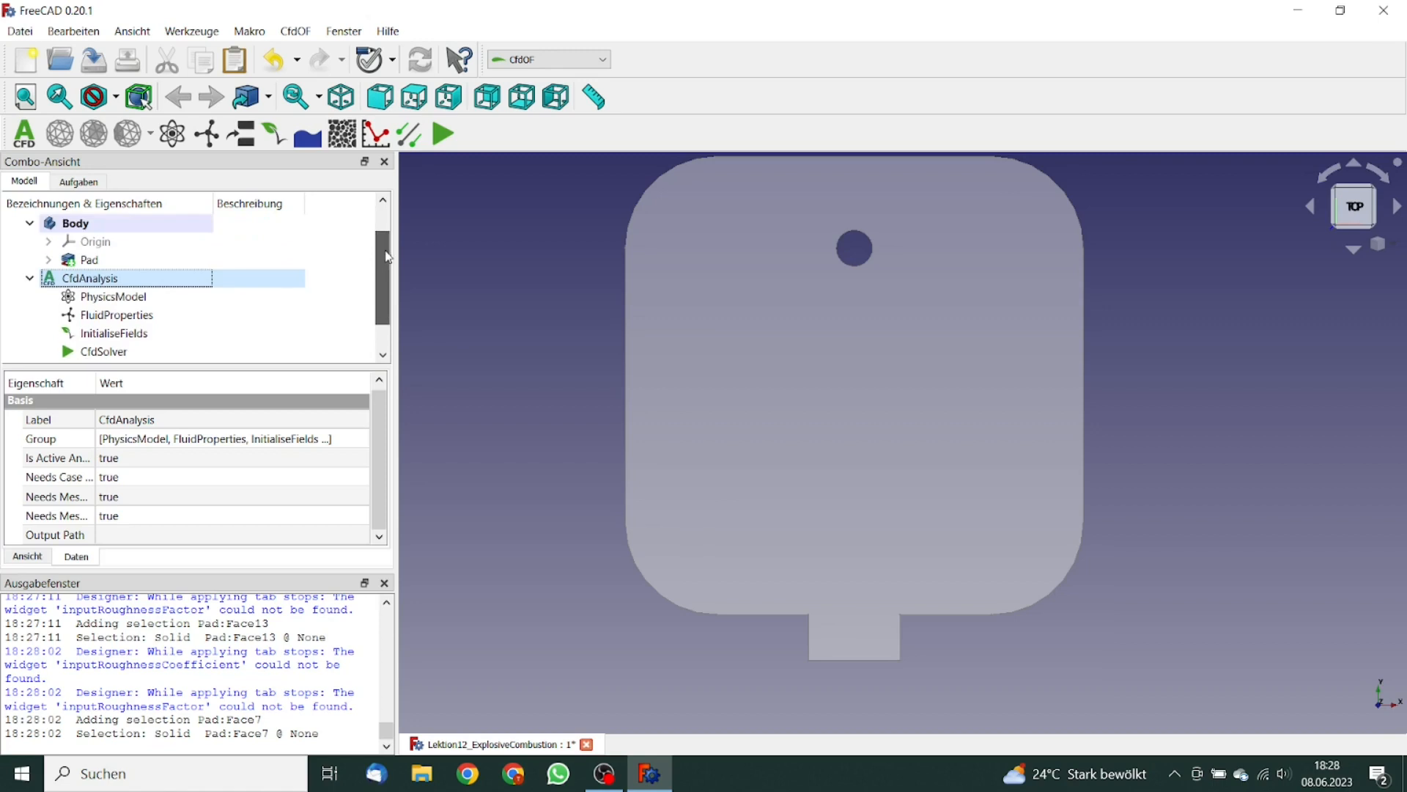
click(89, 260)
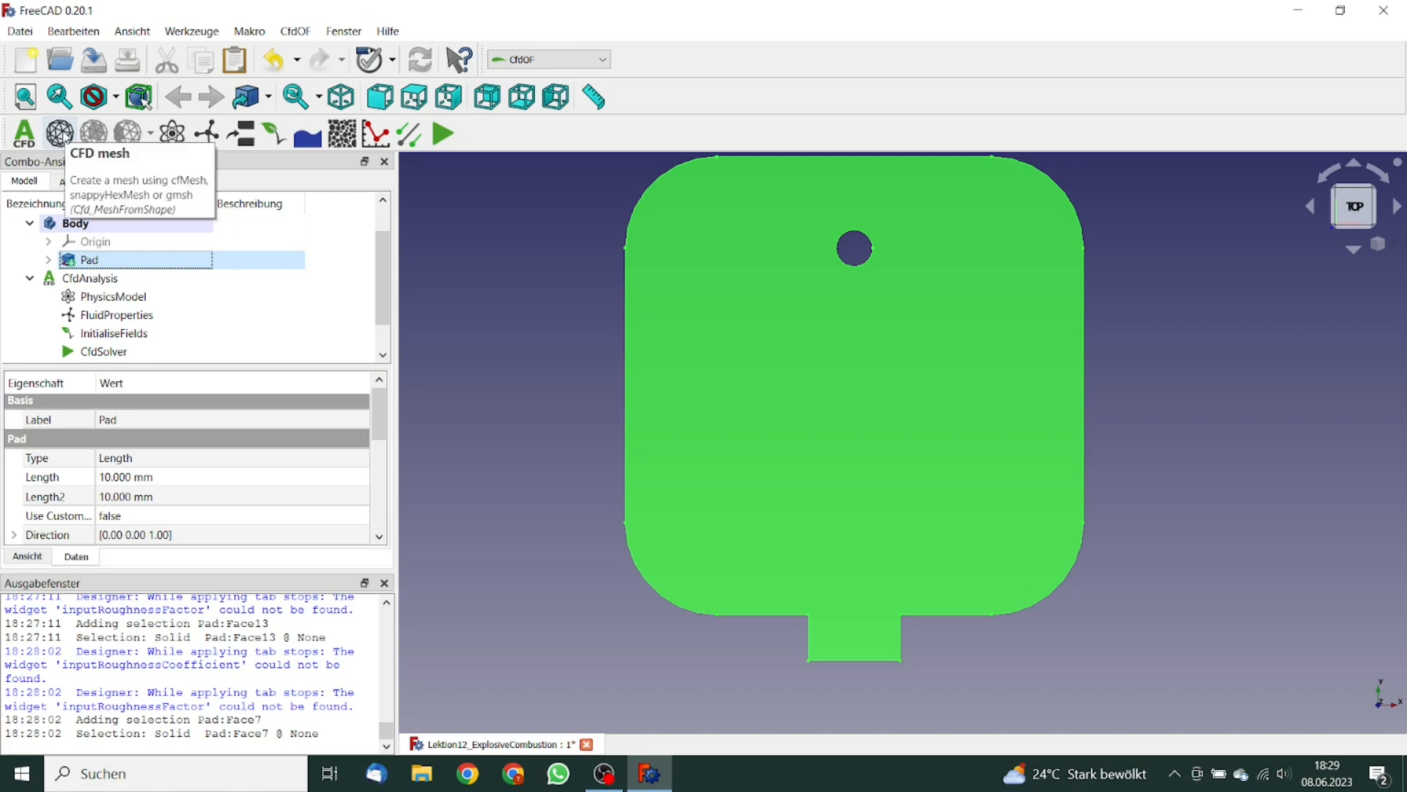
click(60, 133)
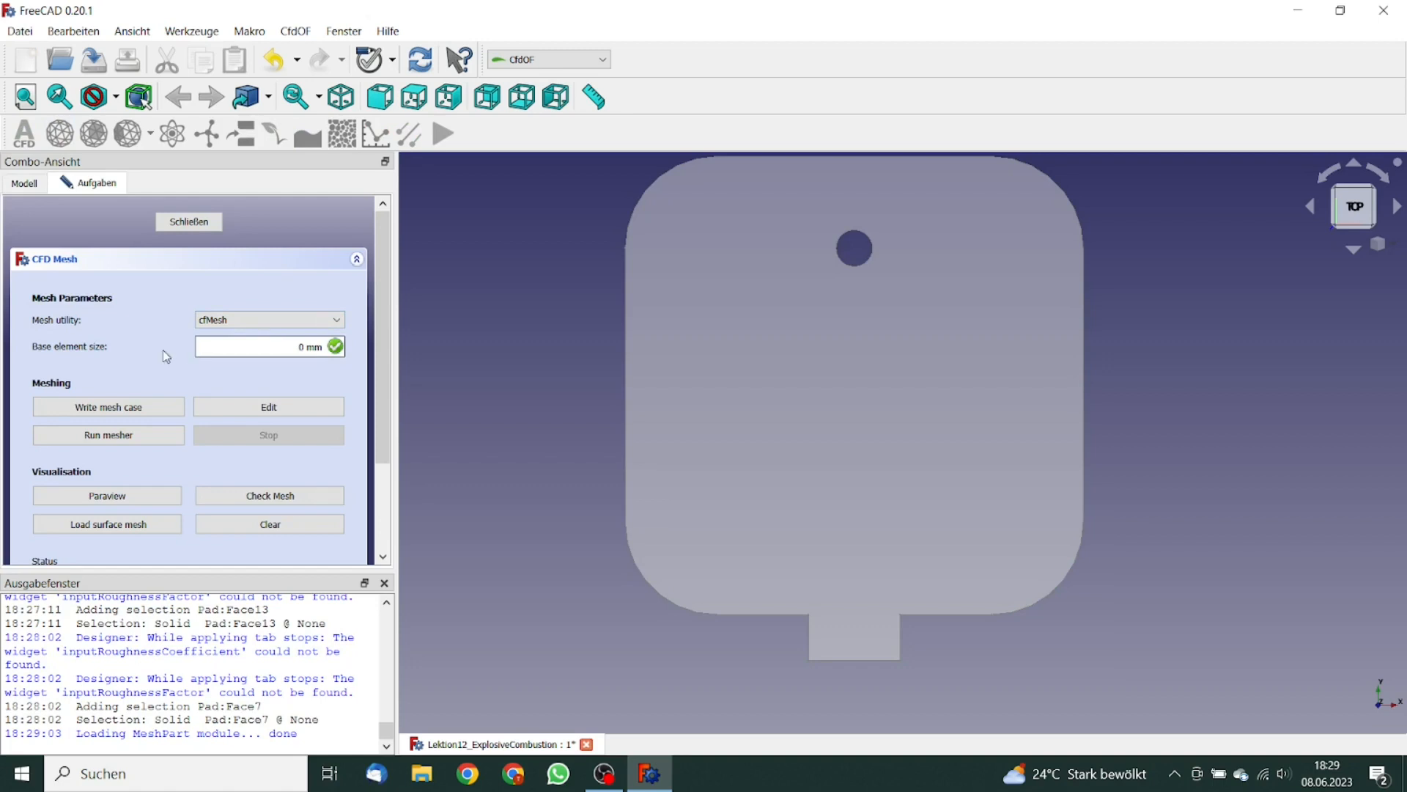
double_click(301, 346)
click(302, 346)
text(1.5)
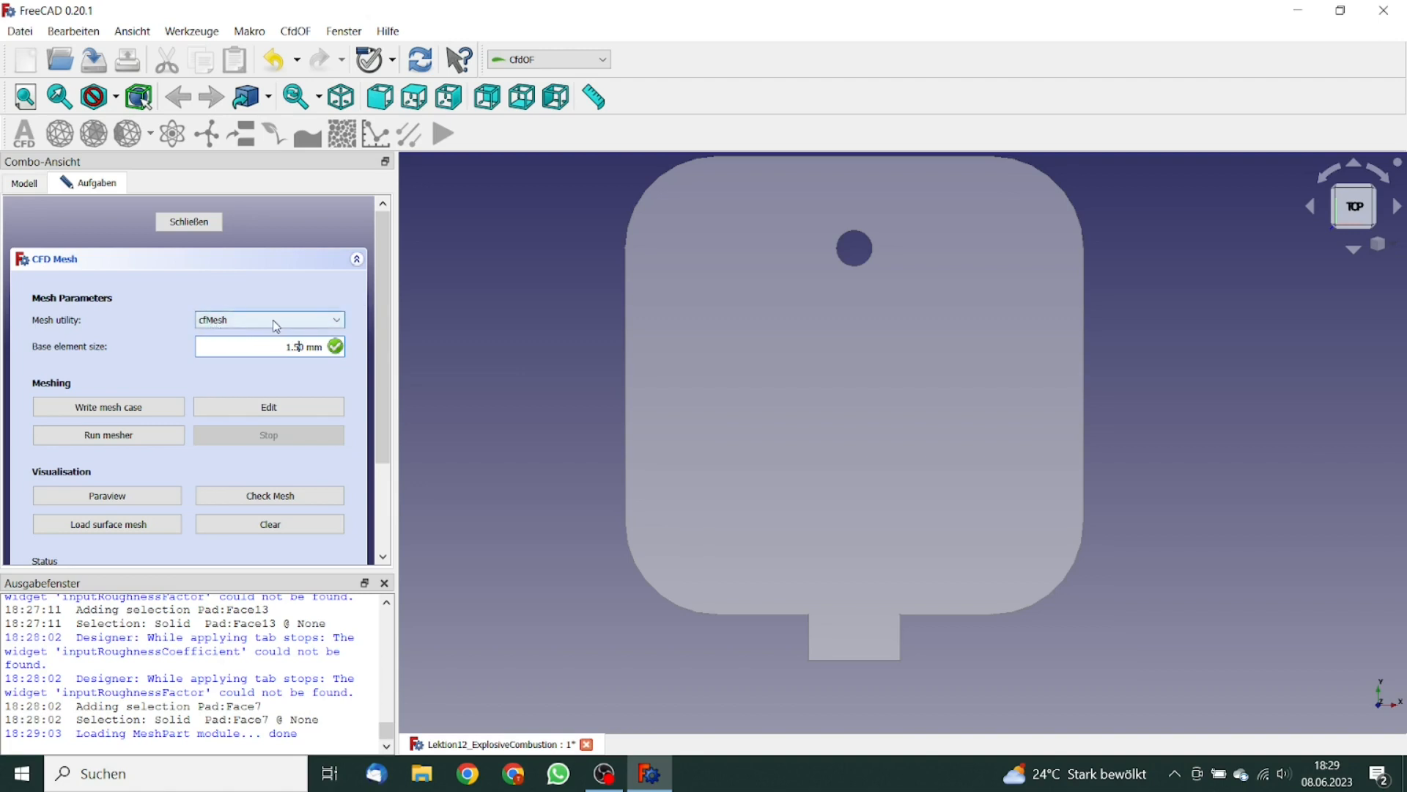
click(189, 222)
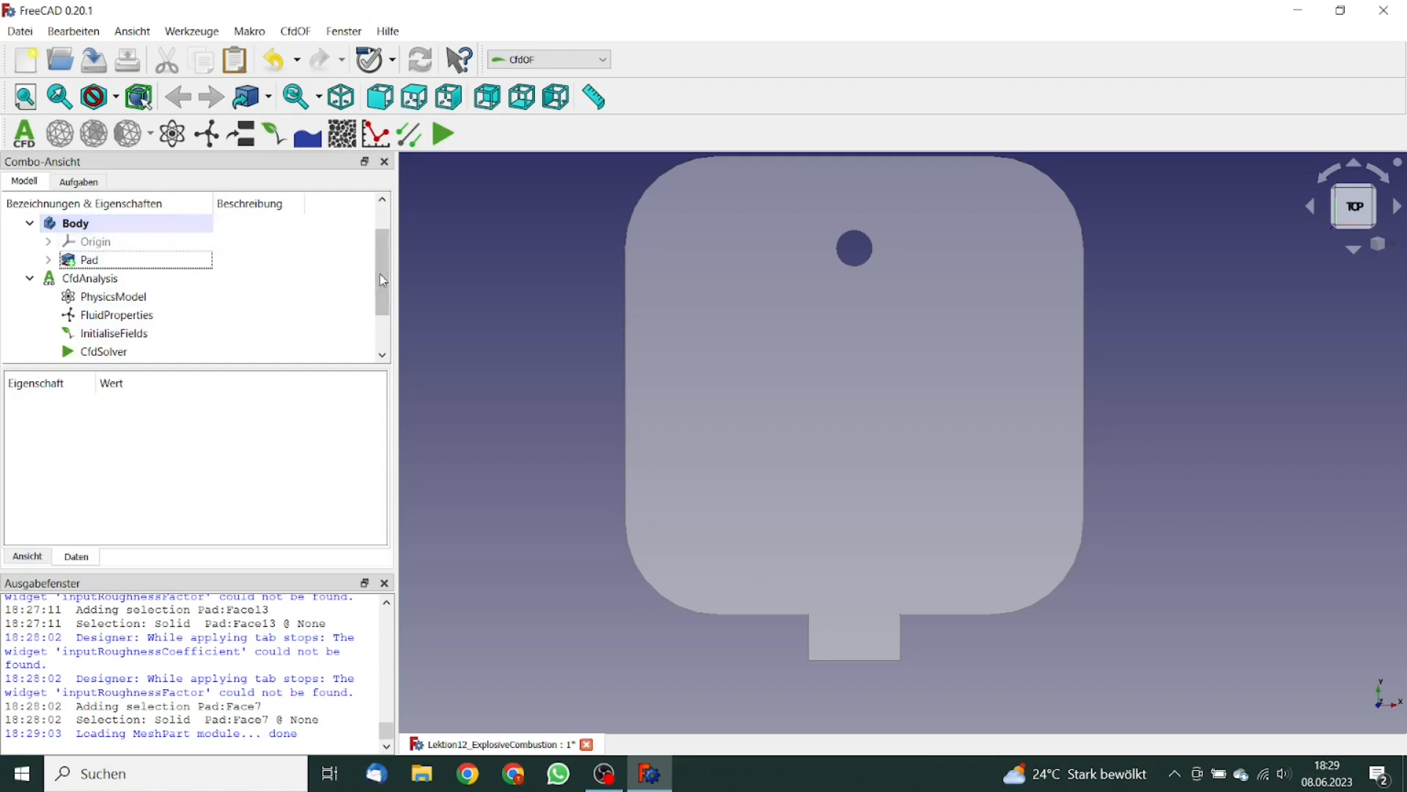
Add an Extrusion mesh refinement to Pad_Mesh as a 2D planar mesh, 1 mm thick, referencing the plate's large top face.
scroll(384, 280, down, 1)
click(122, 351)
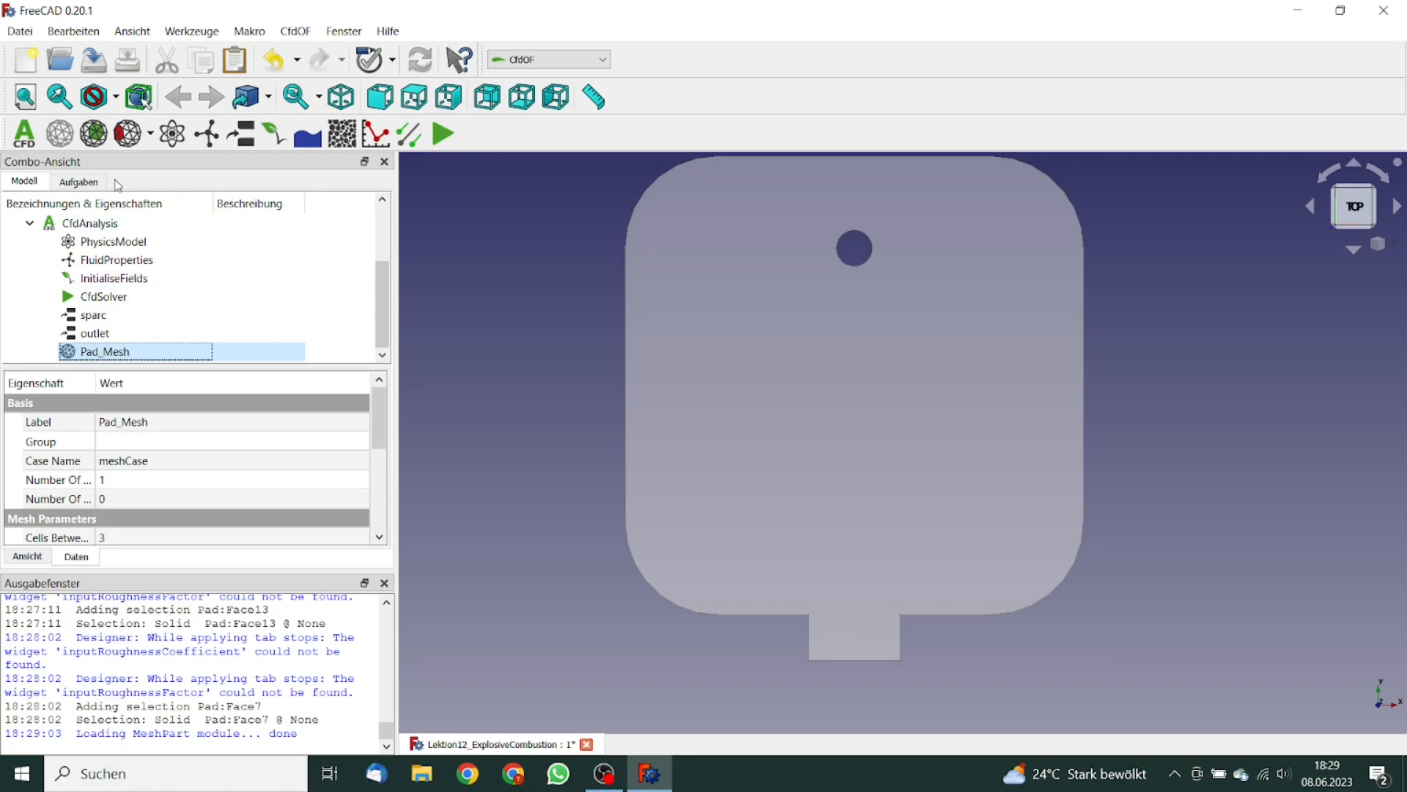
click(95, 133)
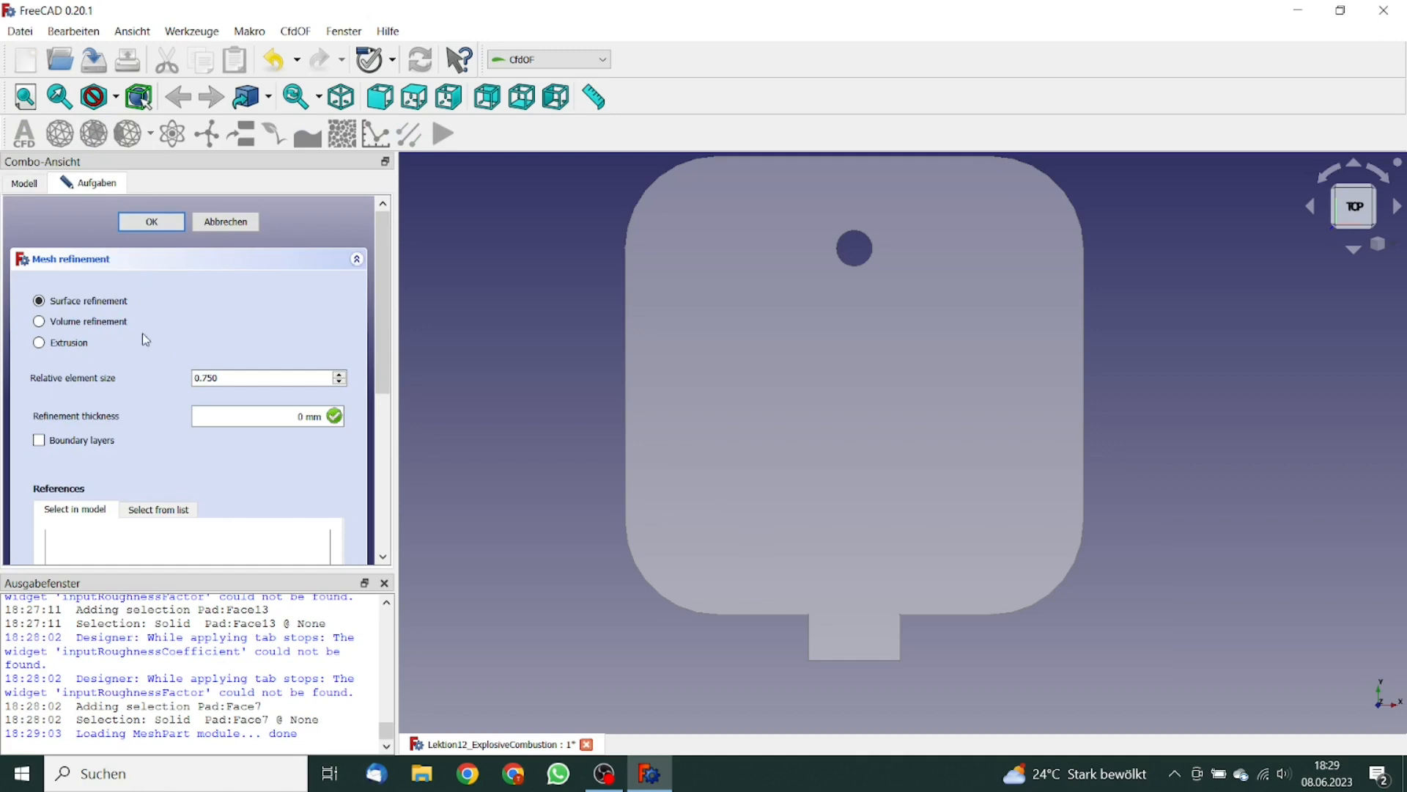
click(73, 342)
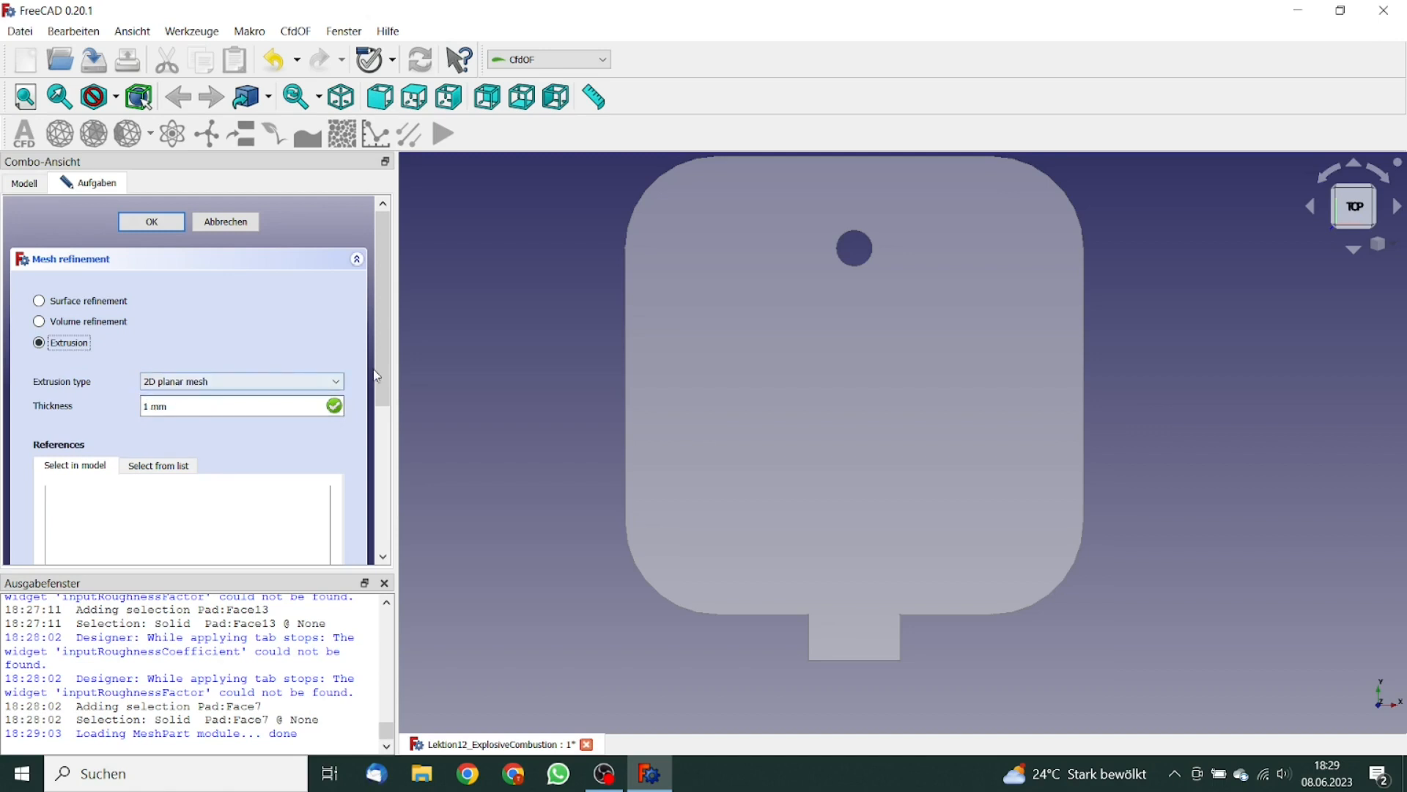
middle_drag(565, 369, 605, 375)
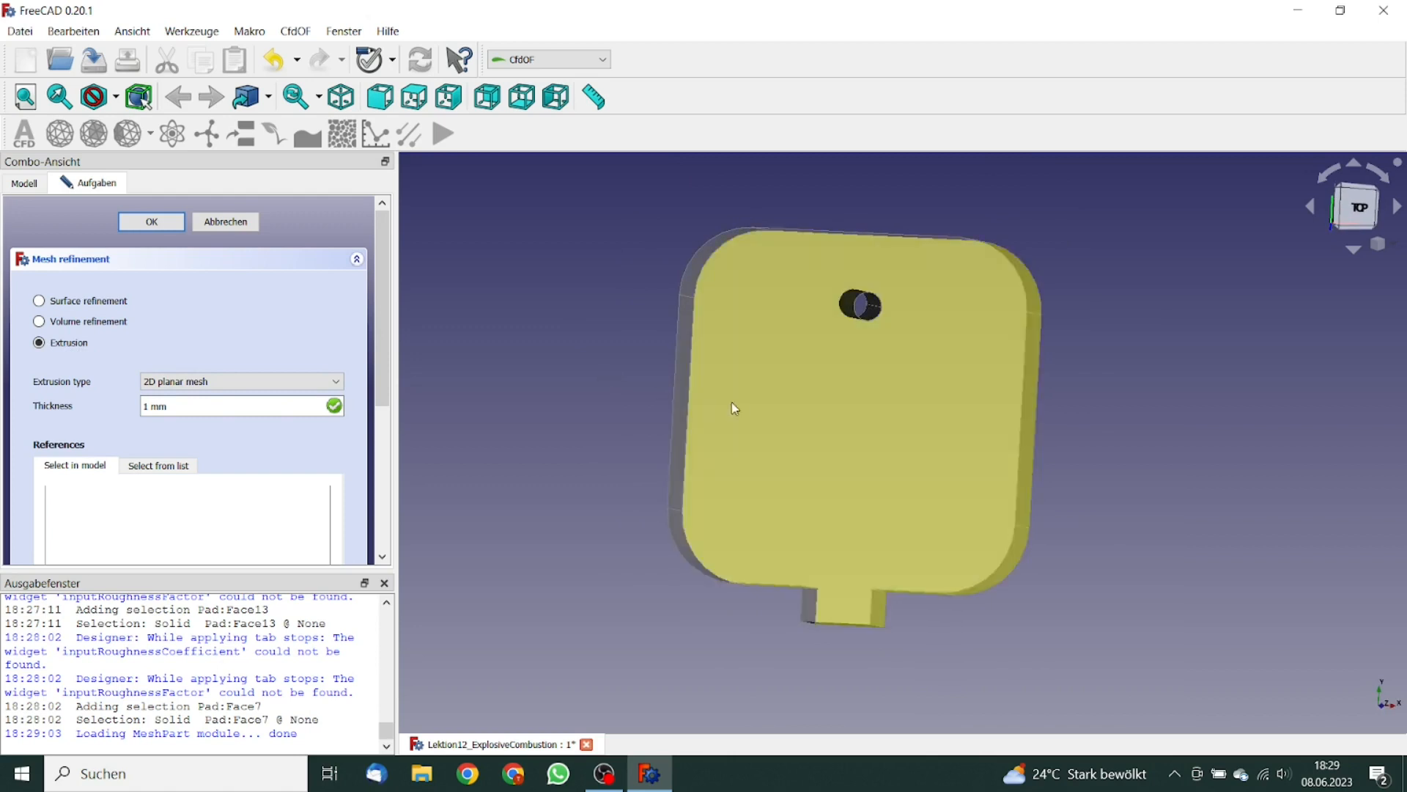
click(748, 411)
drag(387, 355, 383, 323)
click(196, 509)
click(158, 225)
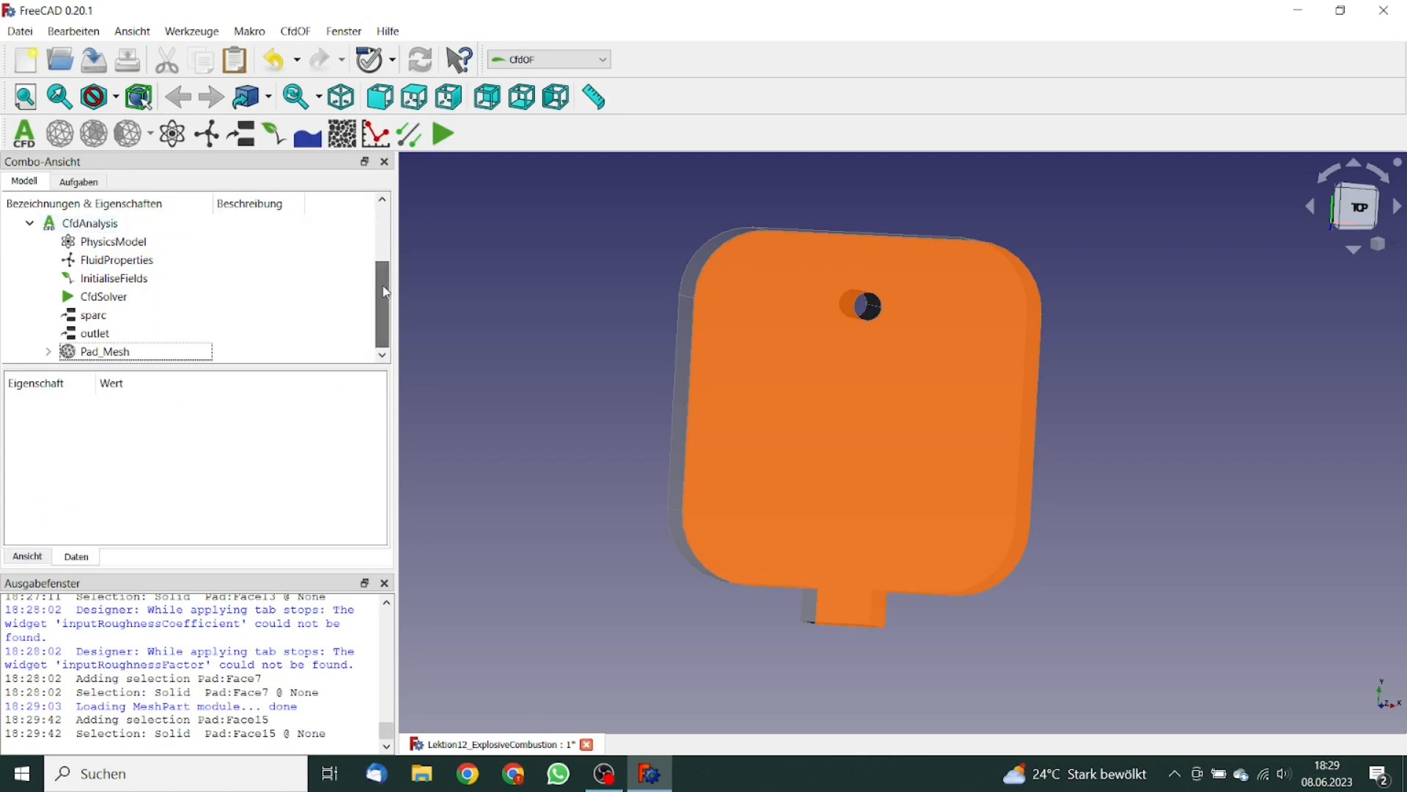
Reopen Pad_Mesh for editing and write its mesh case.
click(47, 351)
scroll(380, 308, down, 1)
click(138, 337)
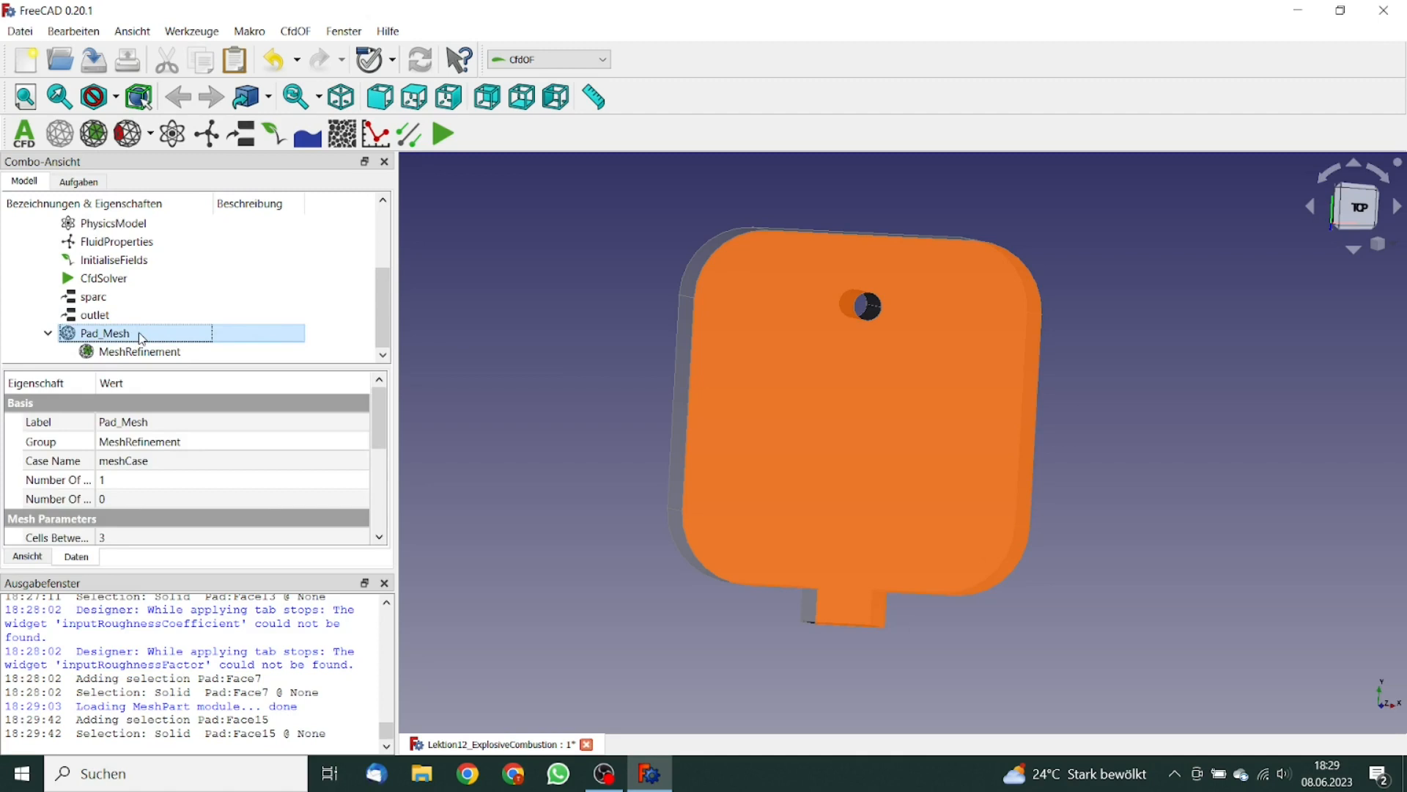
double_click(140, 334)
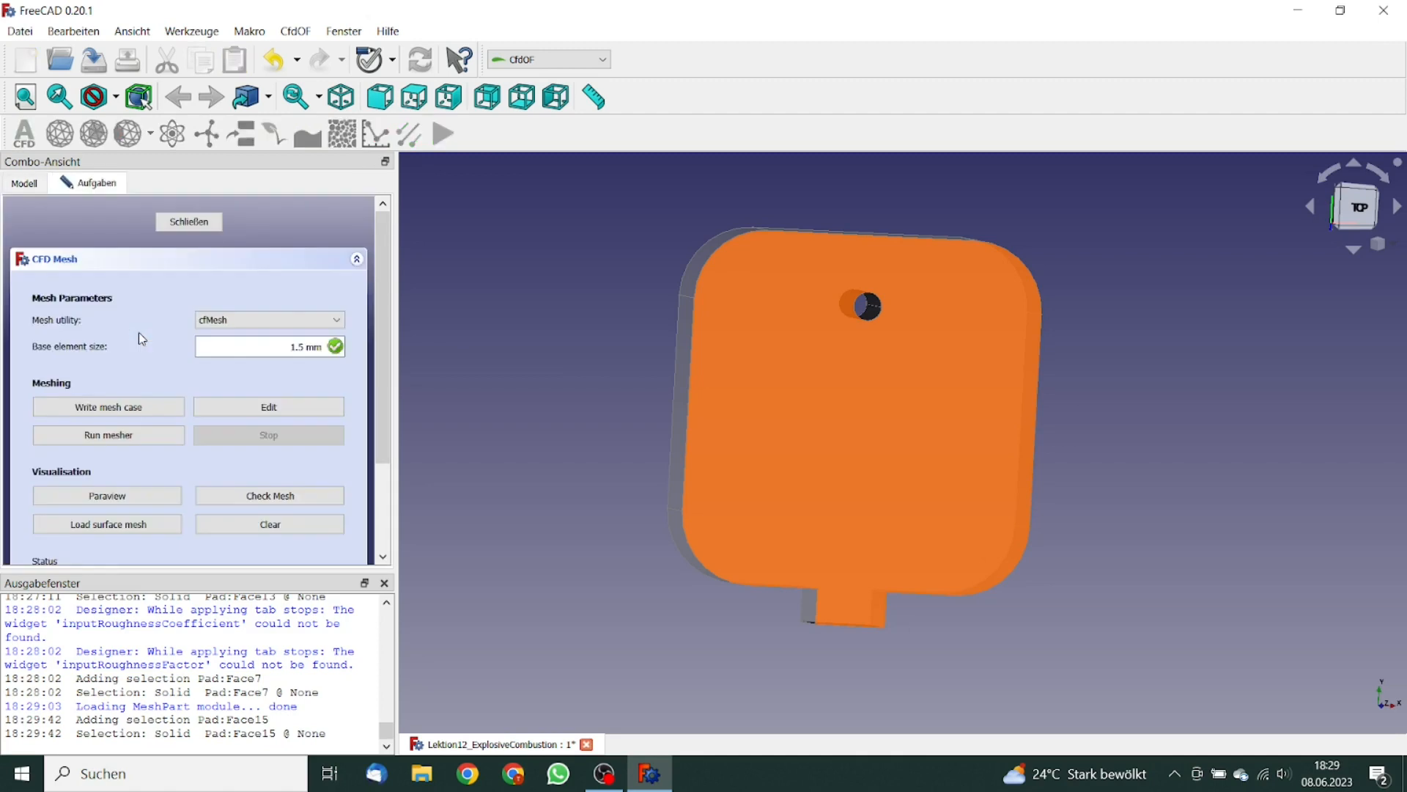
click(131, 411)
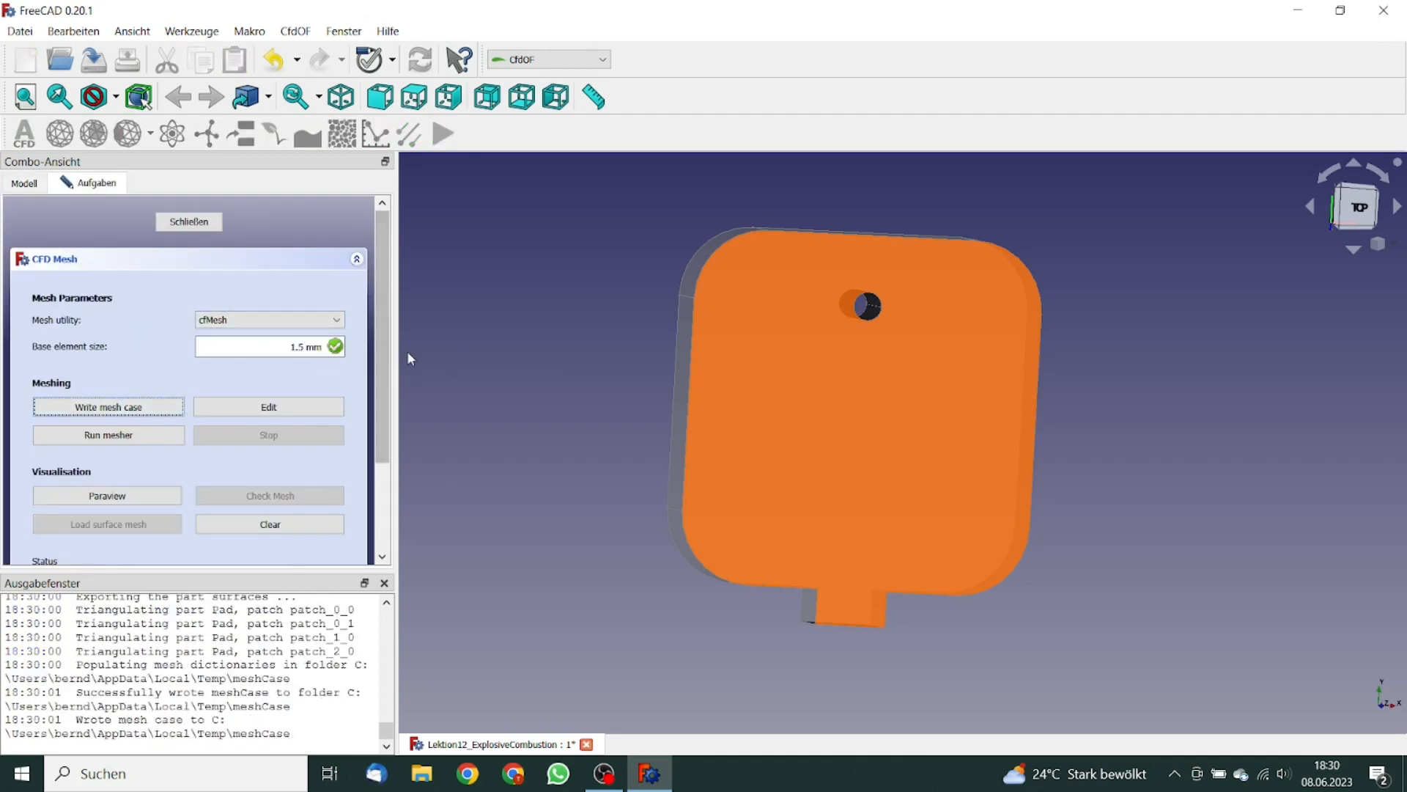
Run the mesher for Pad_Mesh and load the resulting surface mesh onto the plate.
drag(383, 400, 387, 357)
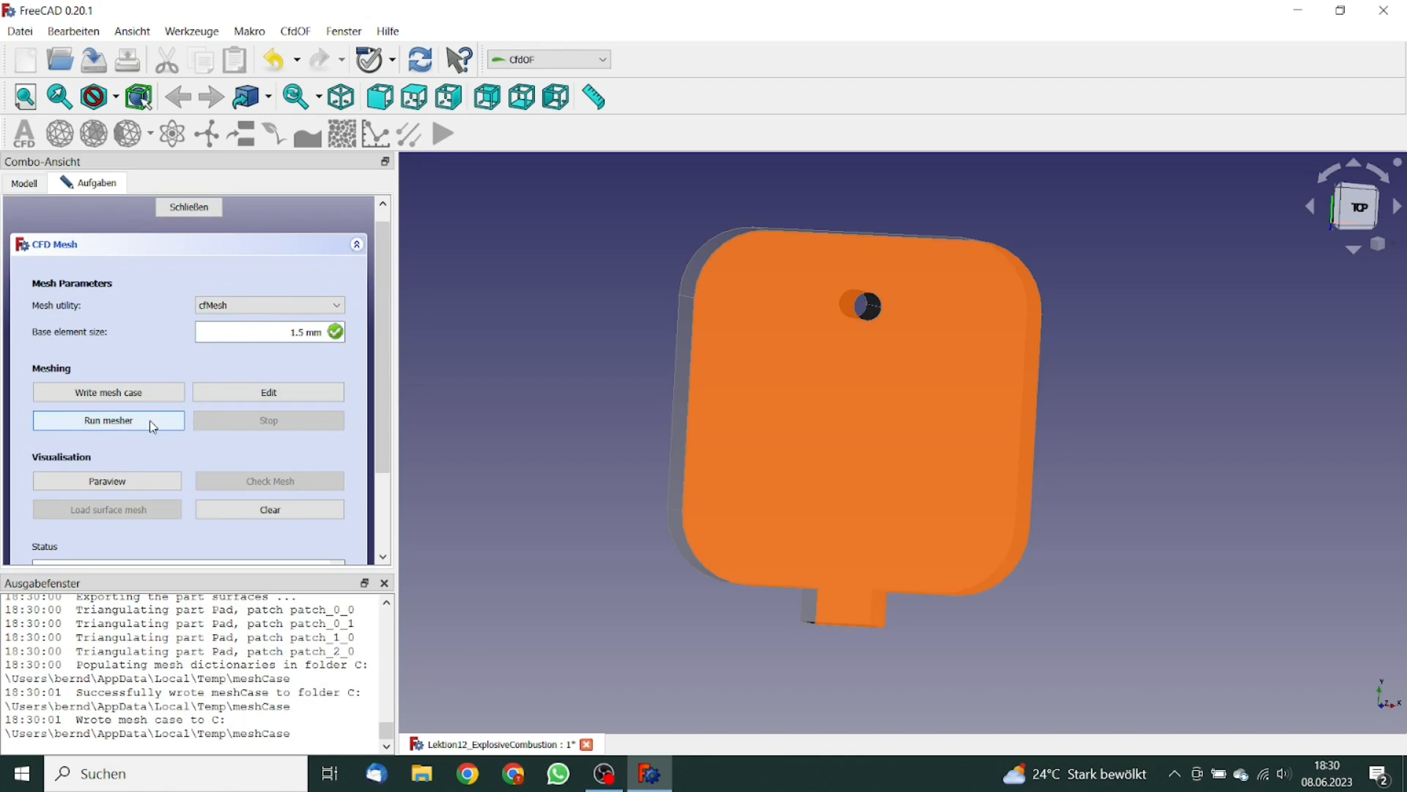
click(109, 420)
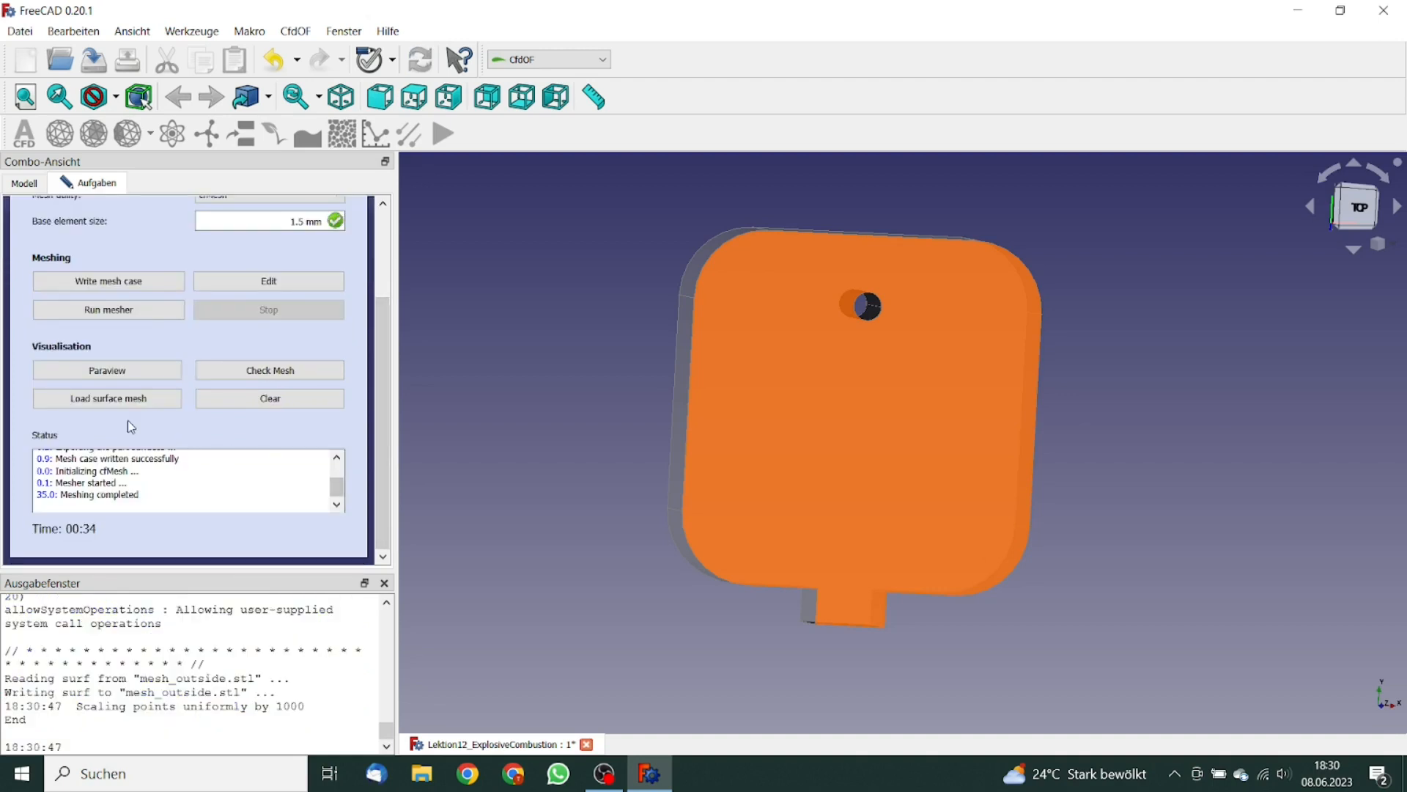
click(120, 399)
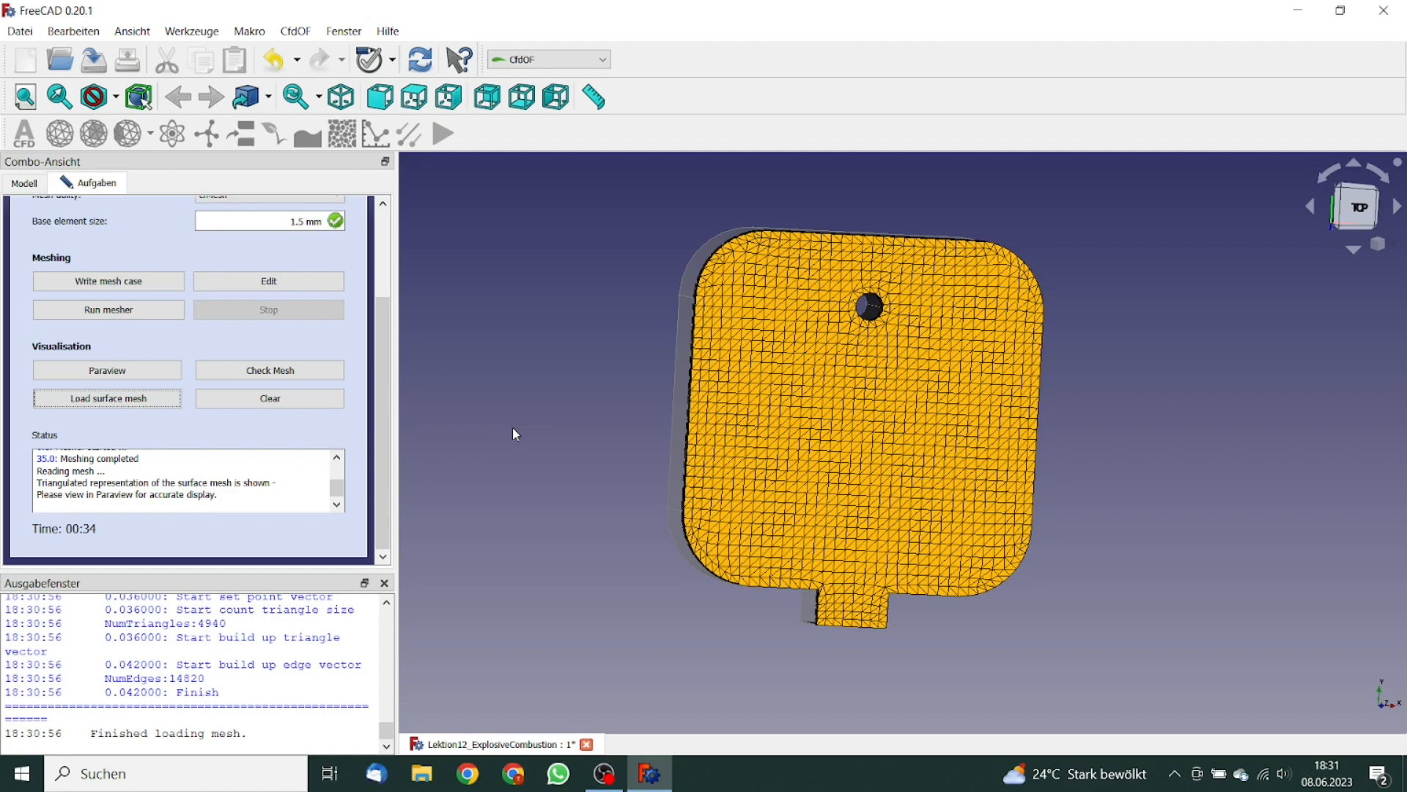
drag(387, 390, 385, 295)
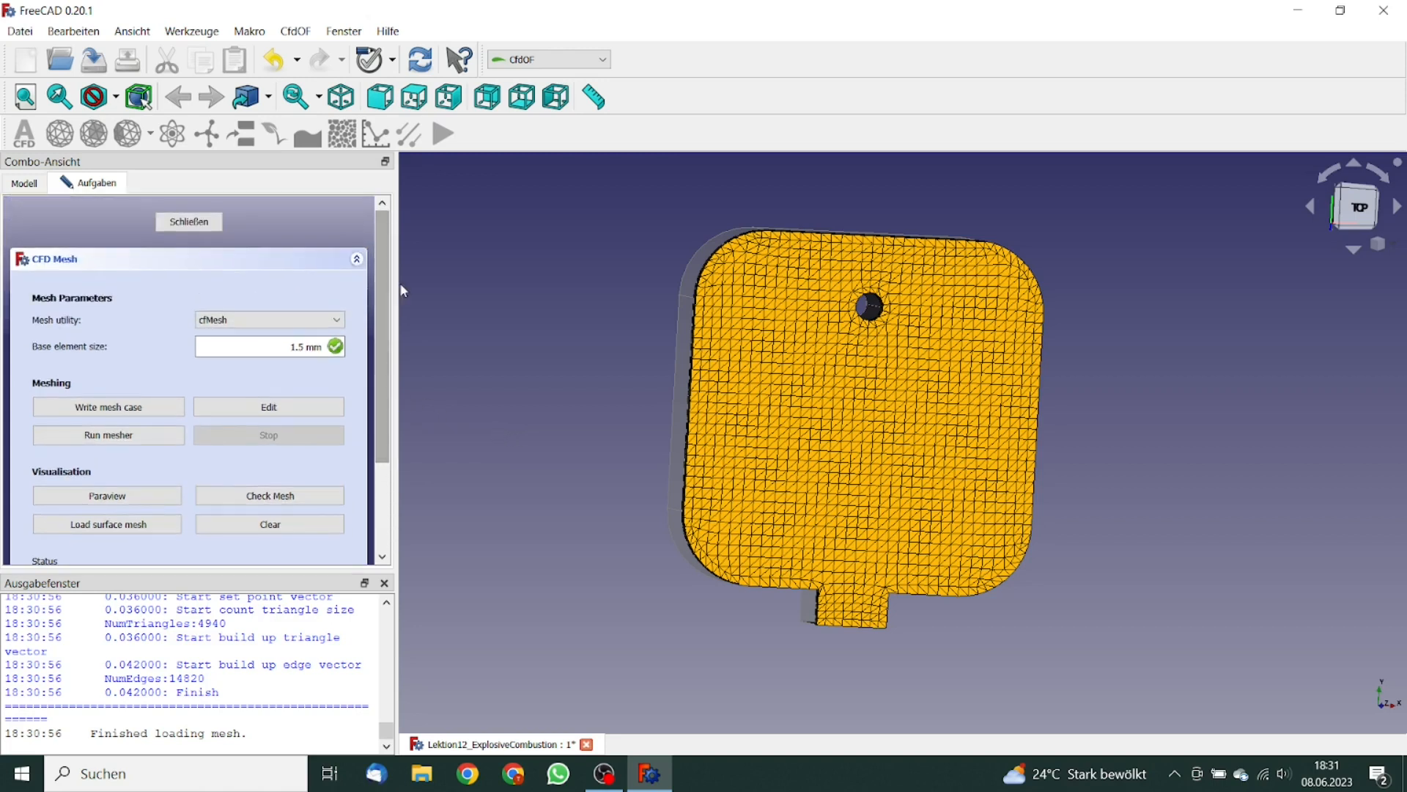
Close the Pad_Mesh task and set the transient write interval of CfdSolver to 0.001 s.
click(197, 222)
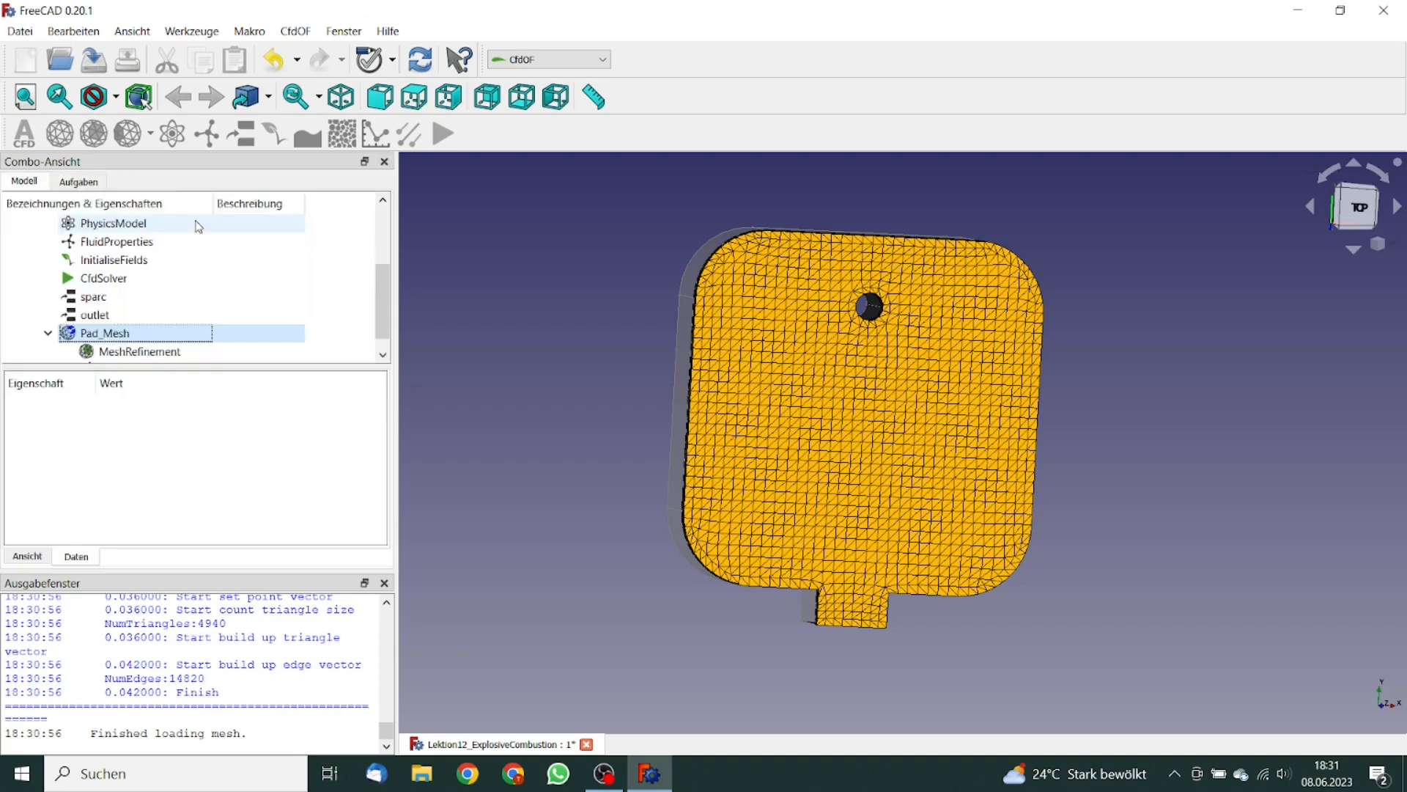
click(148, 282)
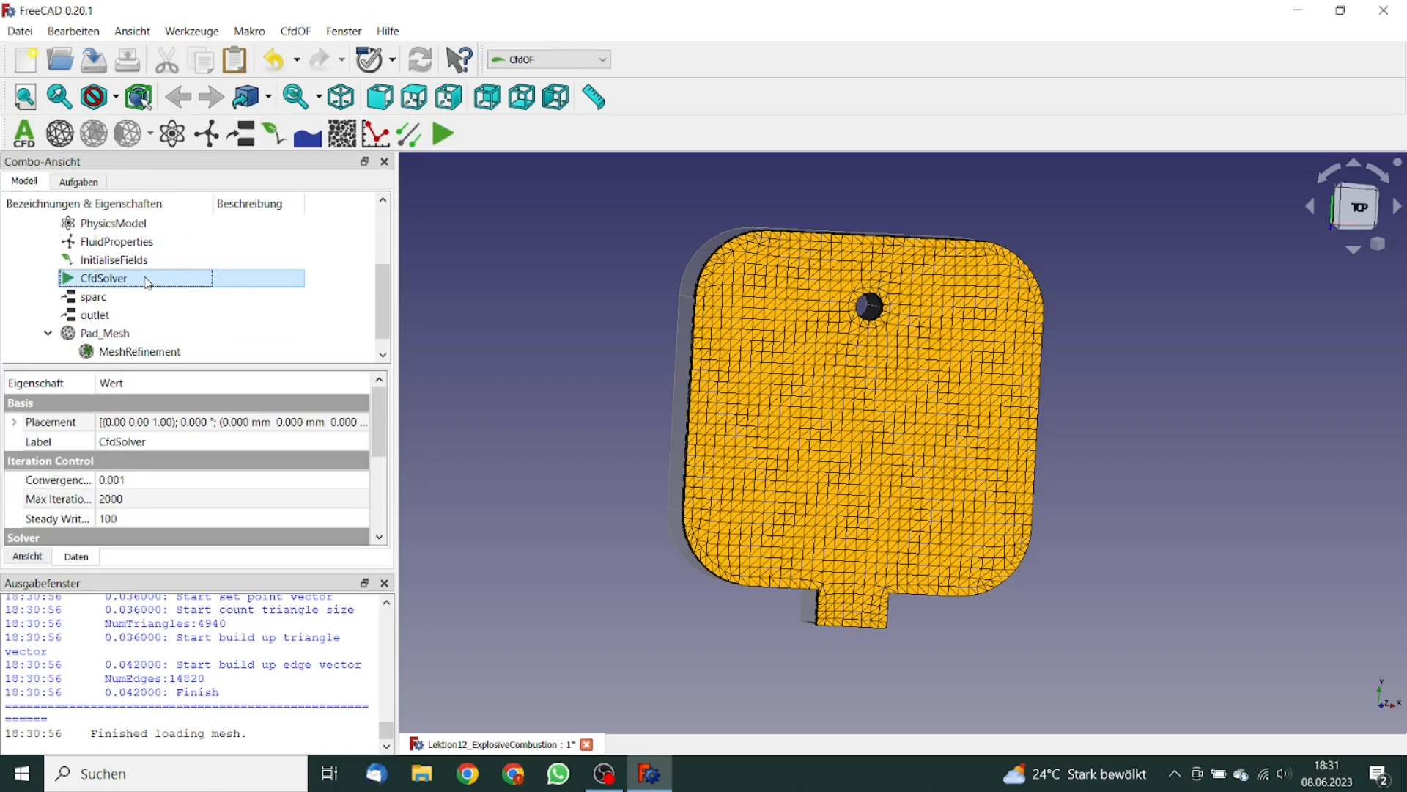
drag(376, 416, 375, 495)
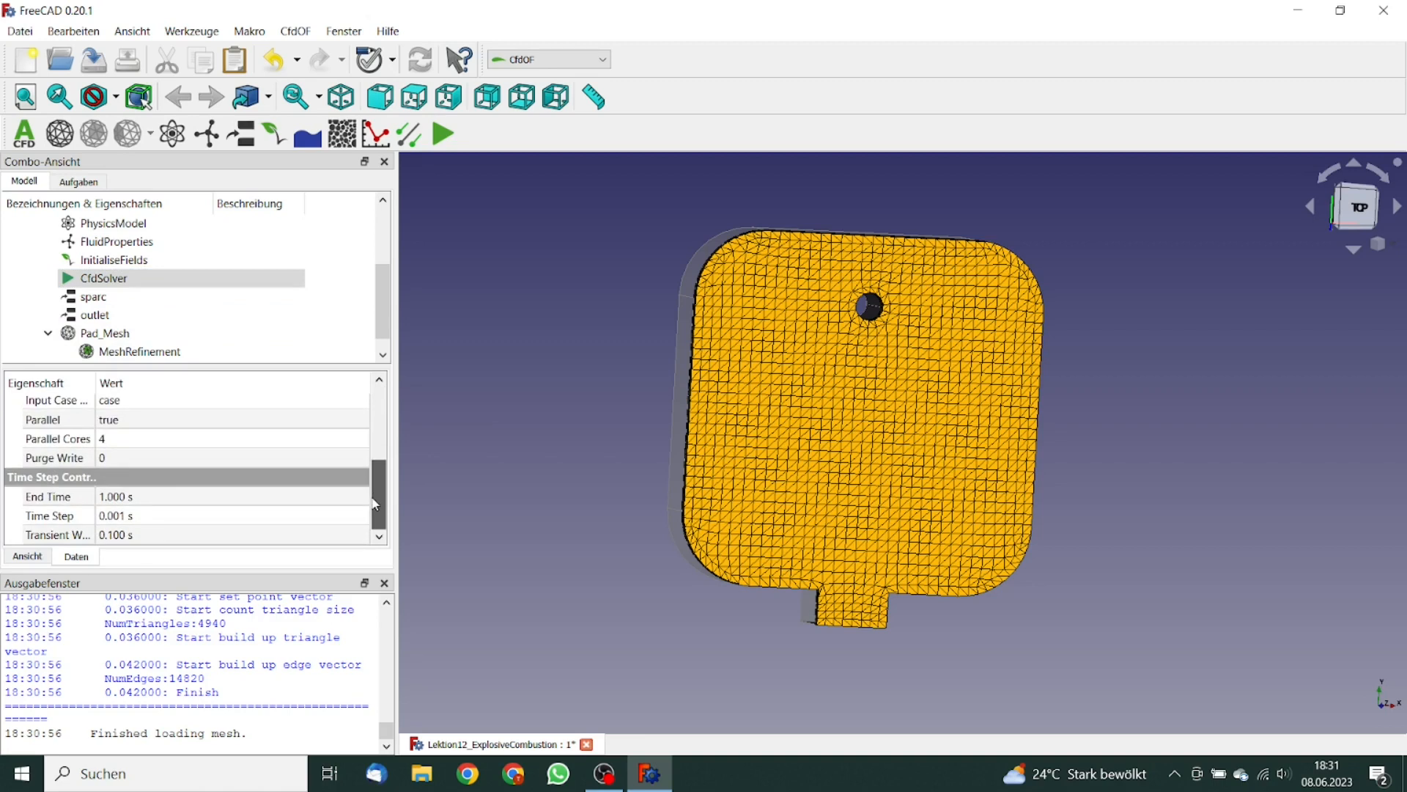
click(111, 535)
drag(107, 535, 119, 535)
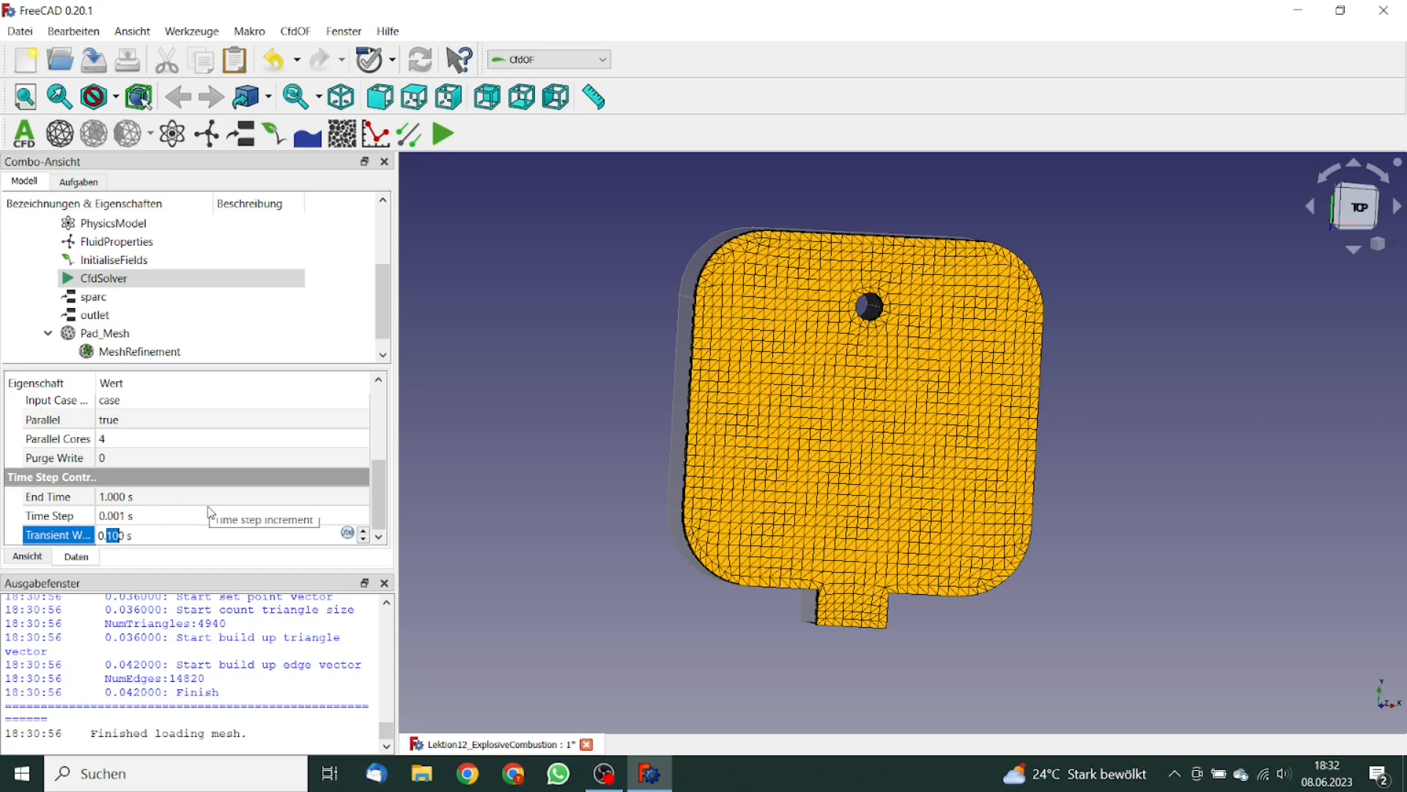
text(0)
key(Return)
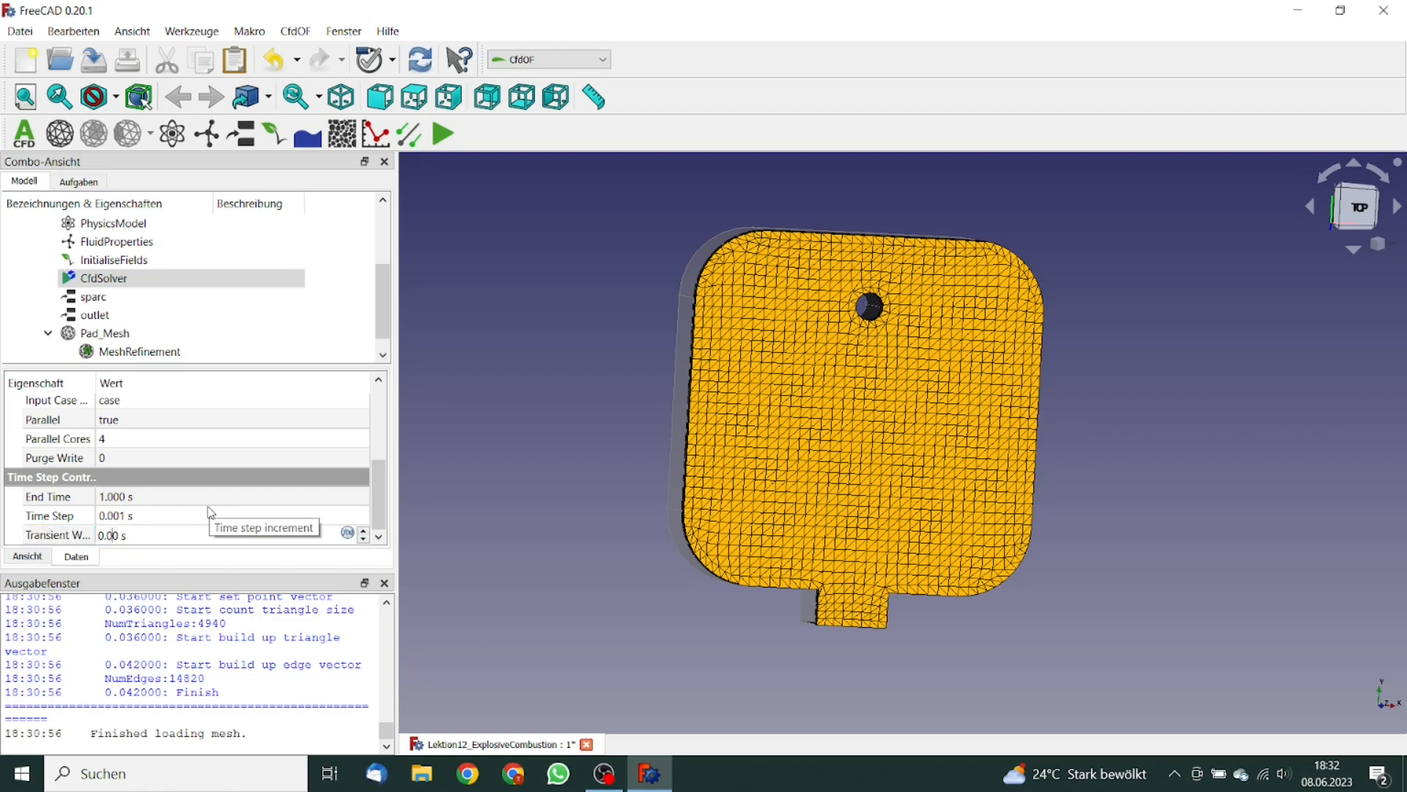
text(1)
key(Delete)
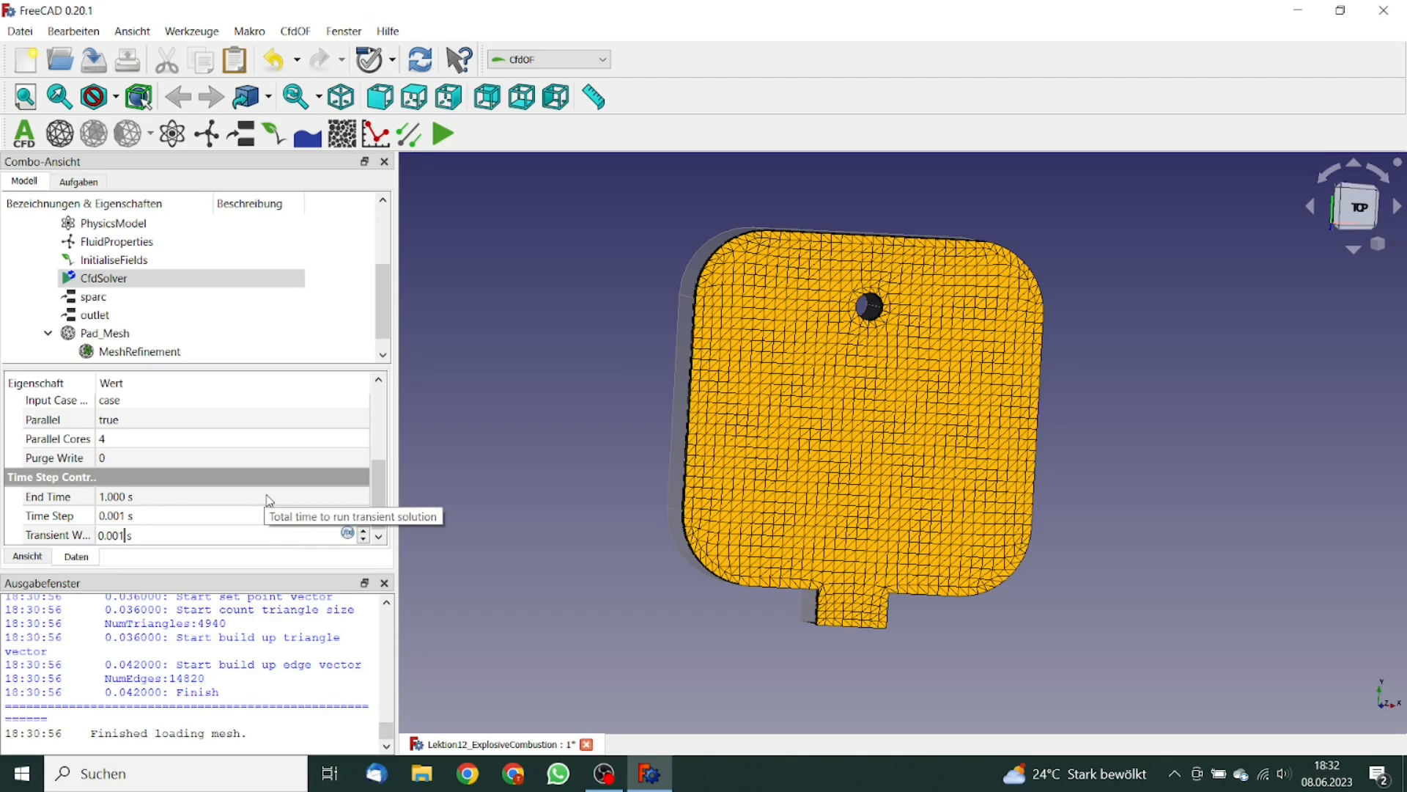
key(Tab)
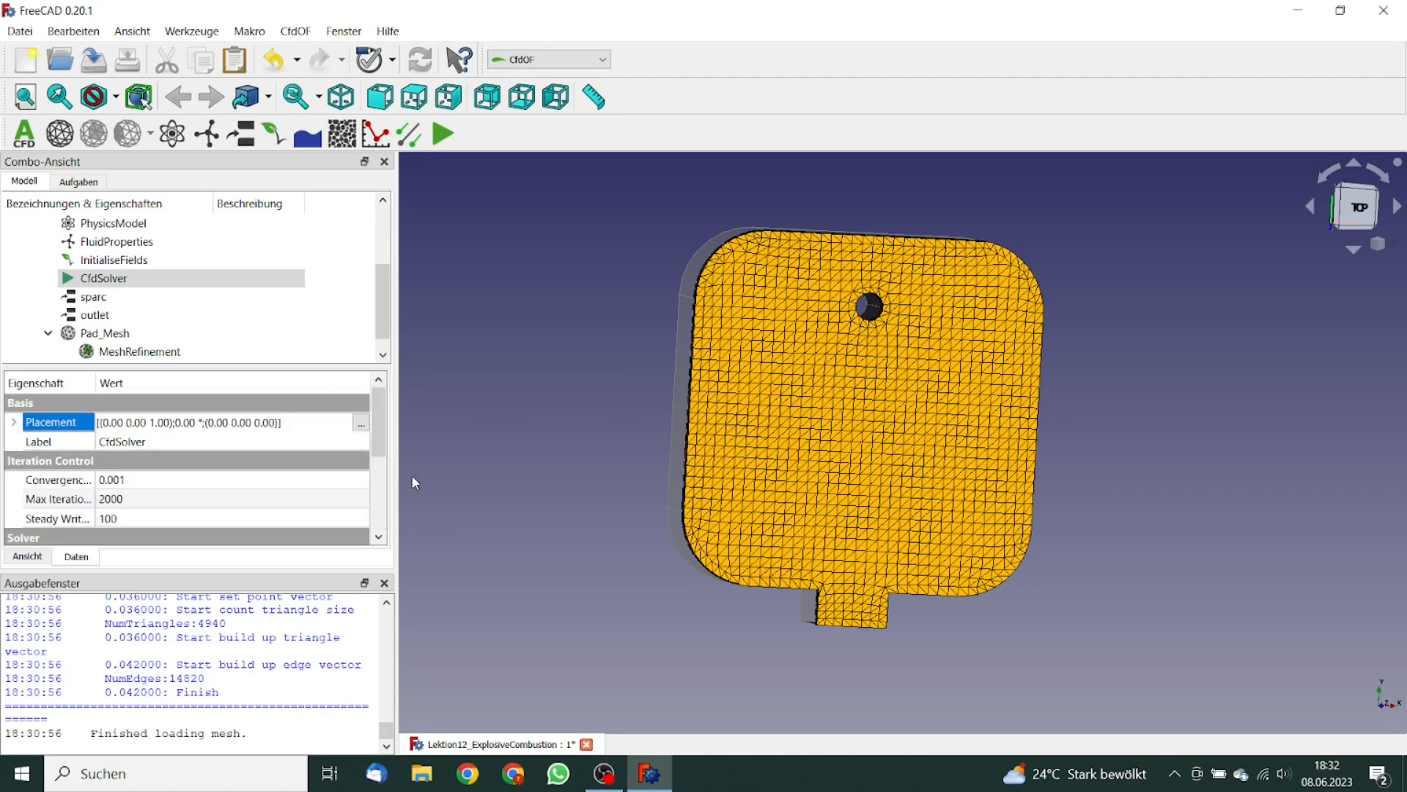
Set the CfdSolver's end time to 0.5 s.
scroll(209, 497, down, 4)
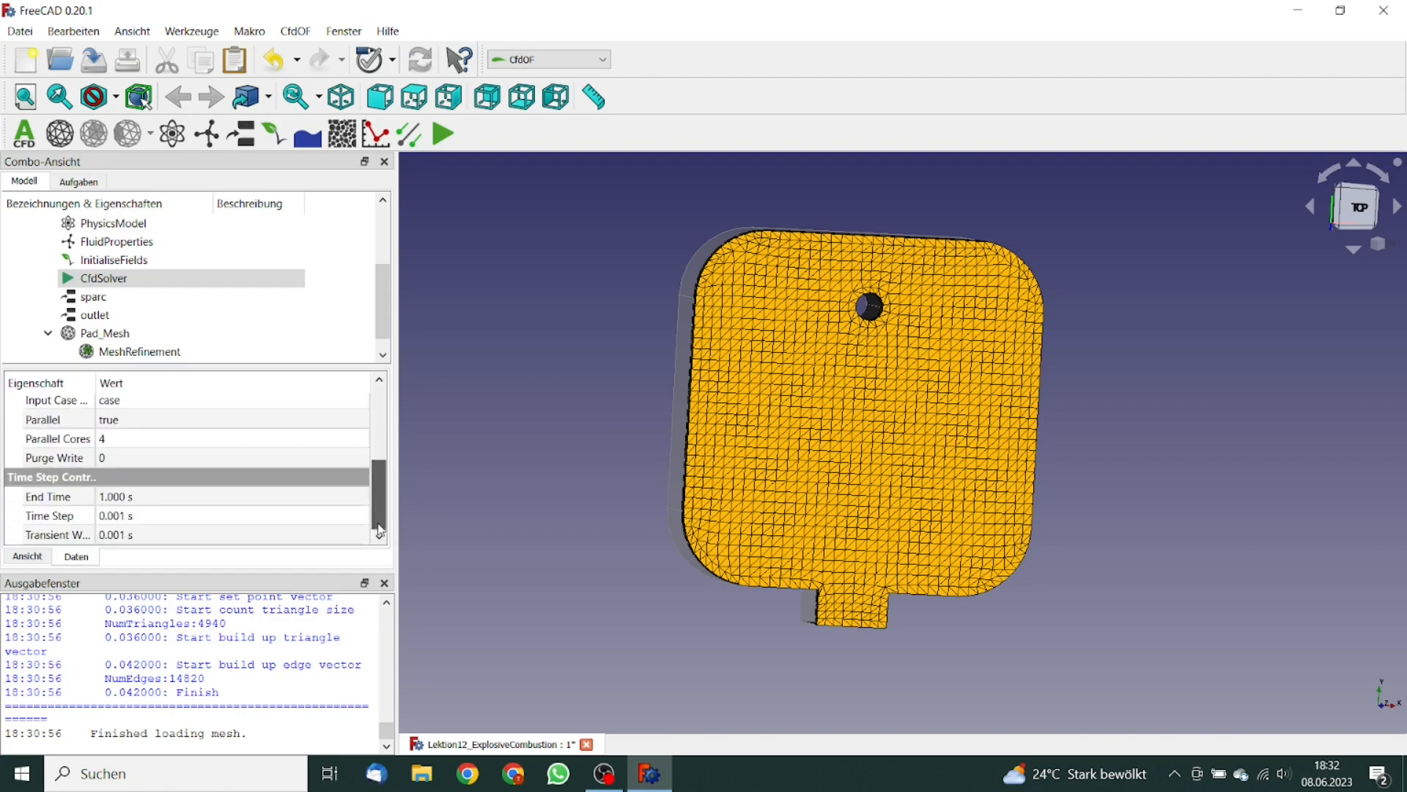
click(101, 497)
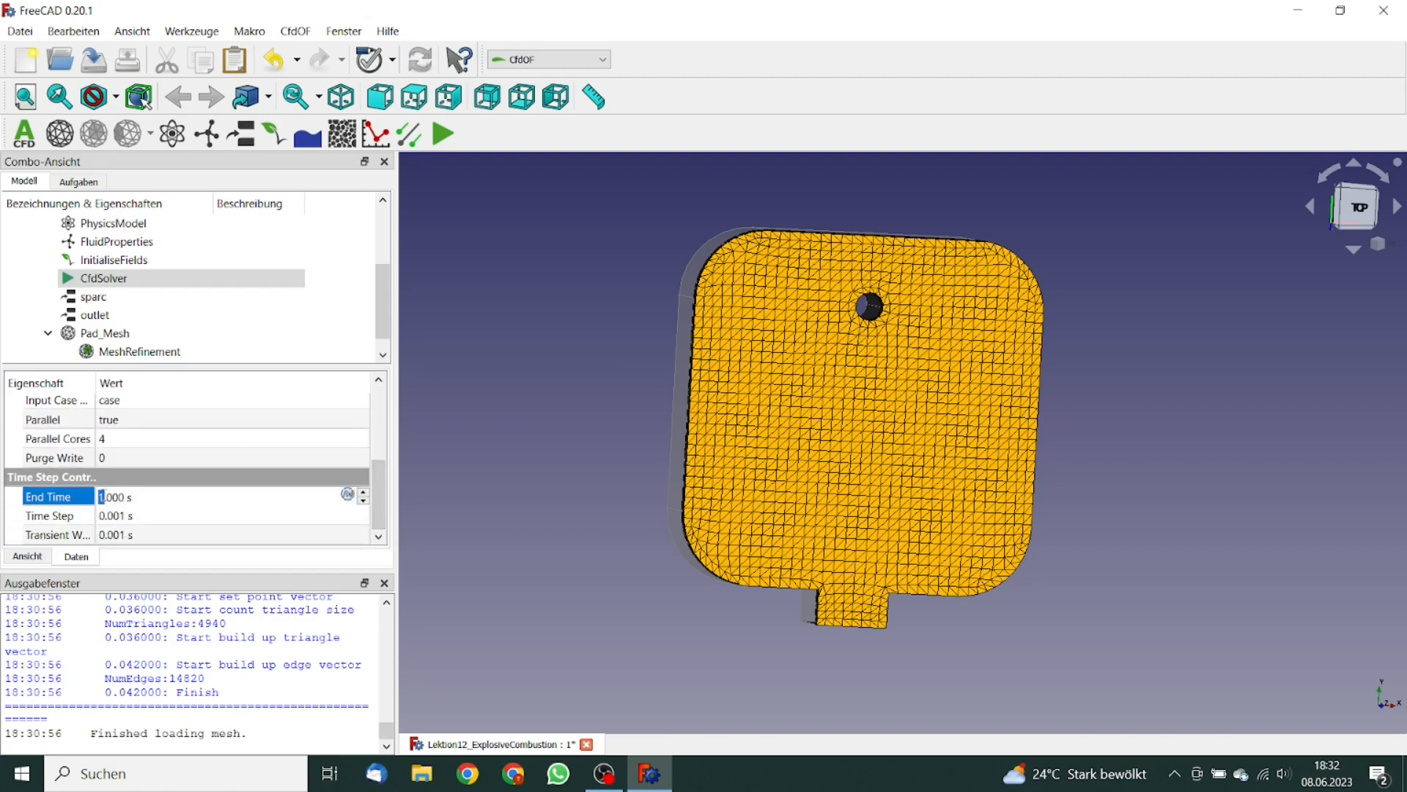
text(0.)
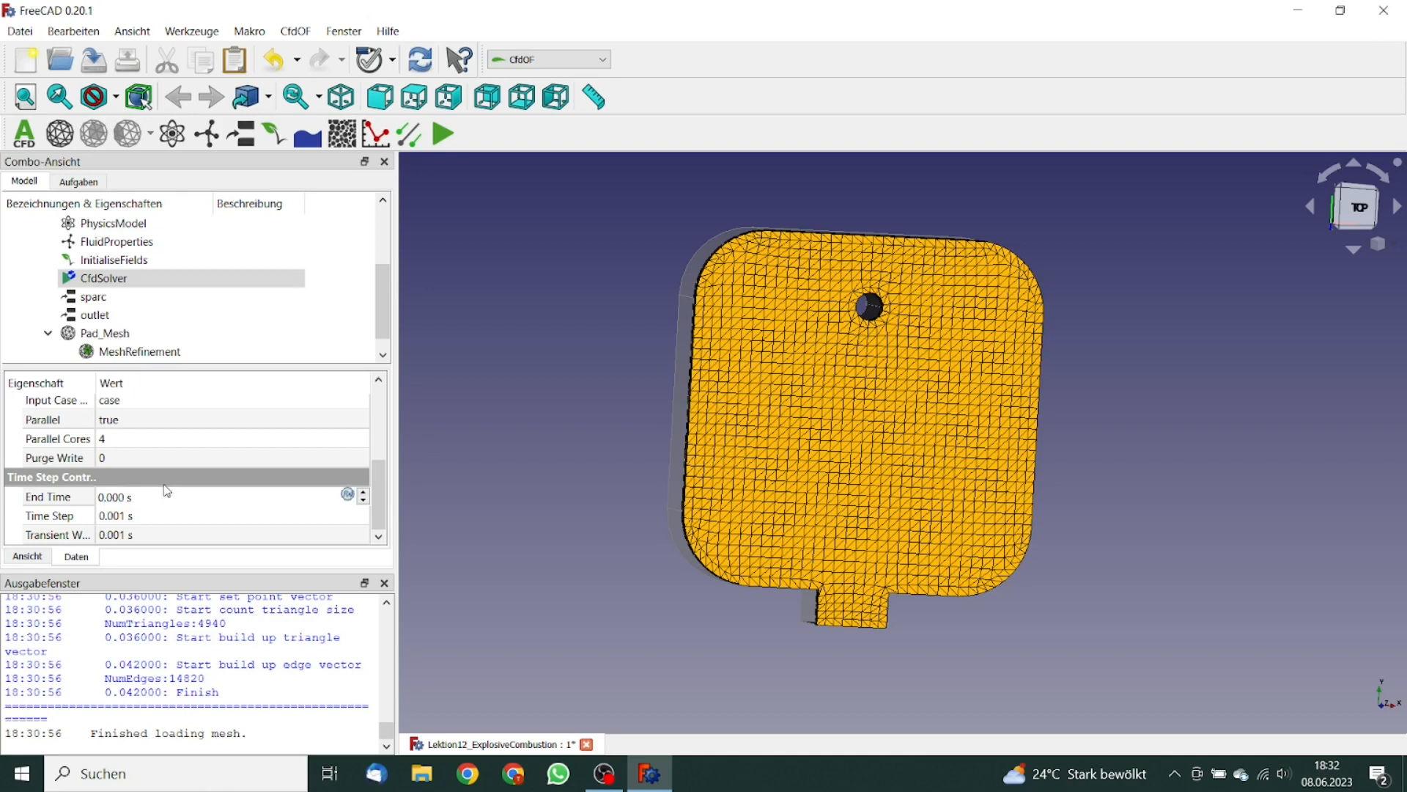
text(5)
key(Return)
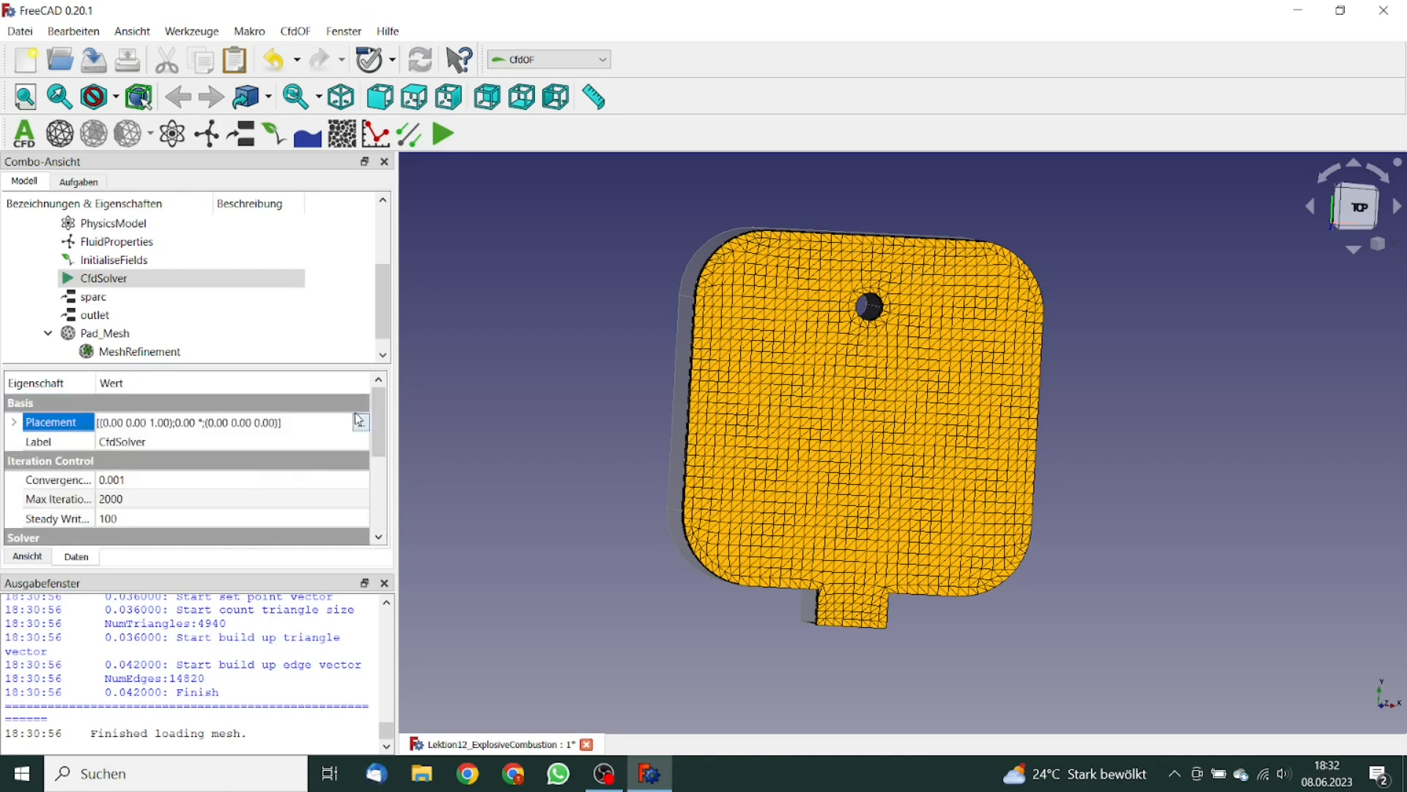
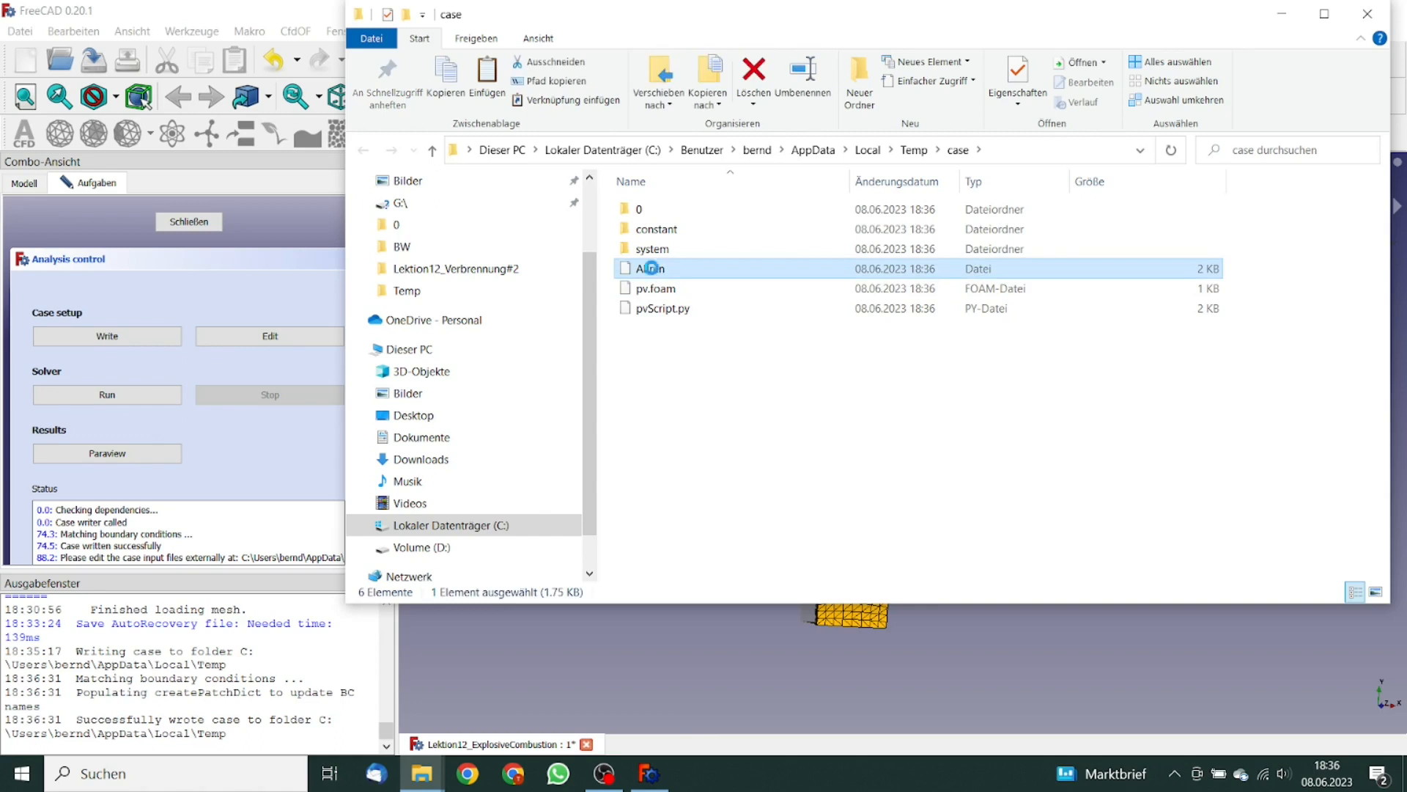
In the case's Allrun script in Notepad++, replace pimpleFoam with reactingFoam in the parallel run command, then save and close it.
click(717, 325)
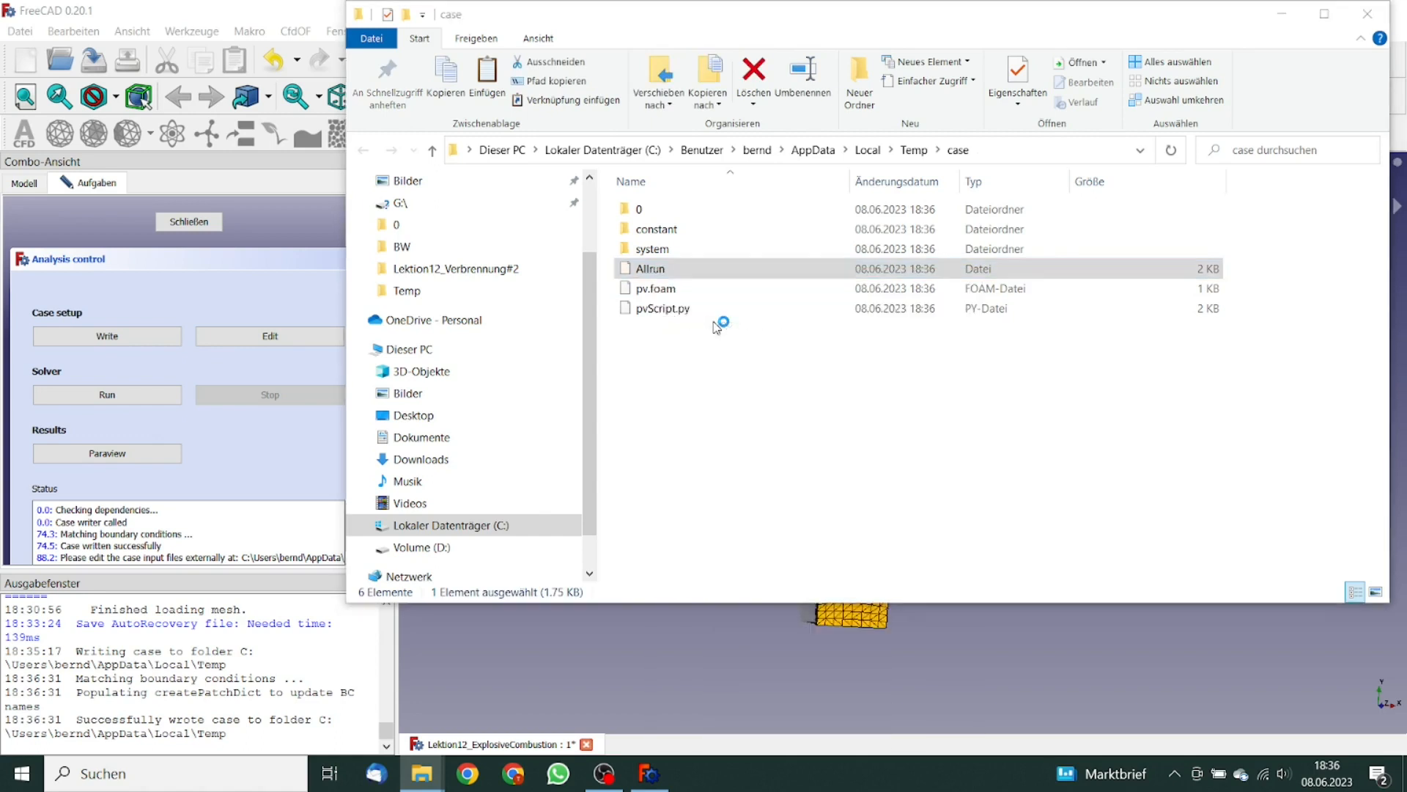
drag(1396, 293, 1396, 520)
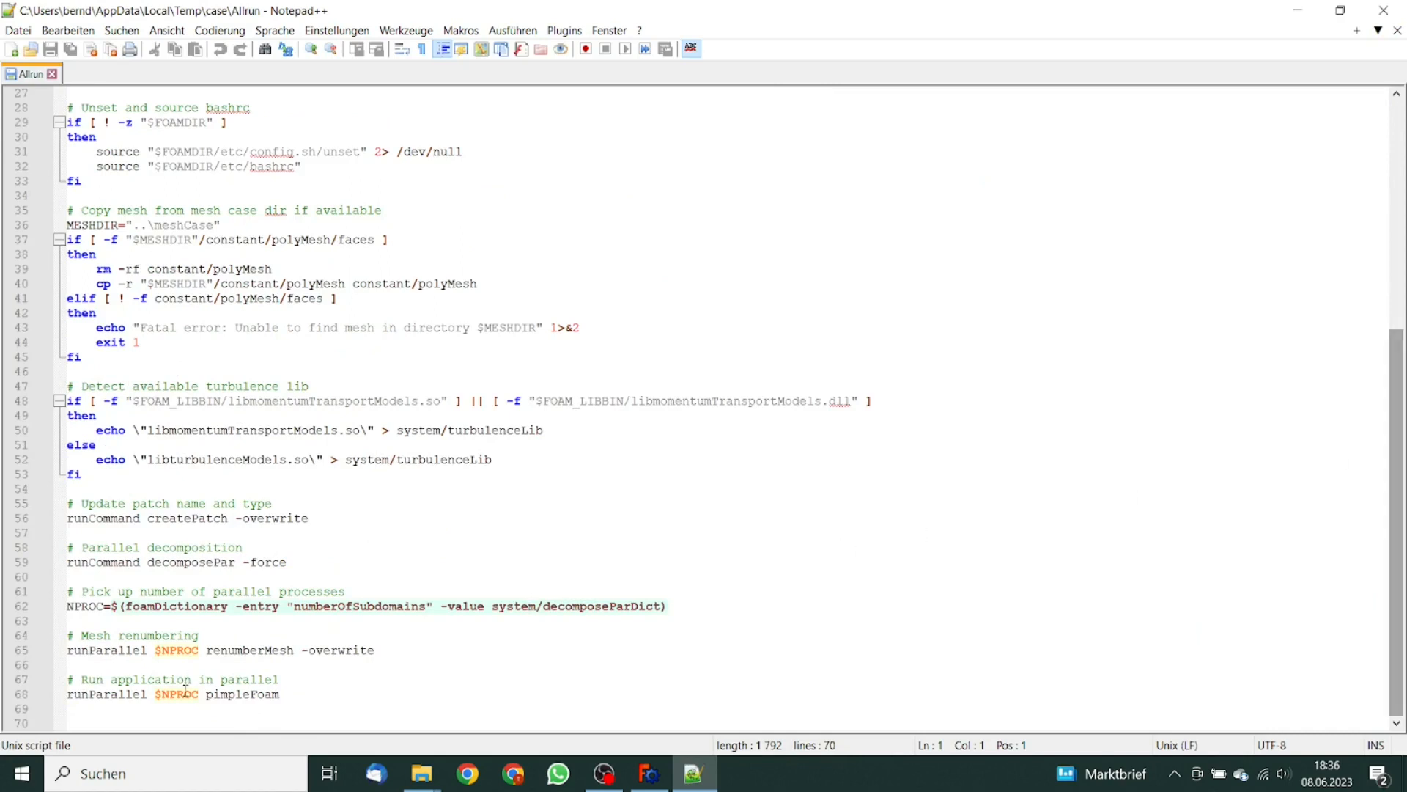
drag(206, 694, 242, 694)
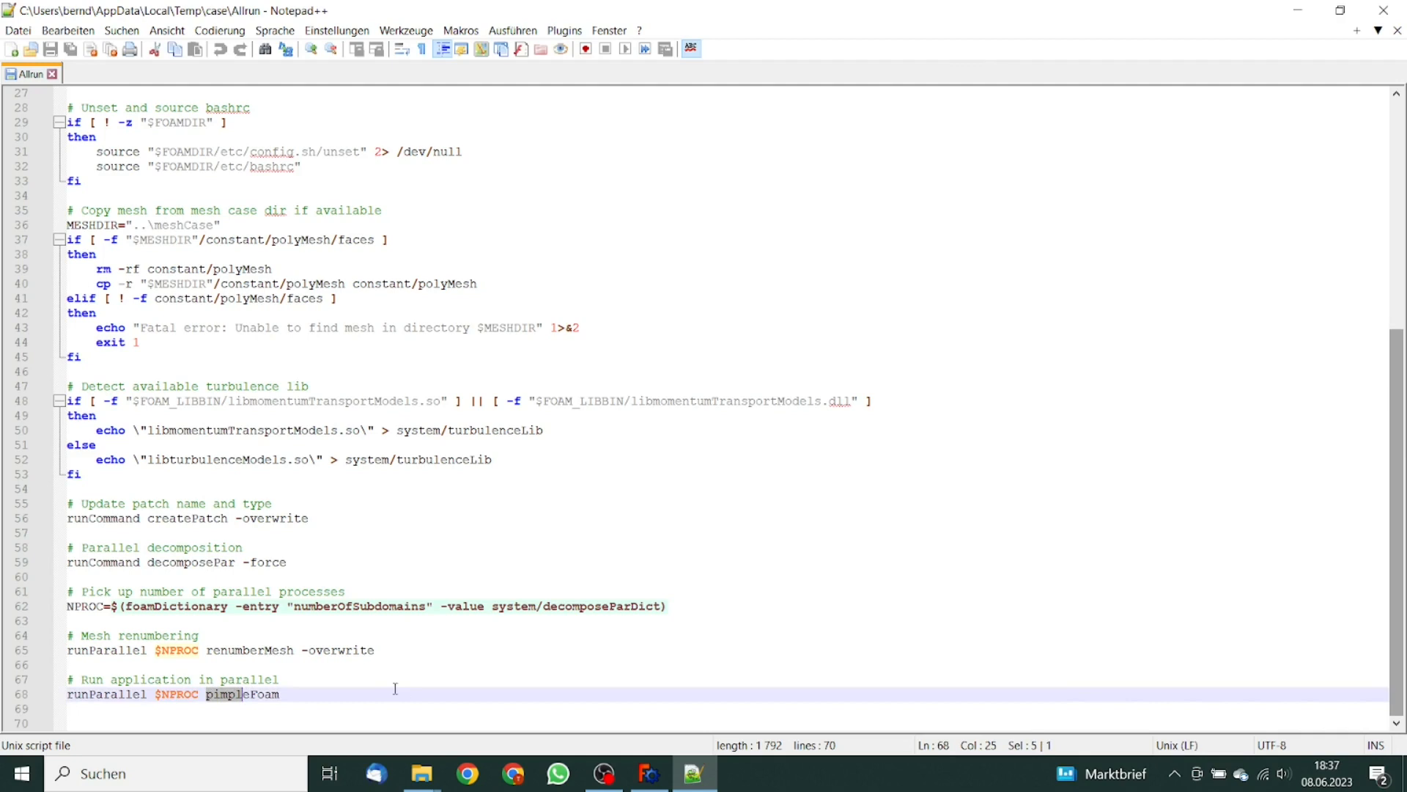
key(Delete)
text(reacting)
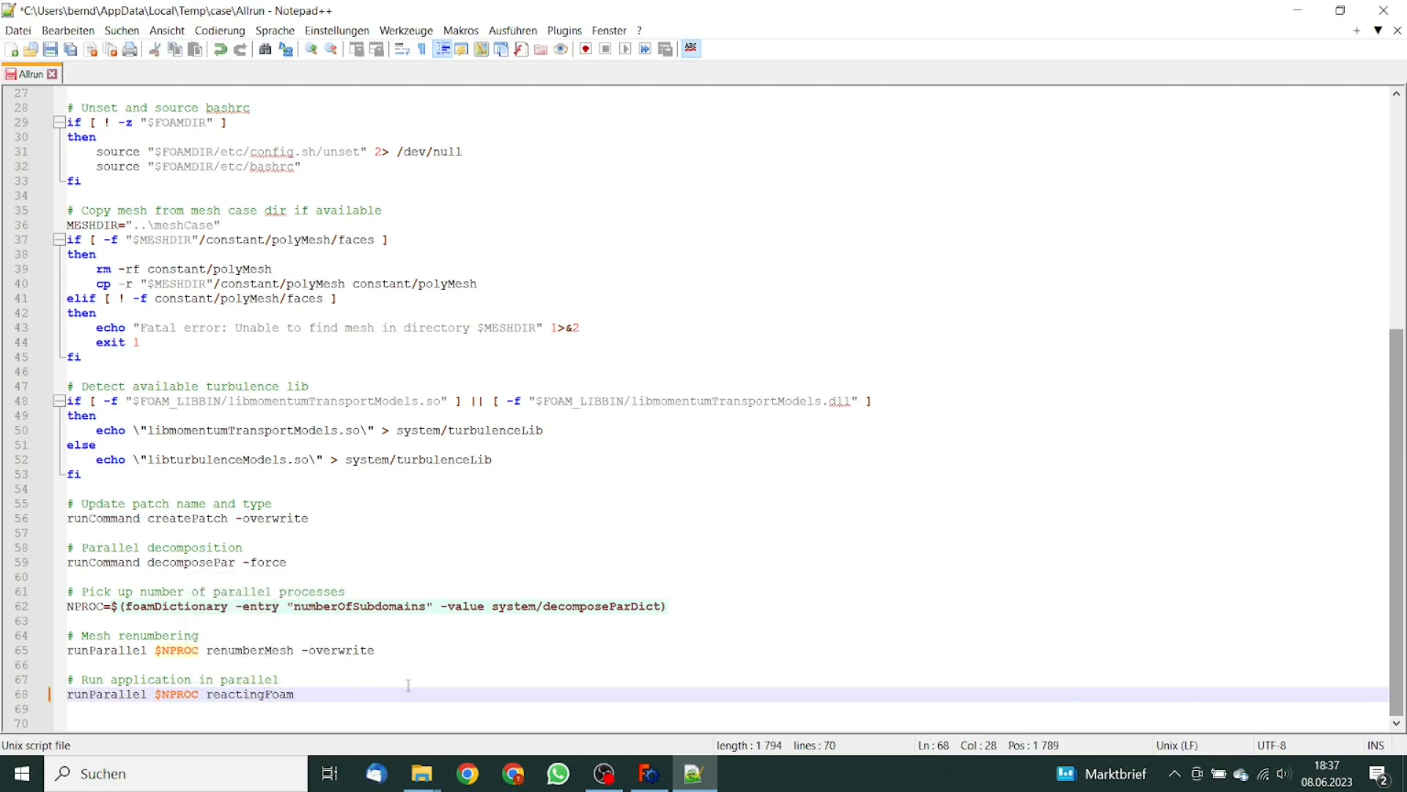
click(51, 50)
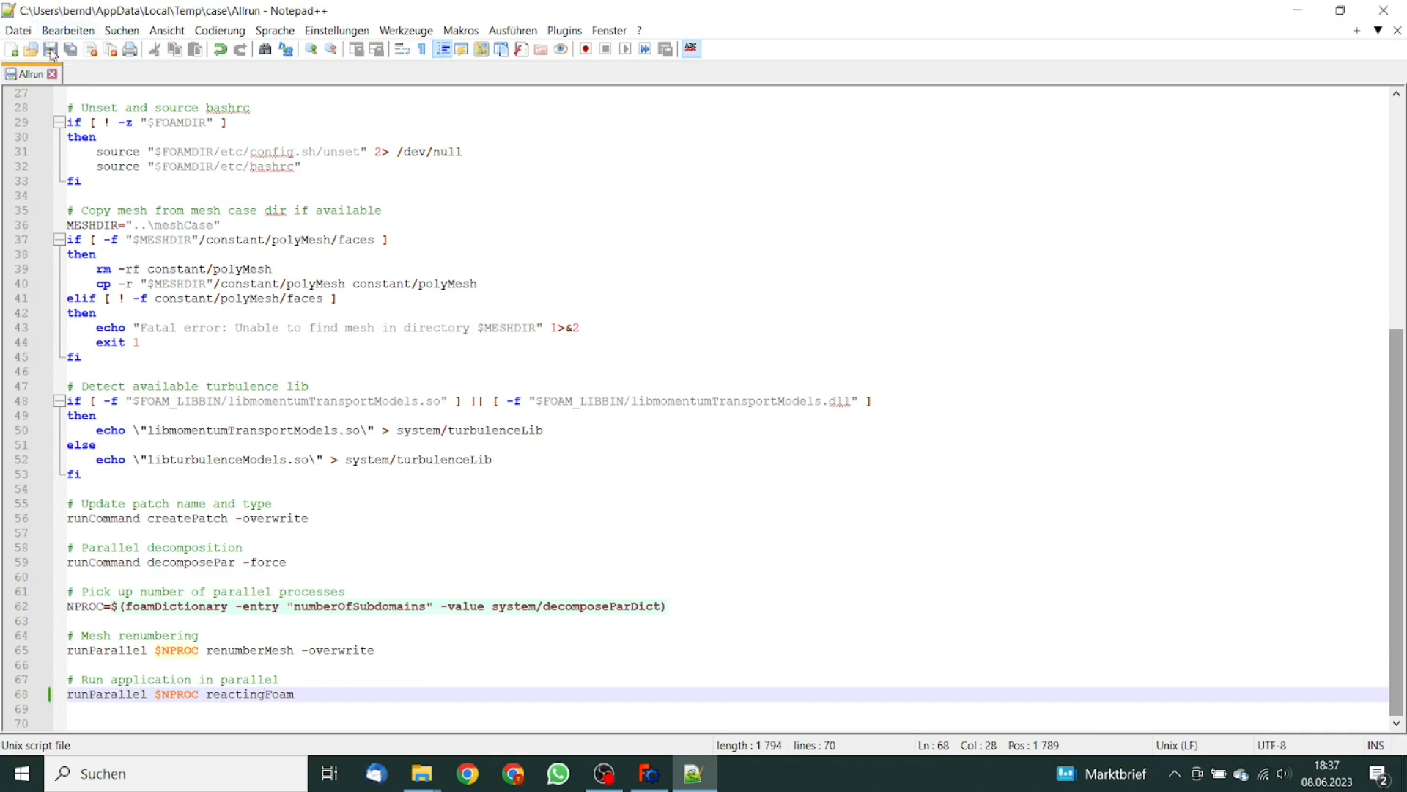
click(52, 74)
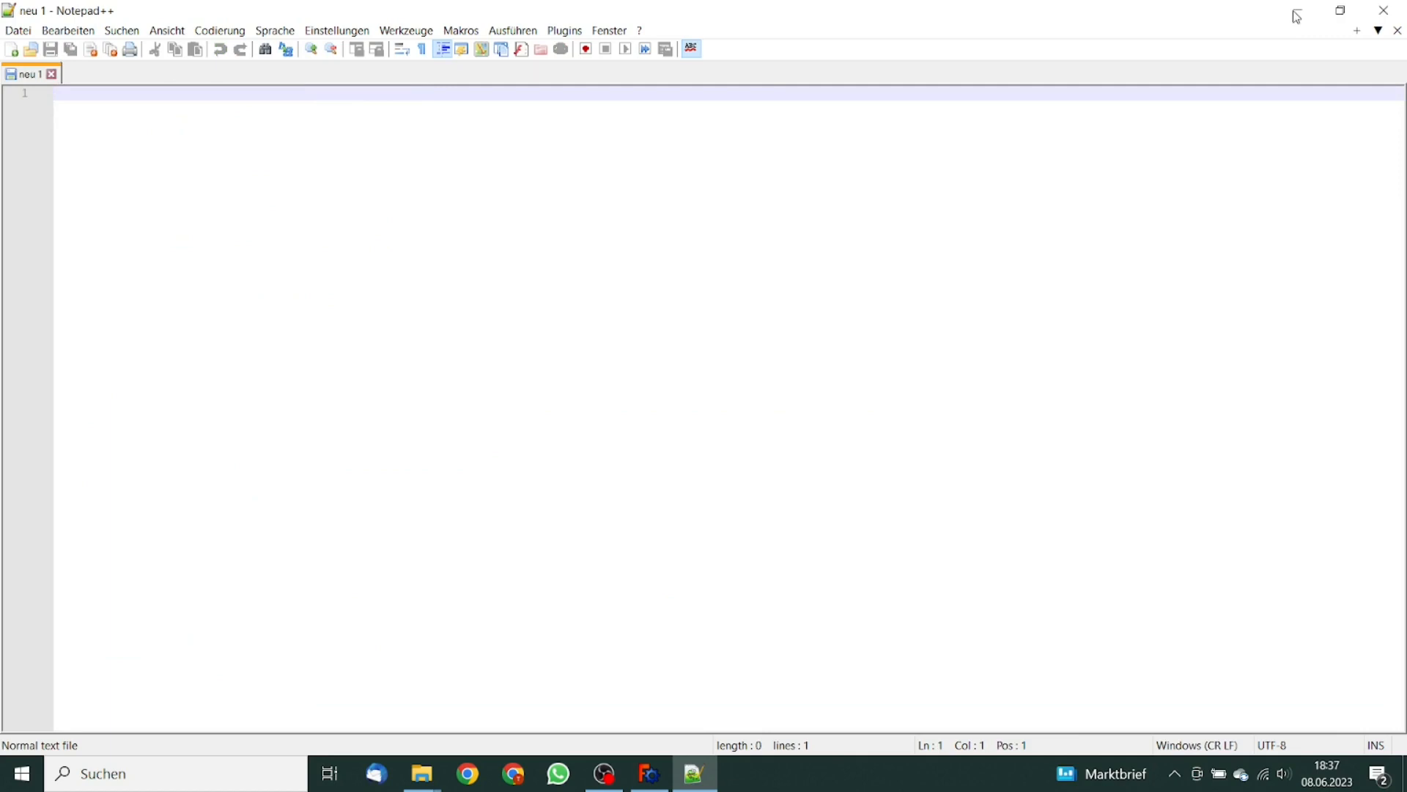
click(1384, 10)
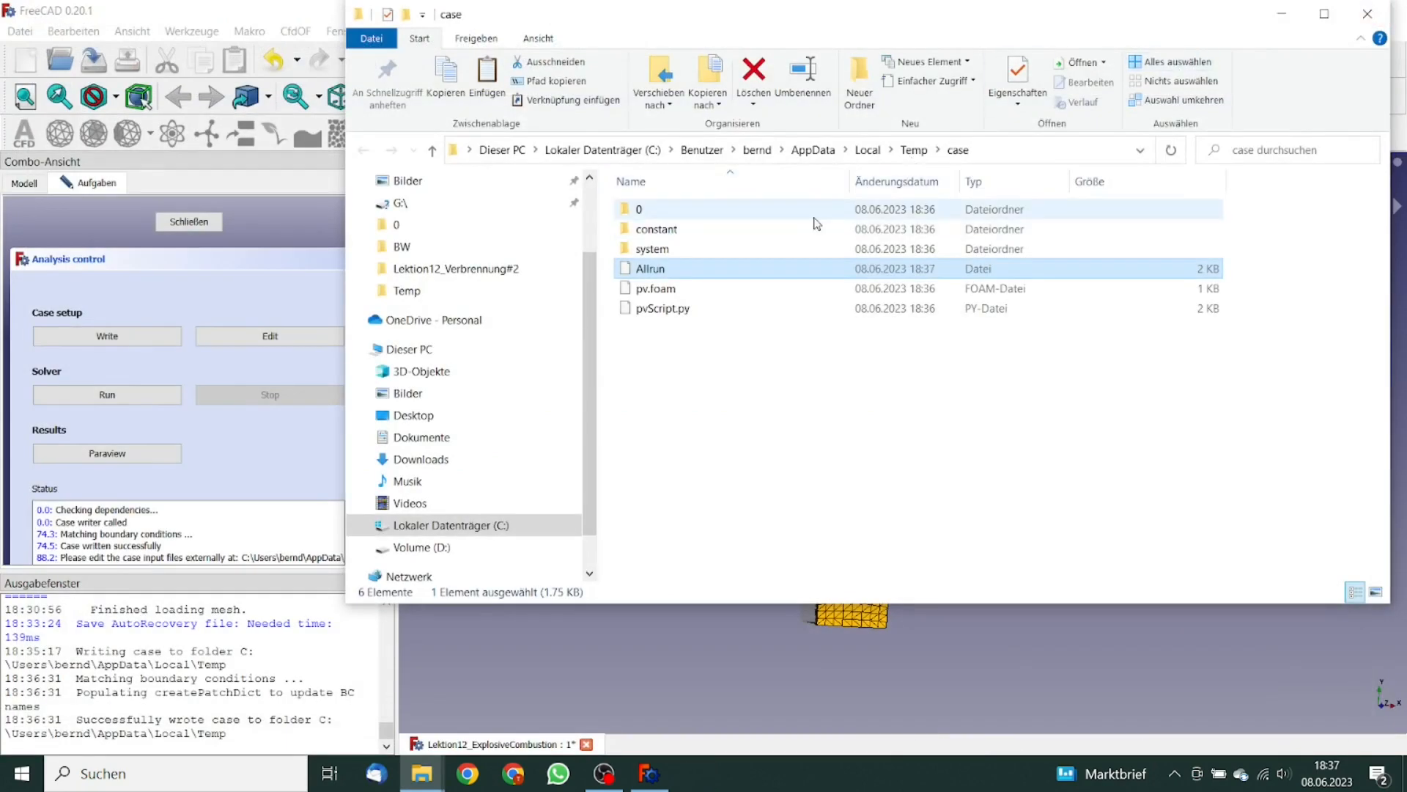
Open controlDict from the case's system folder in Notepad++ and set its application to reactingFoam.
double_click(703, 249)
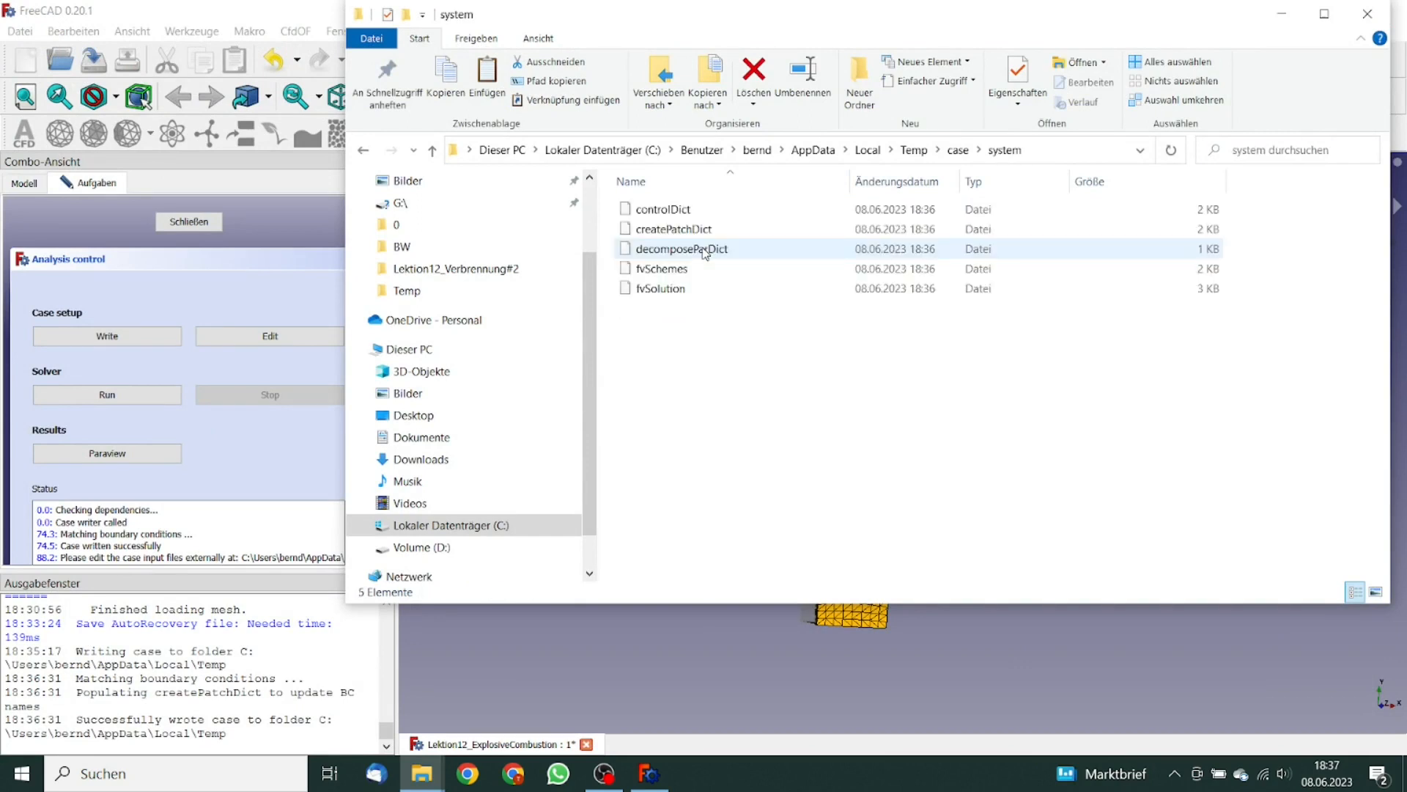
click(689, 213)
right_click(689, 217)
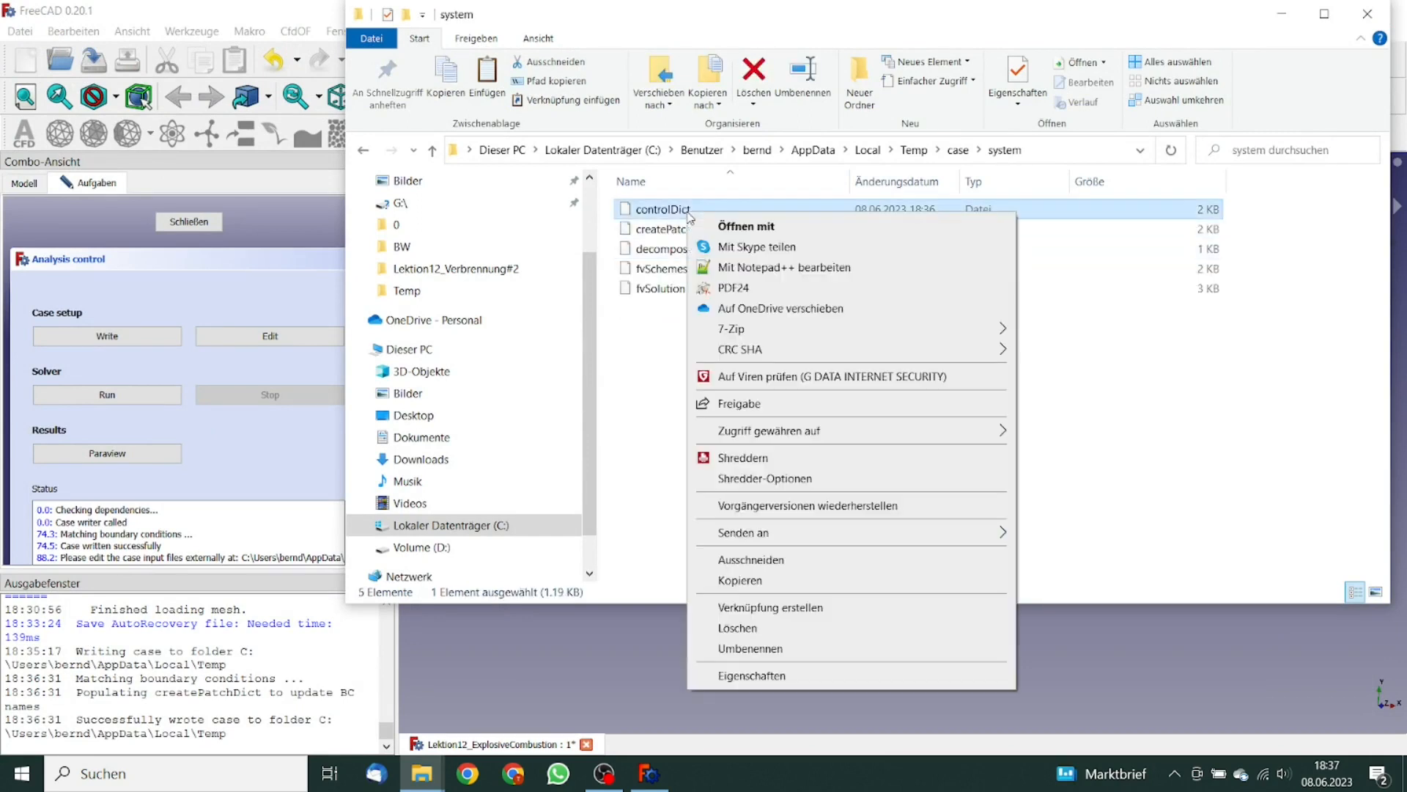
click(741, 267)
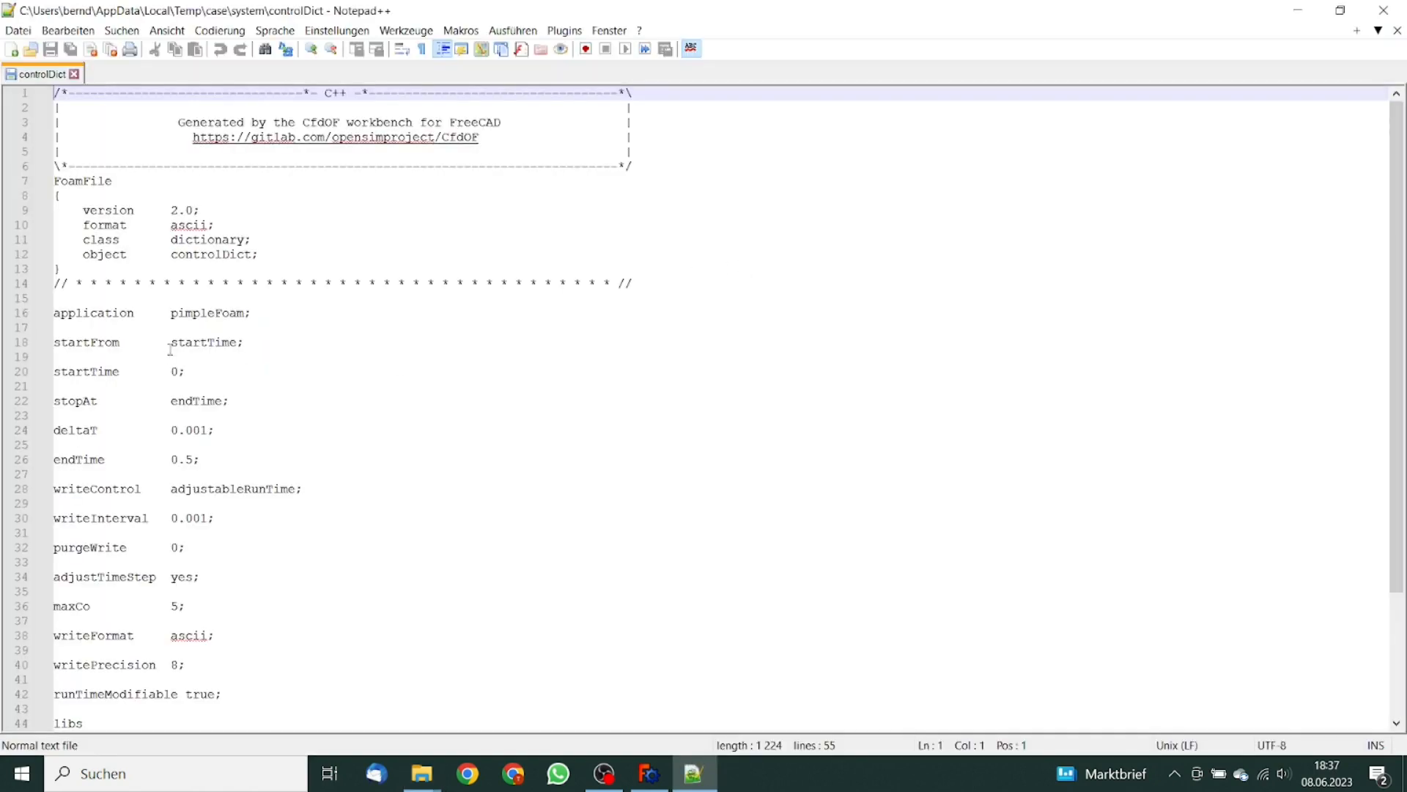
drag(172, 312, 215, 313)
text(reacting)
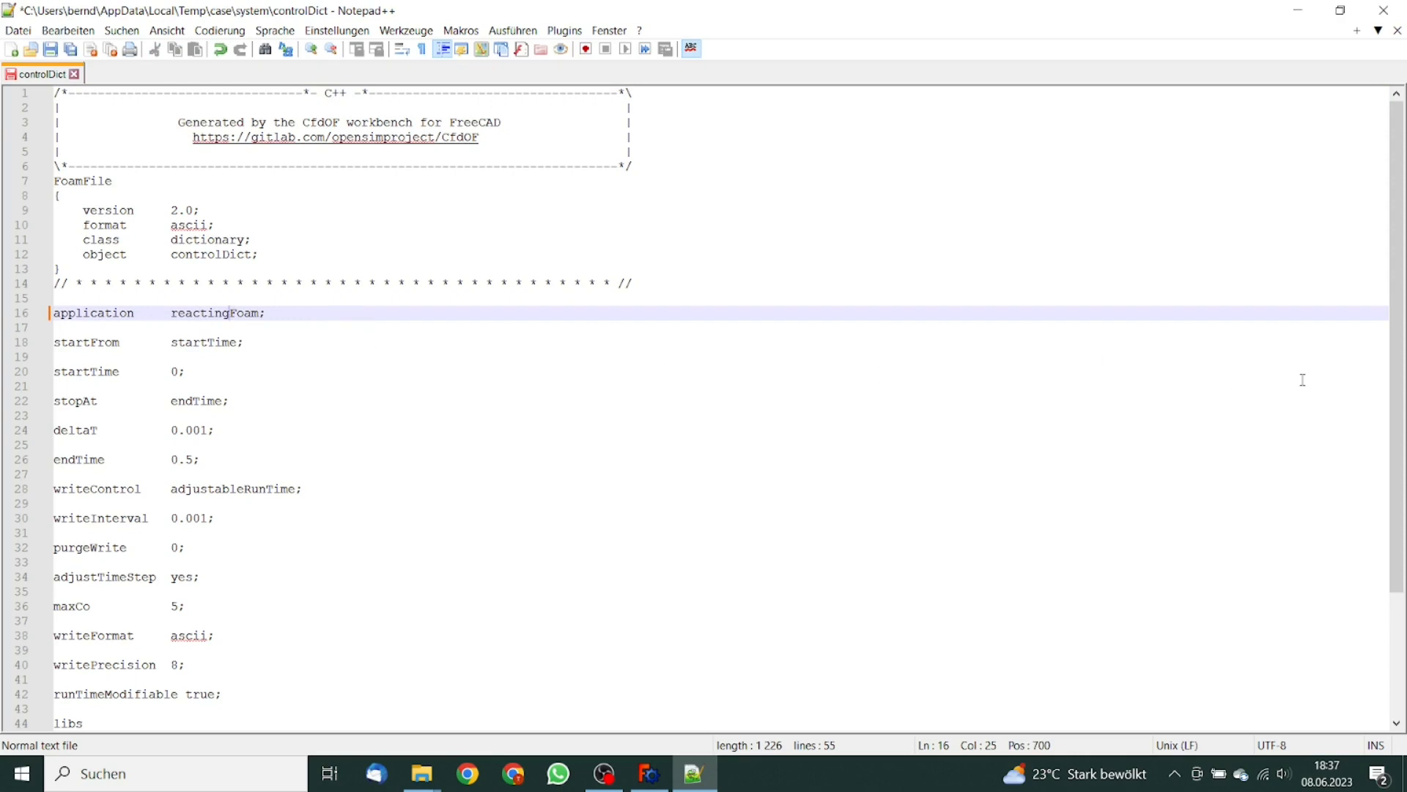
Delete the libs and functions blocks from the end of controlDict, along with the leftover blank lines.
scroll(1396, 345, down, 4)
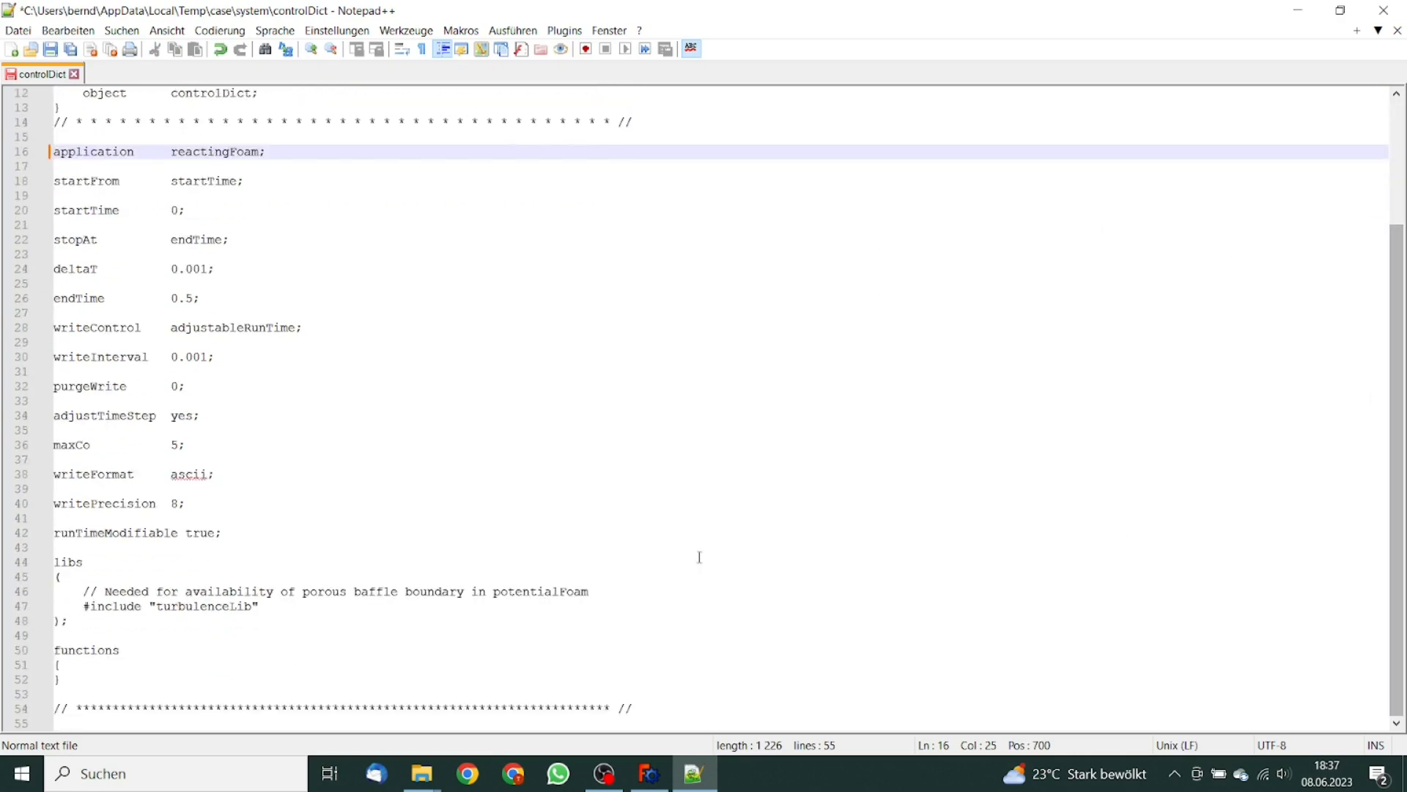
drag(56, 561, 87, 677)
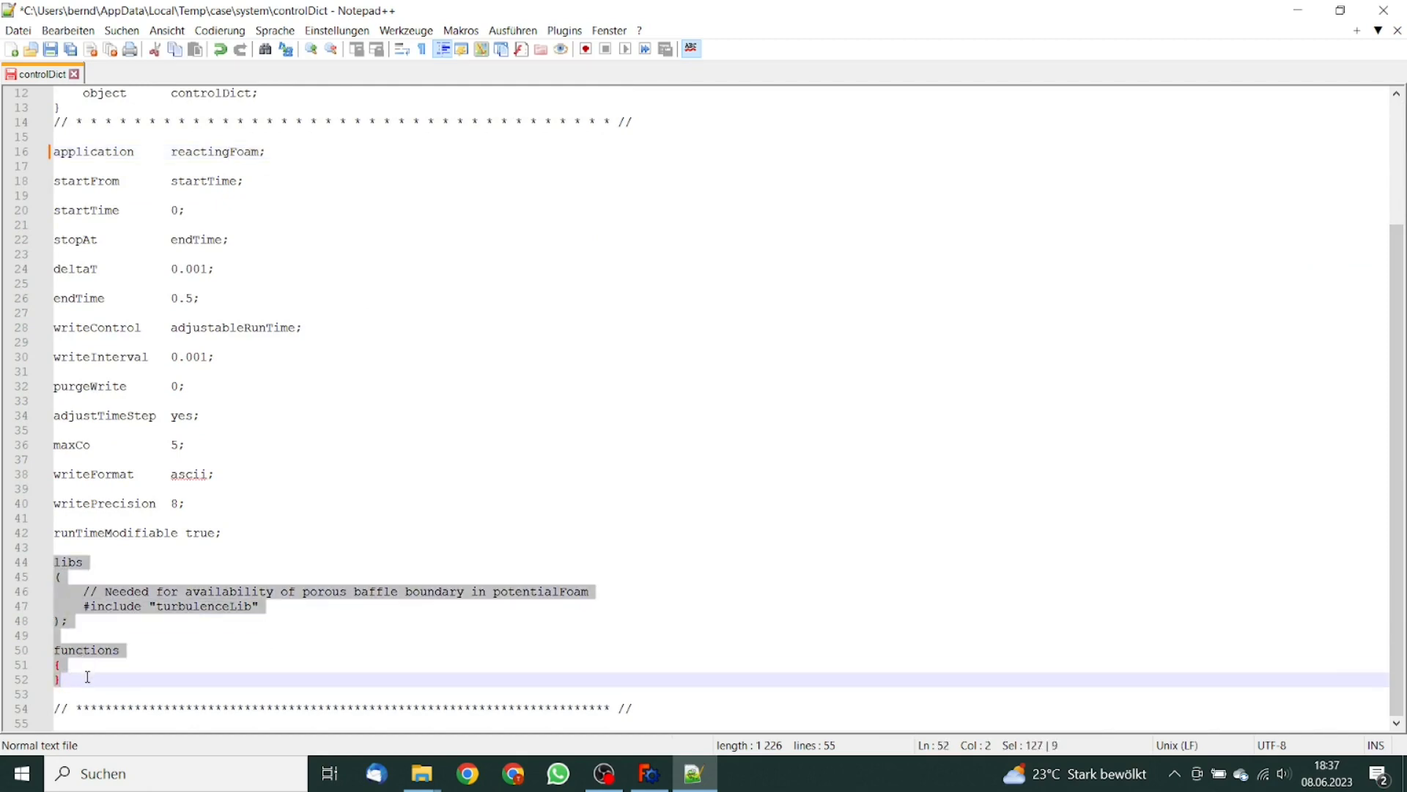
key(Delete)
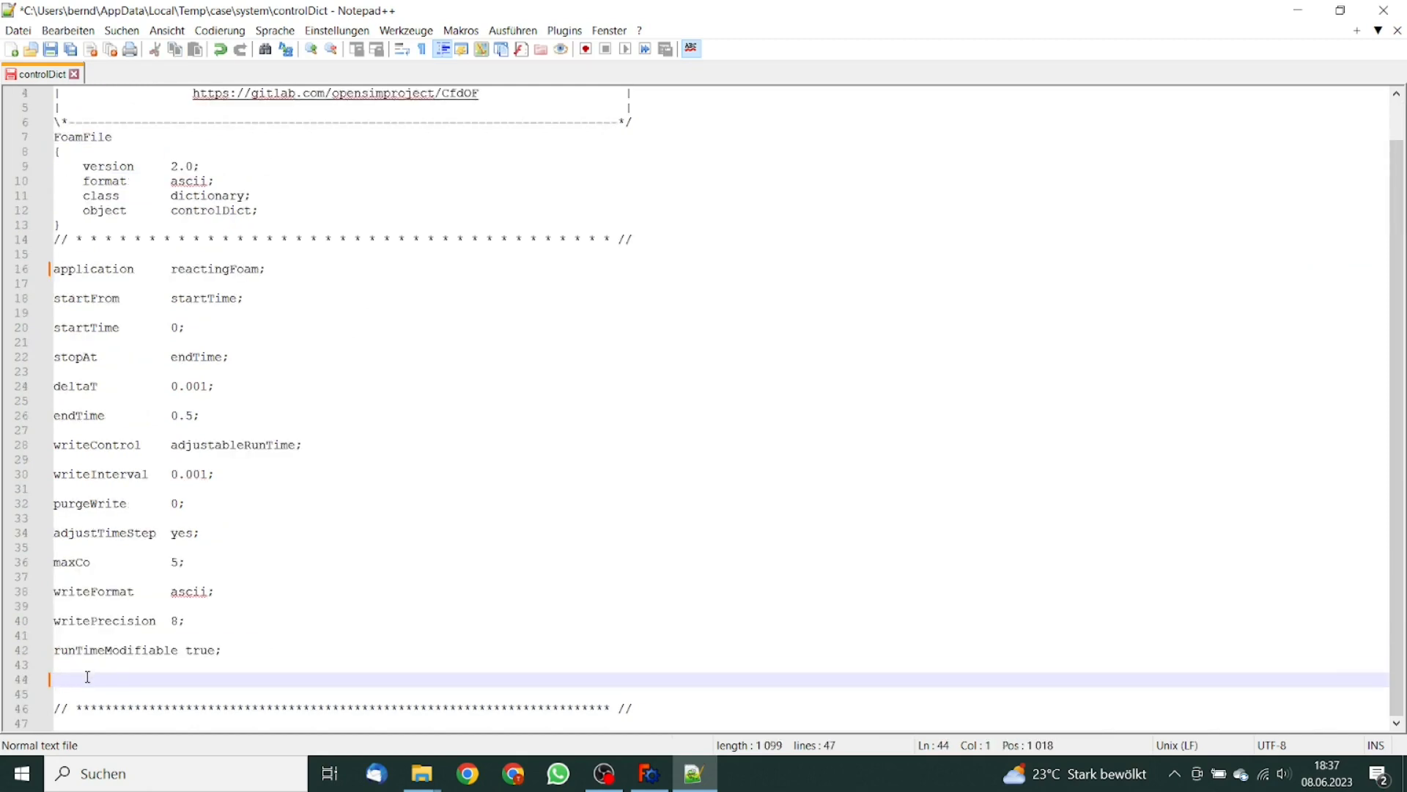
key(BackSpace)
key(BackSpace)
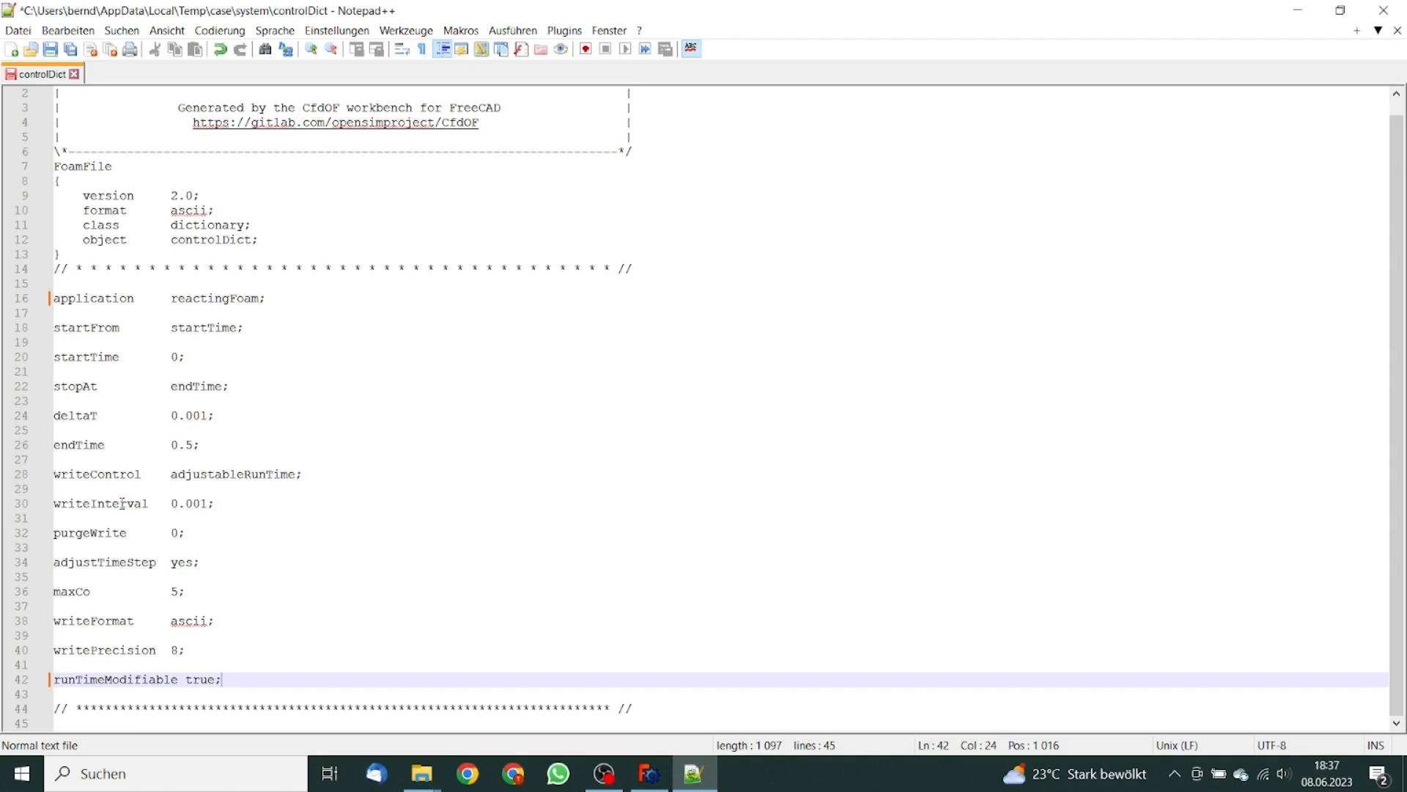
Set writeInterval in controlDict to 0.0005, save the file and close Notepad++.
drag(201, 503, 208, 502)
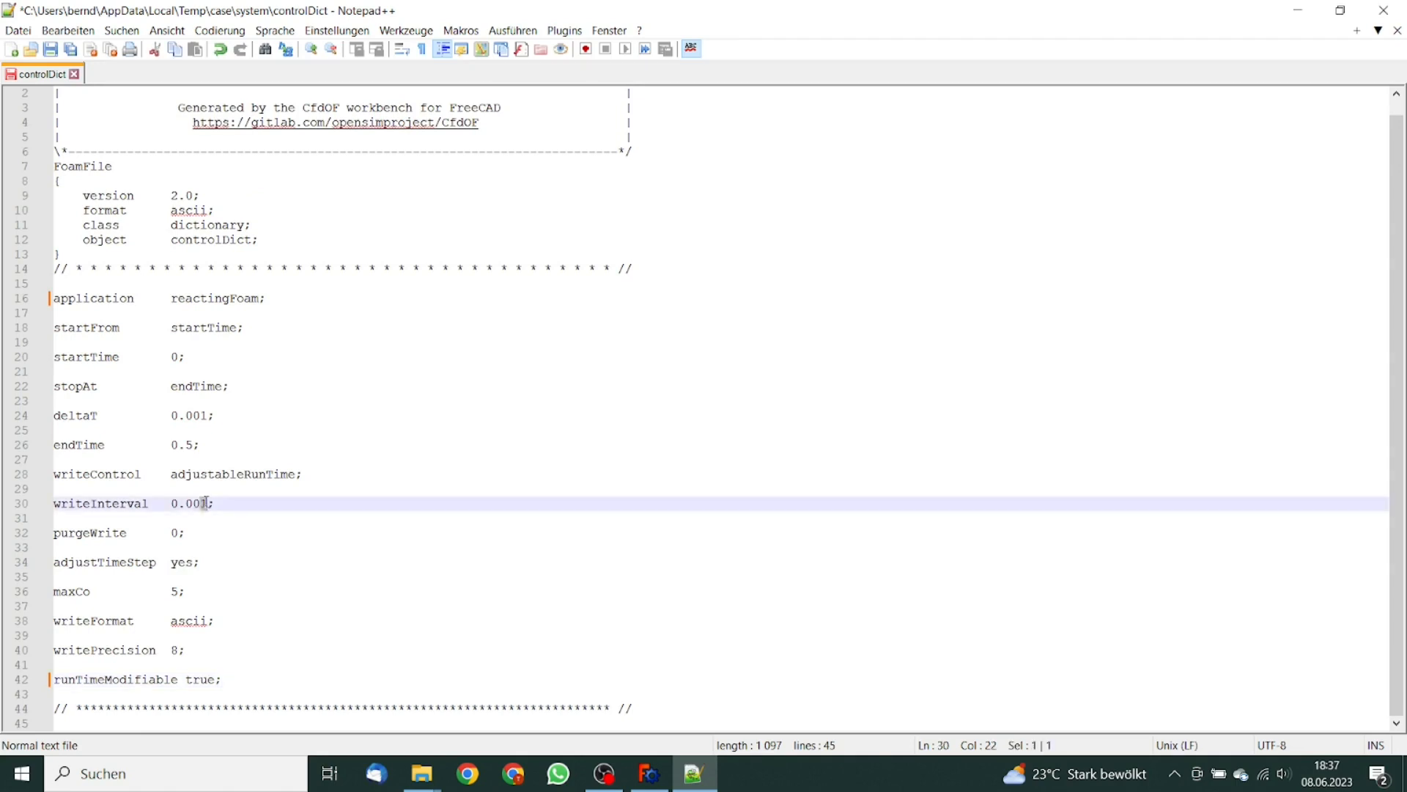
text(05)
click(51, 50)
click(75, 75)
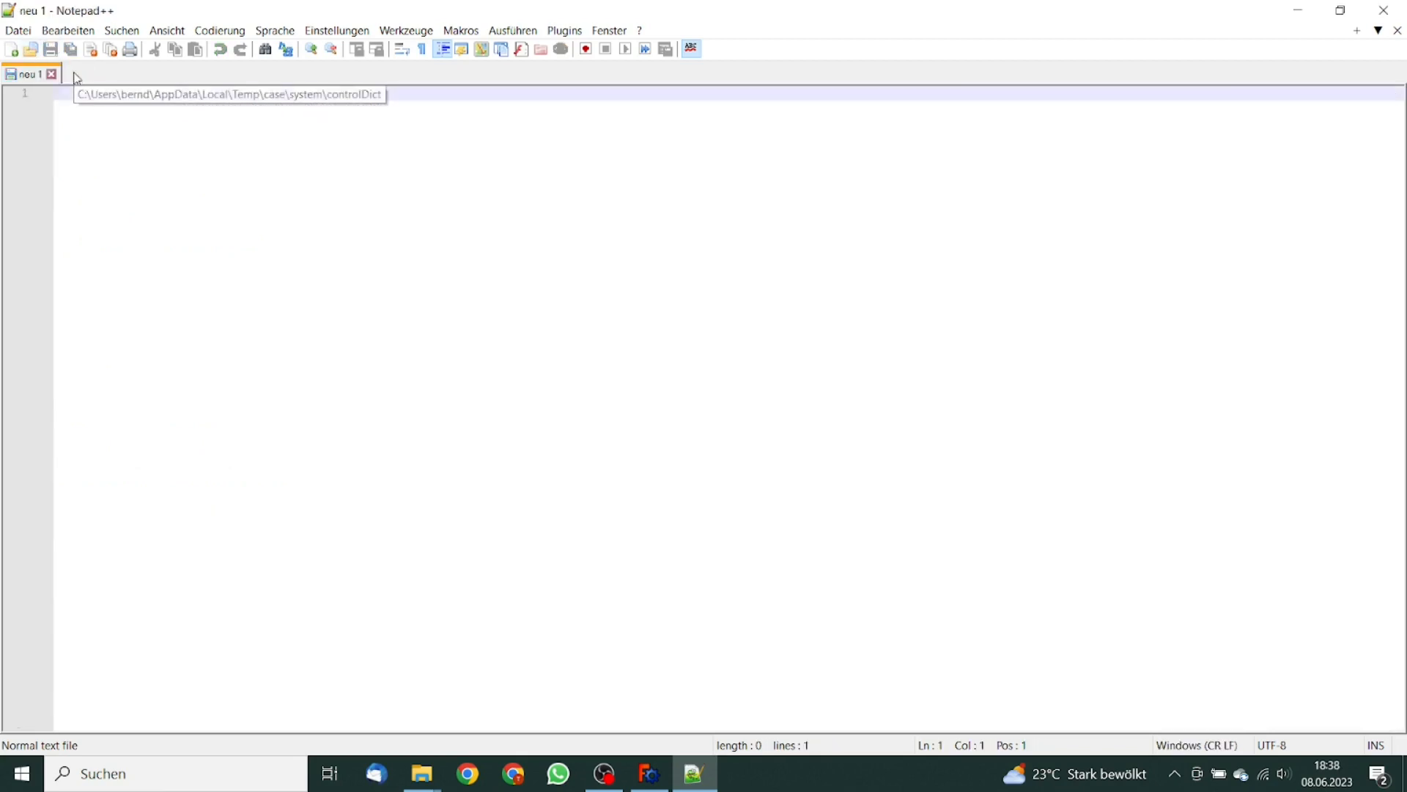
click(1396, 15)
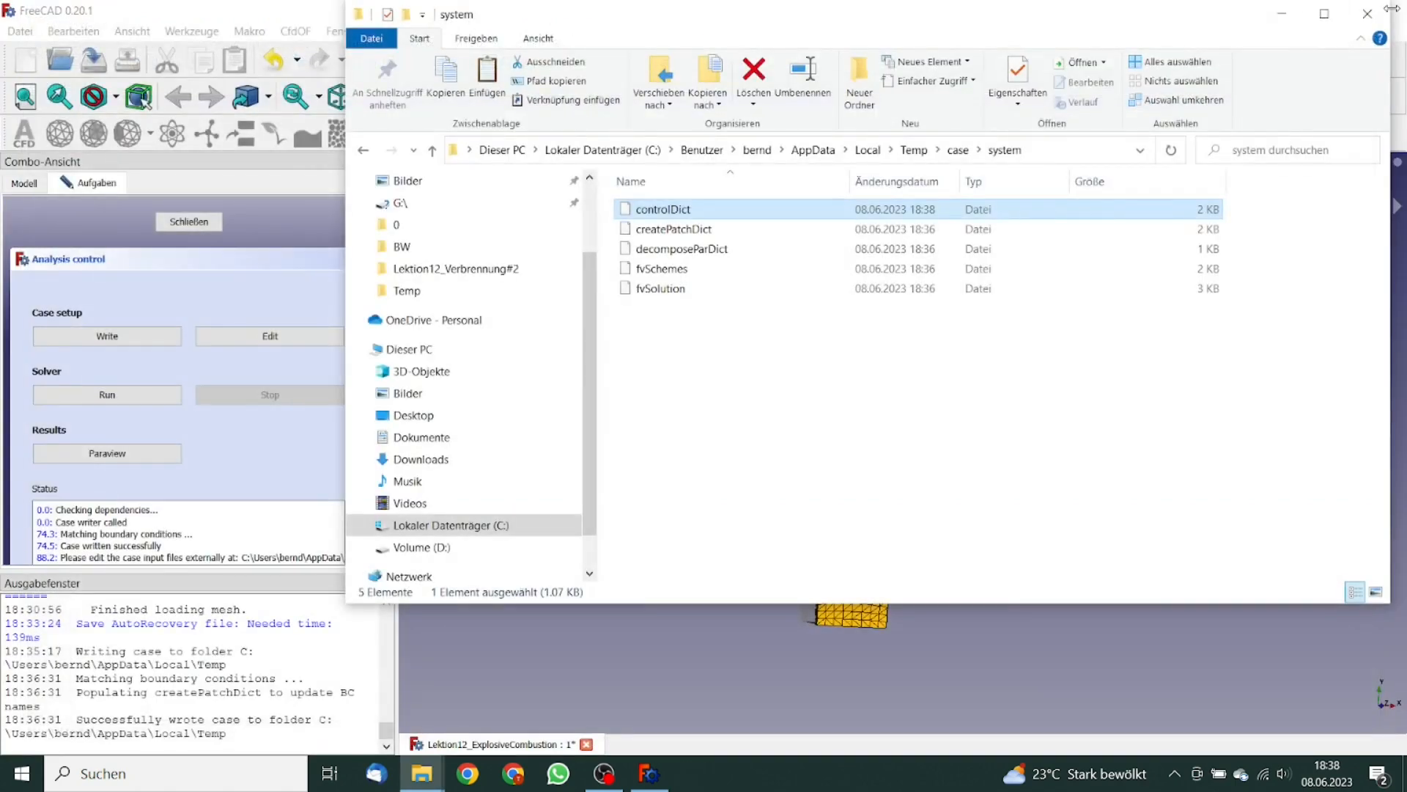
Delete the fvSchemes and fvSolution files from the case's system folder.
click(698, 271)
ctrl+click(687, 291)
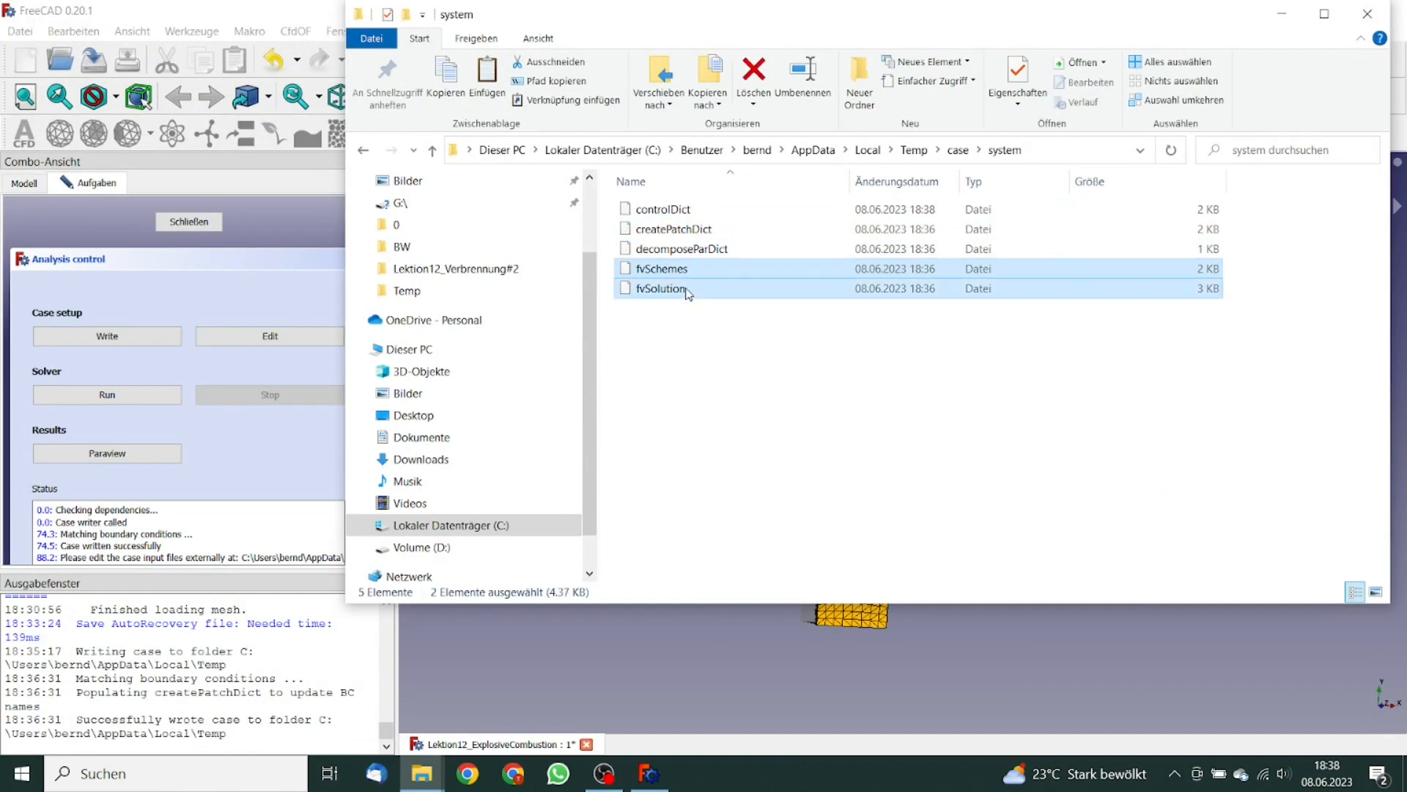
key(Delete)
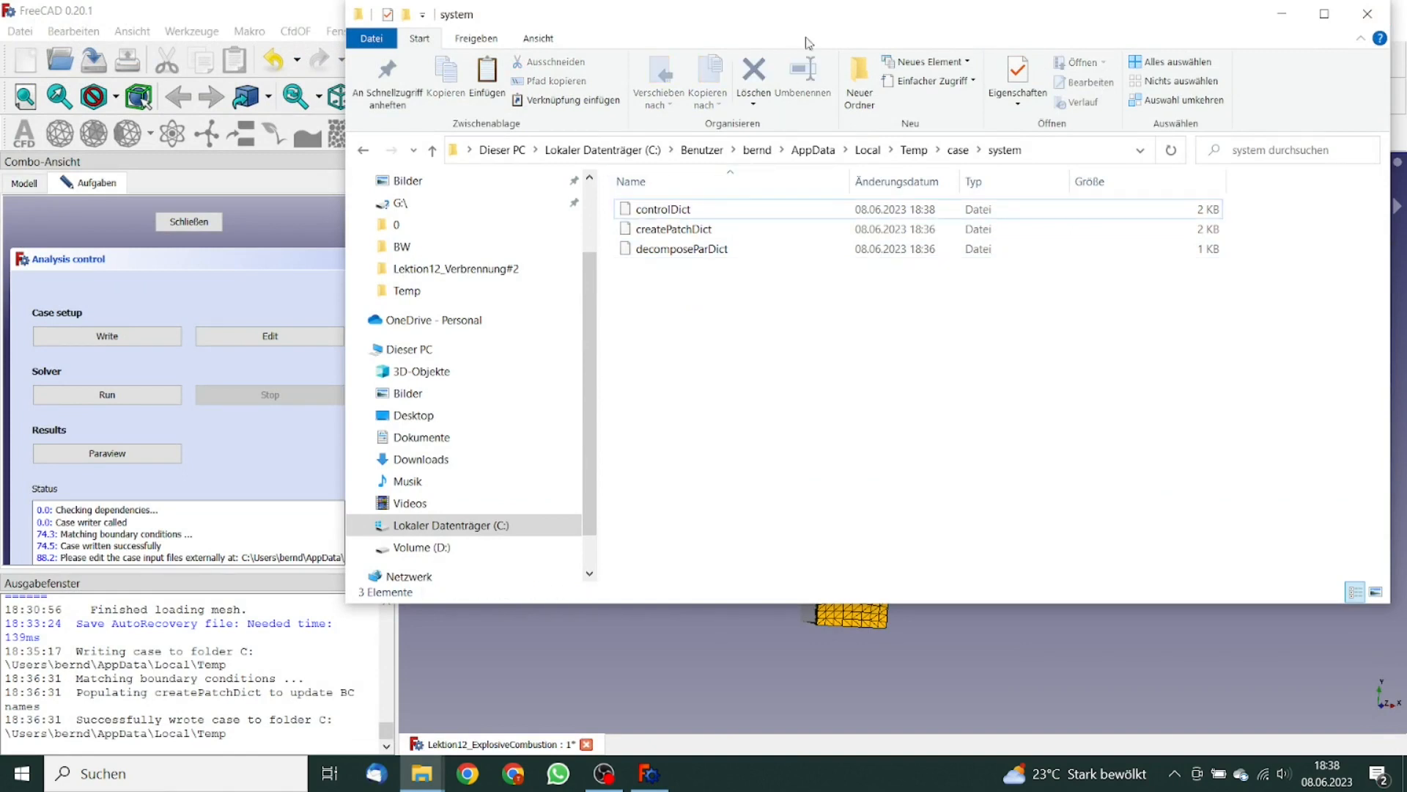
Copy fvSchemes and fvSolution from the Lektion11_Verbrennung Tutorial system folder into the case's system folder.
drag(691, 31, 432, 28)
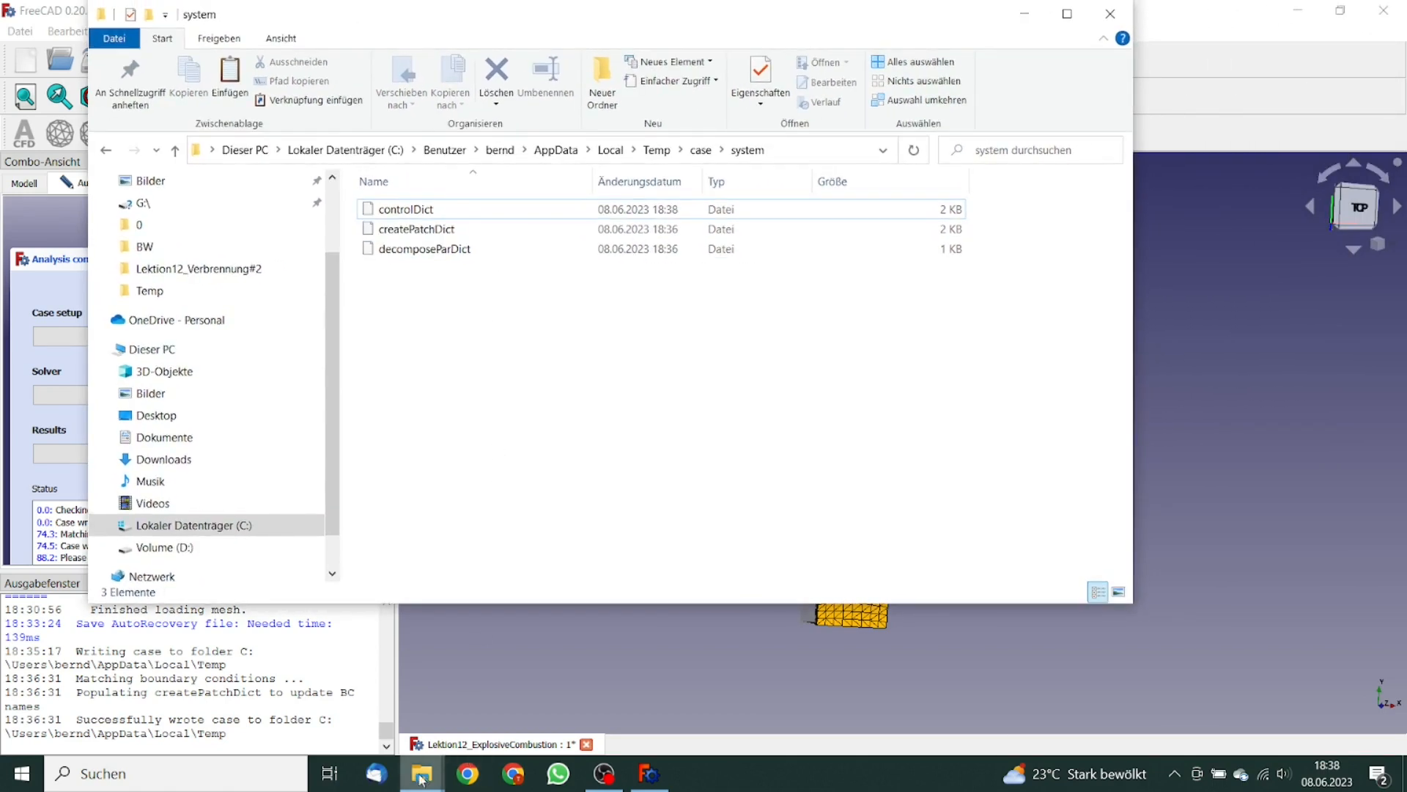
mouse_move(422, 779)
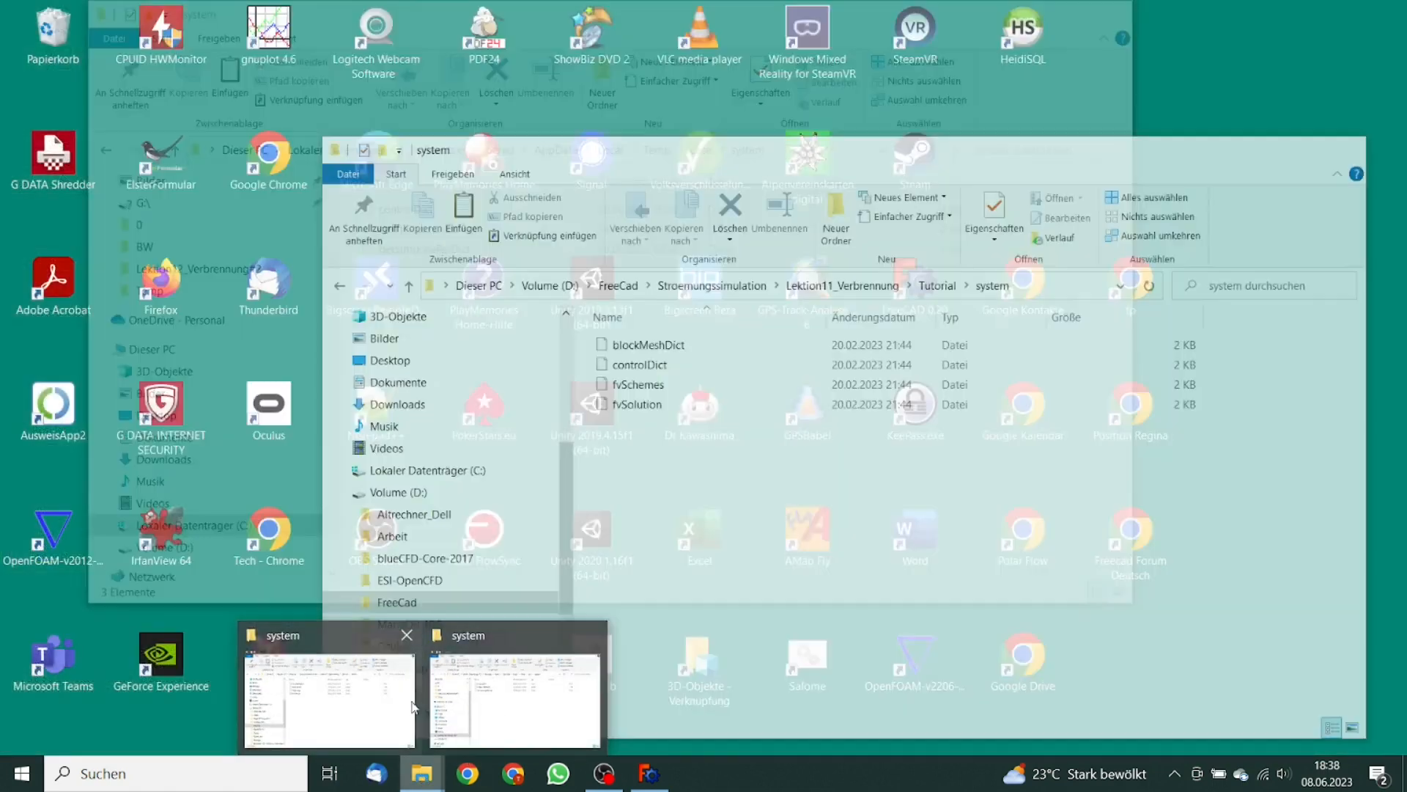
click(412, 708)
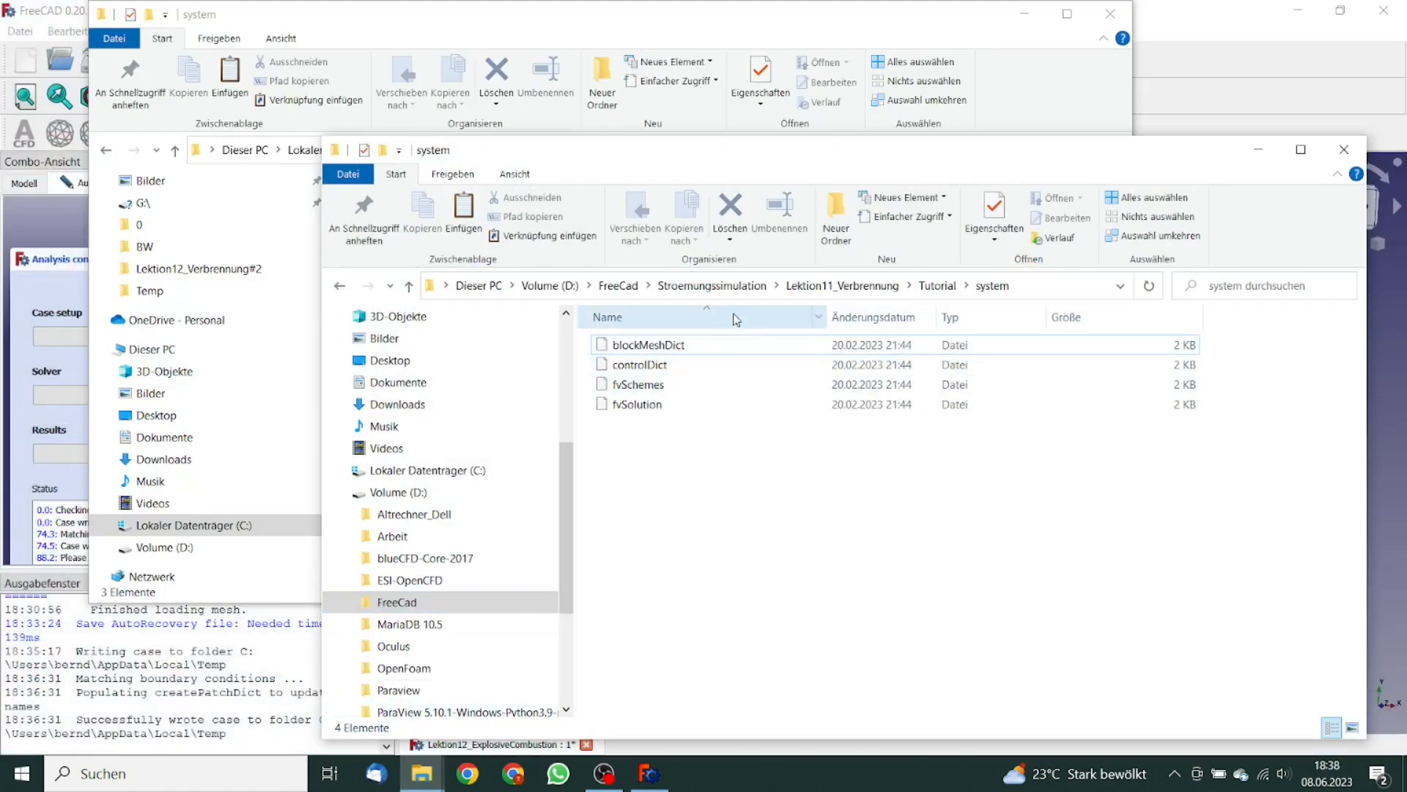
drag(800, 168, 861, 178)
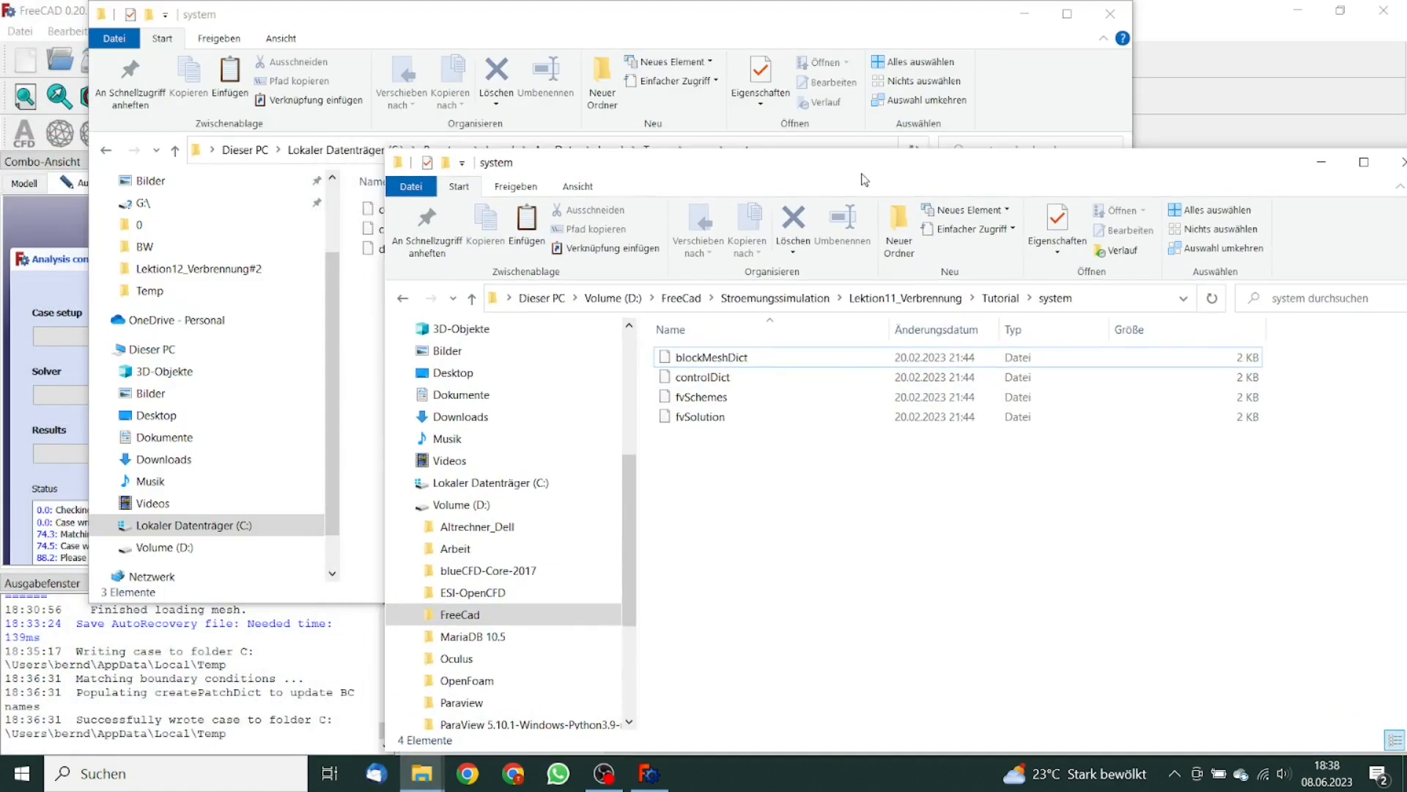
click(733, 401)
shift+click(735, 415)
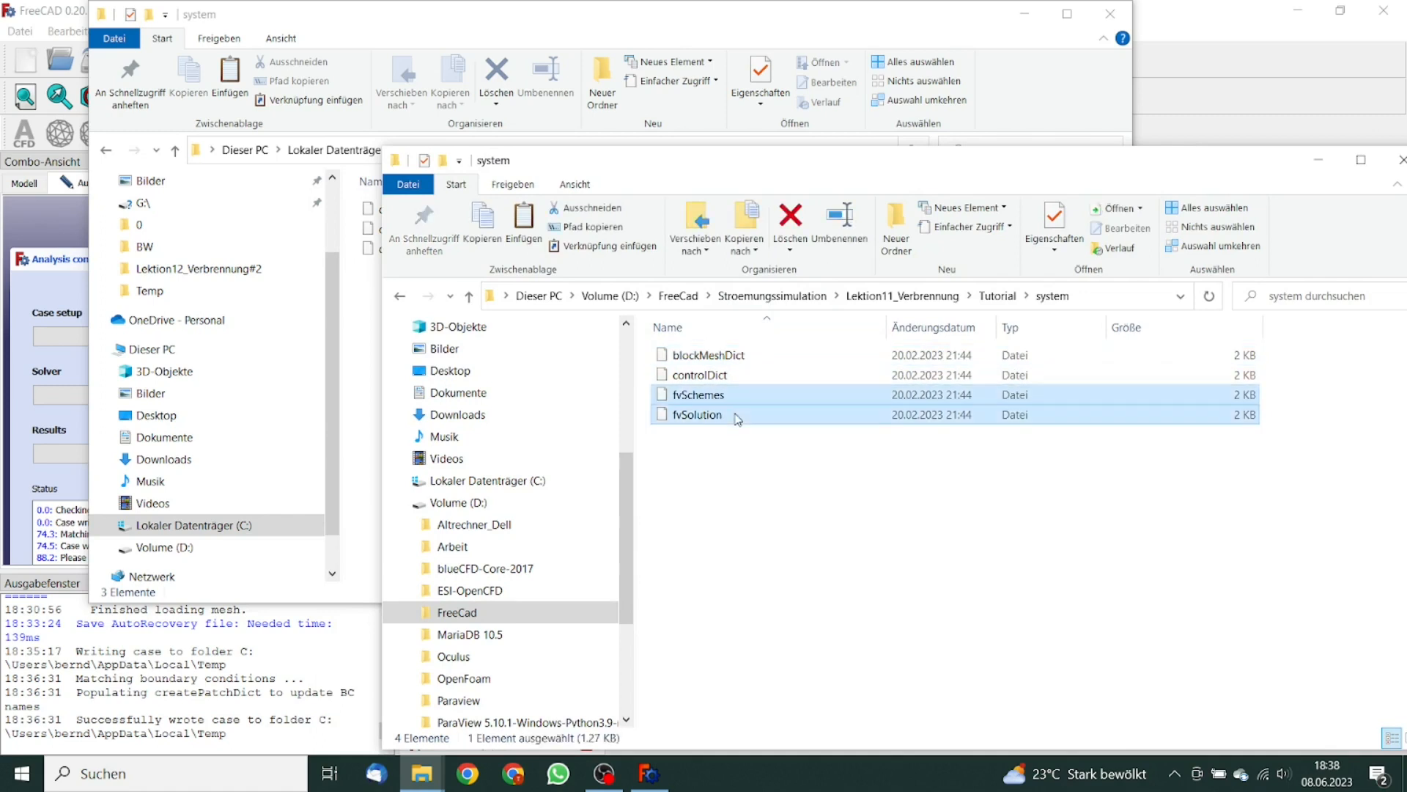
click(528, 18)
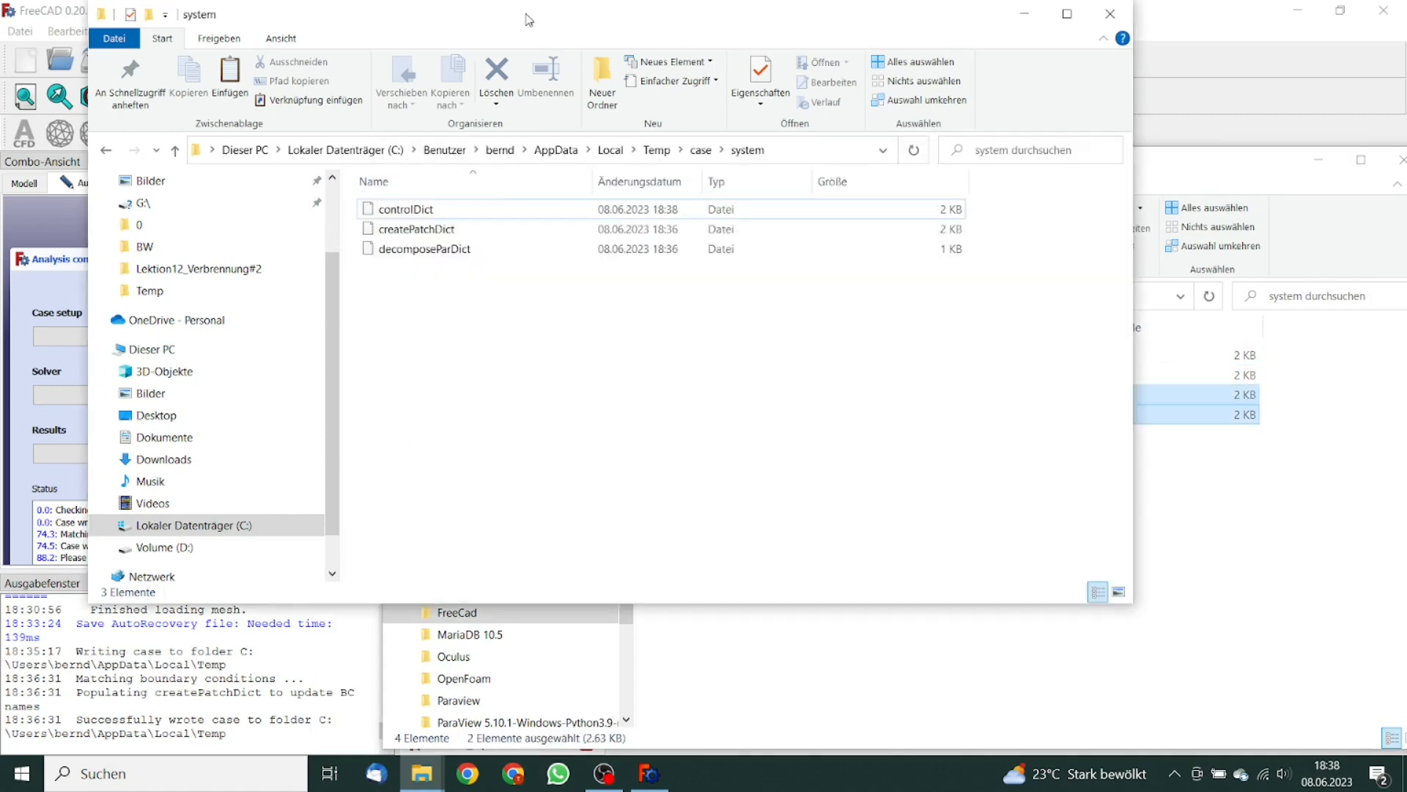
key(ctrl+v)
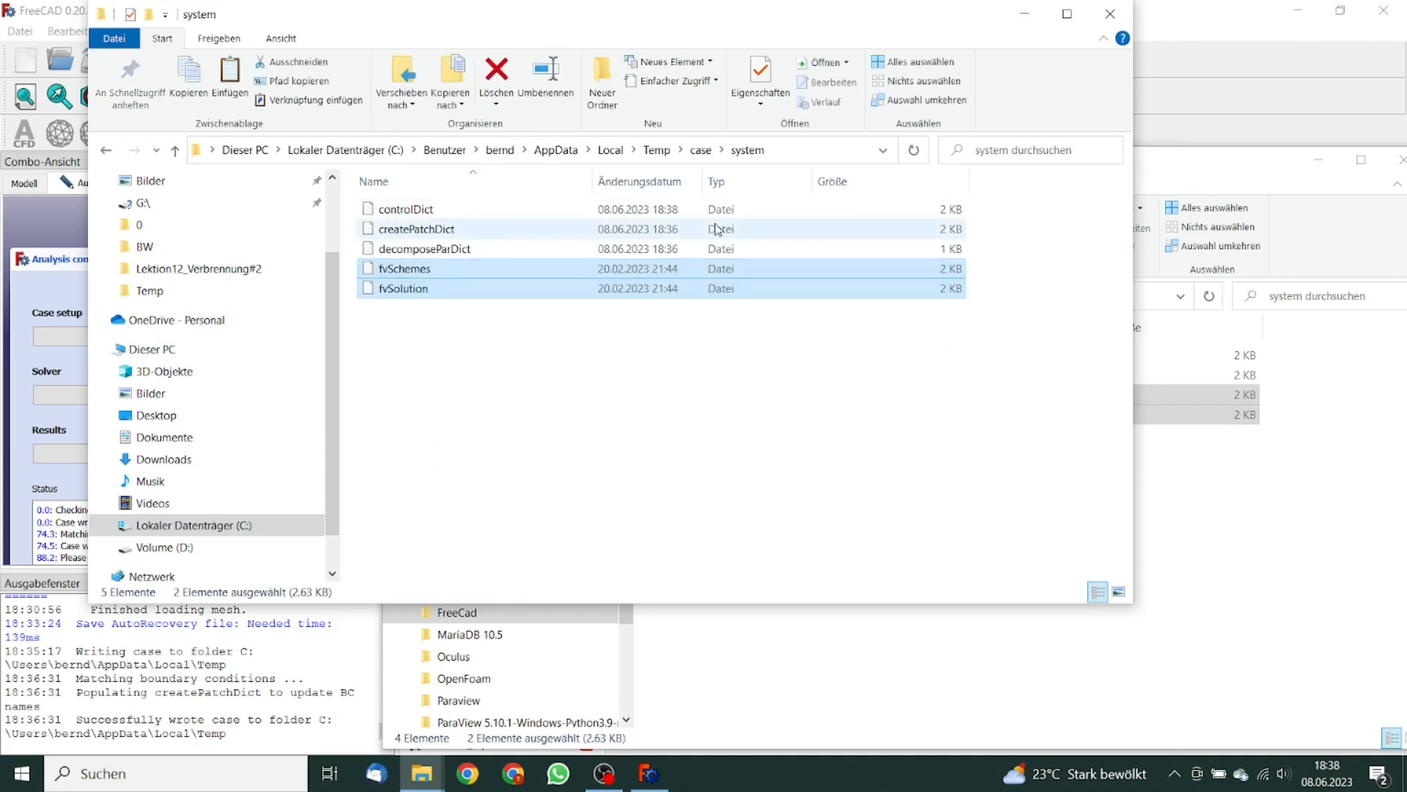
Delete transportProperties and turbulenceProperties from the case's constant folder.
click(705, 150)
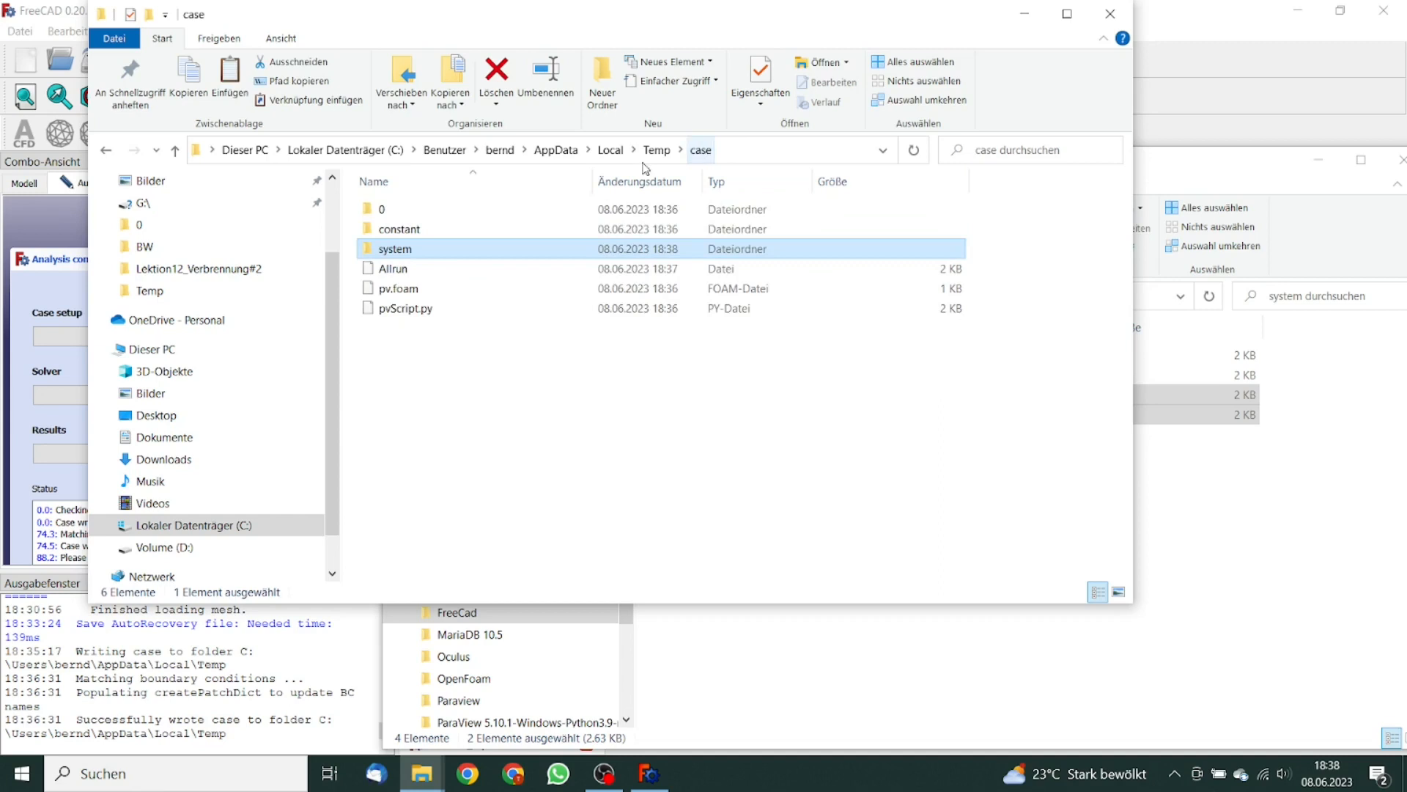
double_click(429, 231)
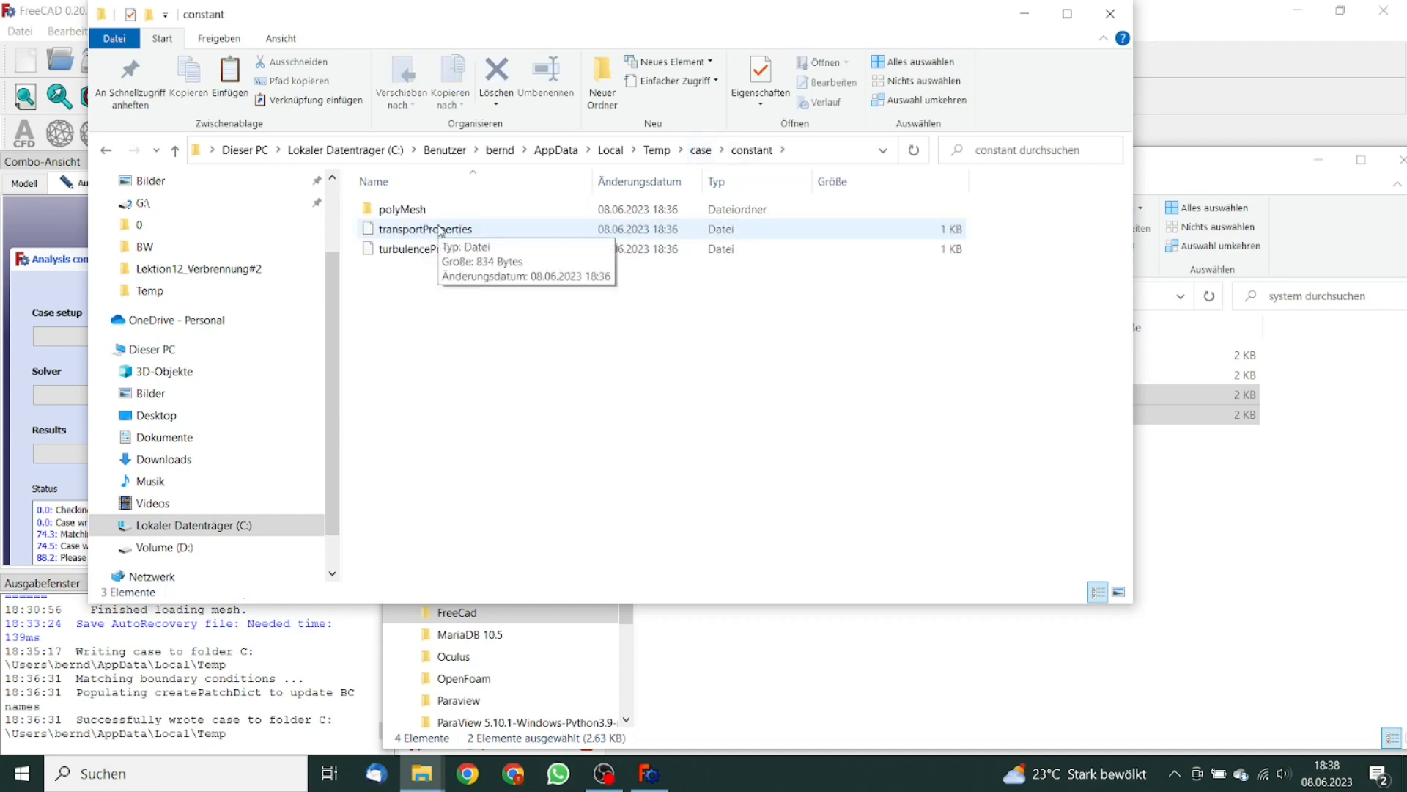
click(440, 232)
shift+click(440, 250)
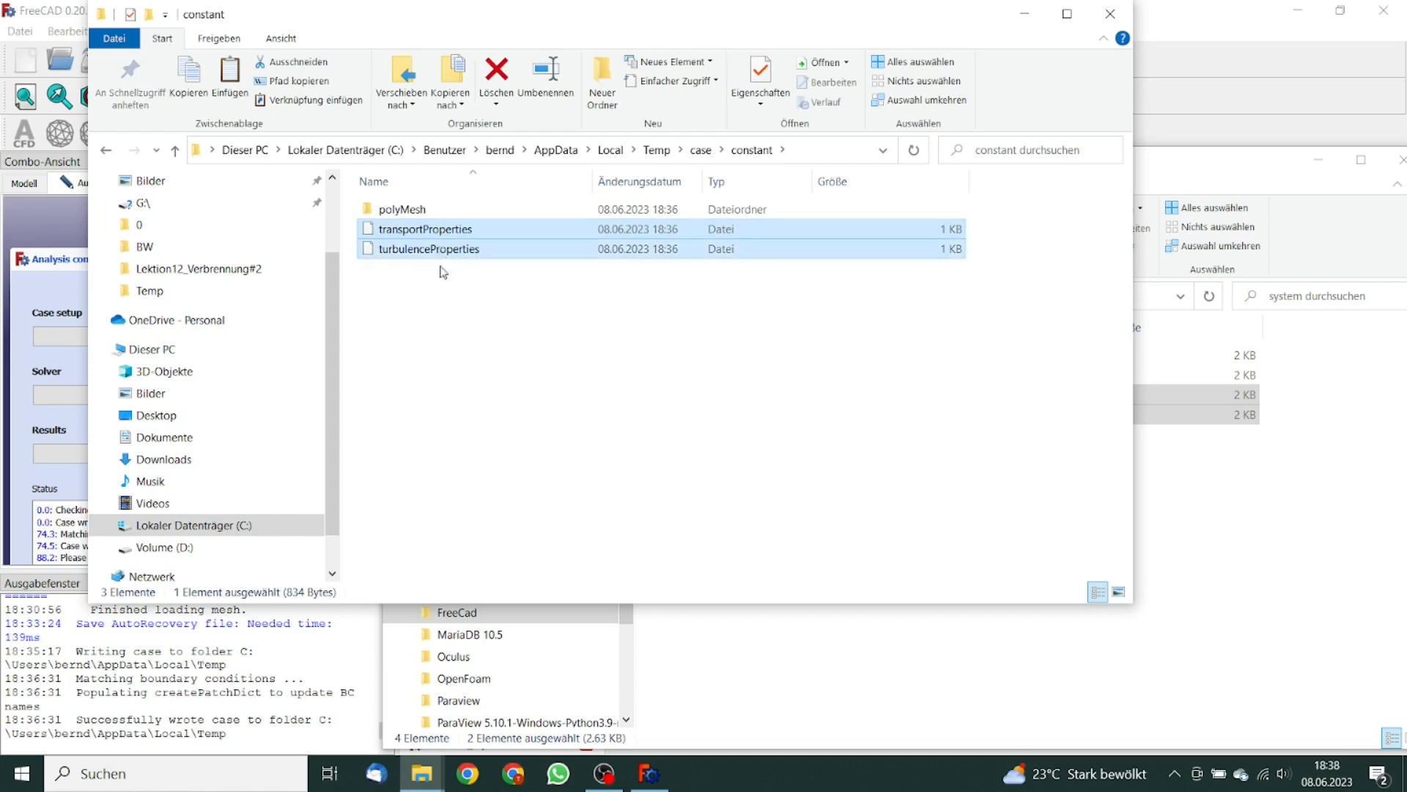
key(Delete)
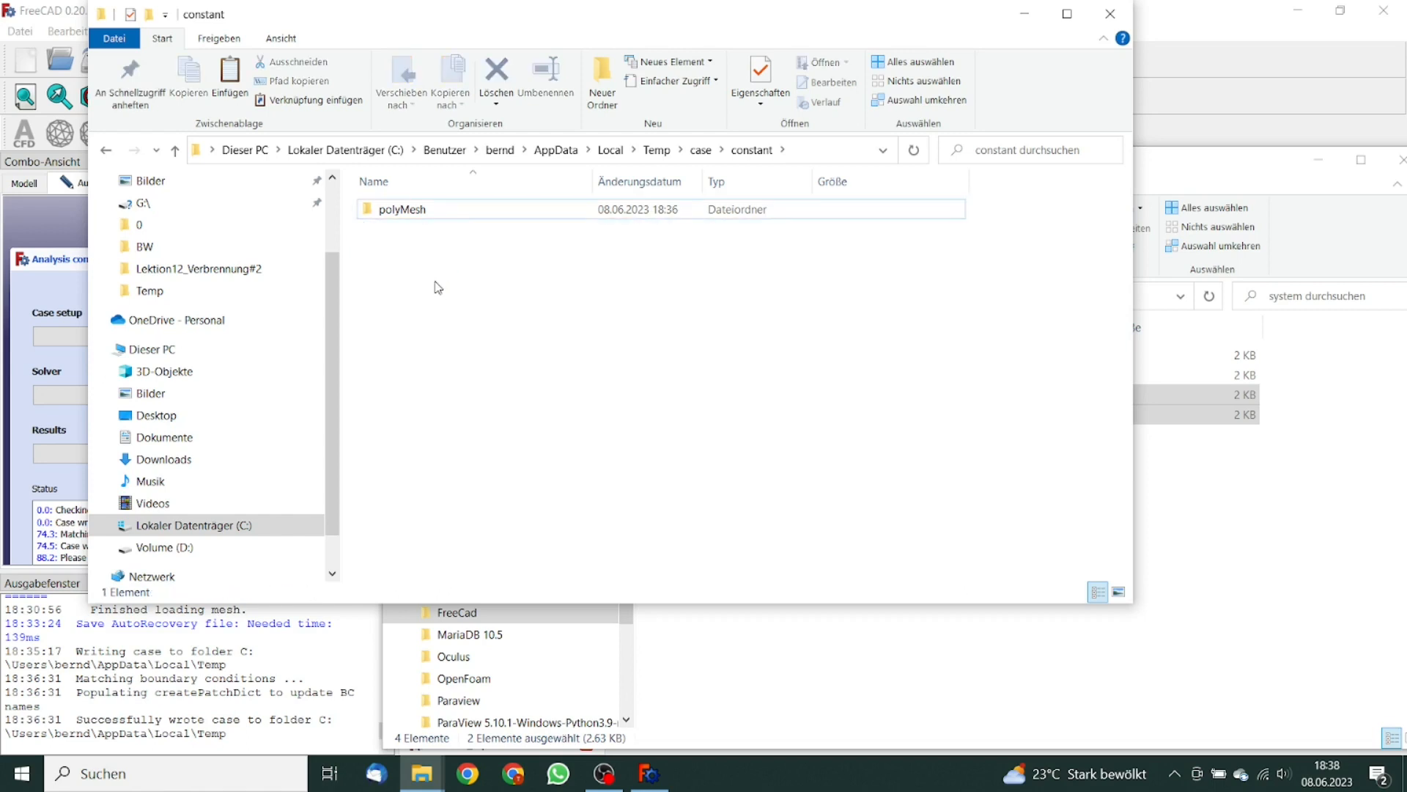
Copy all six files, from chemistryProperties to turbulenceProperties, from the Tutorial constant folder into the case's constant folder.
click(452, 215)
click(1236, 184)
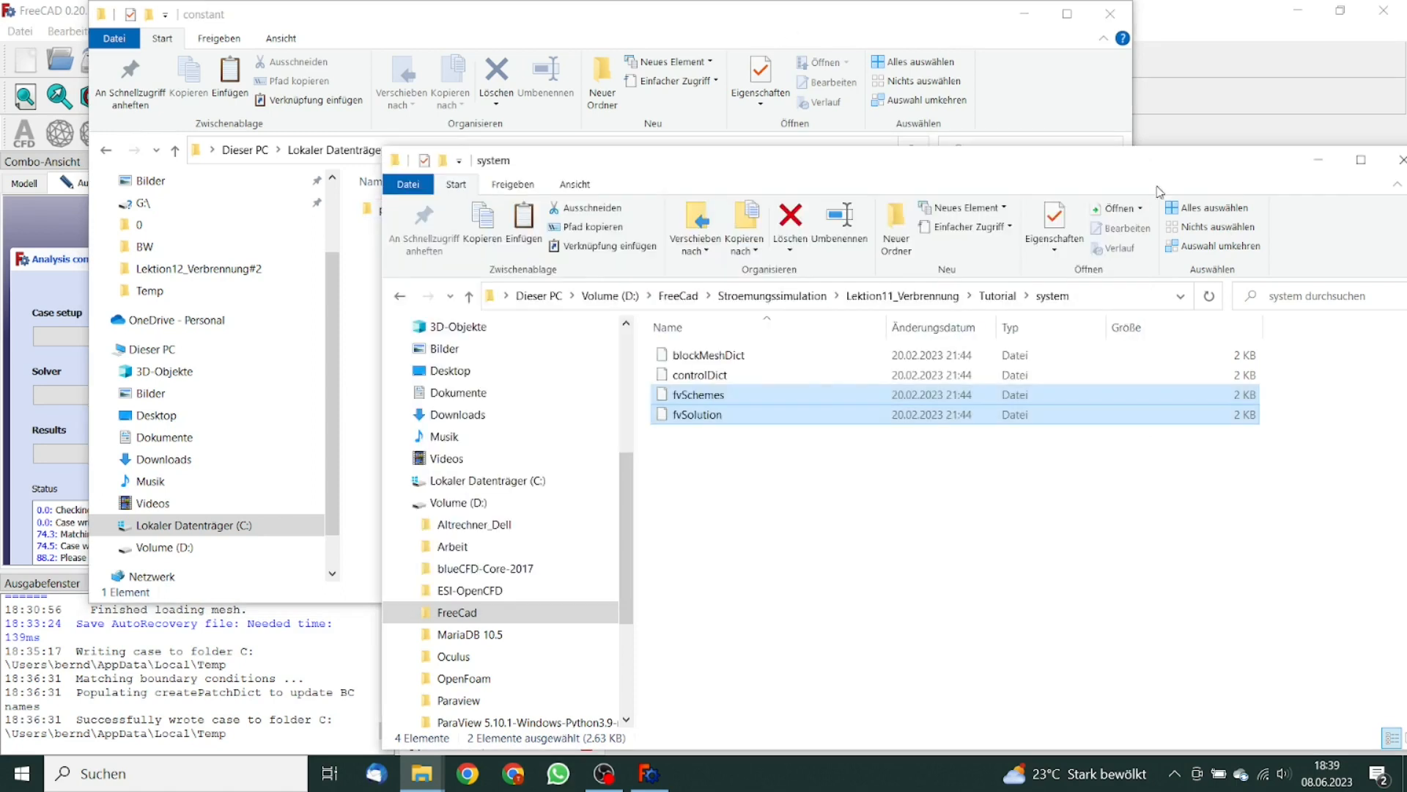
click(1006, 297)
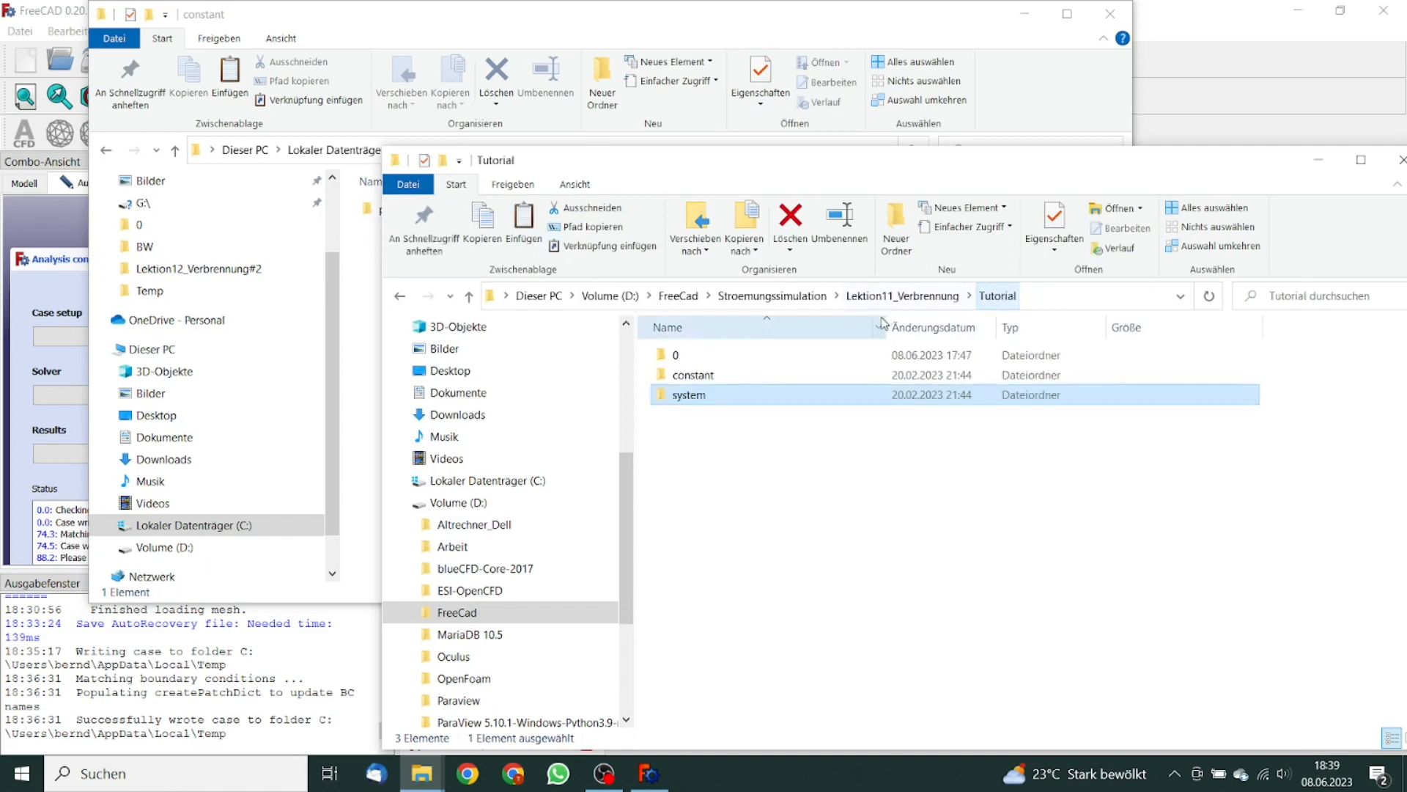
double_click(724, 375)
click(722, 355)
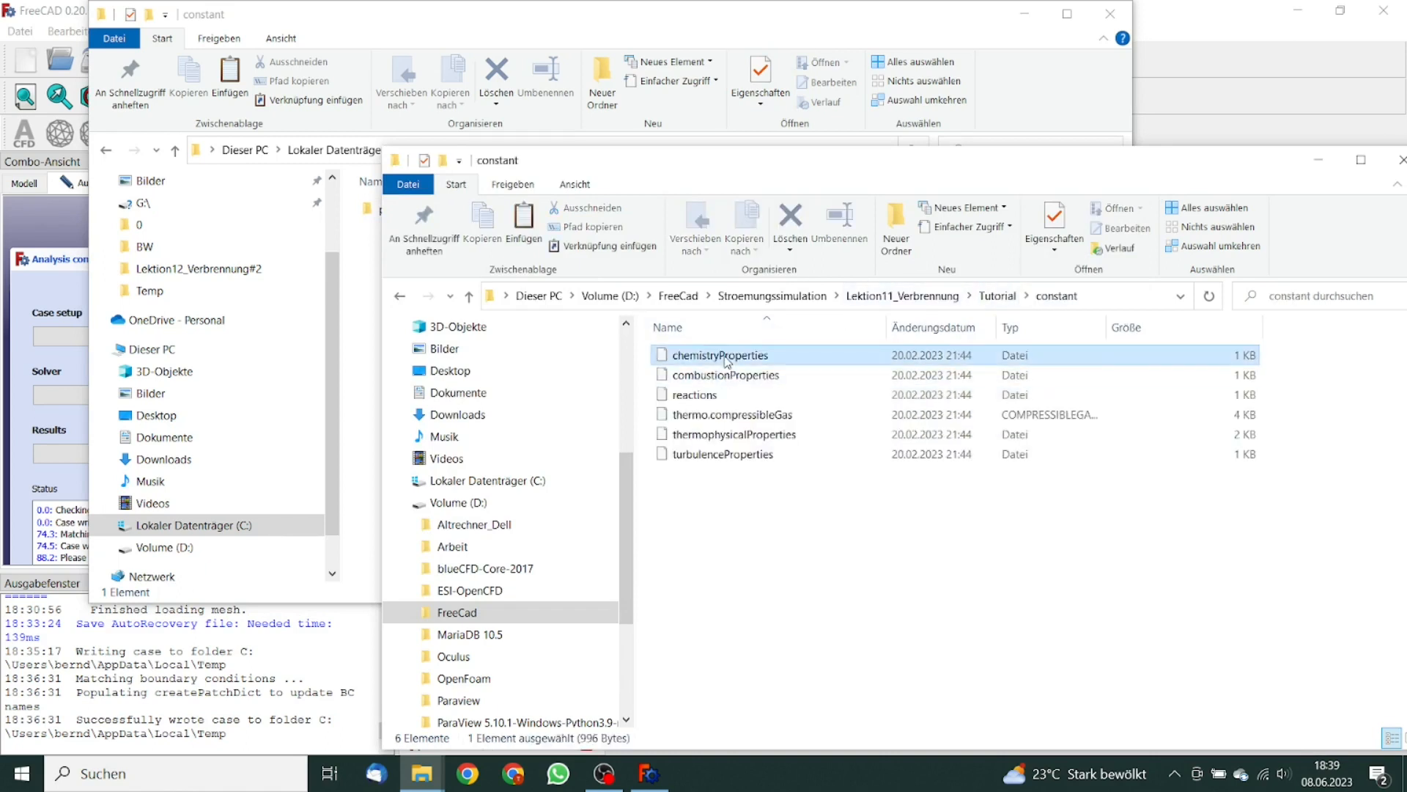
shift+click(726, 454)
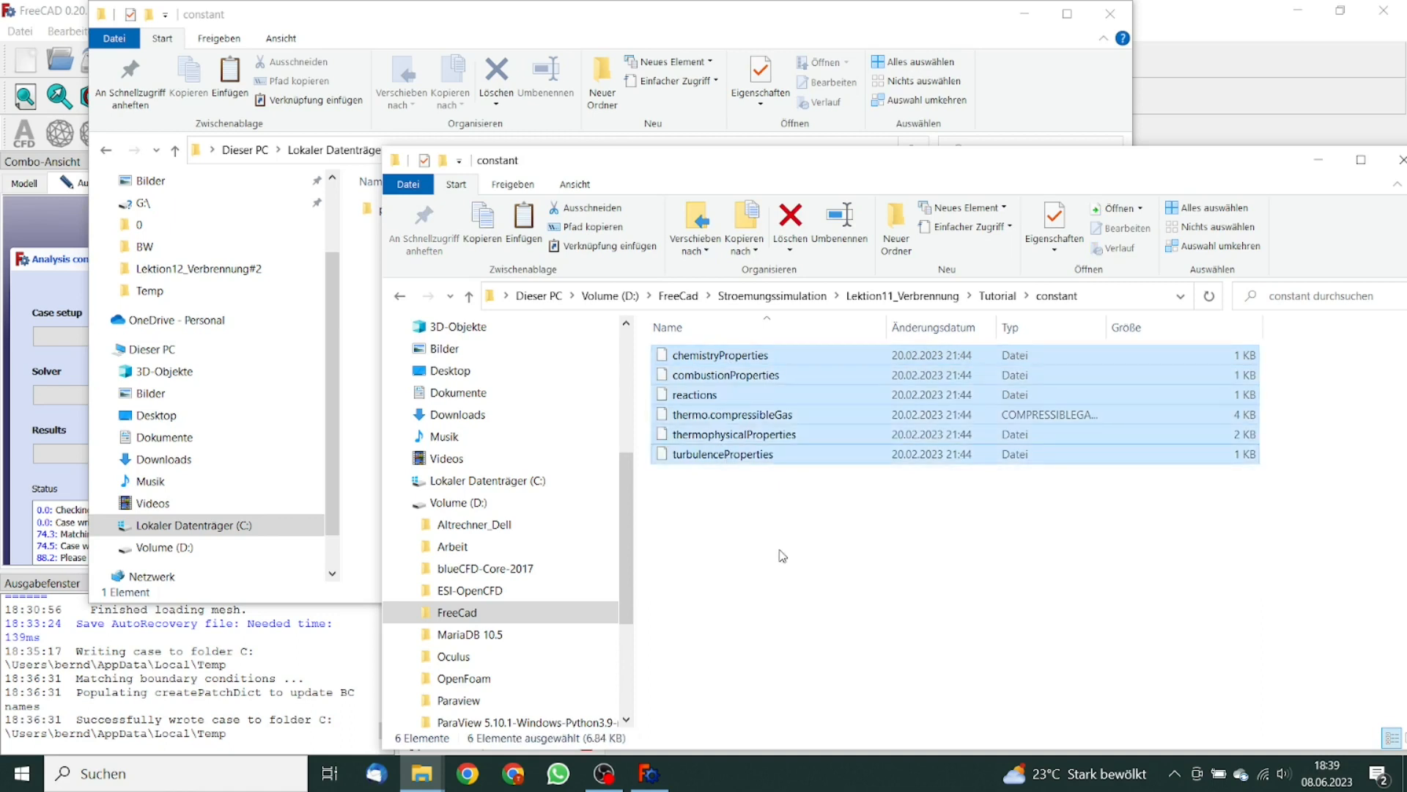
click(449, 20)
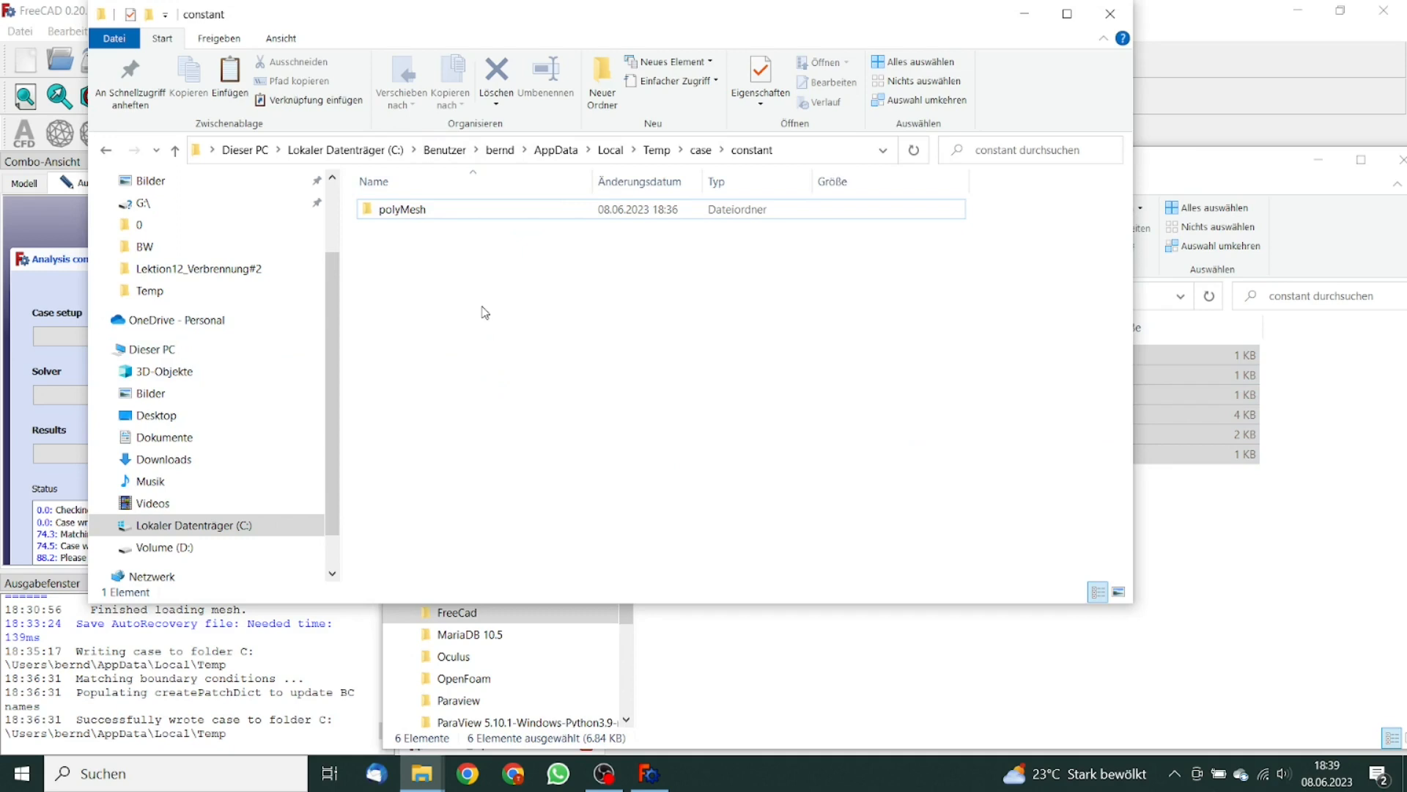
key(ctrl+v)
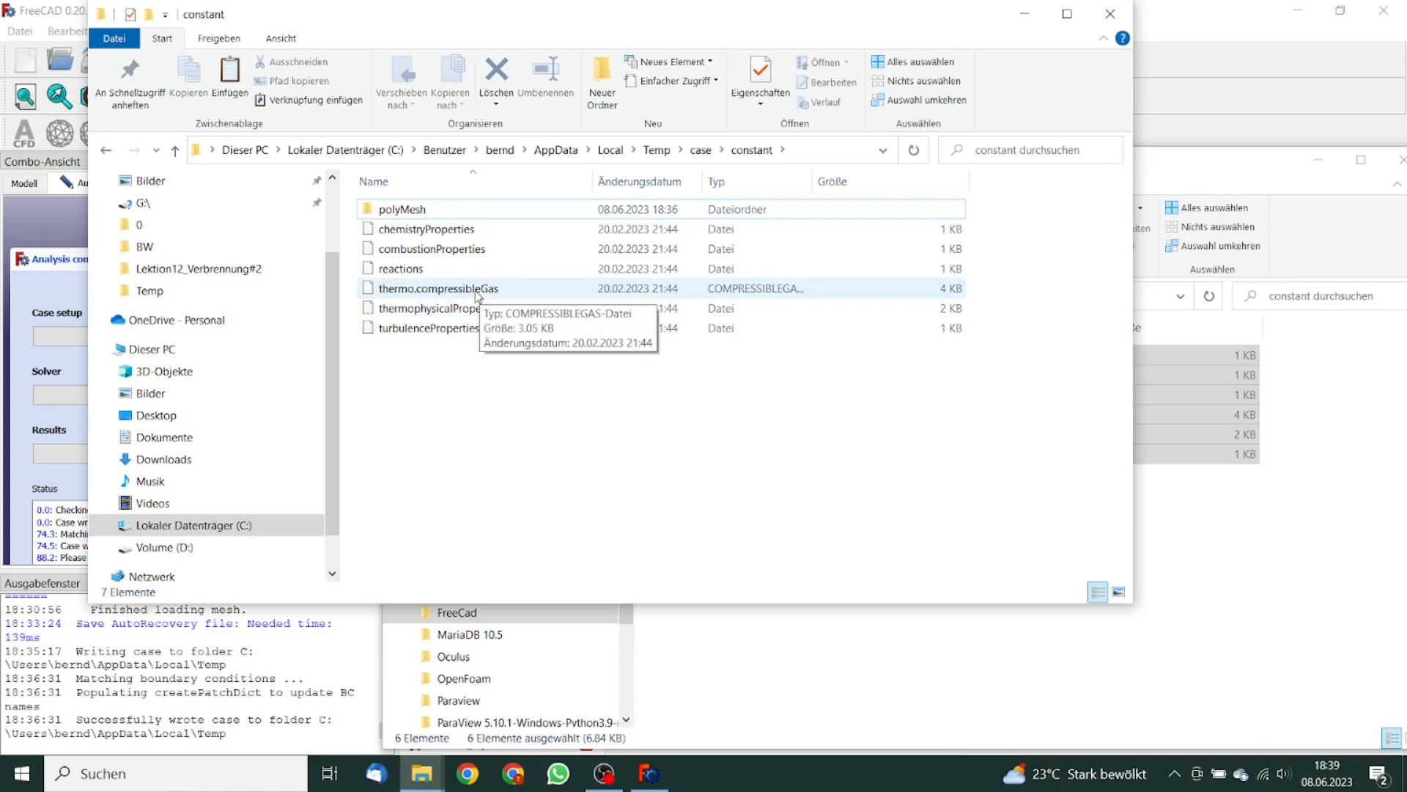
Examine the species data in the case's thermo.compressibleGas file with Notepad++, then close the editor.
click(478, 291)
right_click(478, 291)
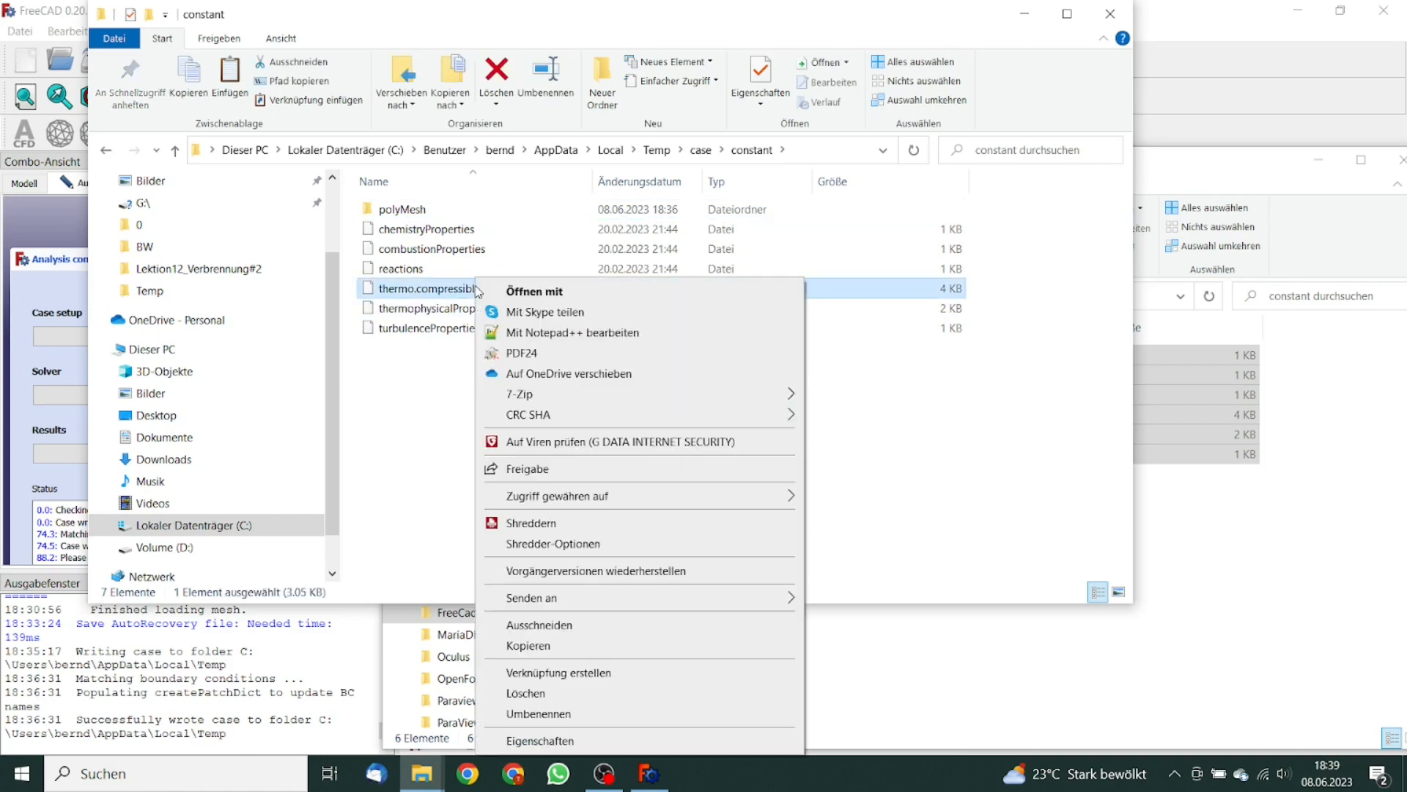
click(536, 333)
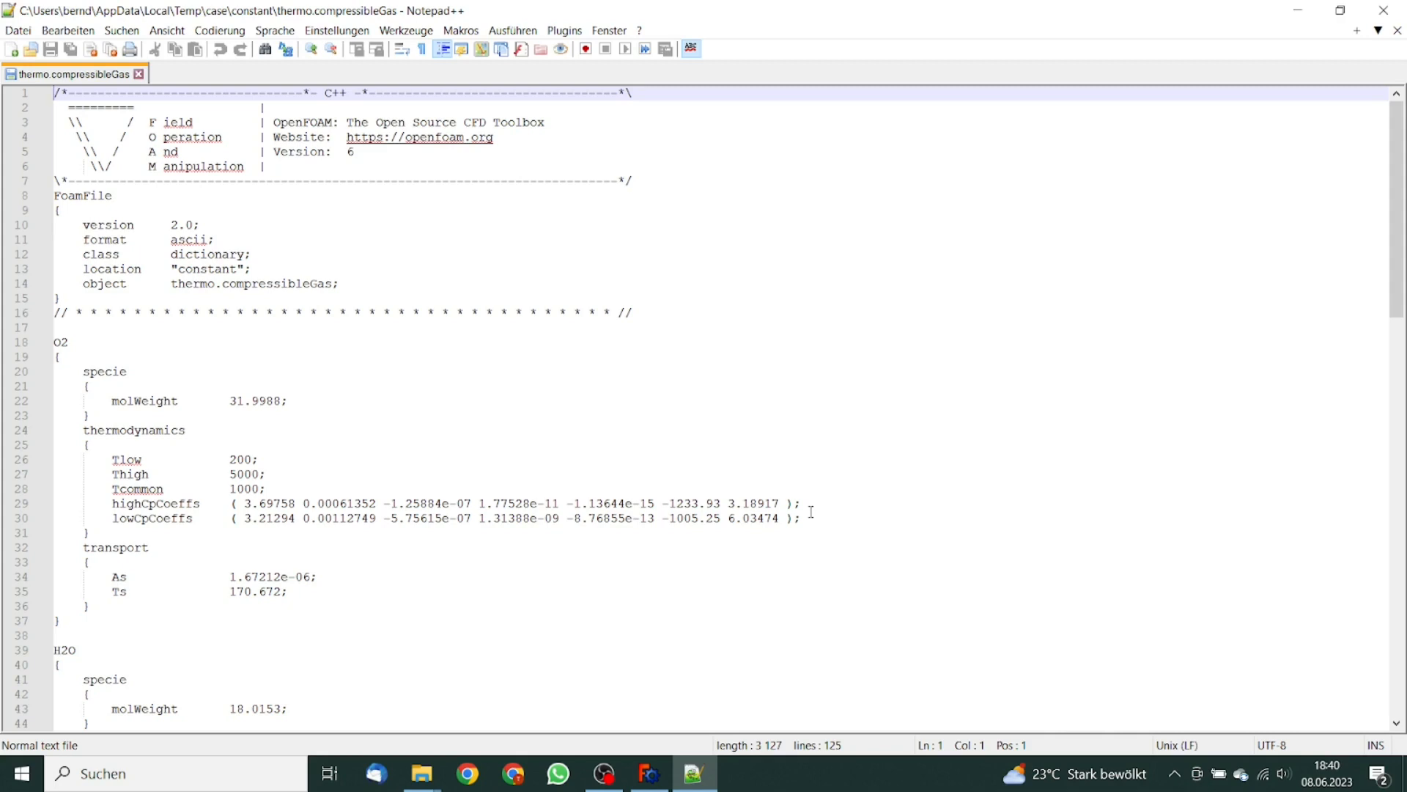
click(139, 74)
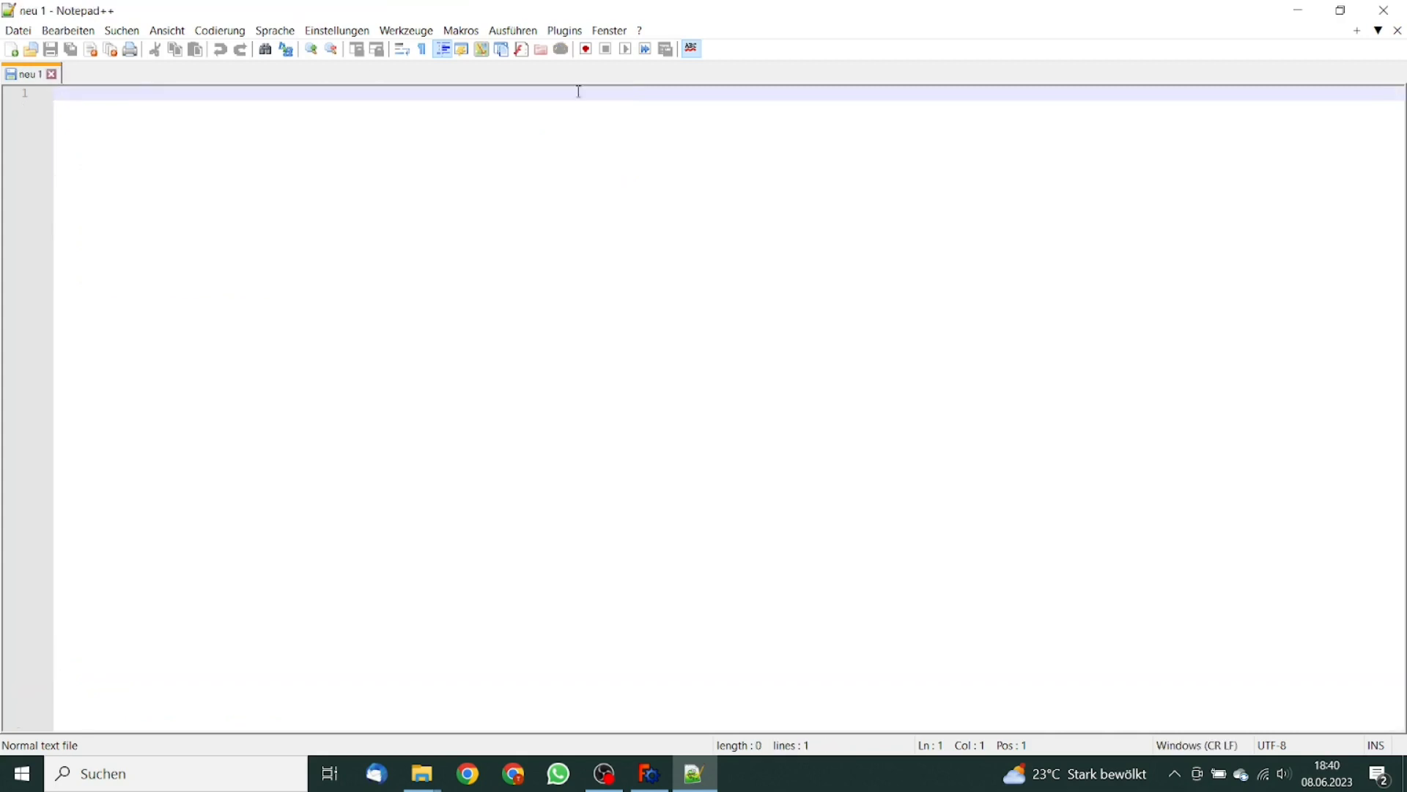
click(1385, 11)
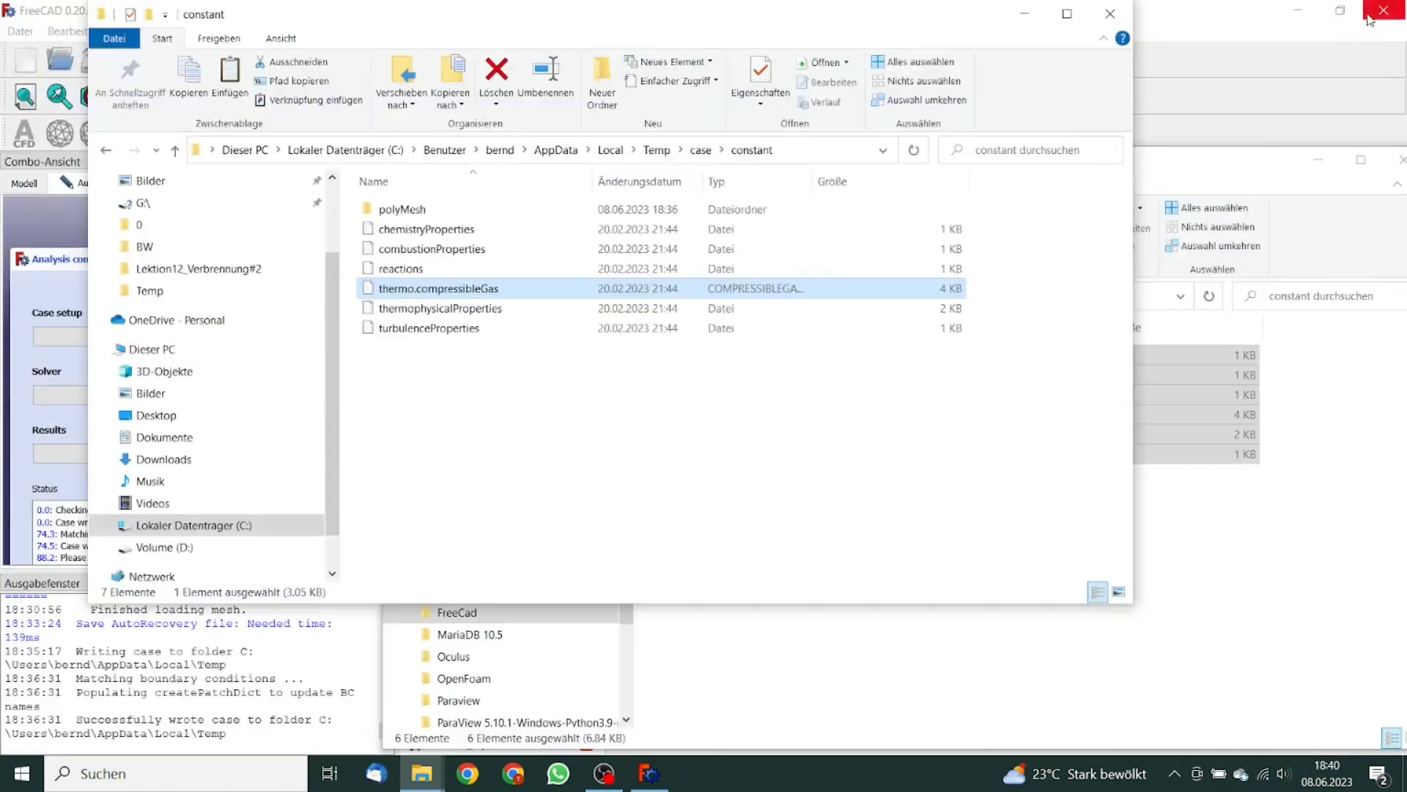
Open the 0 folder of the case and the 0 folder of the Tutorial in their respective windows.
click(701, 149)
double_click(425, 211)
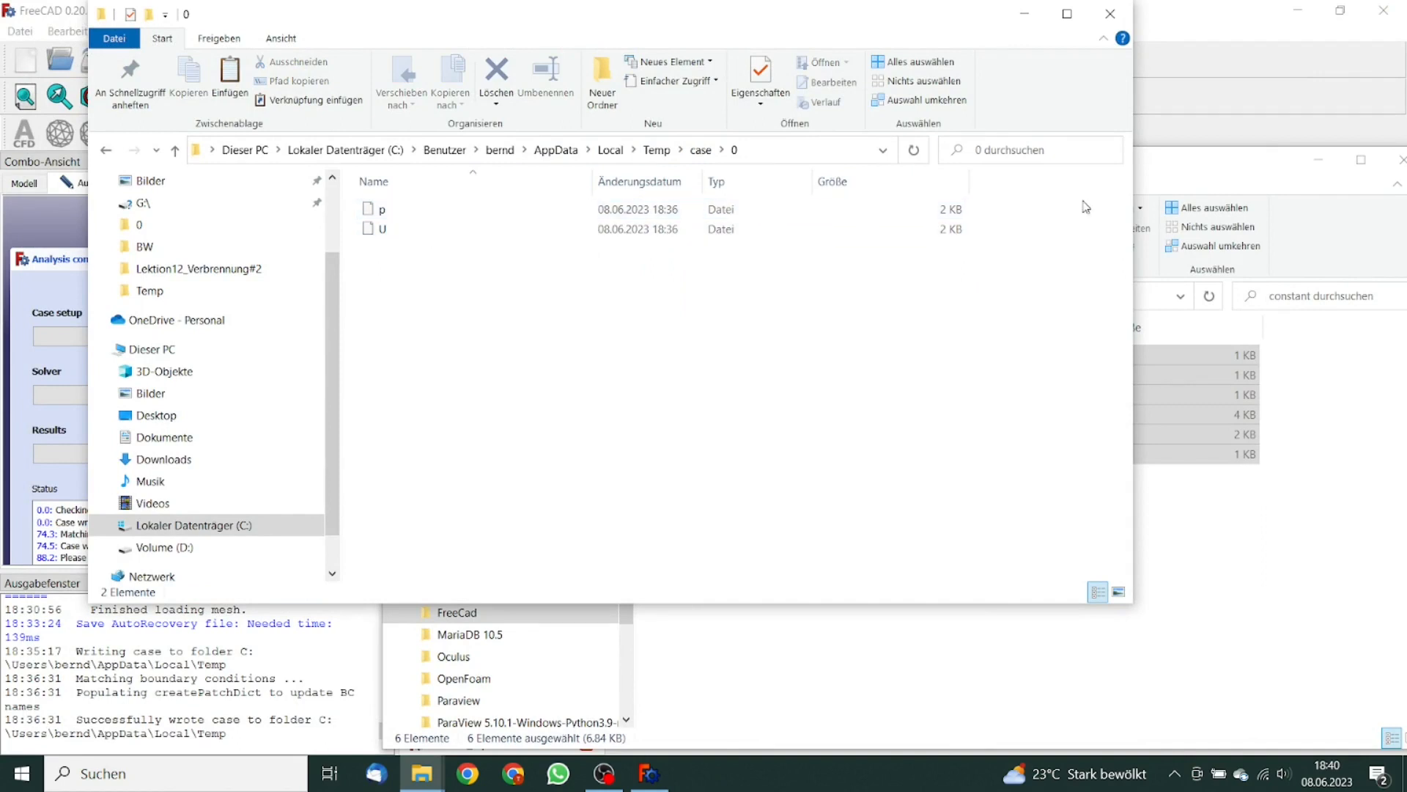
click(1195, 171)
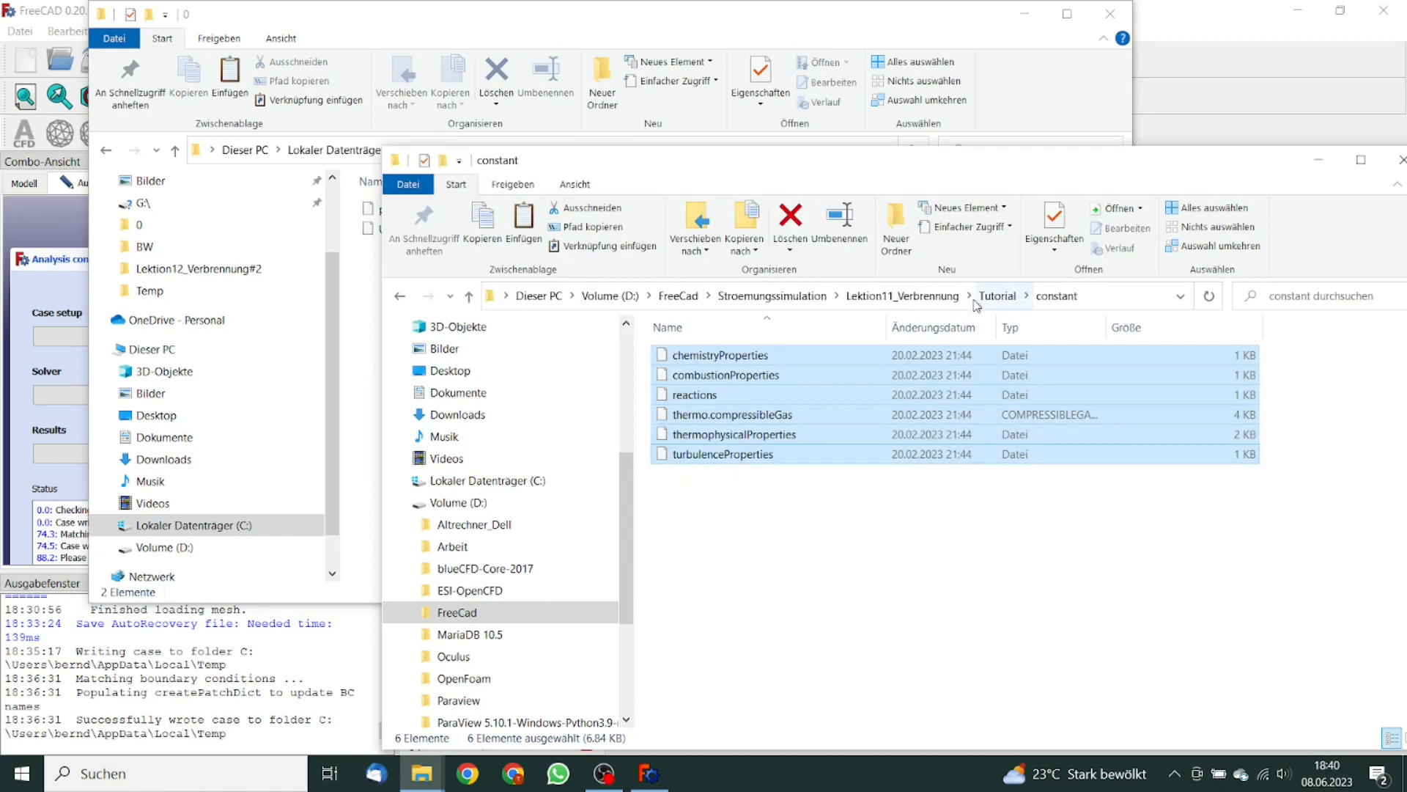
click(998, 295)
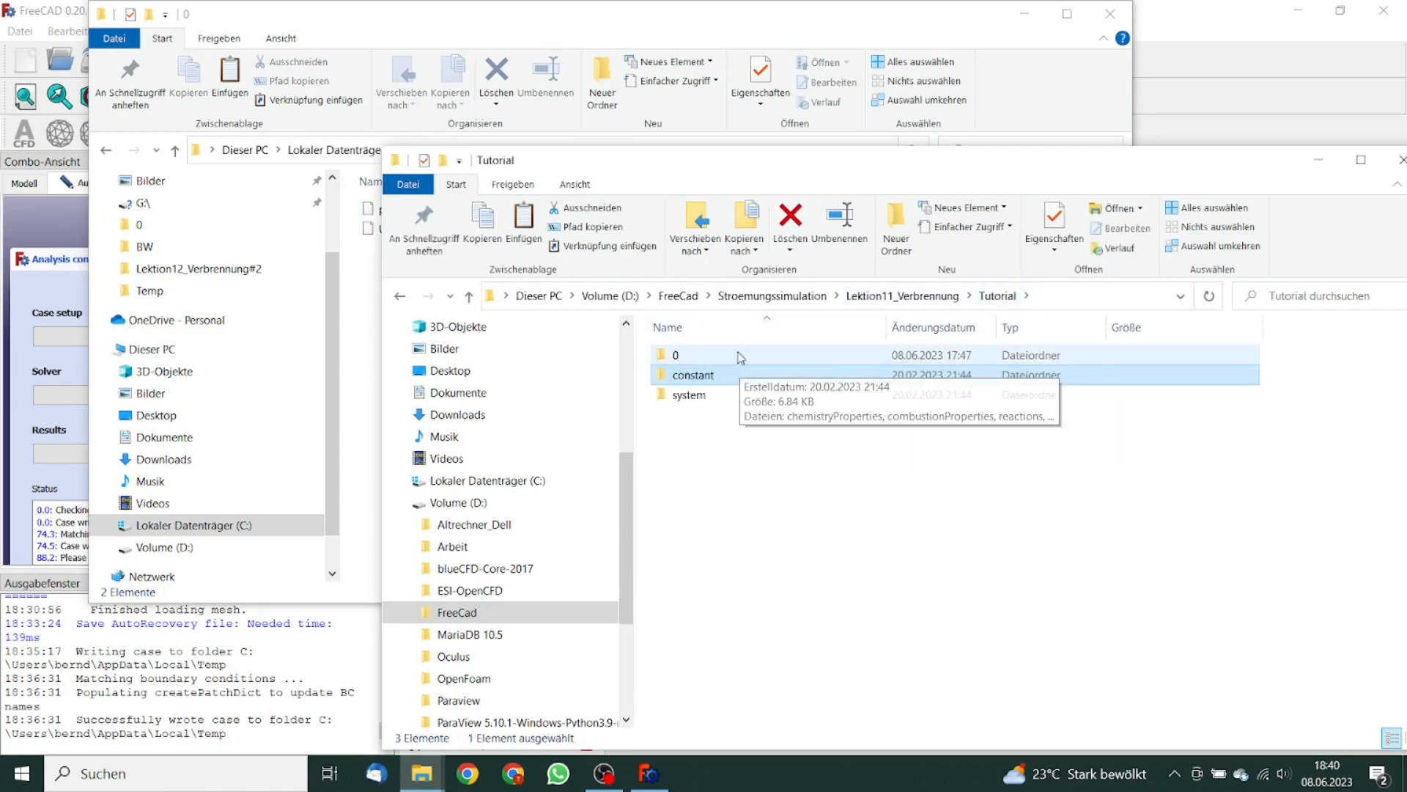
double_click(738, 355)
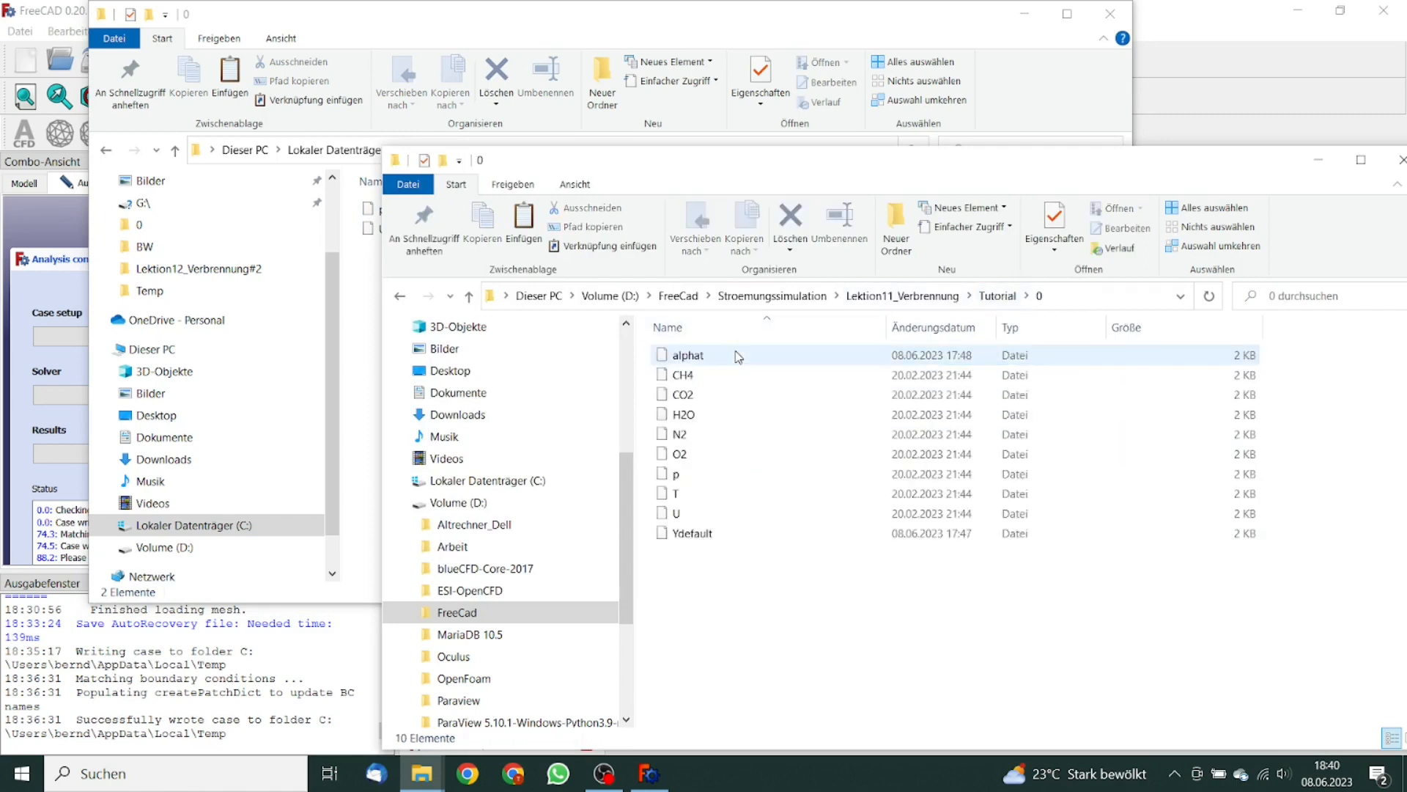
Copy alphat, CH4, CO2, H2O, N2, O2, T and Ydefault from the Tutorial's 0 folder into the case's 0 folder.
click(729, 535)
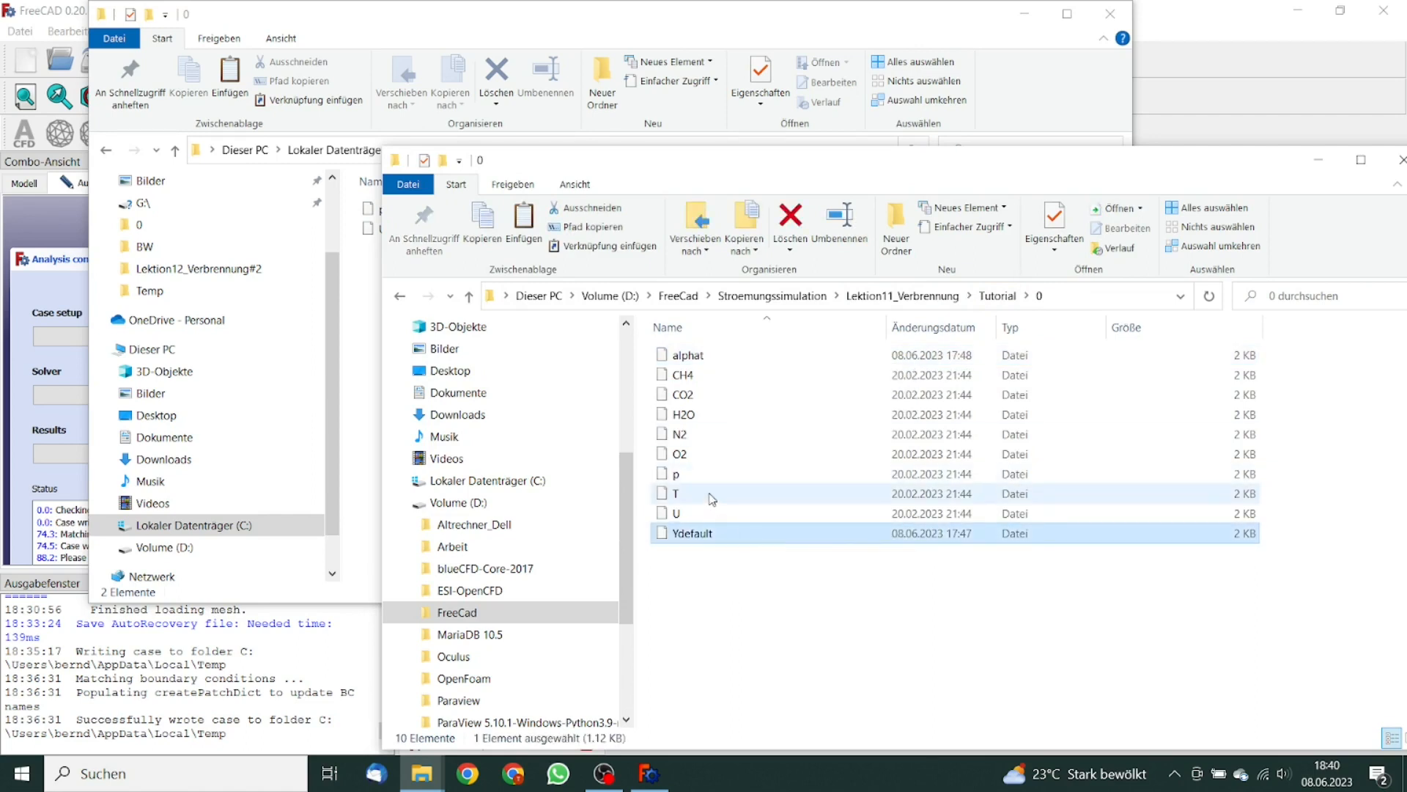
ctrl+click(712, 495)
ctrl+click(711, 455)
ctrl+click(711, 436)
ctrl+click(713, 416)
ctrl+click(714, 396)
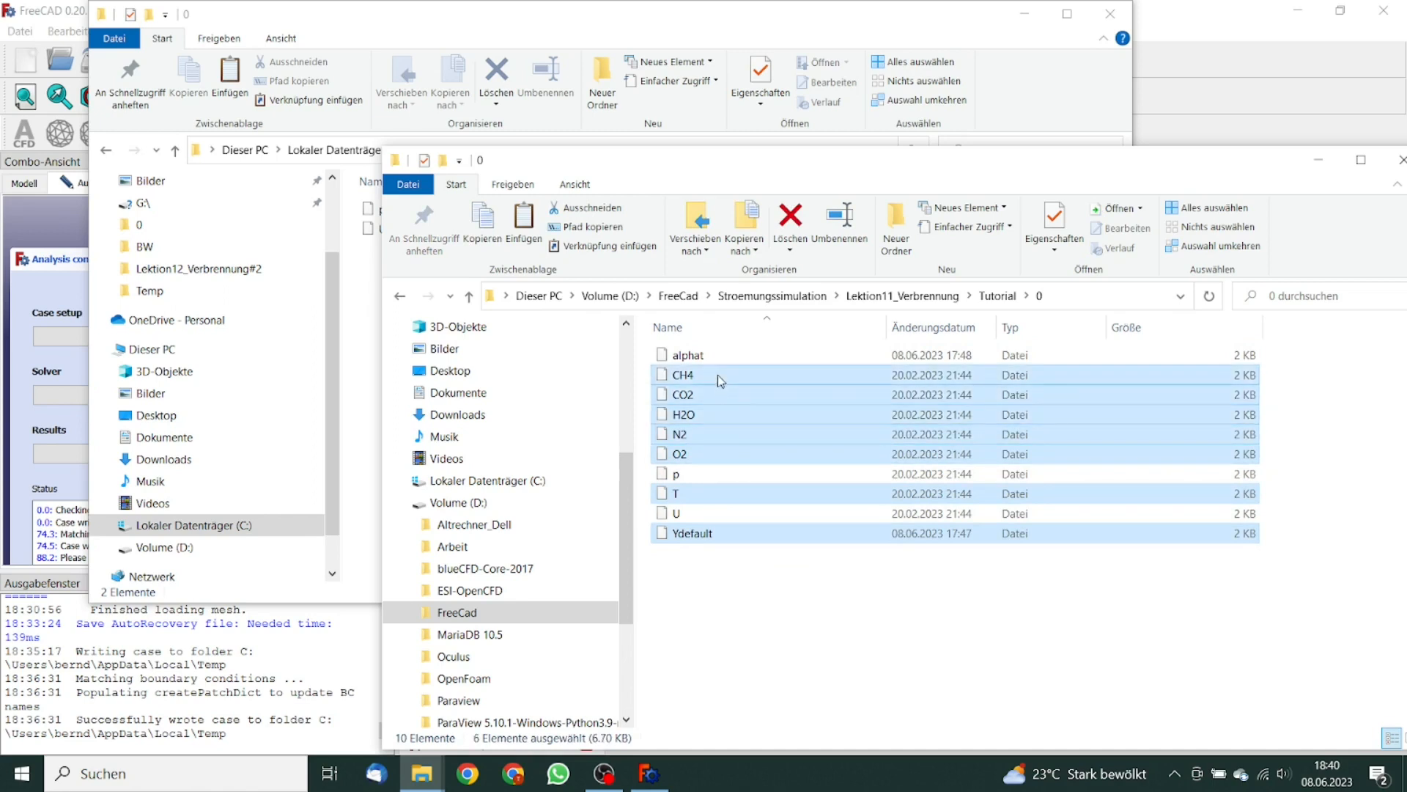
ctrl+click(718, 375)
ctrl+click(722, 356)
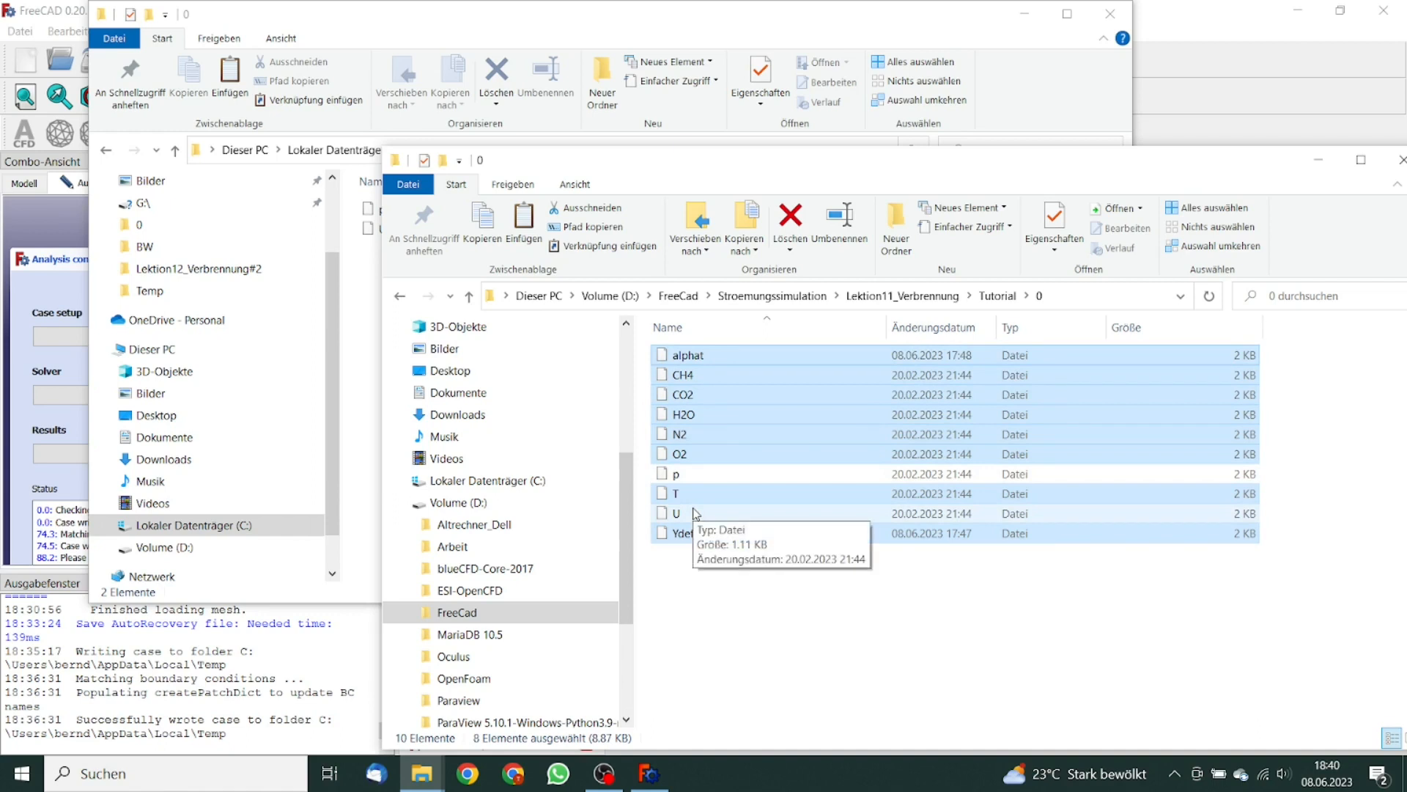
click(605, 36)
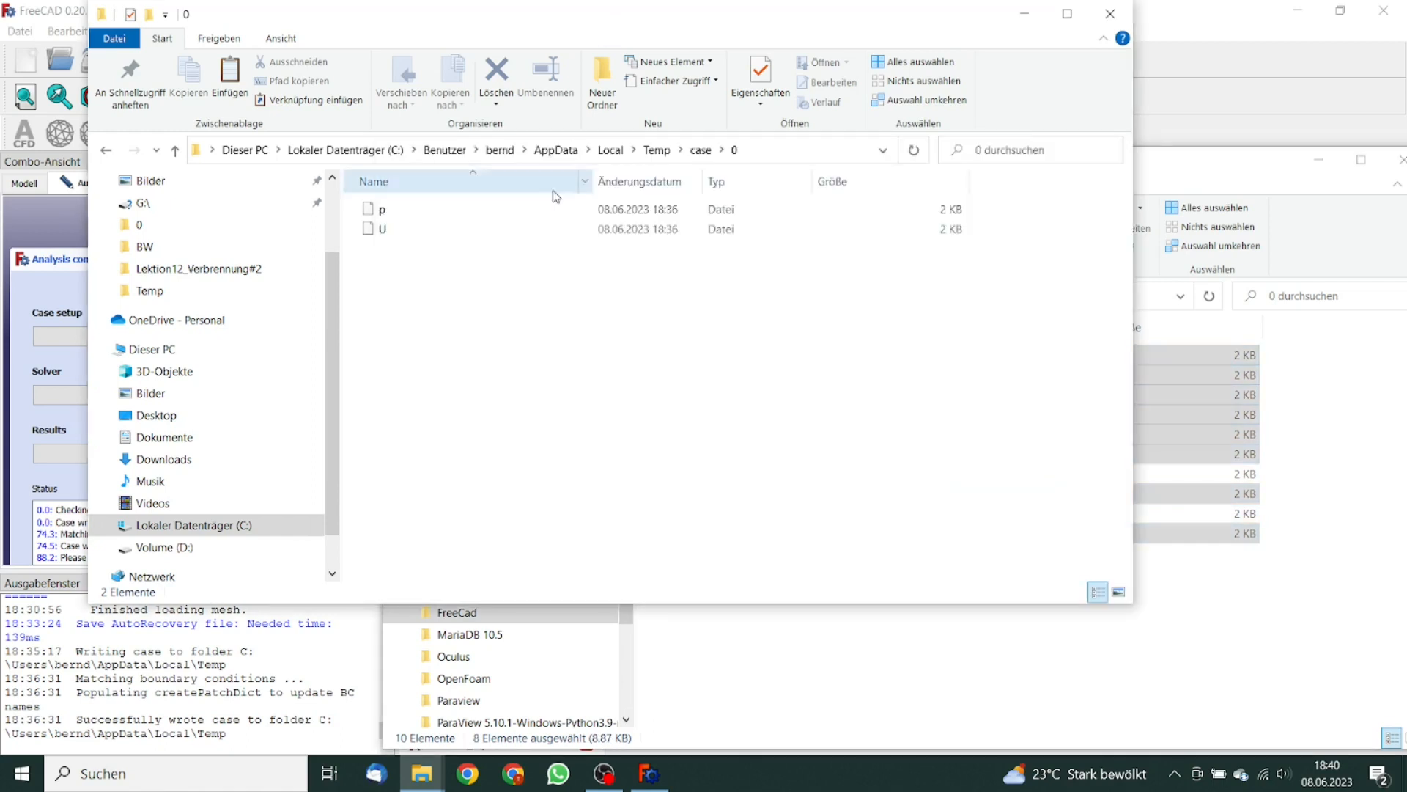
key(ctrl+v)
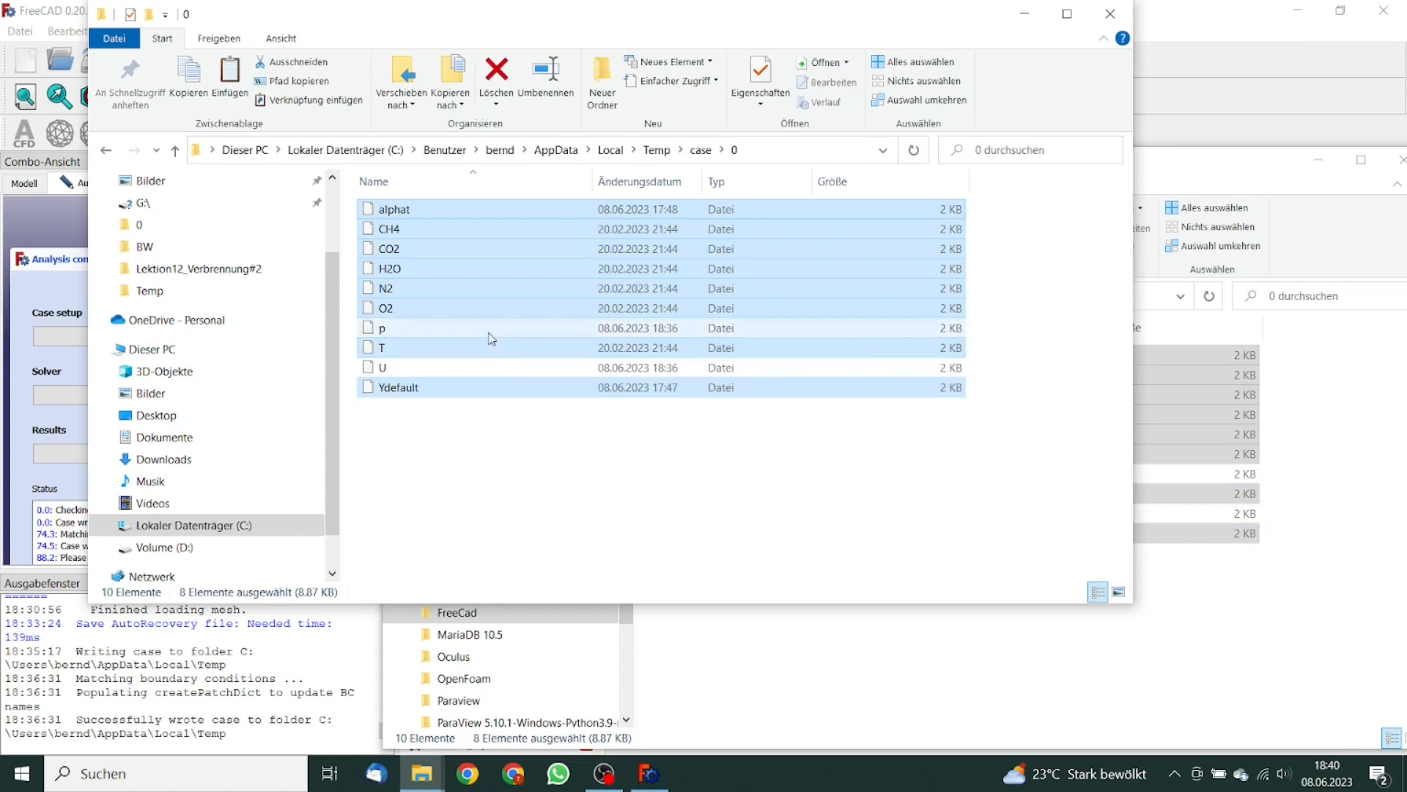
Open the p files from the Tutorial's 0 folder and the case's 0 folder together in Notepad++.
click(487, 330)
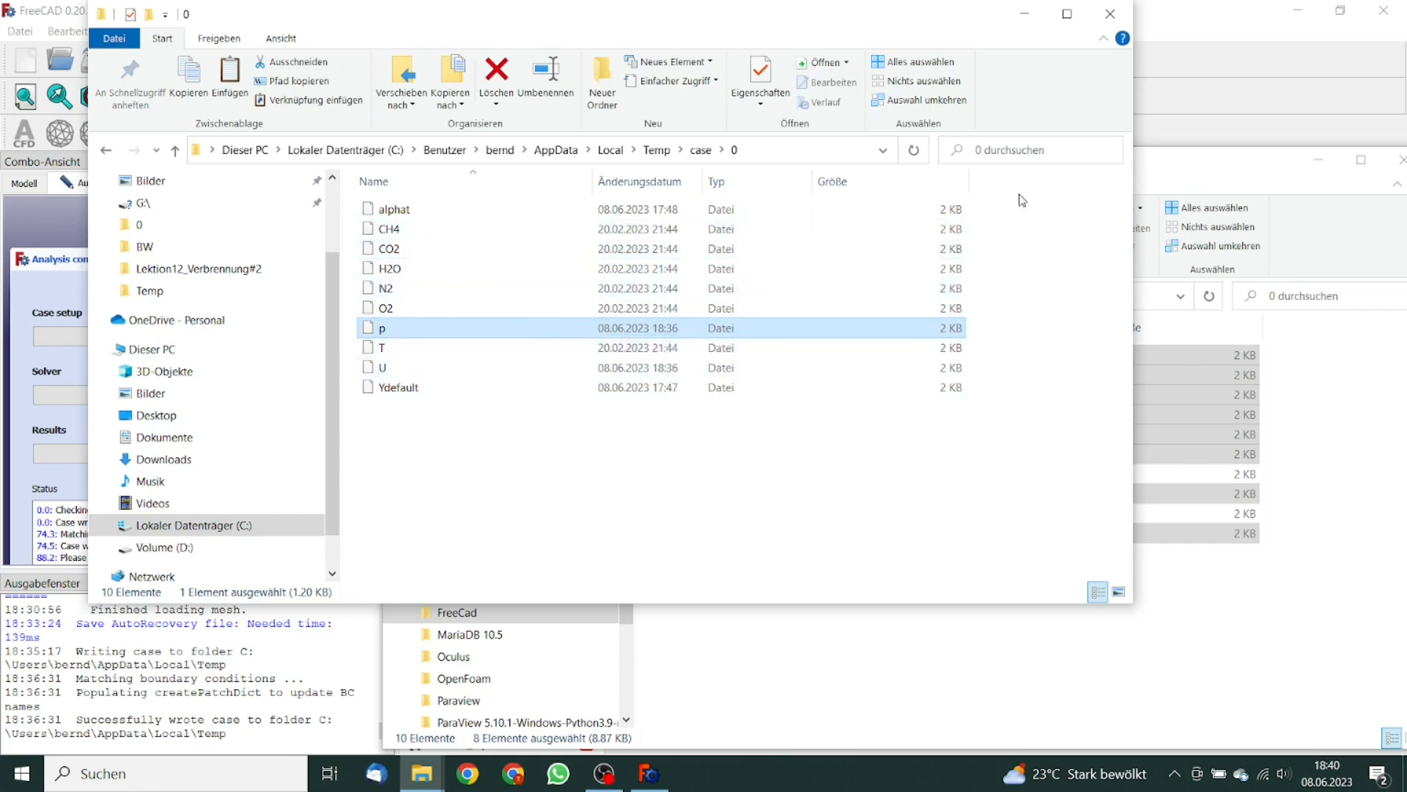
click(1182, 164)
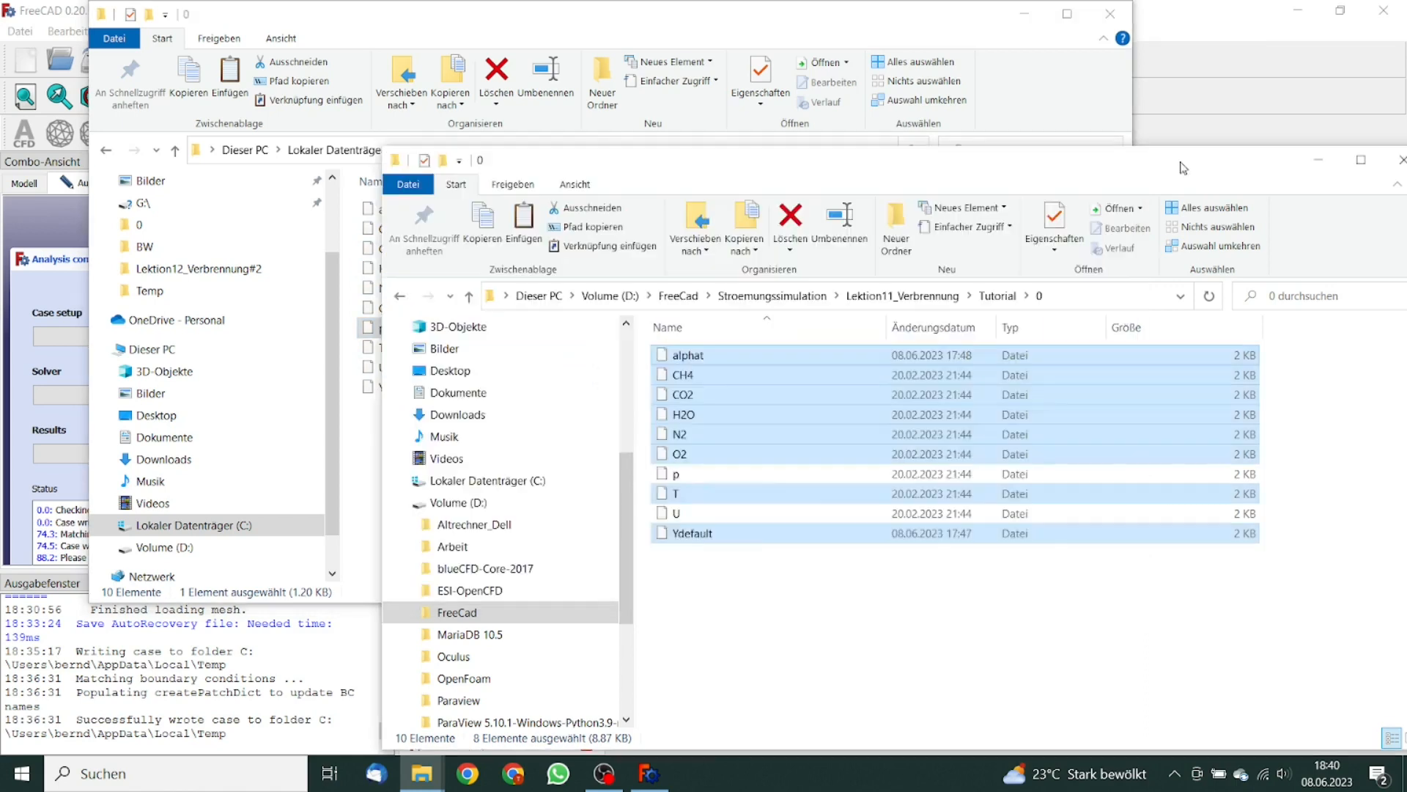
click(725, 481)
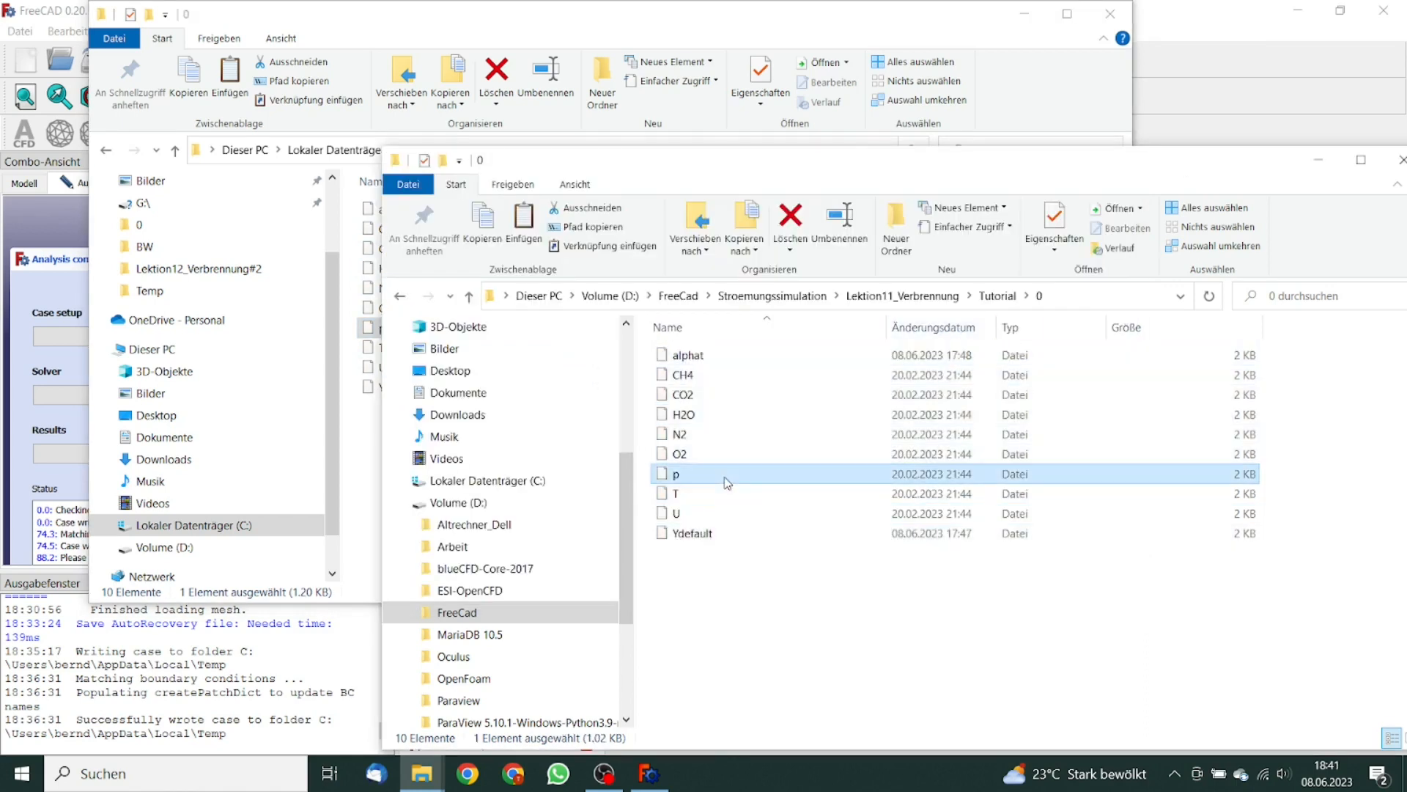
right_click(726, 481)
click(850, 81)
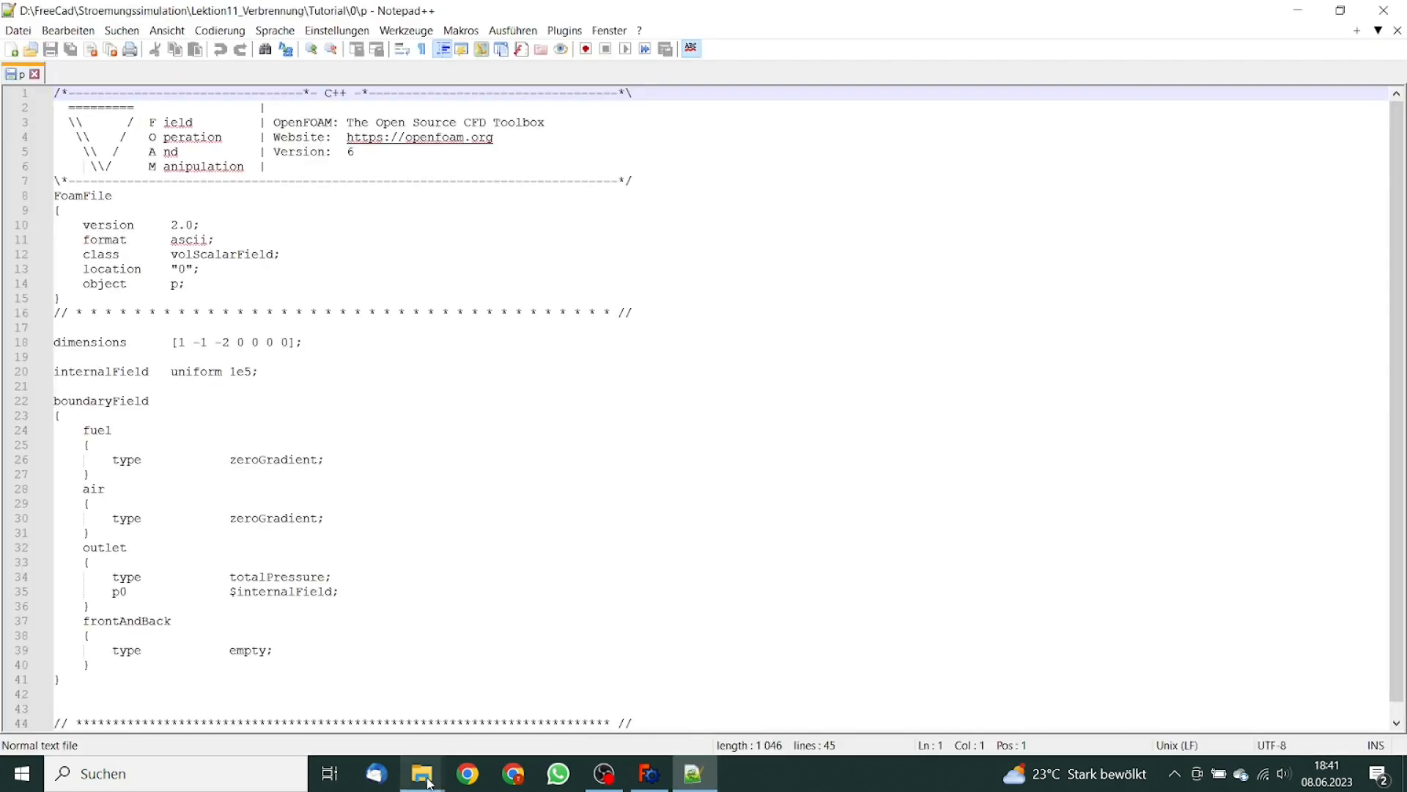
mouse_move(429, 783)
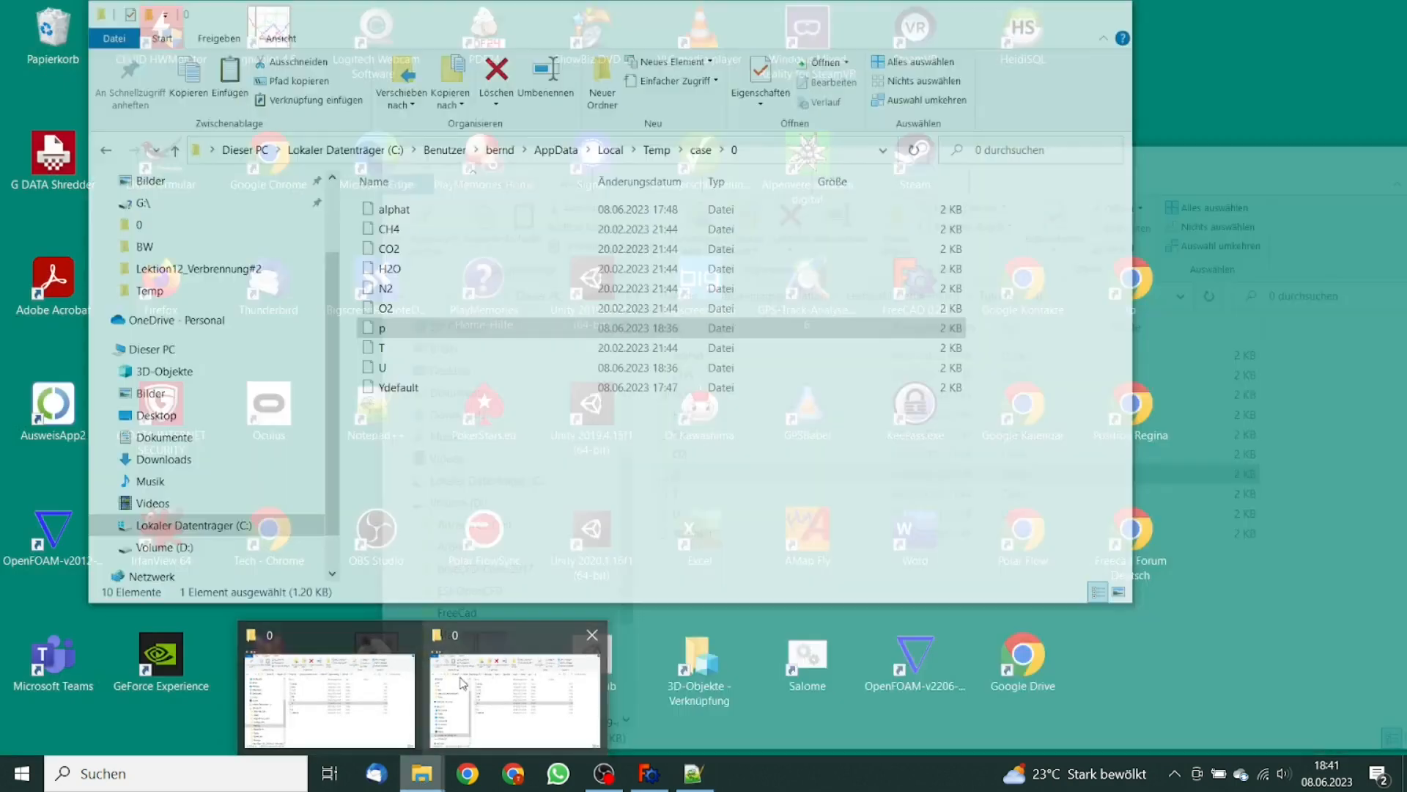
click(463, 683)
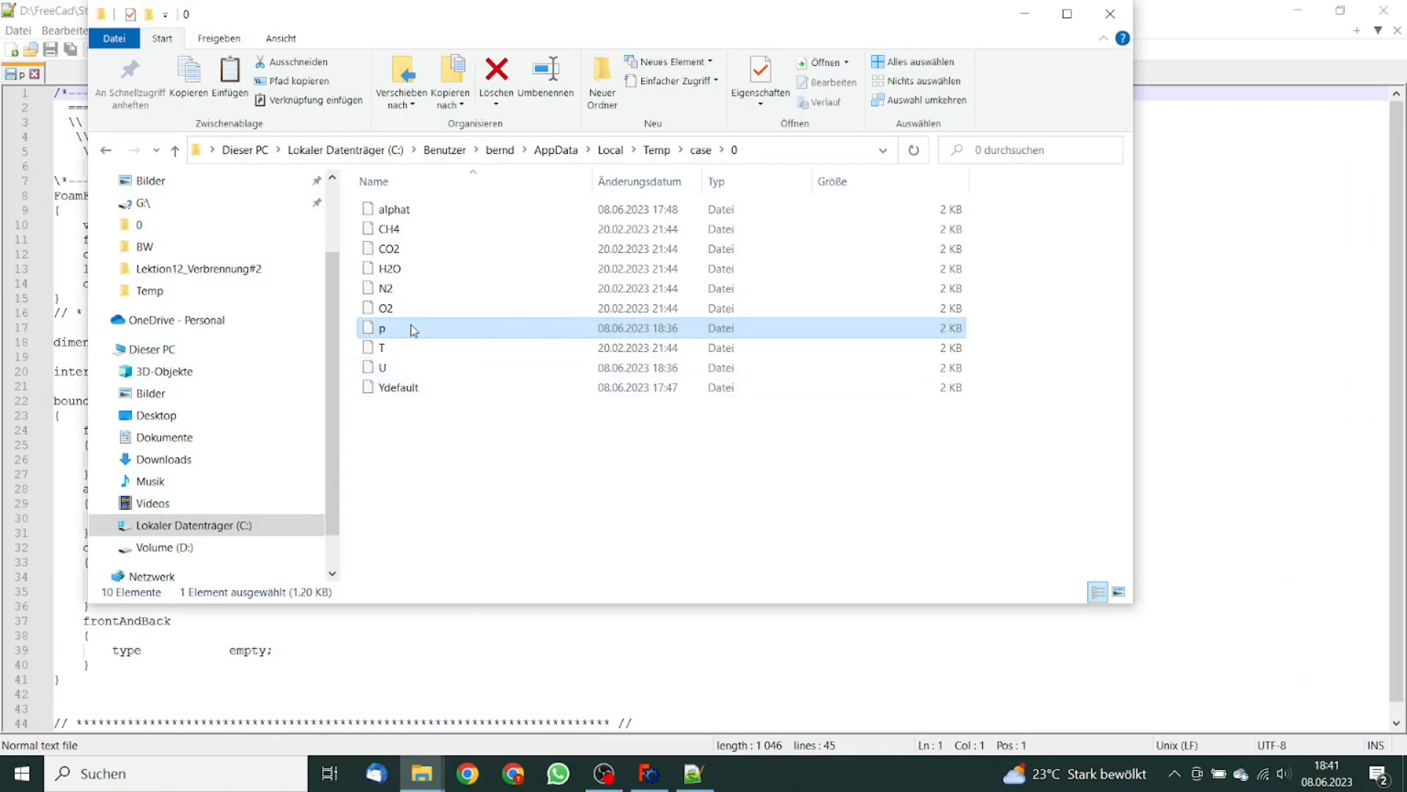
right_click(414, 330)
click(470, 339)
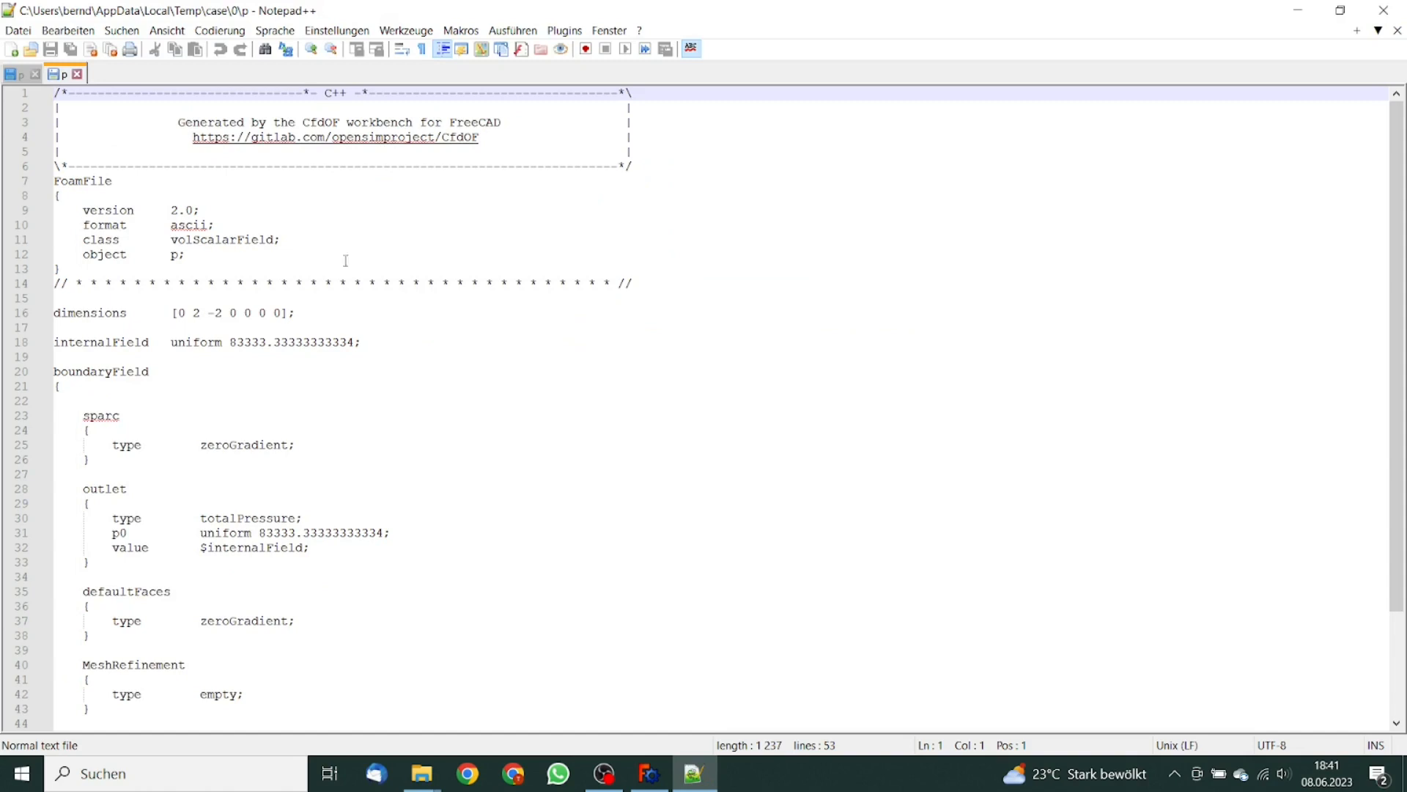
Replace the dimensions in the case's p file with [1 -1 -2 0 0 0 0], copied from the Tutorial's p file.
click(21, 76)
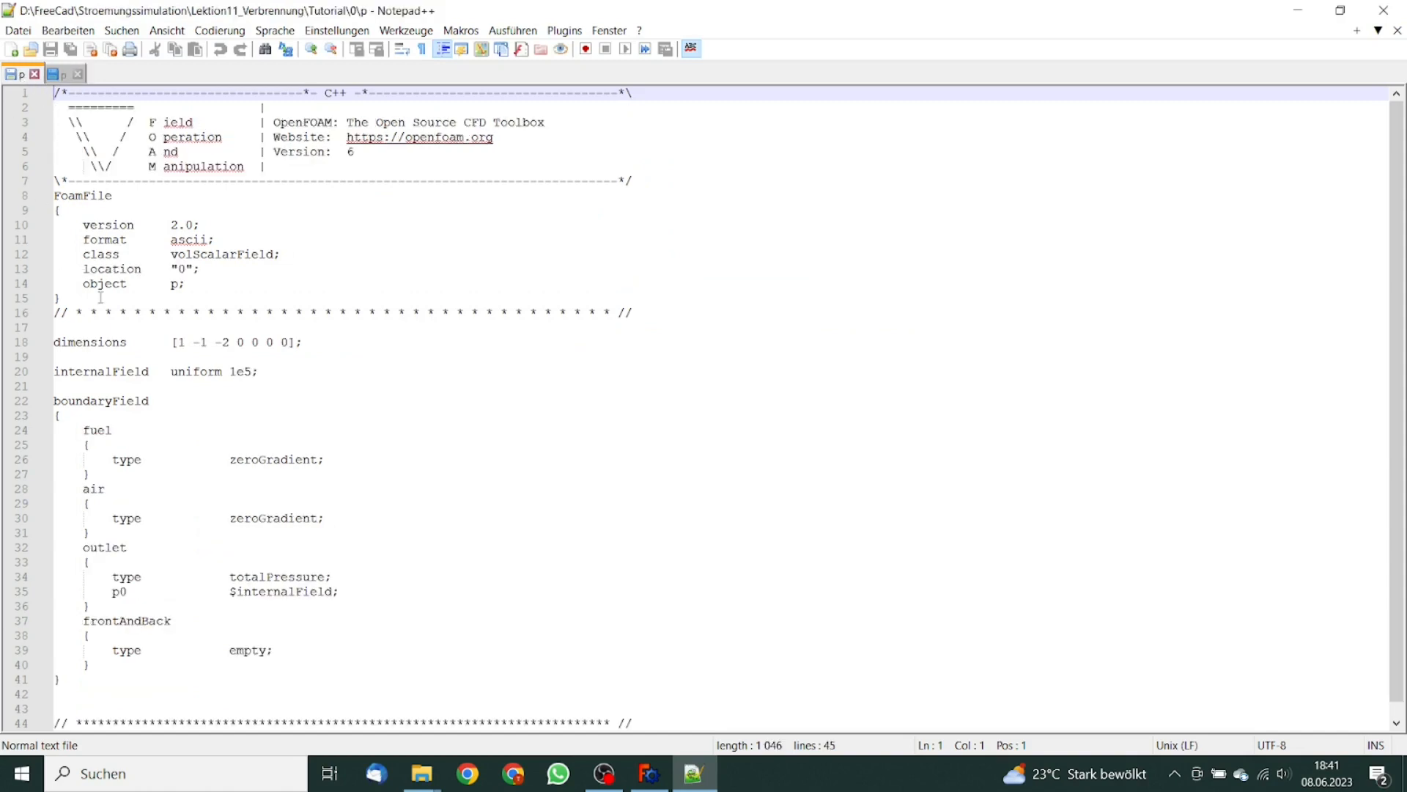
drag(171, 341, 306, 347)
key(ctrl+c)
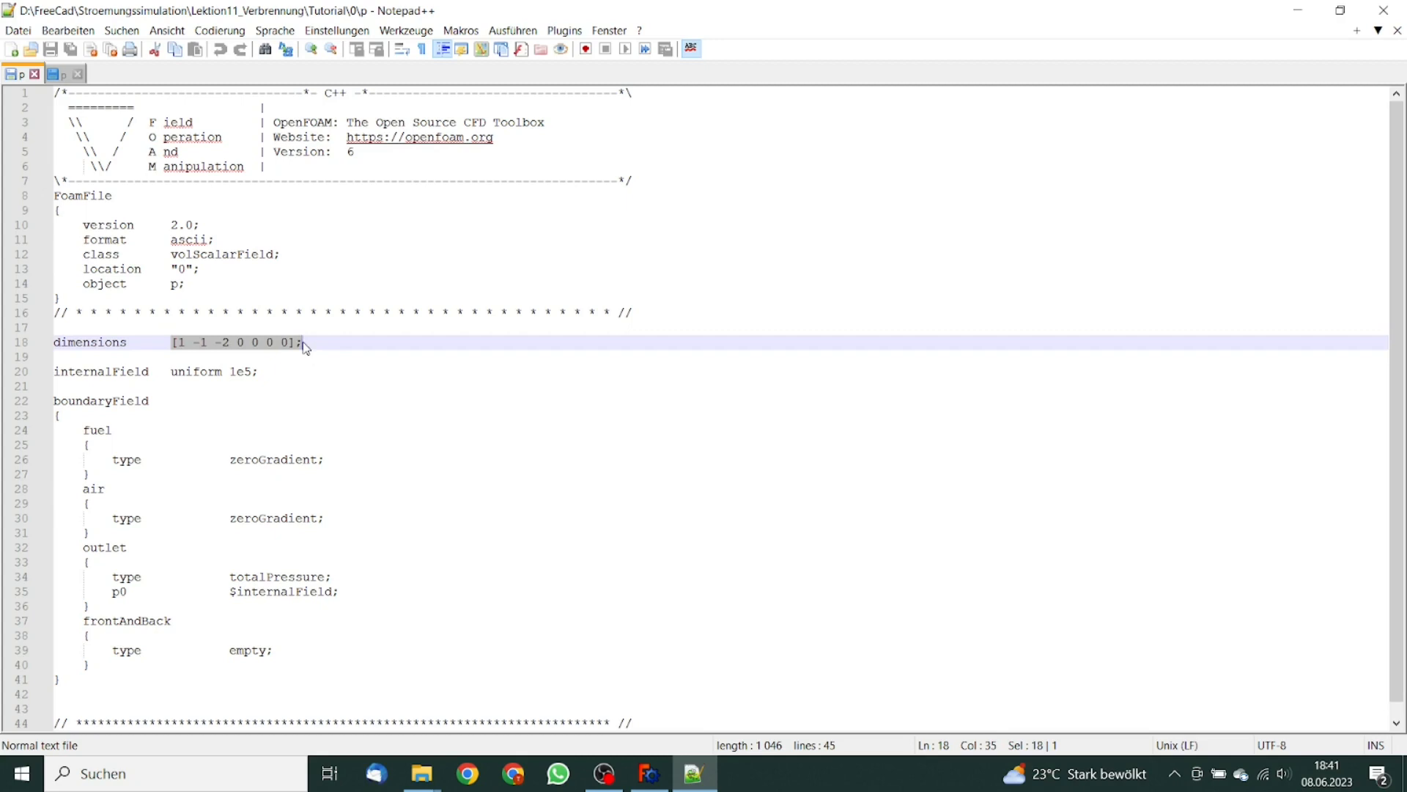
click(60, 74)
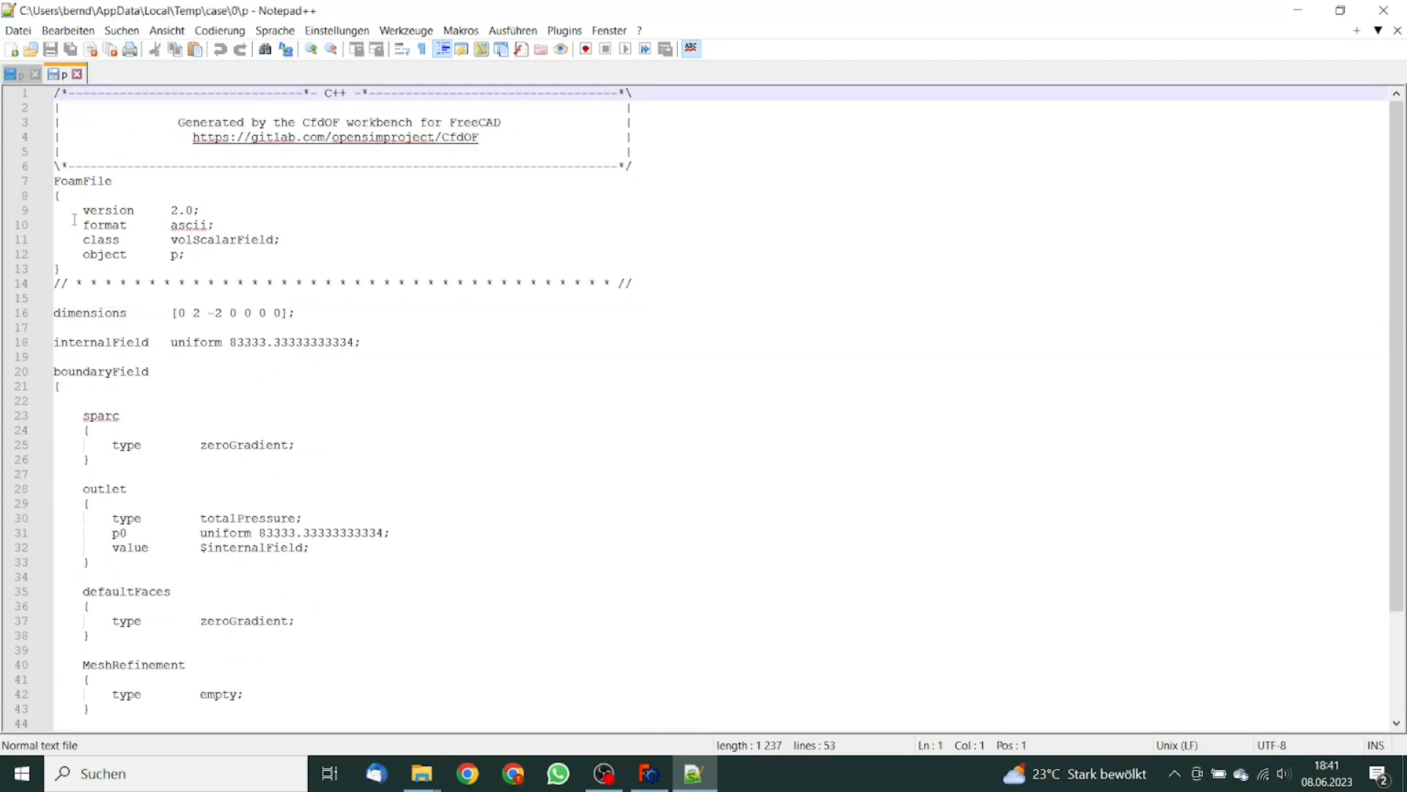
drag(173, 312, 291, 313)
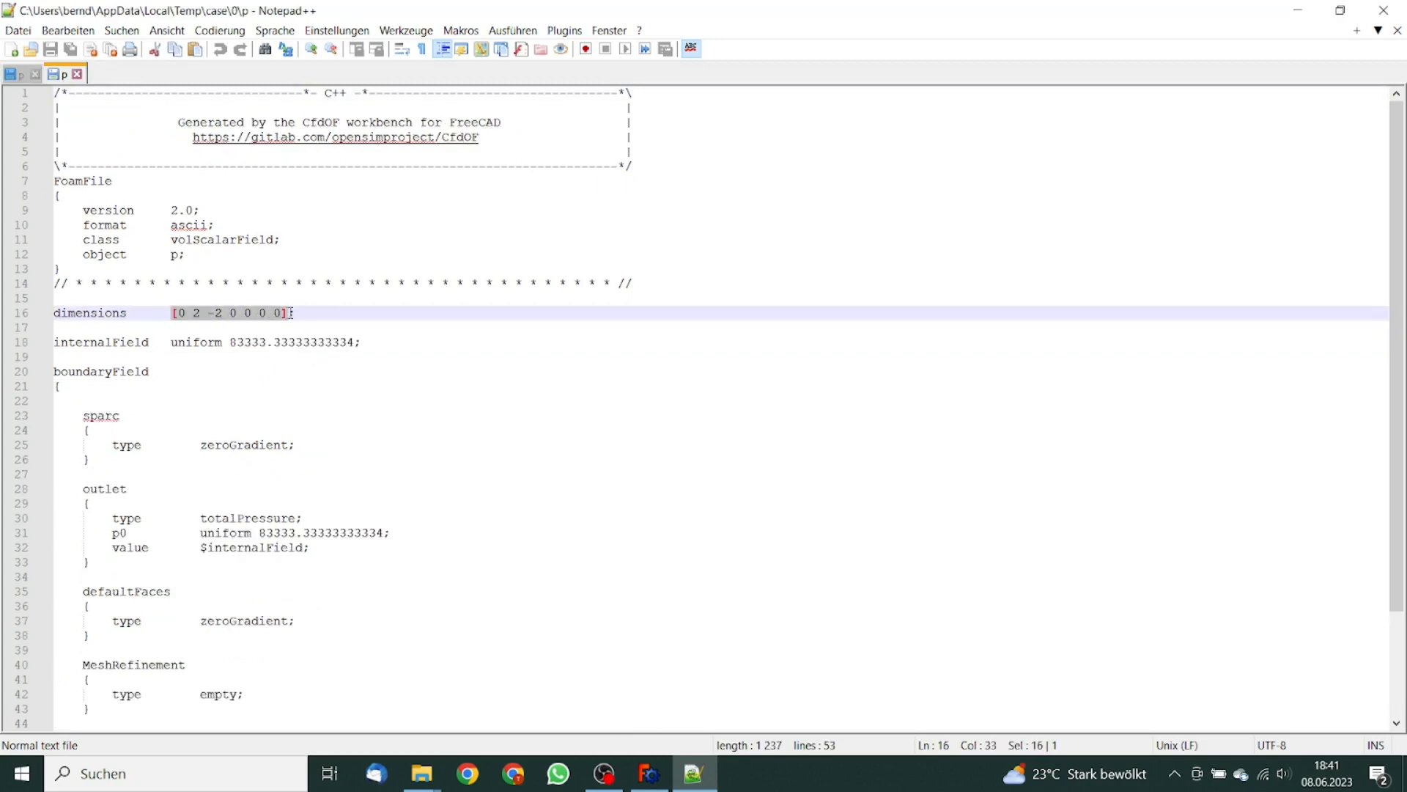
key(ctrl+v)
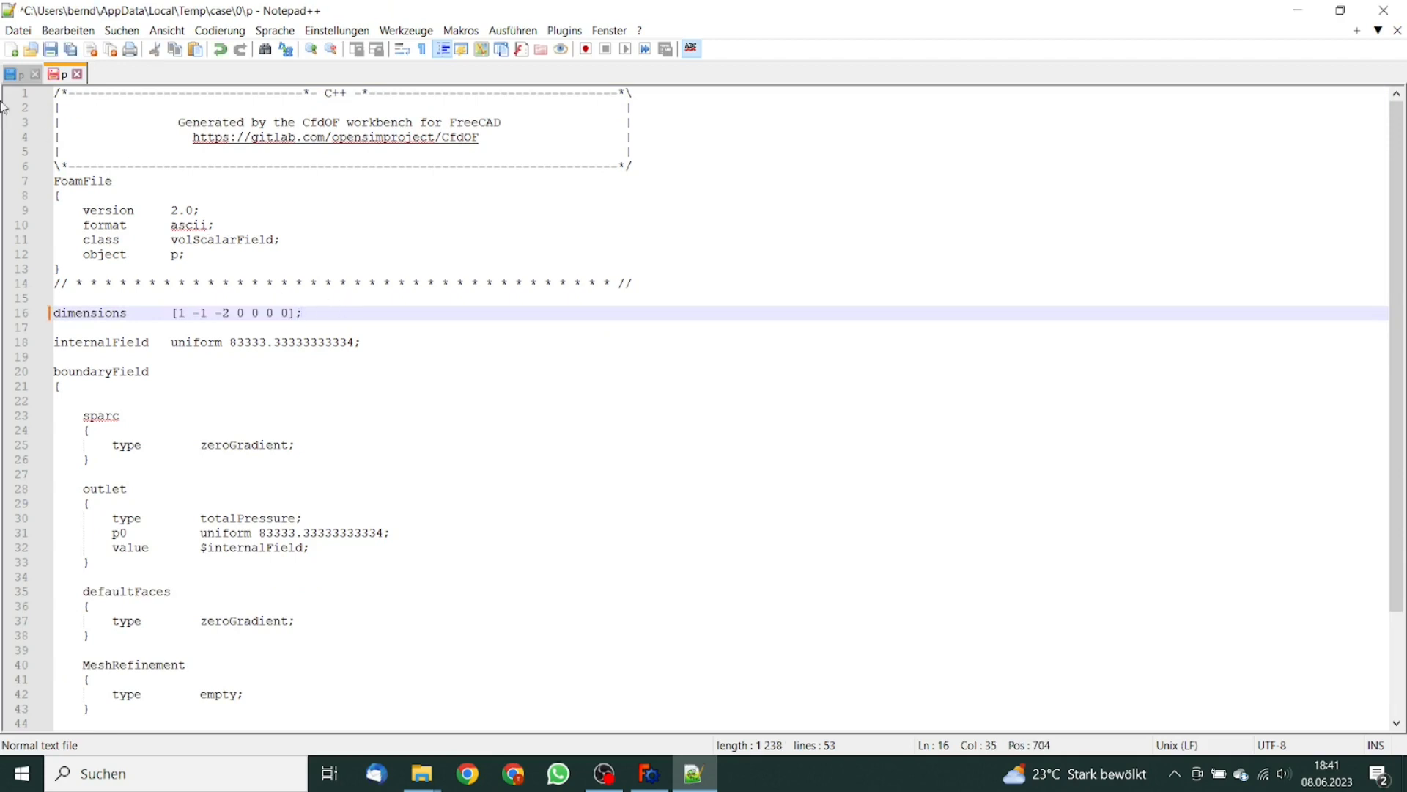
Set the internalField and the outlet's p0 in the case's p file to uniform 1e5.
click(23, 76)
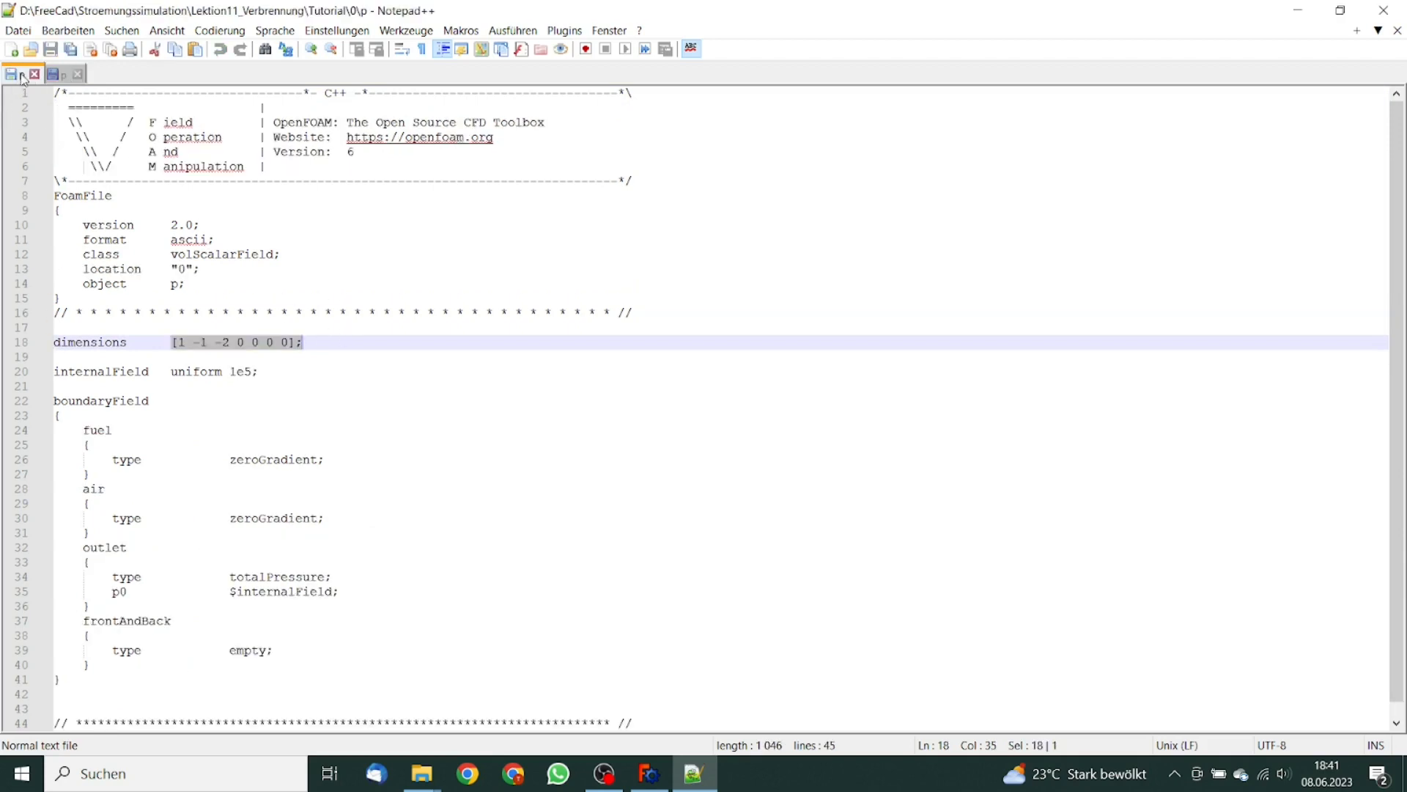
click(62, 75)
drag(231, 342, 355, 346)
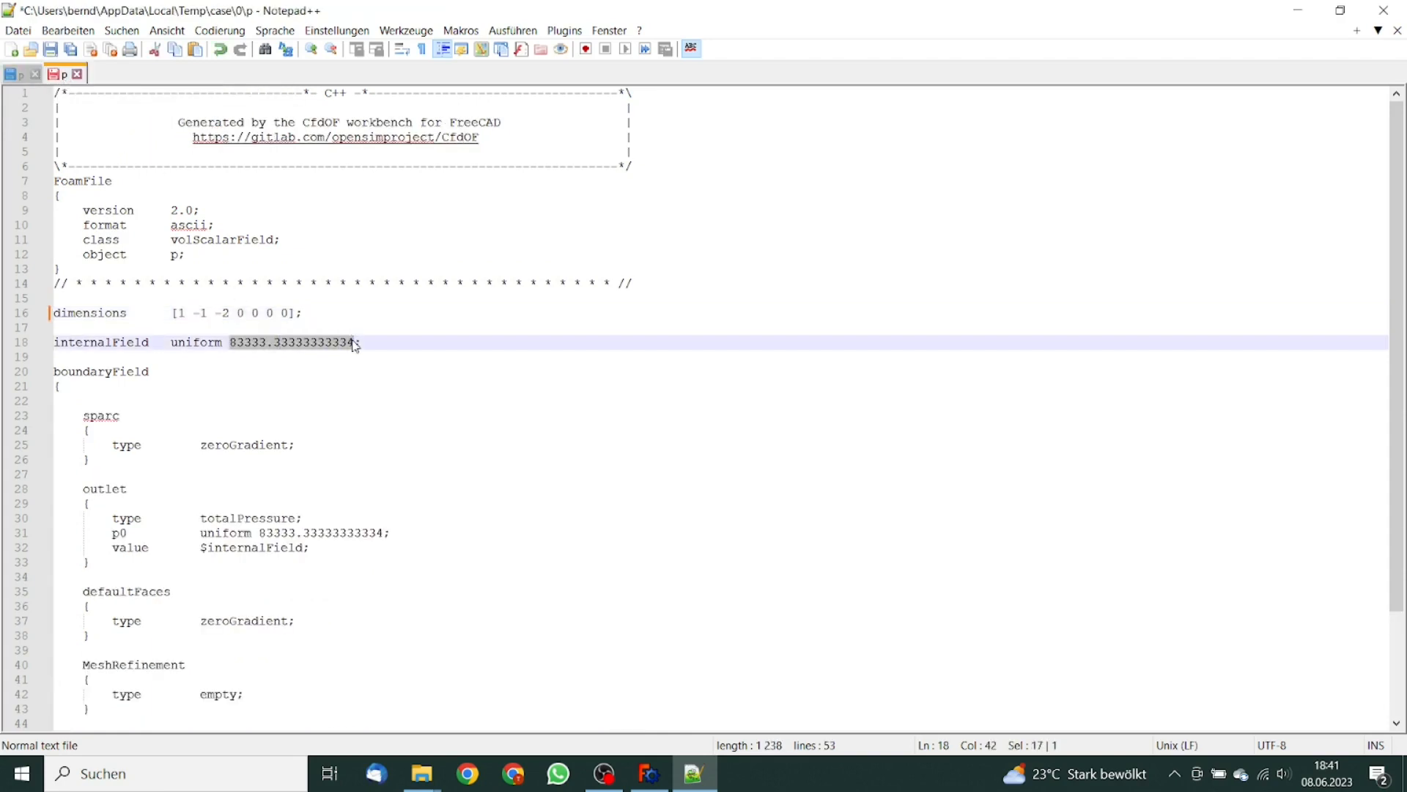
text(1e5)
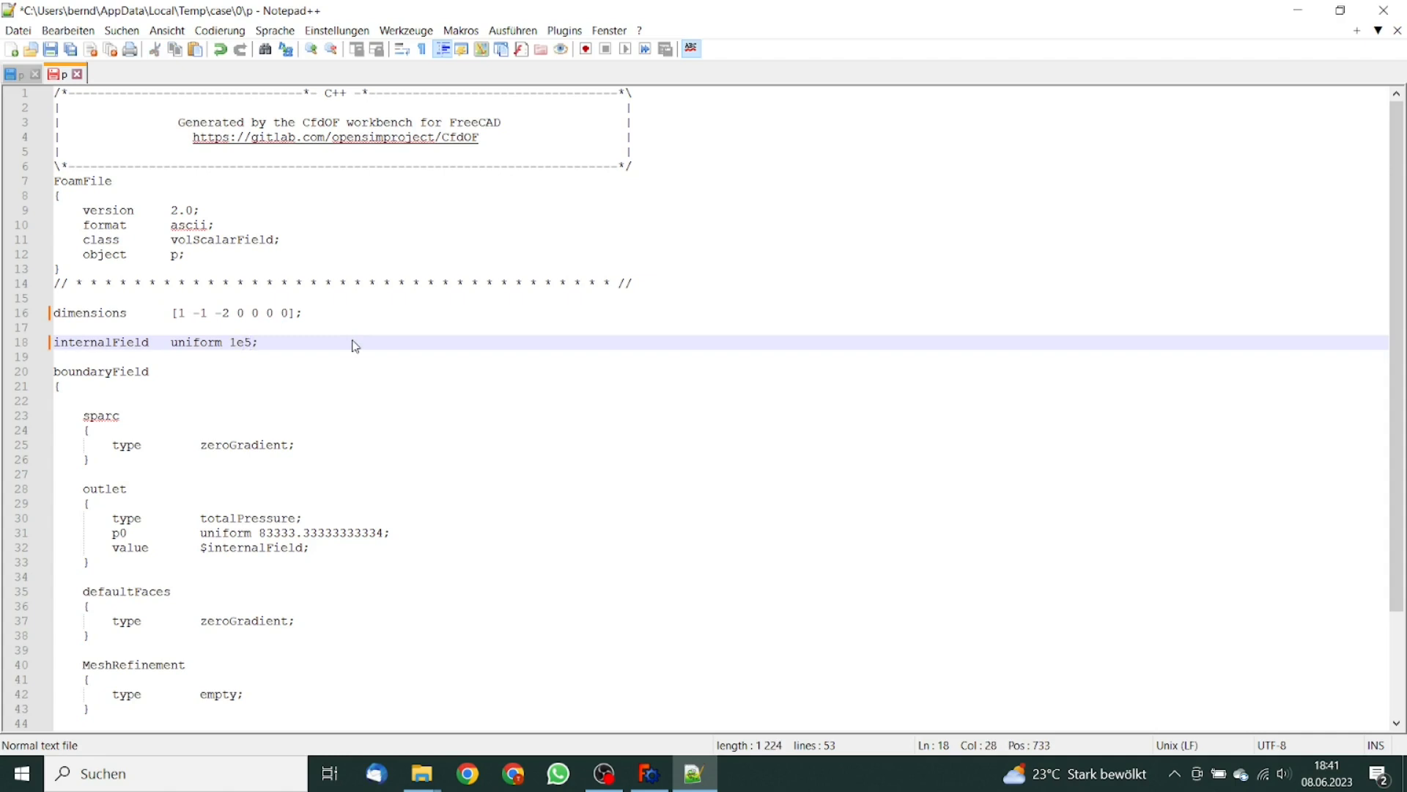
drag(261, 532, 382, 531)
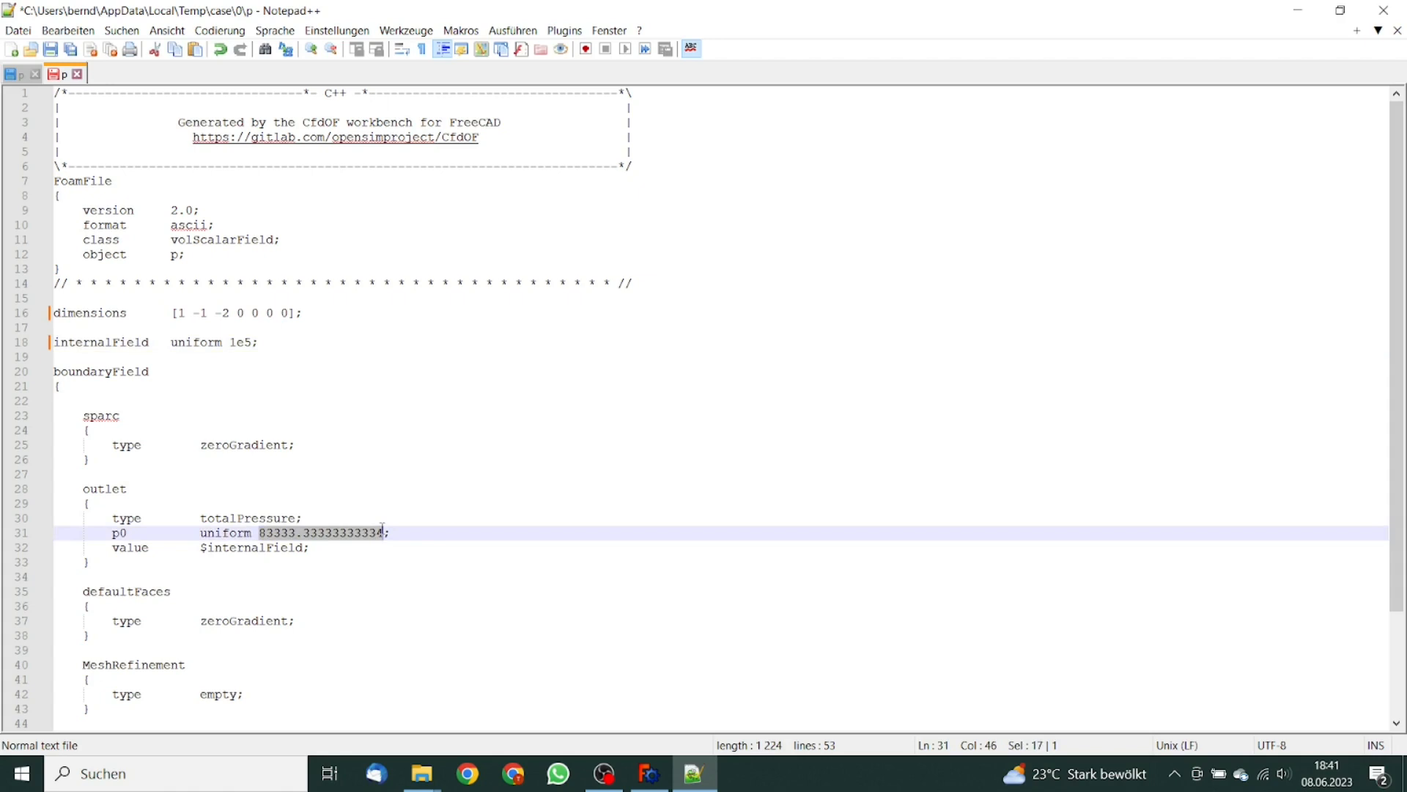
text(1e5)
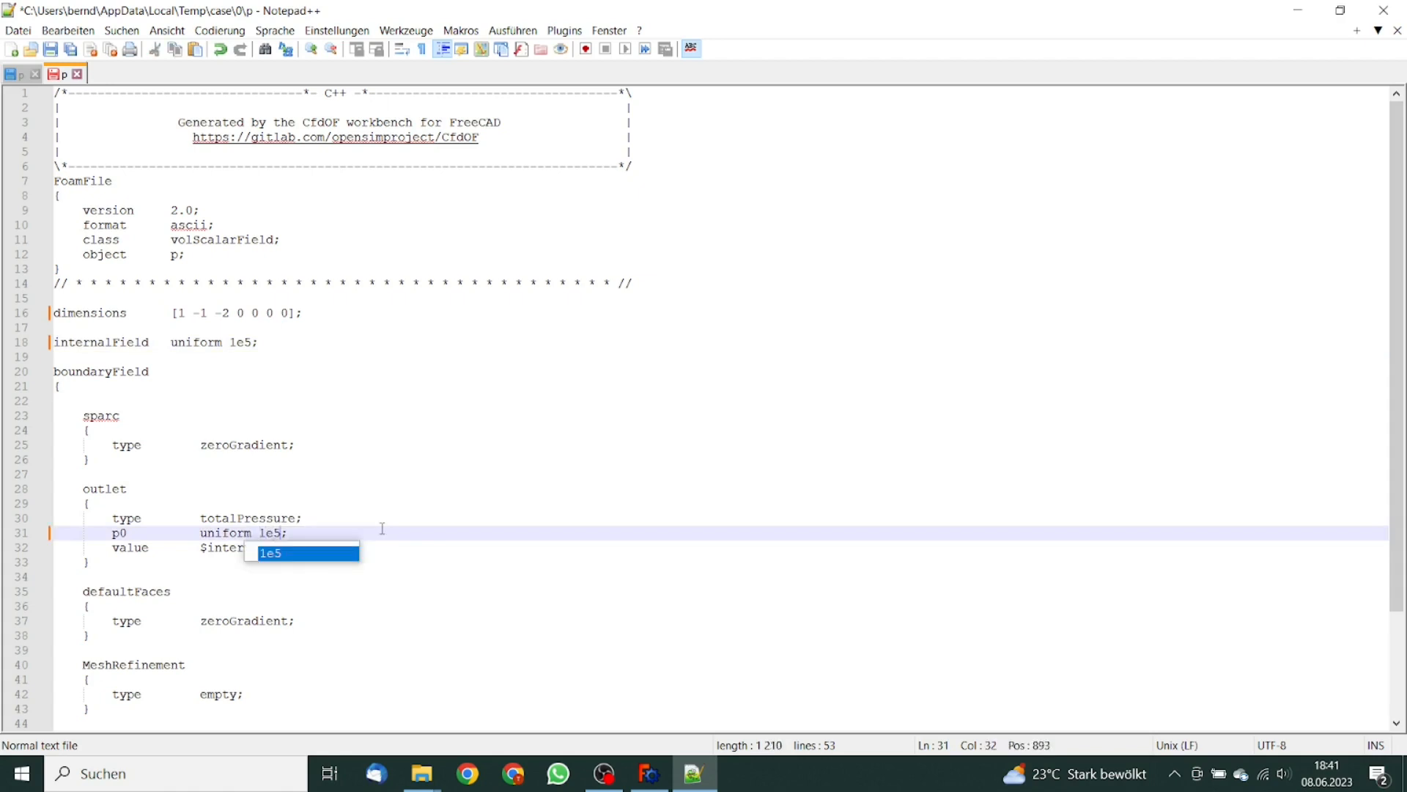
click(388, 485)
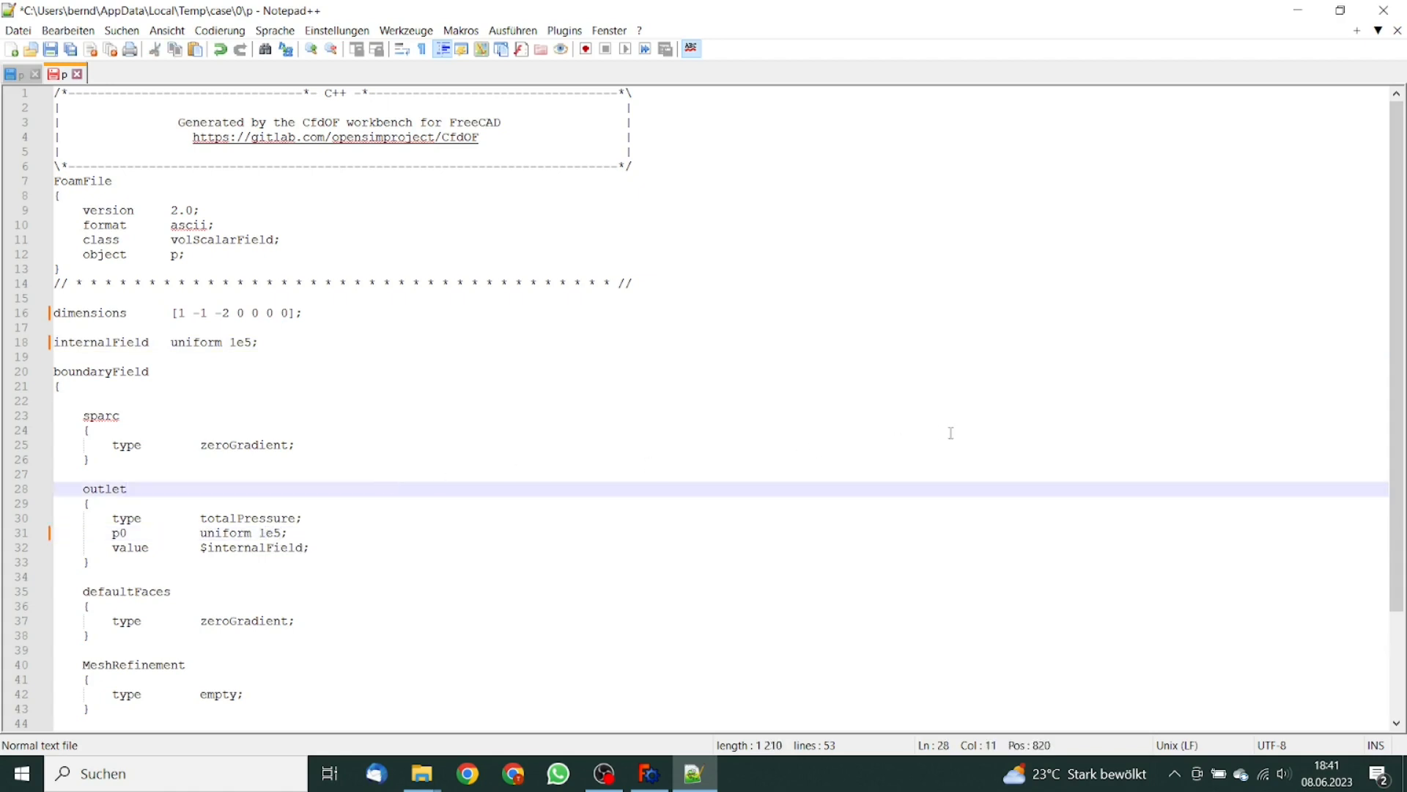
Save the case's p file and close the Tutorial's p file.
drag(1399, 364, 1395, 490)
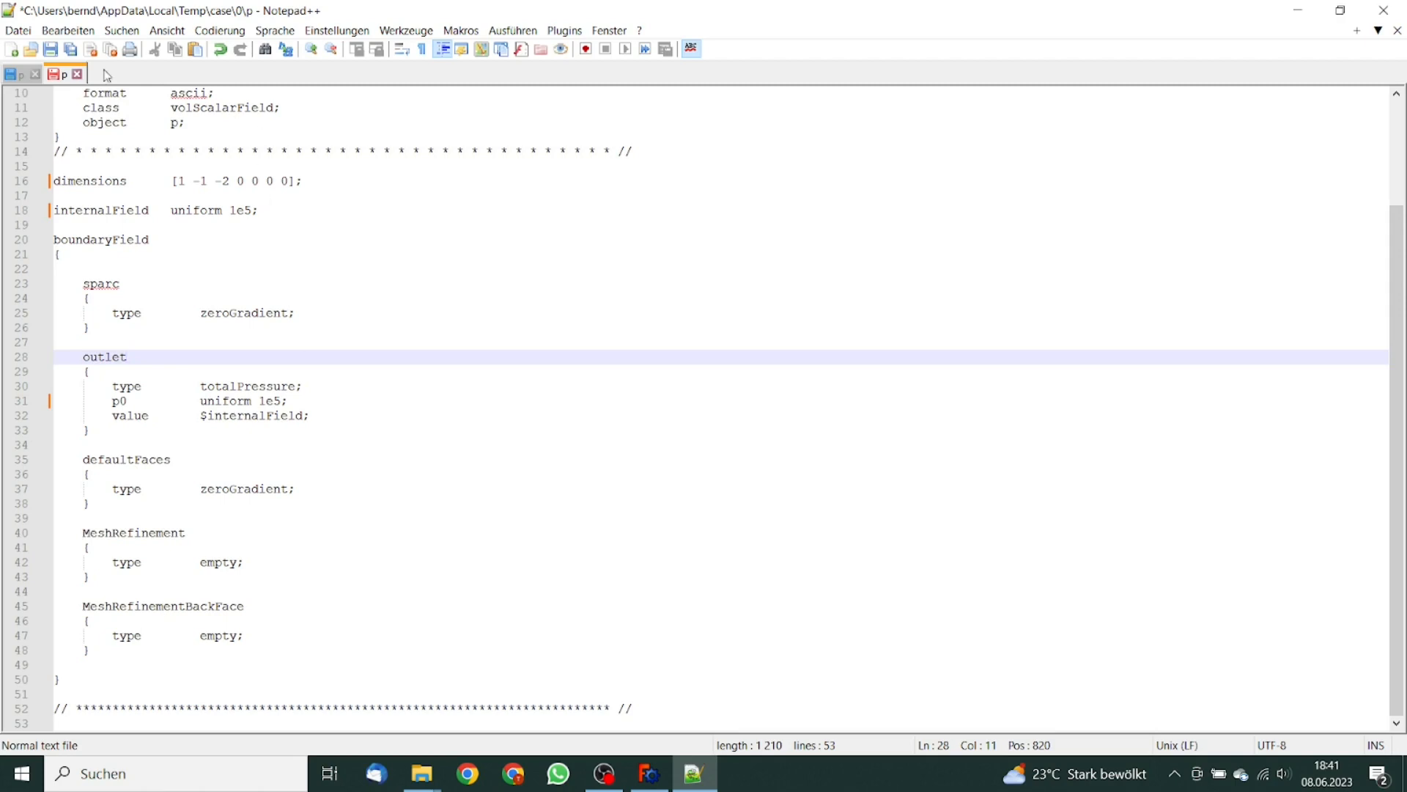
click(50, 50)
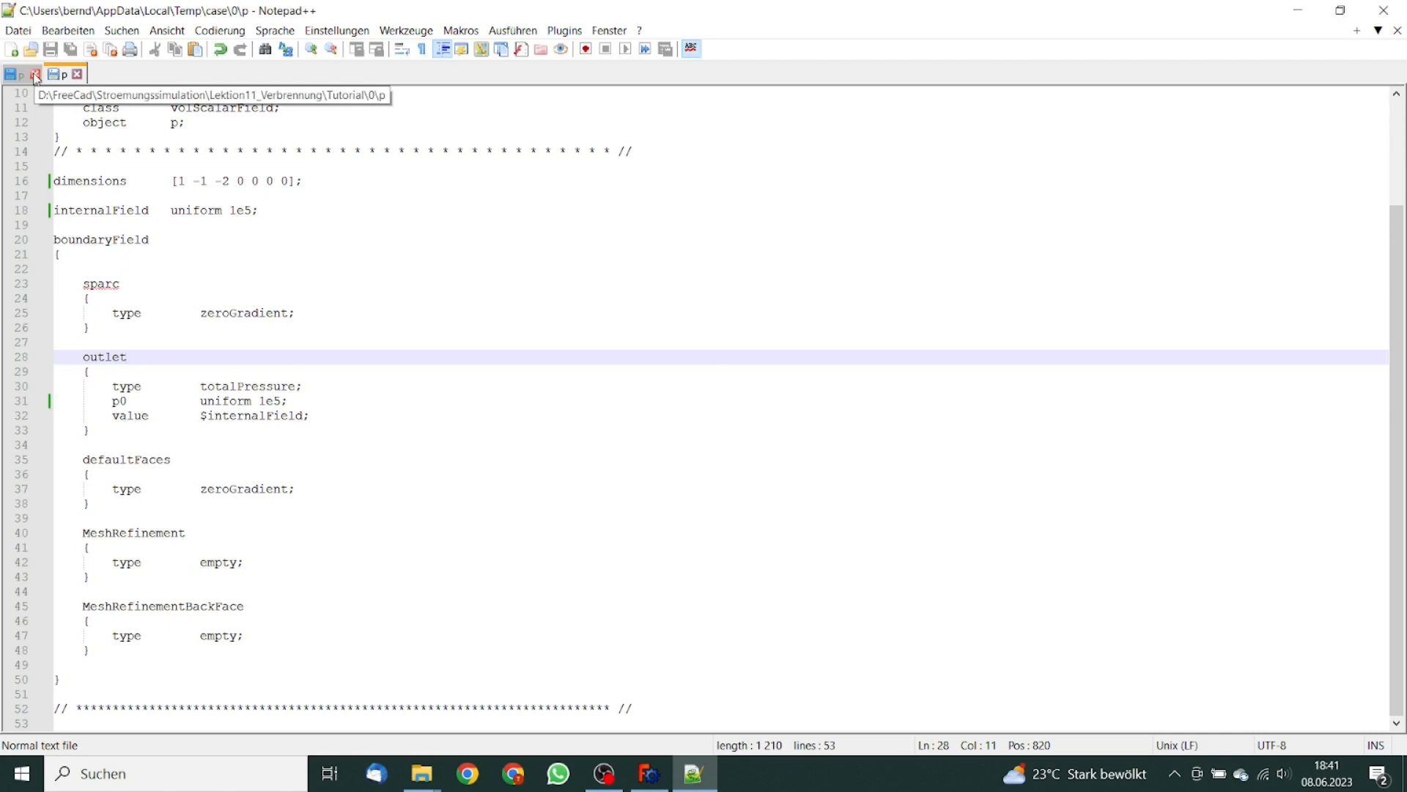
click(34, 76)
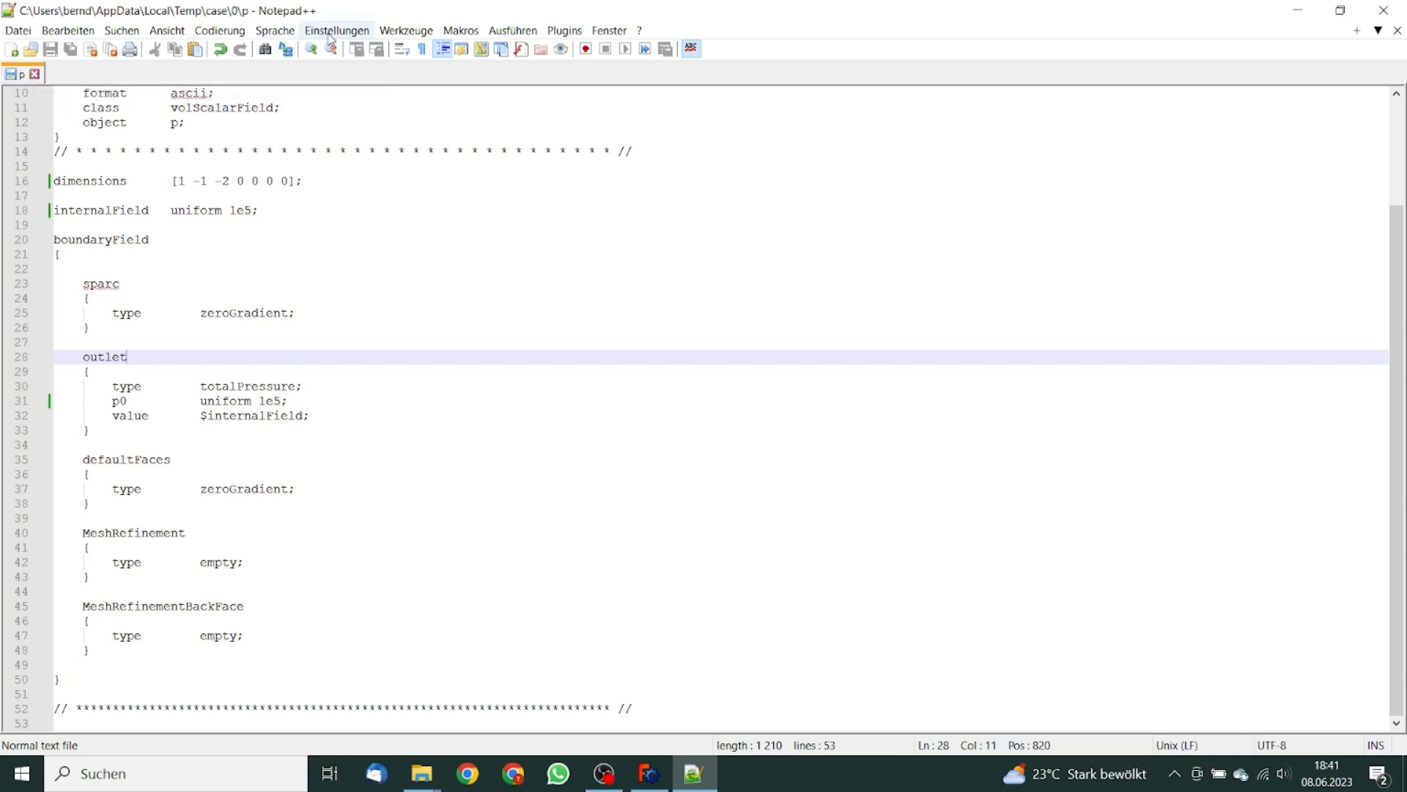
In the case's U file, set the sparc wall velocity U to (0.0000 0.0 0.0), then save and close the file.
click(1300, 13)
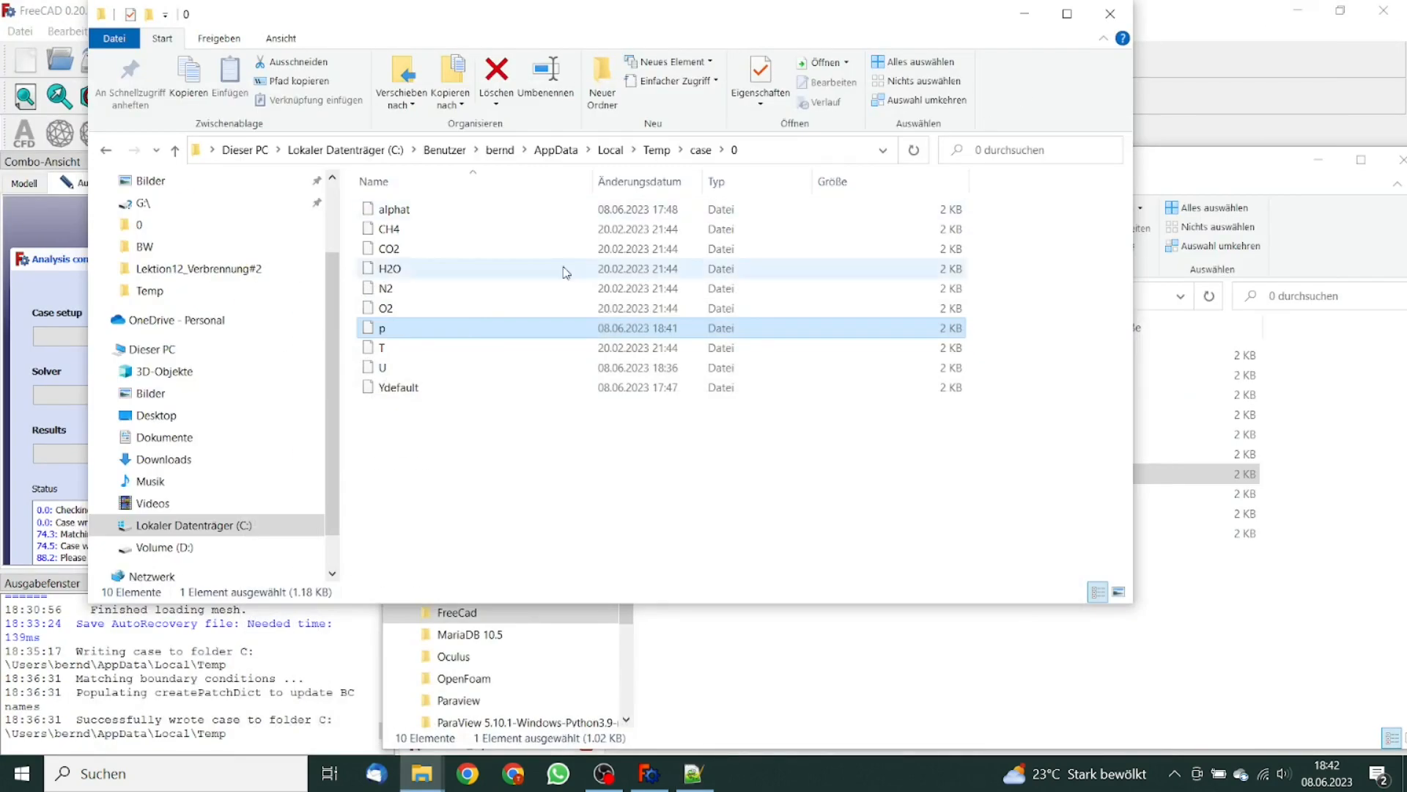
right_click(441, 368)
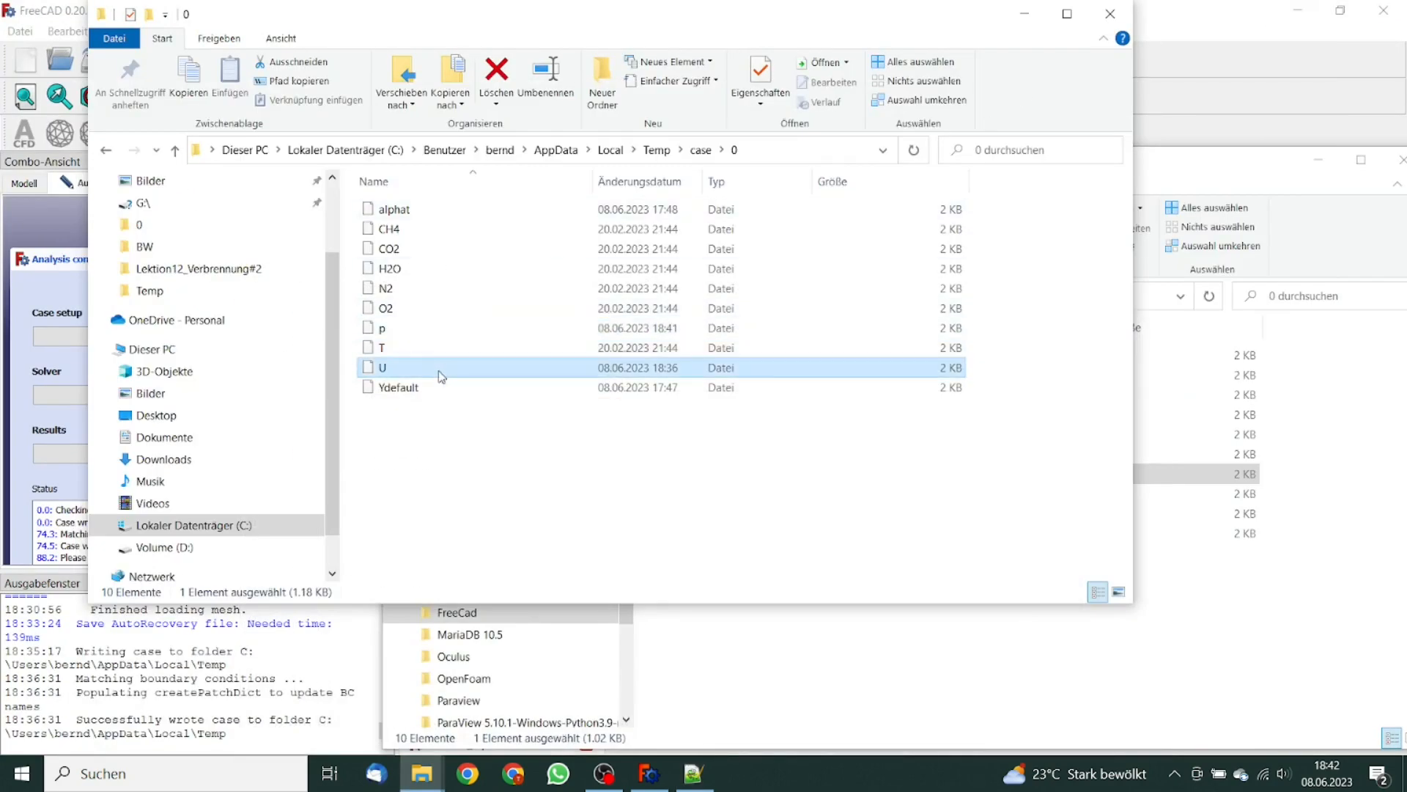
click(500, 332)
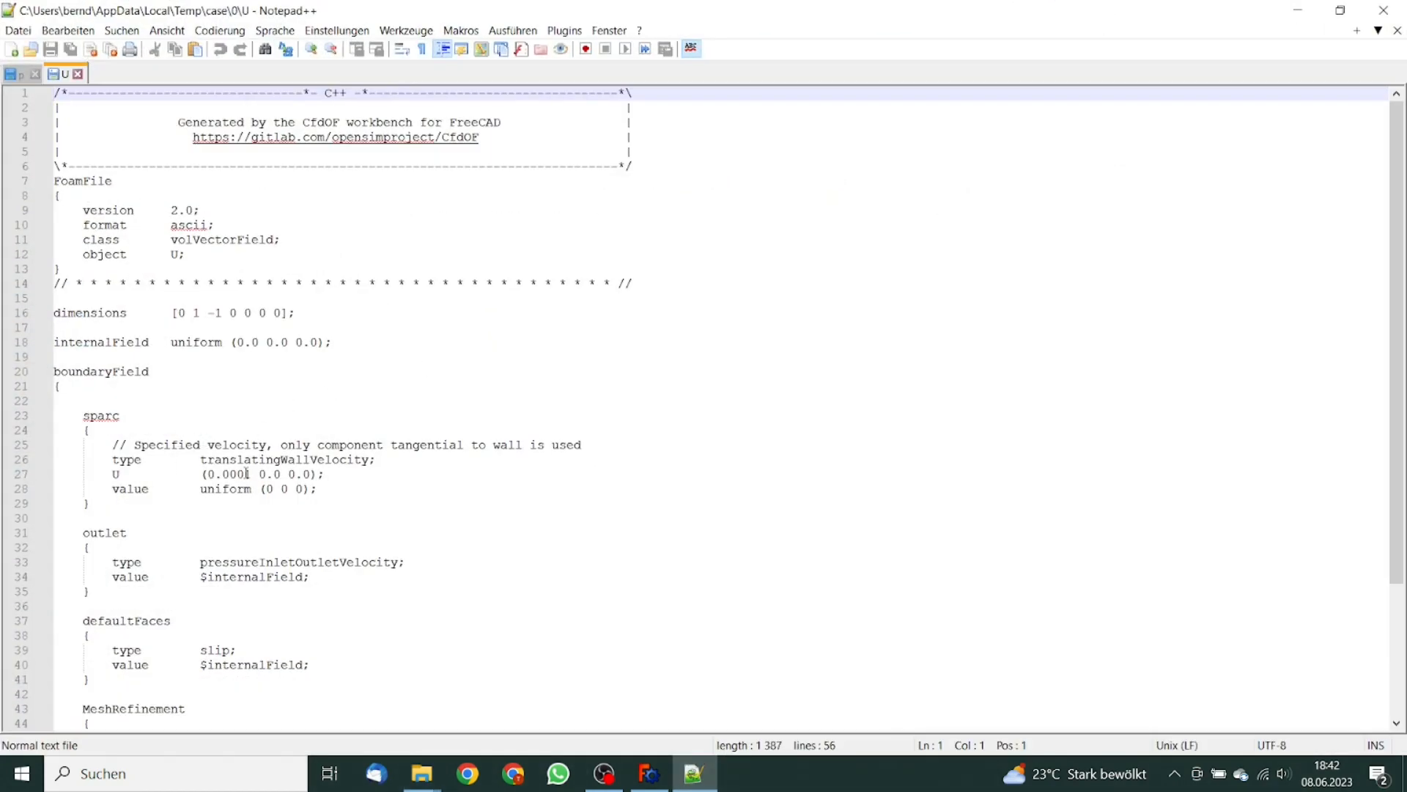
drag(245, 473, 252, 473)
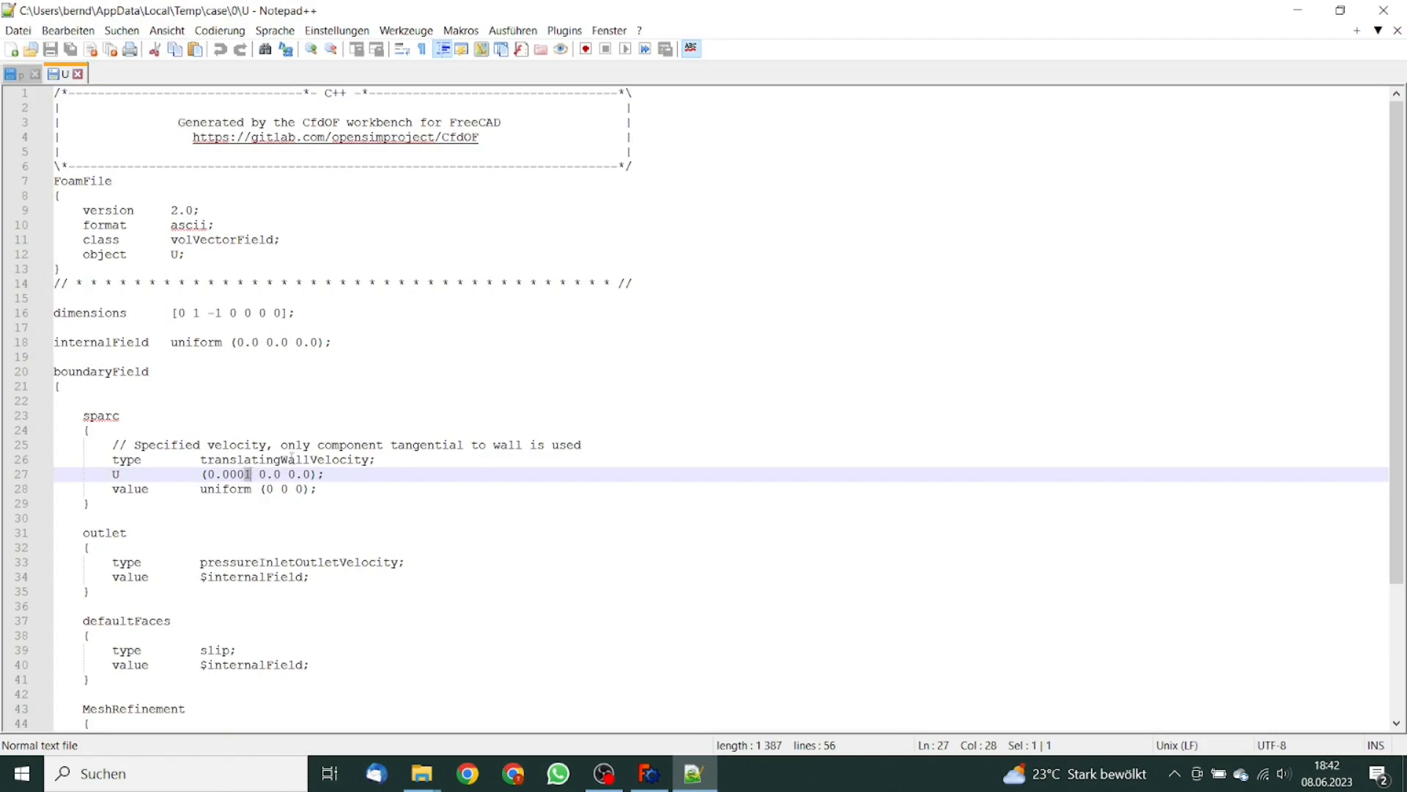
text(0)
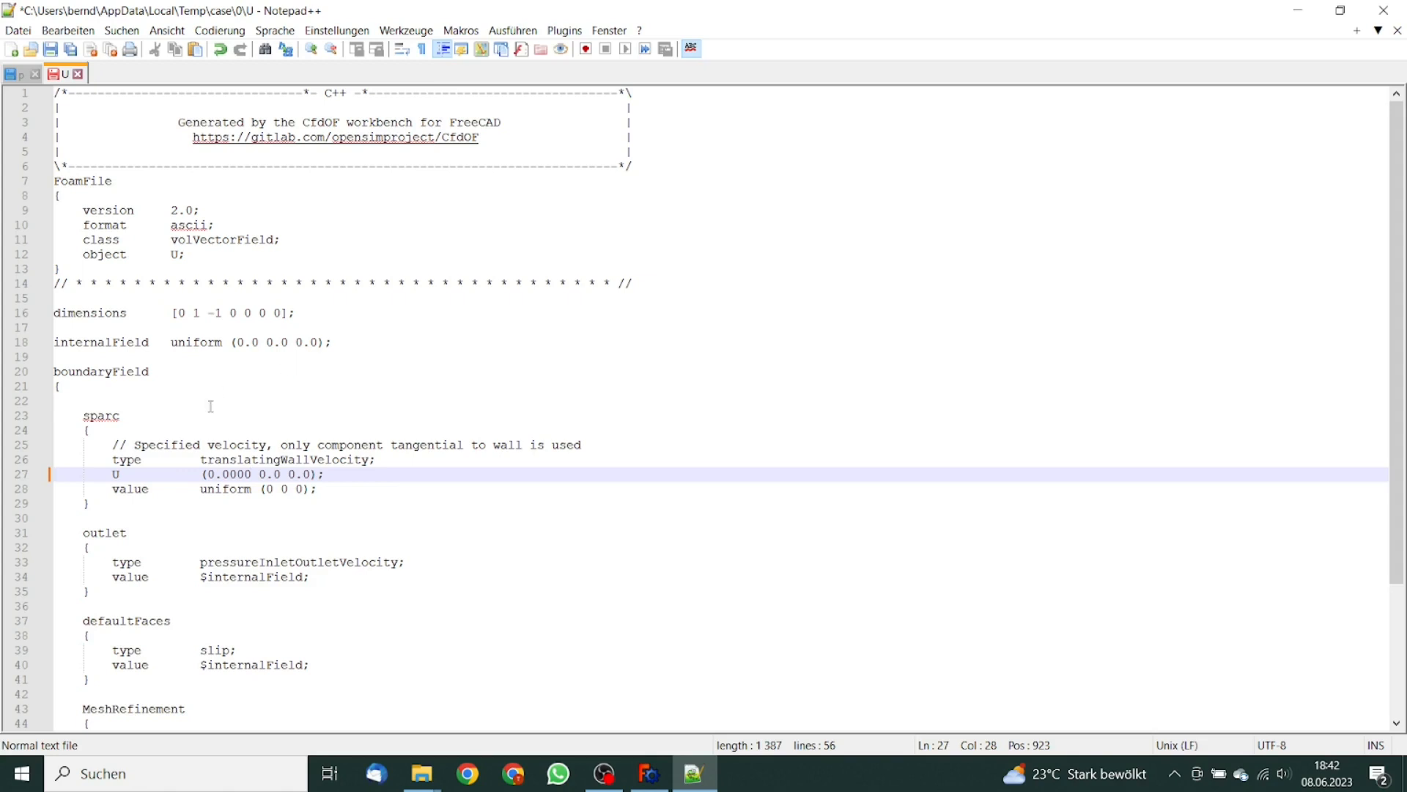
click(49, 50)
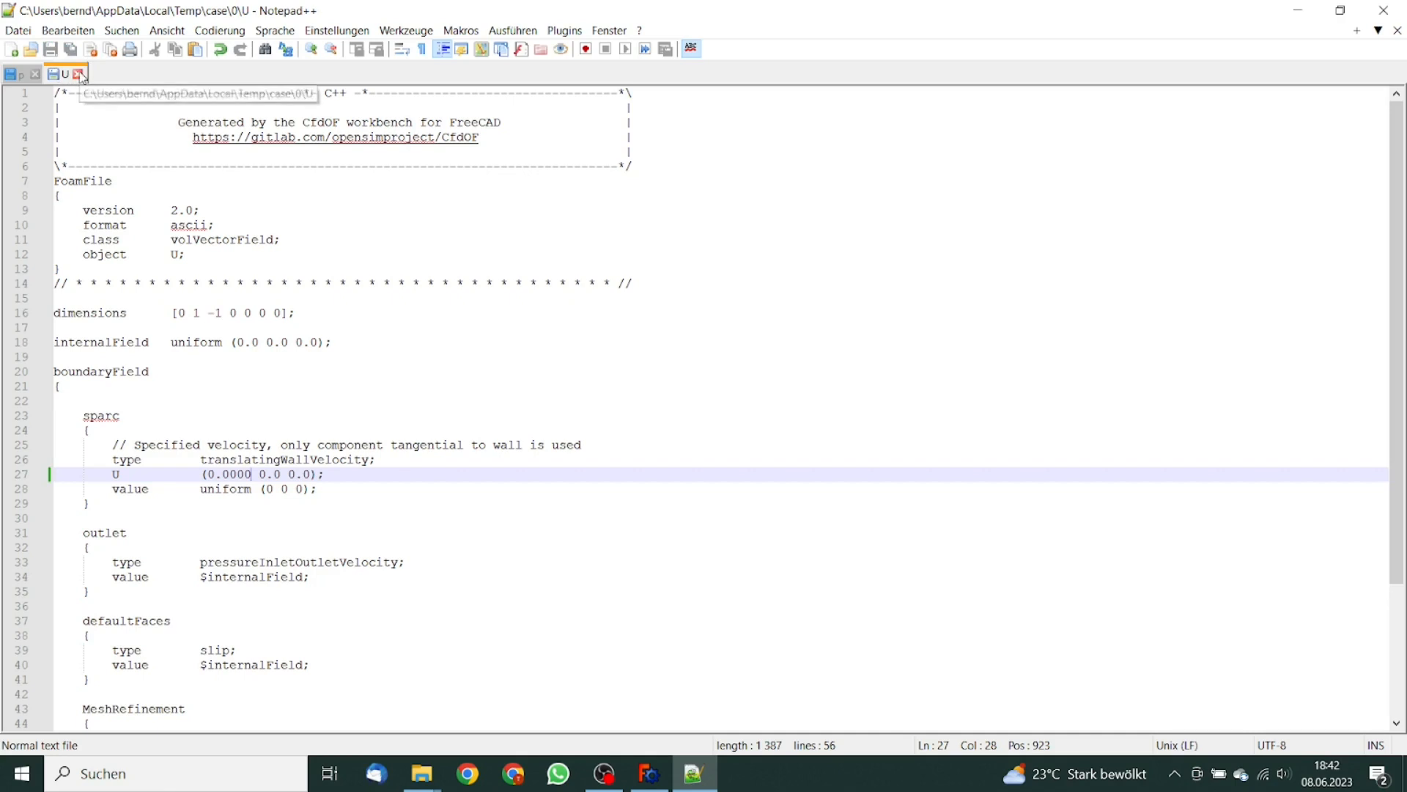
click(80, 74)
Open the T file from the case's 0 folder in Notepad++.
click(1301, 12)
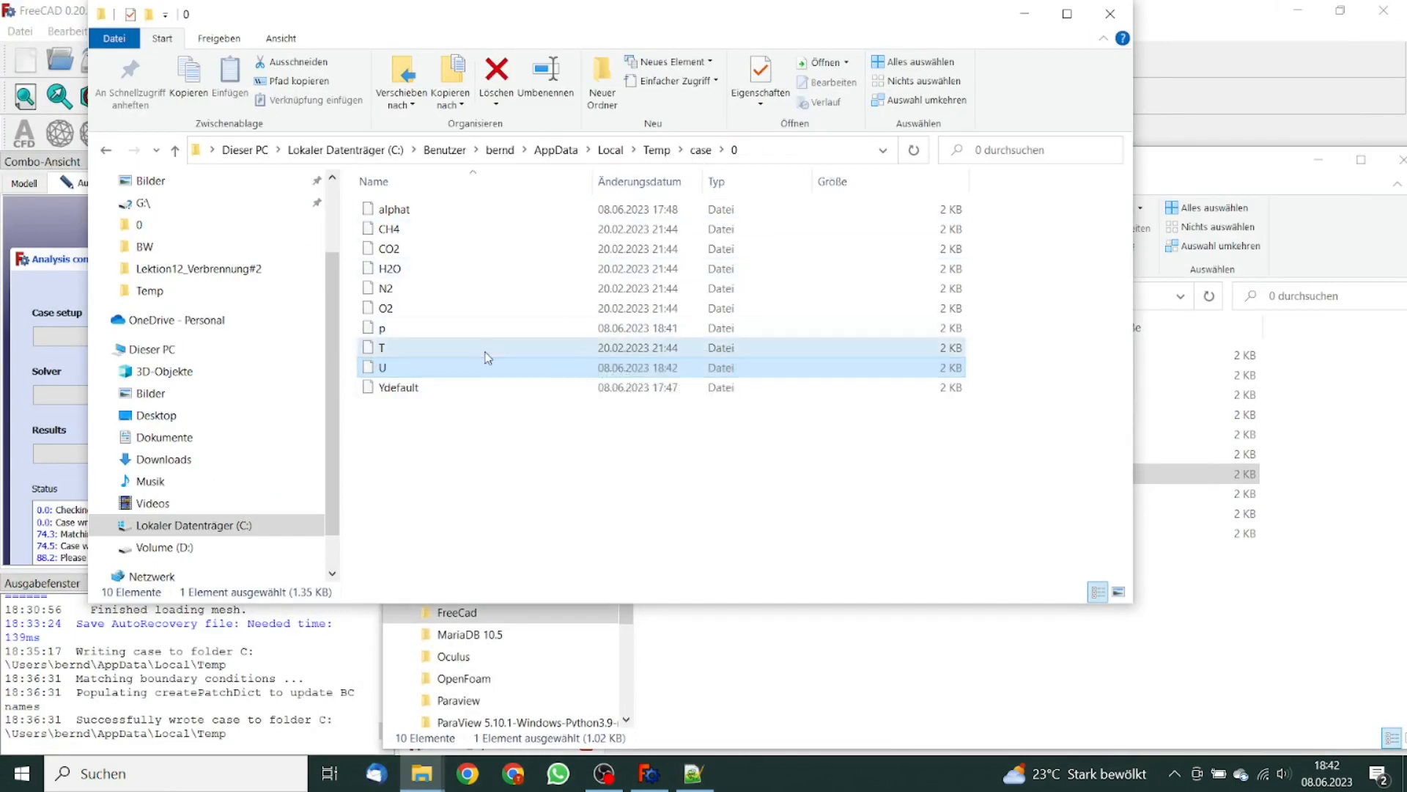
right_click(484, 355)
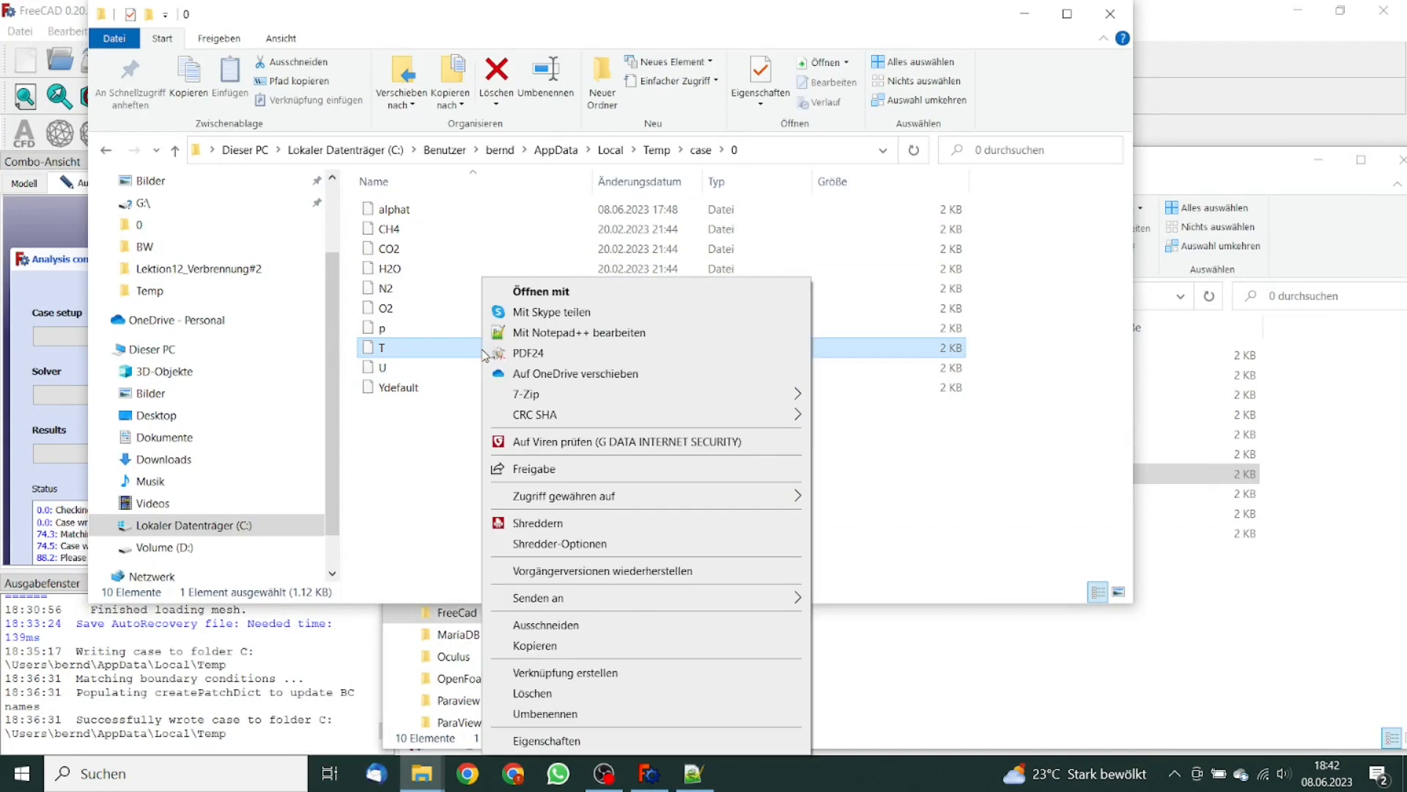
click(579, 332)
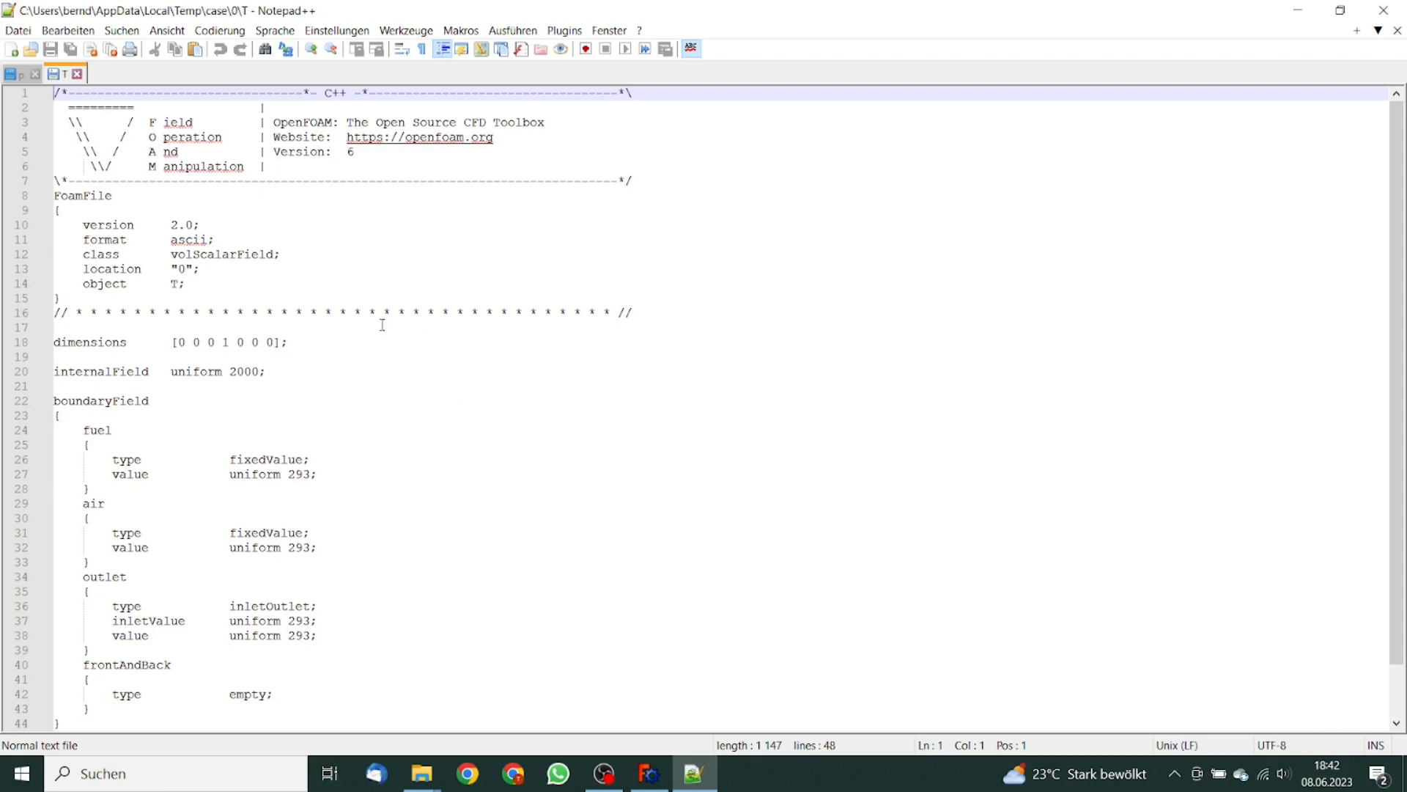
Copy the defaultFaces zeroGradient block from the case's p file into the T file, directly after the outlet block.
click(16, 74)
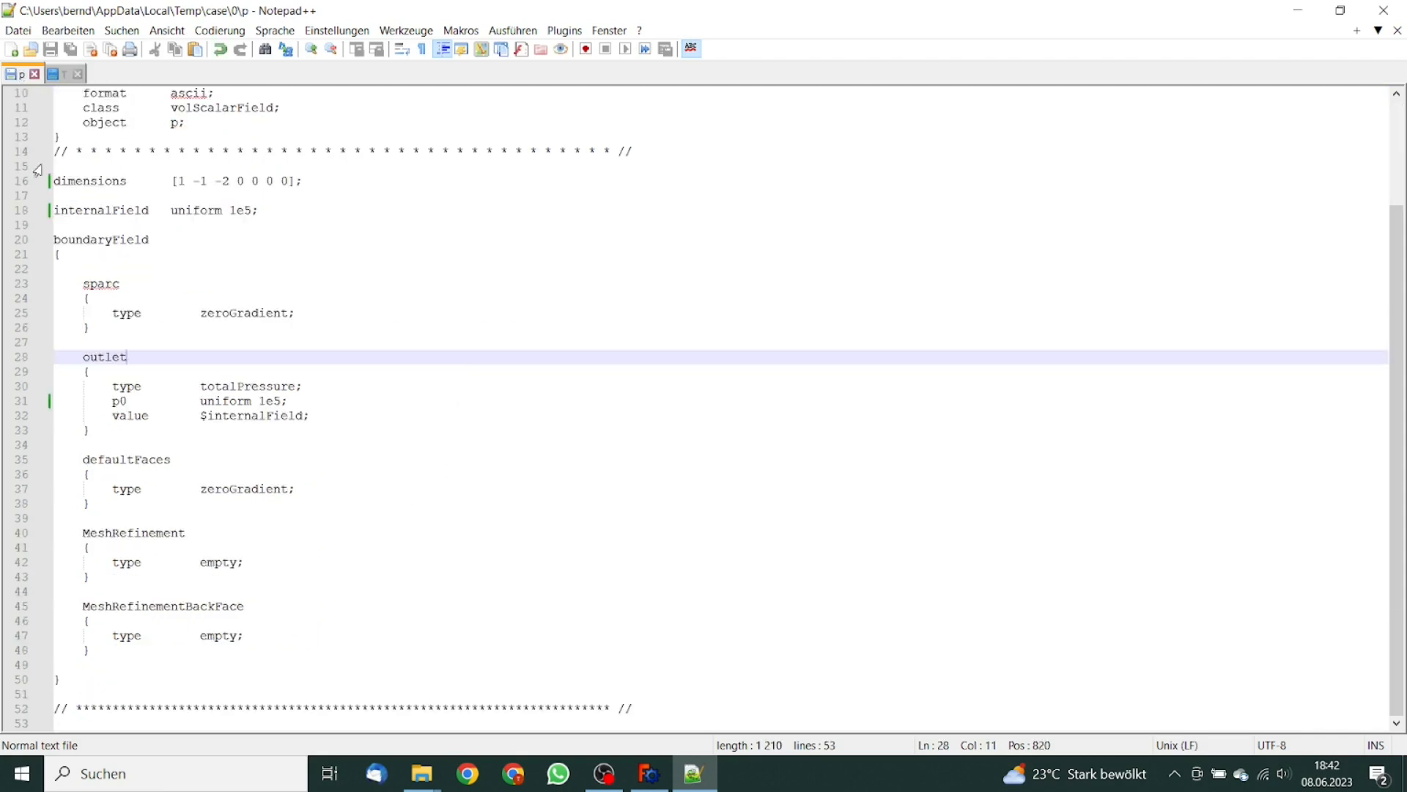
drag(57, 460, 122, 507)
key(ctrl+c)
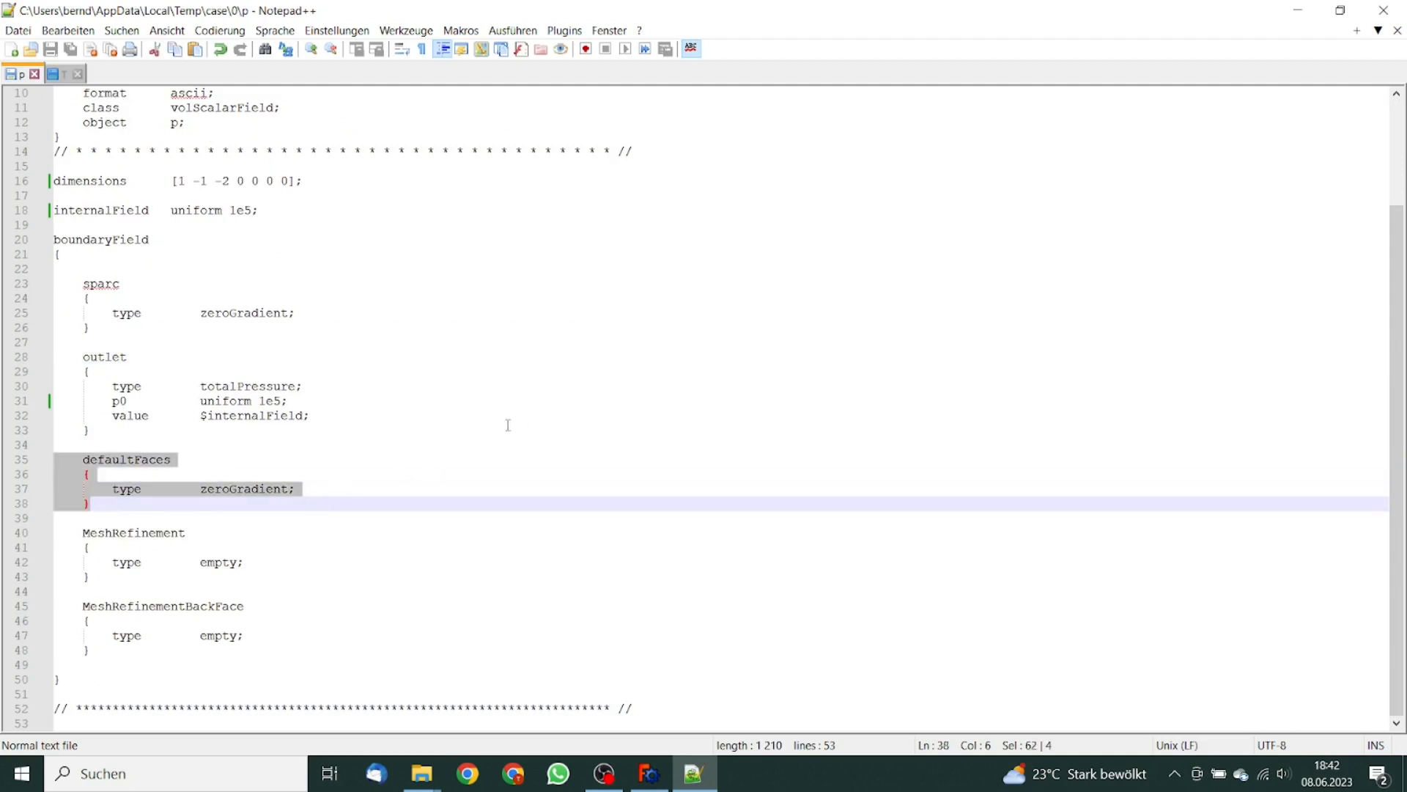
click(64, 76)
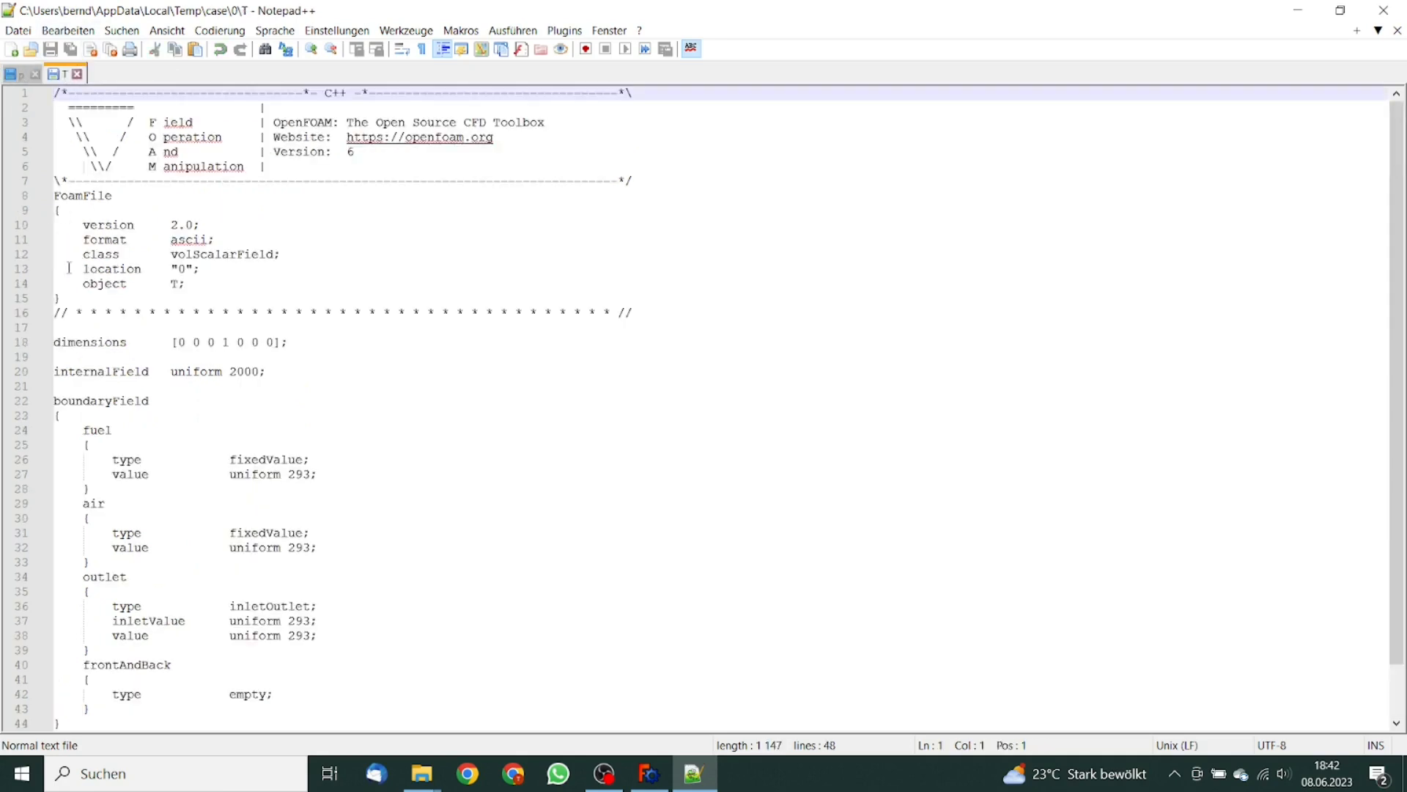
click(105, 650)
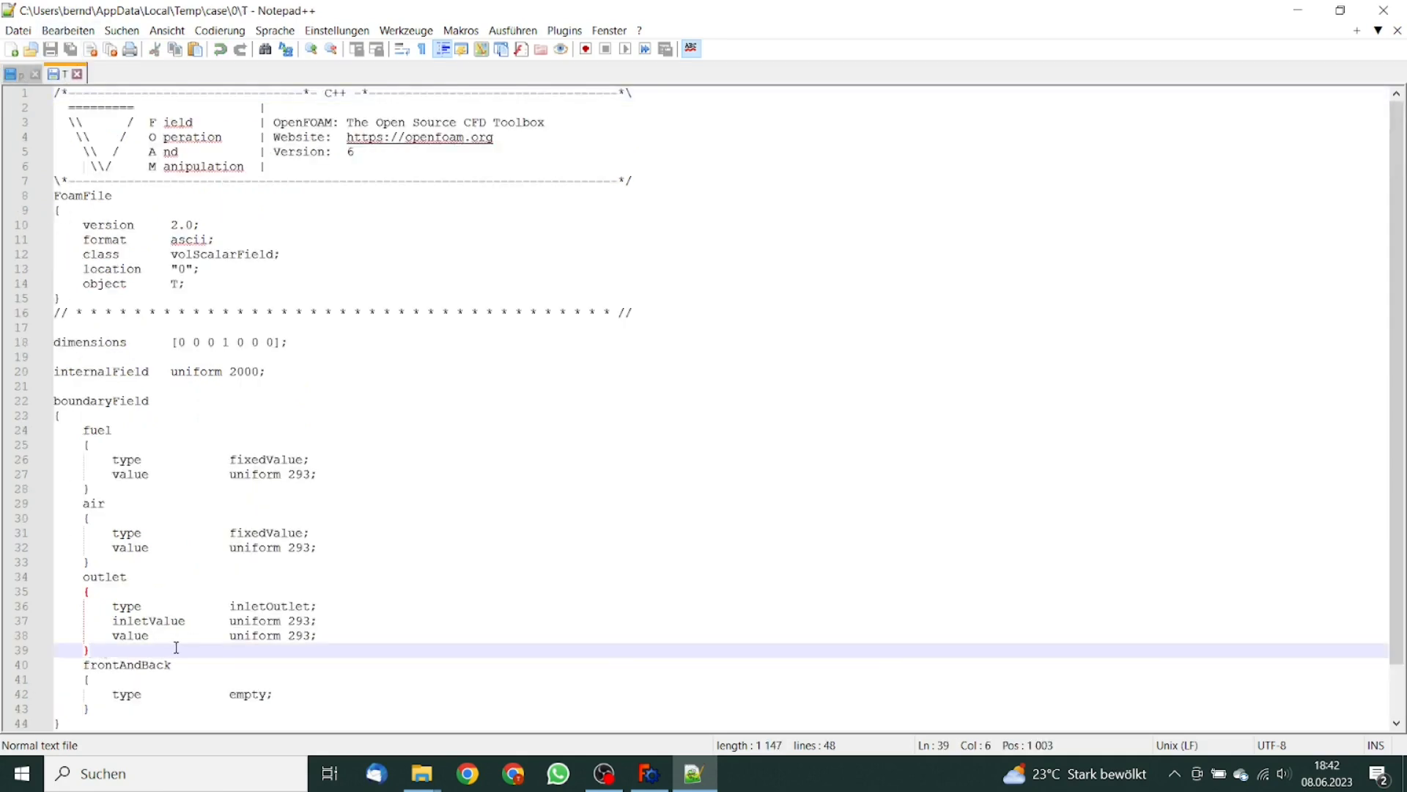
key(Return)
key(ctrl+v)
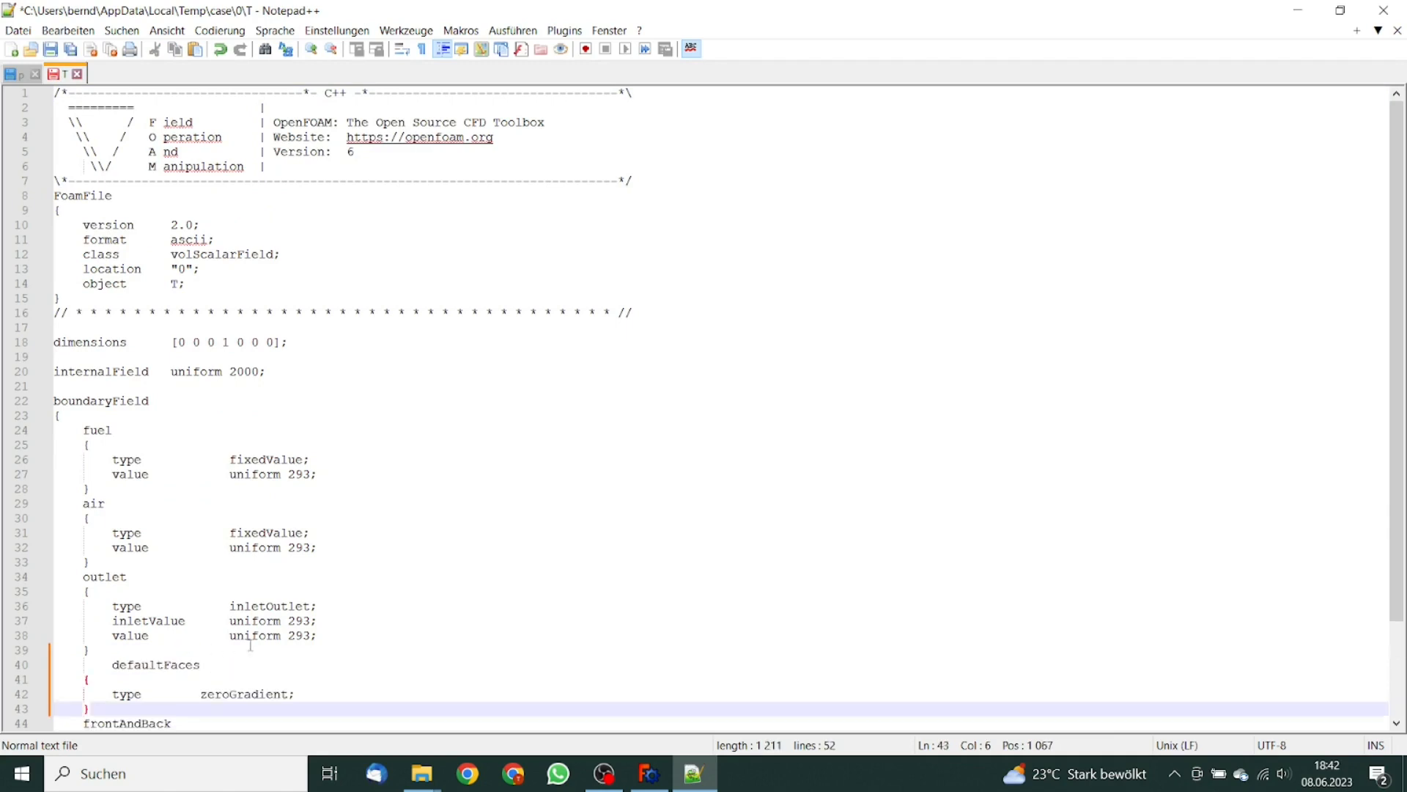
Align the pasted defaultFaces name in the T file with the indentation of the other boundary names.
click(113, 664)
key(BackSpace)
key(BackSpace)
key(BackSpace)
key(BackSpace)
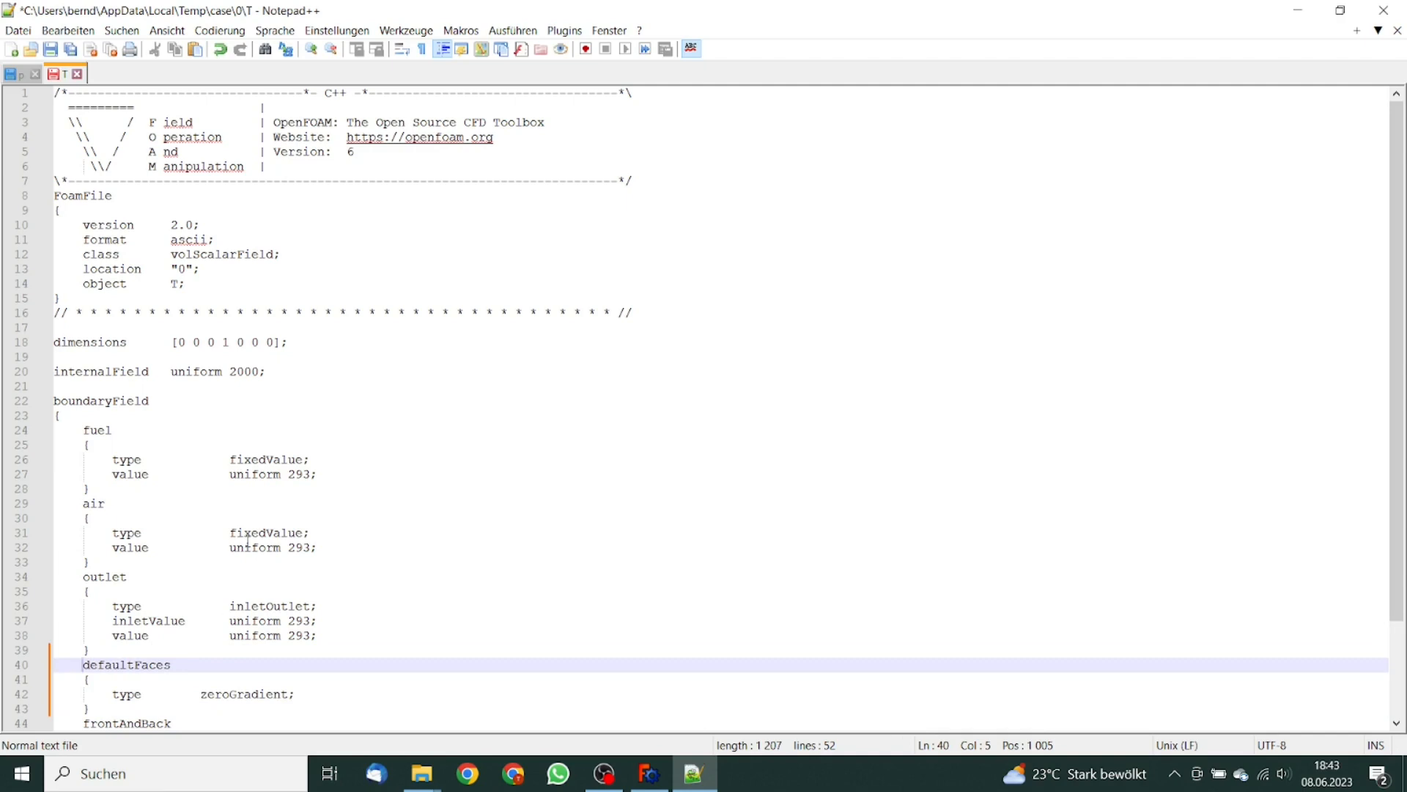
Delete the whole air boundary block from the T file, leaving no blank line behind.
drag(97, 559, 30, 513)
key(BackSpace)
key(BackSpace)
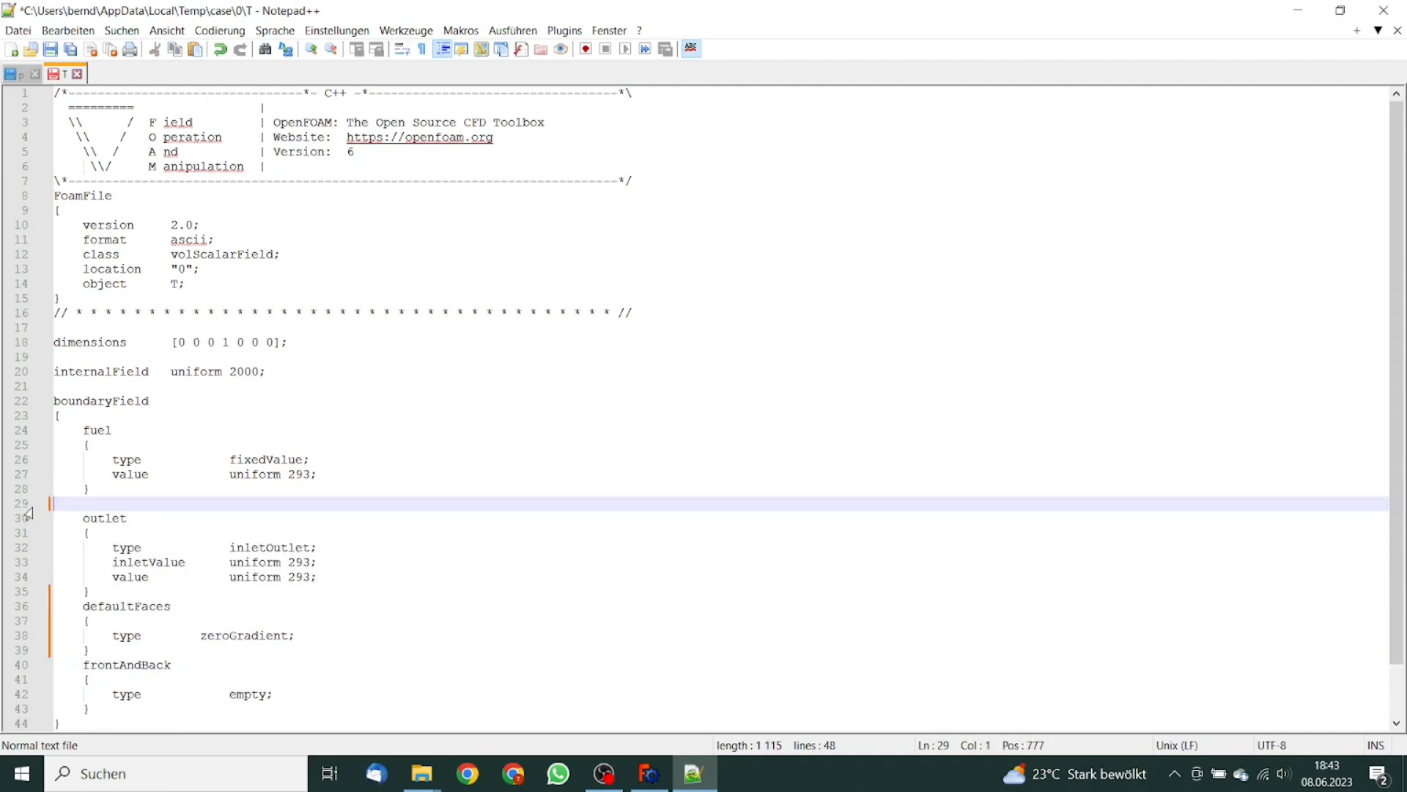
Rename the fuel boundary in the T file to sparc and set its fixed value to uniform 2000.
drag(84, 431, 113, 433)
text(spare)
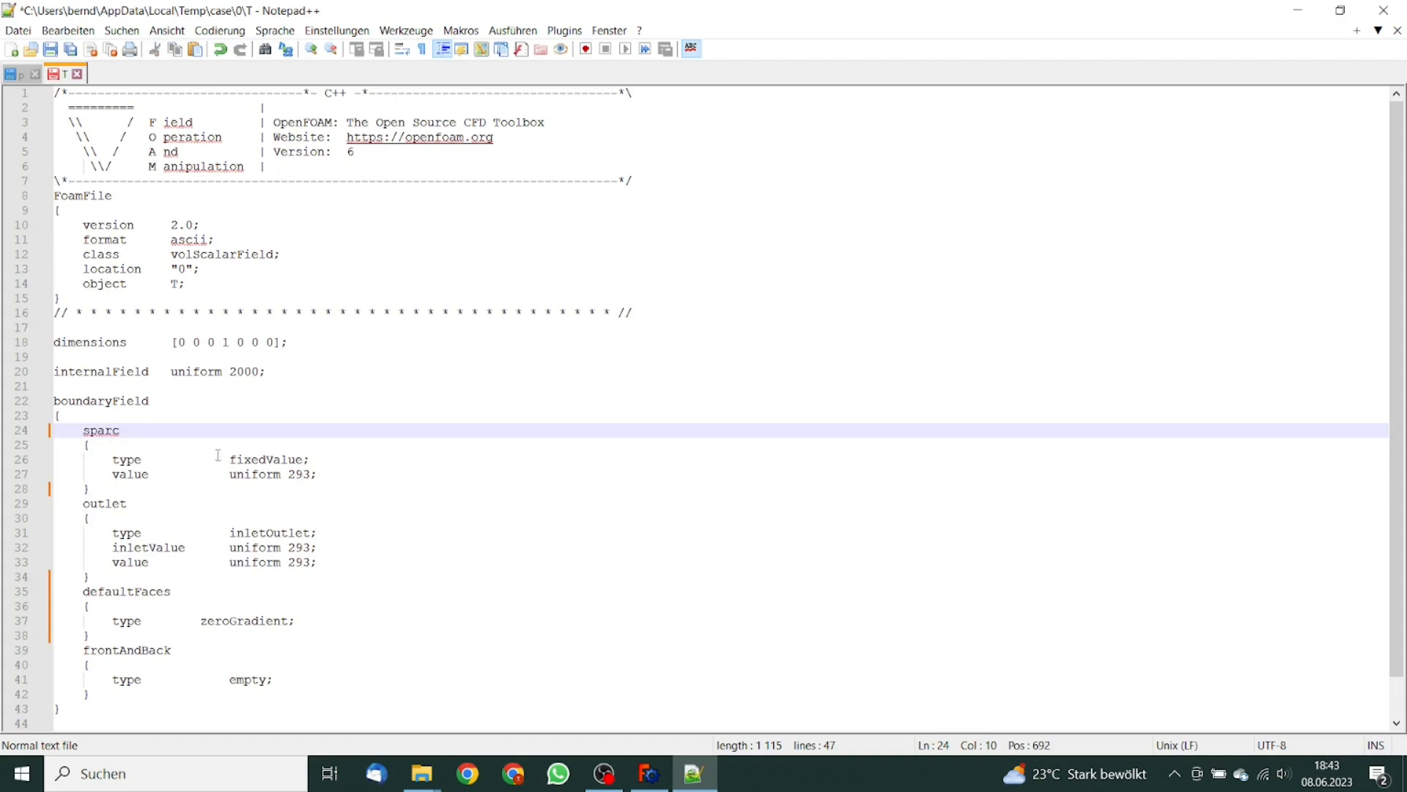
double_click(291, 474)
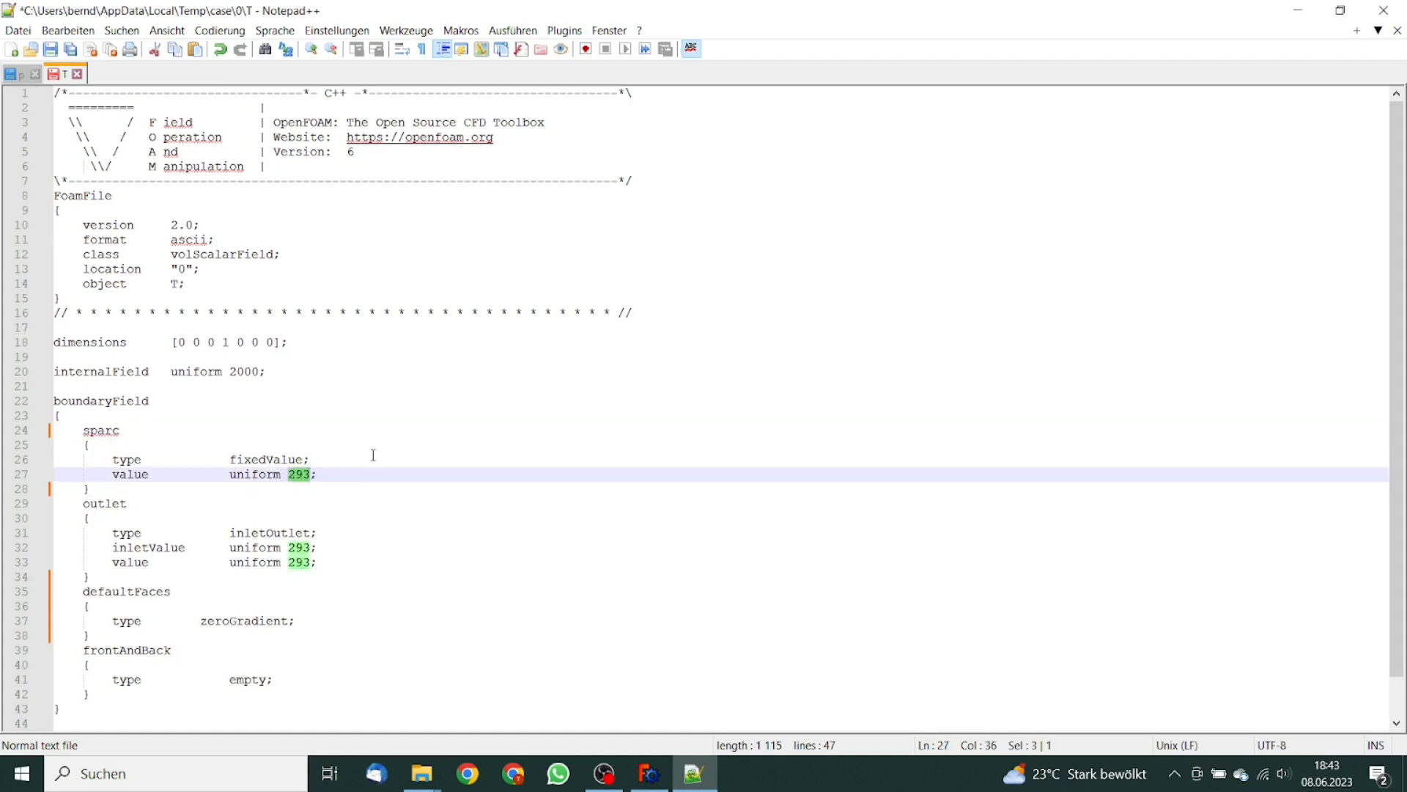
text(2000)
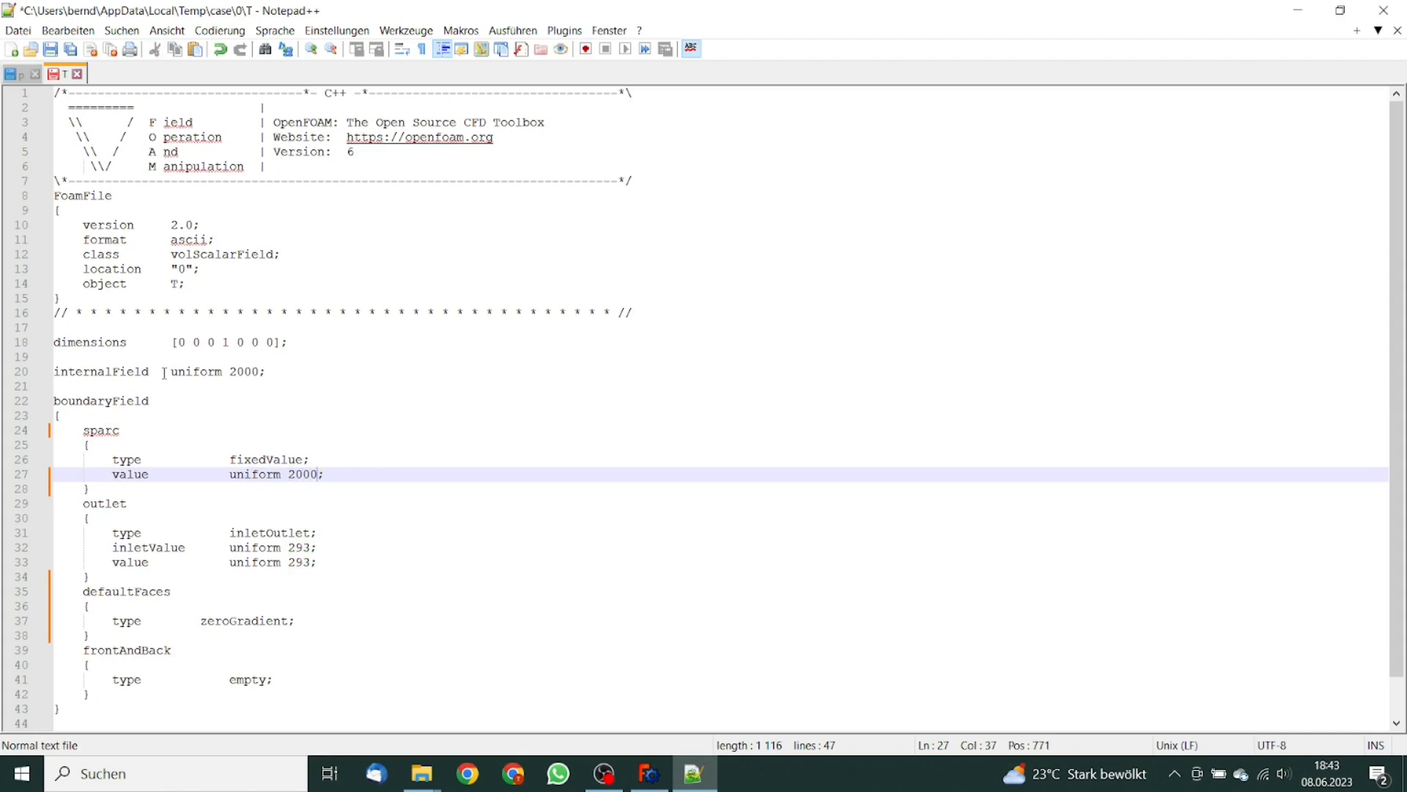
Set the T file's internalField to uniform 293, then save and close the file.
drag(231, 371, 256, 371)
text(29)
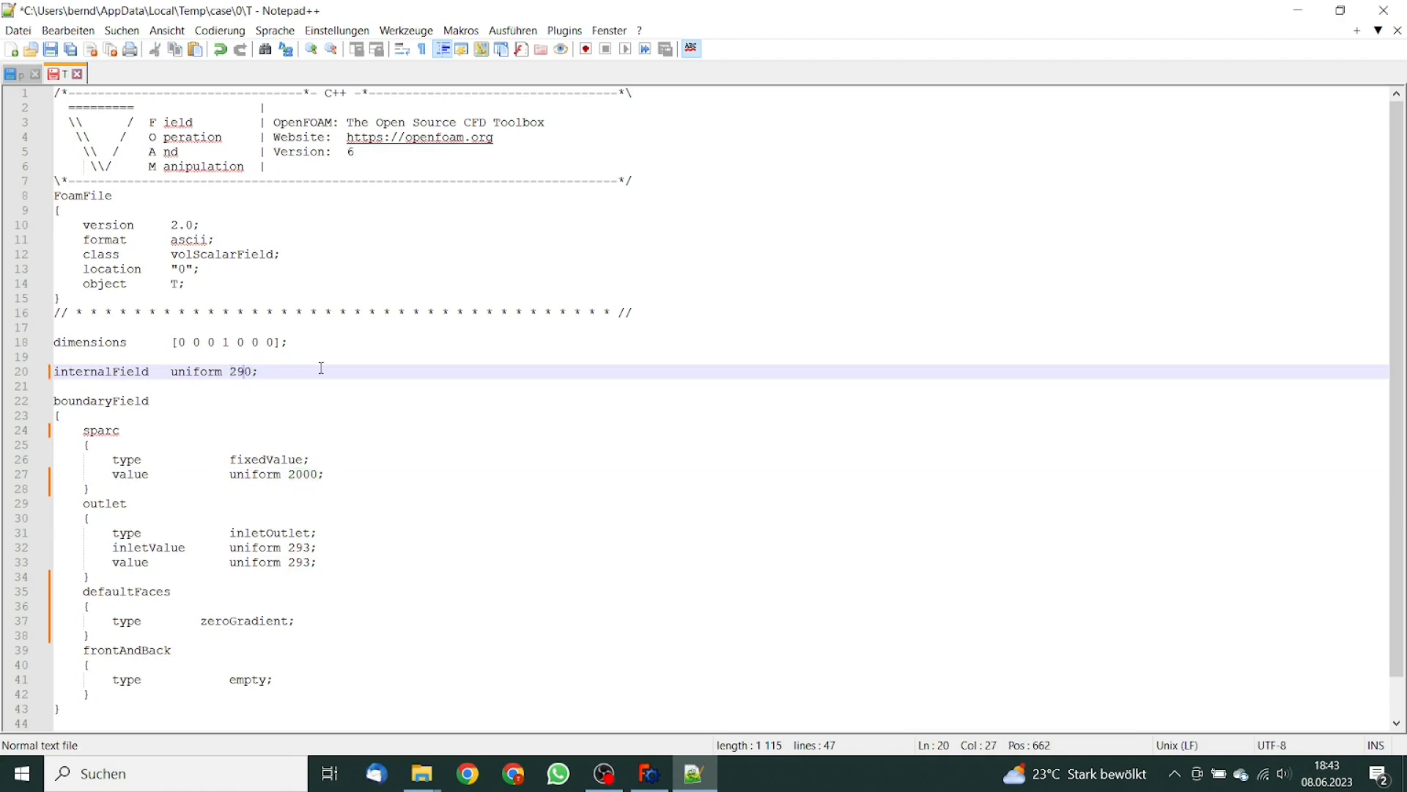
text(3)
click(51, 49)
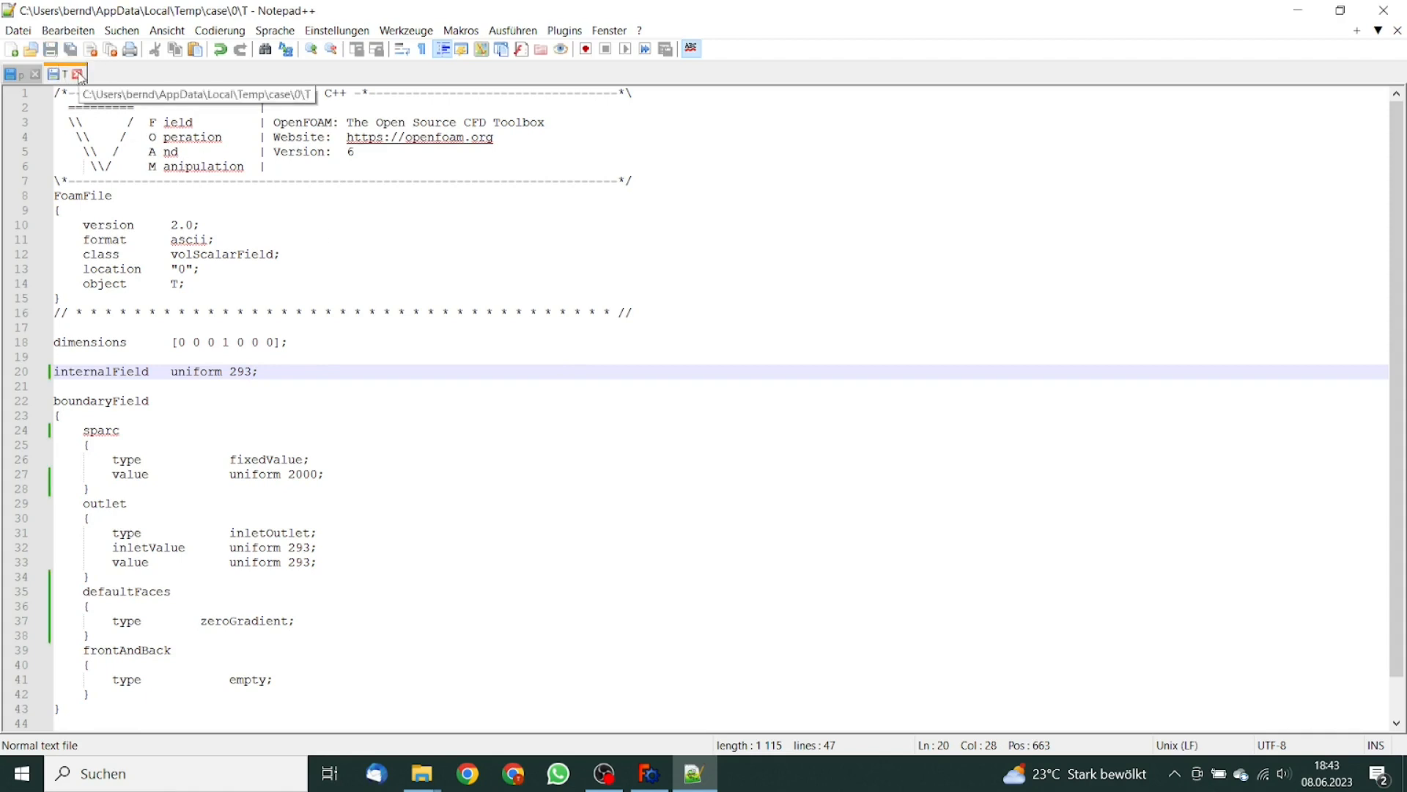
click(79, 74)
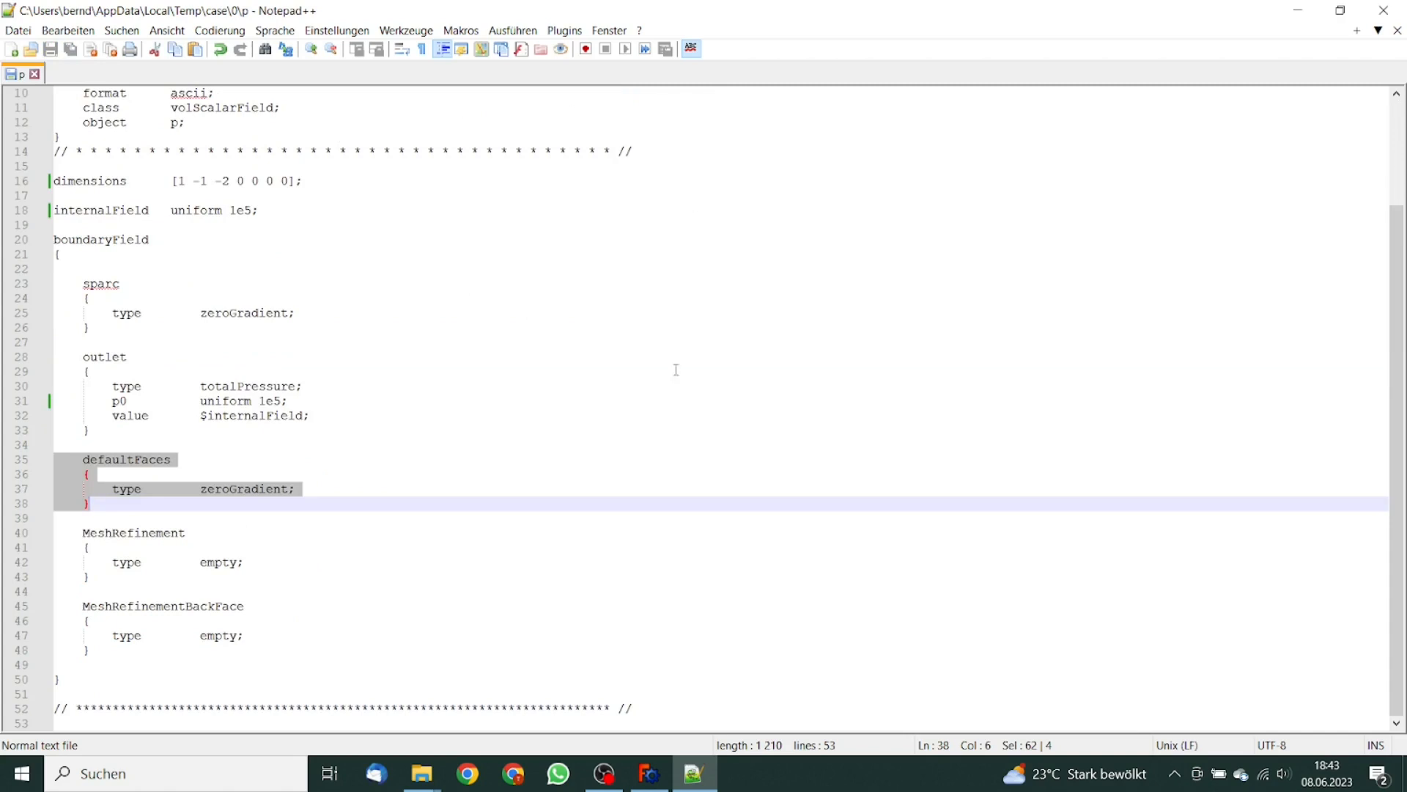
Open the alphat and Ydefault files from the case's 0 folder together in Notepad++.
mouse_move(422, 773)
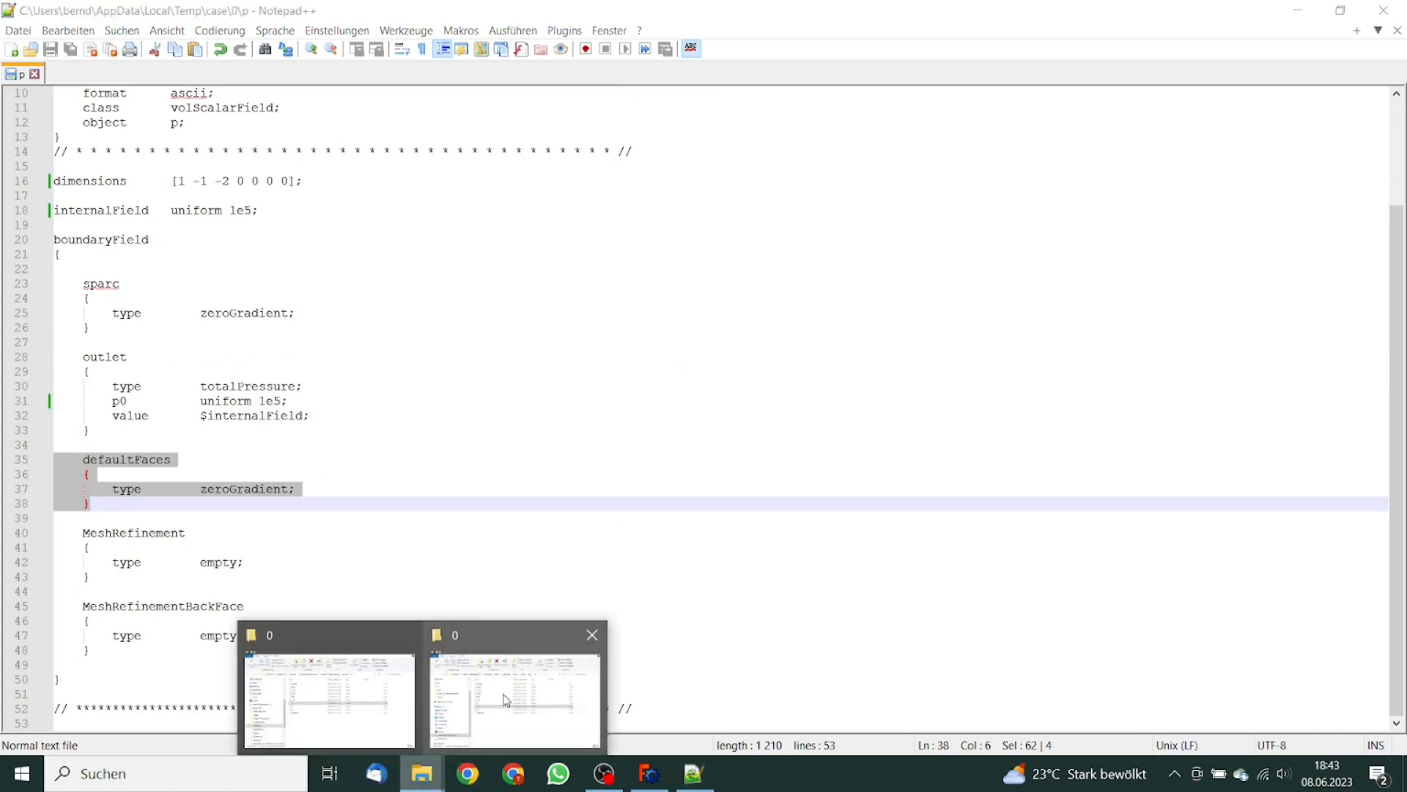
mouse_move(506, 691)
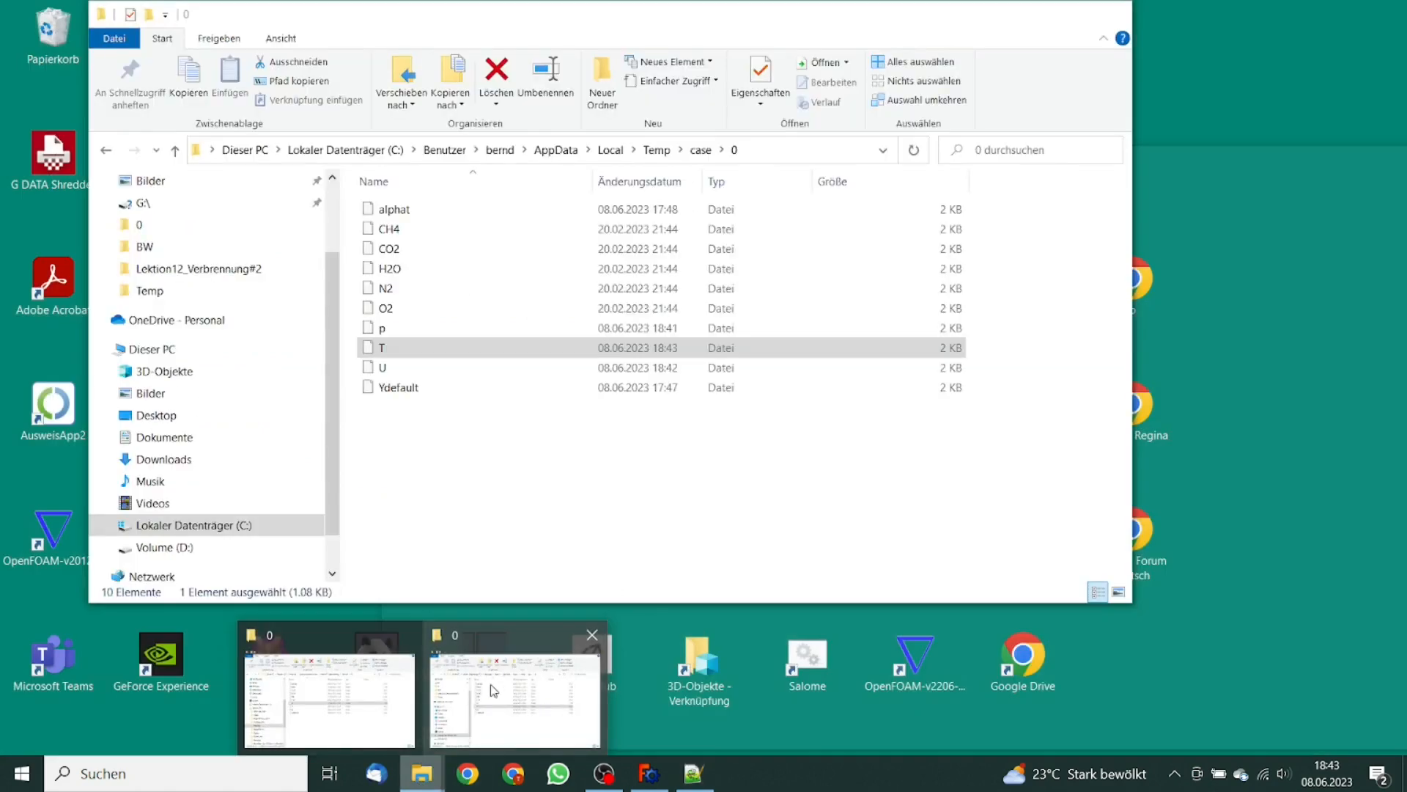
click(494, 690)
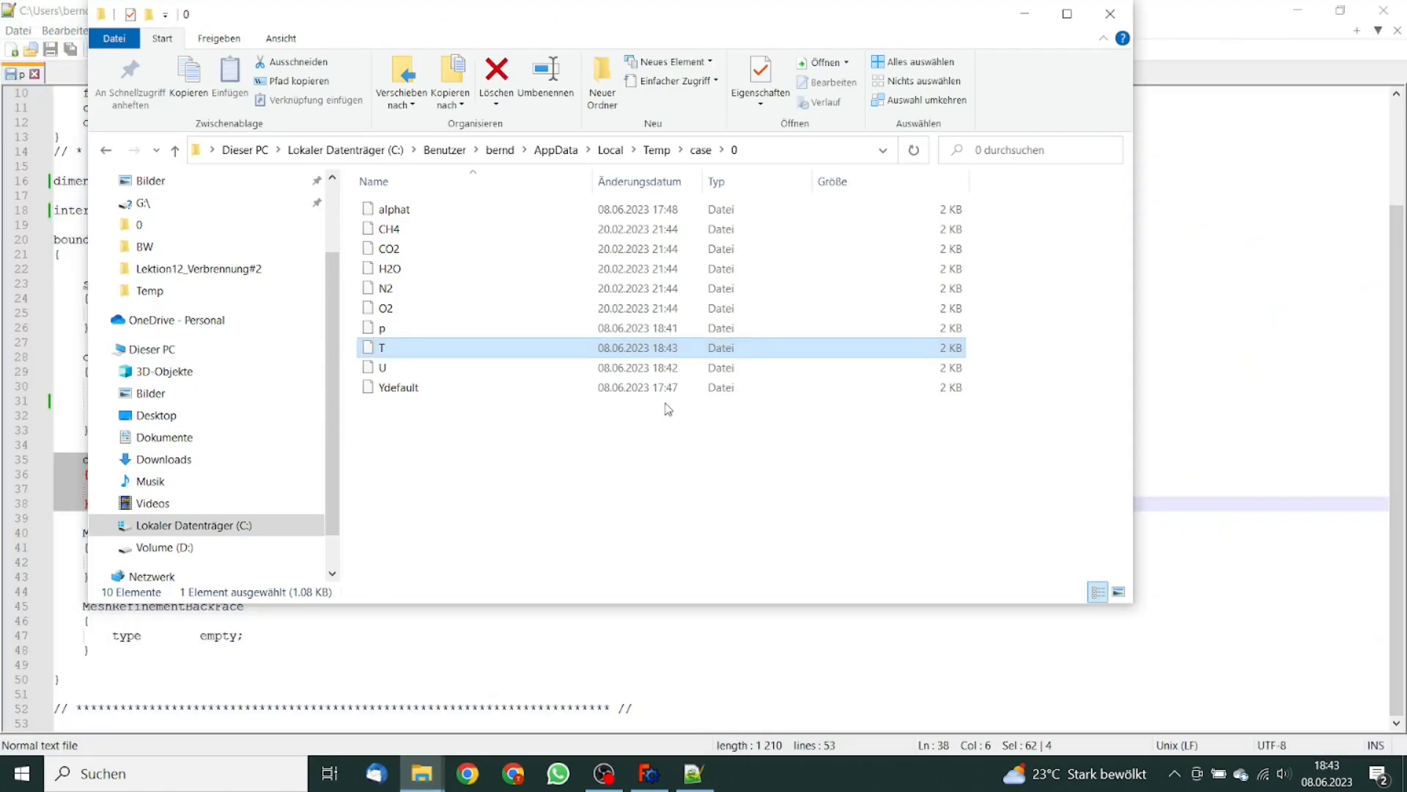
click(416, 387)
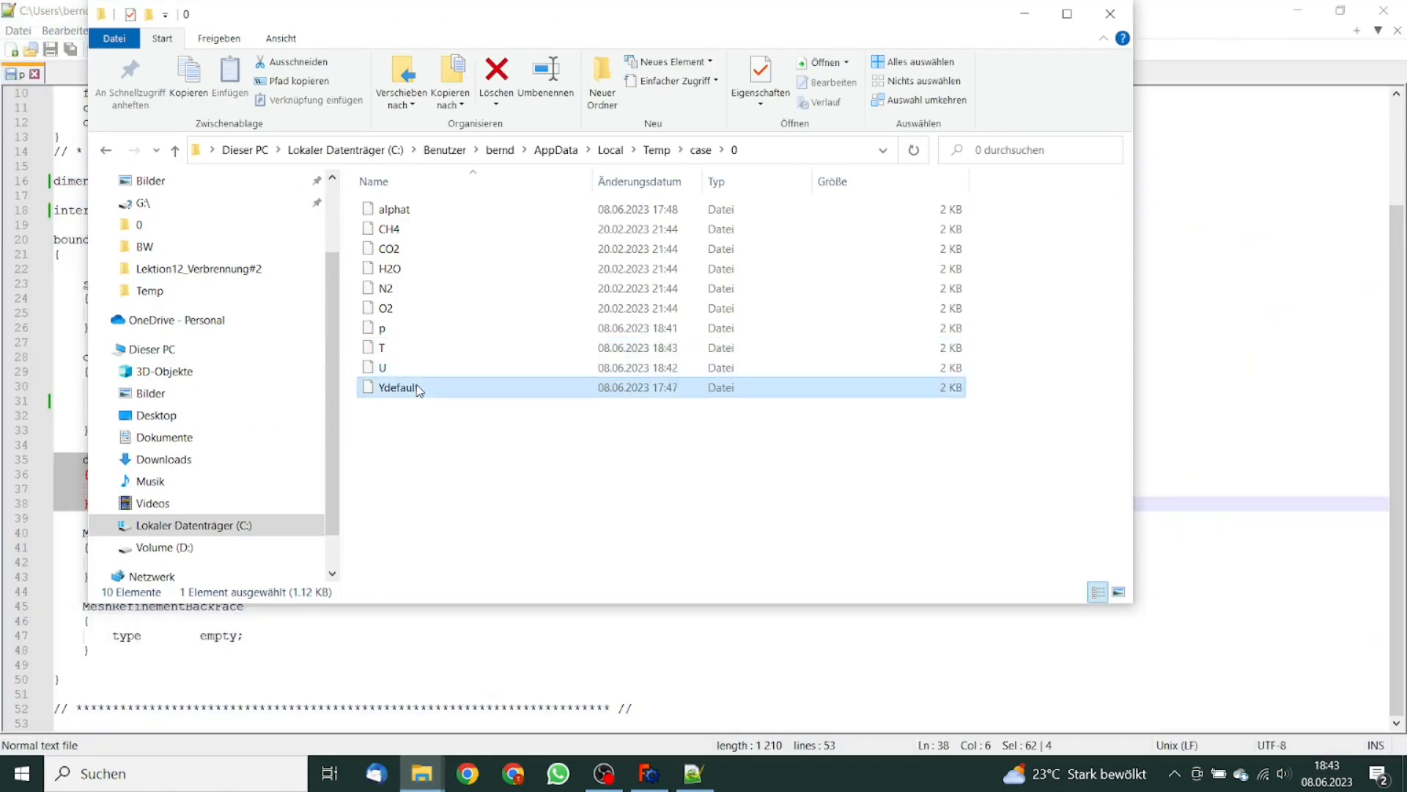
ctrl+click(426, 212)
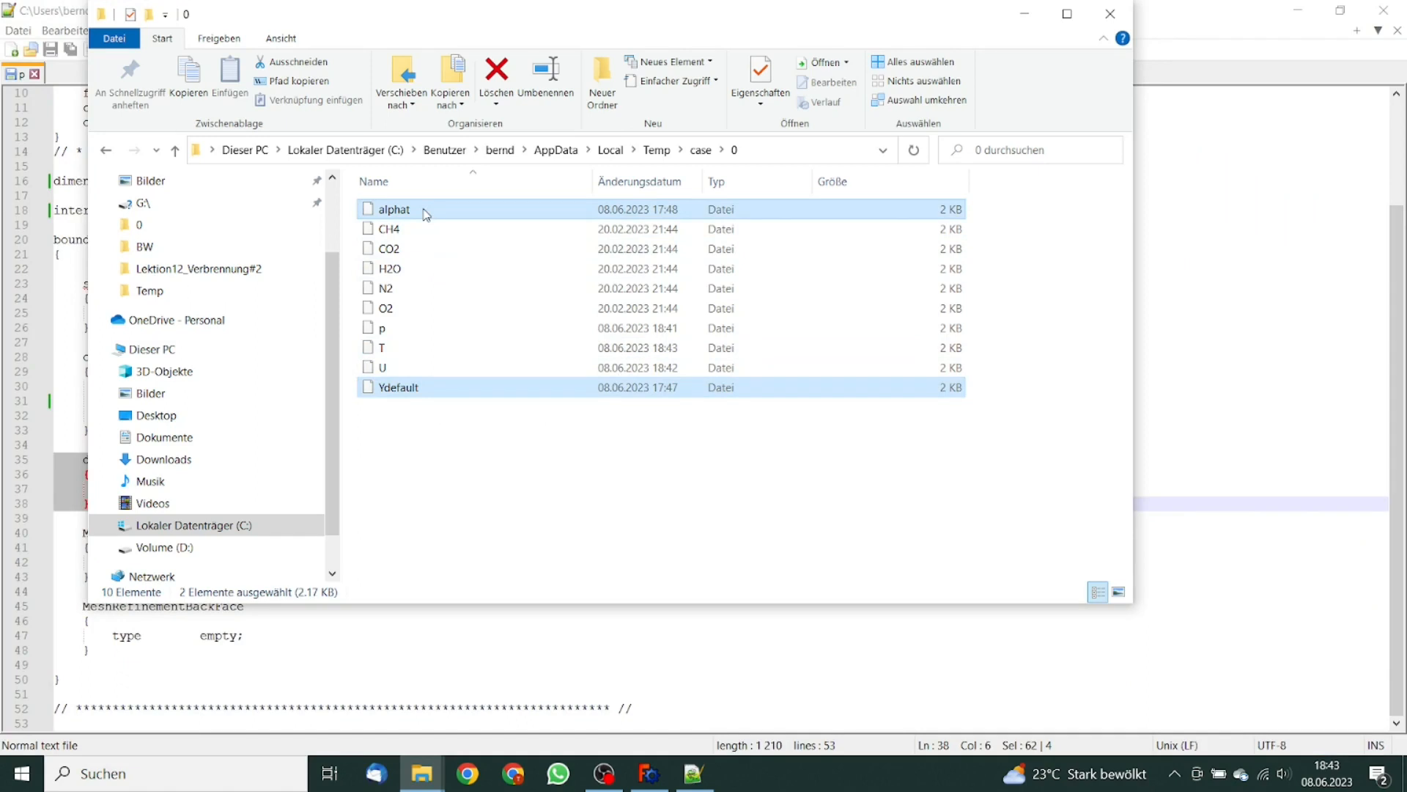
right_click(425, 212)
click(487, 224)
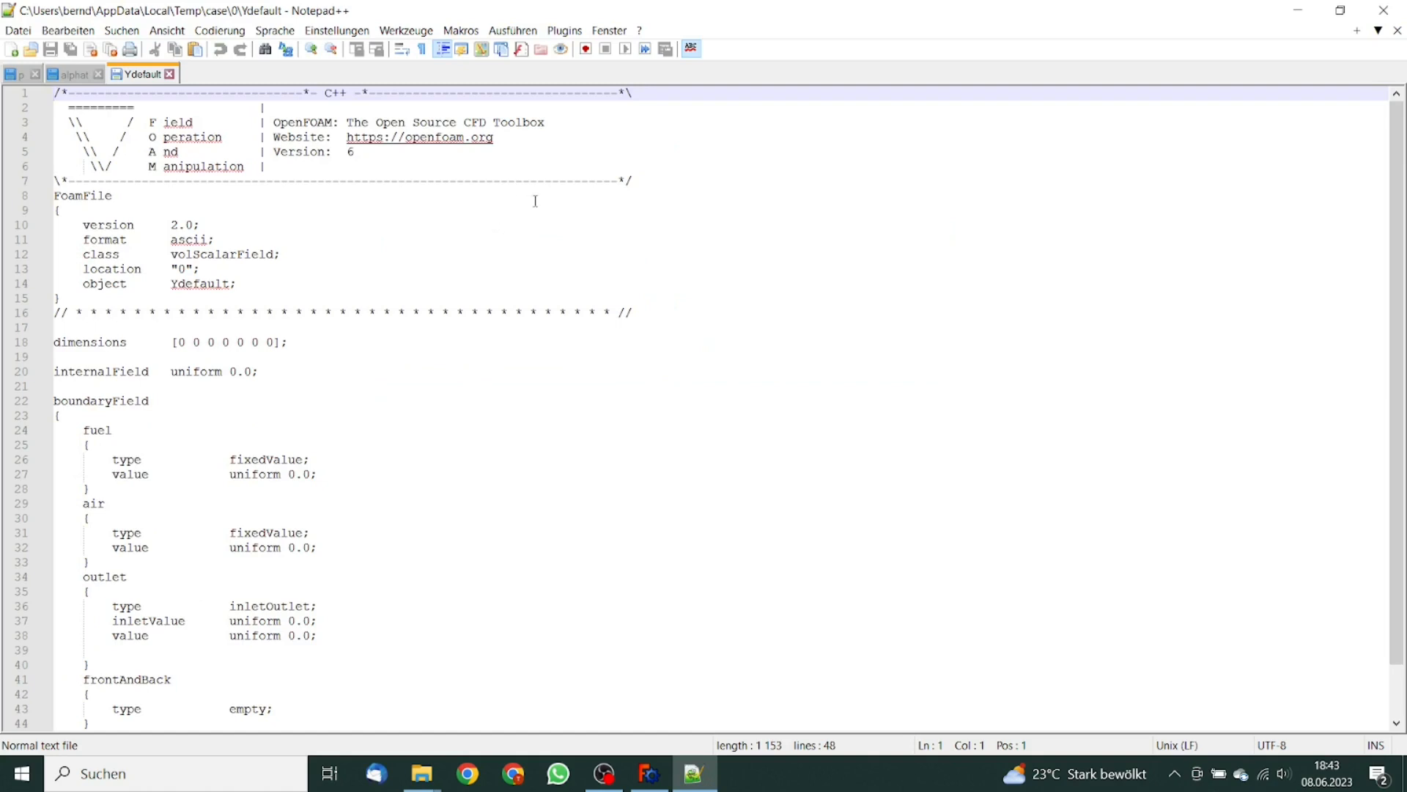
Delete the air boundary block from the Ydefault file and rename the fuel boundary to sparc.
drag(100, 560, 4, 508)
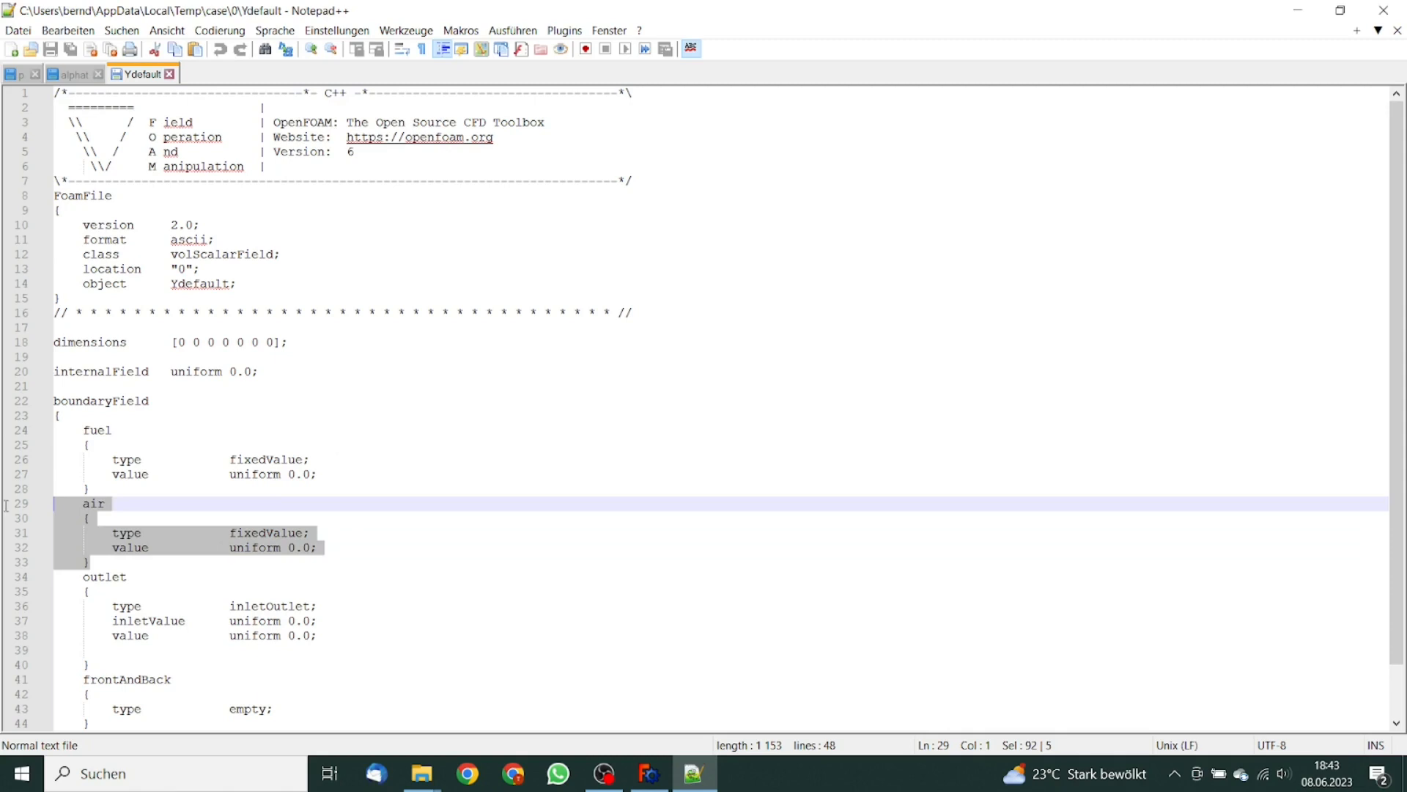
key(Delete)
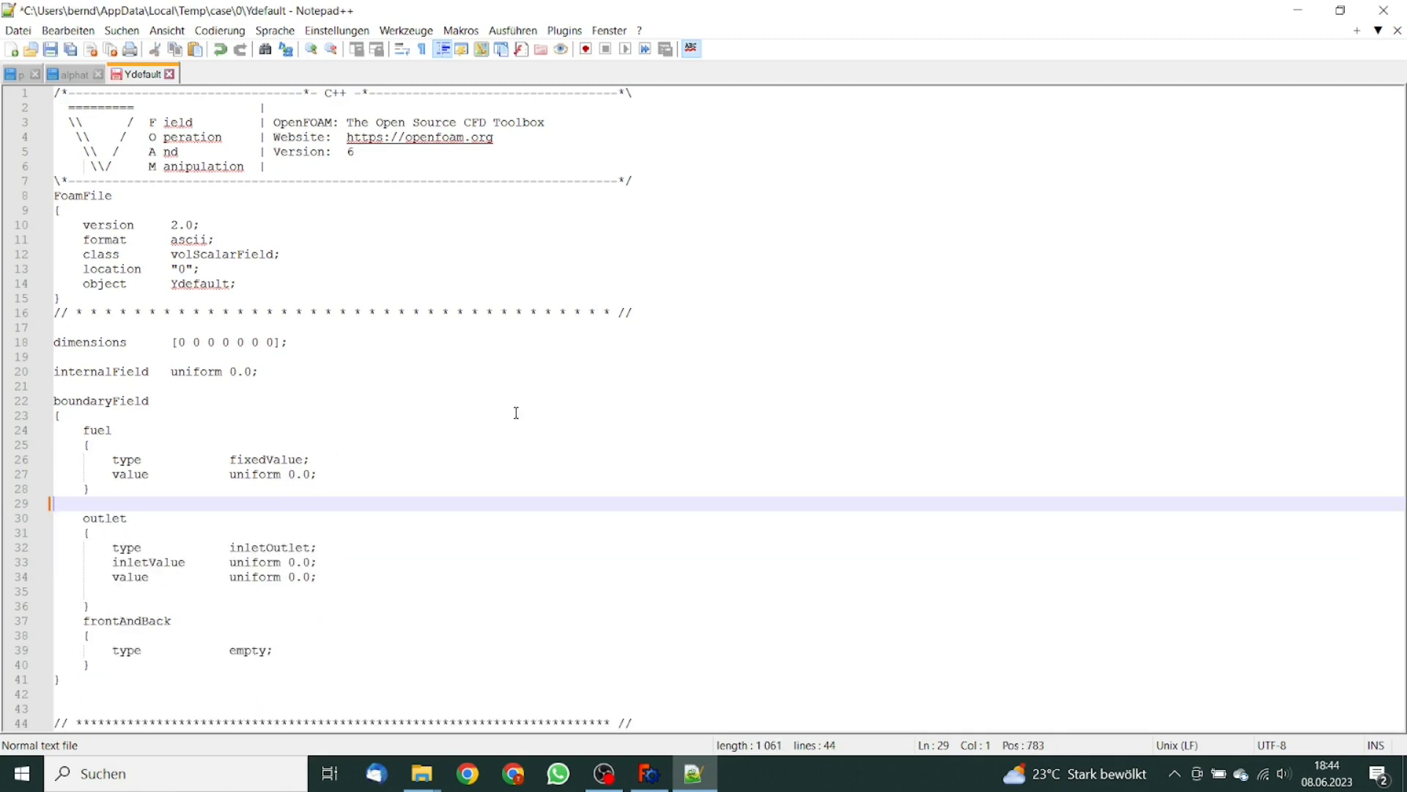
key(BackSpace)
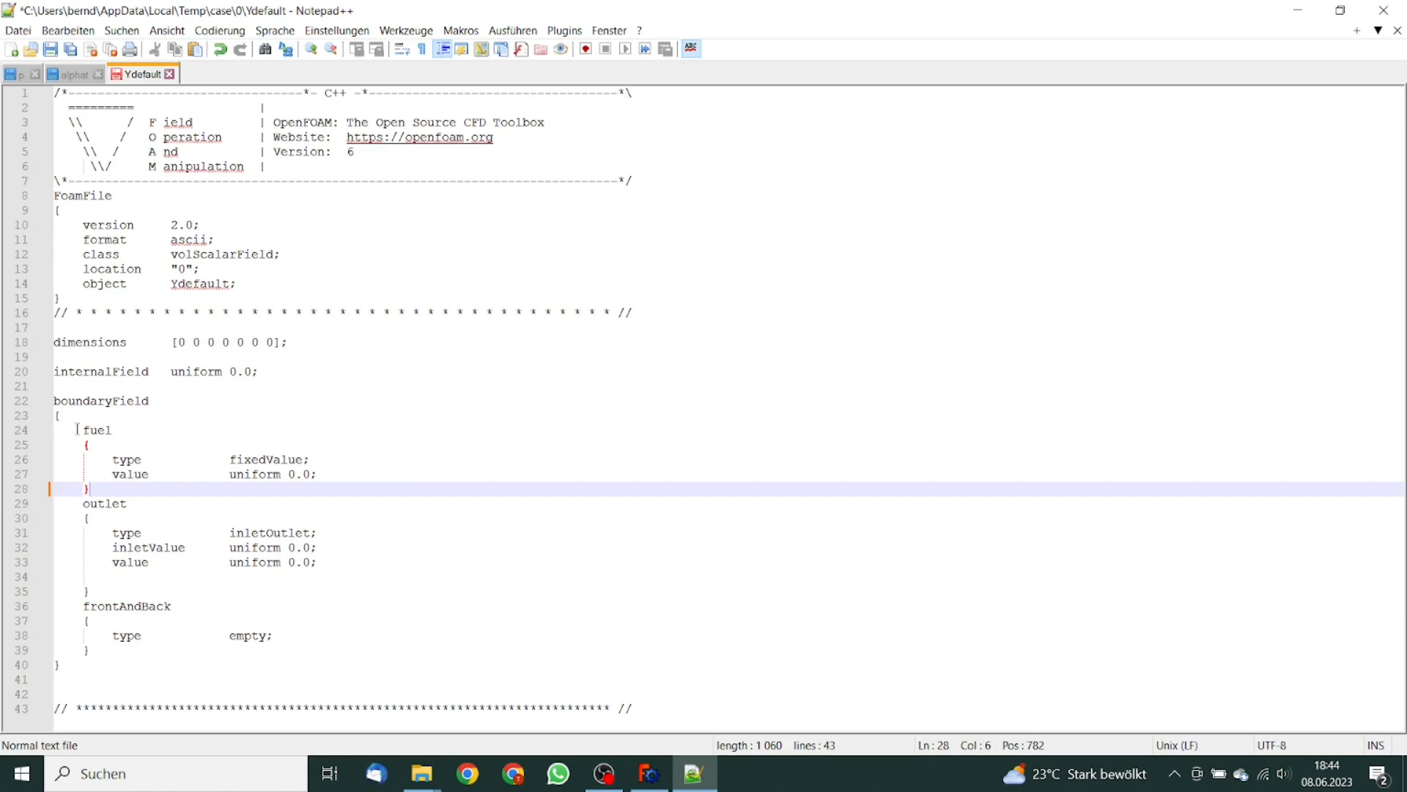
drag(82, 430, 115, 429)
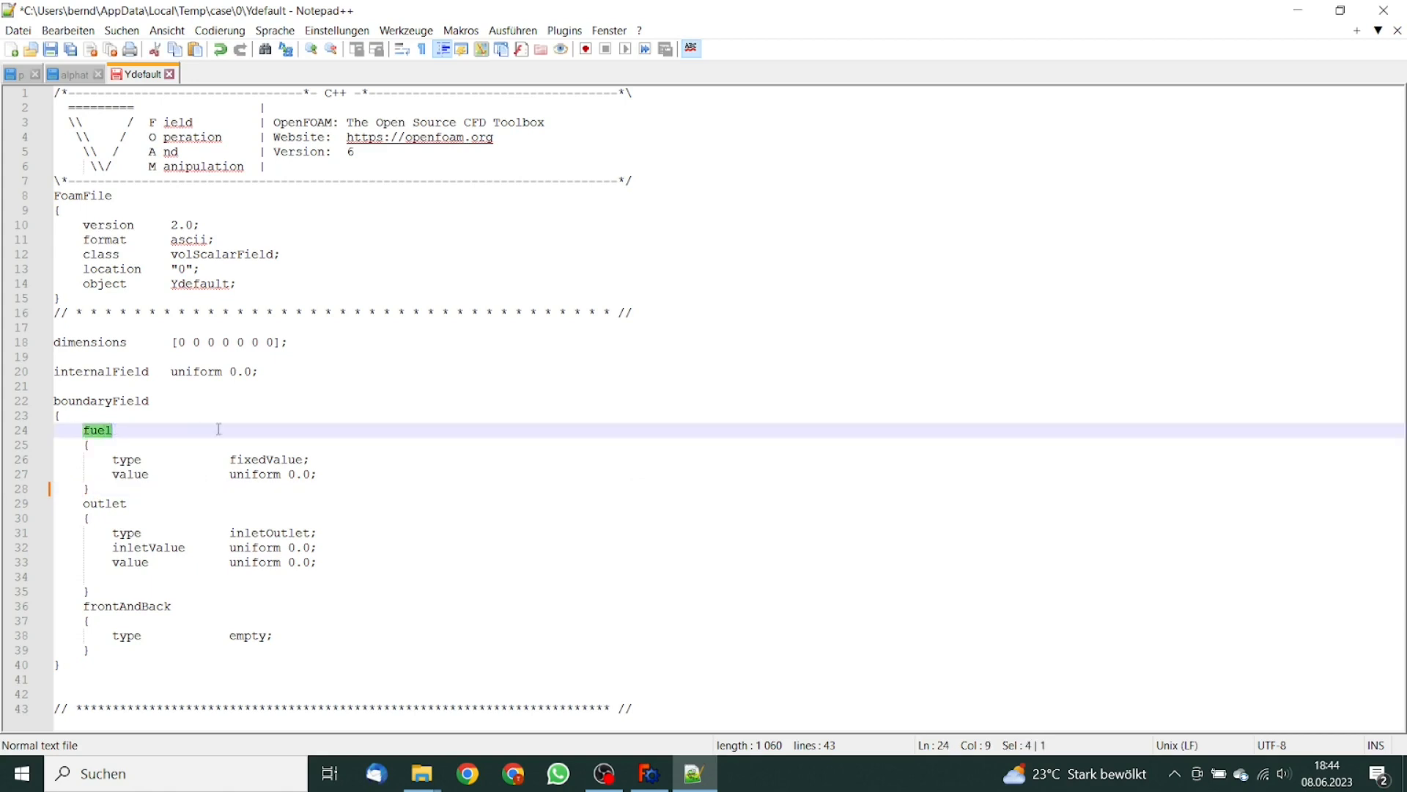
text(sparc)
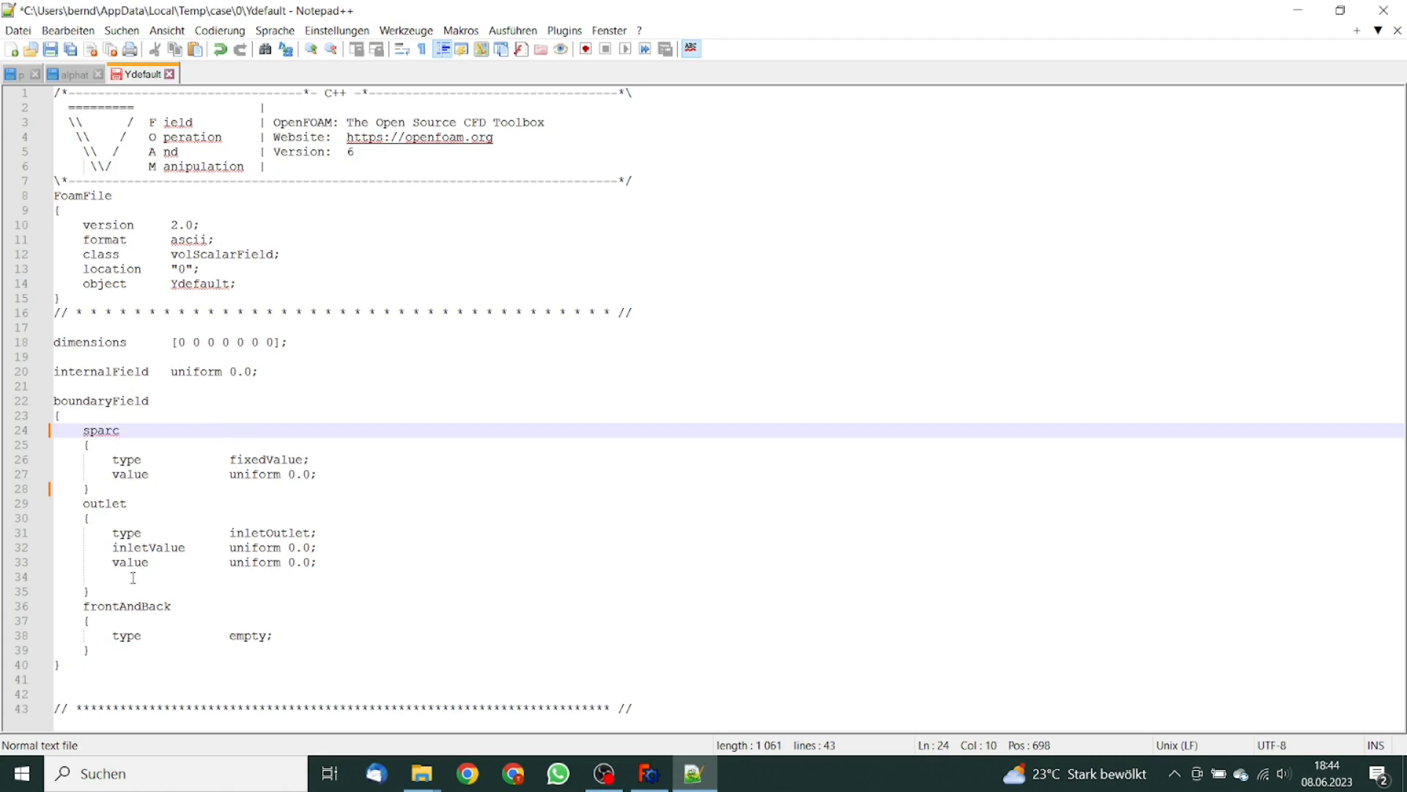
Copy the defaultFaces block from the case's p file into Ydefault, directly after the outlet block.
click(22, 76)
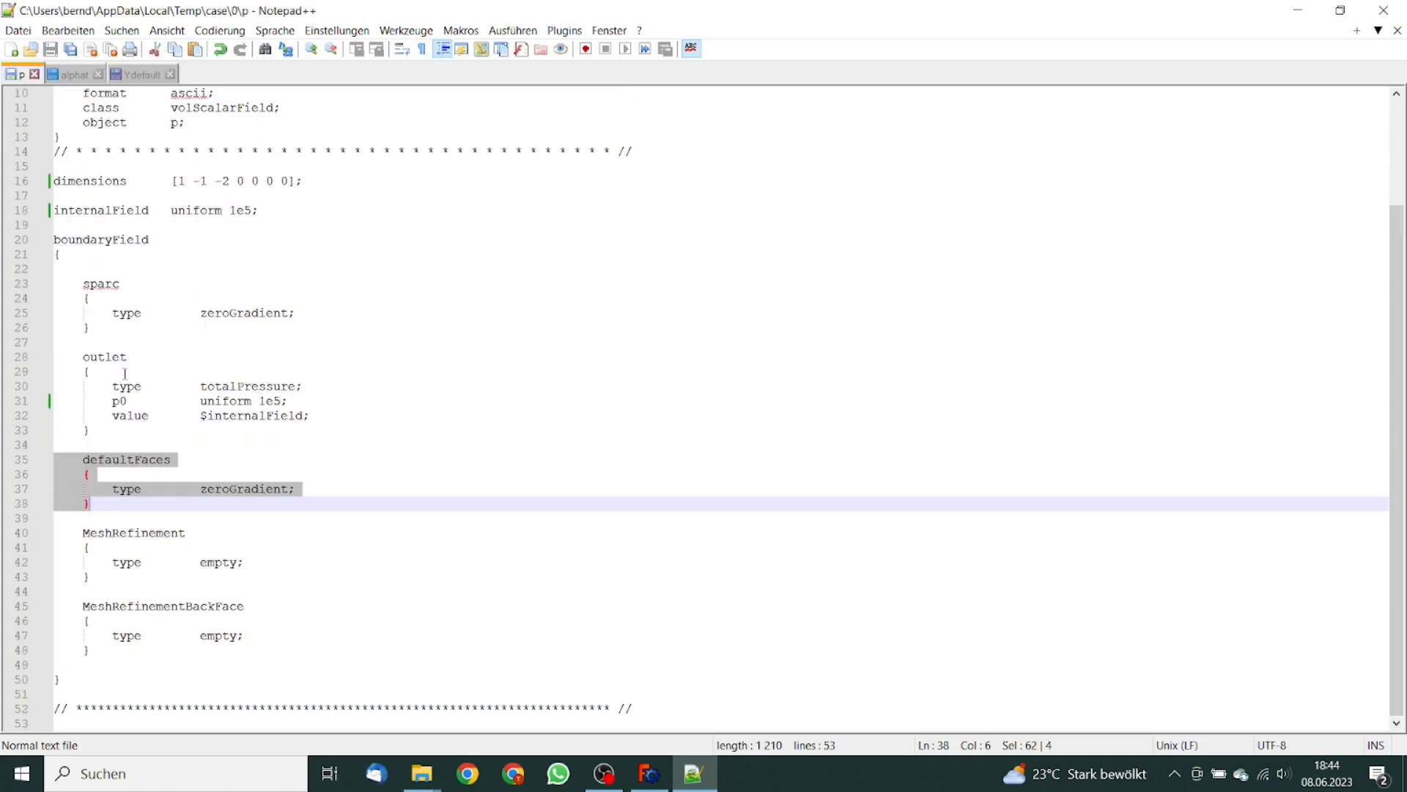
drag(131, 506, 5, 466)
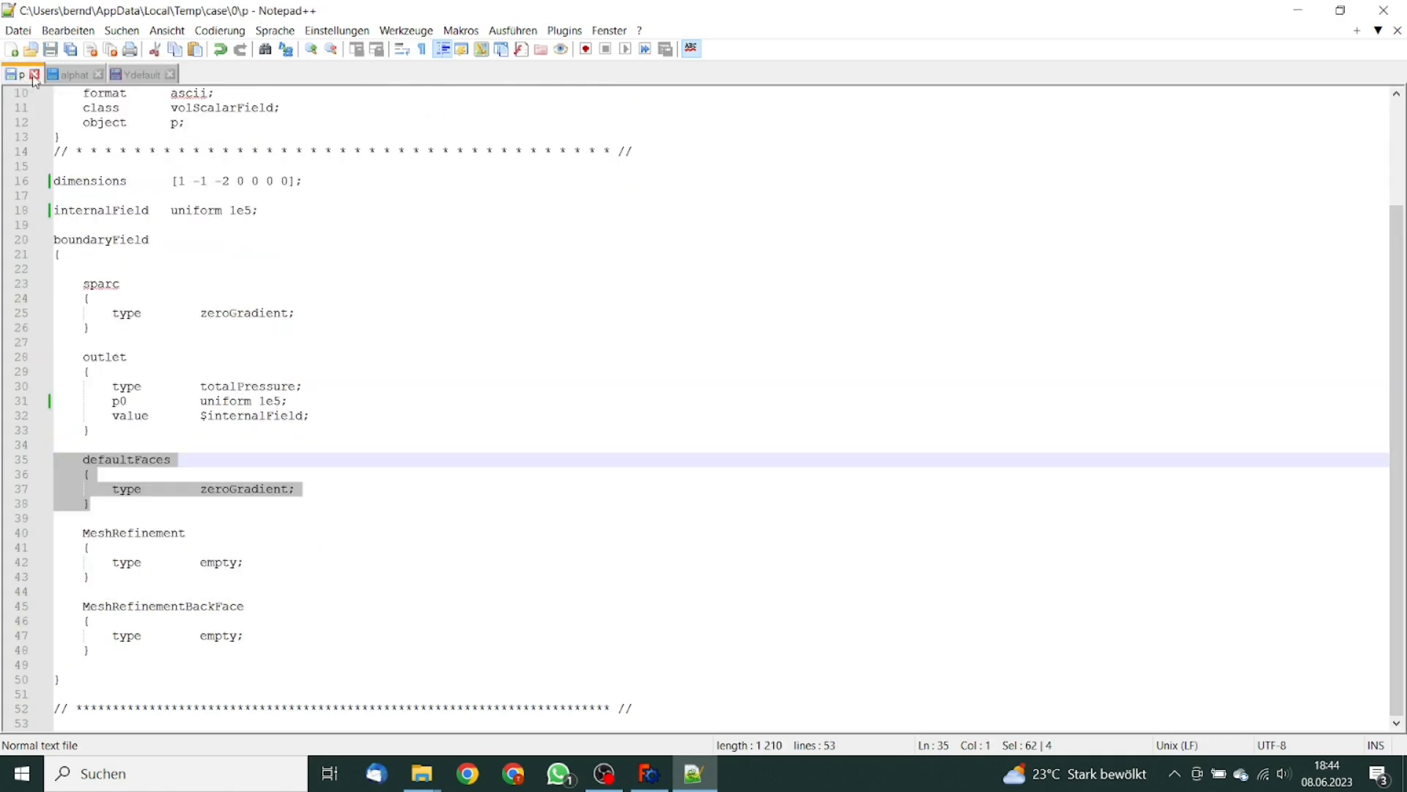
click(140, 74)
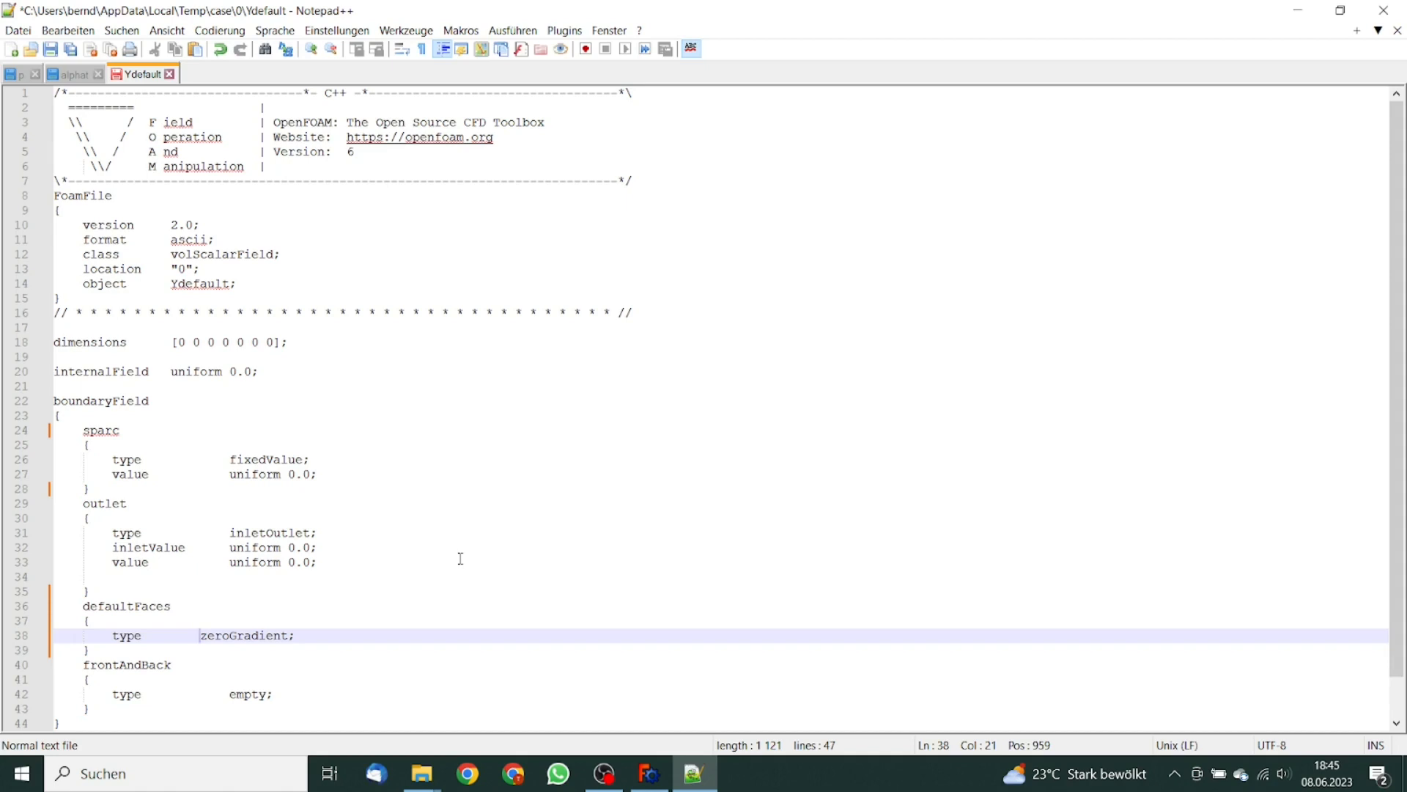
Replace the zeroGradient line of defaultFaces in Ydefault with the sparc block's fixedValue and uniform 0.0 lines.
click(328, 473)
key(shift+Up)
key(shift+Home)
key(shift+Home)
key(ctrl+c)
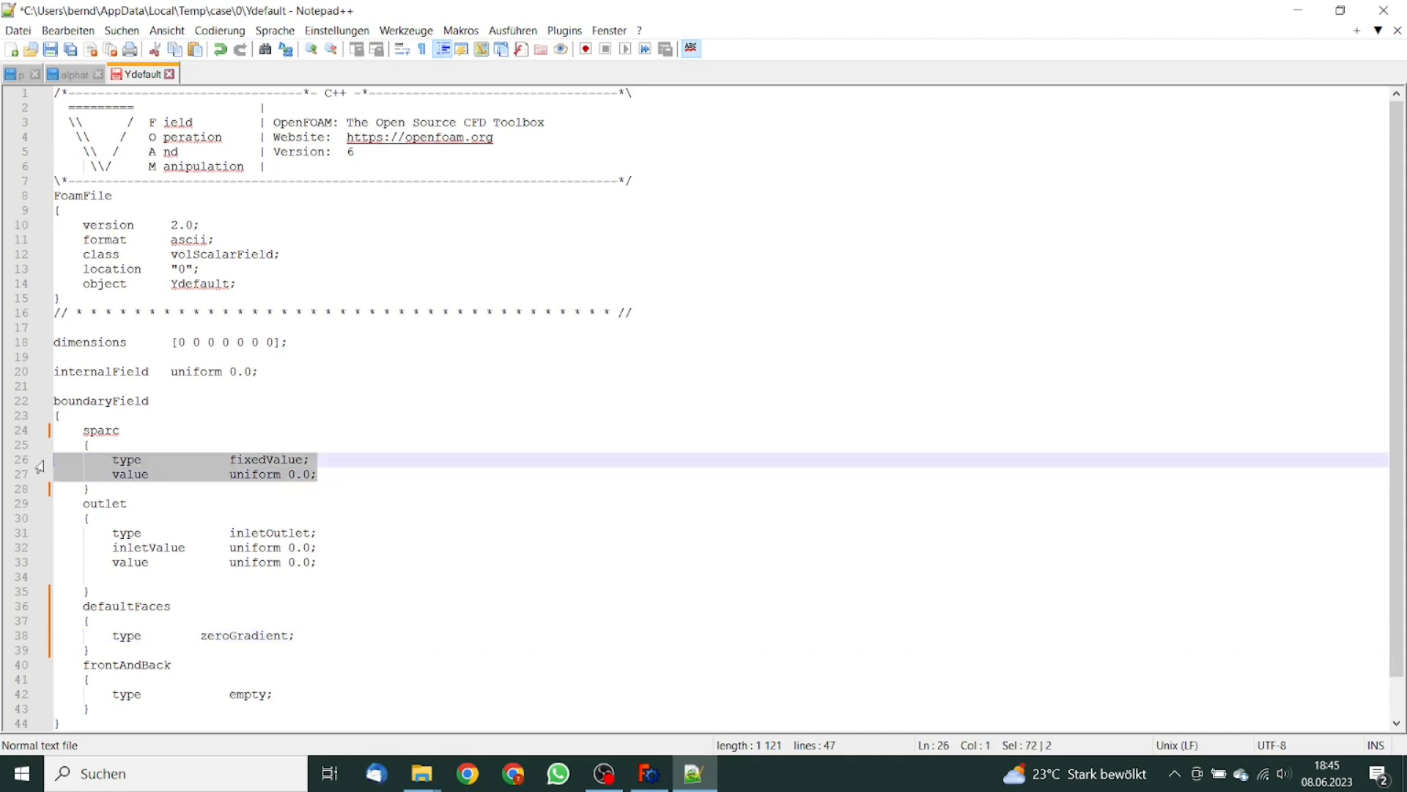
drag(308, 636, 53, 636)
key(ctrl+v)
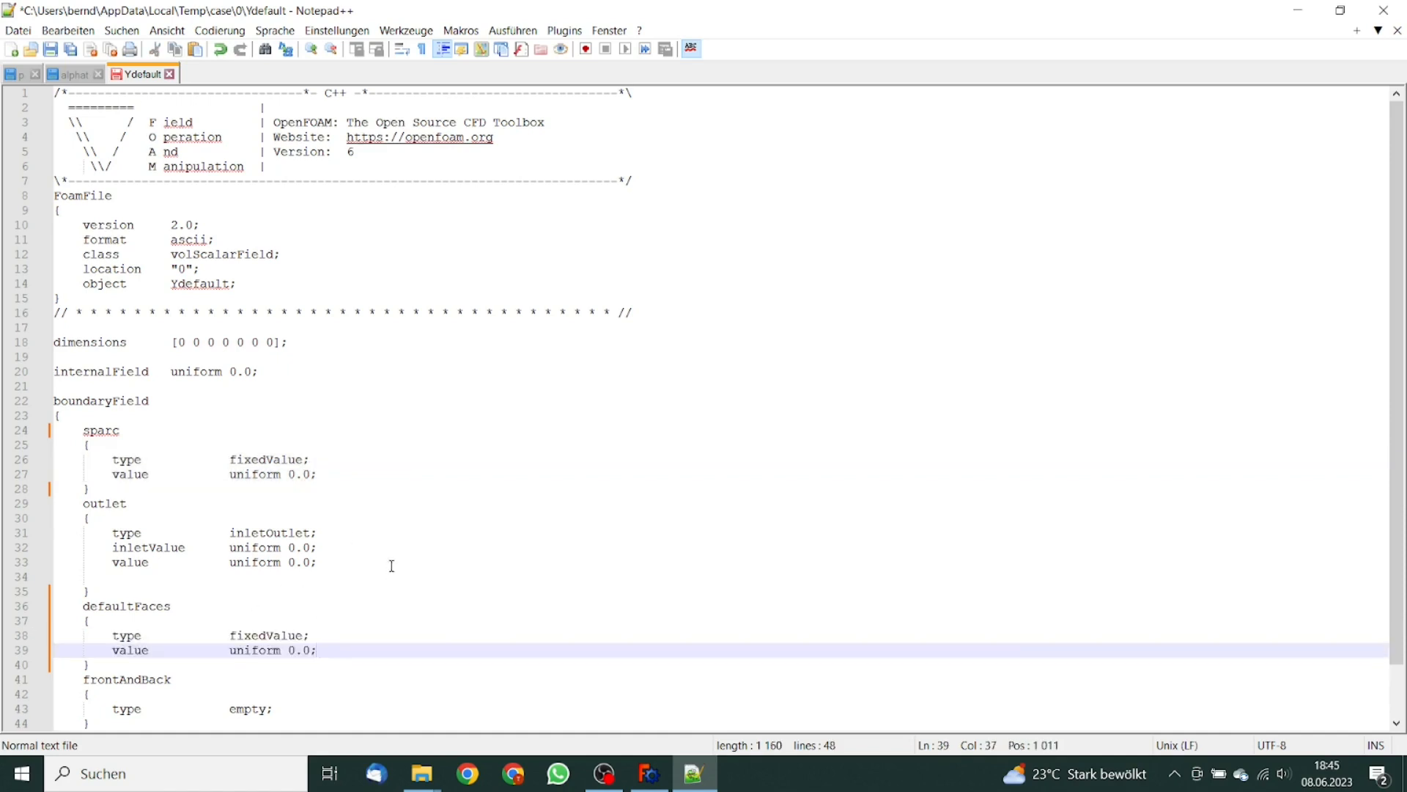
click(390, 566)
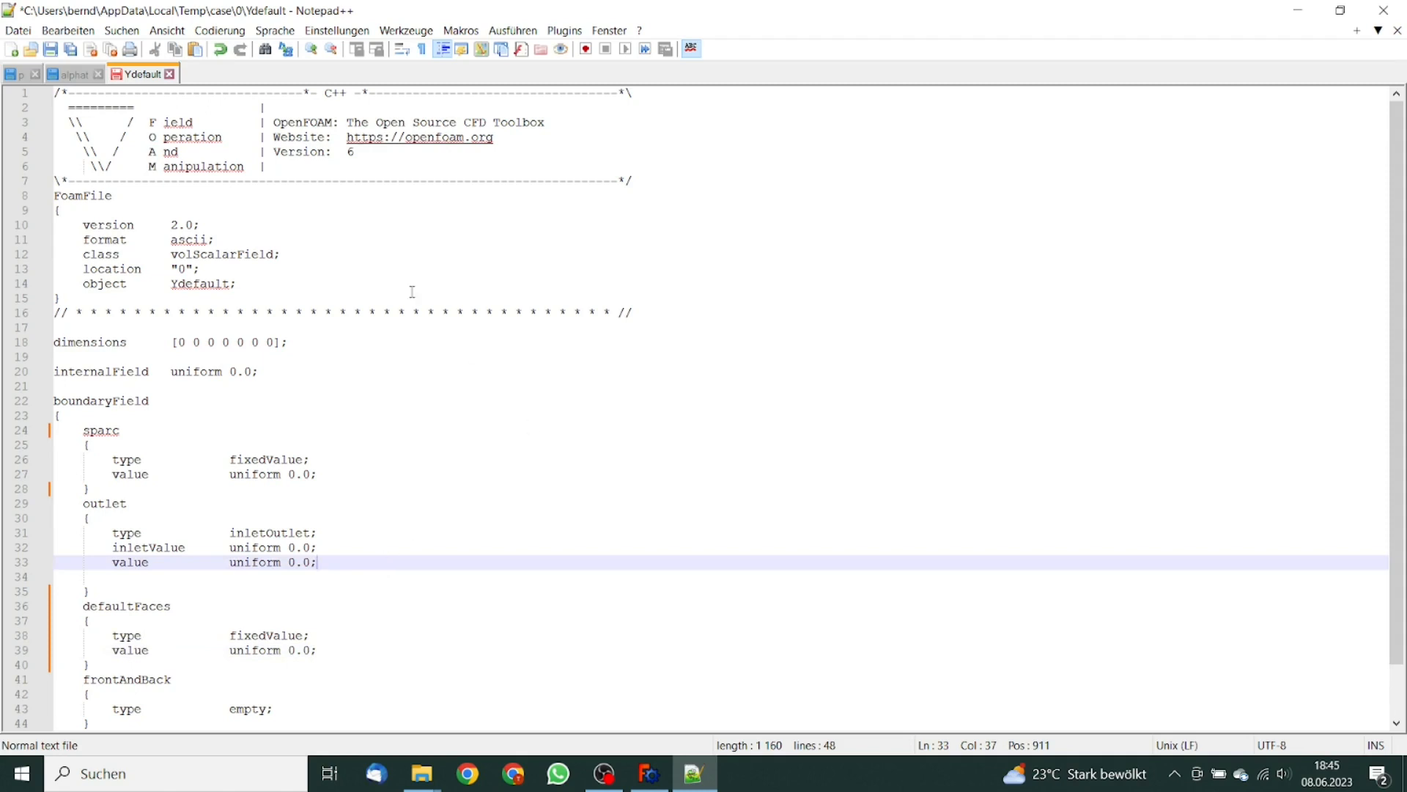
Copy the defaultFaces zeroGradient block from the case's p file into the alphat file, directly after the outlet block.
click(73, 75)
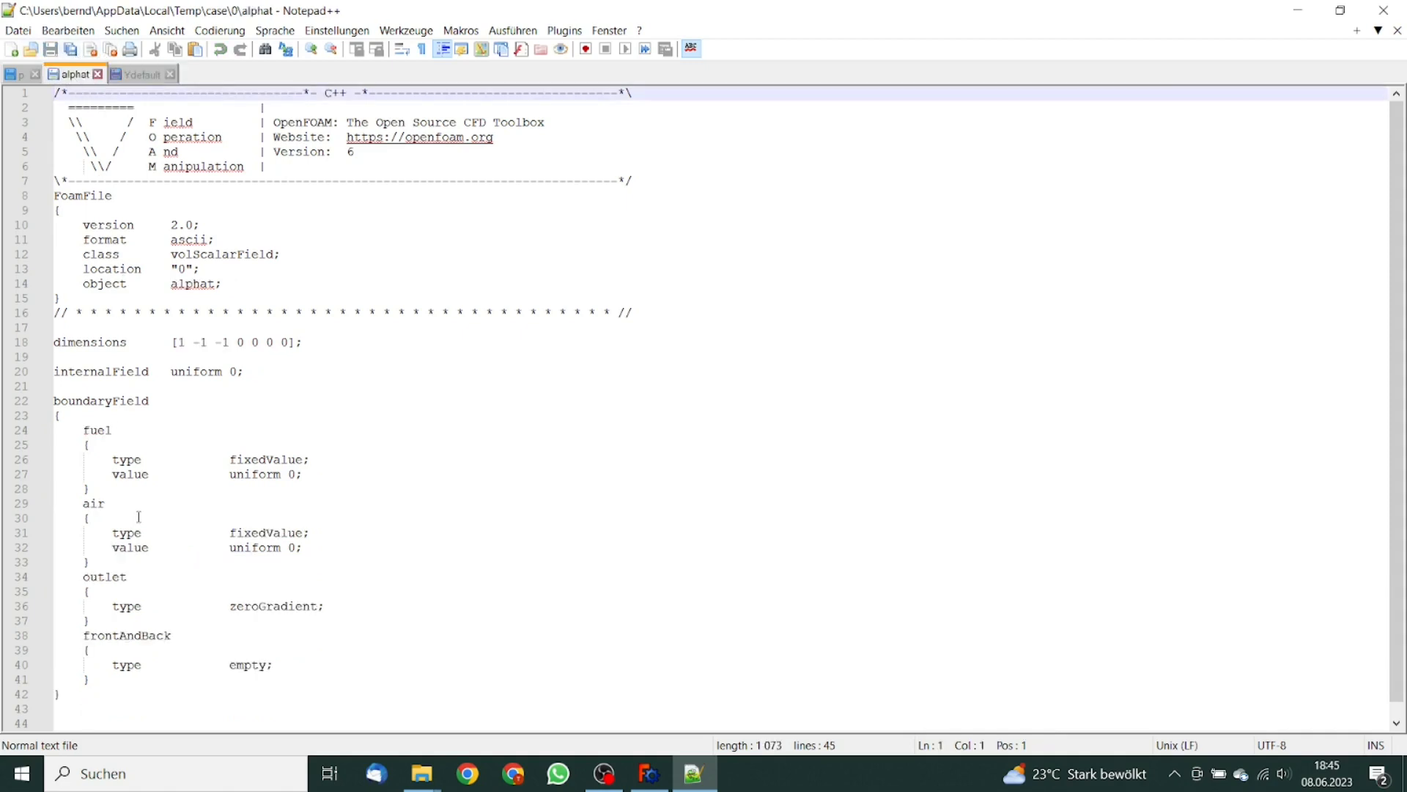
click(104, 621)
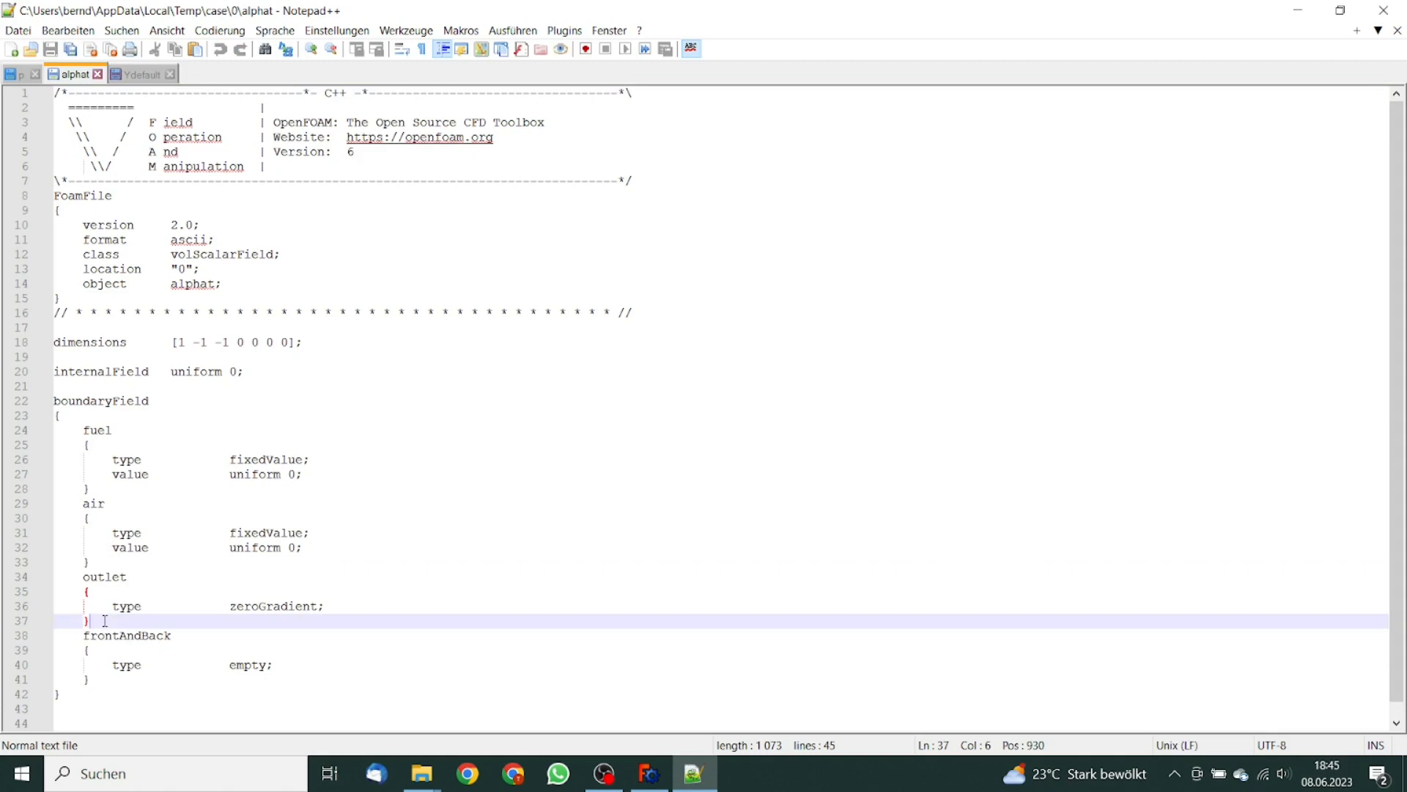
key(Return)
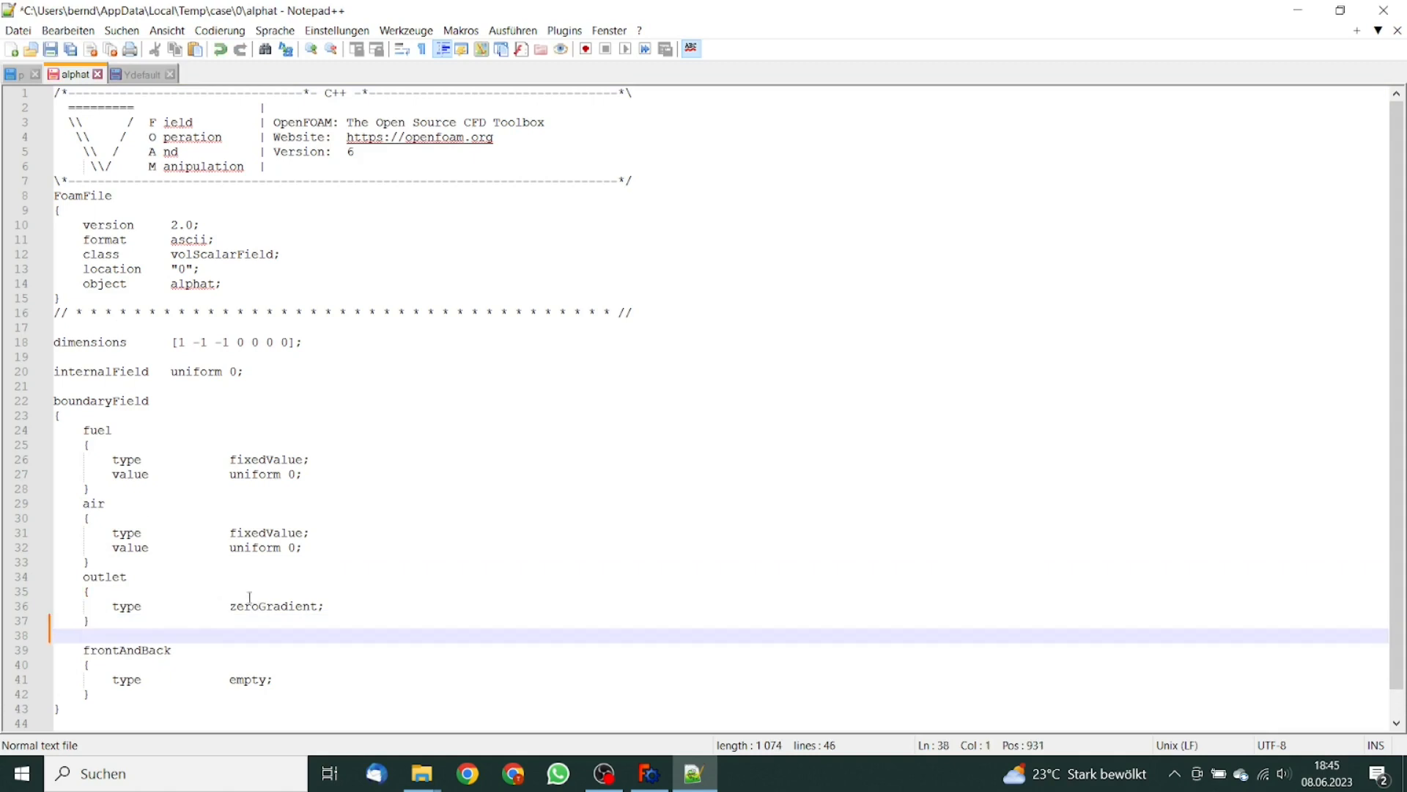
key(ctrl+v)
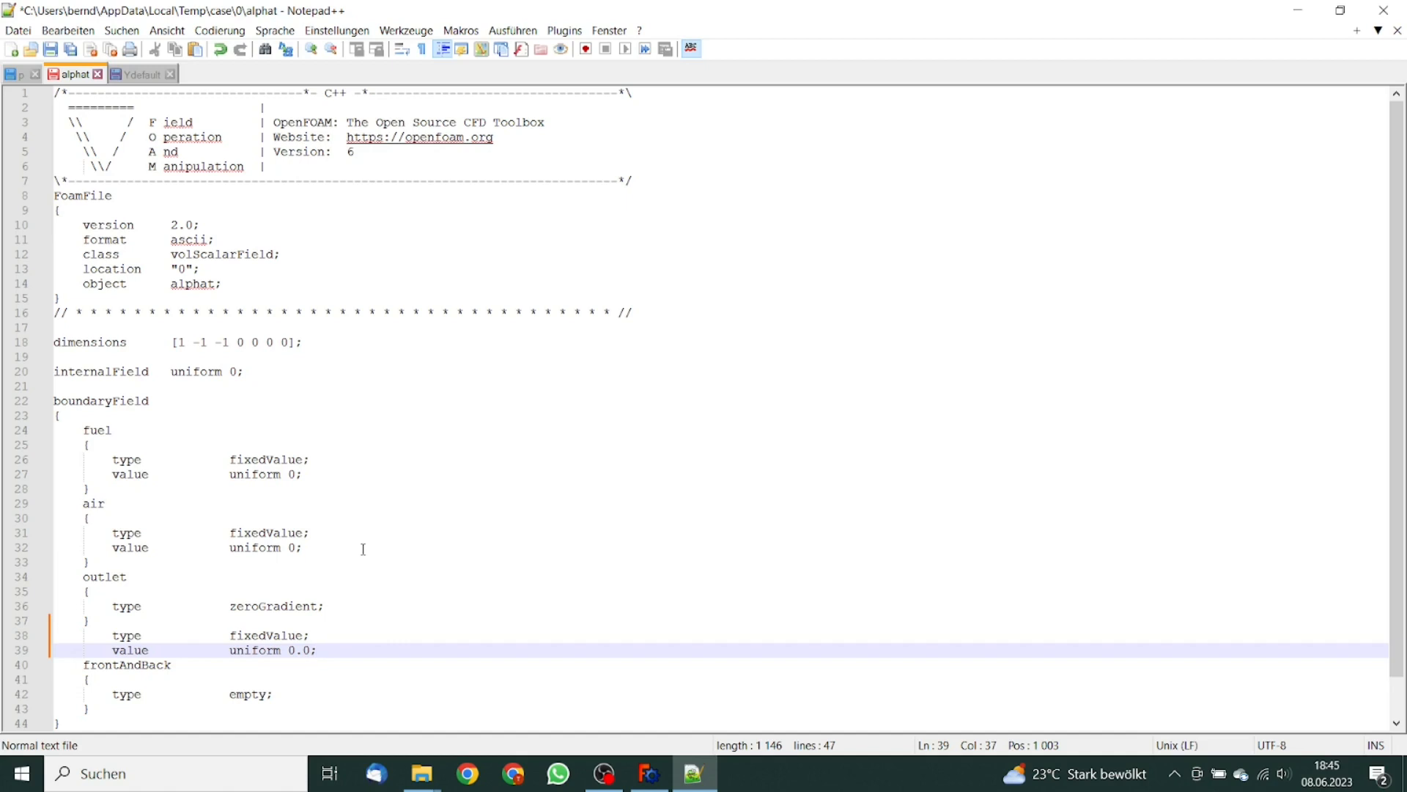
key(ctrl+z)
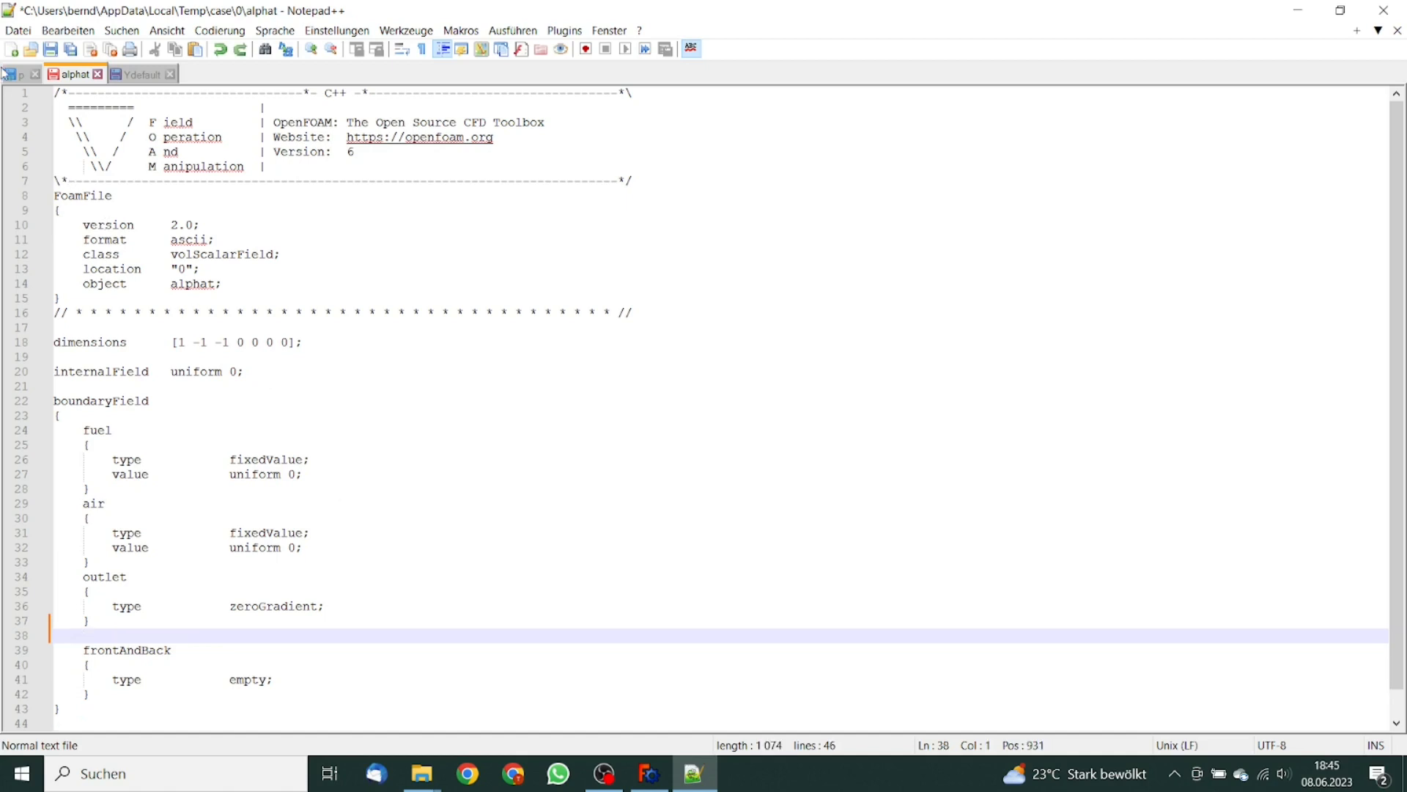
click(15, 74)
click(132, 506)
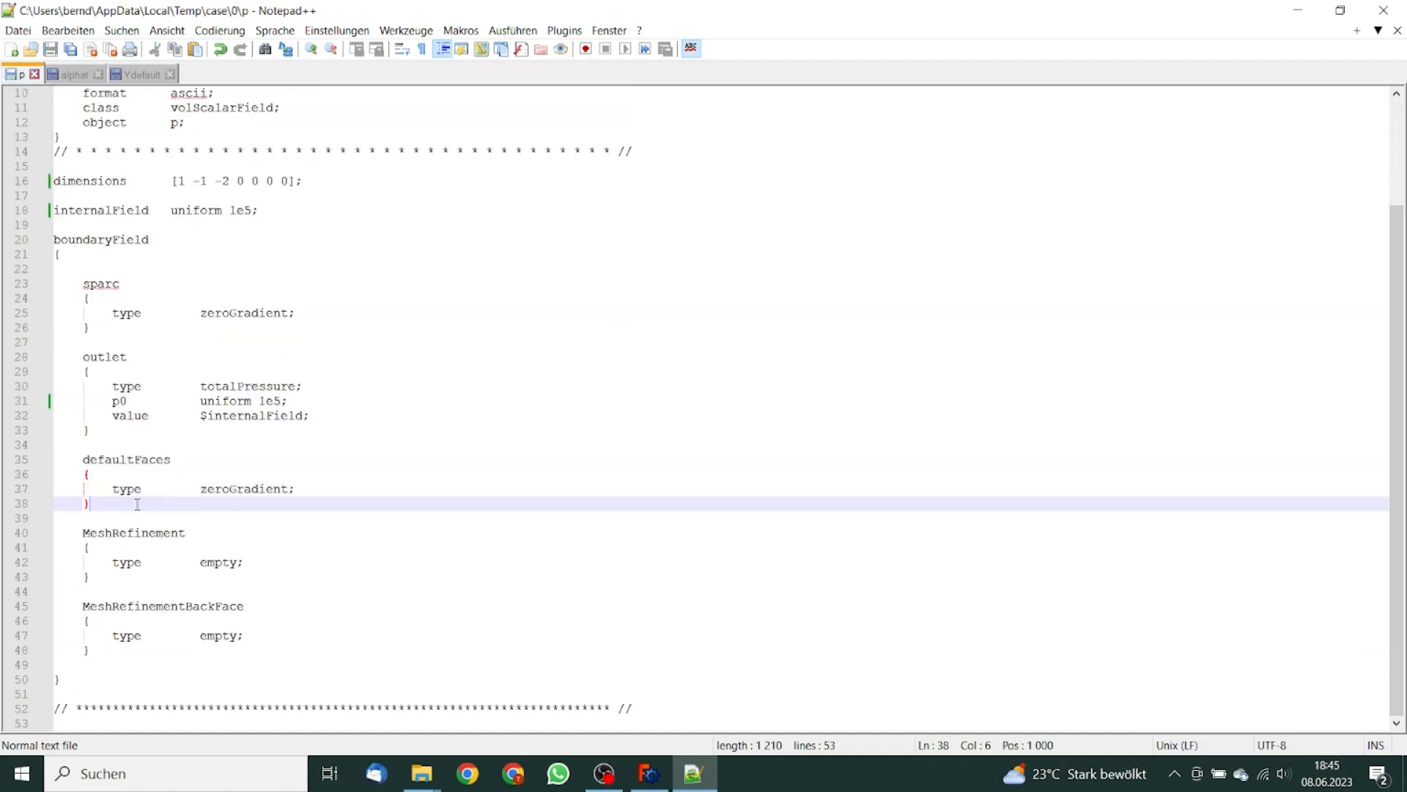
drag(132, 505, 4, 466)
key(ctrl+c)
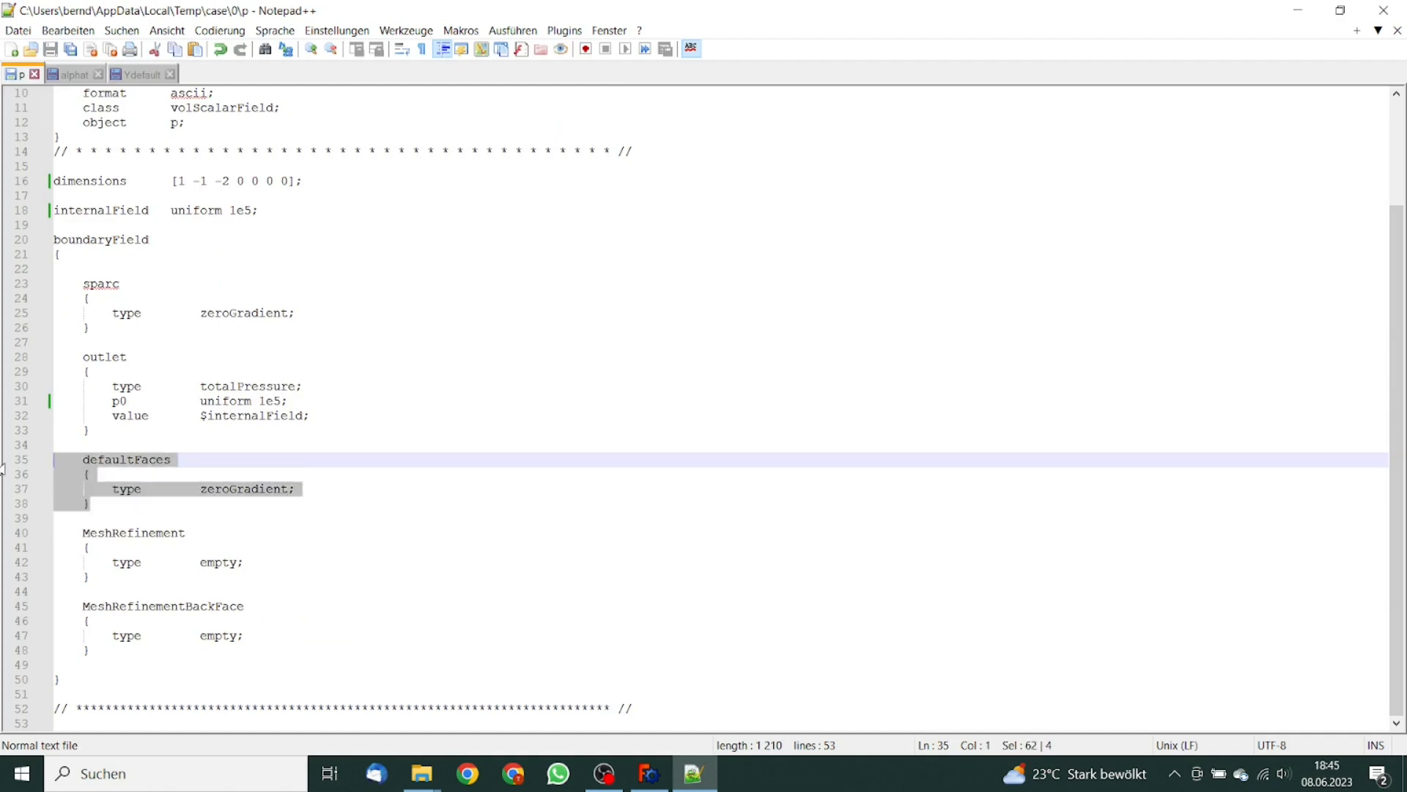
click(74, 74)
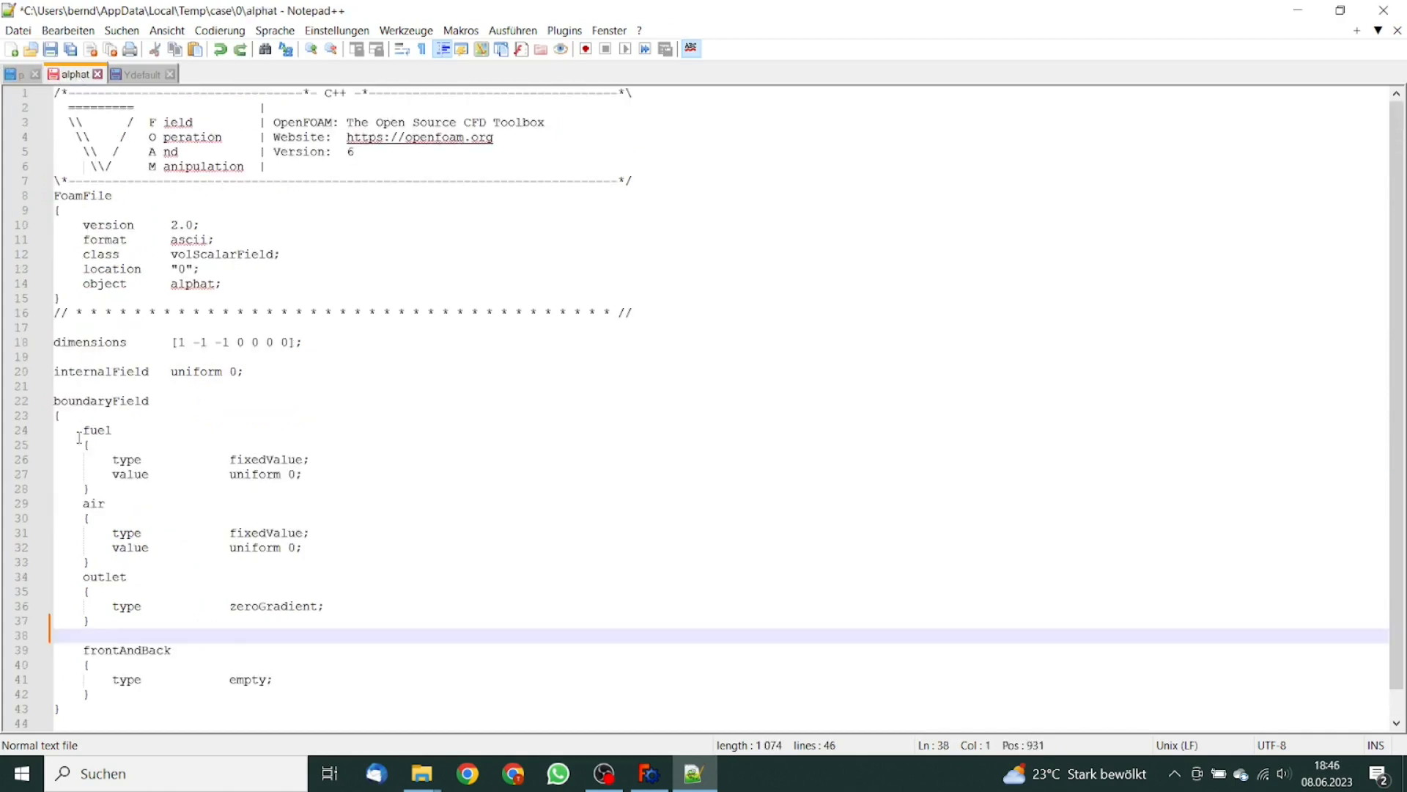
key(Return)
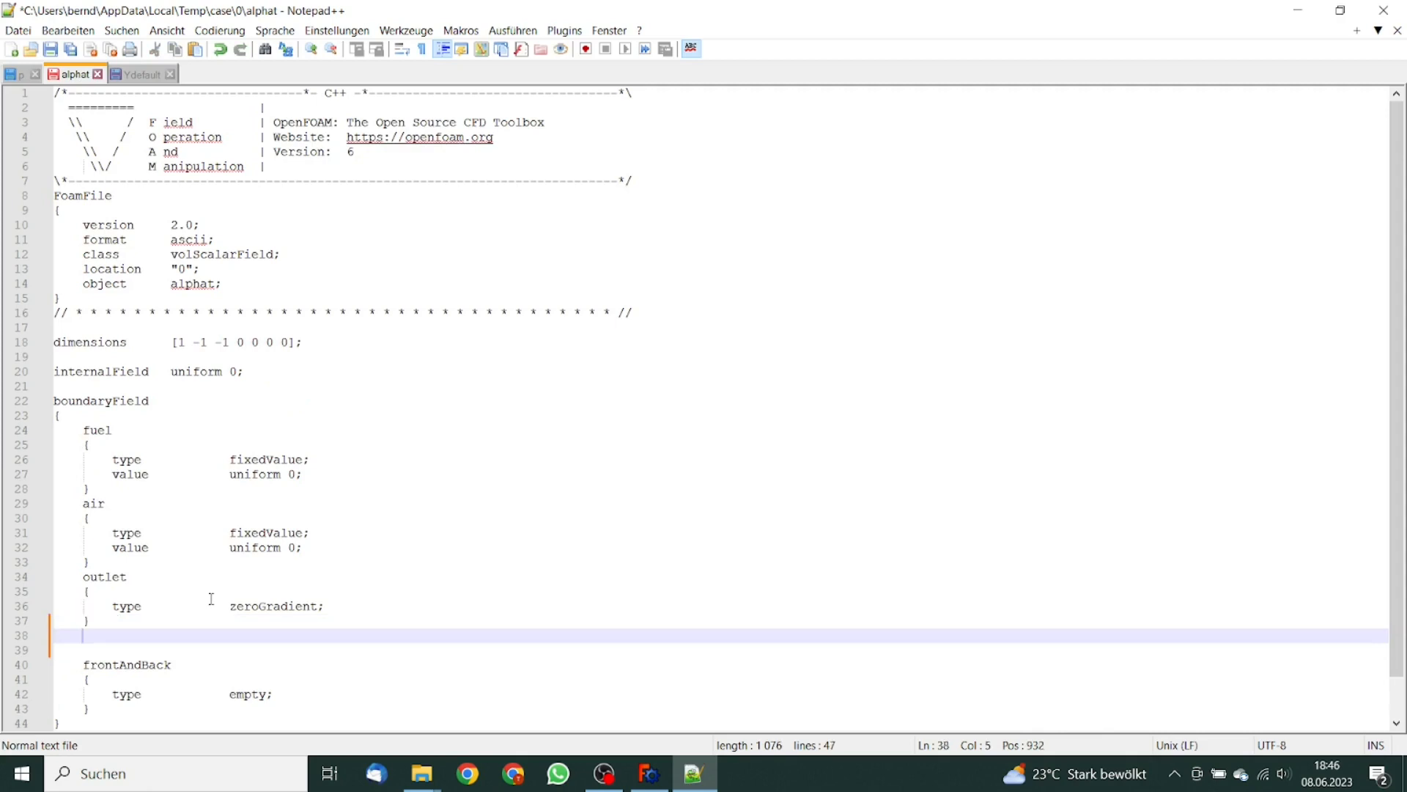
key(Up)
key(ctrl+v)
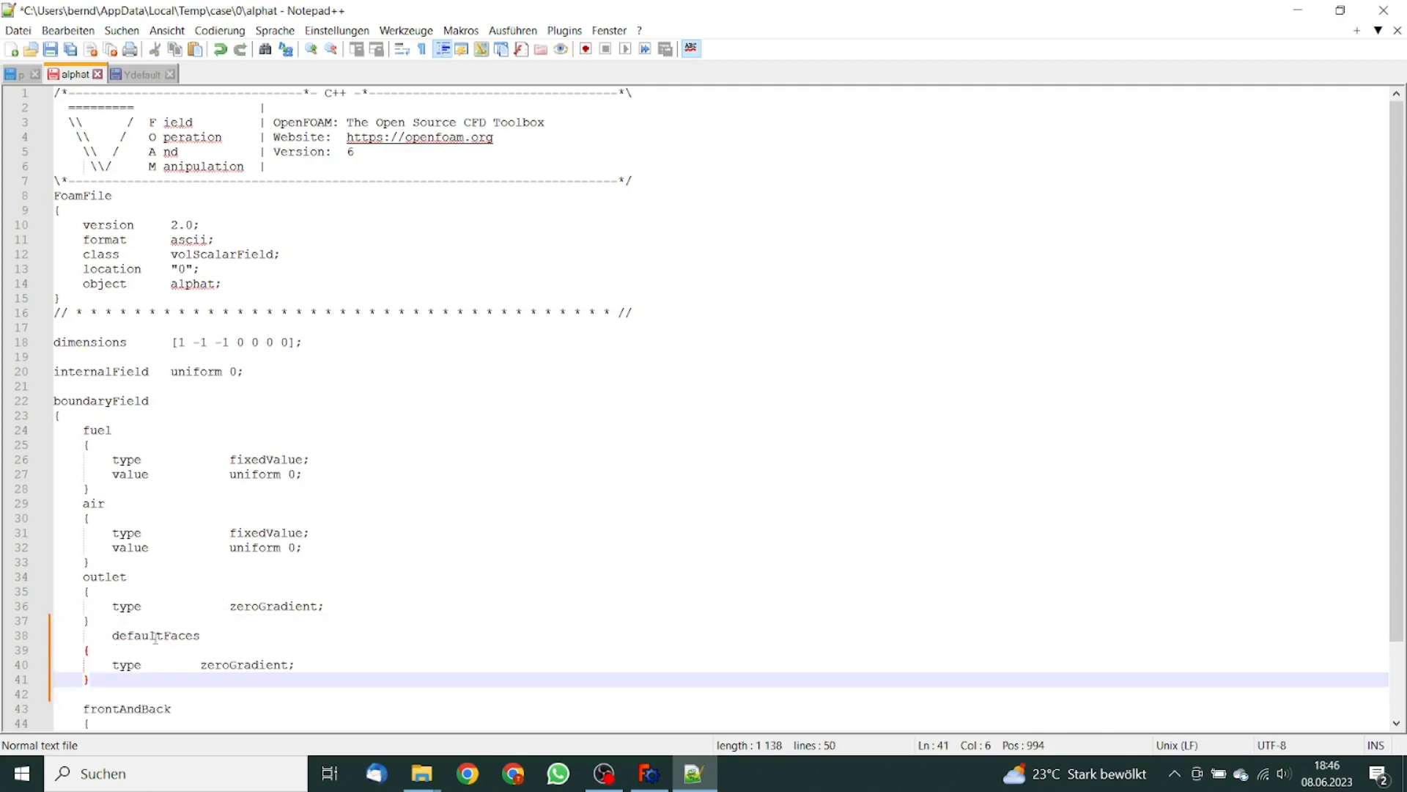
Align the defaultFaces name in the alphat file with the indentation of the other boundary names.
click(111, 636)
key(BackSpace)
key(BackSpace)
key(BackSpace)
key(BackSpace)
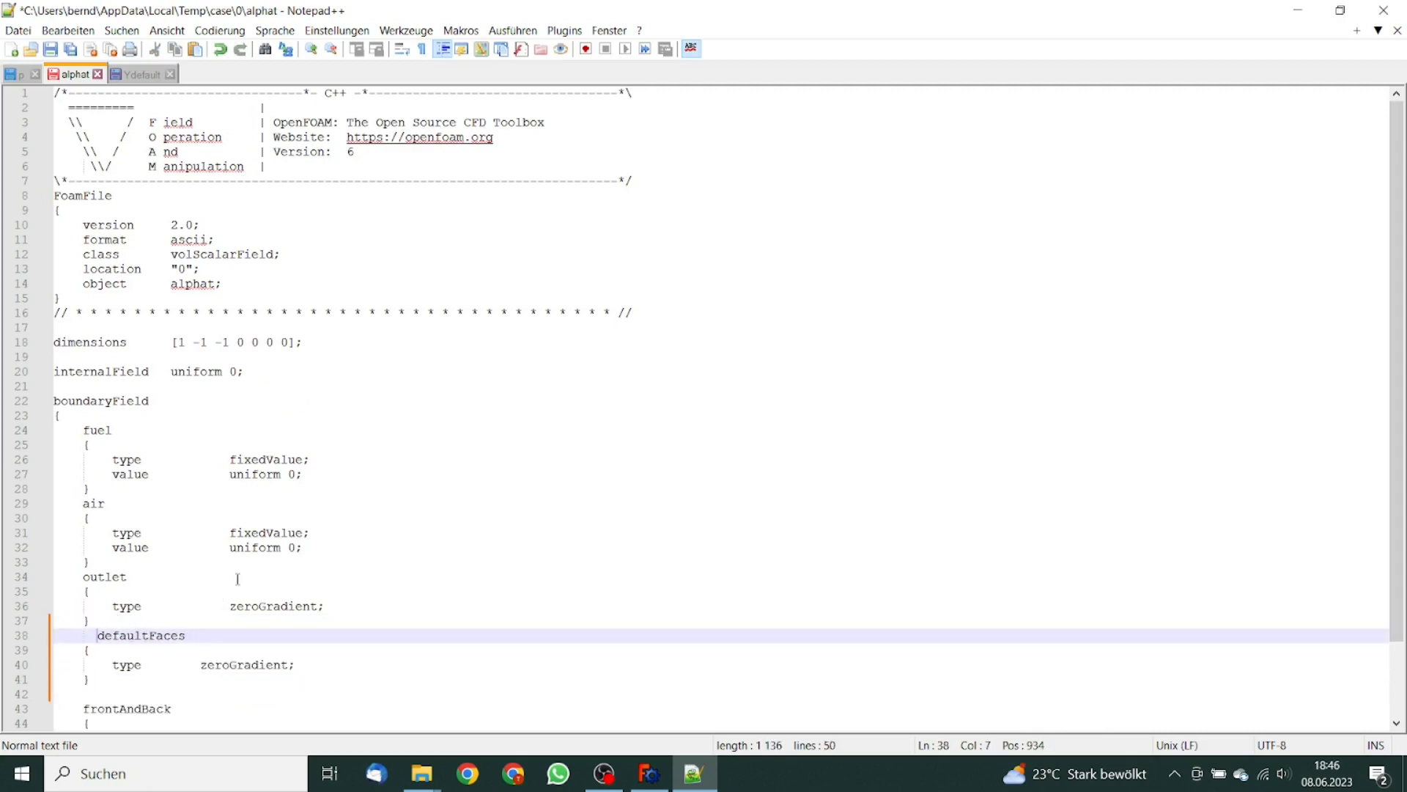
Replace the zeroGradient line of defaultFaces in alphat with the air block's fixedValue and uniform 0 lines.
drag(304, 548, 23, 528)
key(ctrl+c)
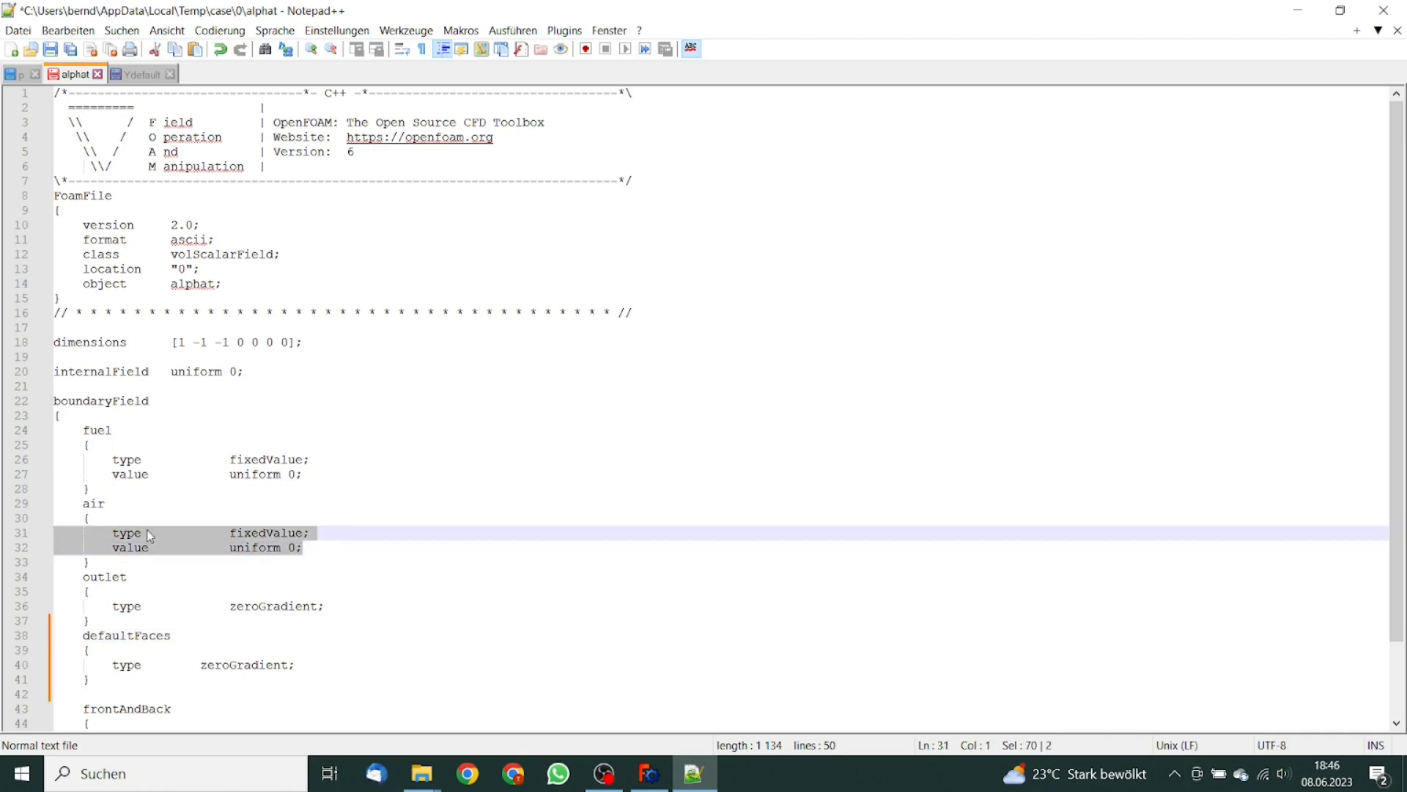
drag(63, 664, 329, 664)
key(ctrl+v)
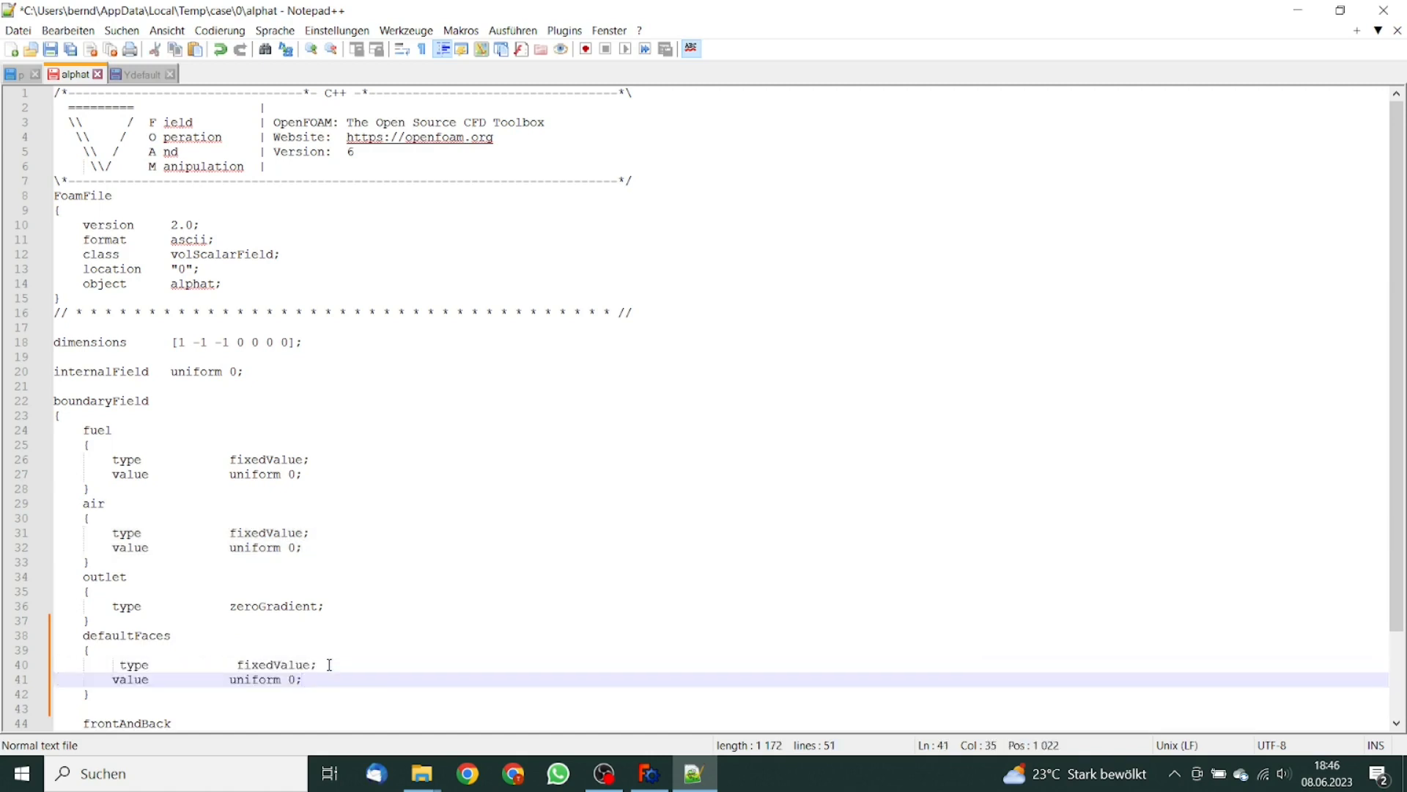
Delete the air boundary block from the alphat file and rename the fuel boundary to sparc.
drag(91, 562, 11, 504)
key(Delete)
key(BackSpace)
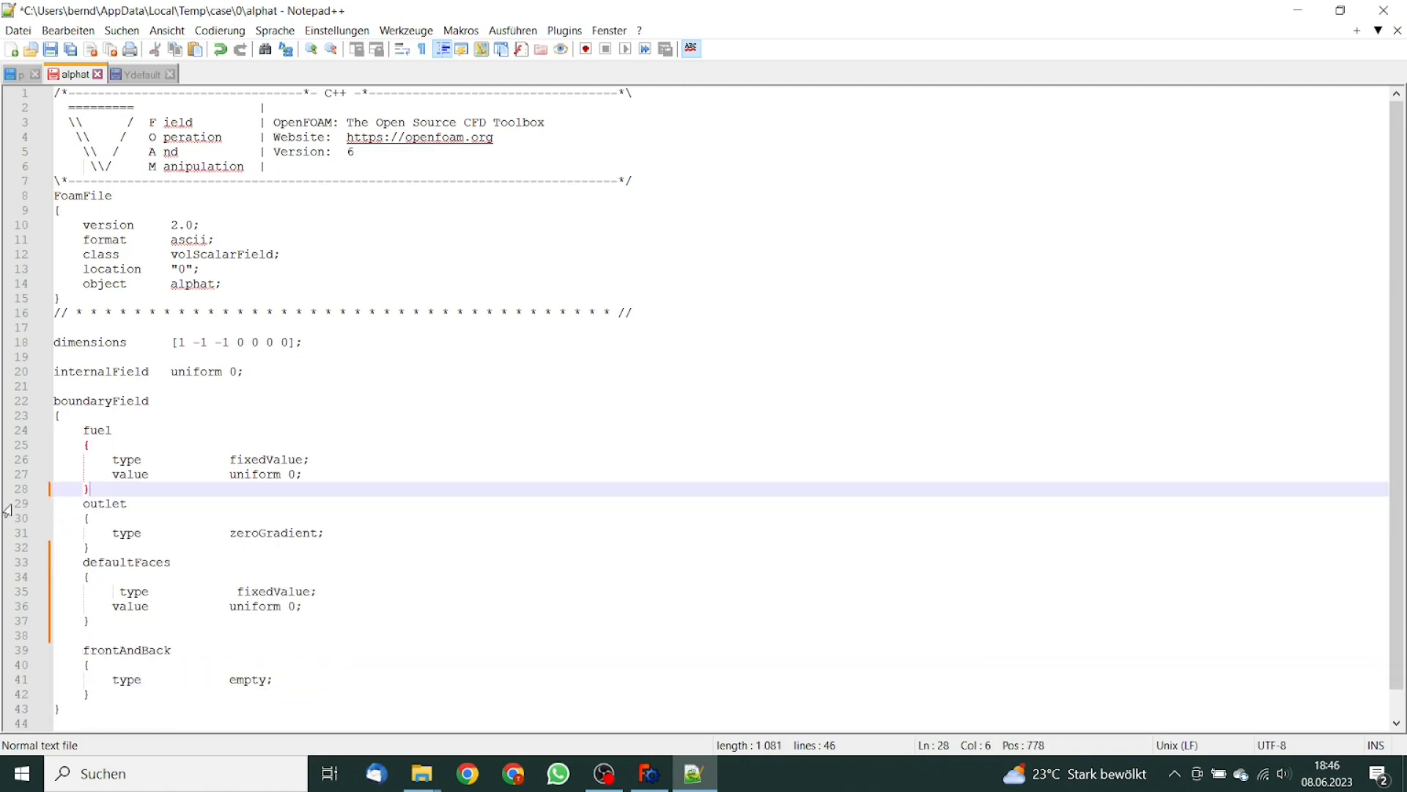
drag(85, 430, 119, 428)
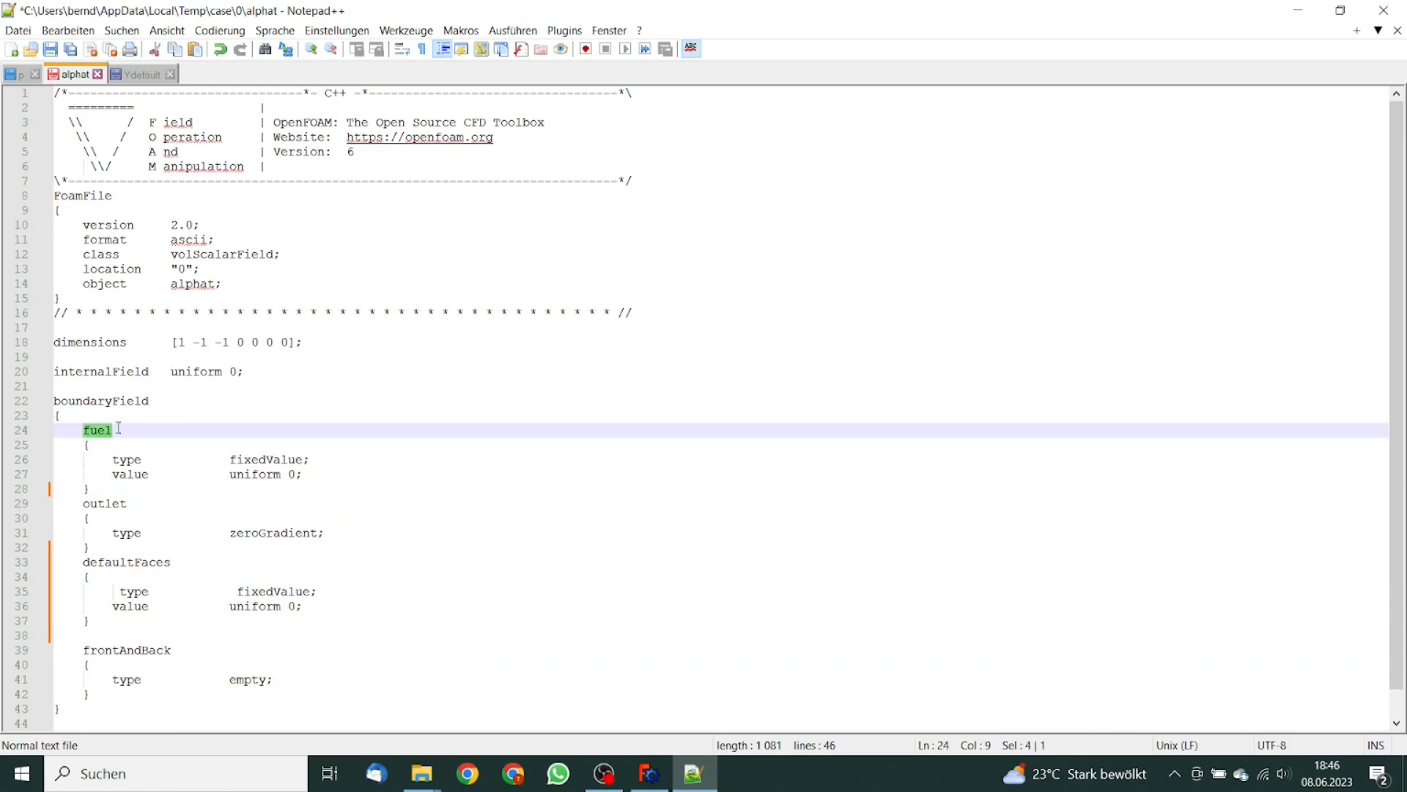
text(spard)
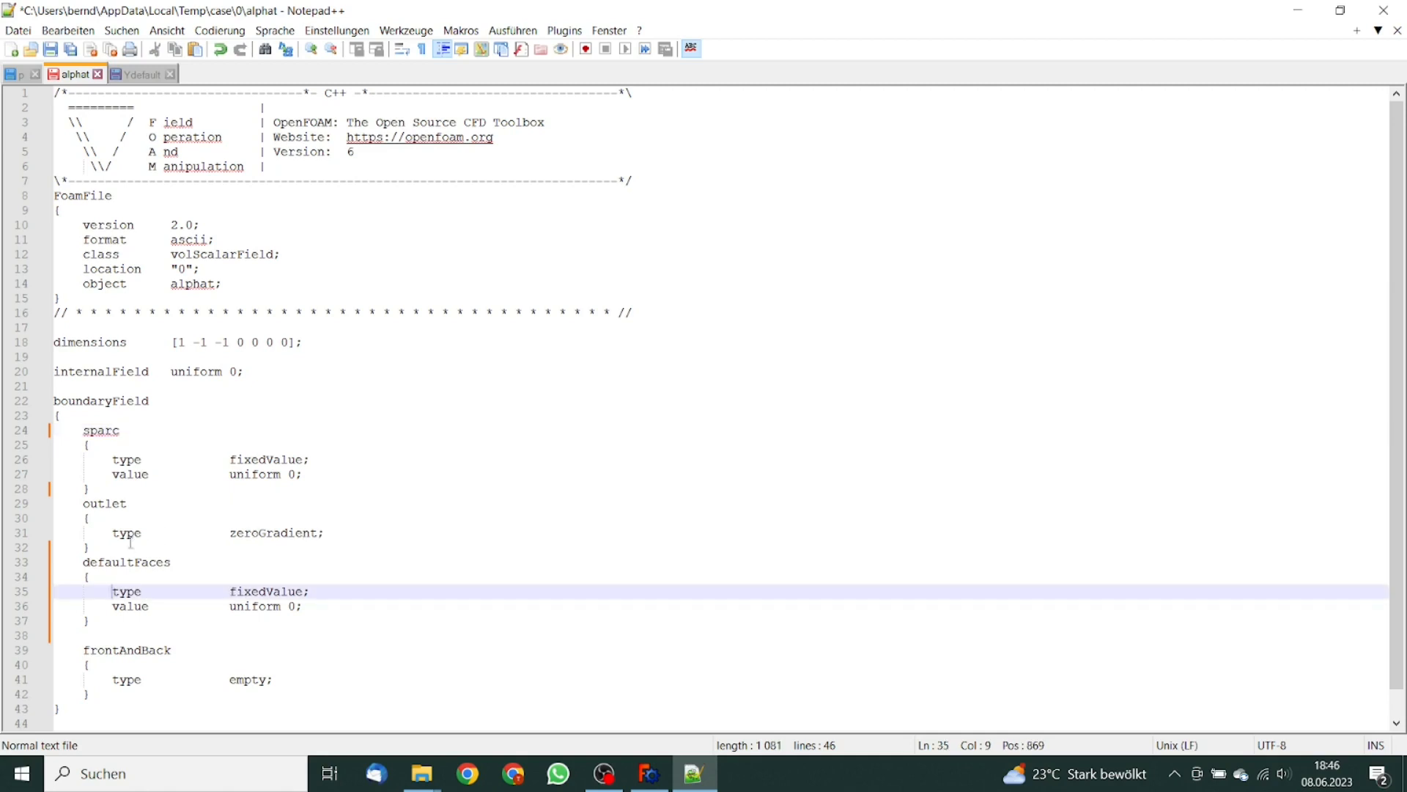
Replace the fixedValue and value lines of sparc and defaultFaces in alphat with the outlet block's zeroGradient line.
drag(61, 533, 350, 536)
key(ctrl+c)
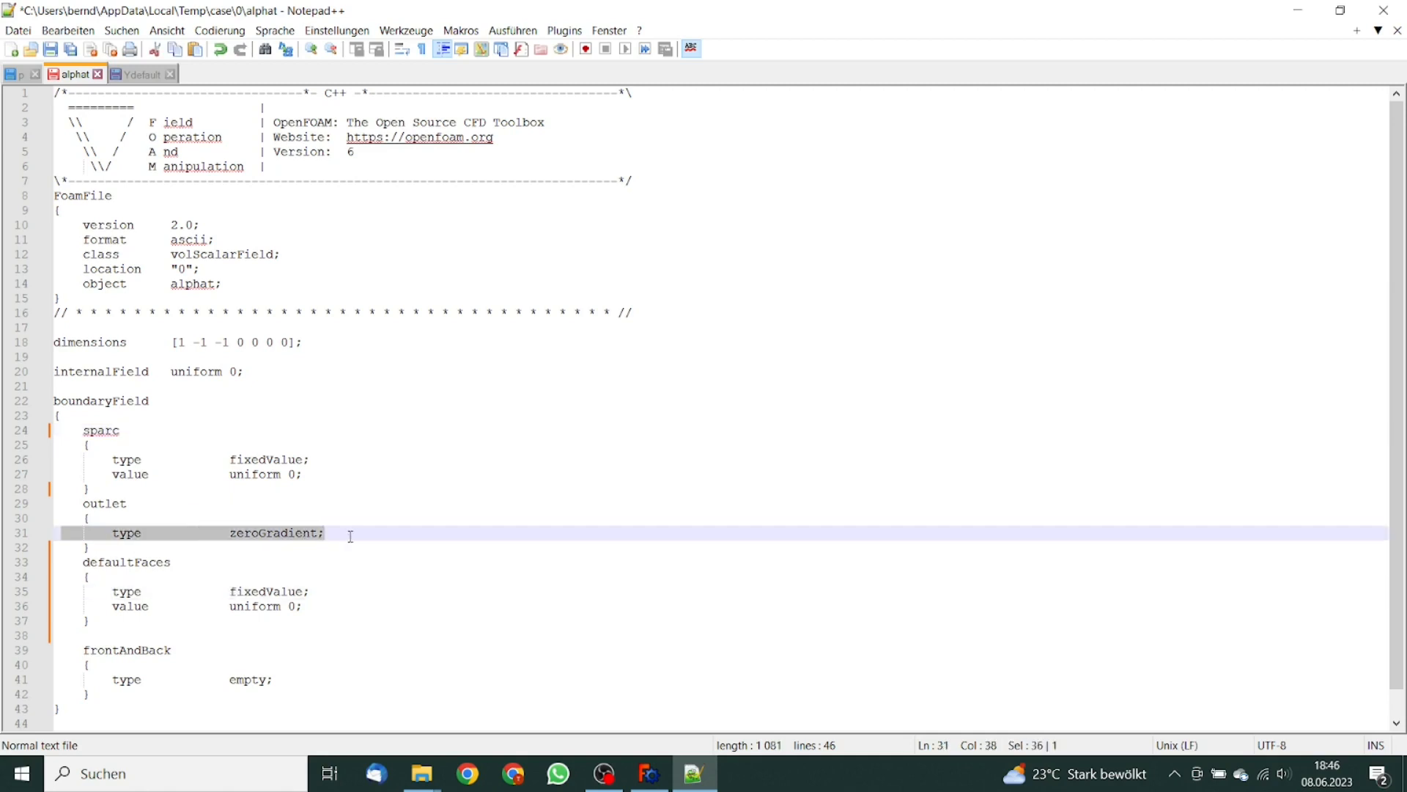
drag(57, 458, 320, 476)
key(ctrl+v)
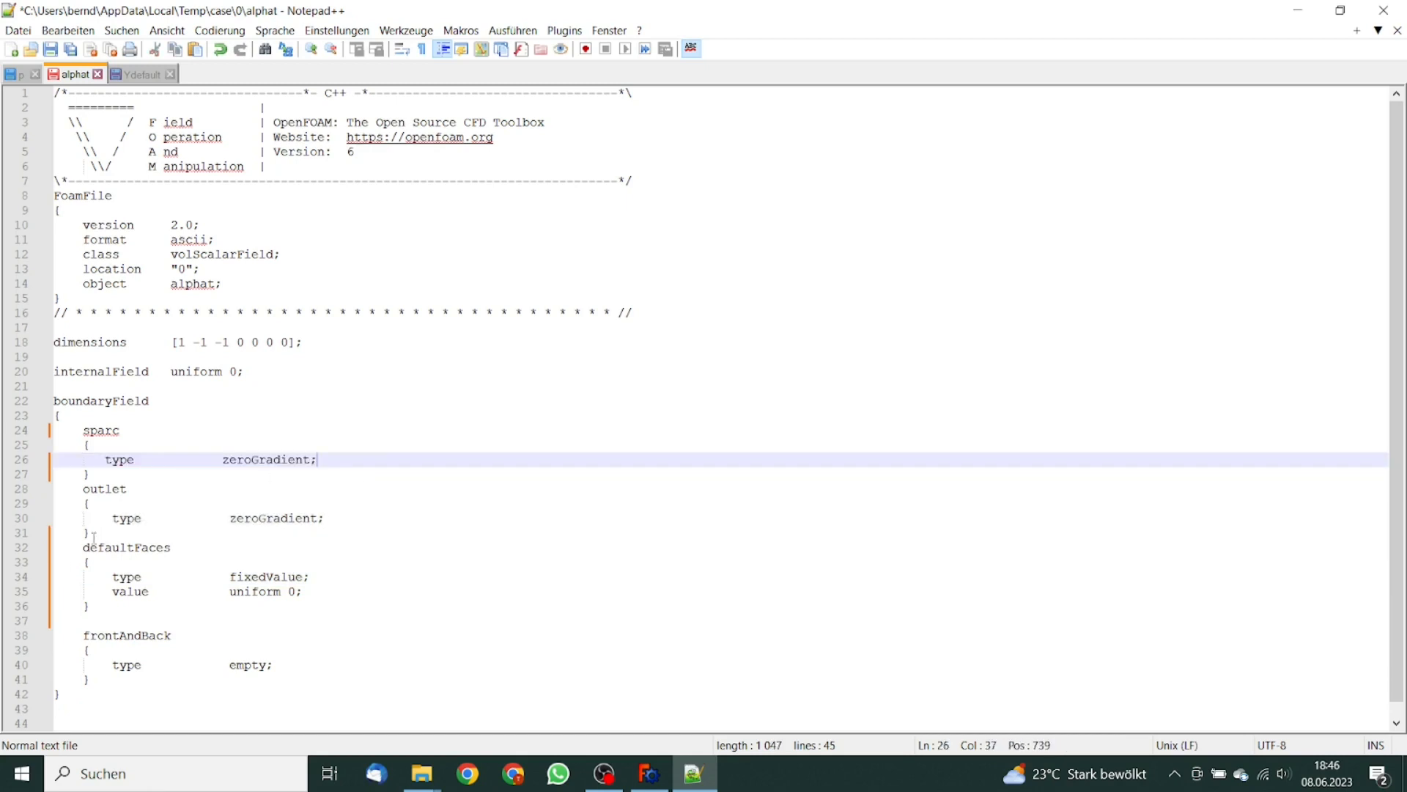
drag(62, 575, 357, 592)
key(ctrl+v)
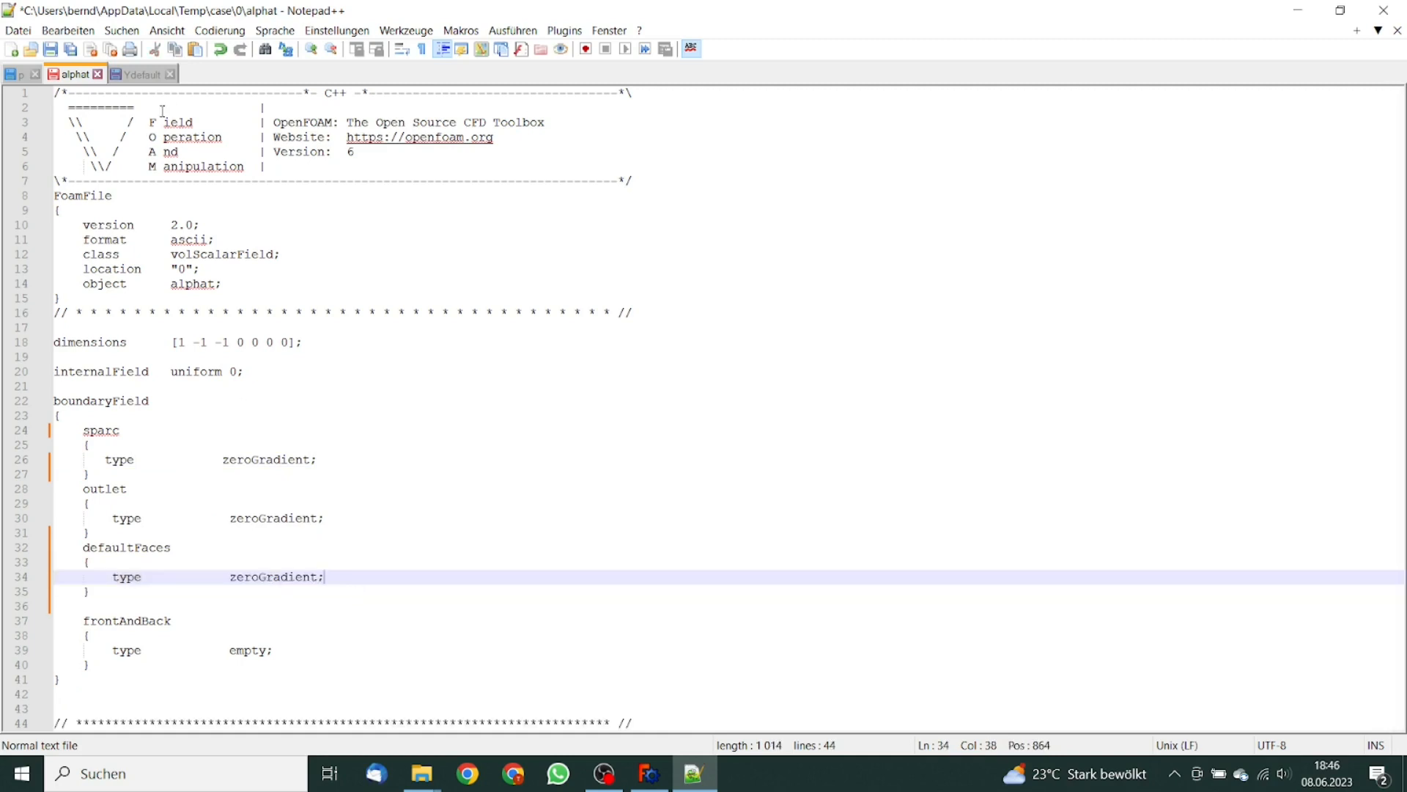
Replace the fixedValue and value lines of sparc and defaultFaces in Ydefault with the copied zeroGradient line.
click(147, 75)
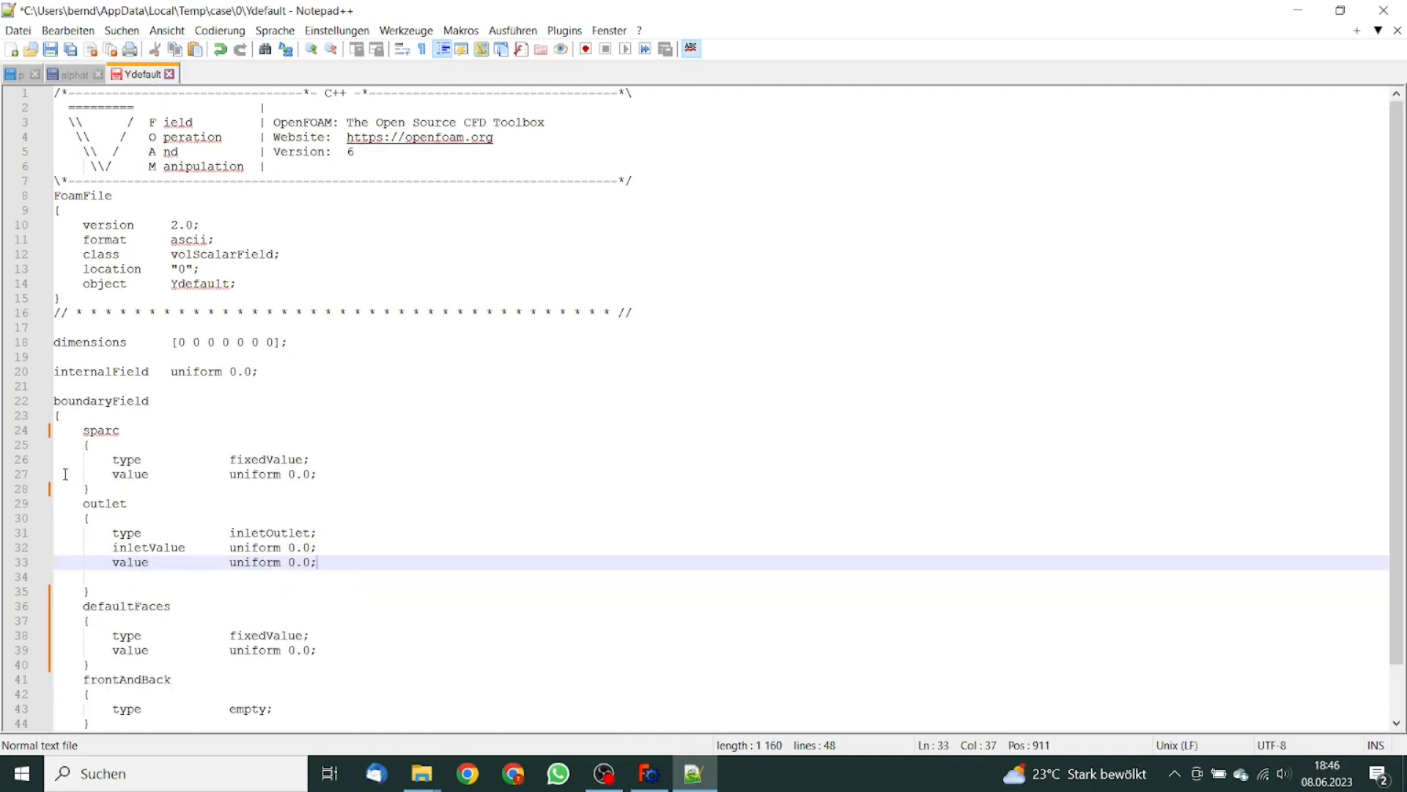
drag(57, 459, 331, 473)
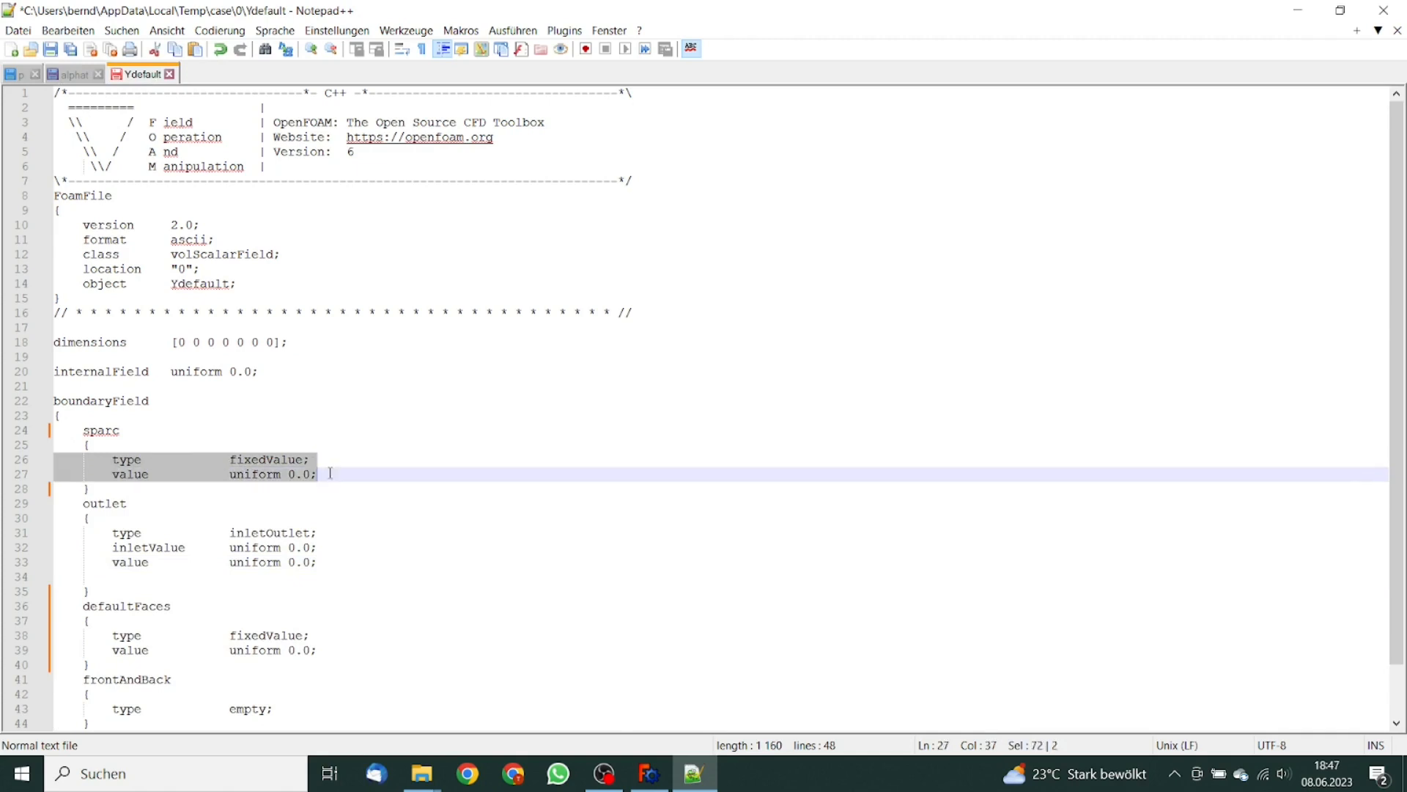
key(ctrl+v)
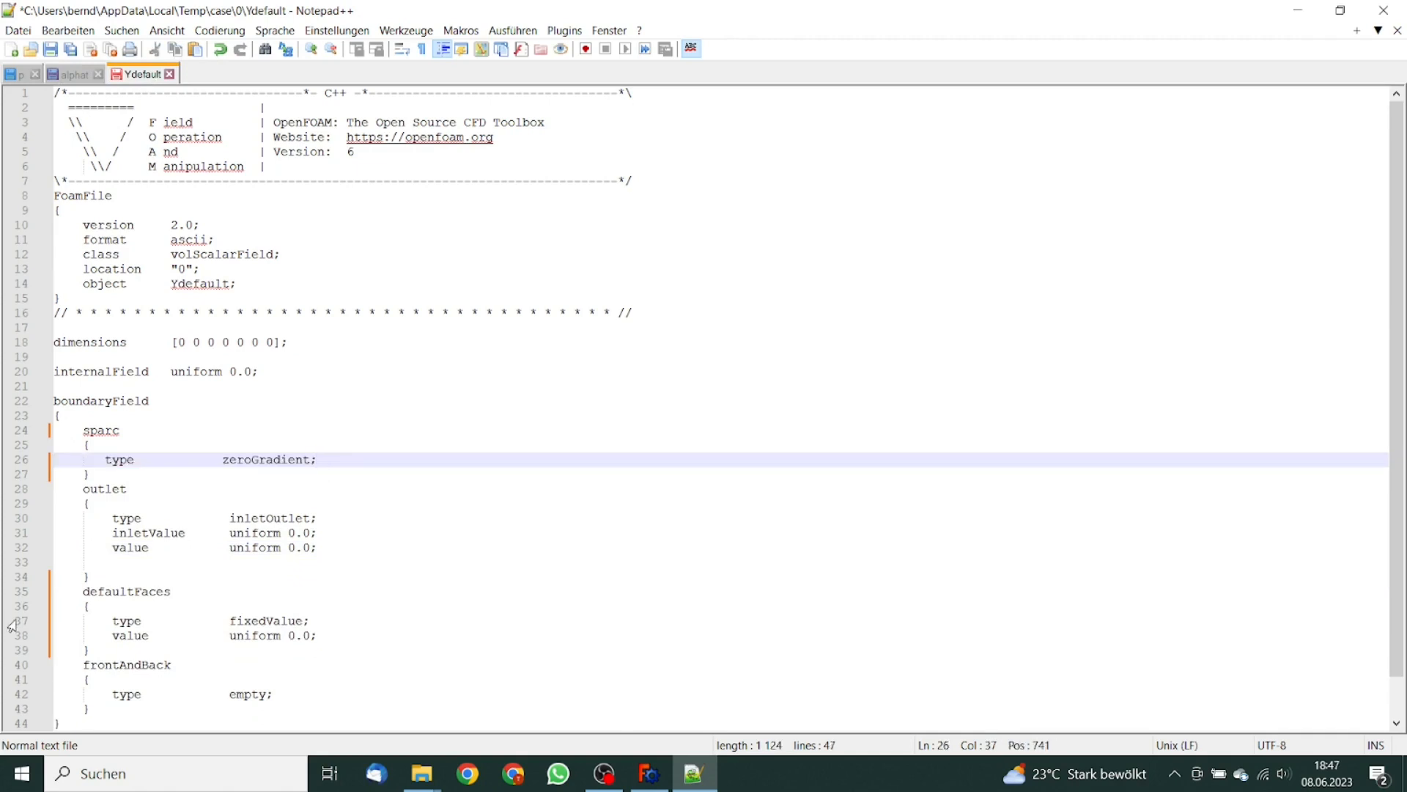
drag(63, 621, 320, 635)
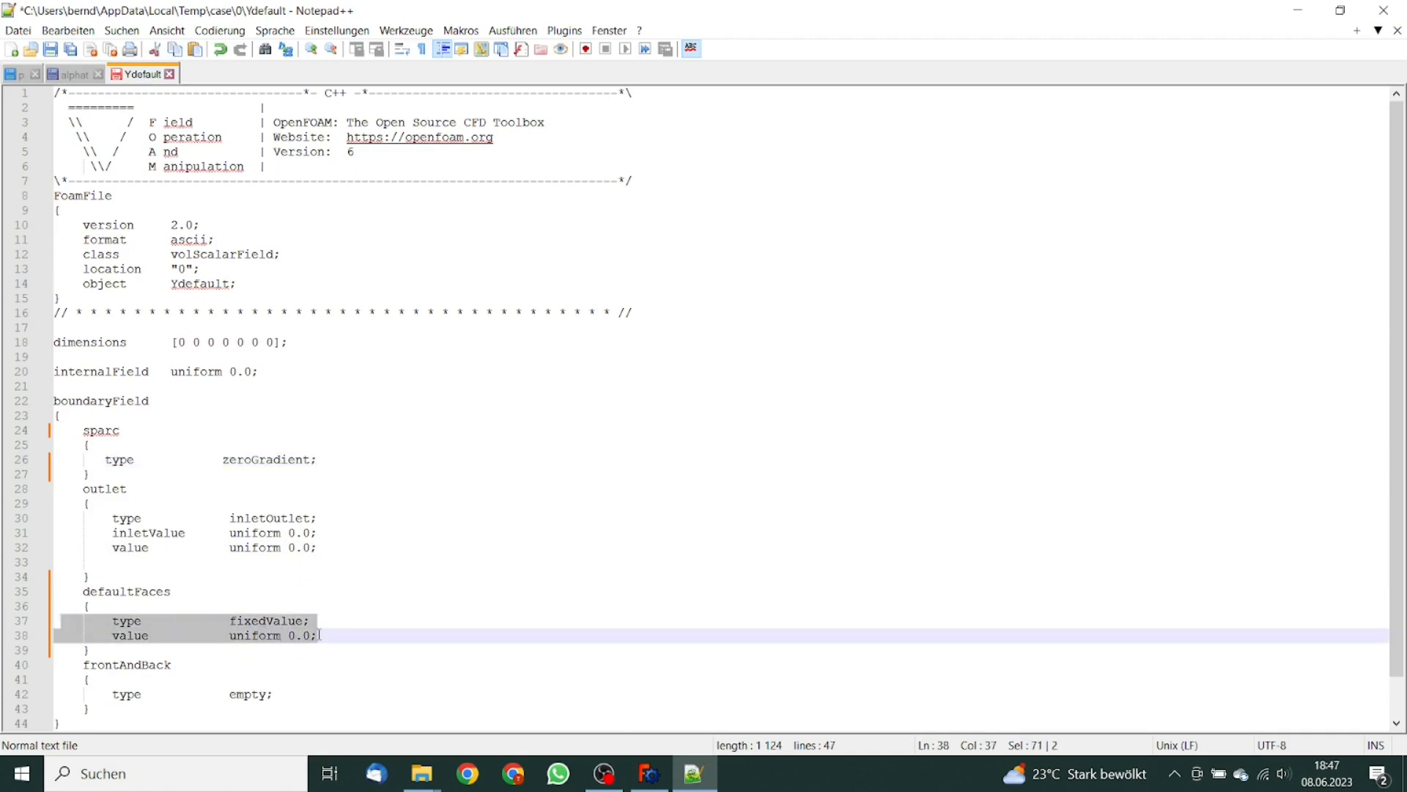
key(ctrl+v)
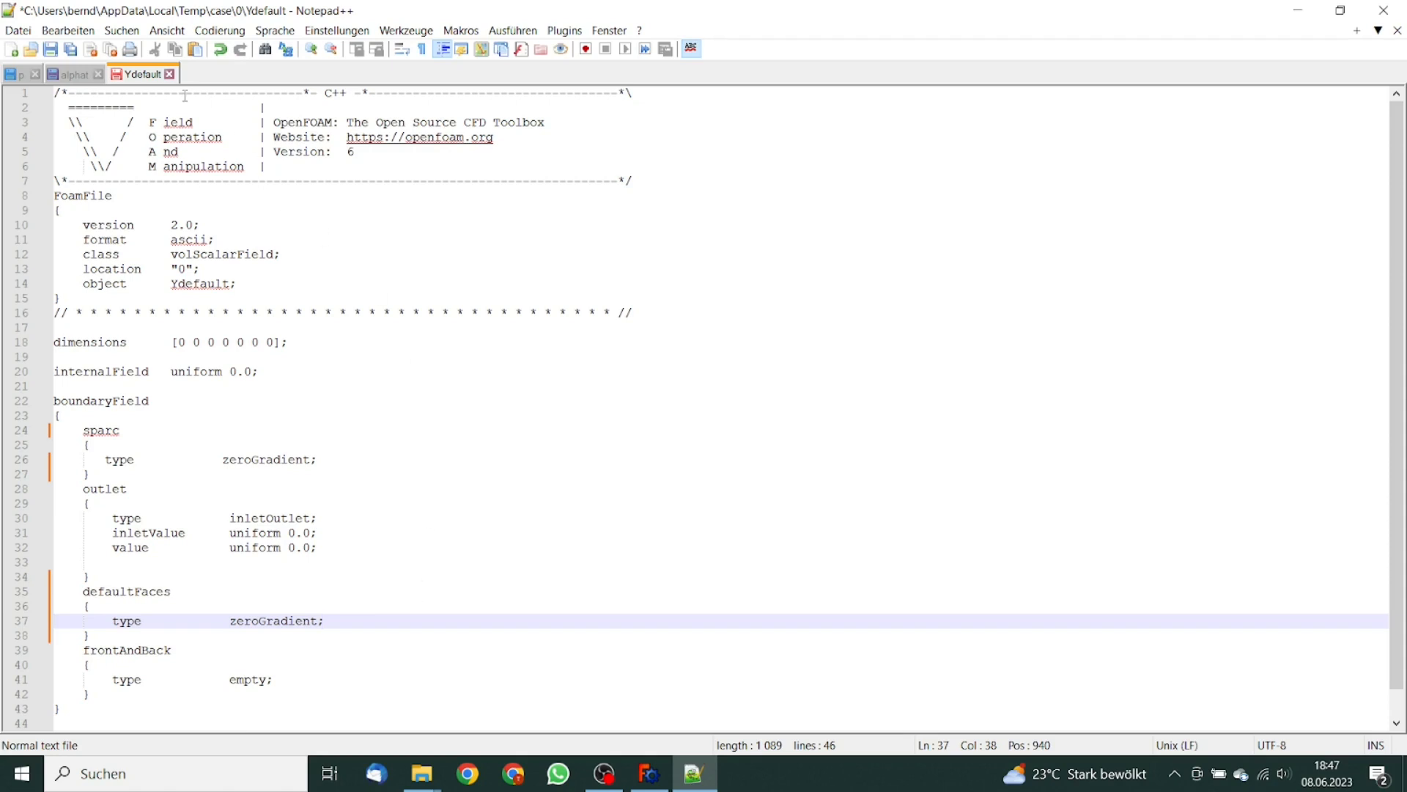
Save and close the Ydefault and alphat files.
click(49, 51)
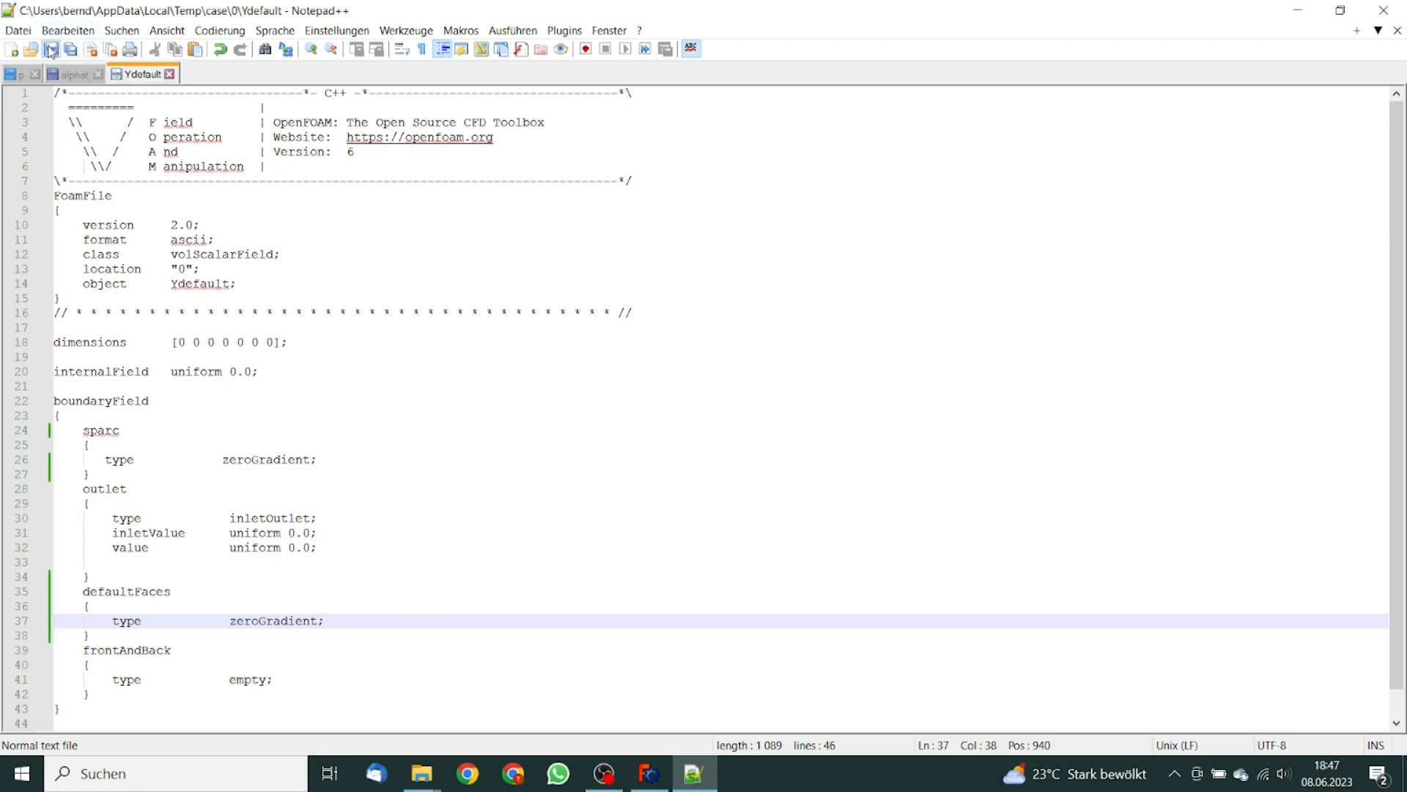
click(169, 74)
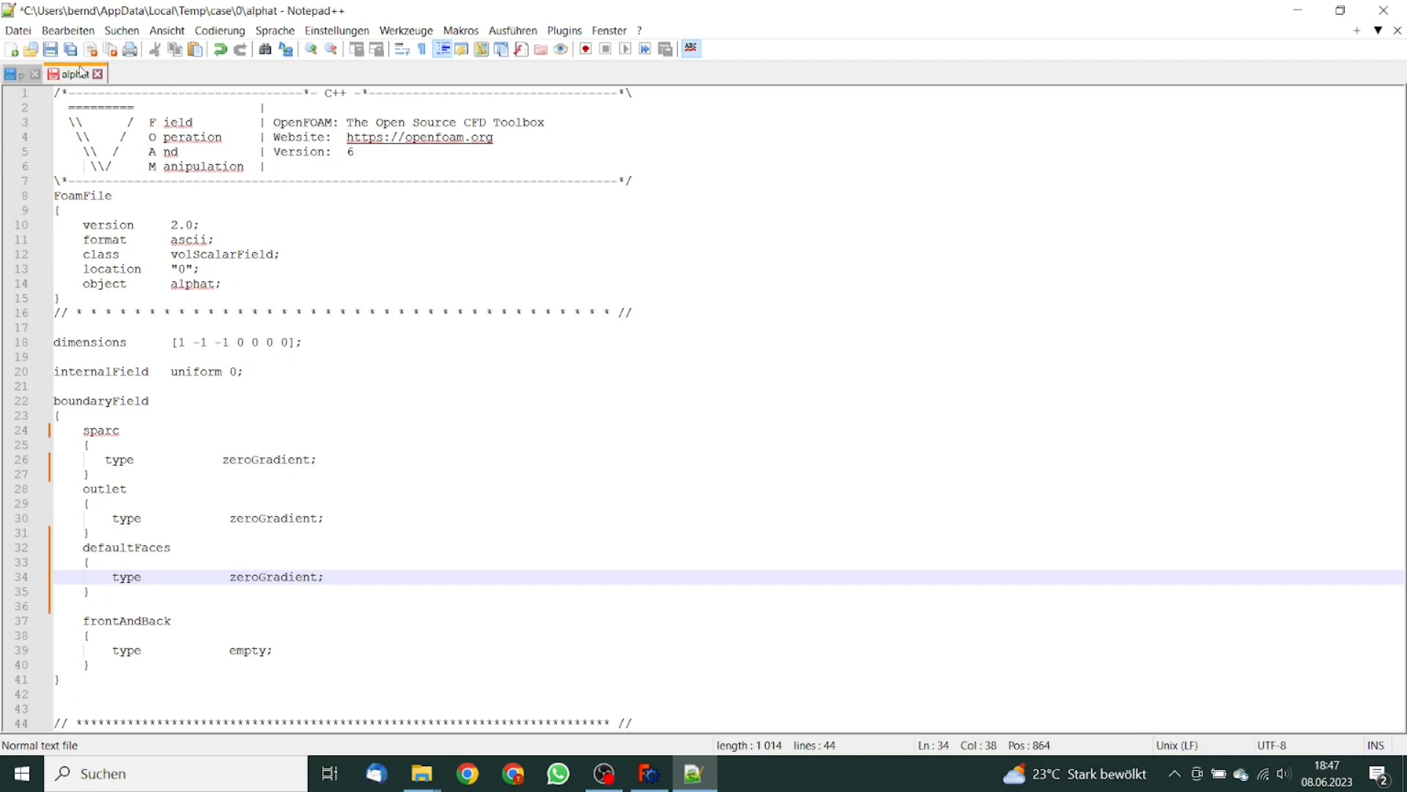
click(51, 51)
click(98, 74)
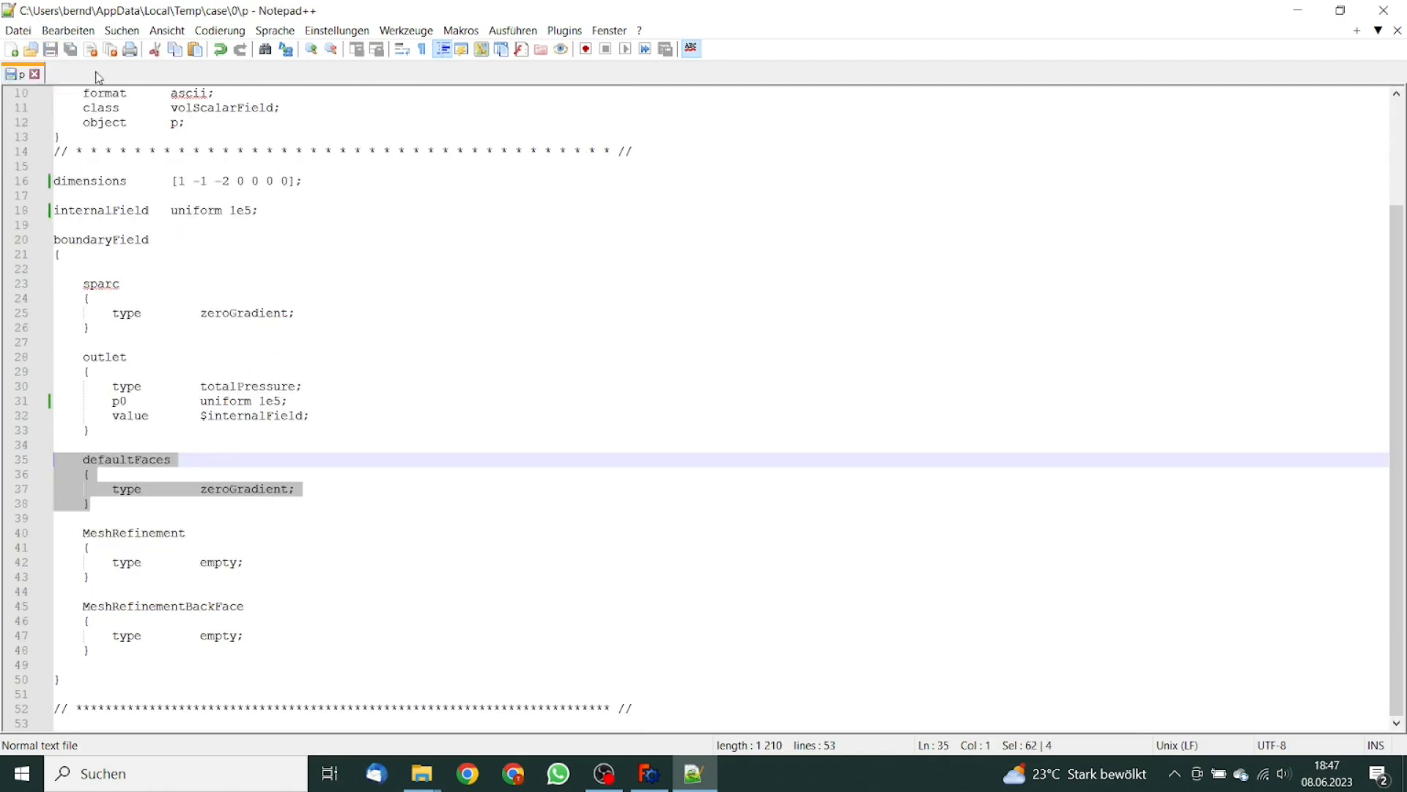
Open the species files CH4, CO2, H2O, N2 and O2 from the case's 0 folder in Notepad++.
click(428, 778)
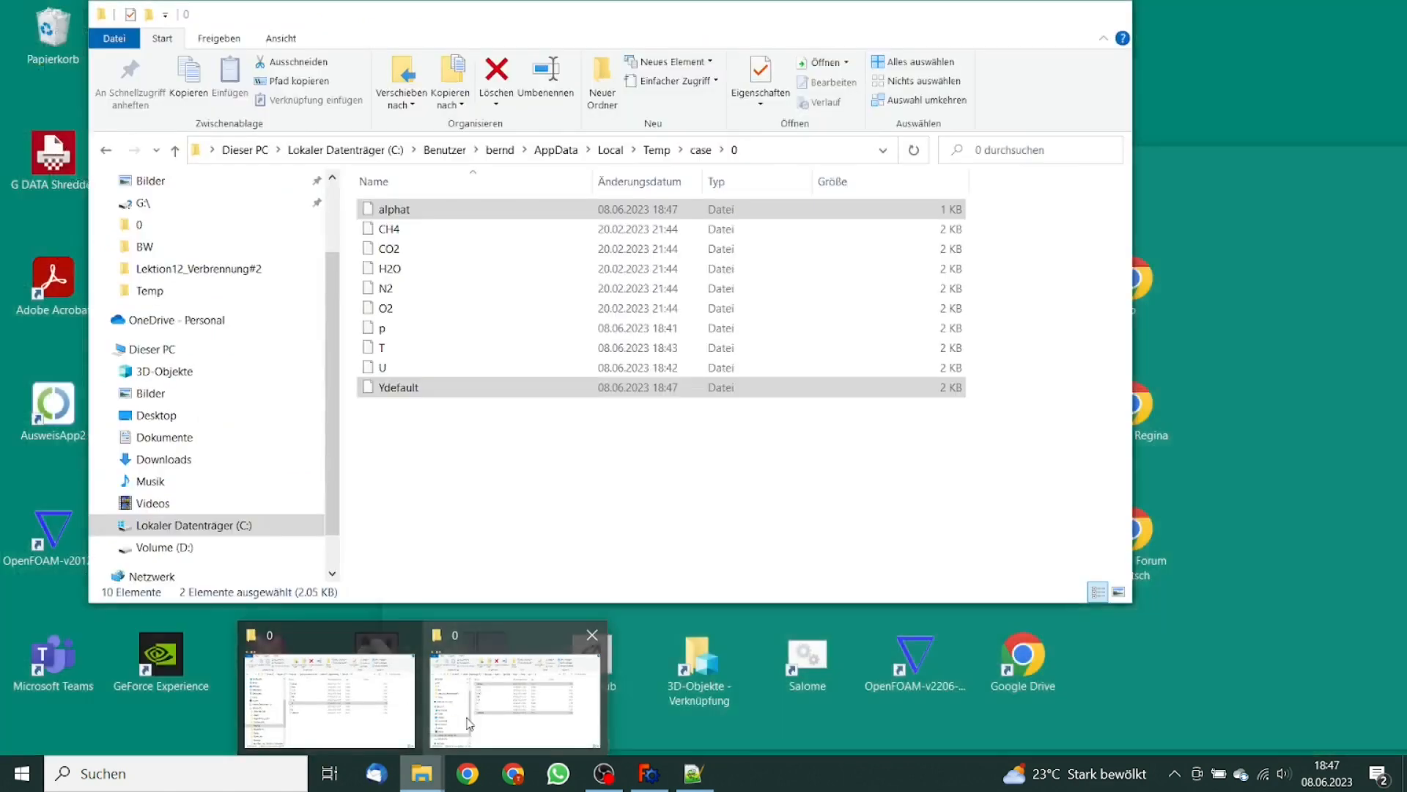
click(434, 722)
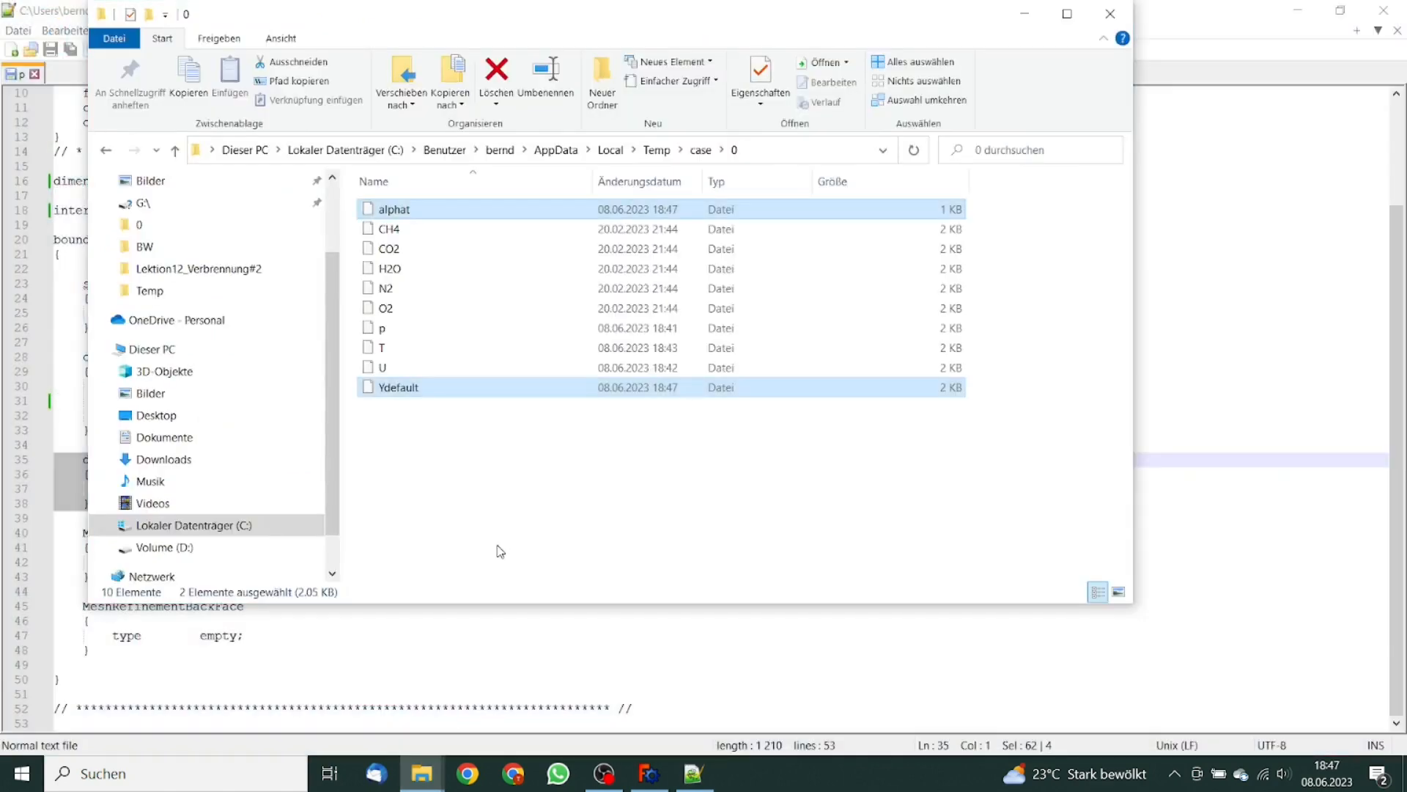
click(438, 310)
ctrl+click(423, 287)
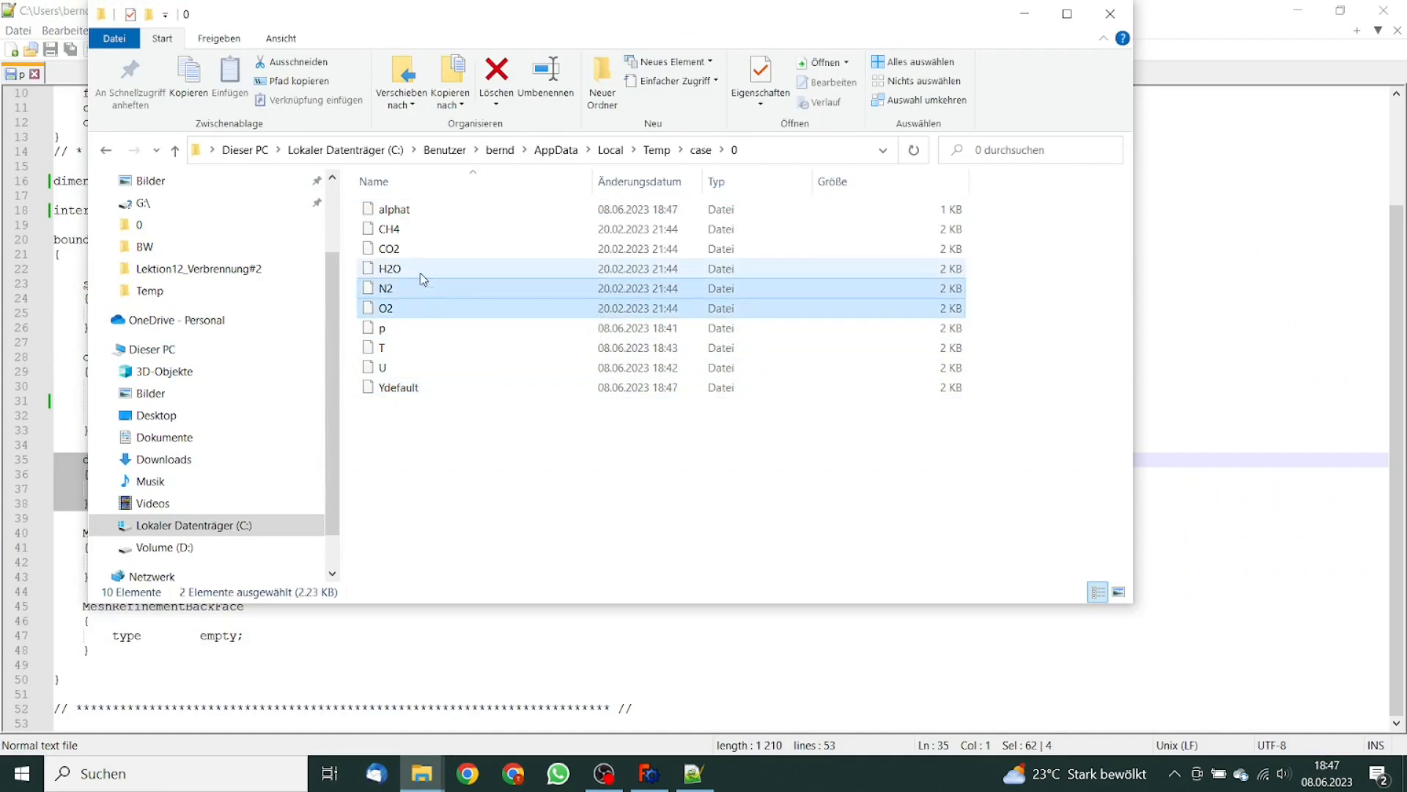
ctrl+click(421, 265)
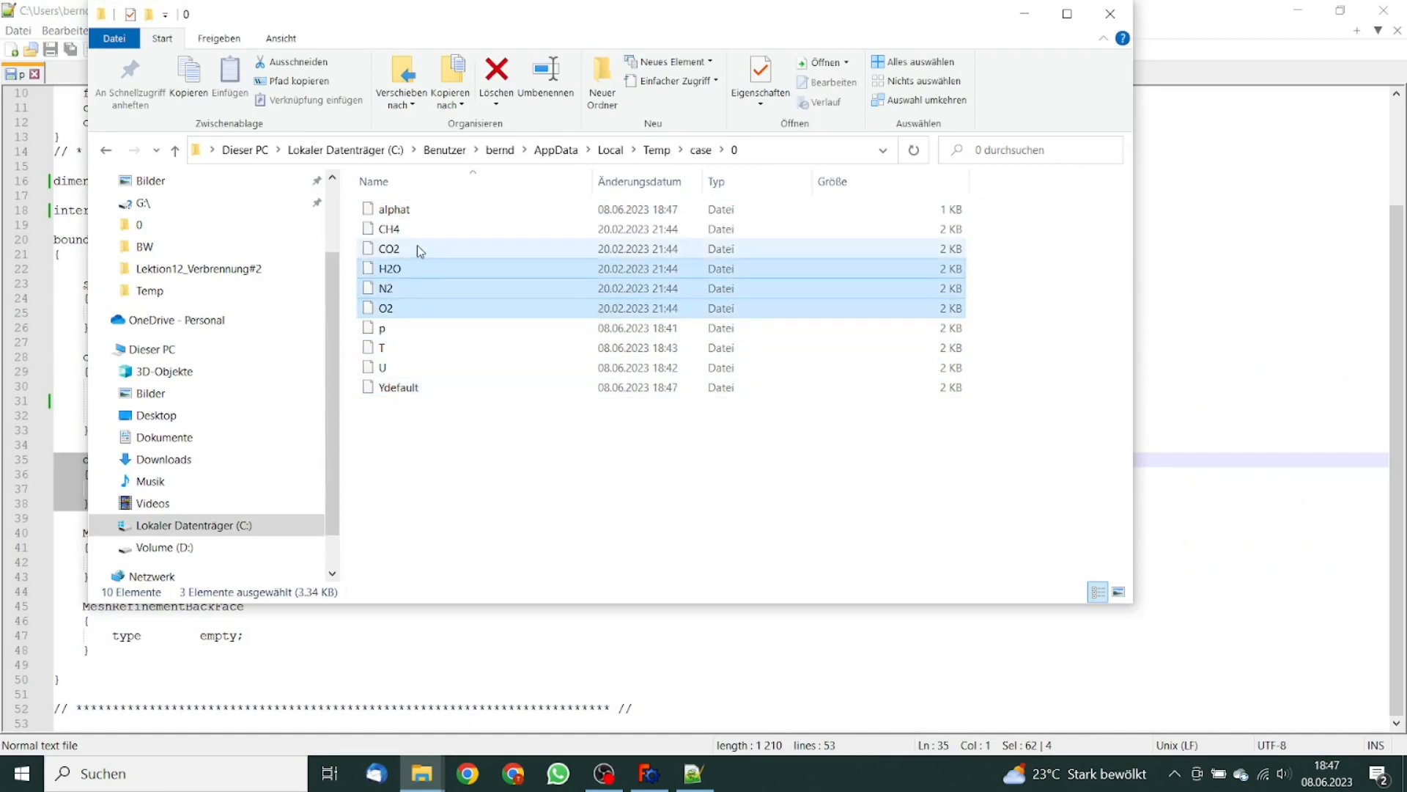
ctrl+click(417, 244)
ctrl+click(419, 234)
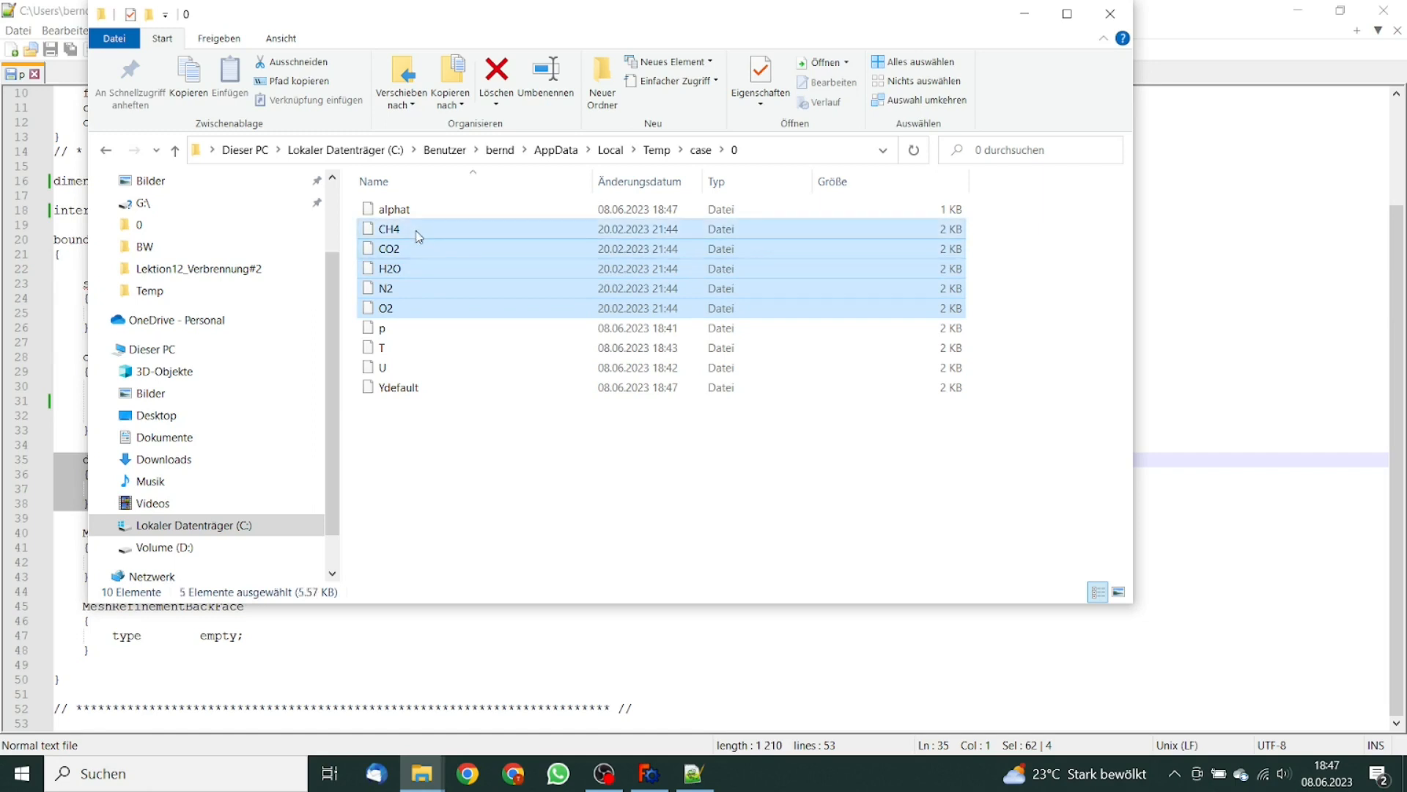
right_click(419, 235)
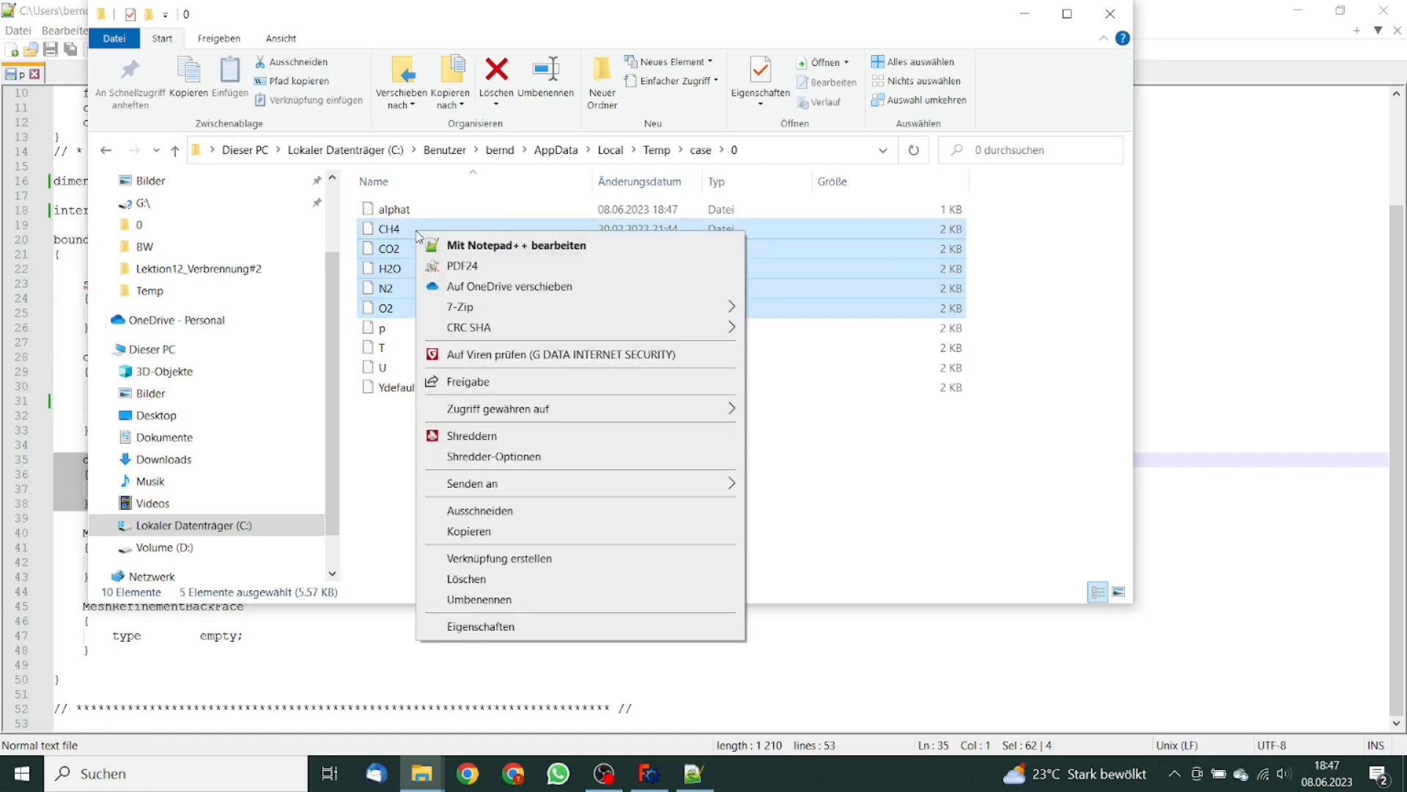
click(460, 247)
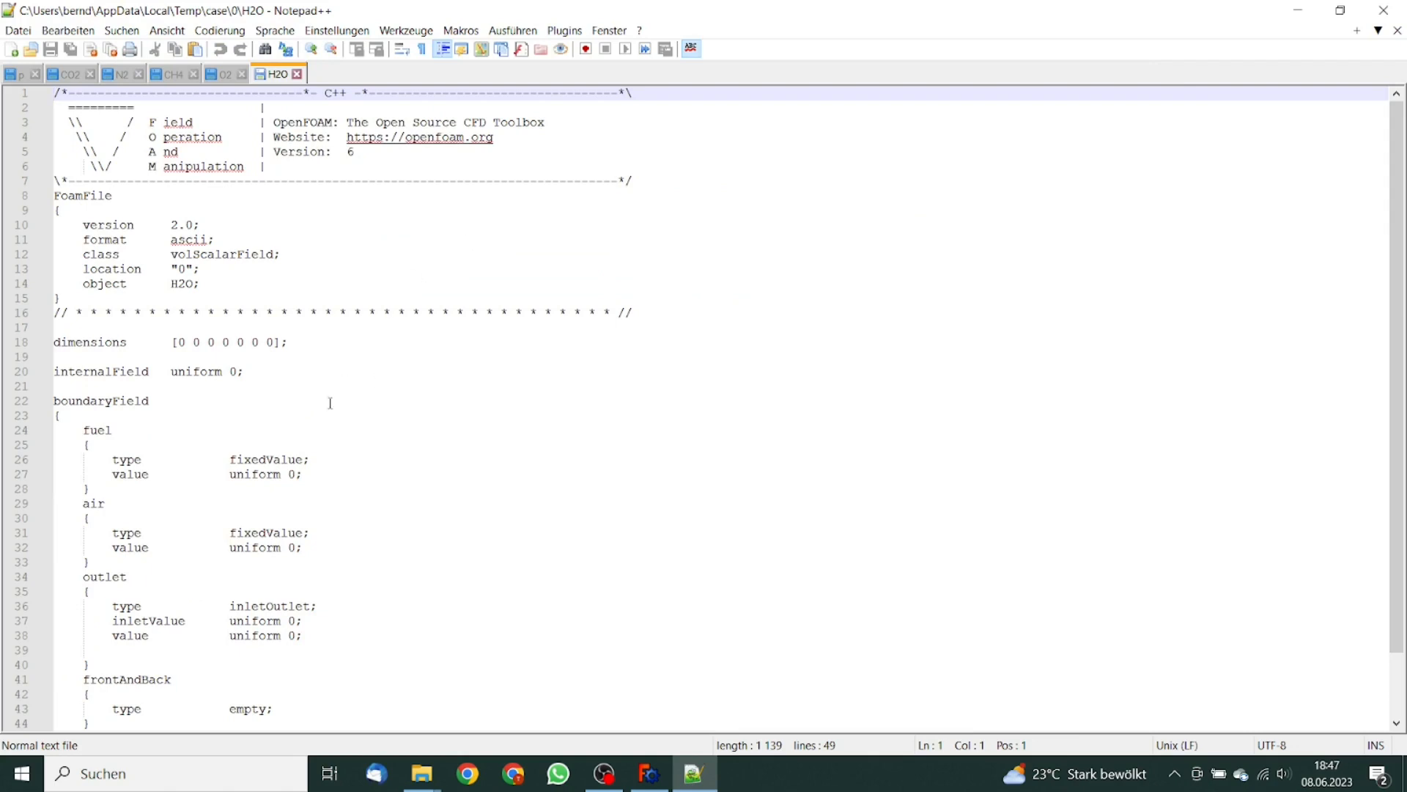
Delete the air boundary block from the H2O file and rename the fuel boundary to sparc.
drag(100, 566, 5, 506)
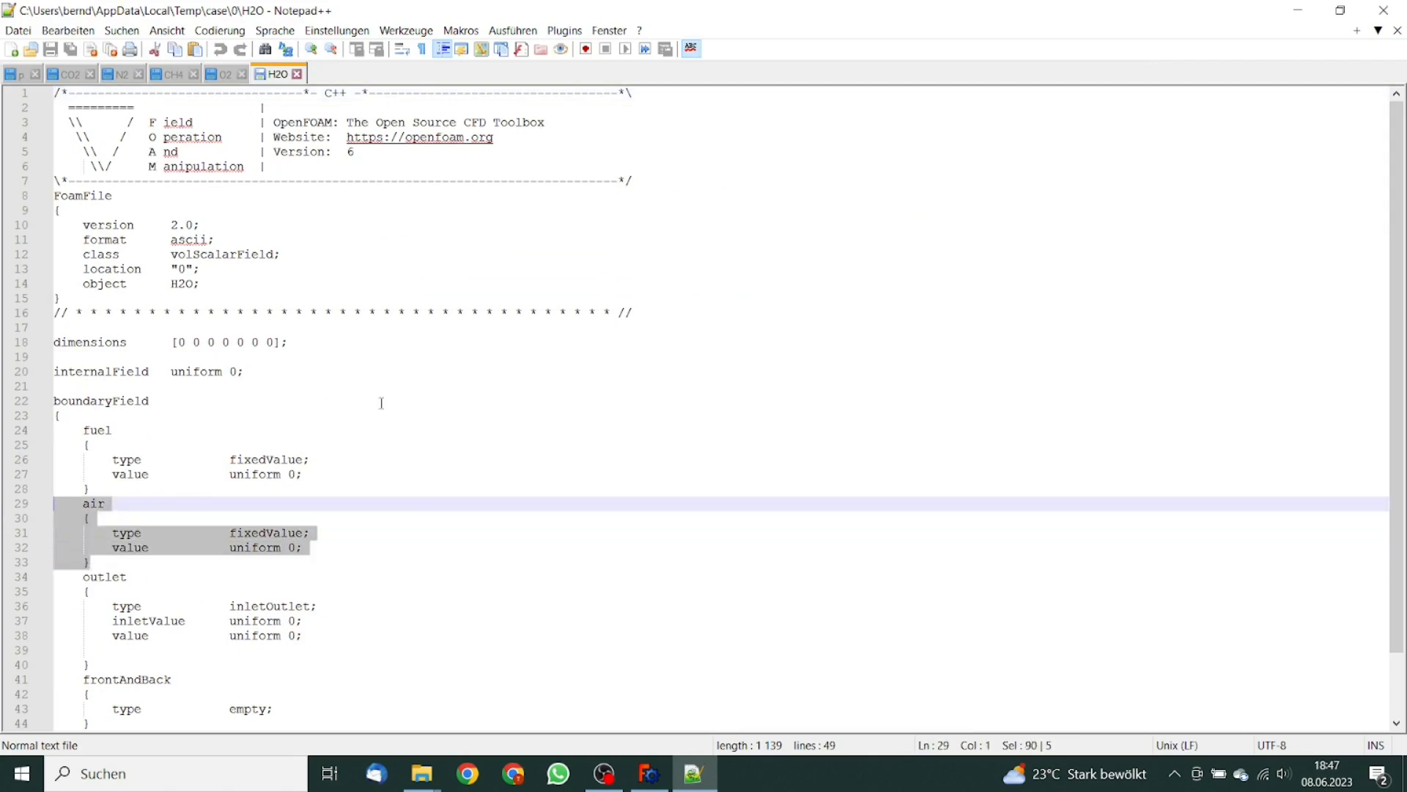
key(Delete)
key(BackSpace)
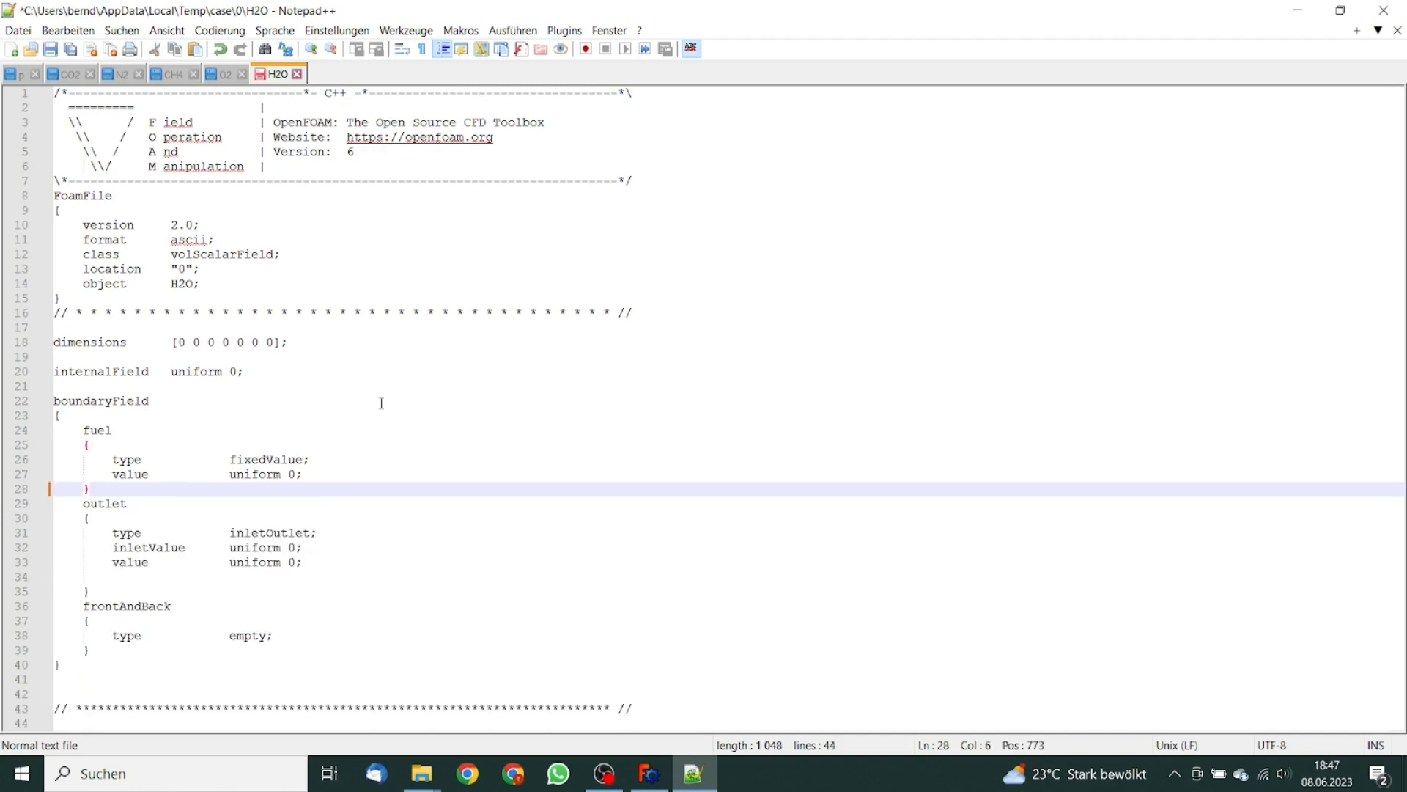
double_click(94, 430)
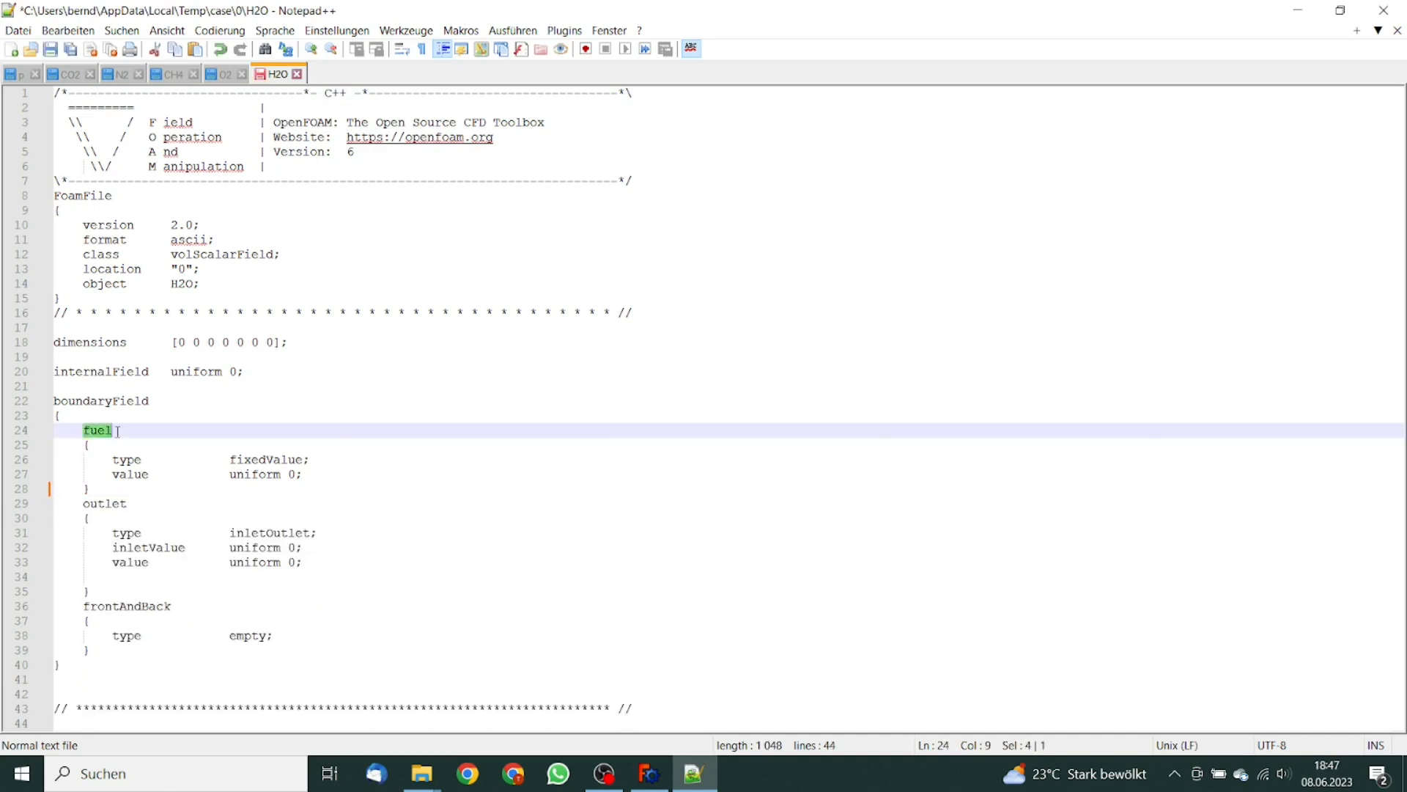
text(sparc)
Delete the air boundary block from the O2 file, rename the fuel boundary to sparc and save the file.
click(233, 75)
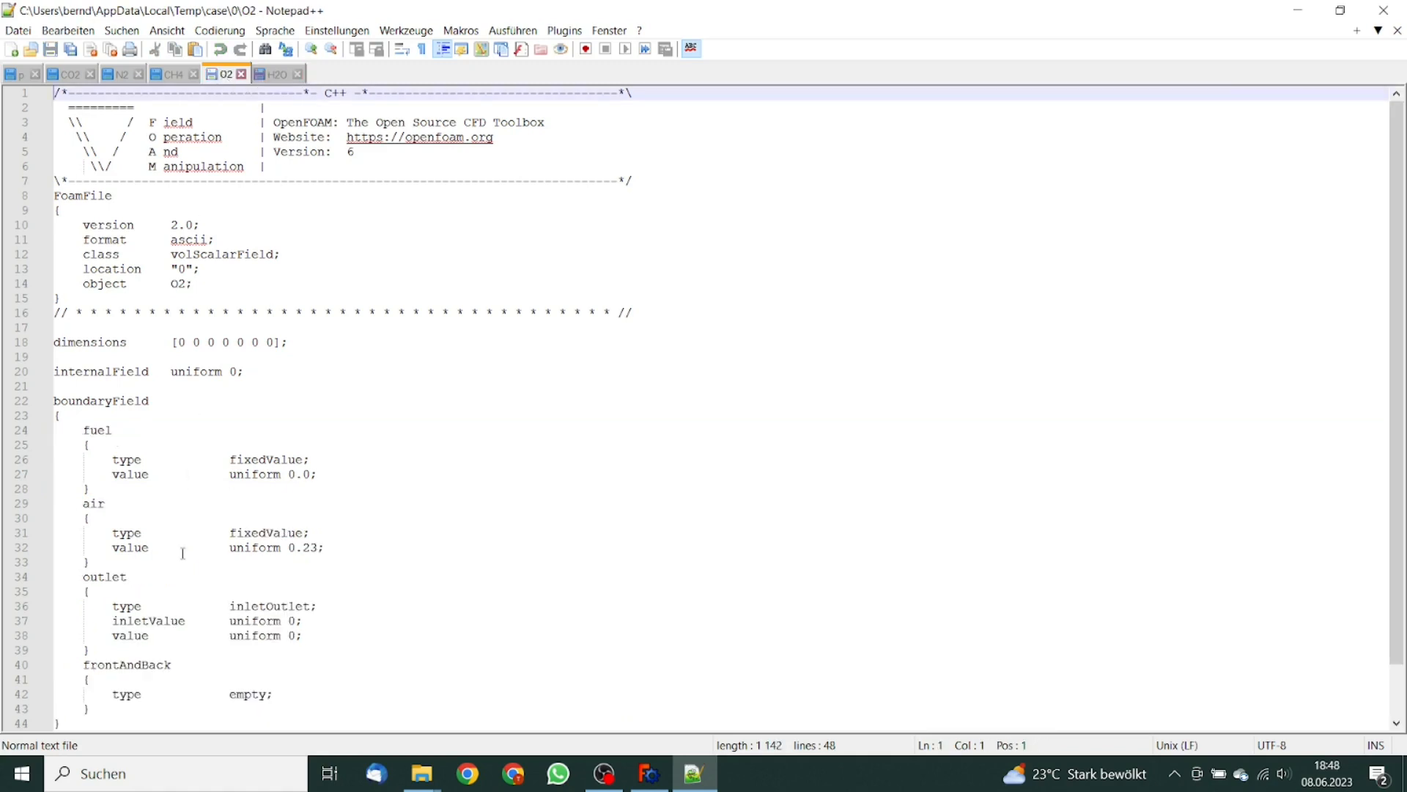
drag(110, 565, 2, 515)
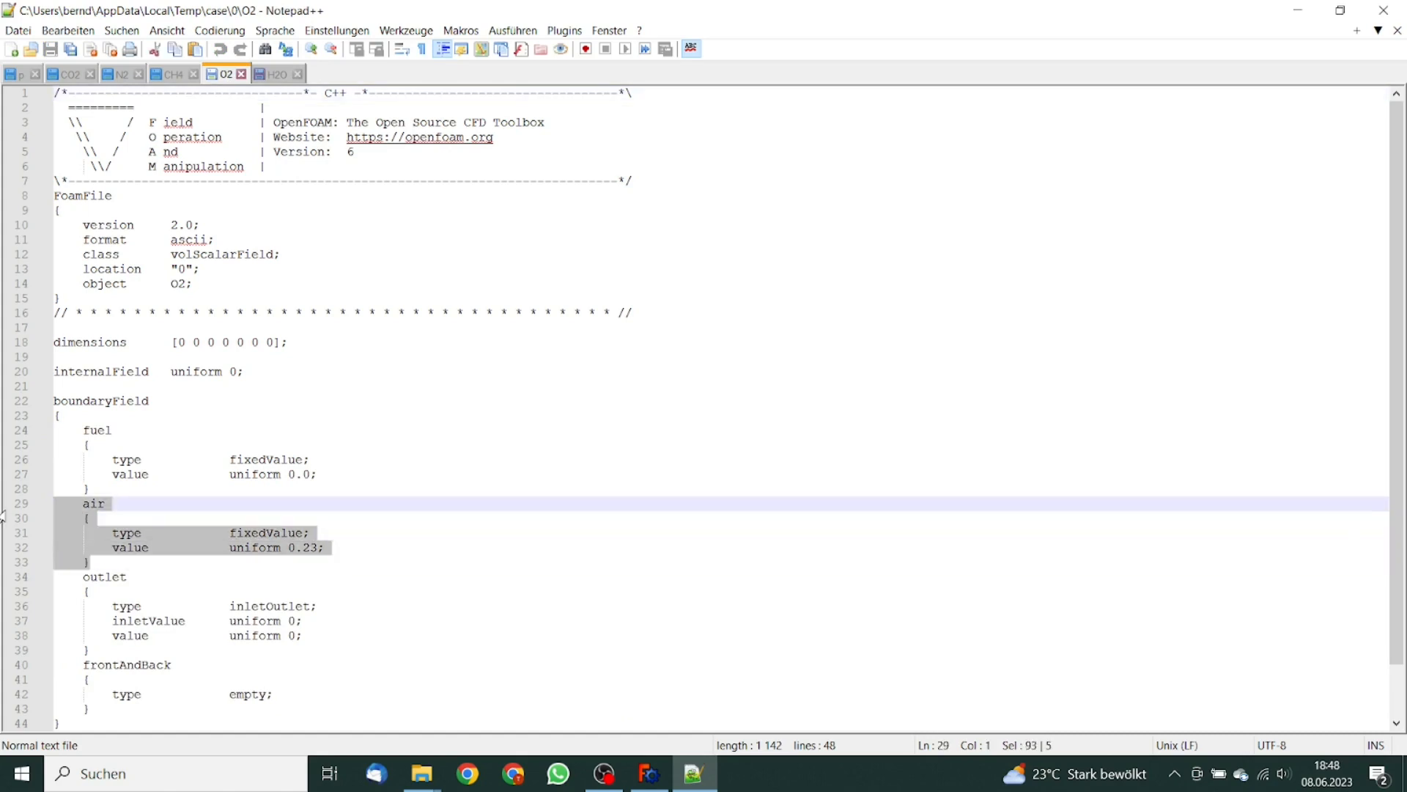
key(BackSpace)
key(BackSpace)
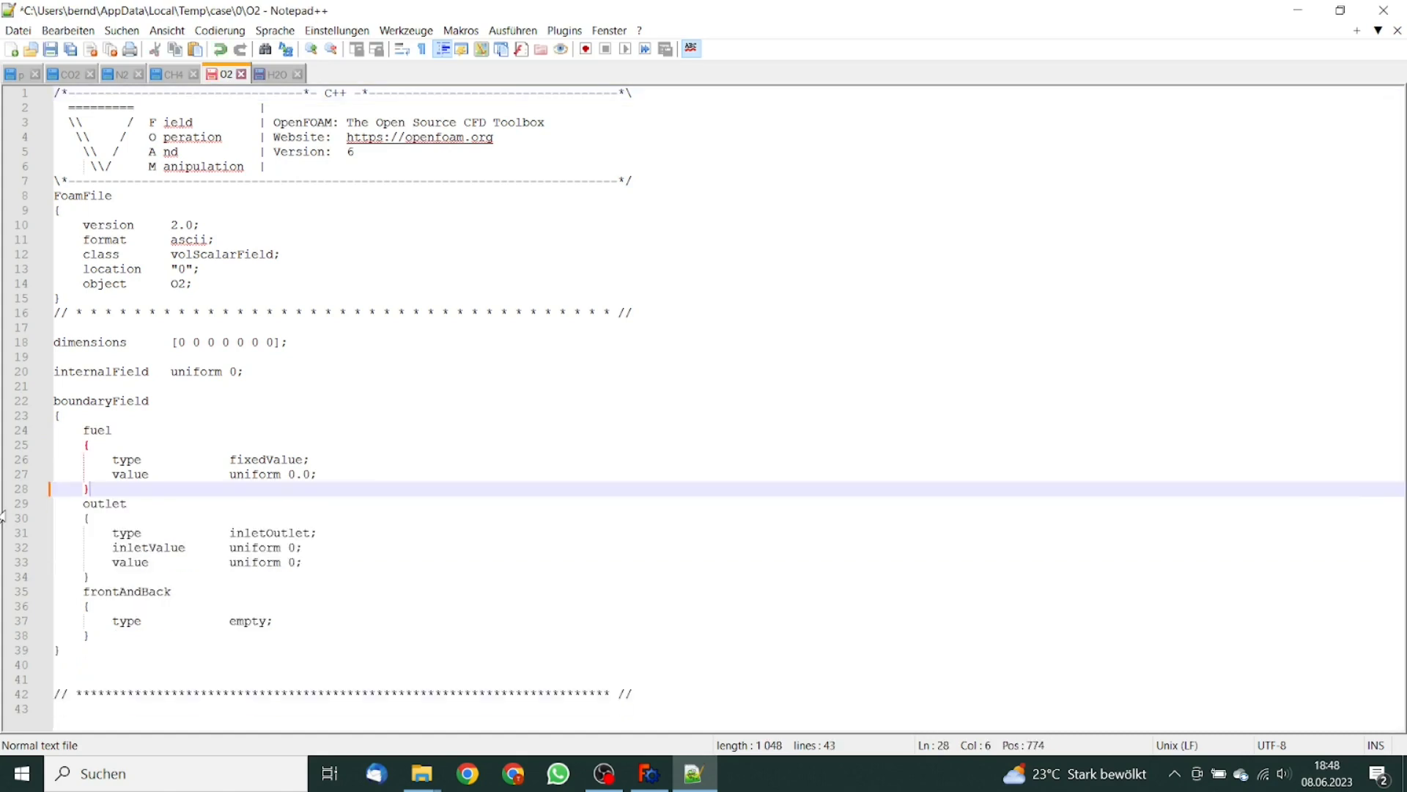
double_click(95, 430)
text(sparc)
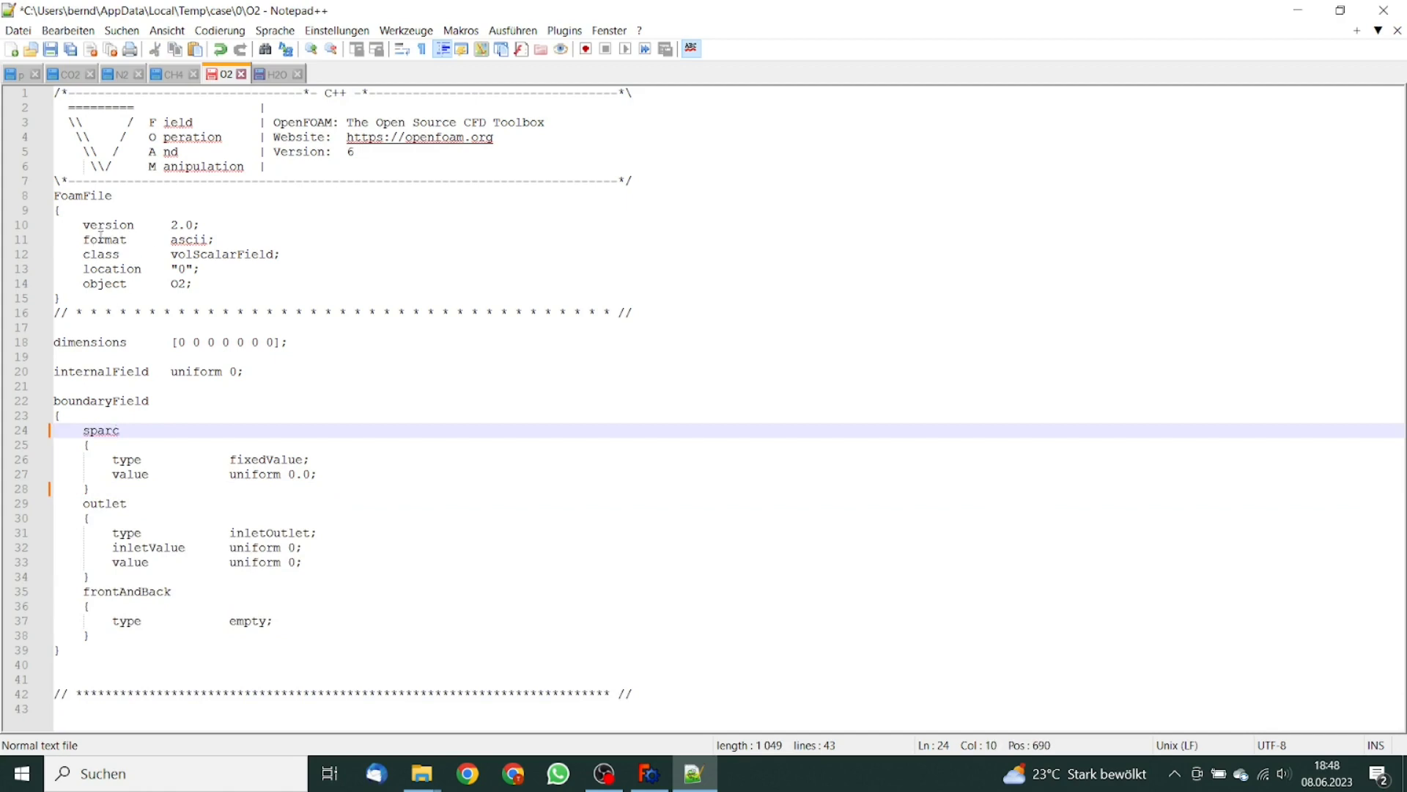
key(ctrl+s)
Delete the air boundary block from the CH4 file and rename the fuel boundary to sparc.
click(173, 74)
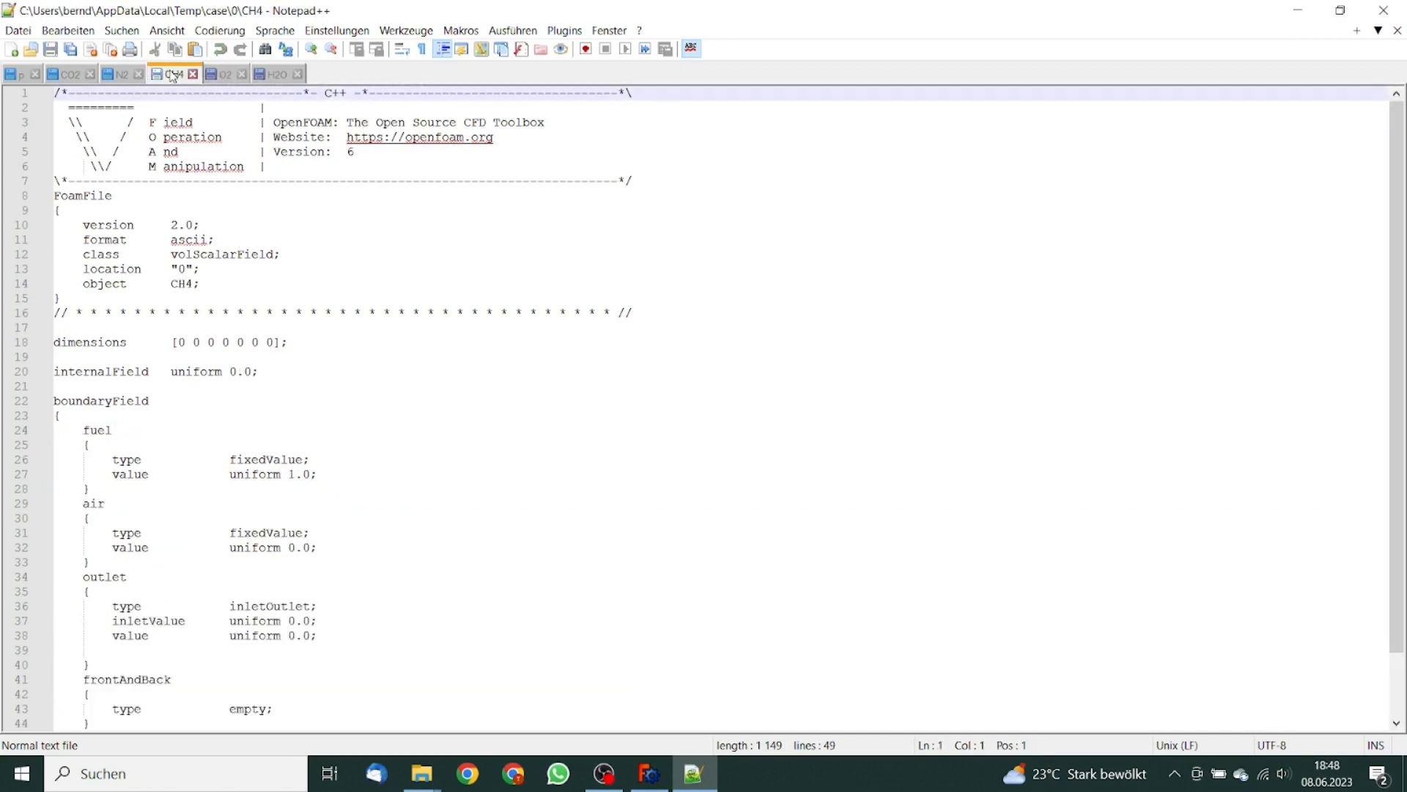
drag(96, 565, 27, 515)
key(BackSpace)
key(BackSpace)
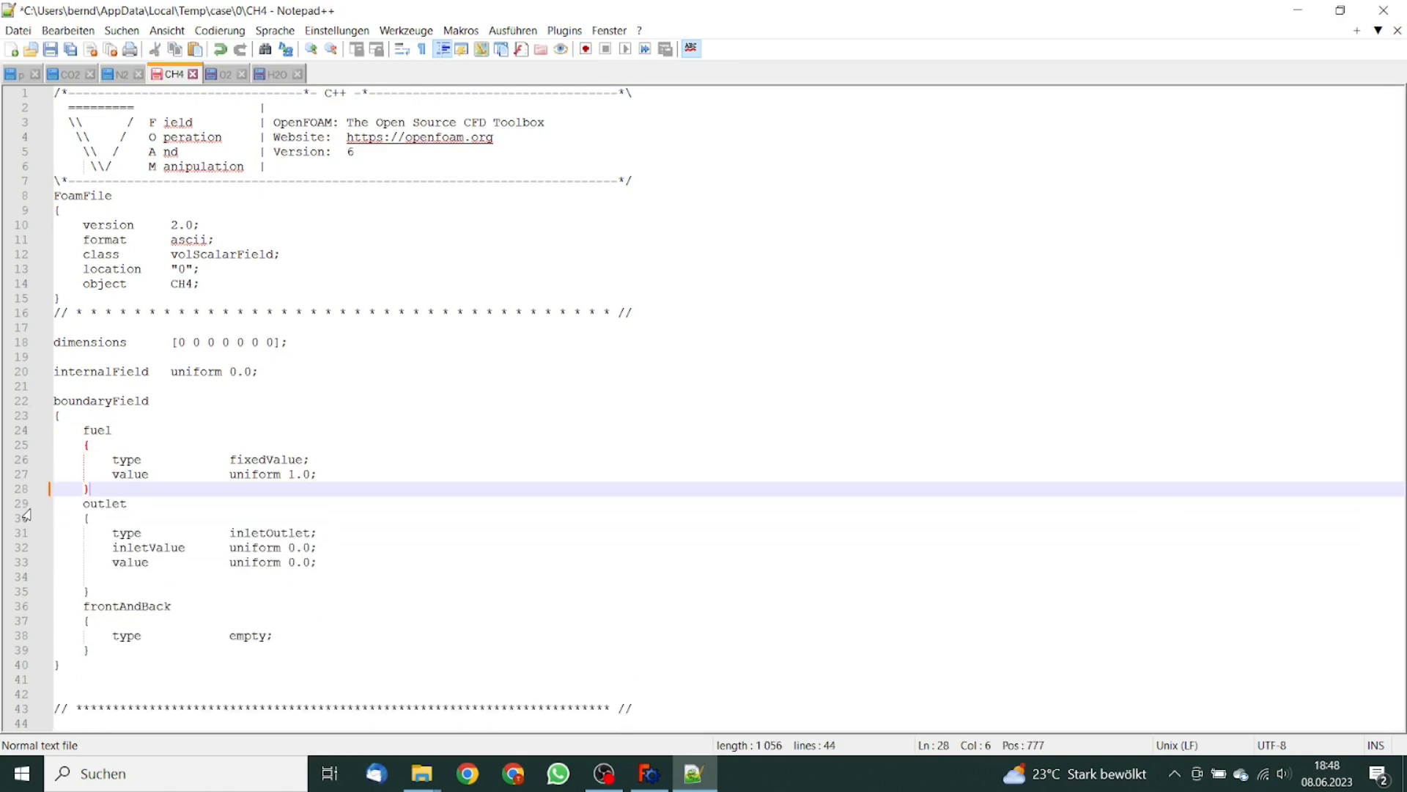
double_click(95, 430)
text(sparc)
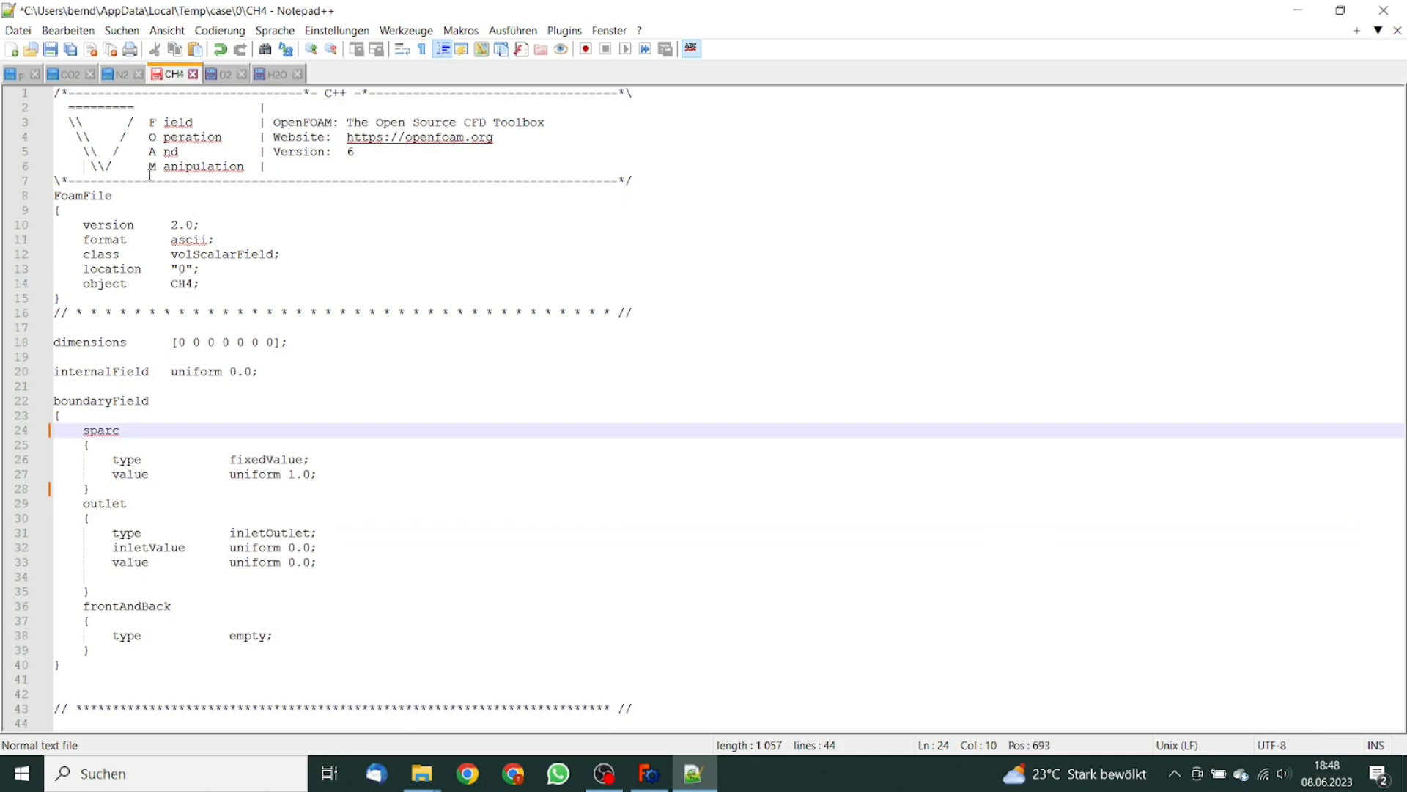
Delete the air boundary block from the N2 file and rename the fuel boundary to sparc.
click(120, 75)
drag(107, 565, 33, 516)
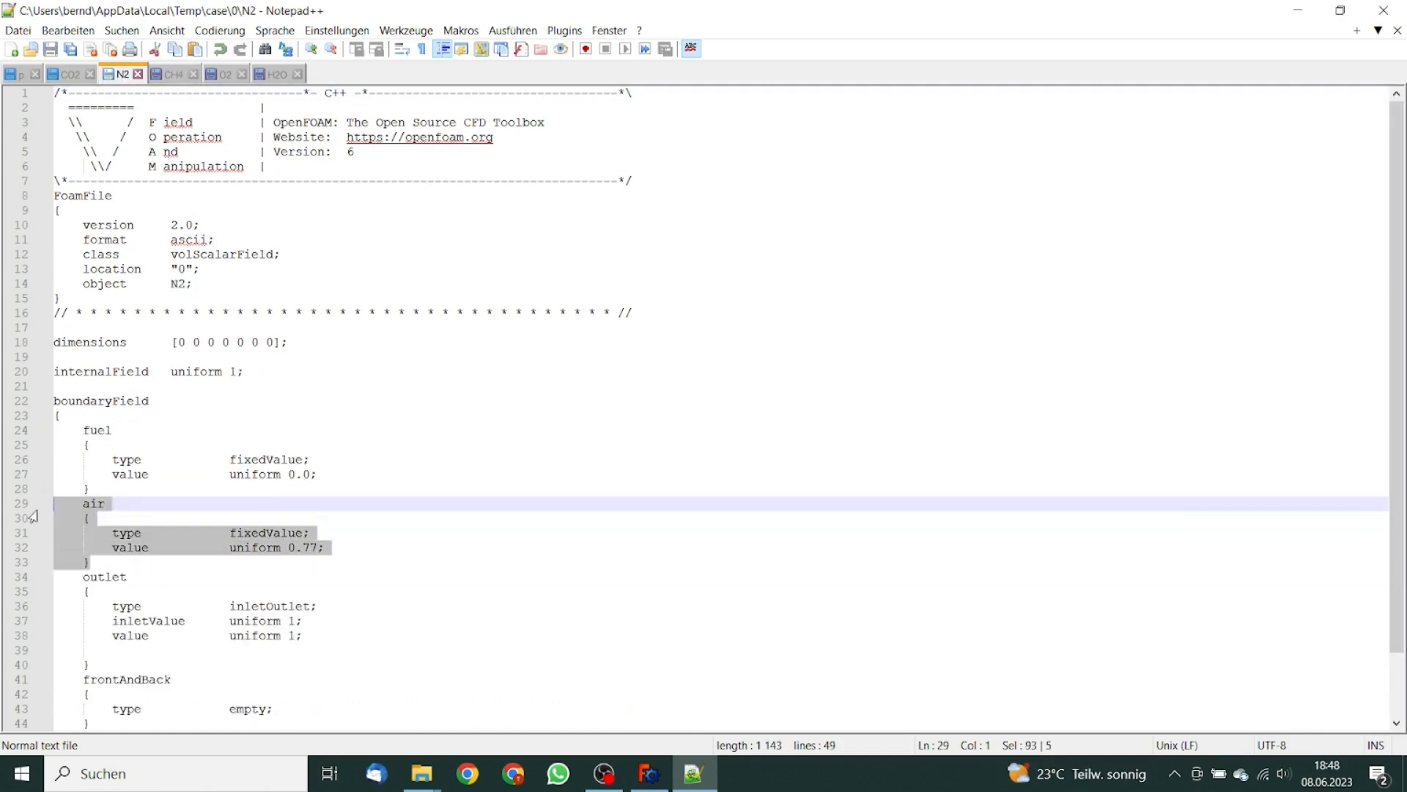
key(BackSpace)
key(BackSpace)
double_click(96, 430)
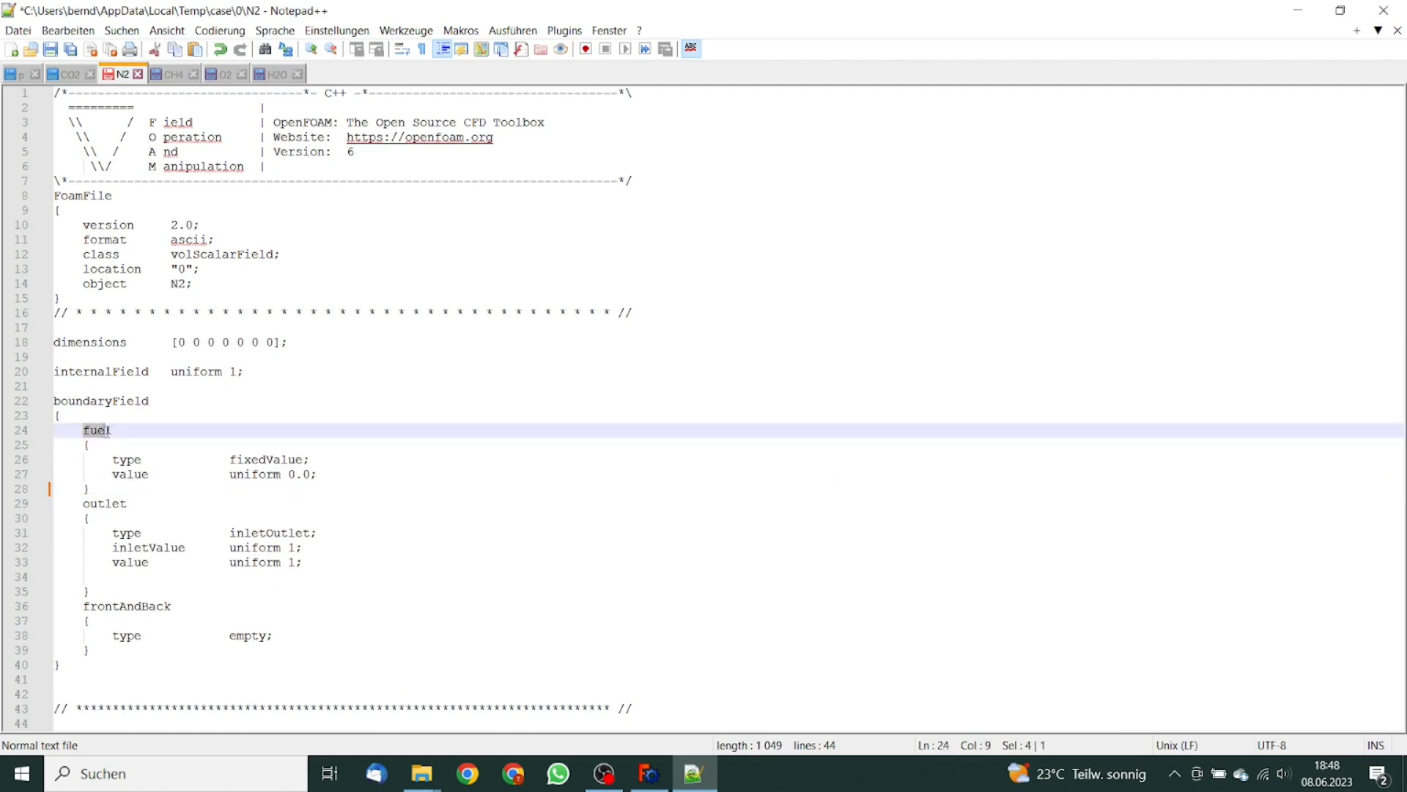
text(spa4)
key(BackSpace)
text(rc)
Delete the air boundary block from the CO2 file and rename the fuel boundary to sparc.
click(72, 74)
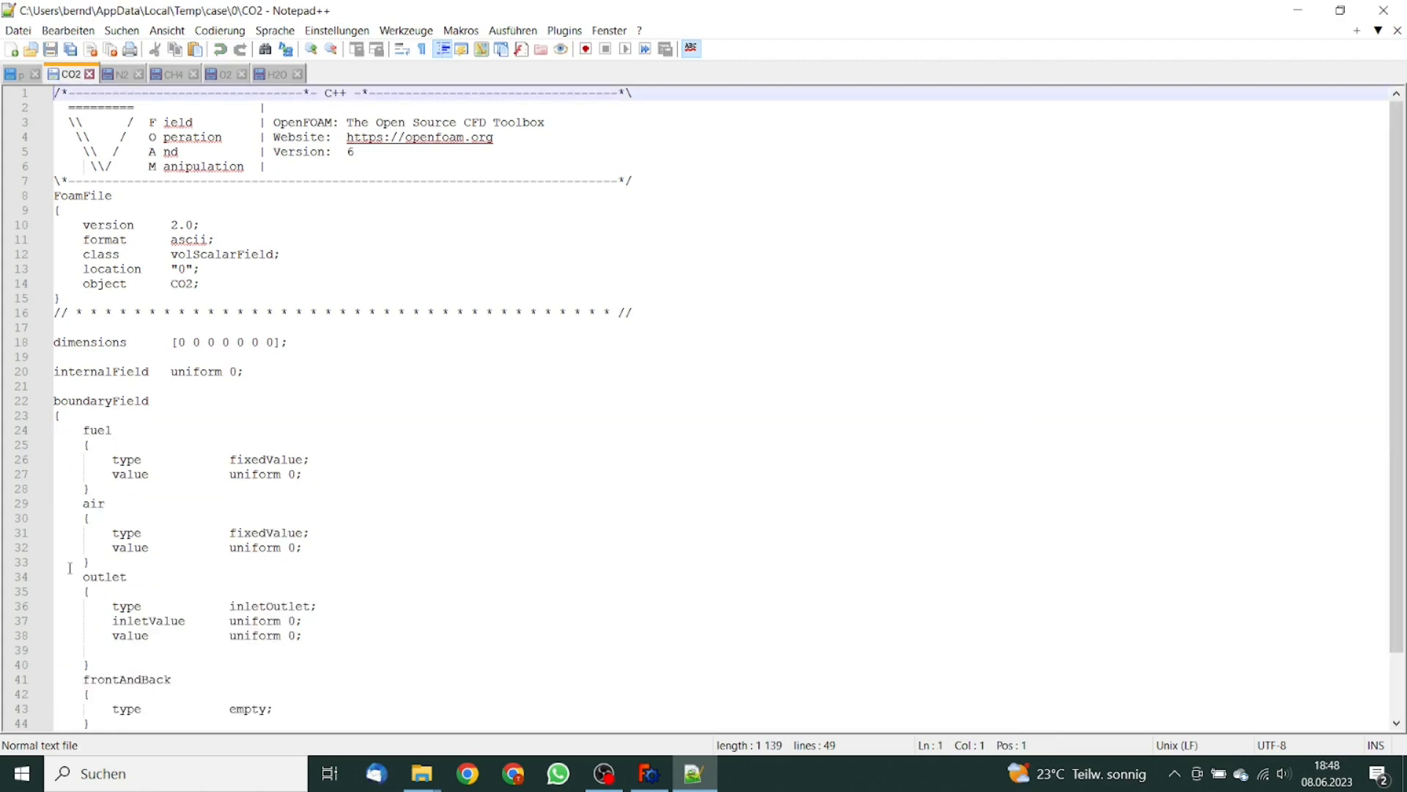
drag(103, 564, 4, 513)
key(Delete)
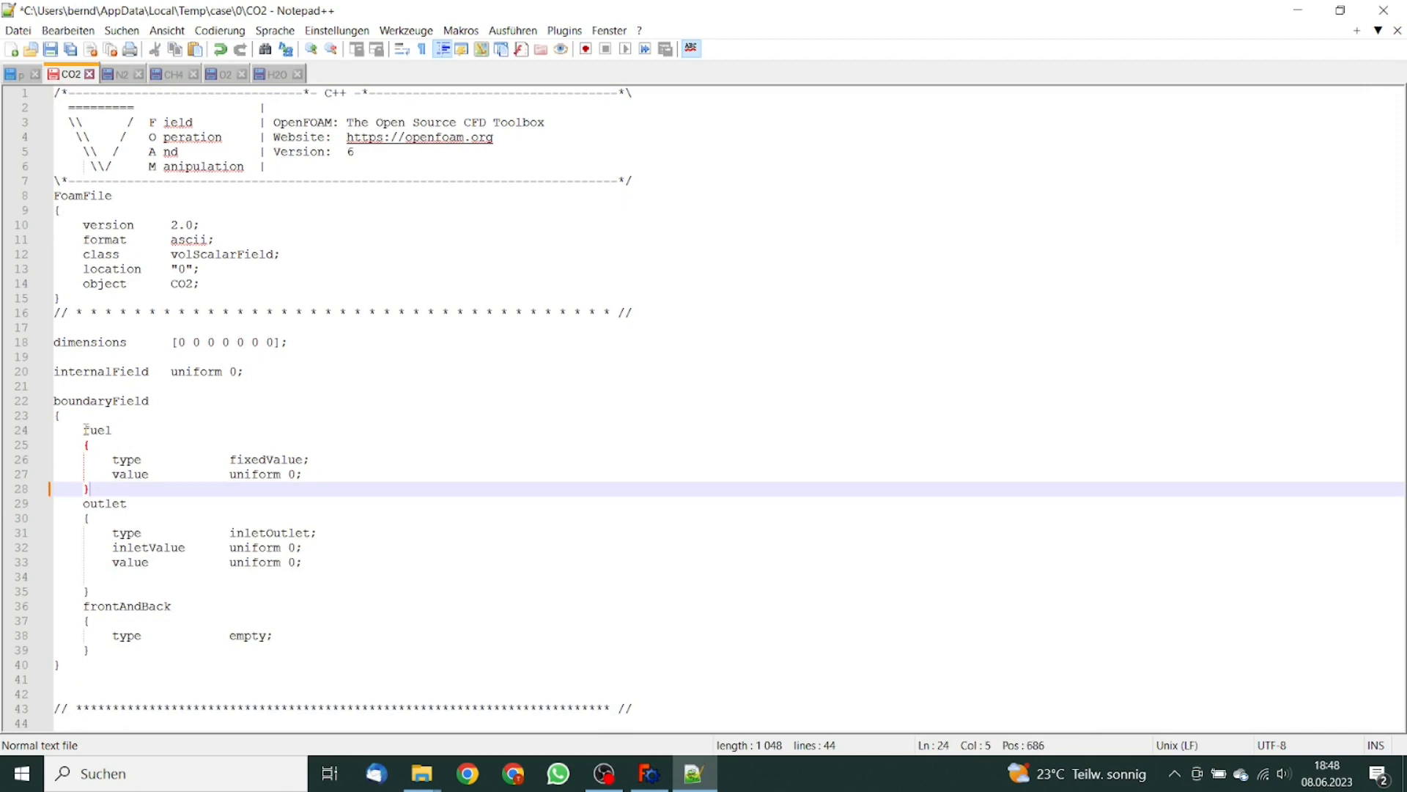
double_click(113, 431)
text(sparc)
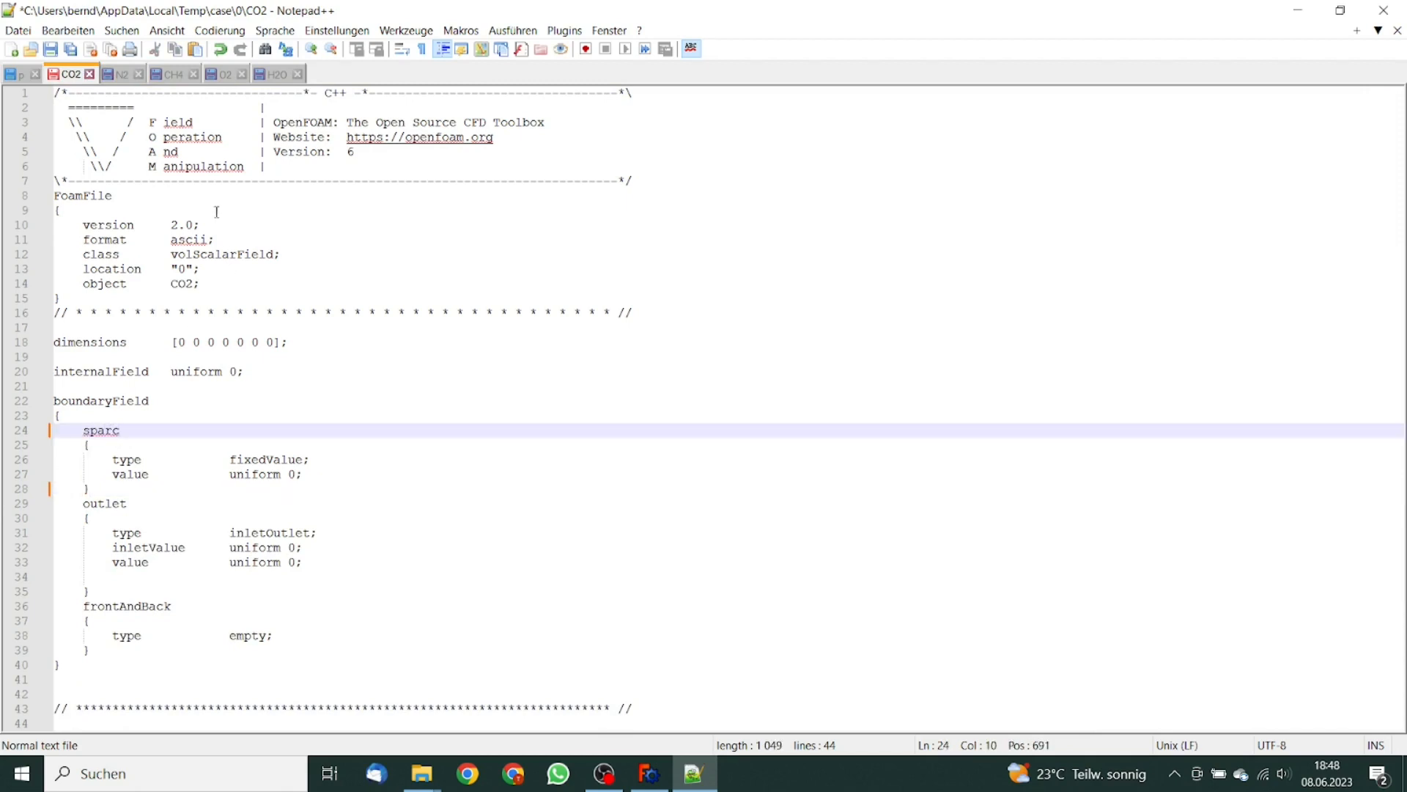
Copy the zeroGradient defaultFaces block from the p file into the CO2 file below outlet and align its indentation.
click(13, 74)
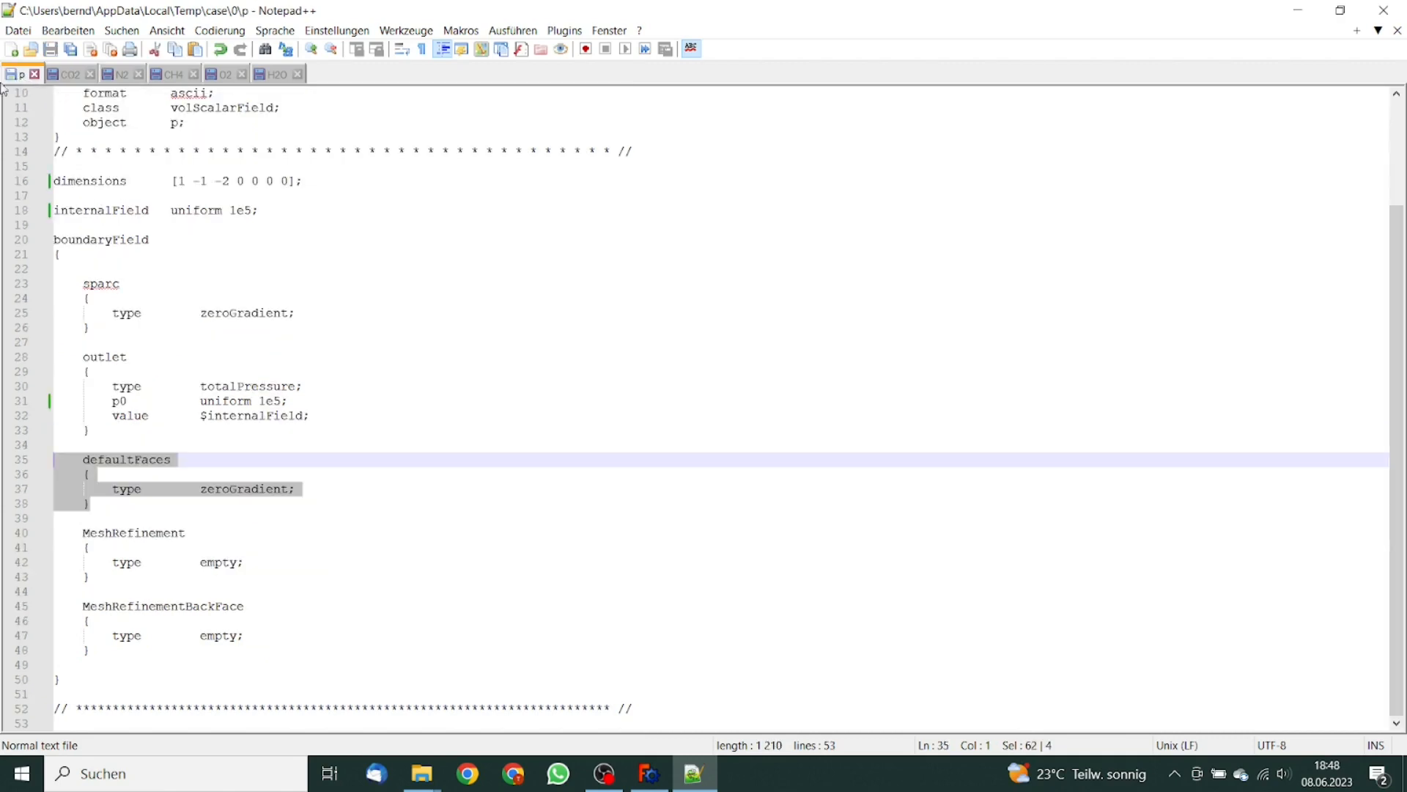
drag(100, 505, 22, 460)
key(ctrl+c)
click(71, 75)
click(167, 588)
key(Return)
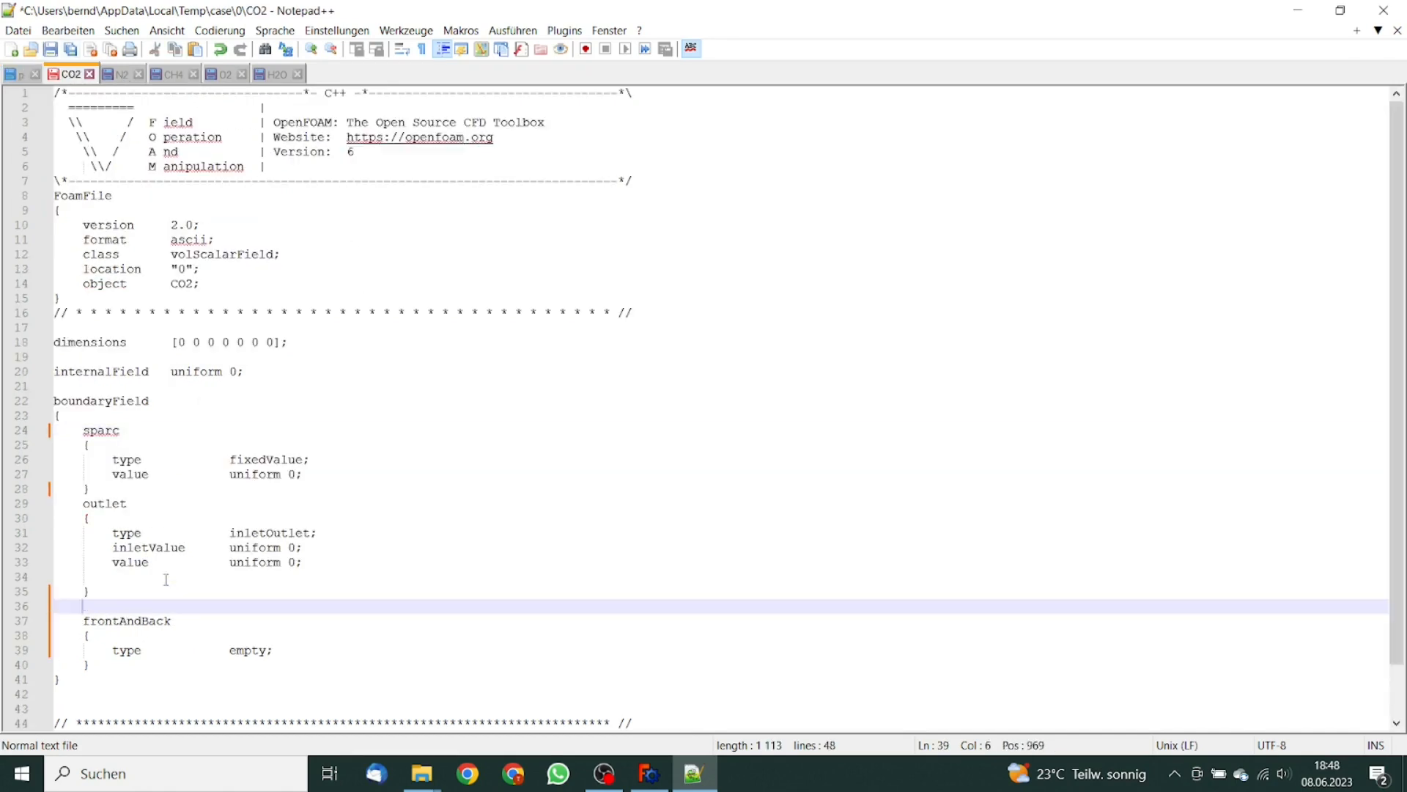
key(ctrl+v)
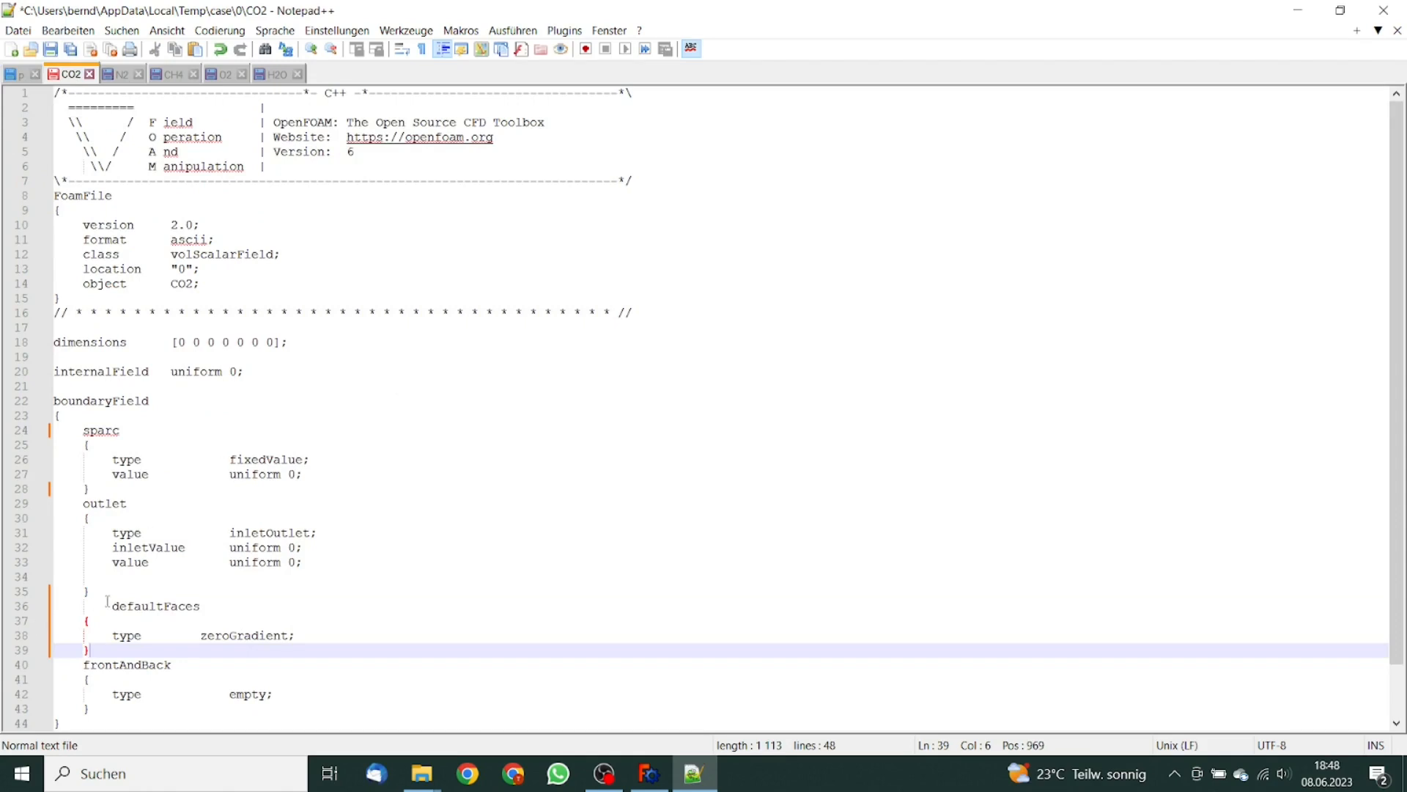
click(111, 605)
key(BackSpace)
key(BackSpace)
key(BackSpace)
key(BackSpace)
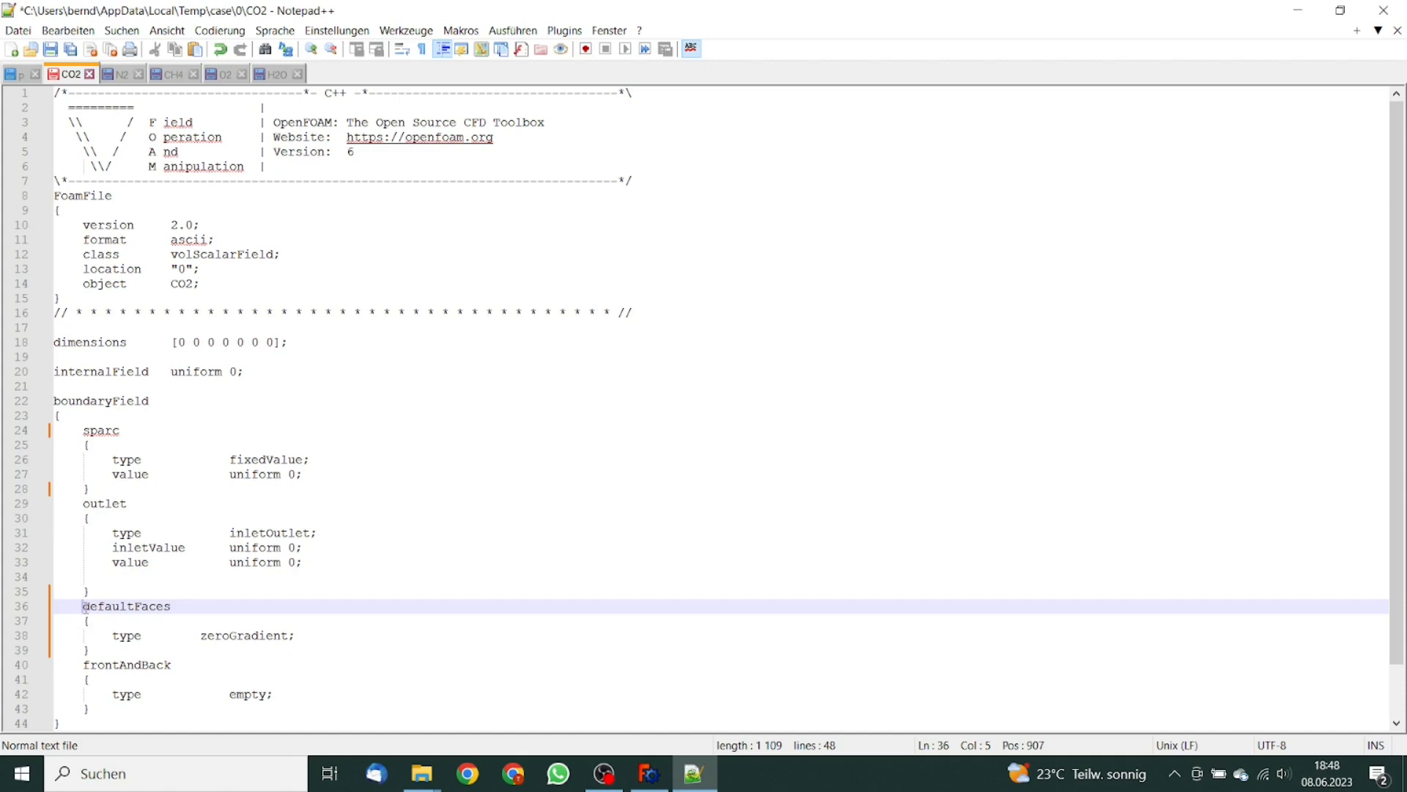
Copy the defaultFaces block from the CO2 file into the N2 and CH4 files, directly below their outlet blocks.
drag(83, 608, 91, 651)
key(ctrl+c)
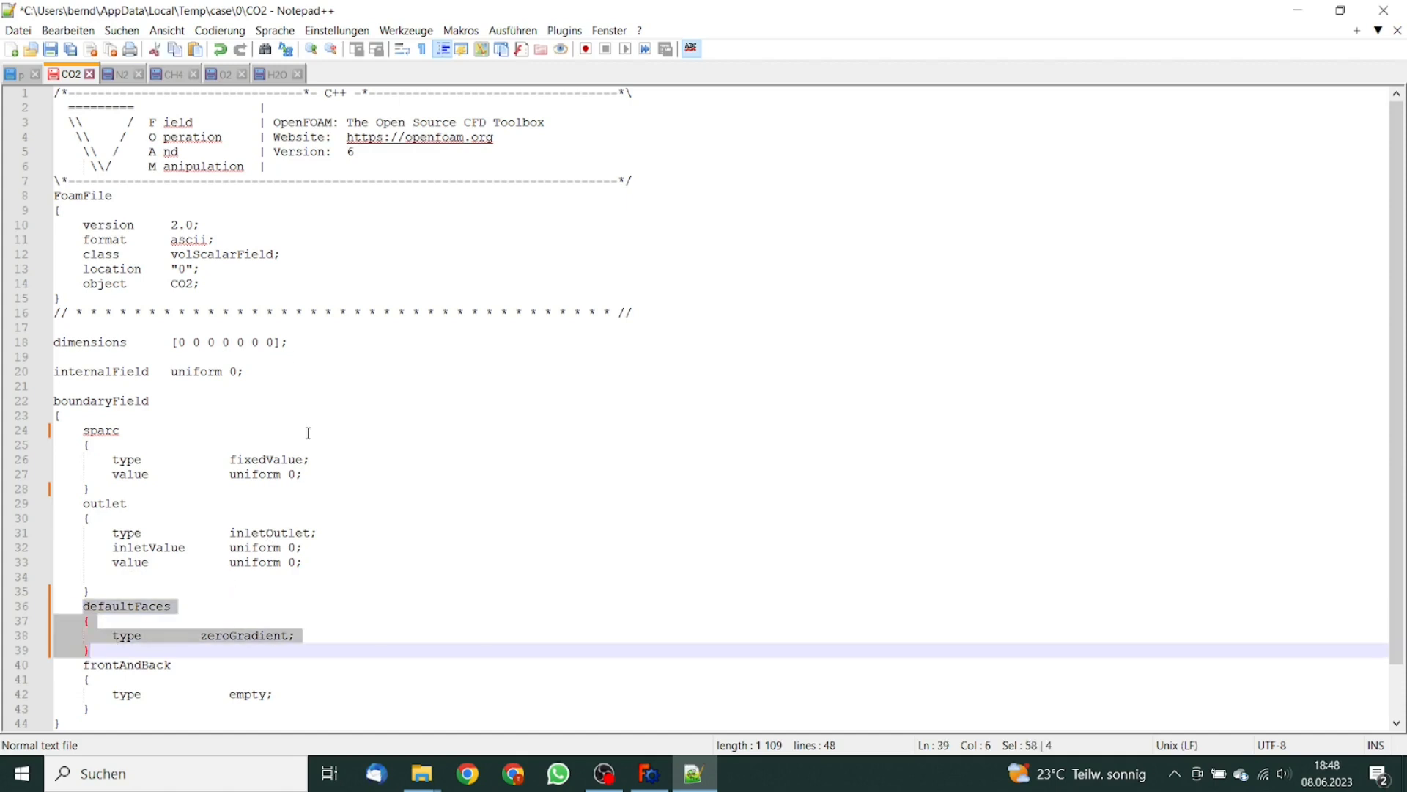
click(120, 75)
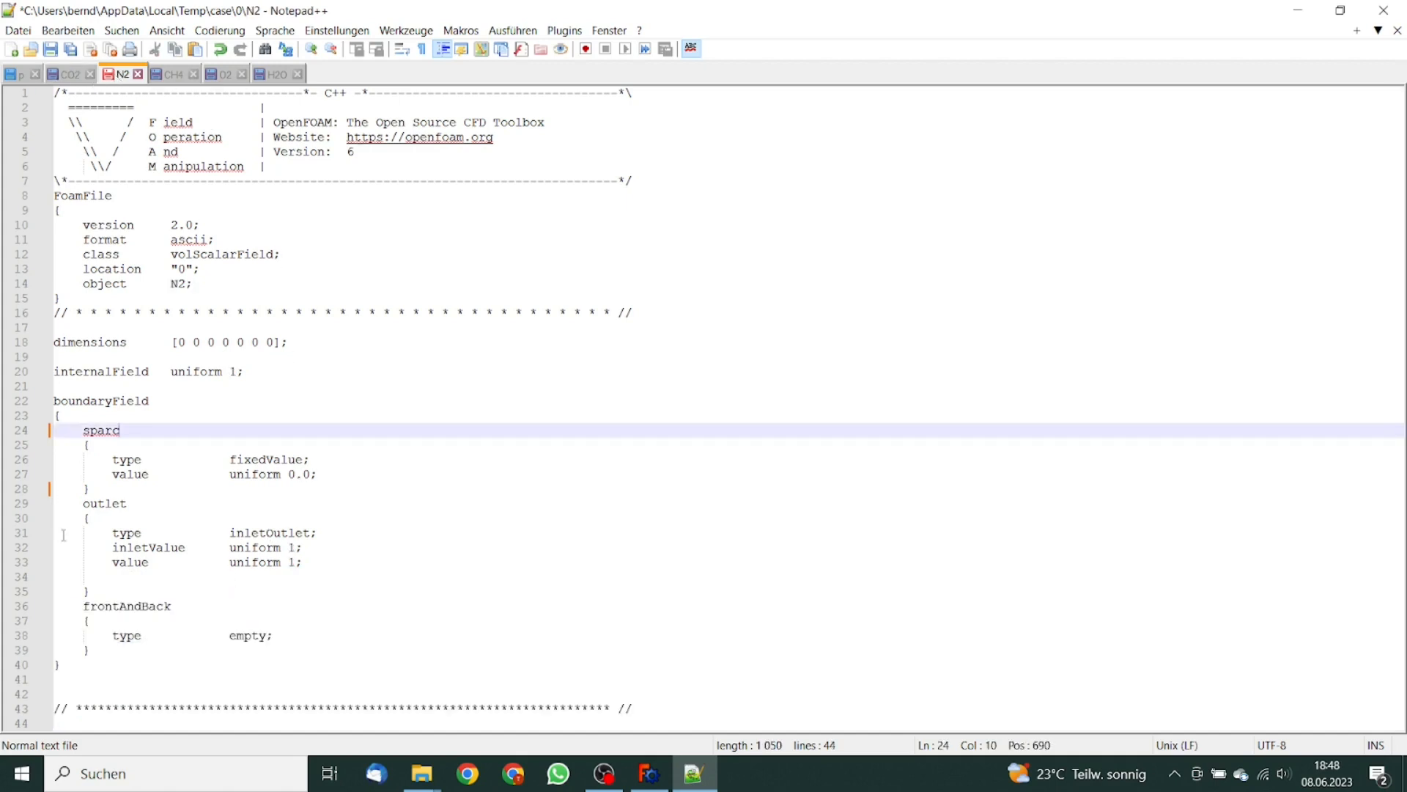
click(111, 589)
key(Return)
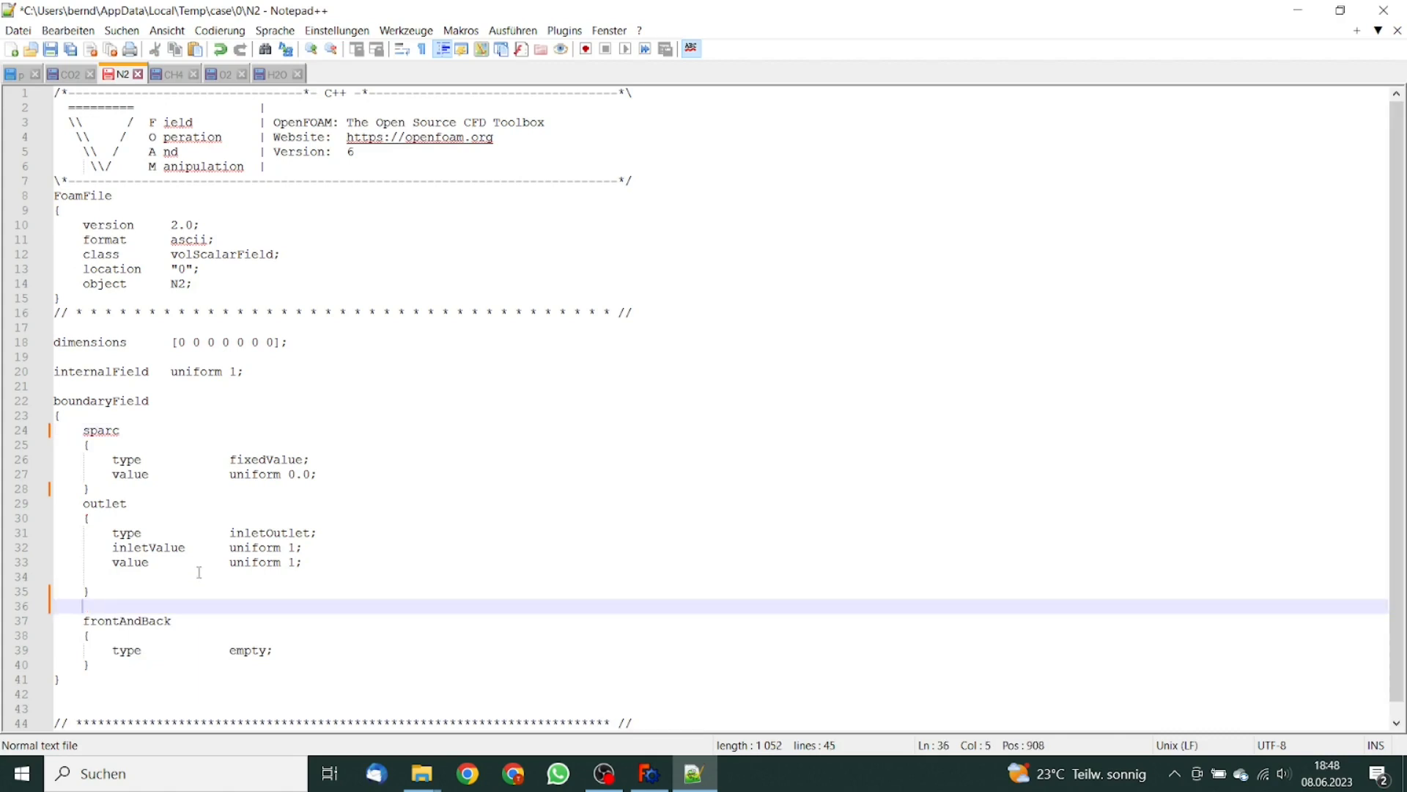
key(ctrl+v)
click(175, 75)
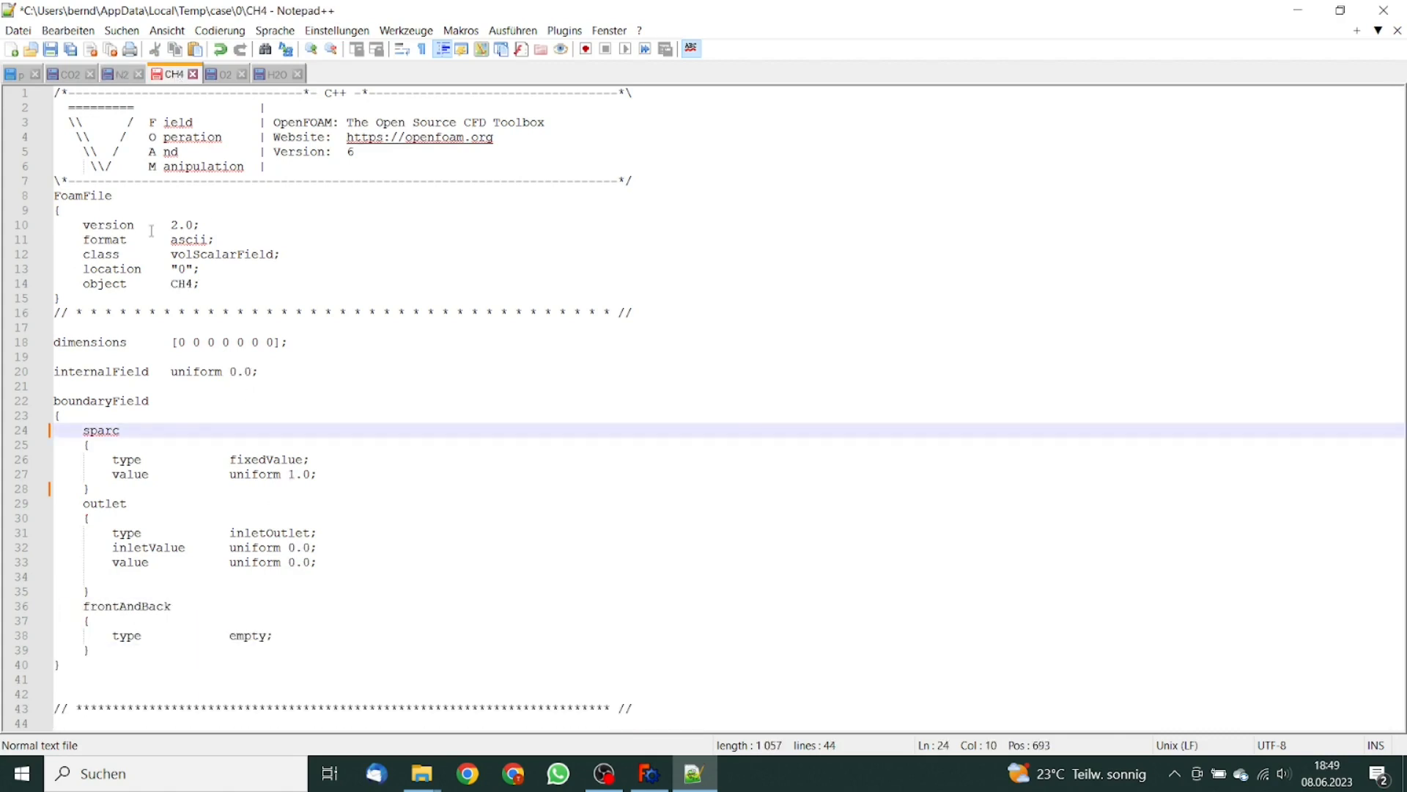
click(103, 588)
key(Return)
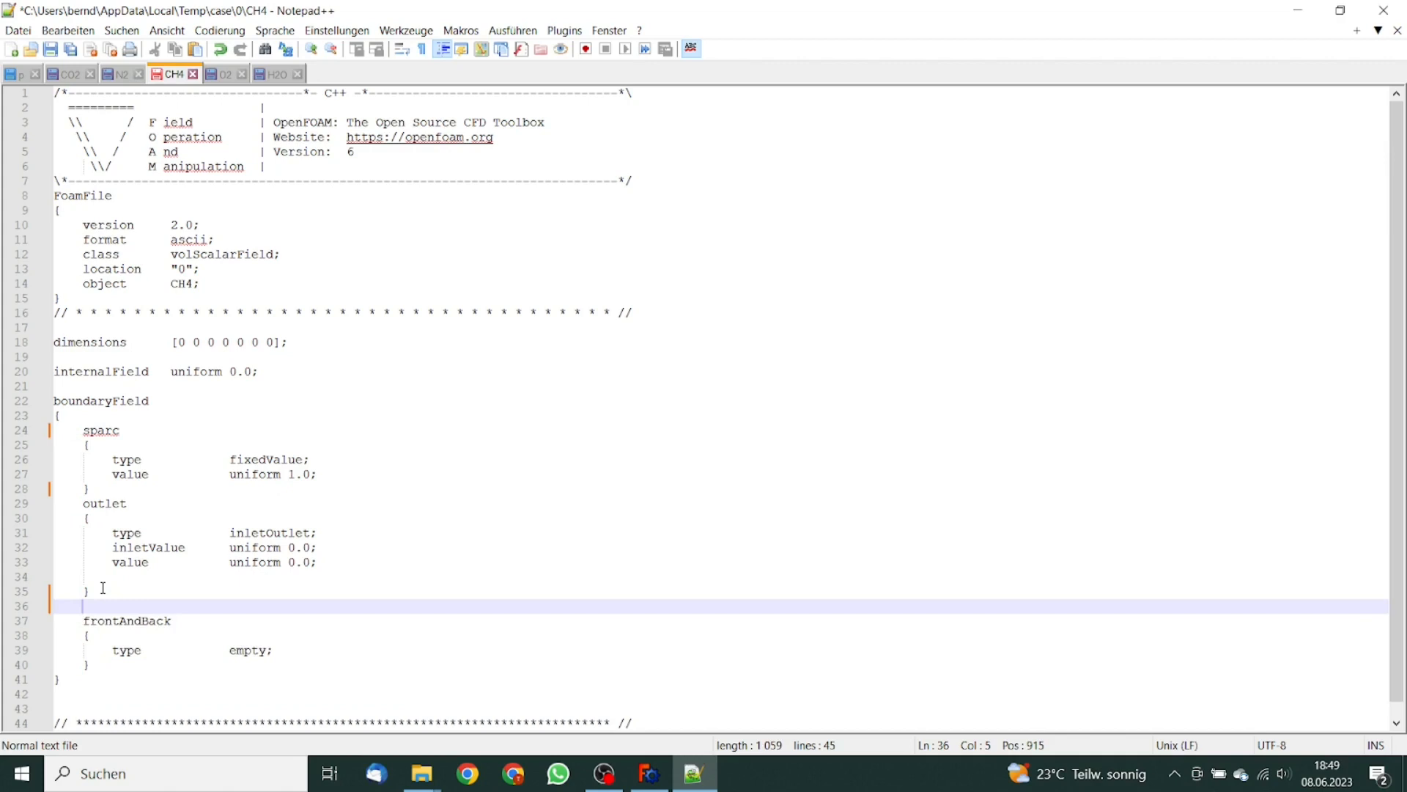
key(ctrl+v)
Insert the copied defaultFaces block below the outlet block in the O2 and H2O files.
click(224, 75)
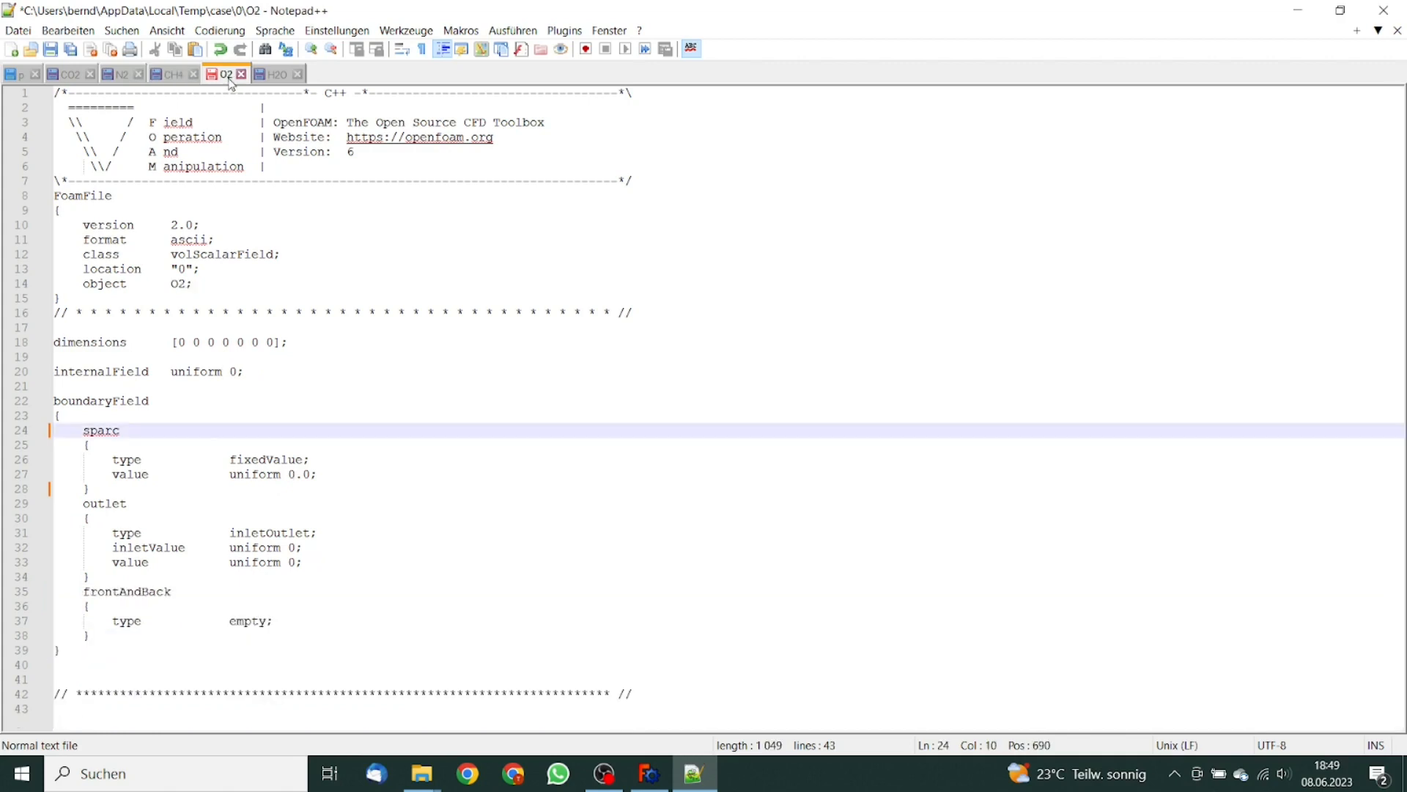
click(99, 578)
key(Return)
key(ctrl+v)
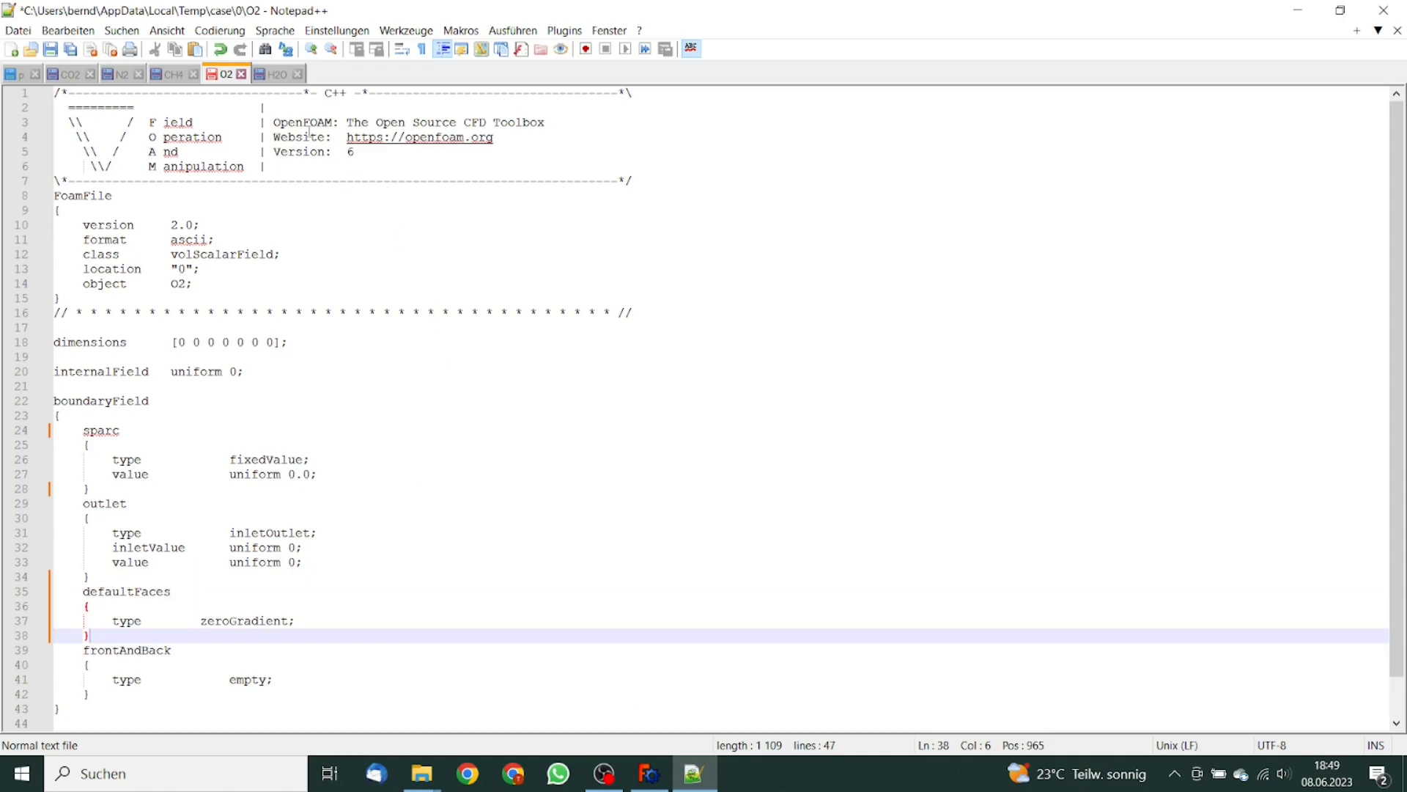
click(279, 74)
click(114, 590)
key(Return)
key(ctrl+v)
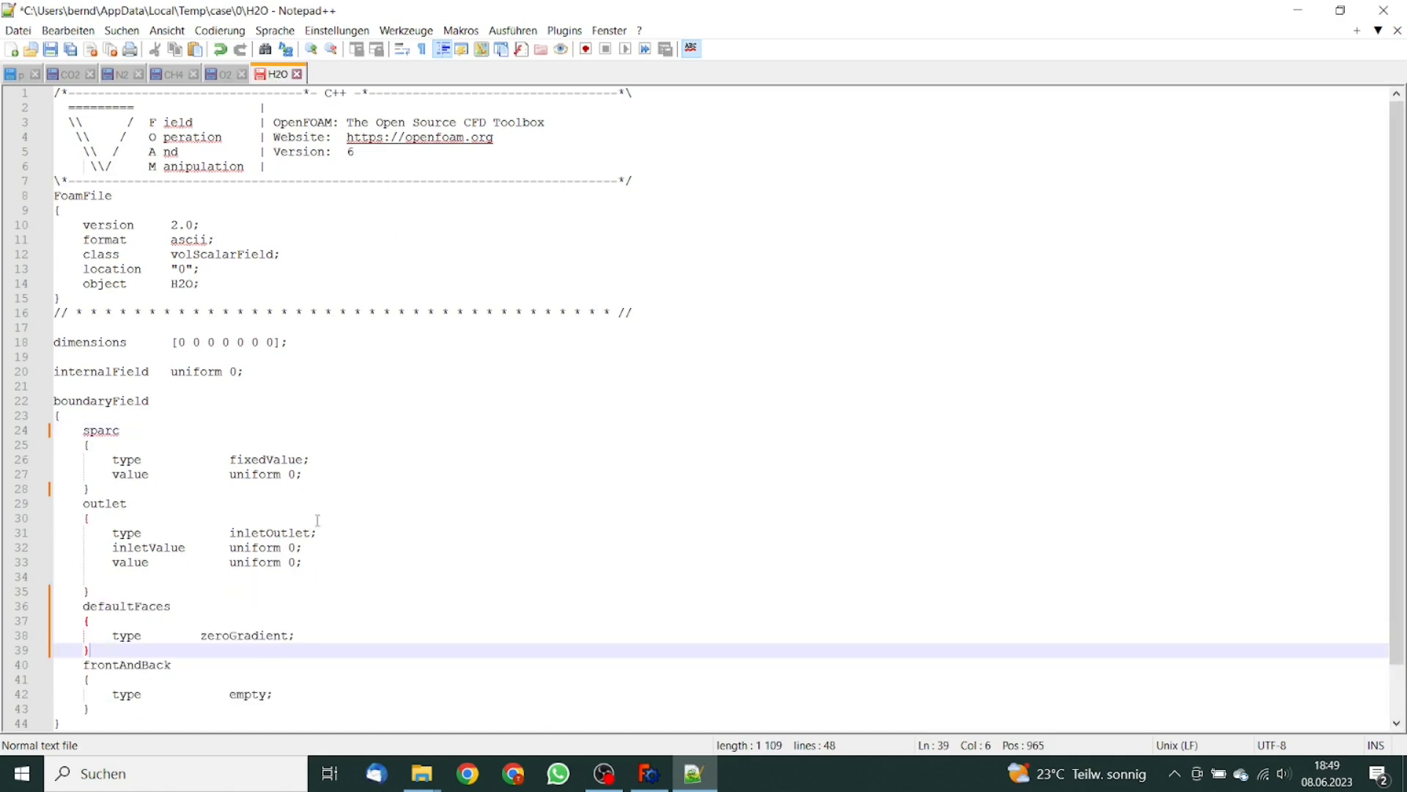
Replace the fixedValue type and value lines of sparc in the H2O file with the zeroGradient line from defaultFaces.
drag(58, 635, 297, 635)
key(ctrl+c)
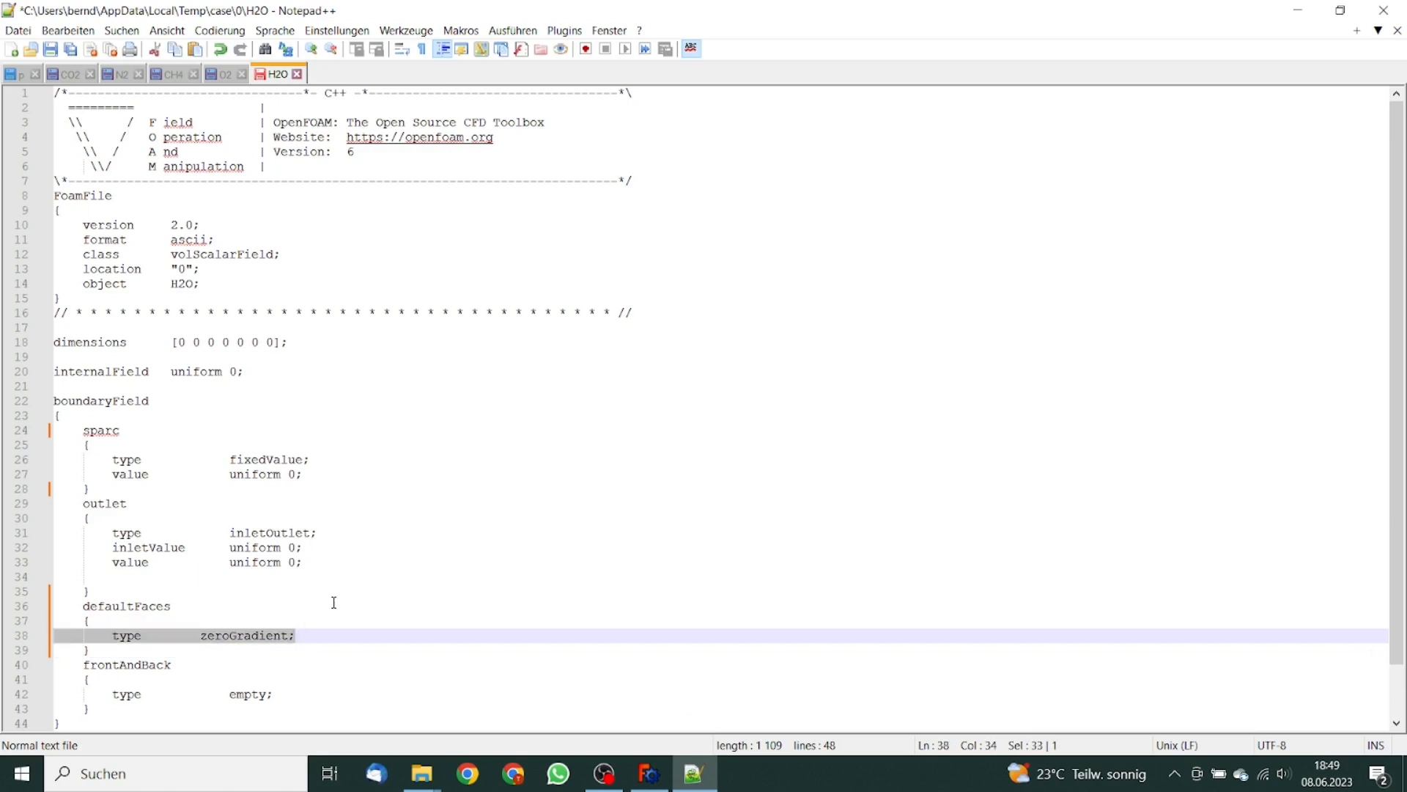
drag(62, 459, 332, 471)
key(ctrl+v)
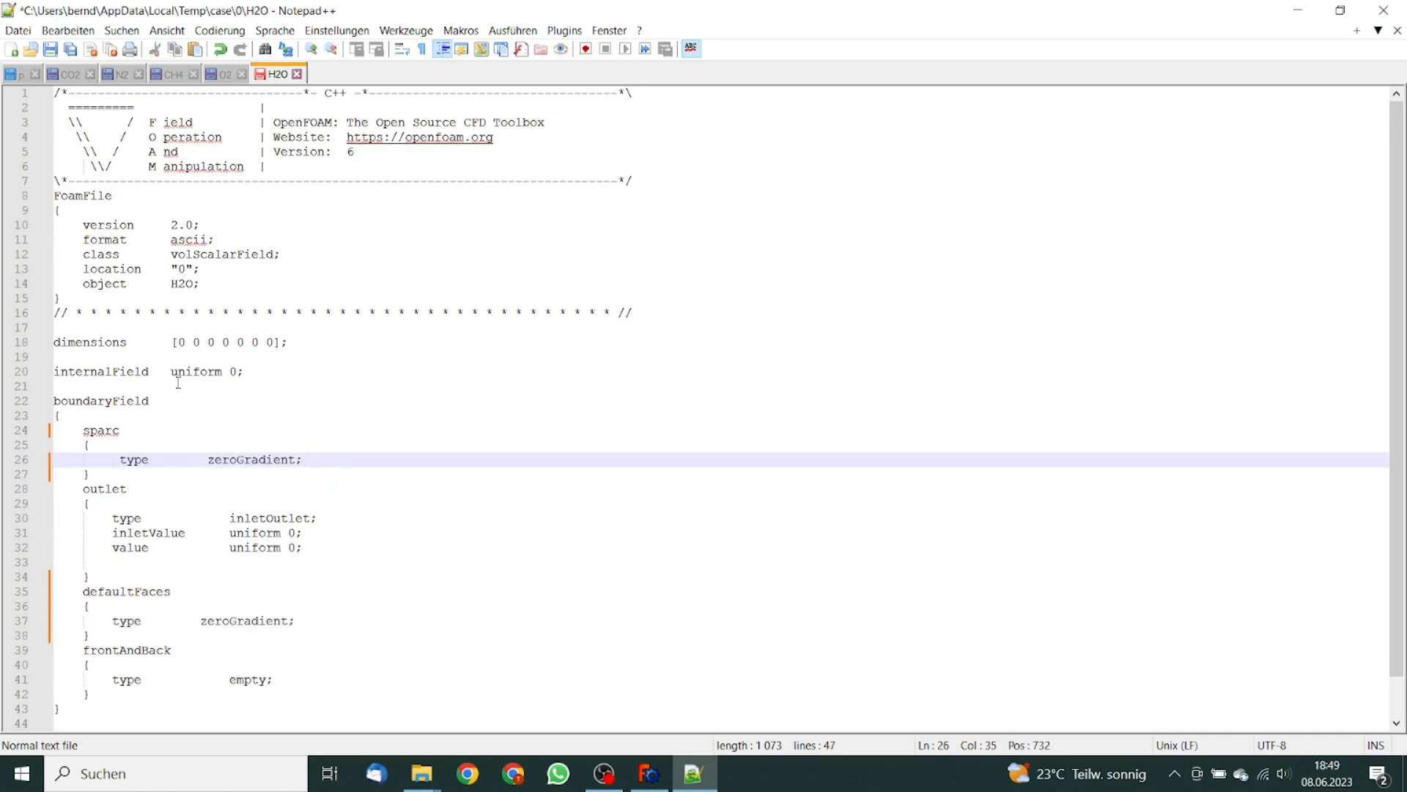
Replace the fixedValue type and value lines of sparc with type zeroGradient in the O2 and CH4 files.
click(224, 74)
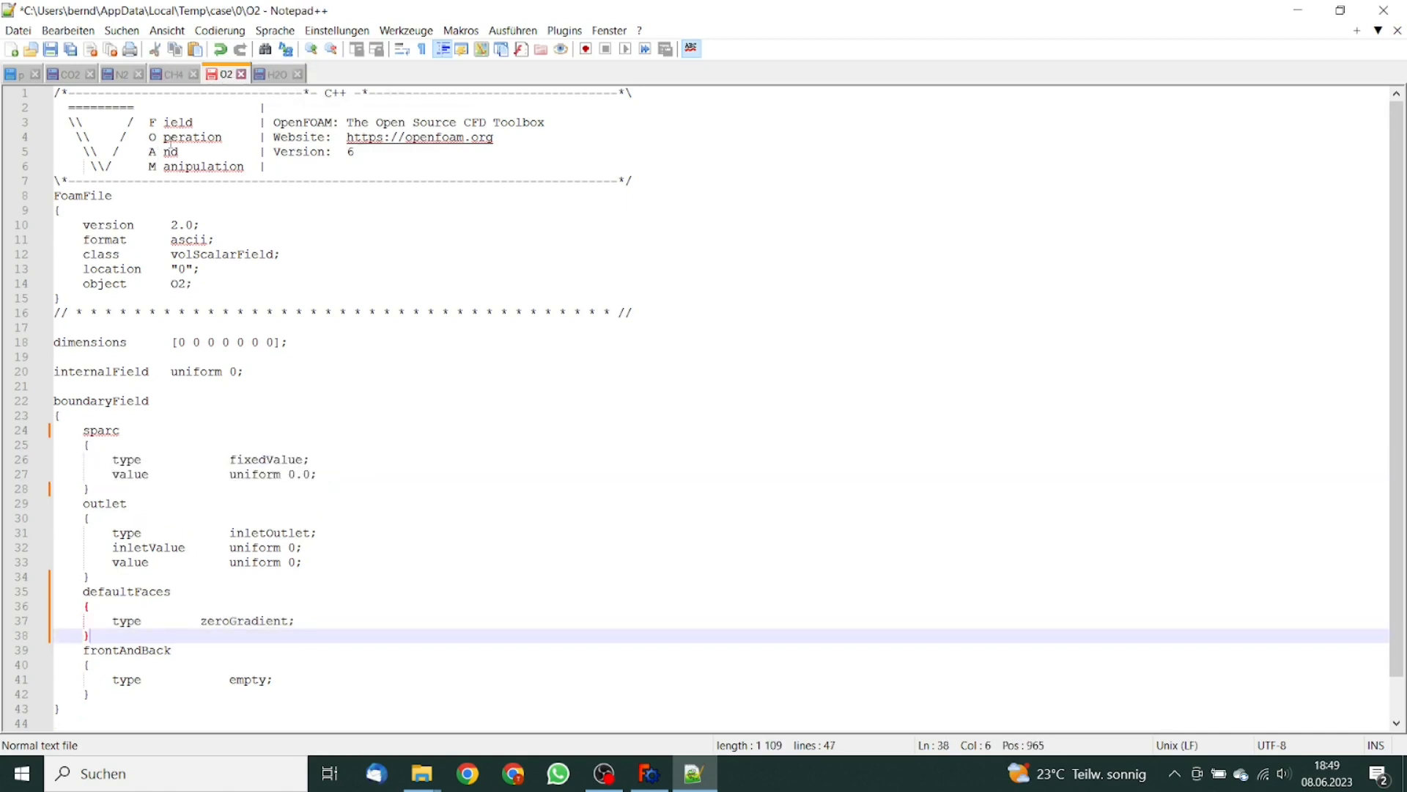
drag(56, 459, 351, 470)
key(ctrl+v)
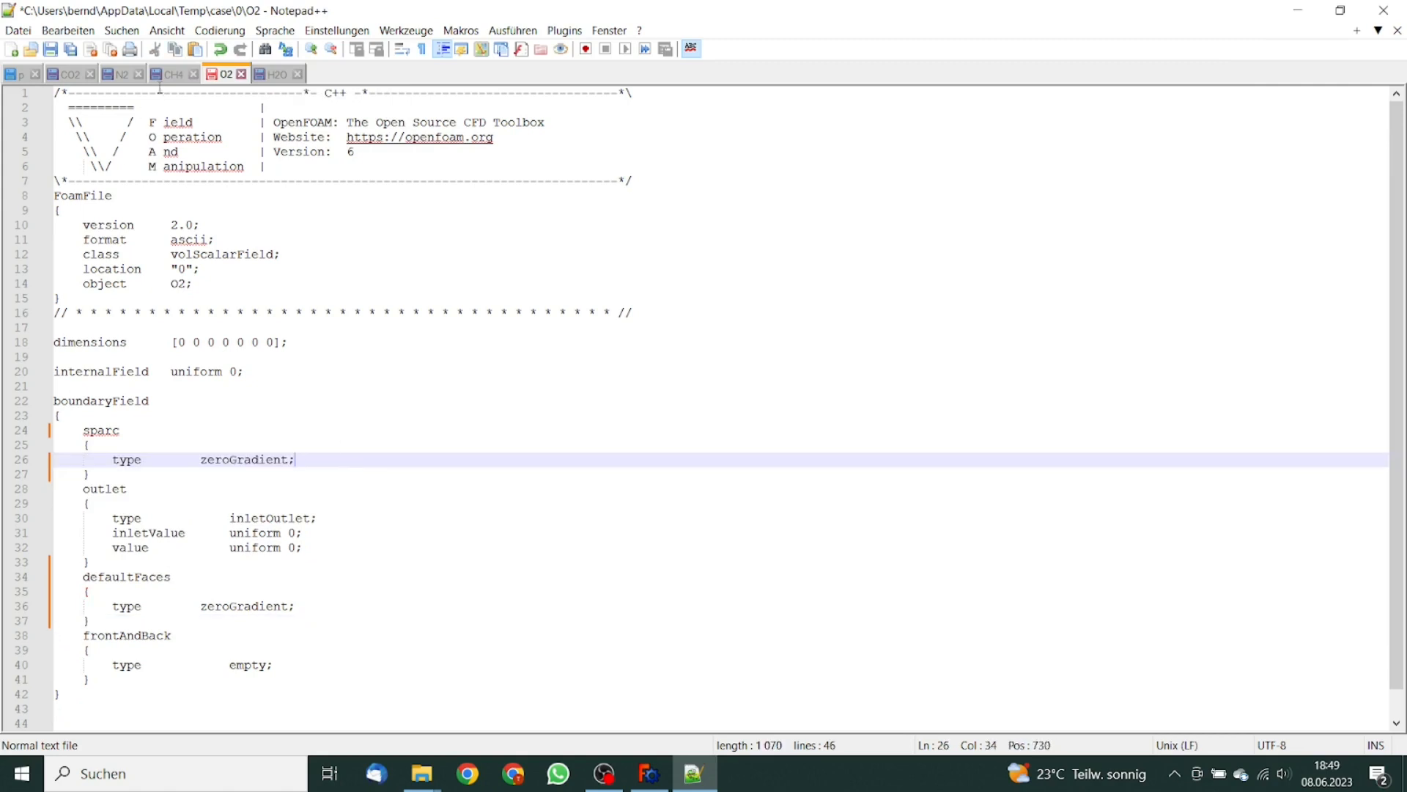
click(174, 74)
drag(55, 460, 346, 474)
key(ctrl+v)
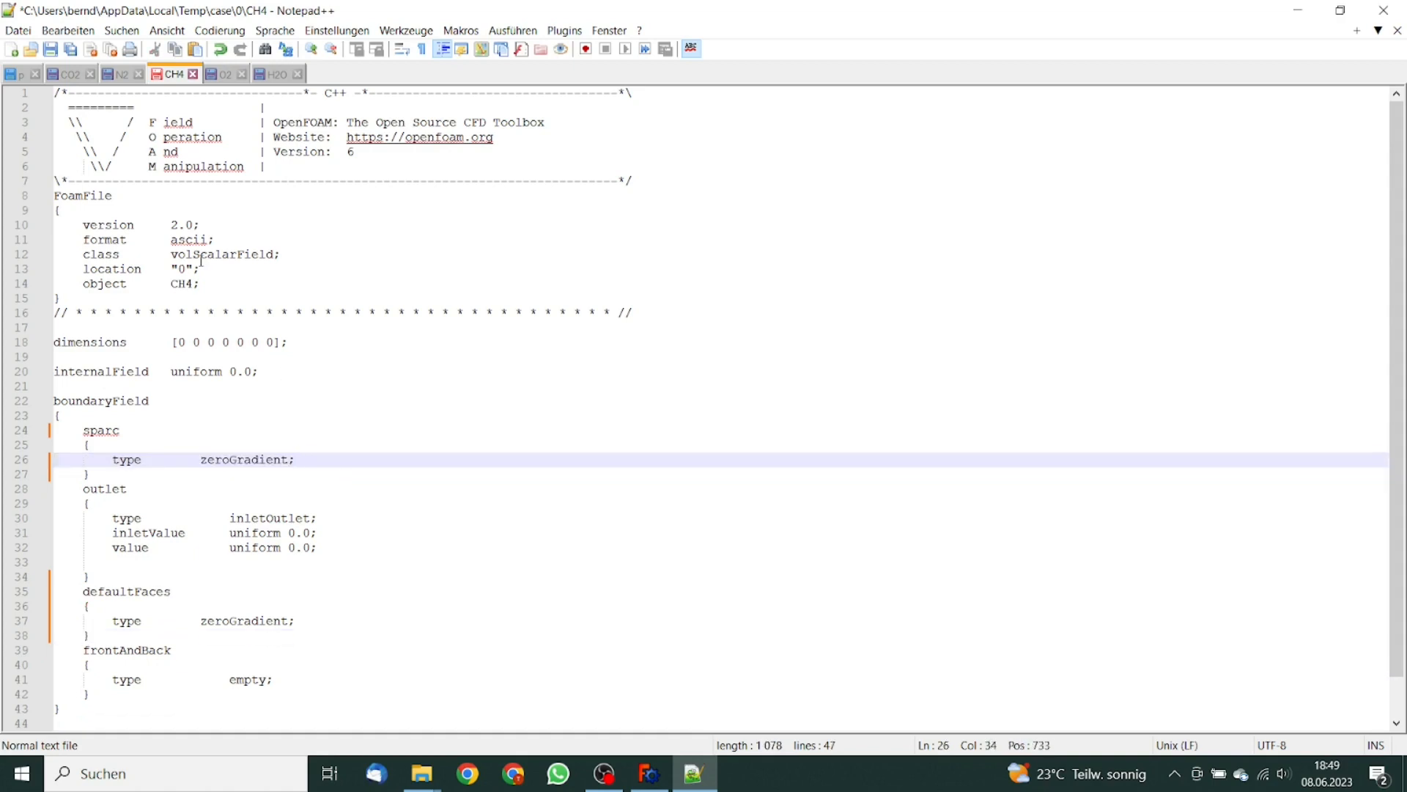
Replace the fixedValue type and value lines of sparc with type zeroGradient in the N2 and CO2 files.
click(124, 74)
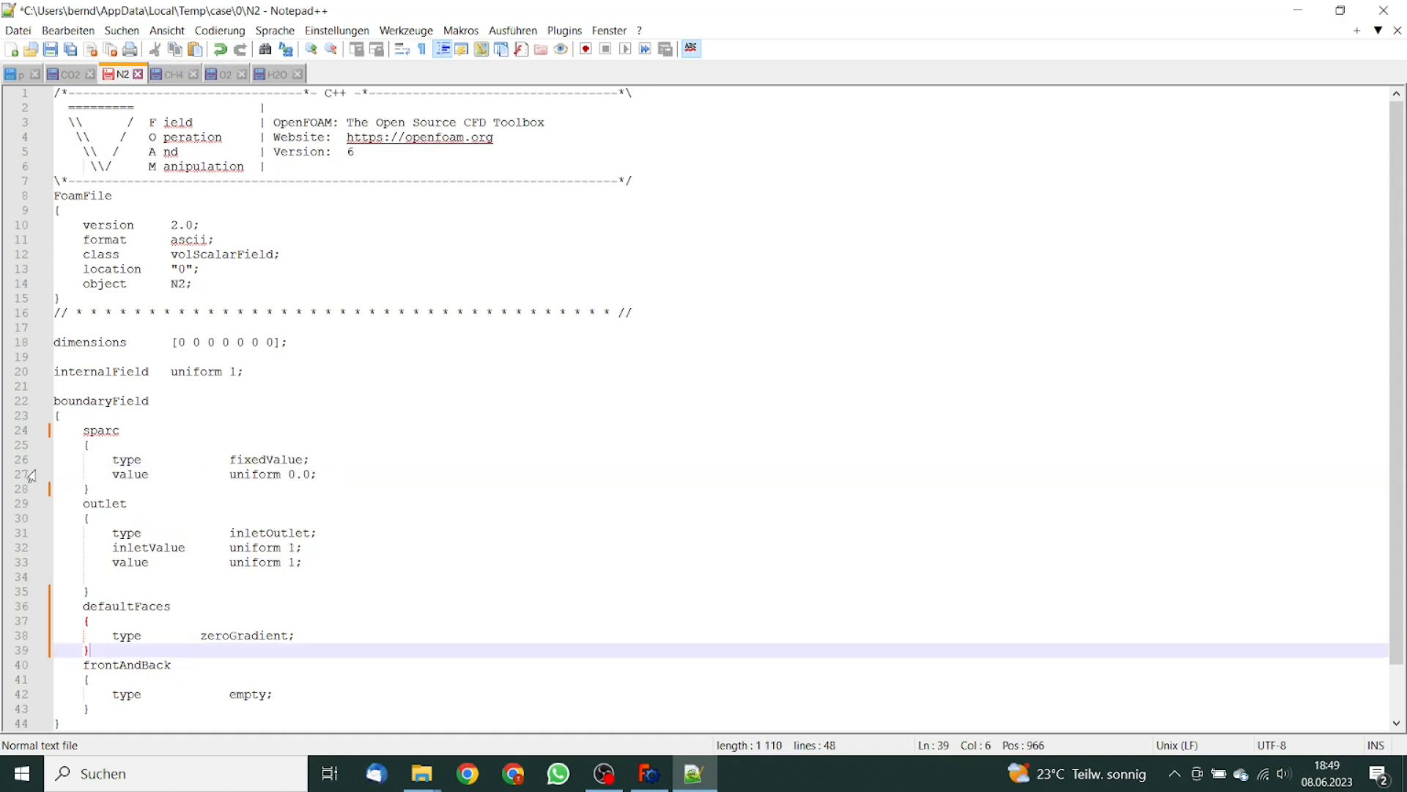
drag(56, 460, 339, 473)
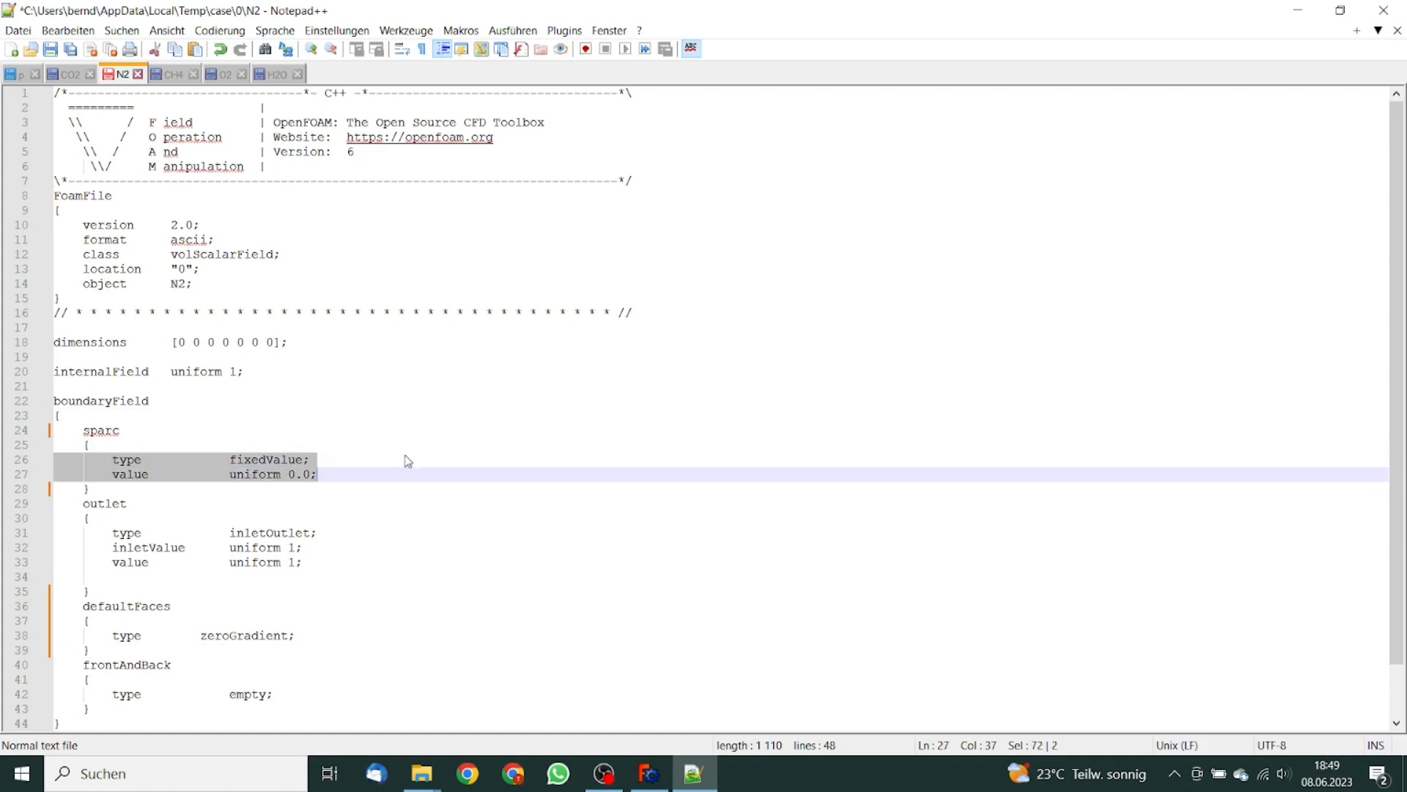
key(ctrl+v)
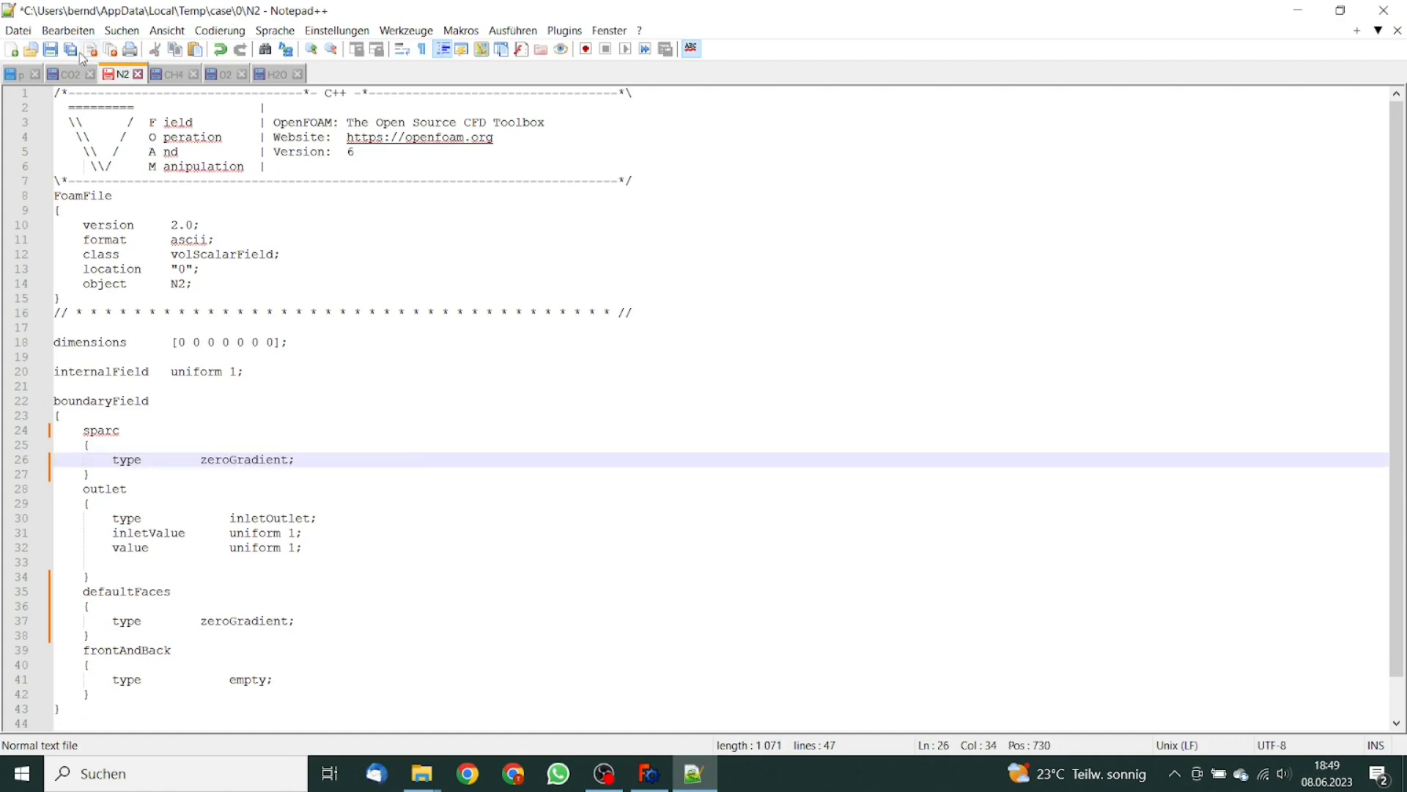
click(69, 75)
drag(61, 460, 321, 469)
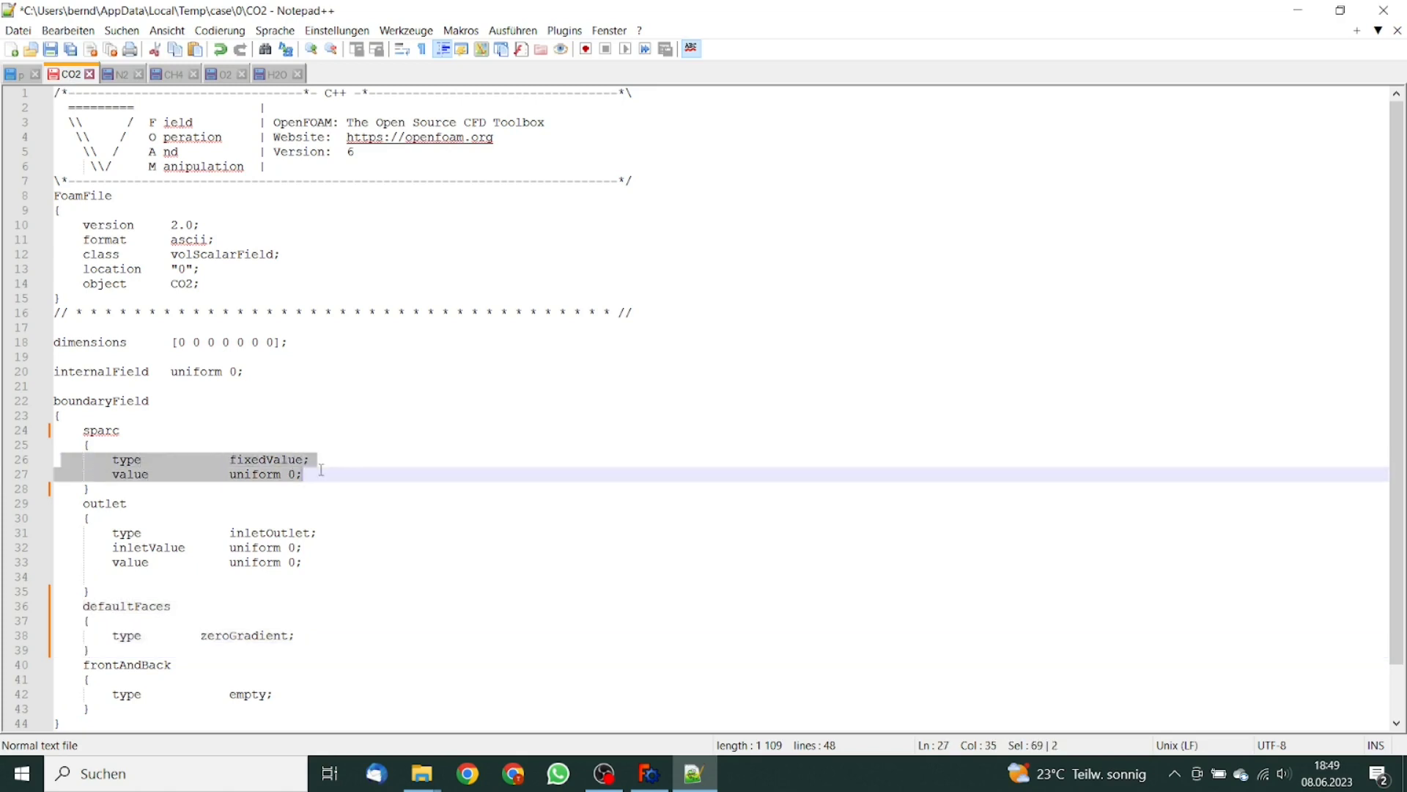
key(ctrl+v)
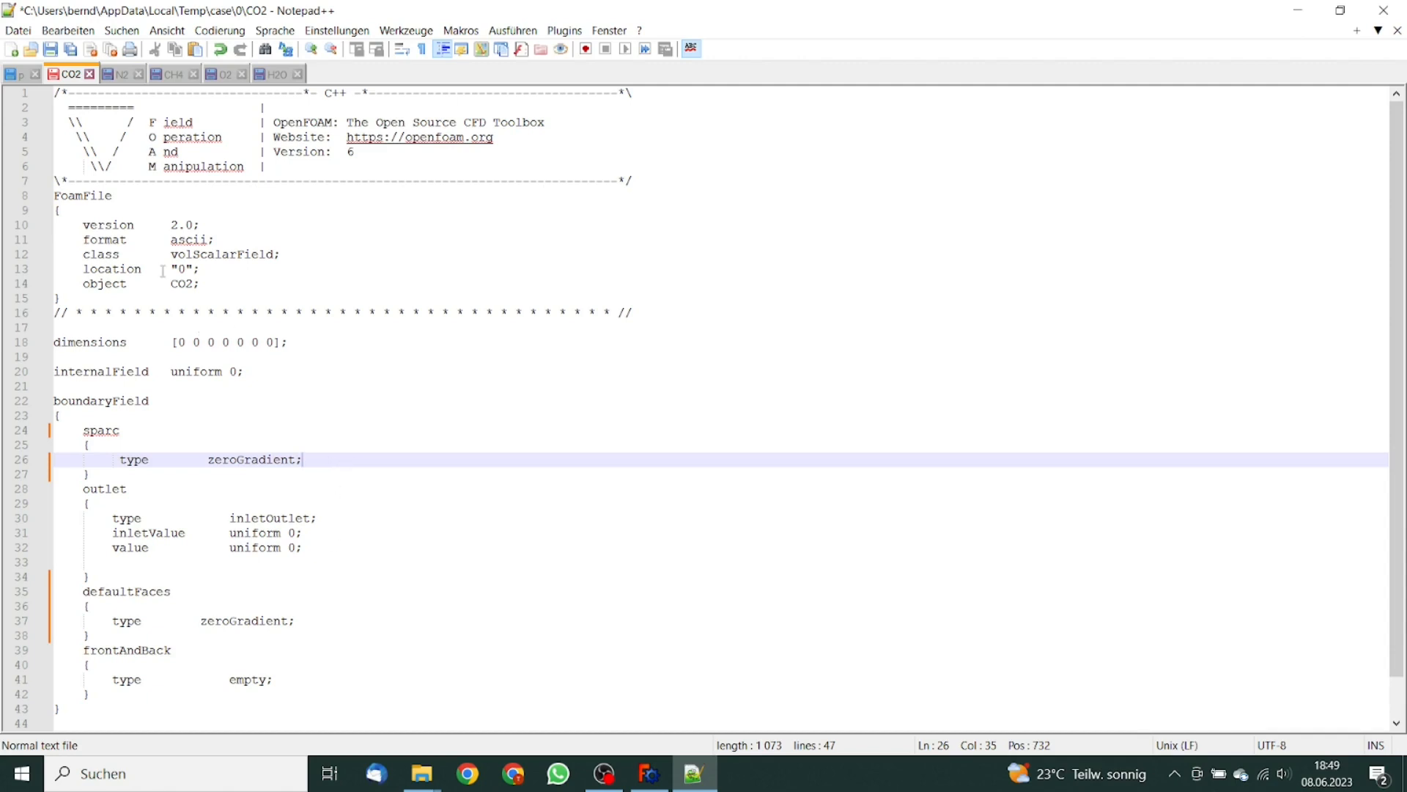
Set the internalField in the N2 file to uniform 0.691.
click(120, 74)
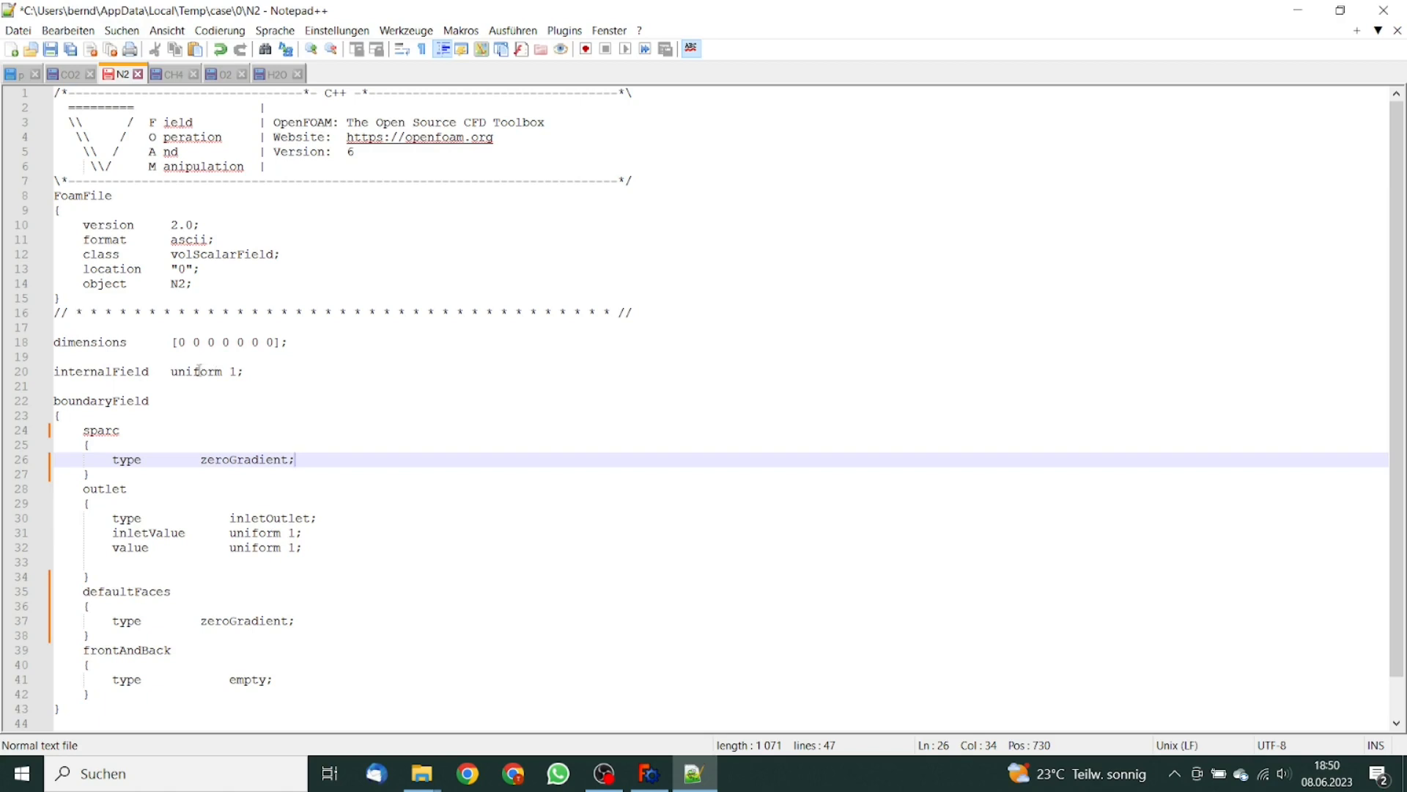
double_click(230, 369)
click(233, 371)
text(0.691)
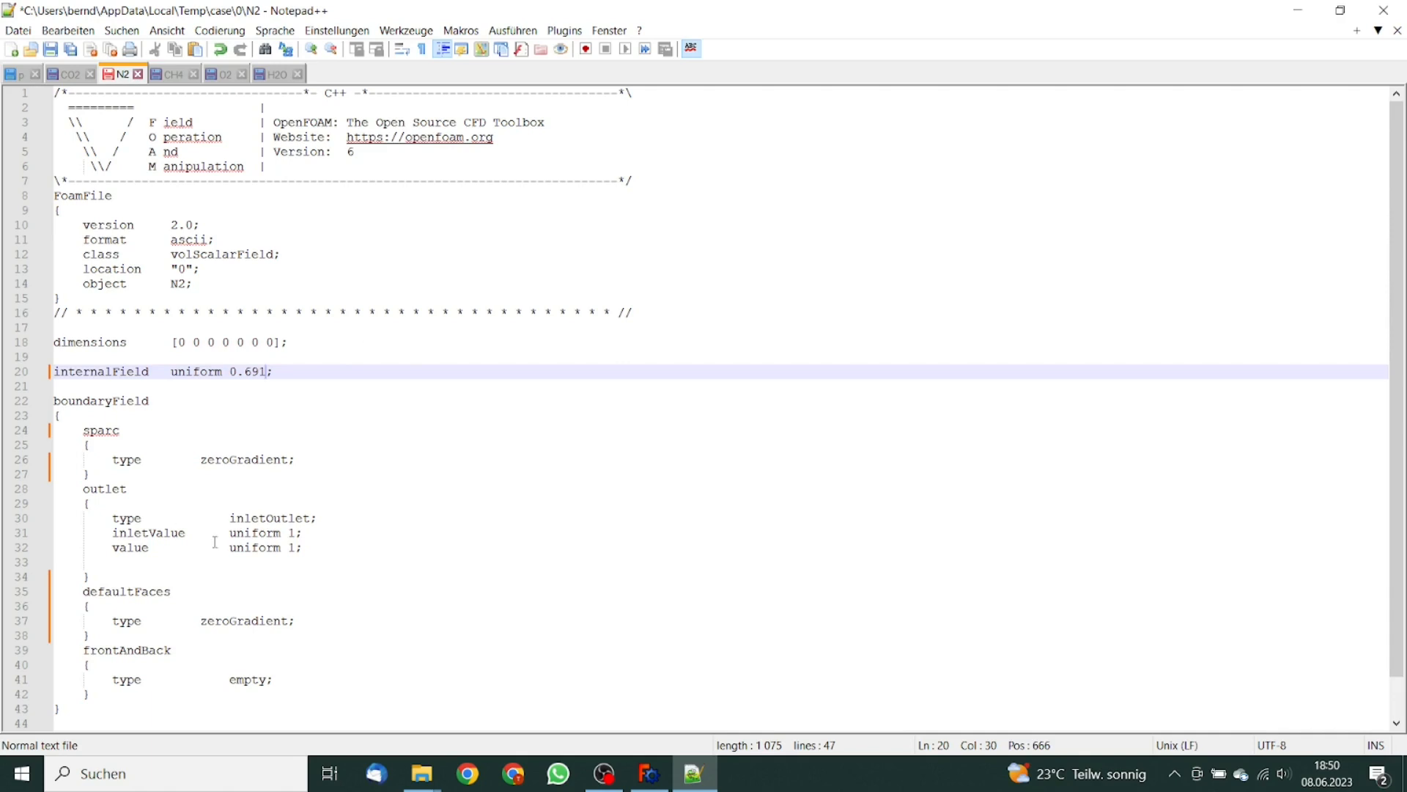
Set both inletValue and value of the outlet boundary in the N2 file to uniform 0.77.
double_click(293, 533)
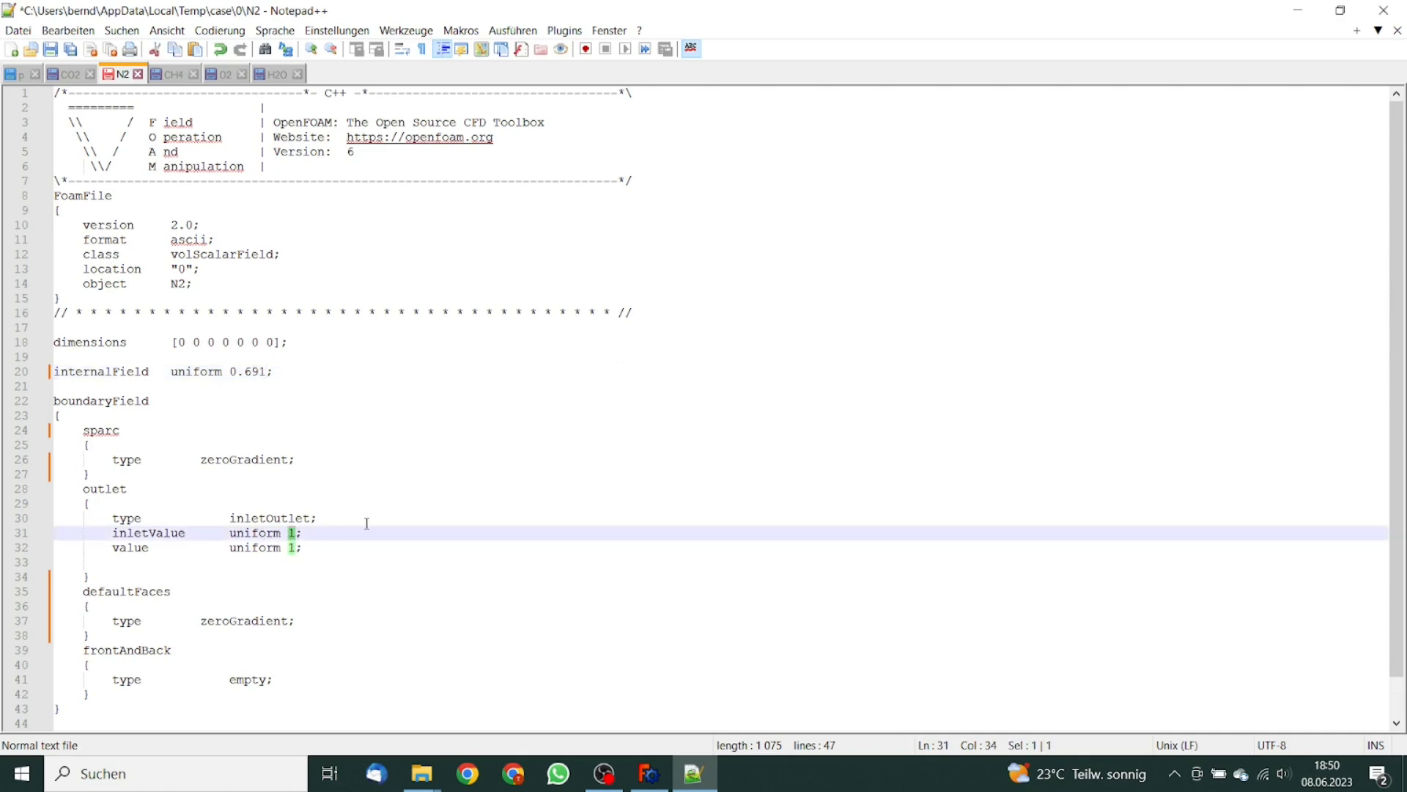
text(9)
text(.77)
double_click(292, 532)
text(0)
double_click(293, 547)
text(0.77)
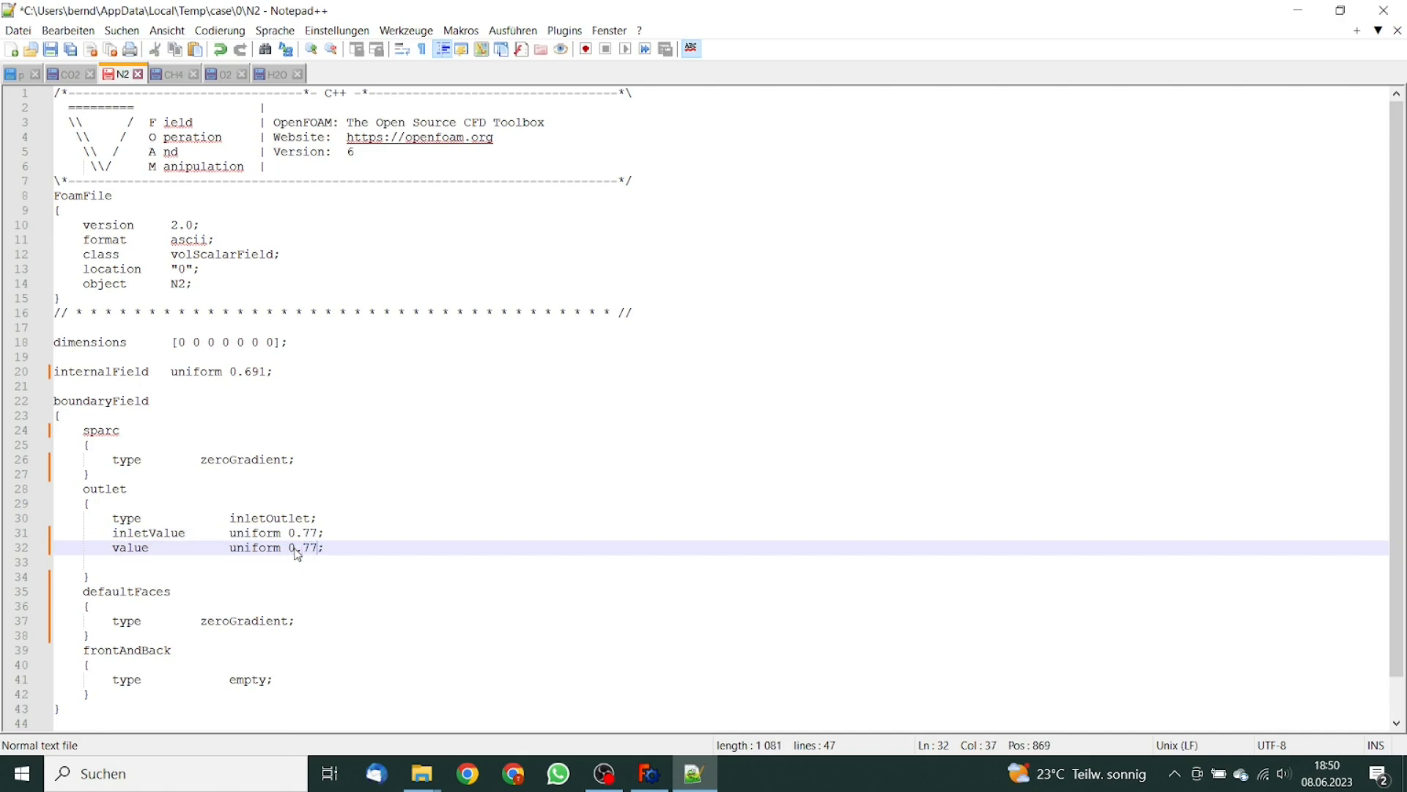
Set the internalField in the CH4 file to uniform 0.103.
click(174, 74)
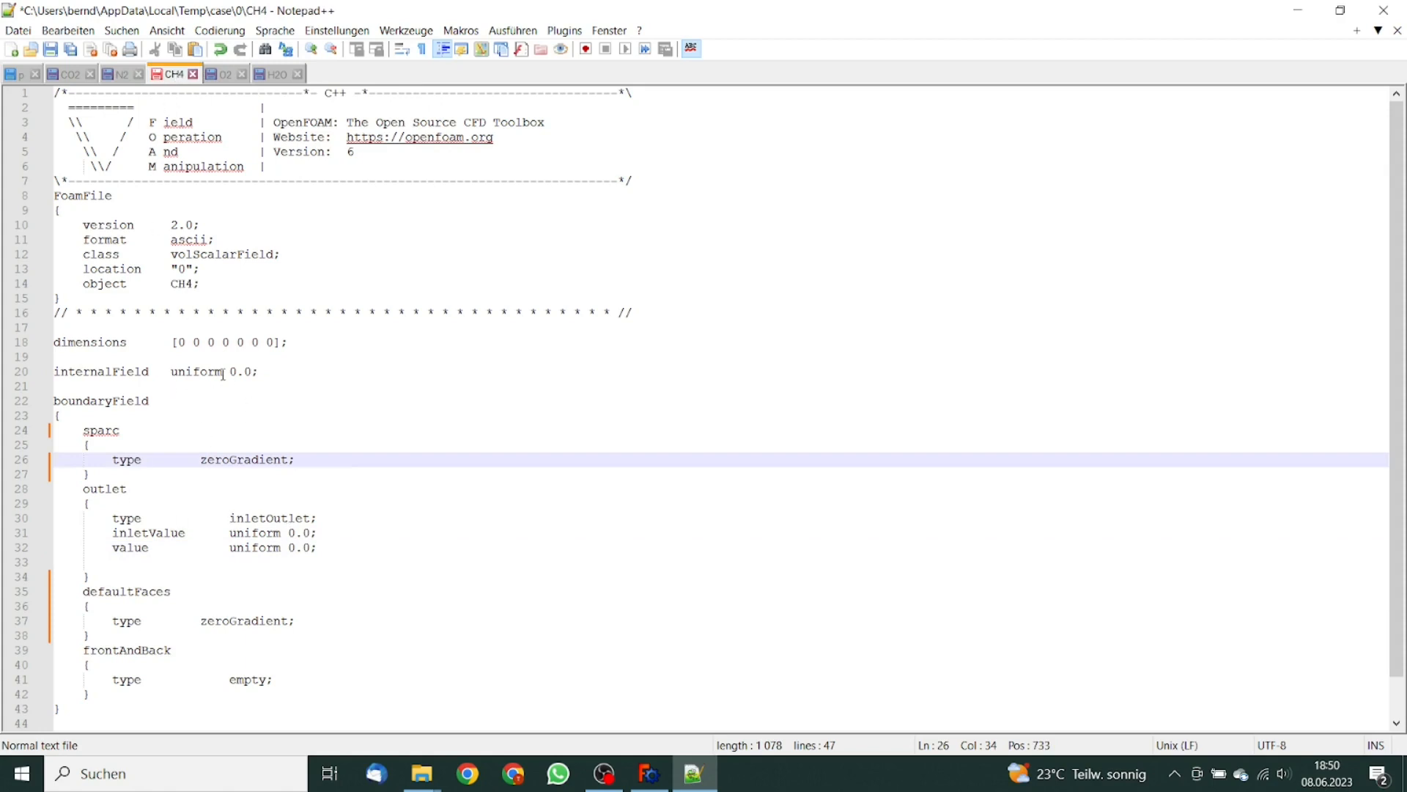
double_click(250, 373)
text(103)
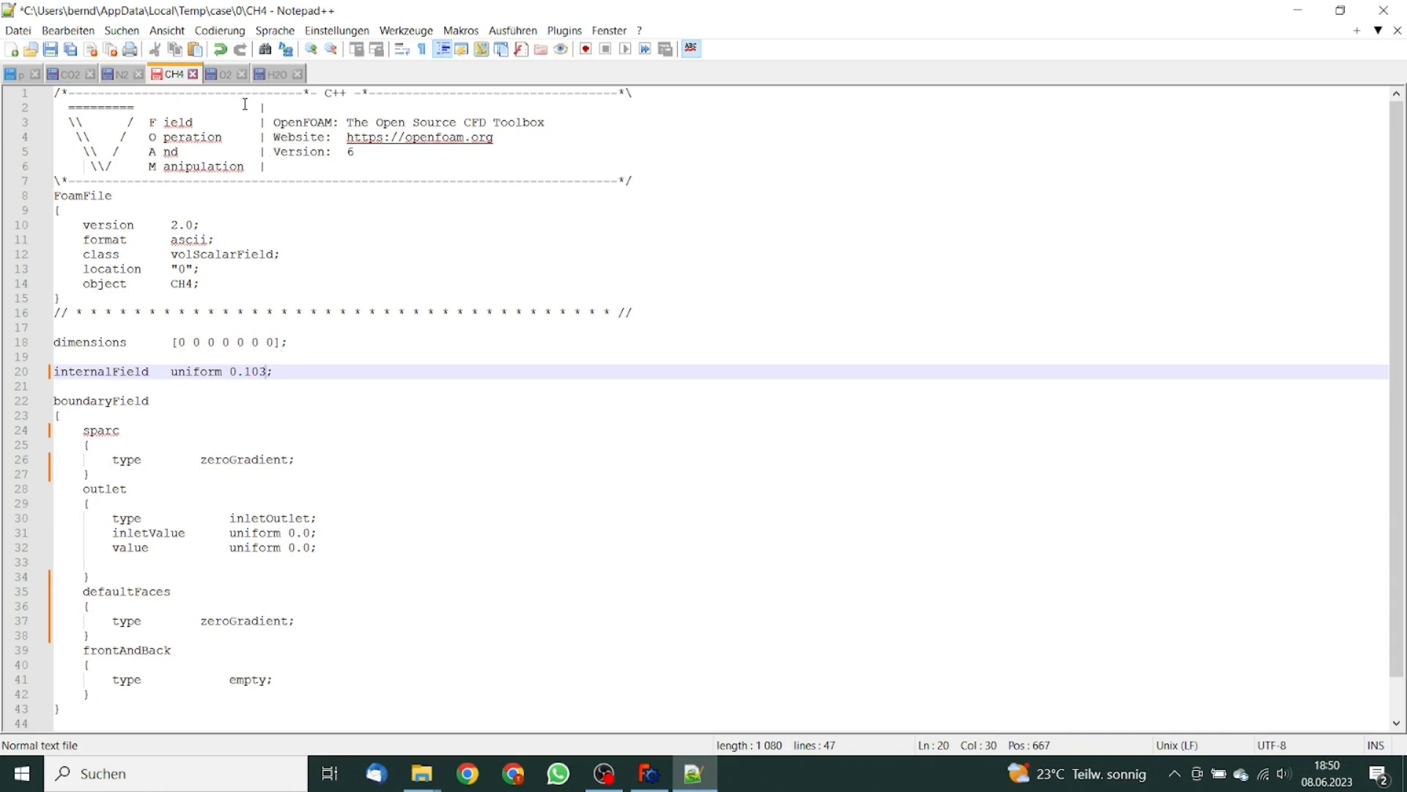
Set the internalField in the O2 file to uniform 0.206.
click(227, 75)
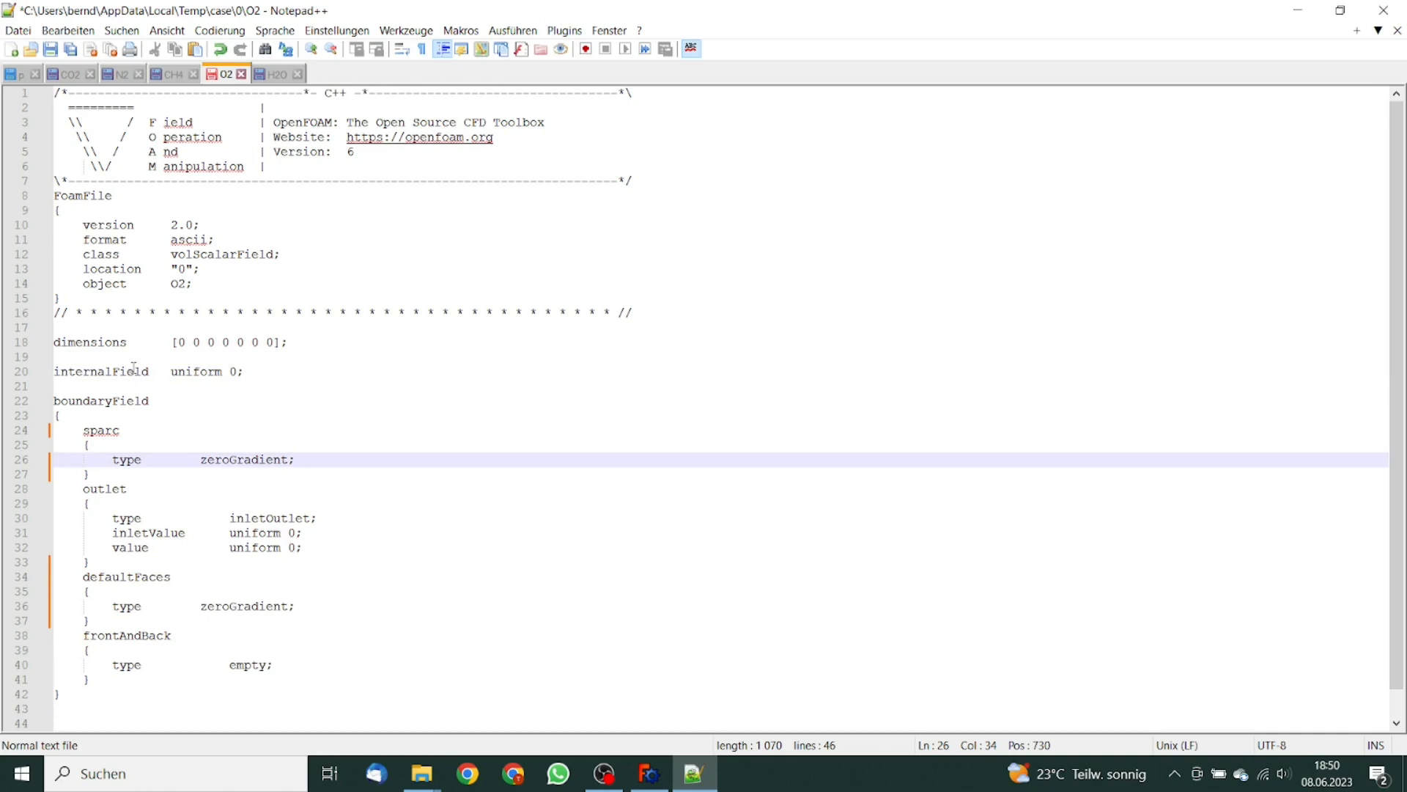
double_click(235, 372)
text(0.20)
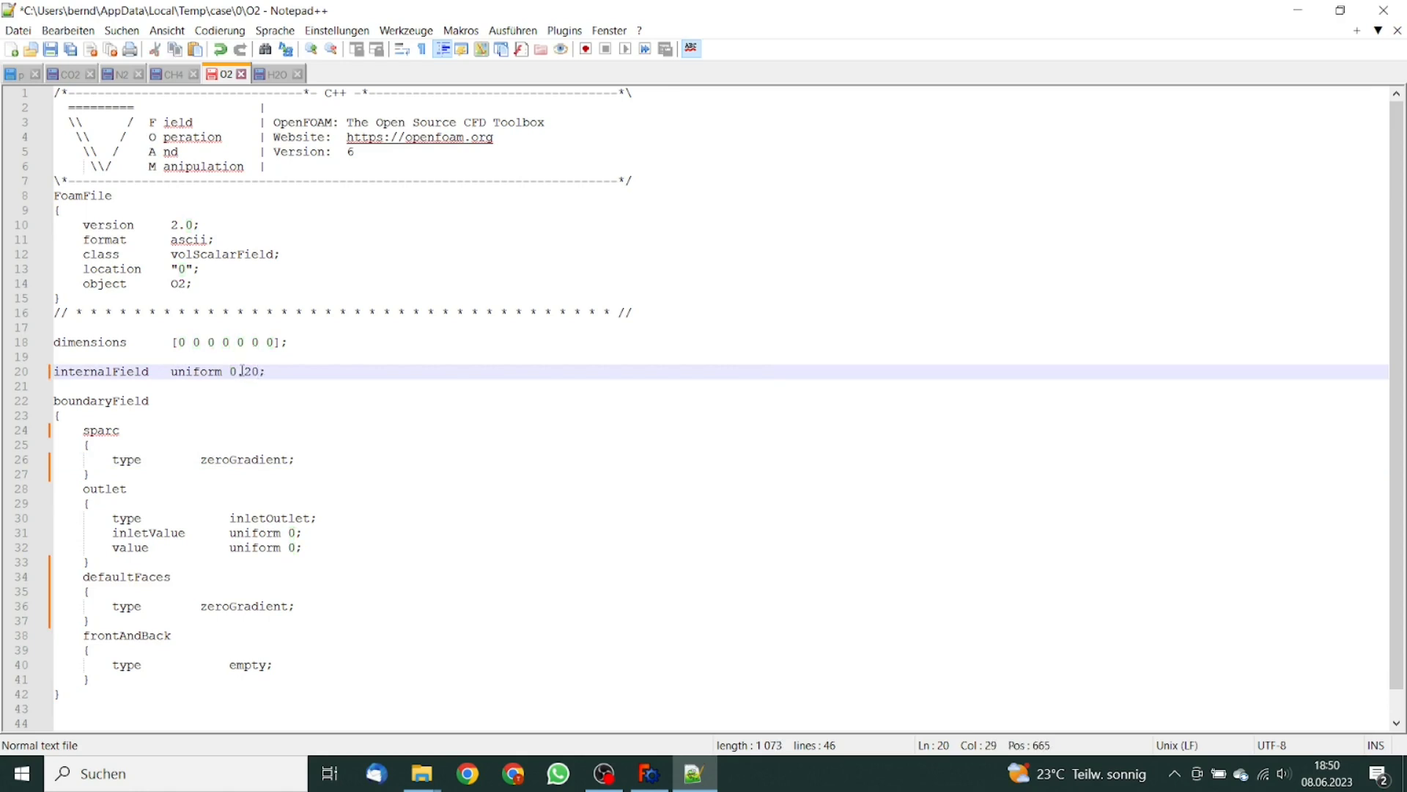
text(6)
Set both inletValue and value of the outlet boundary in the O2 file to uniform 0.23.
double_click(293, 533)
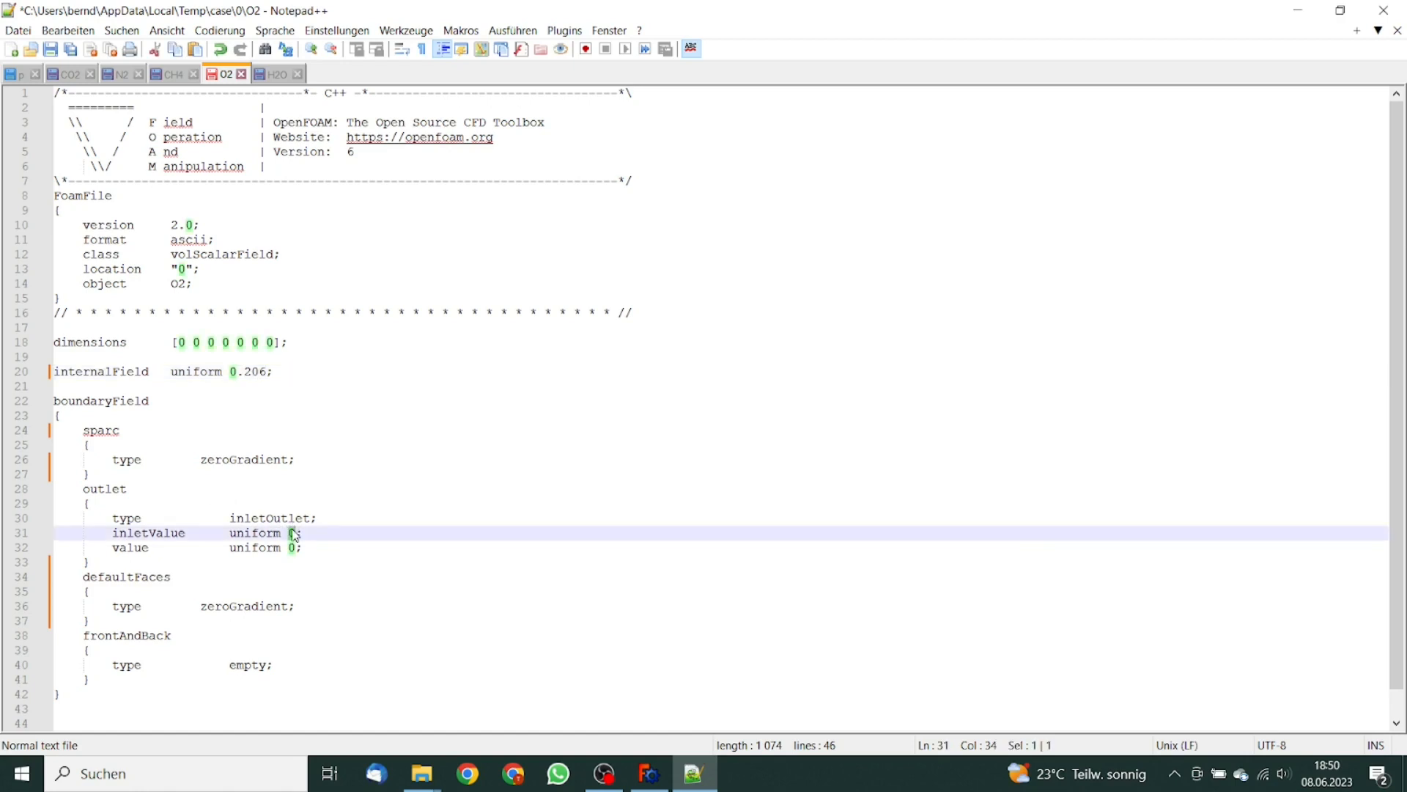
text(0.23)
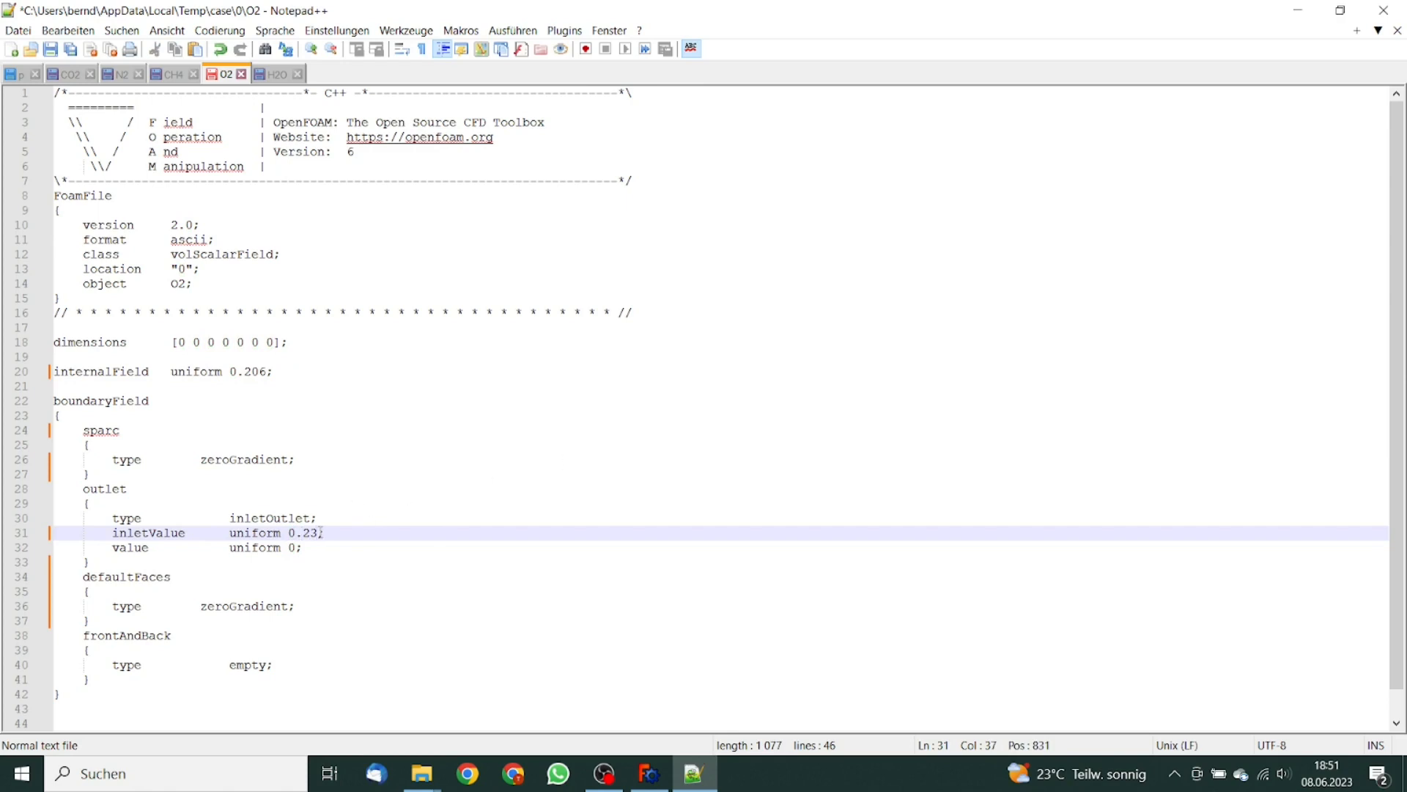
click(294, 549)
text(.)
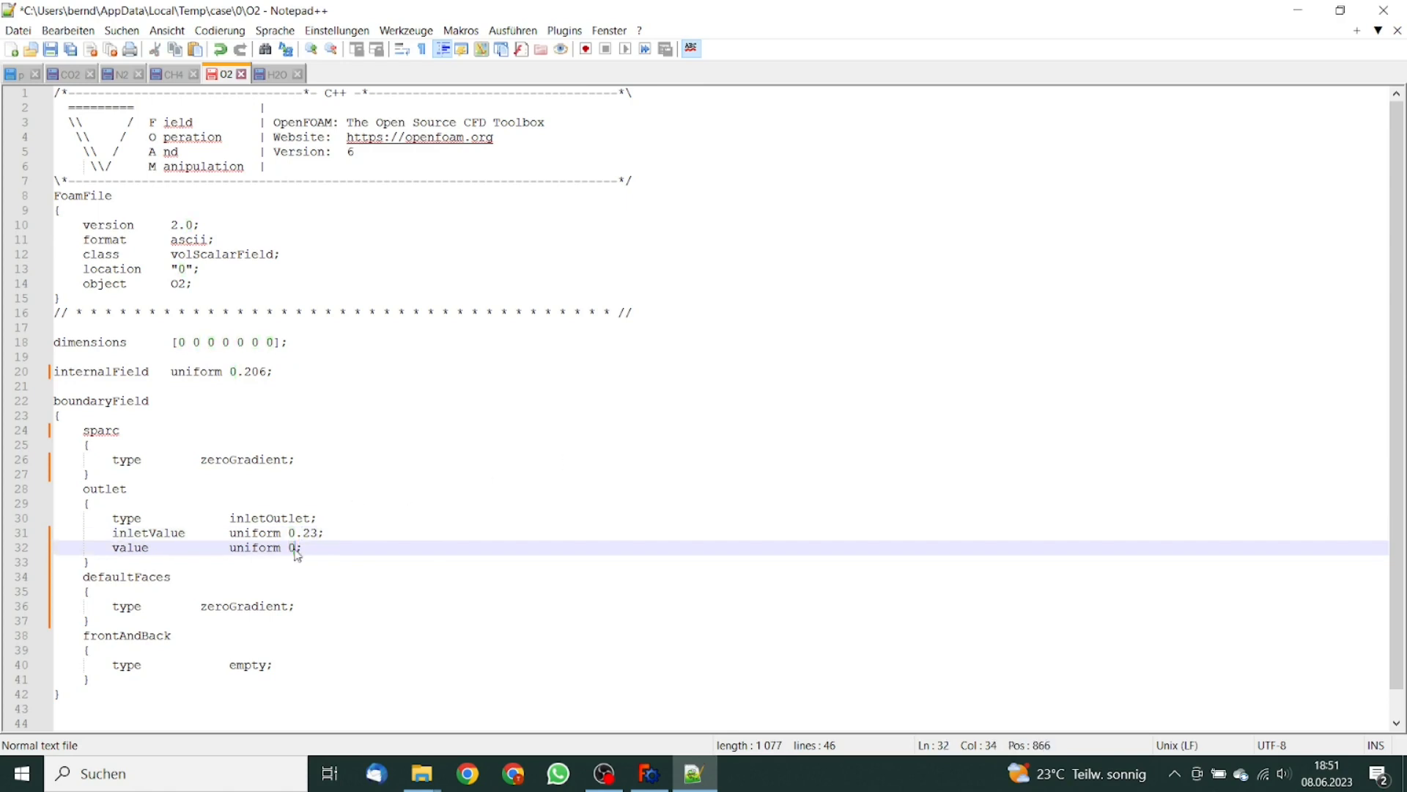
text(23)
Save and close the H2O file, and save all other modified species files.
click(277, 73)
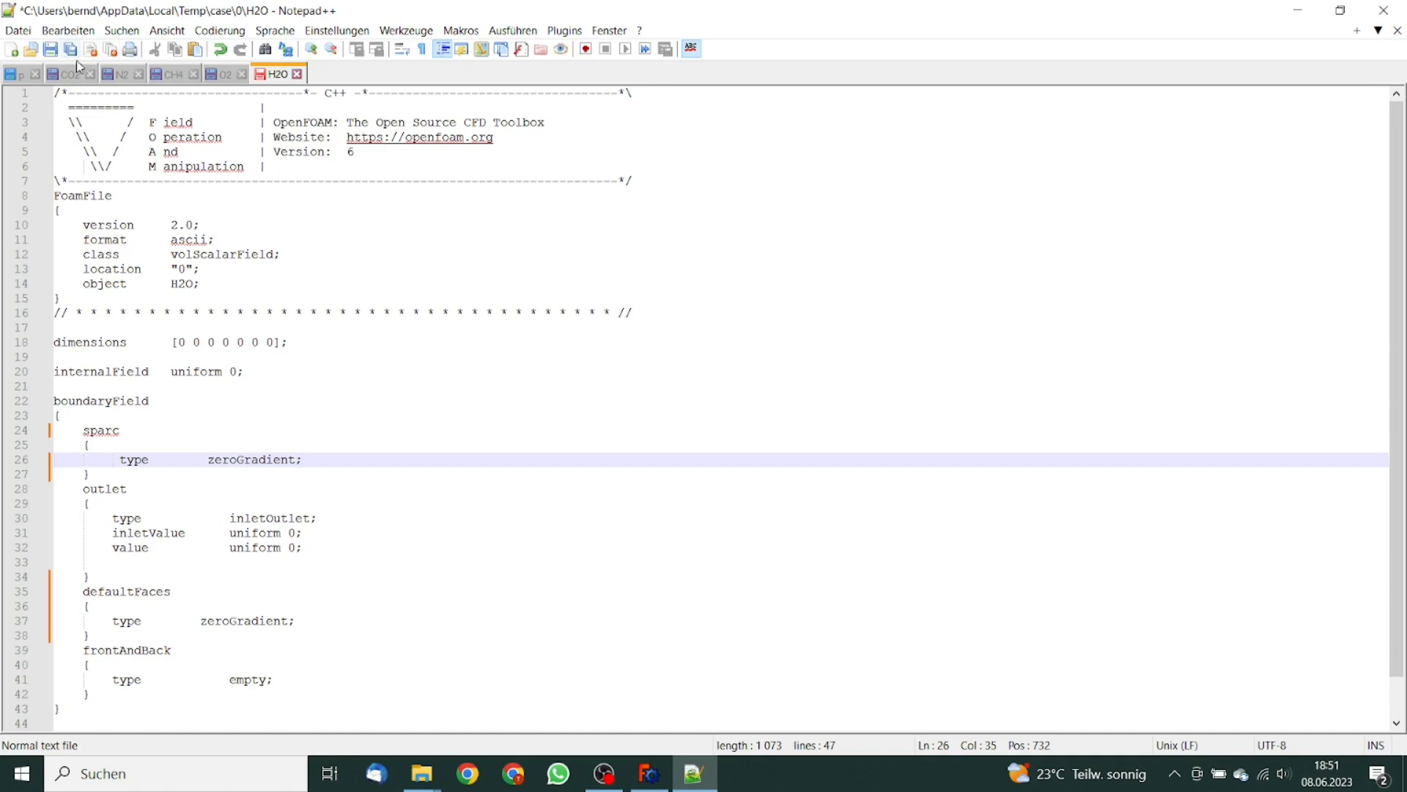
click(51, 50)
click(297, 74)
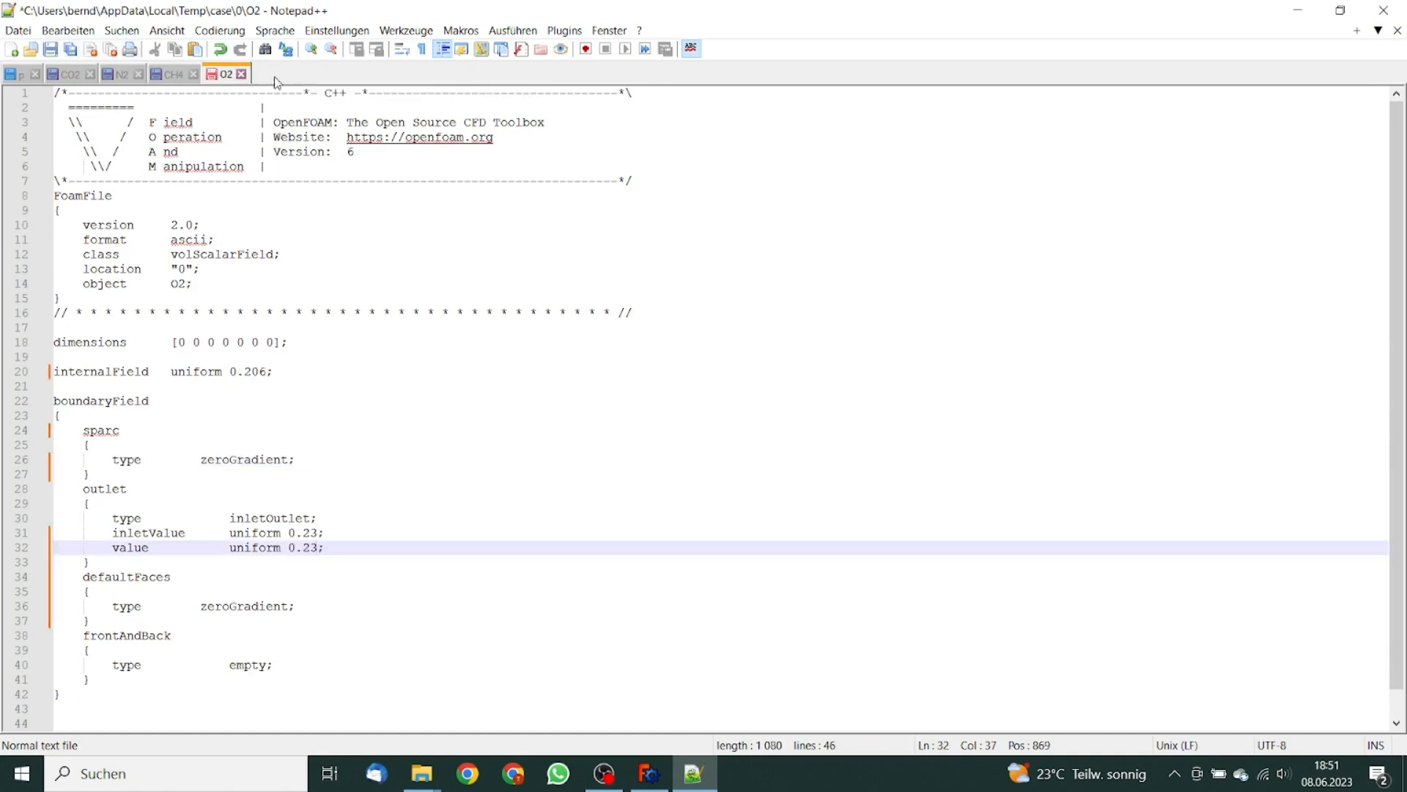
click(71, 50)
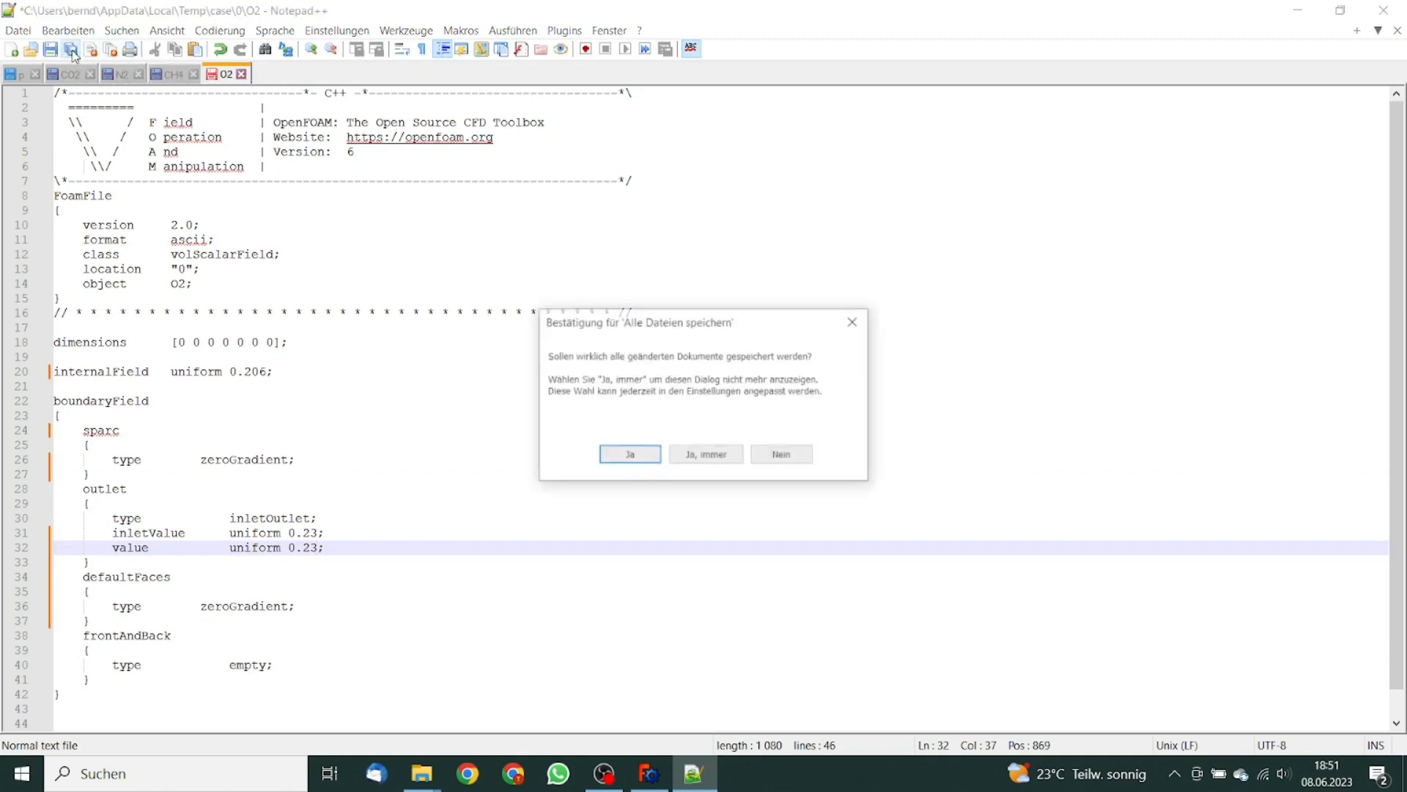
click(632, 455)
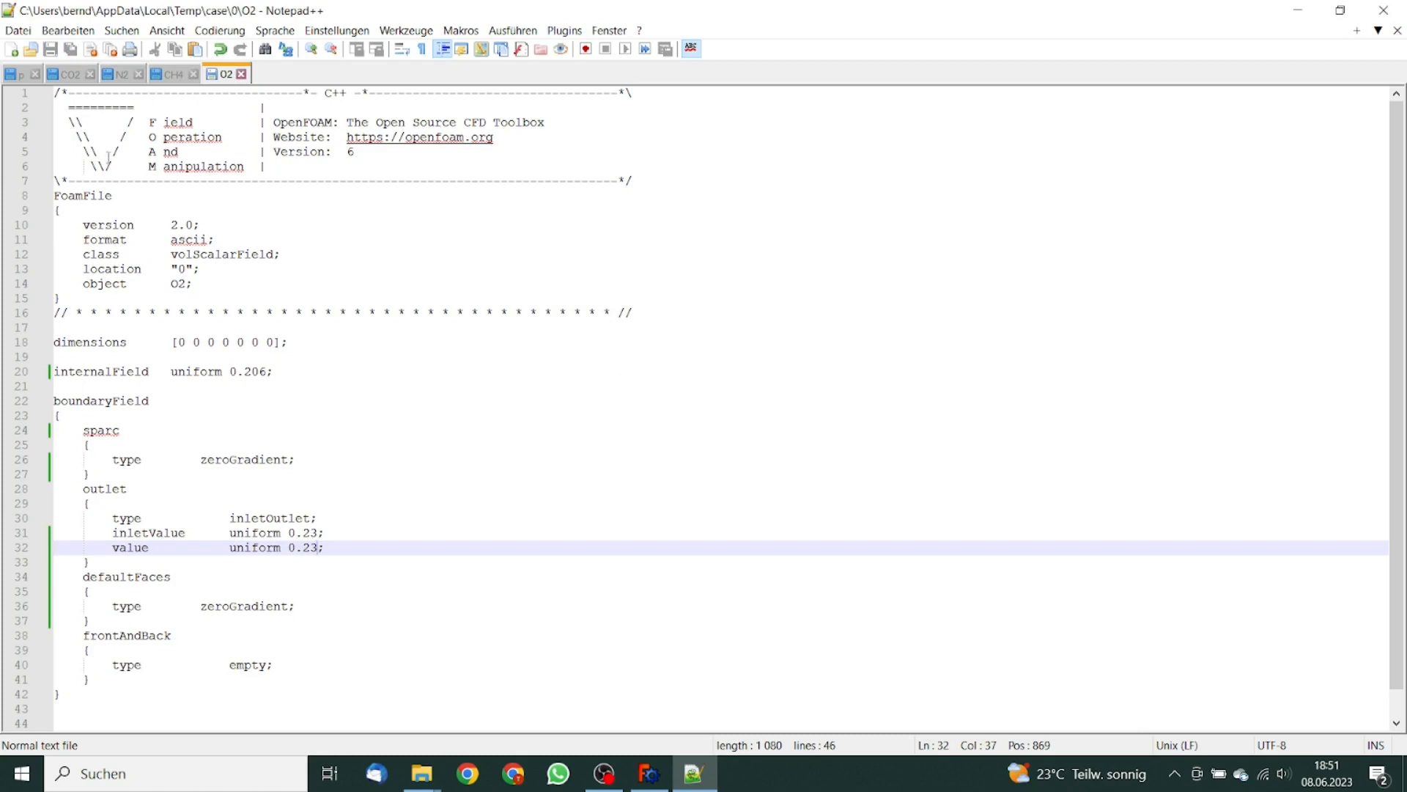
Close the p, CO2, N2, CH4 and O2 files and the text editor, and return to FreeCAD's analysis control.
click(35, 74)
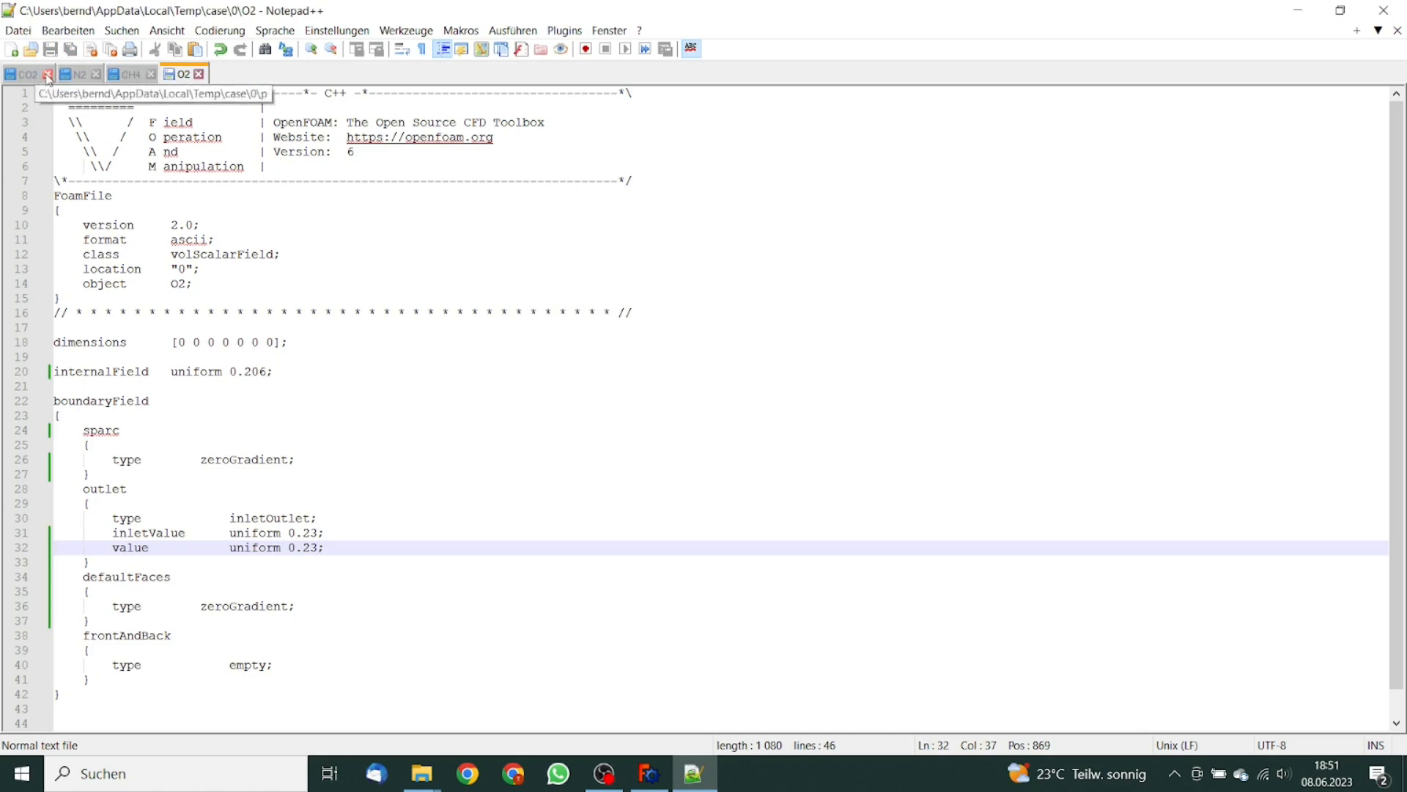
click(47, 75)
click(47, 75)
click(48, 74)
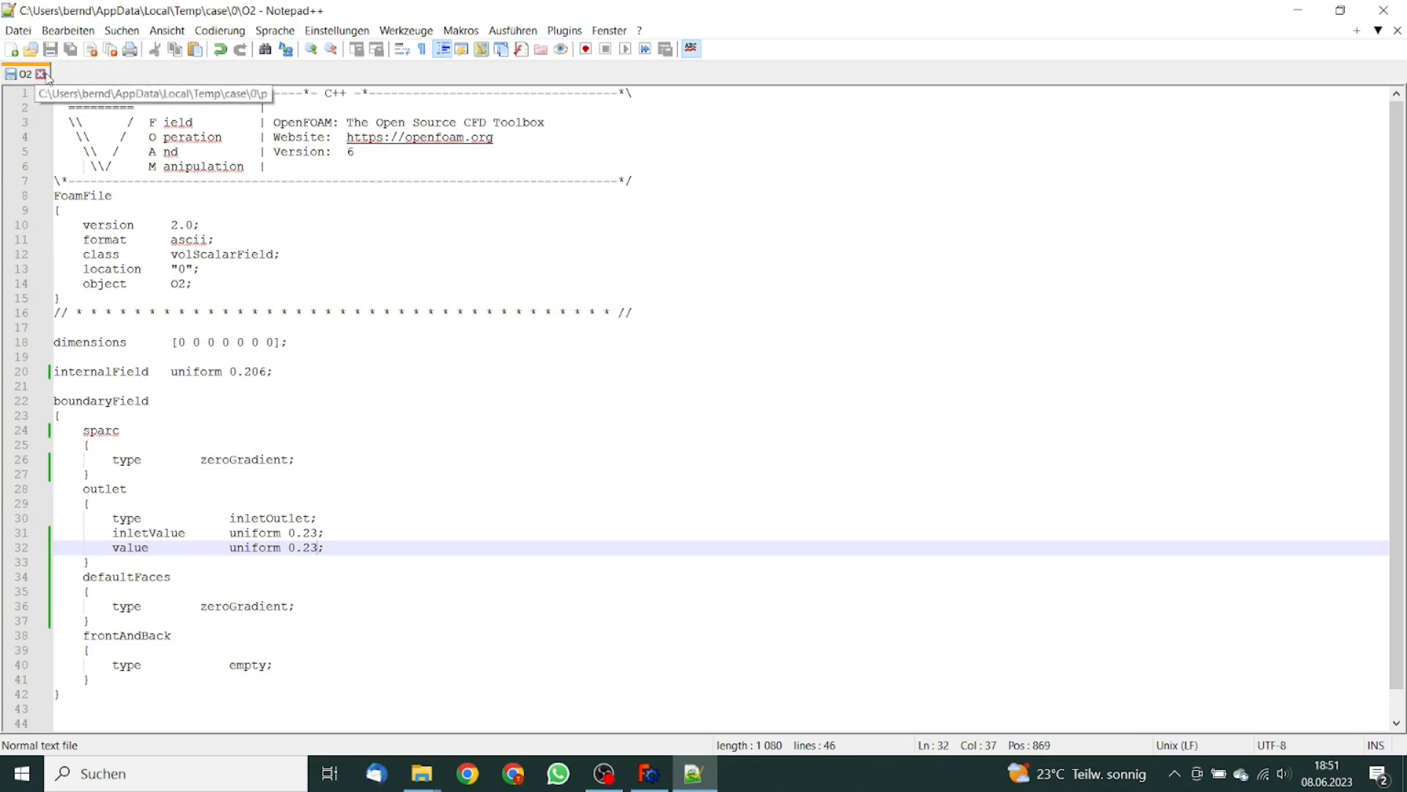
click(42, 74)
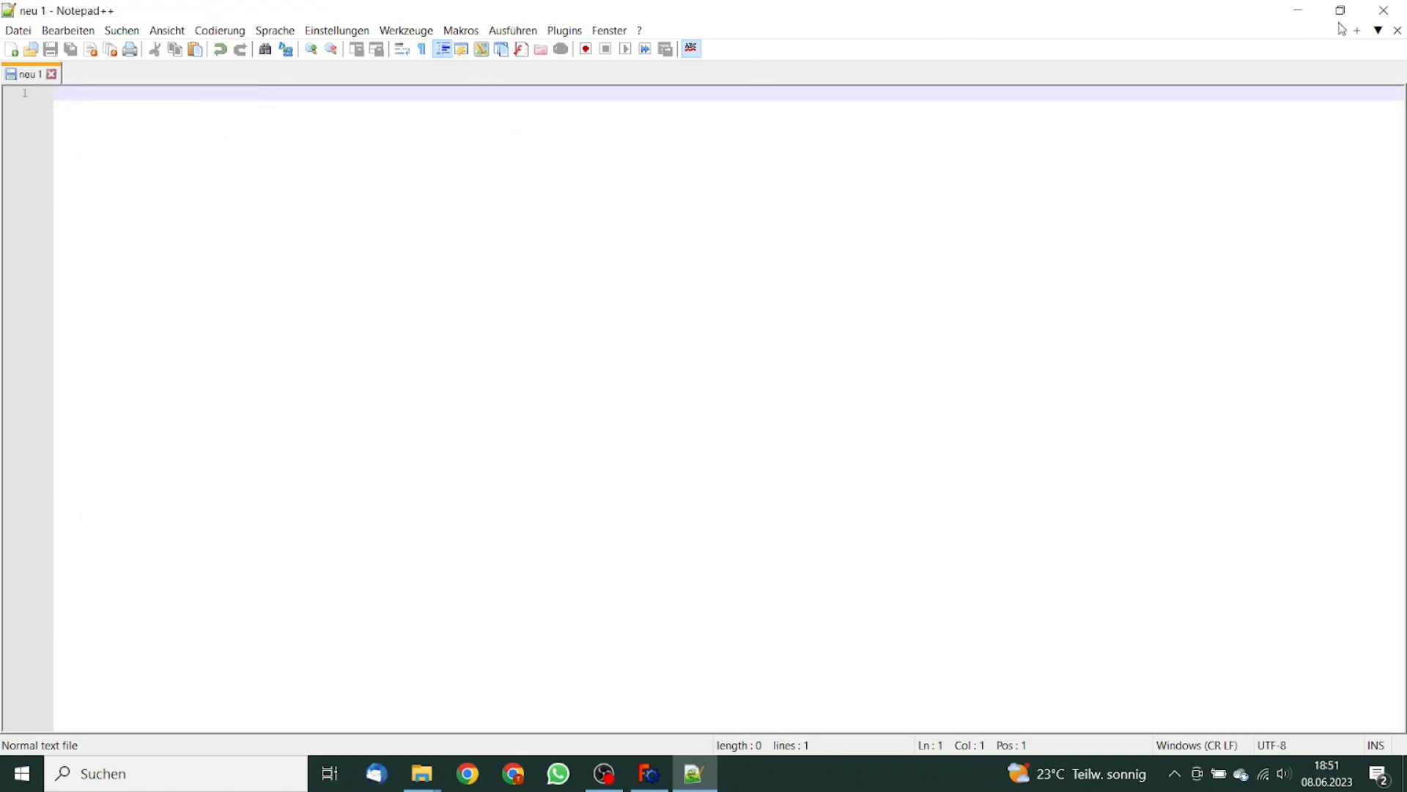
click(1384, 10)
click(373, 349)
click(1331, 100)
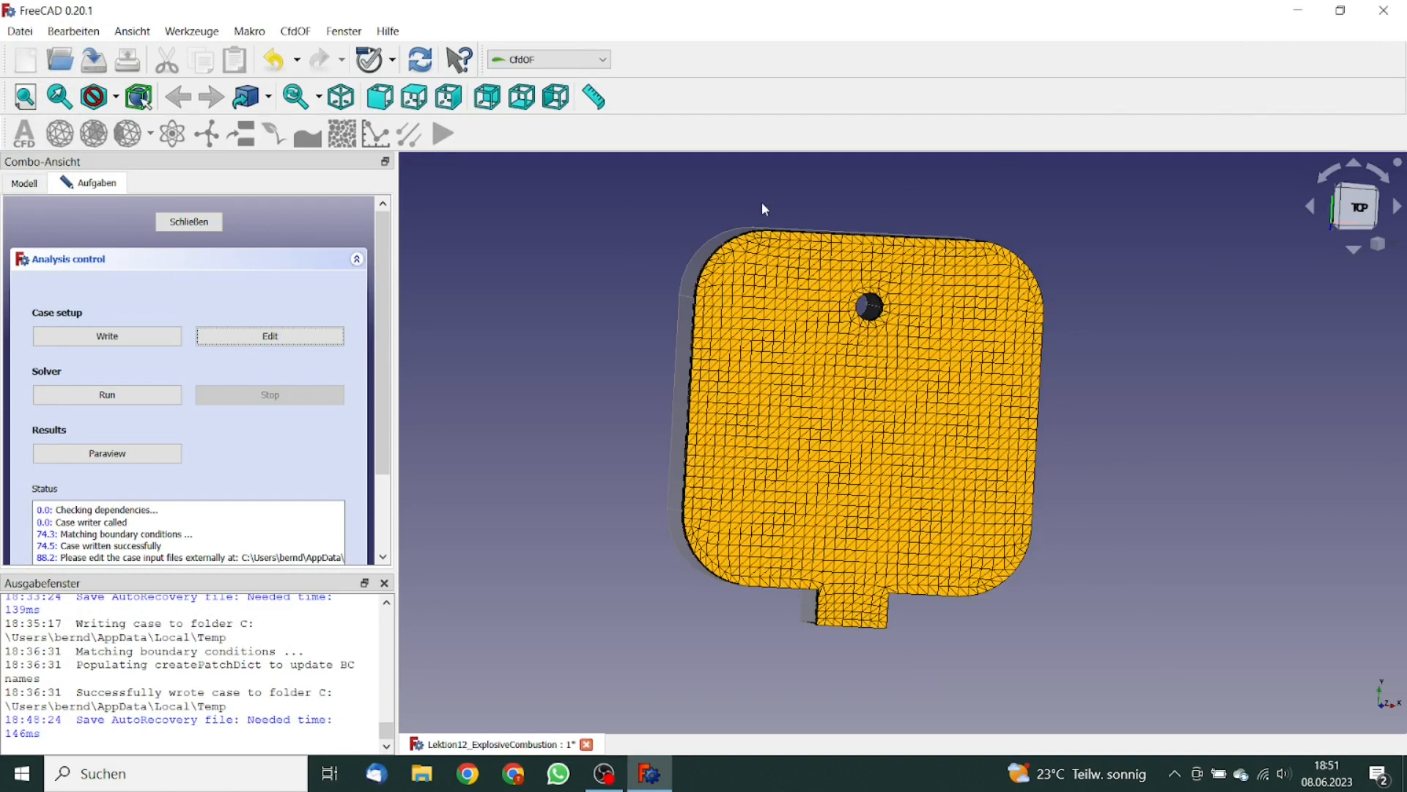
Run the solver on the edited case and open the results in ParaView.
click(129, 400)
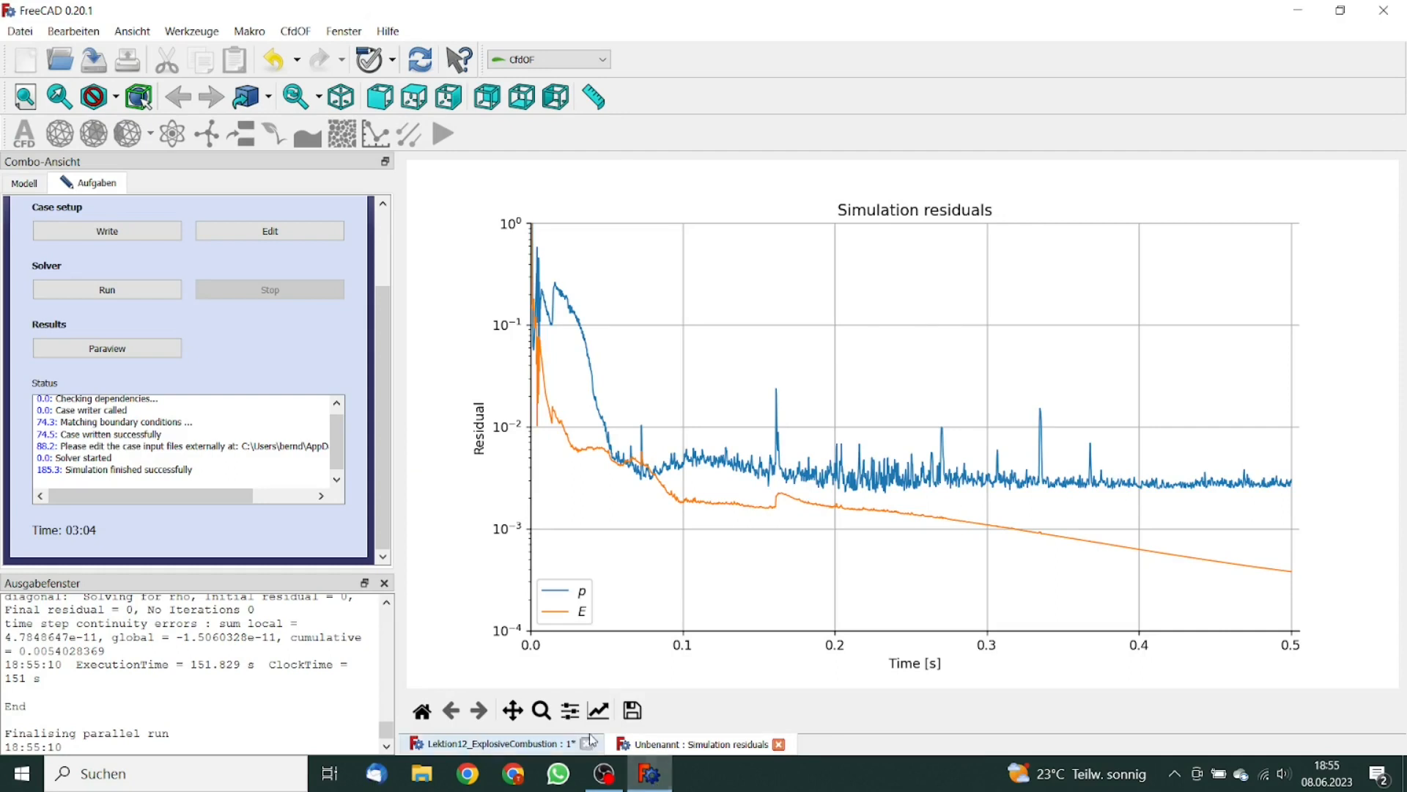
click(157, 355)
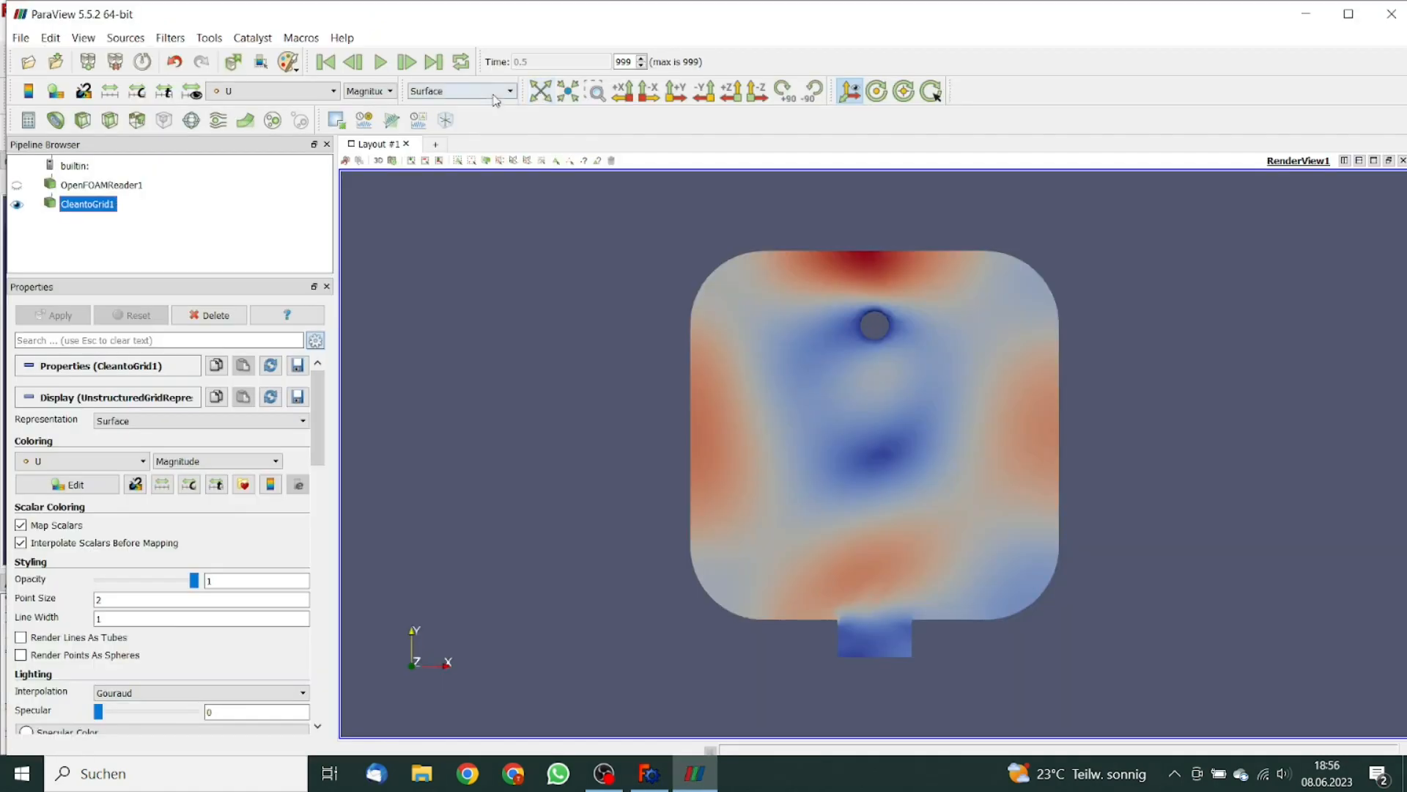
Color the result by temperature T, play the animation from the start and go to time 0.004.
click(334, 92)
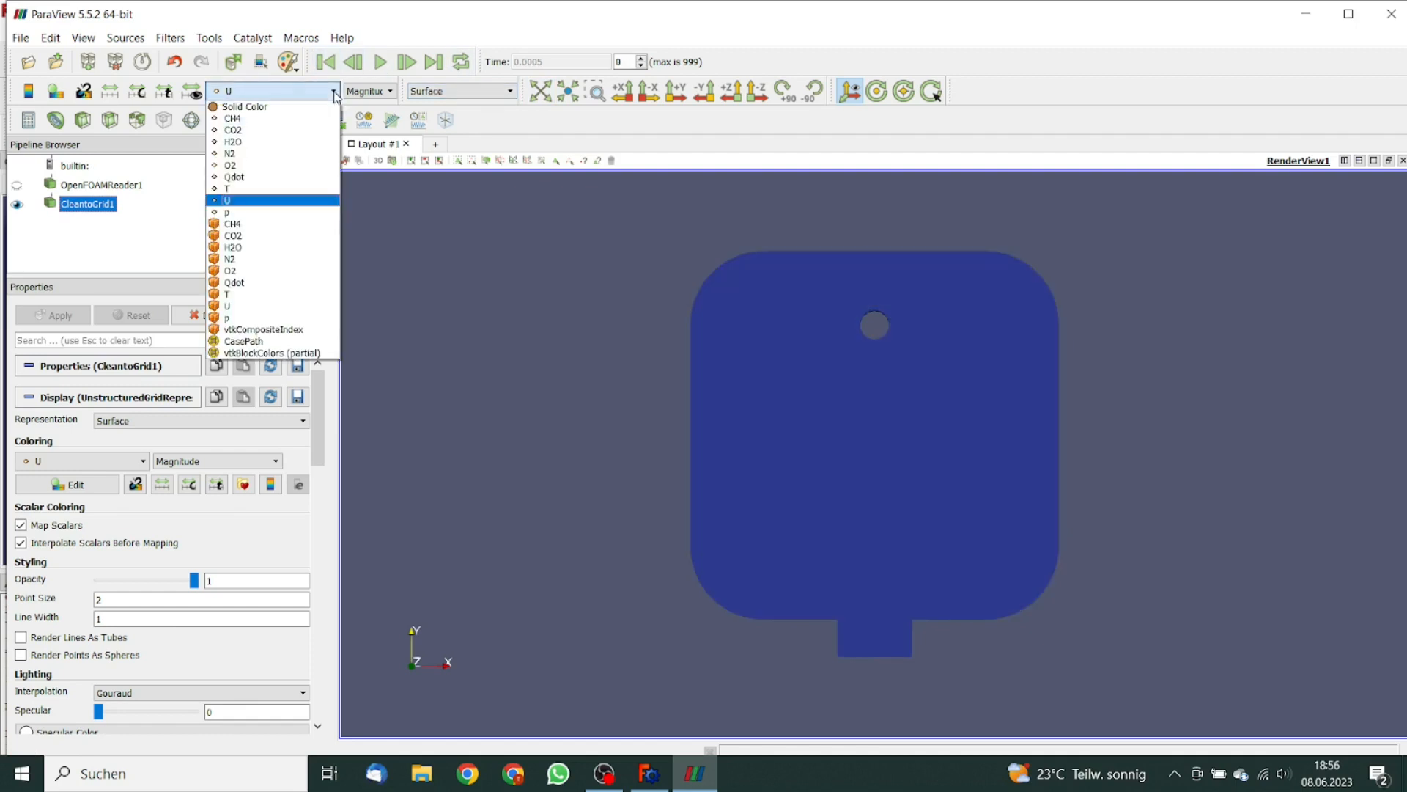
click(272, 189)
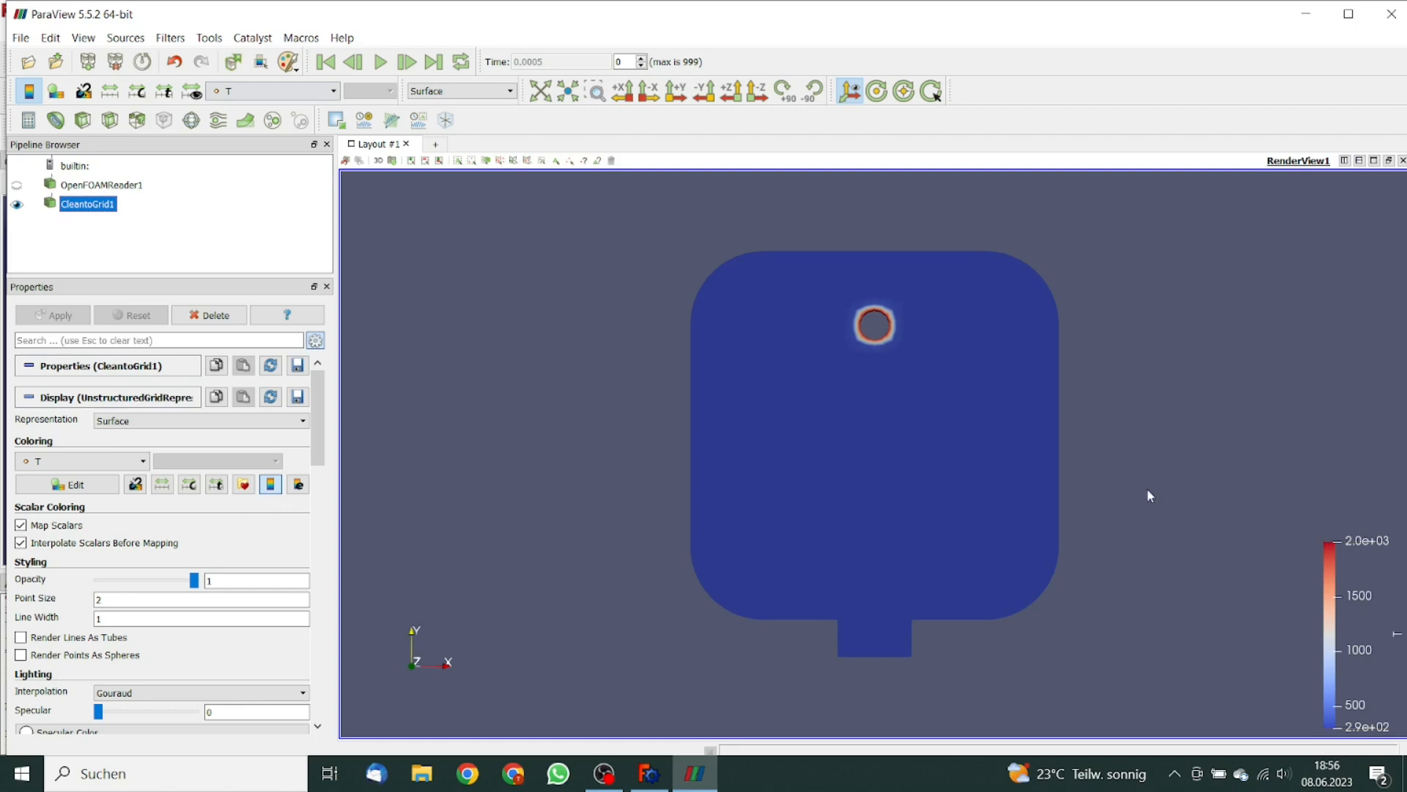
click(381, 64)
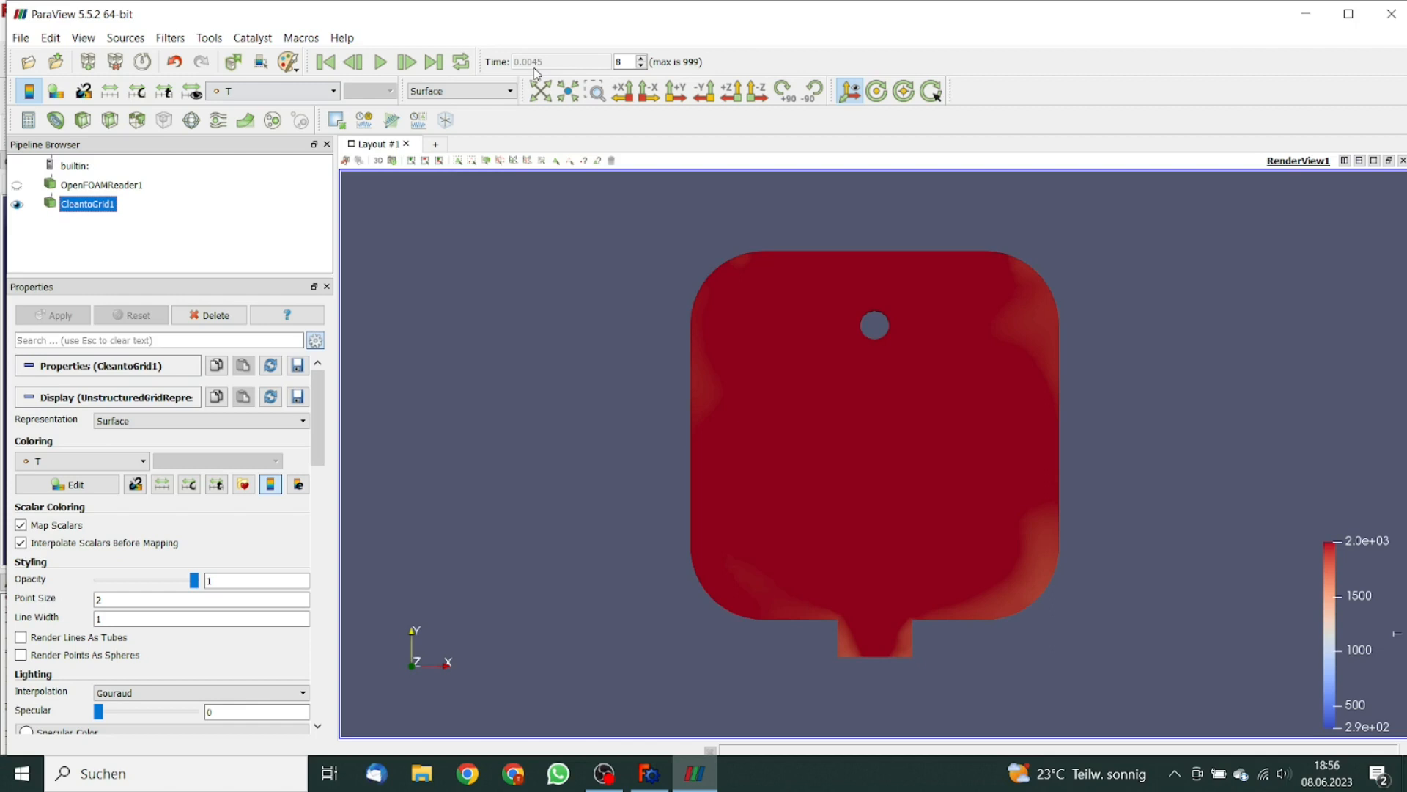
click(359, 66)
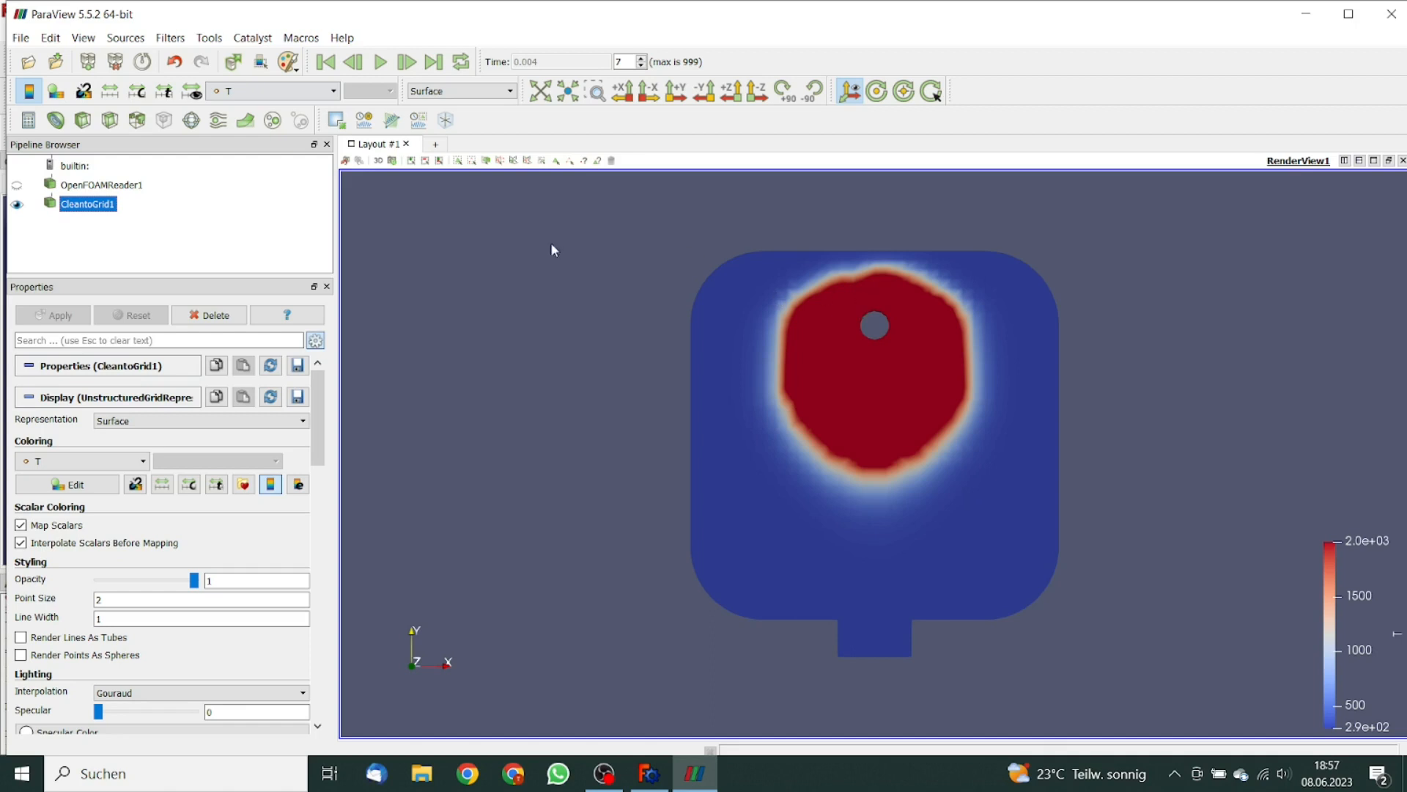
View the heat release Qdot and the CO2 distribution at time 0.004.
click(334, 92)
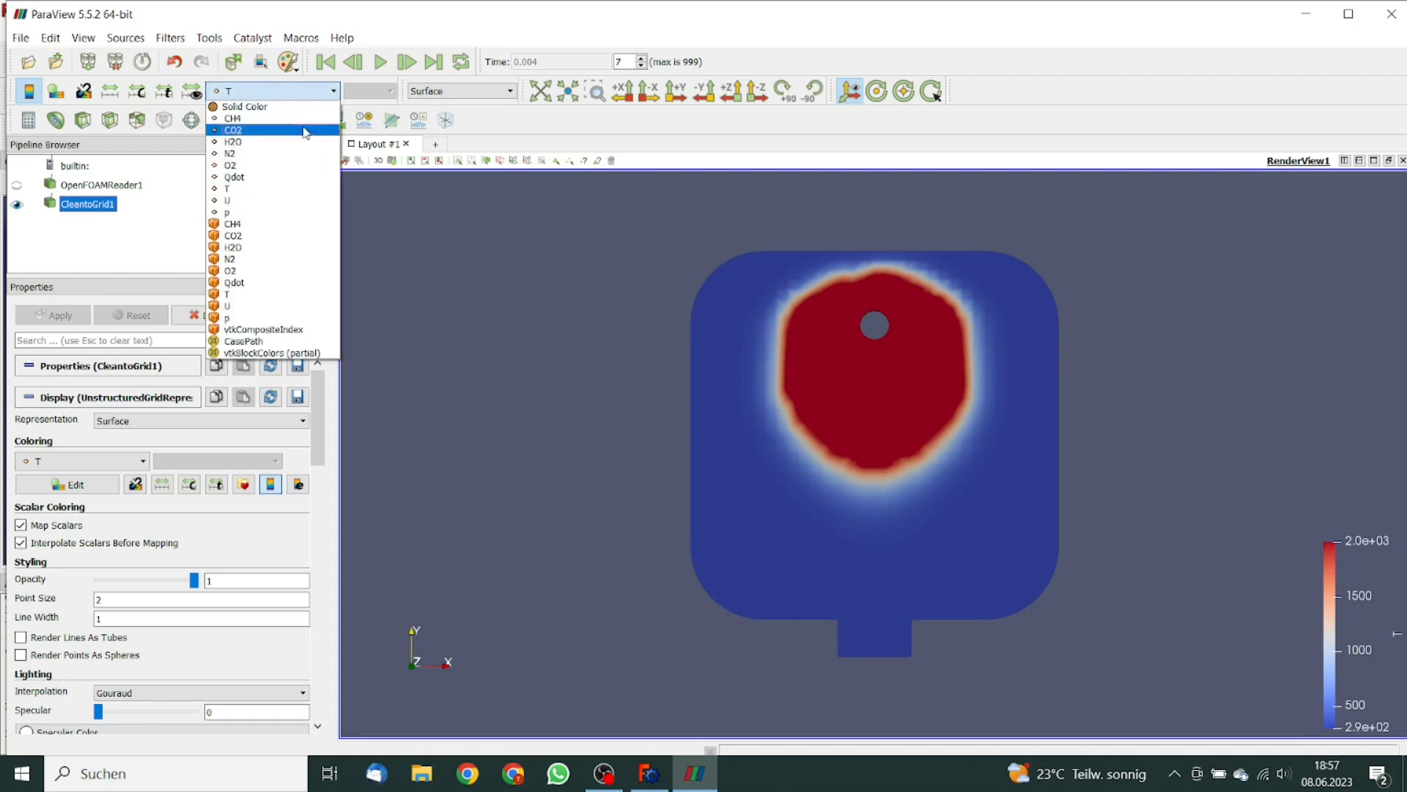
click(264, 184)
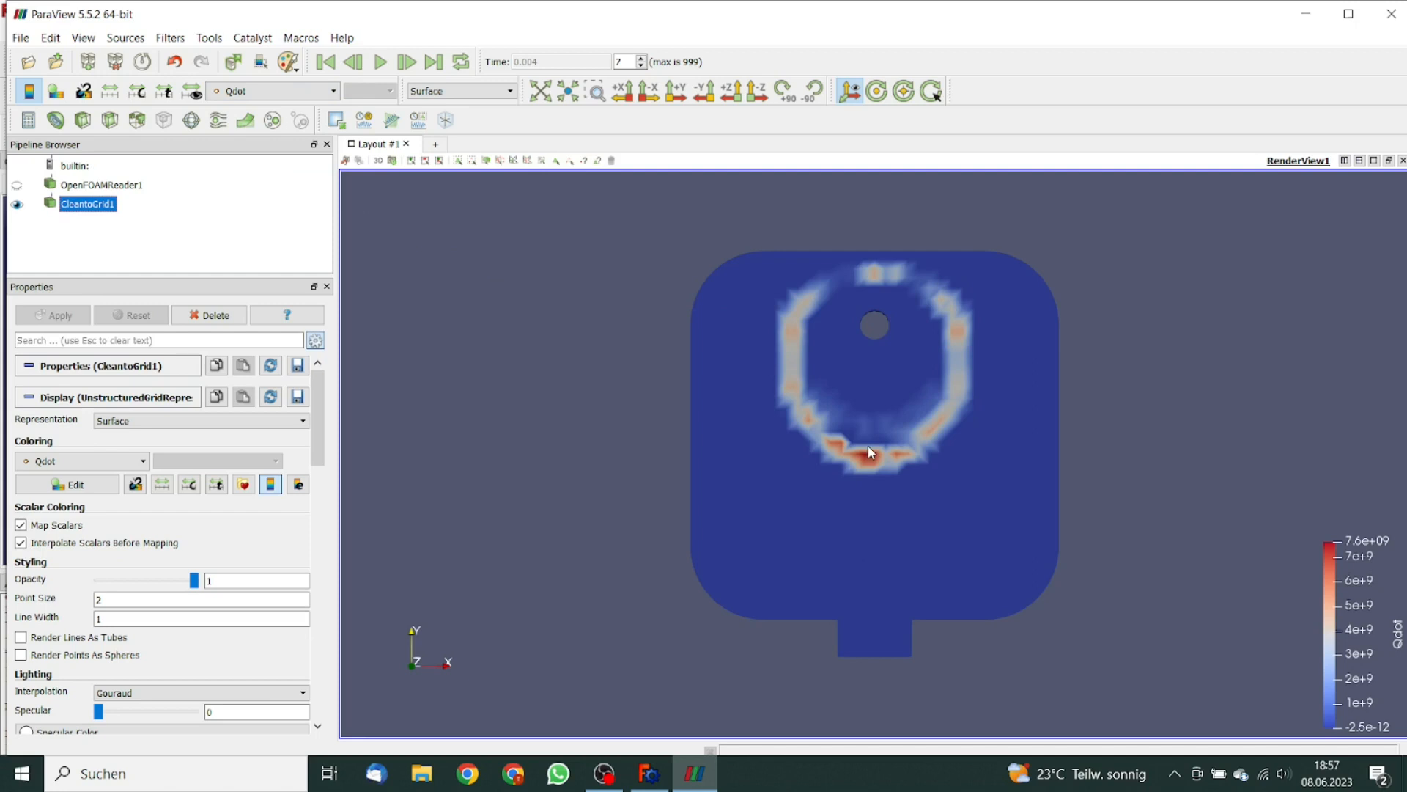
click(334, 92)
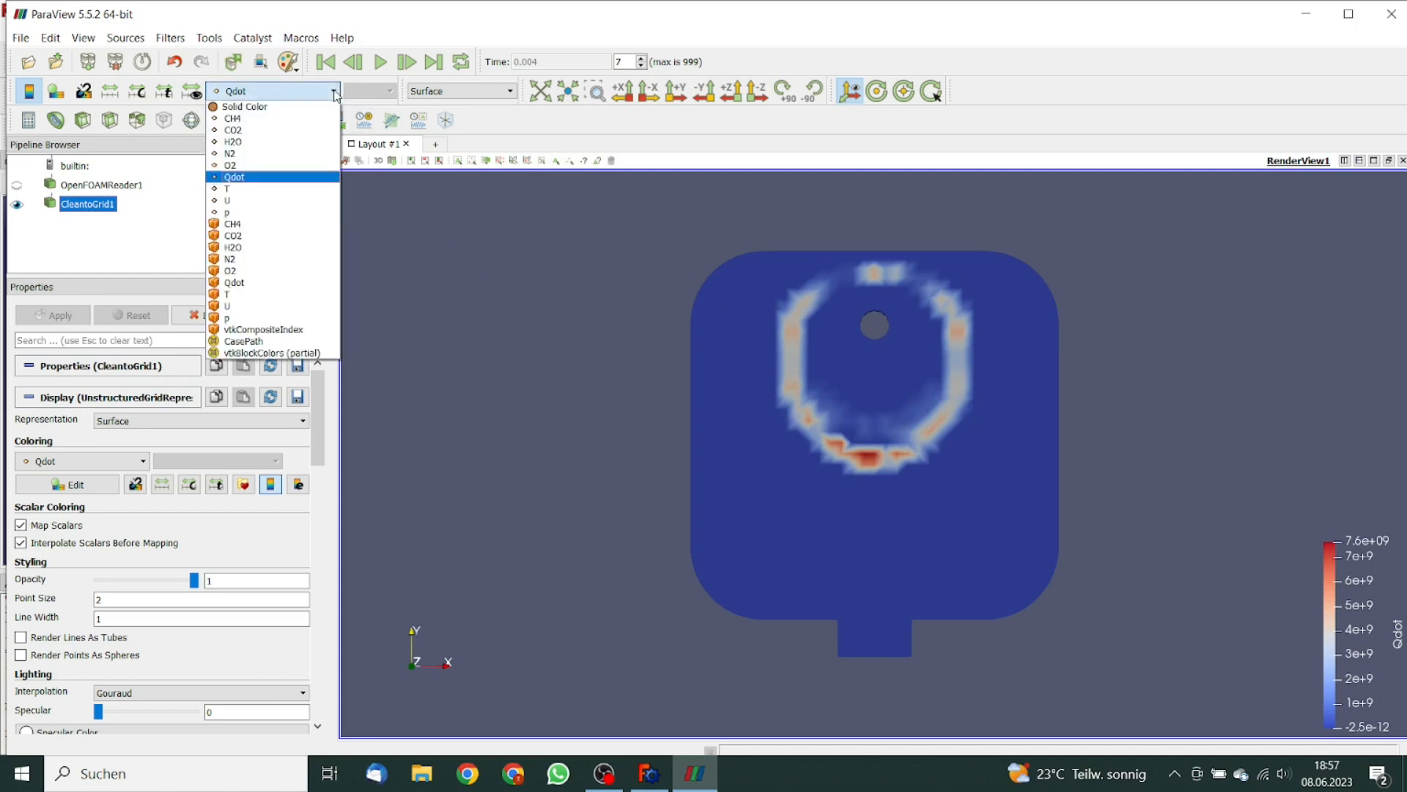
click(280, 132)
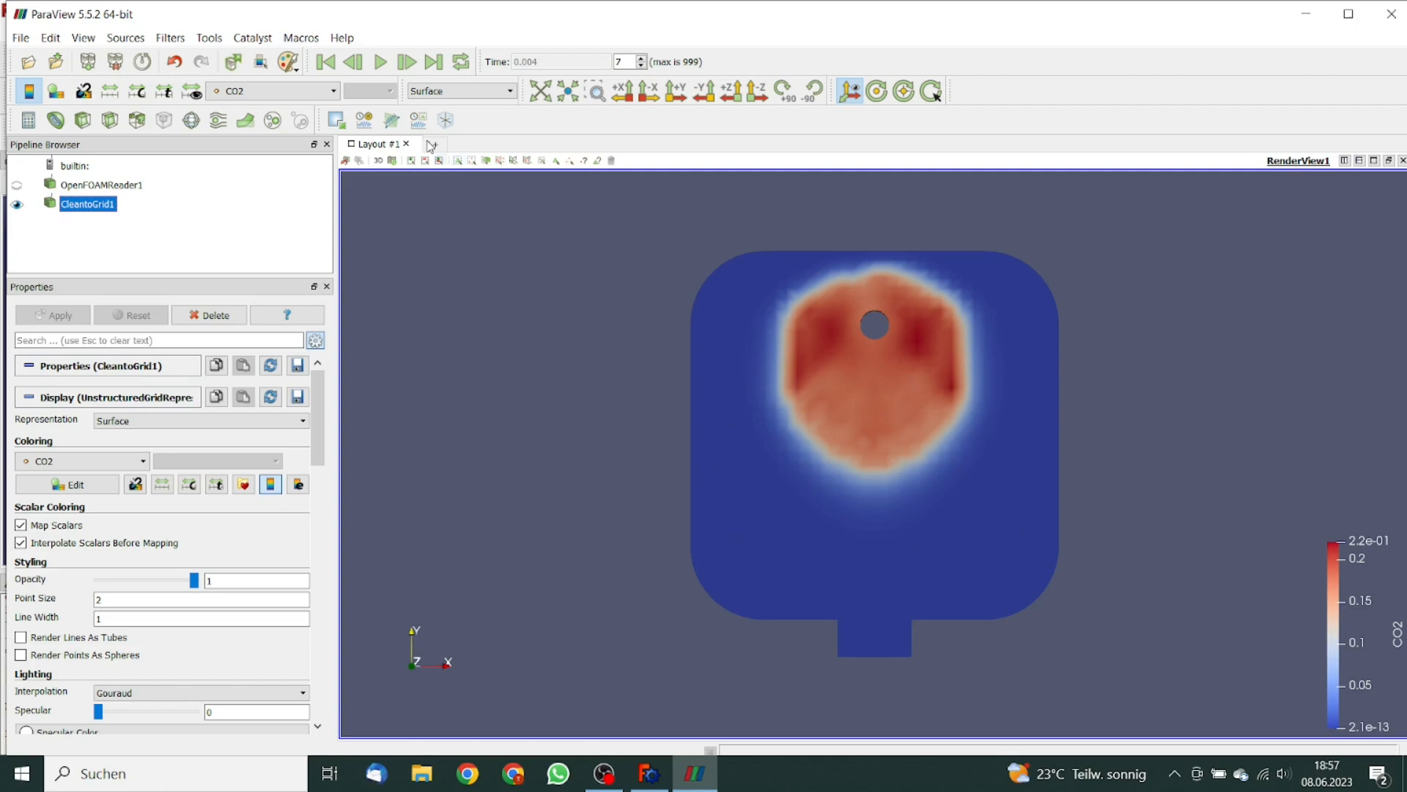
View the H2O and the CH4 distributions at time 0.004.
click(334, 91)
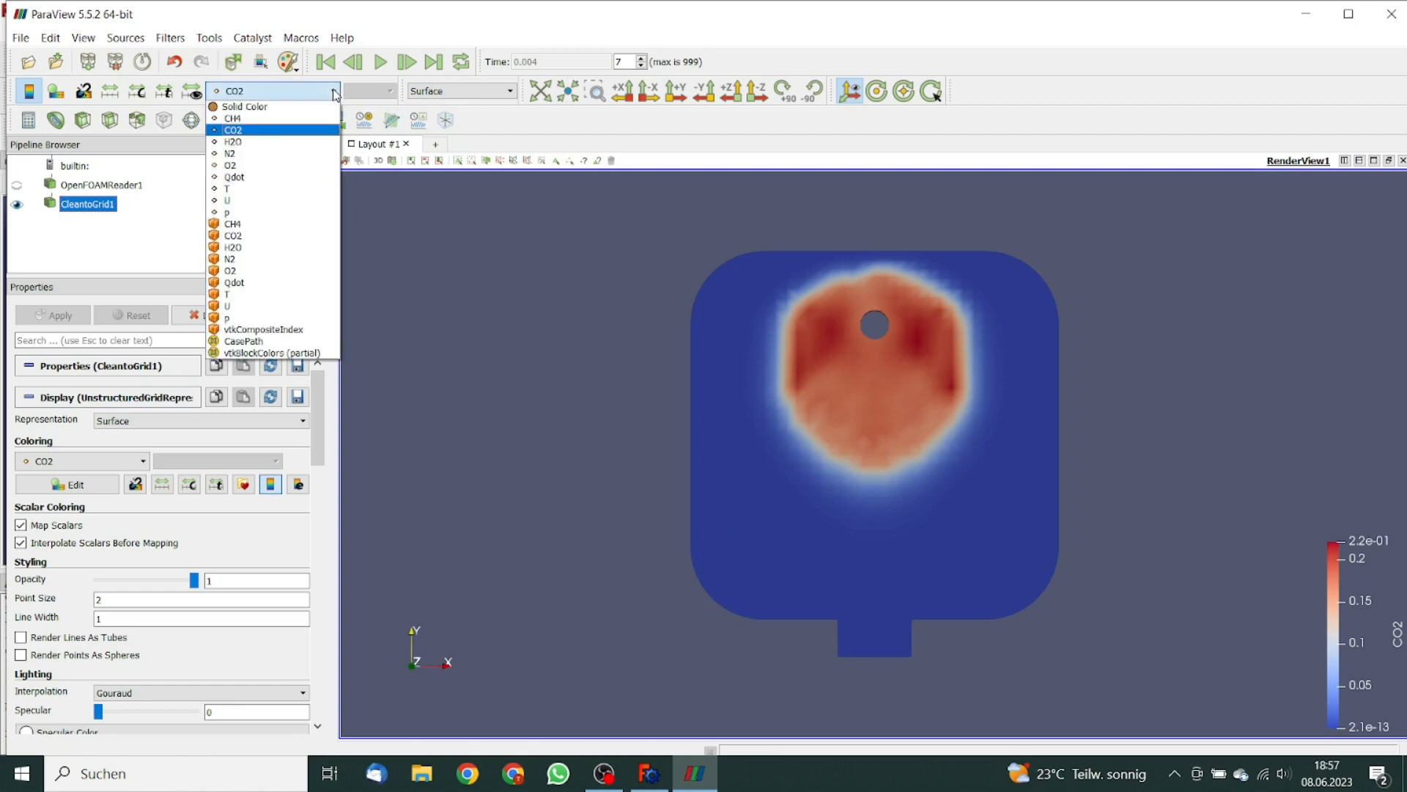
click(263, 141)
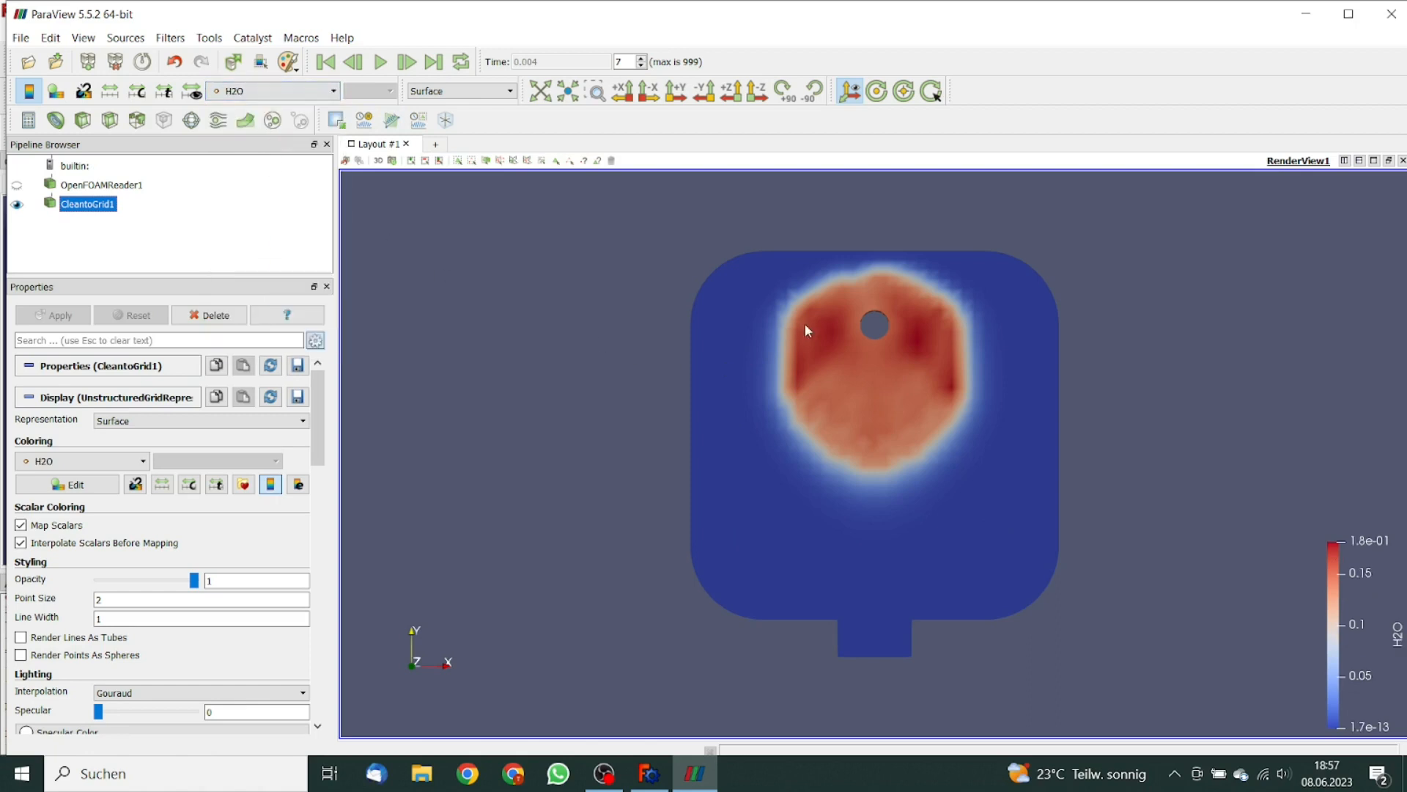
click(335, 91)
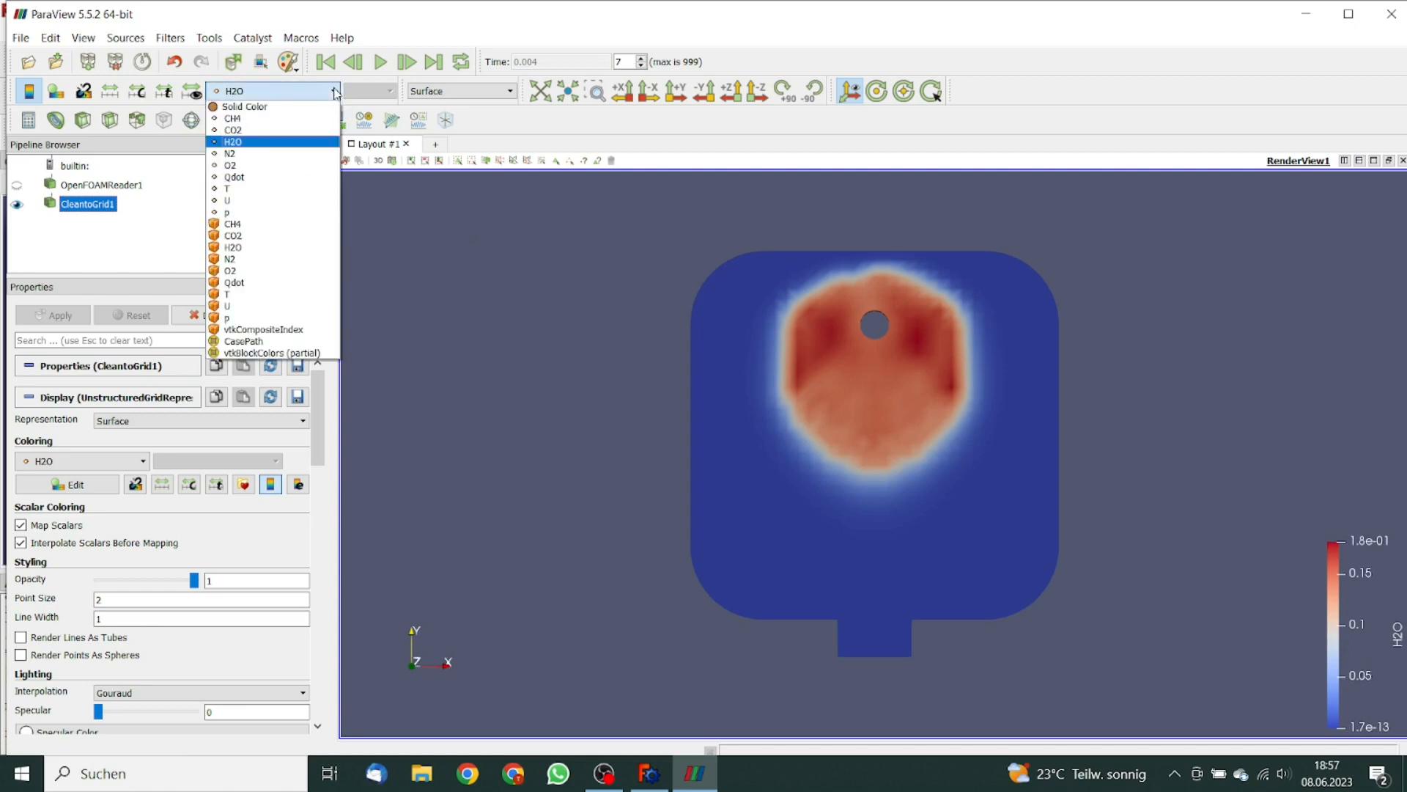
click(274, 119)
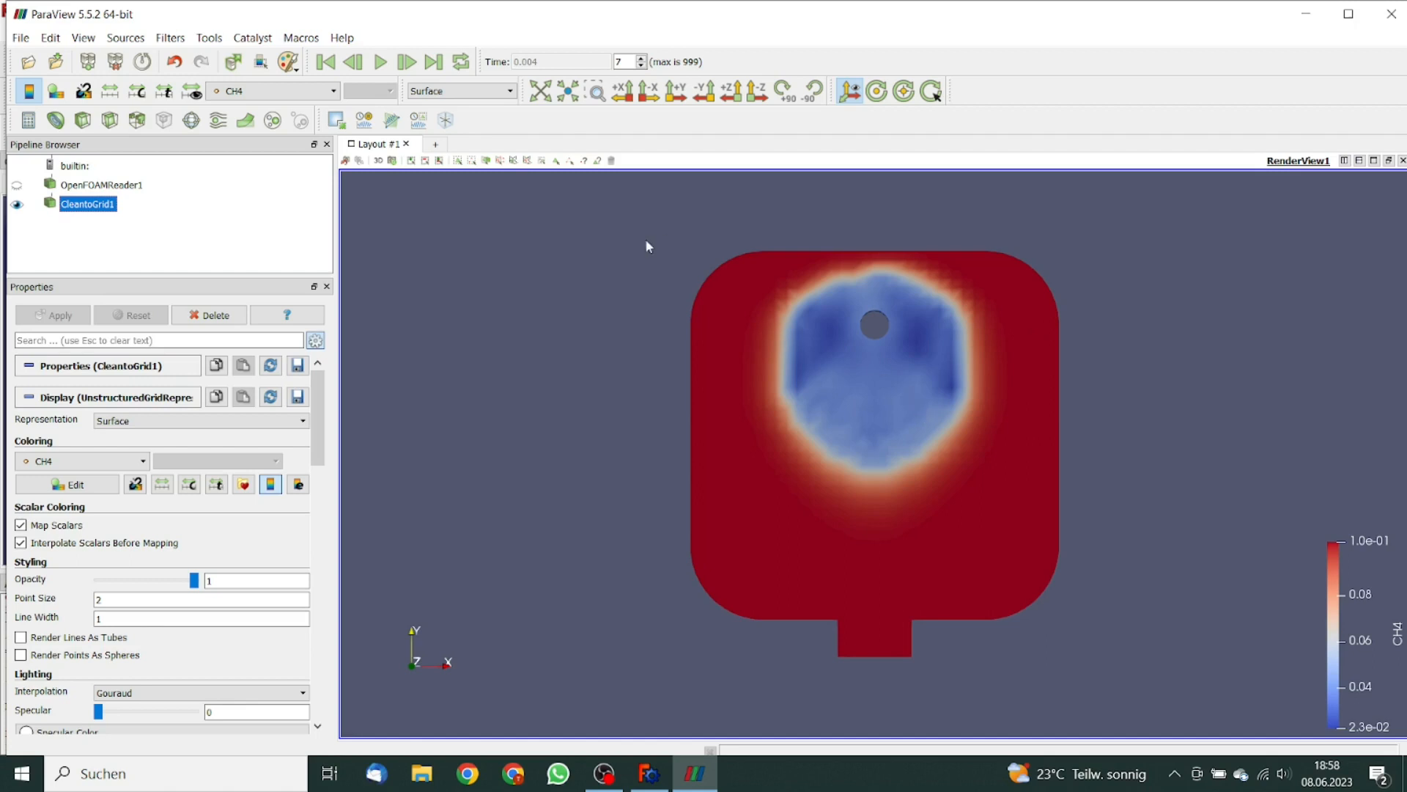
Advance the CH4 distribution frame by frame to time 0.0055.
click(408, 63)
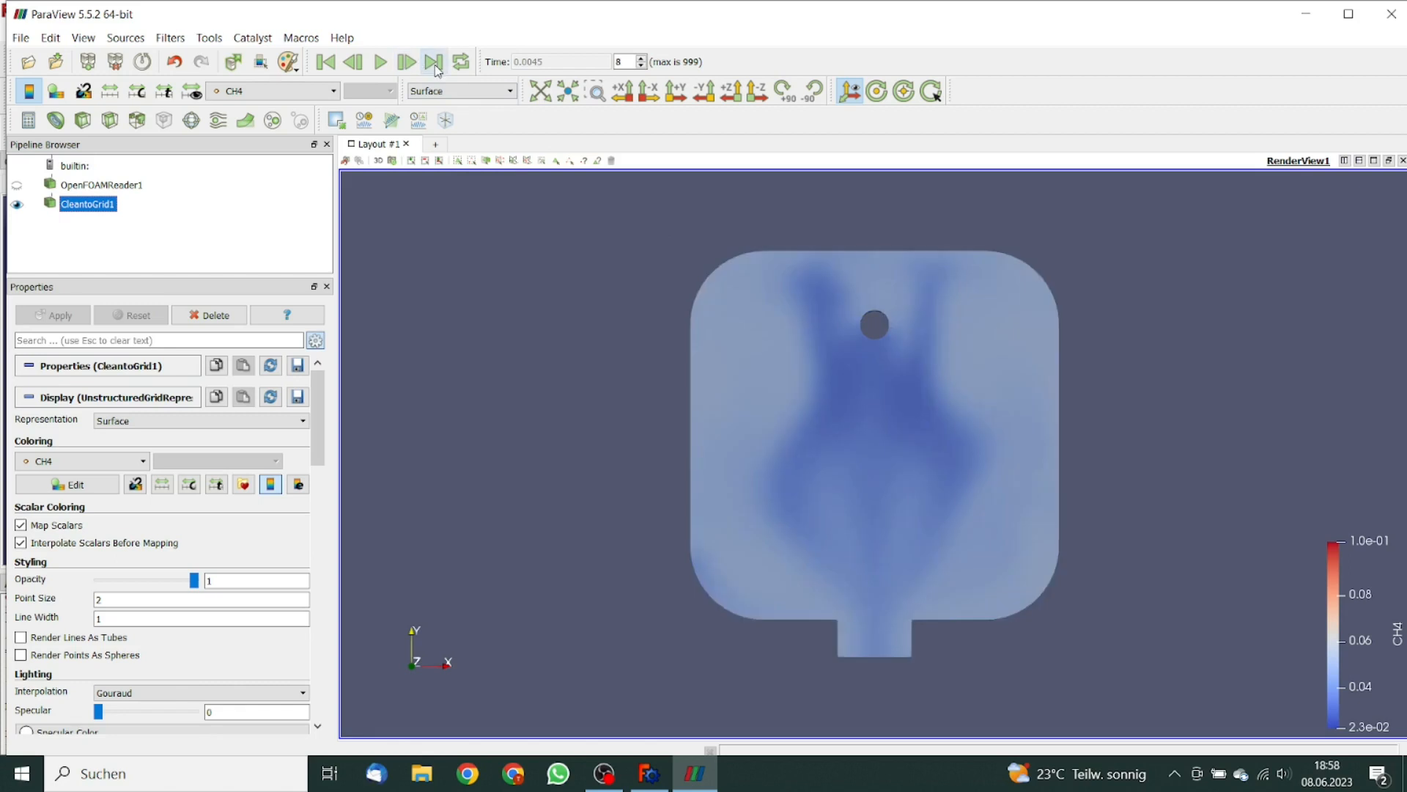
click(409, 63)
click(409, 63)
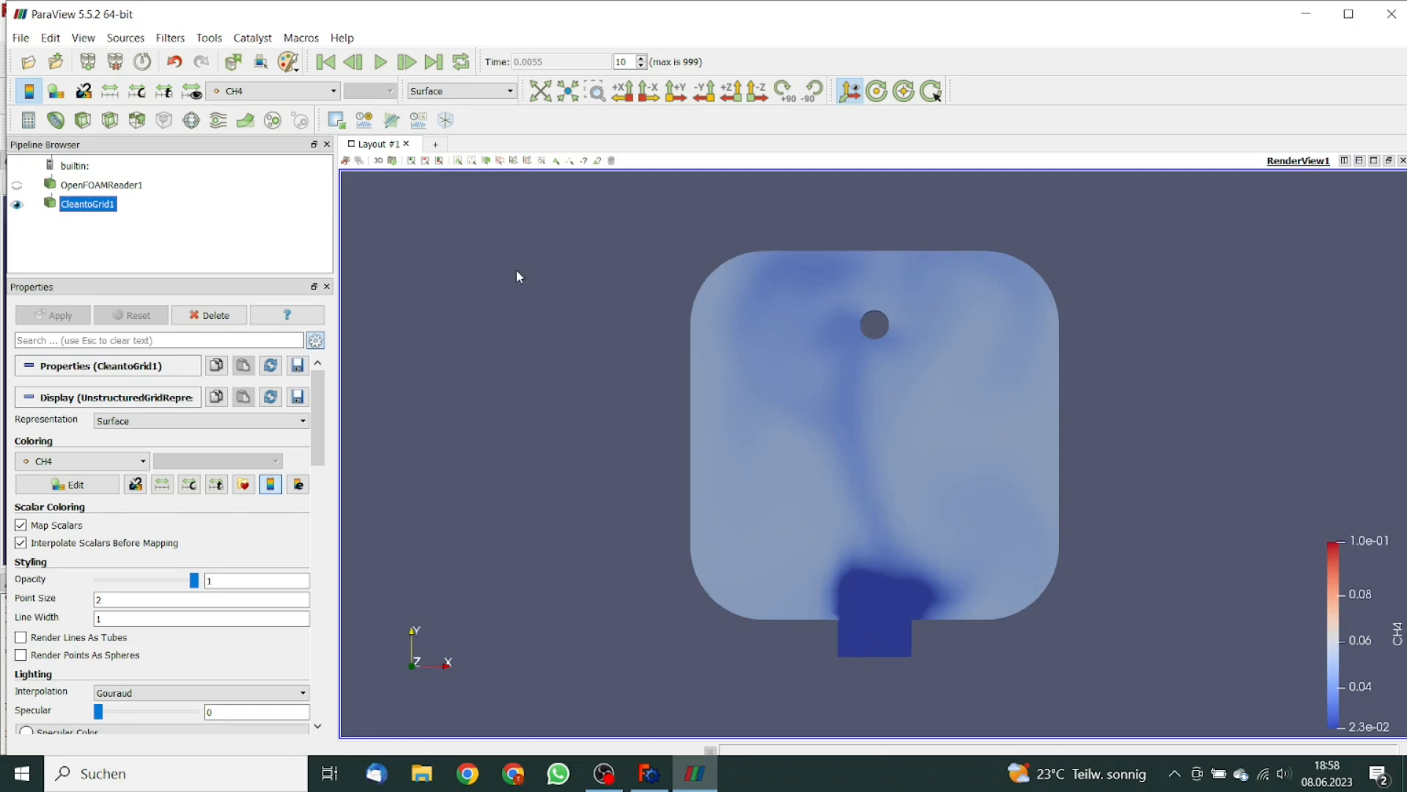
Color the result by the Y component of the velocity U.
click(333, 91)
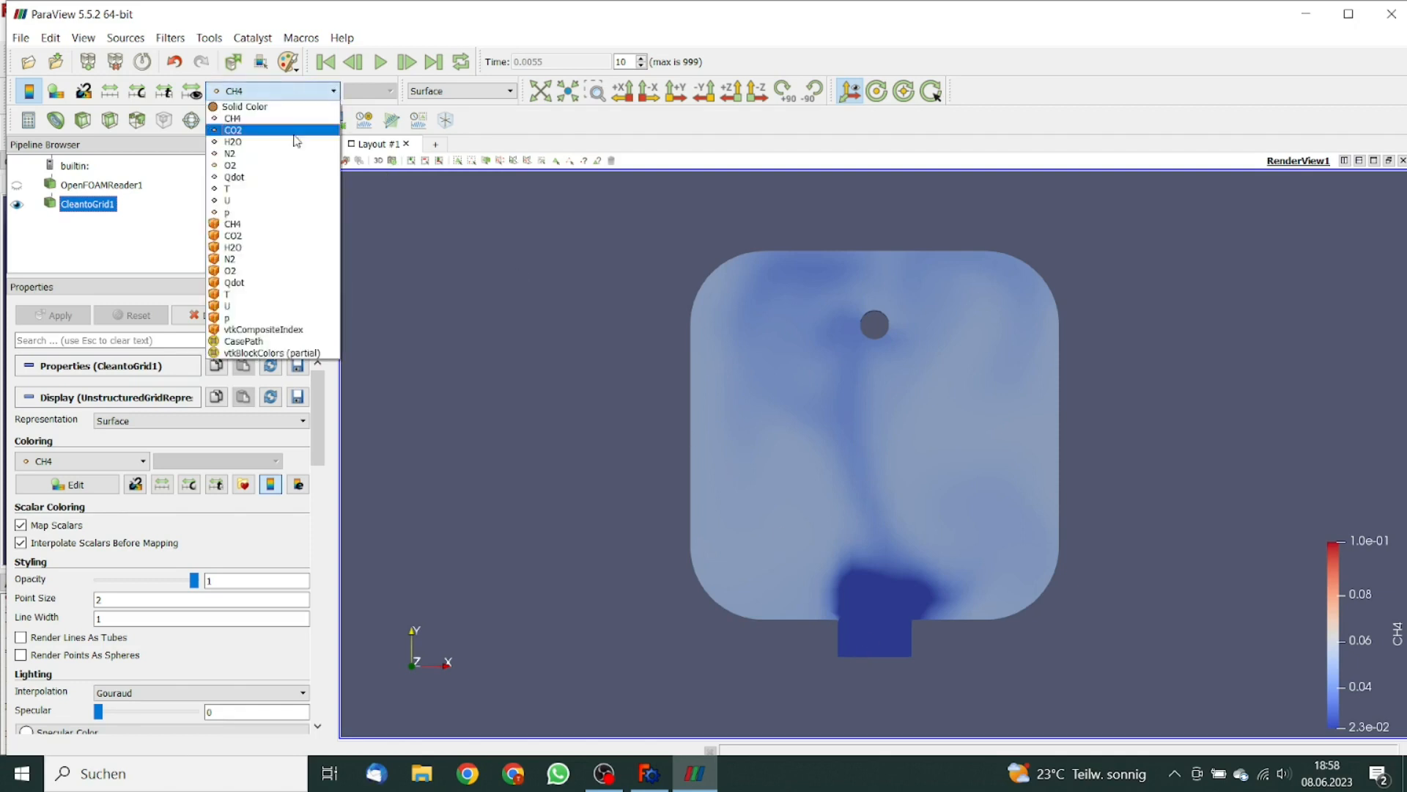
click(251, 199)
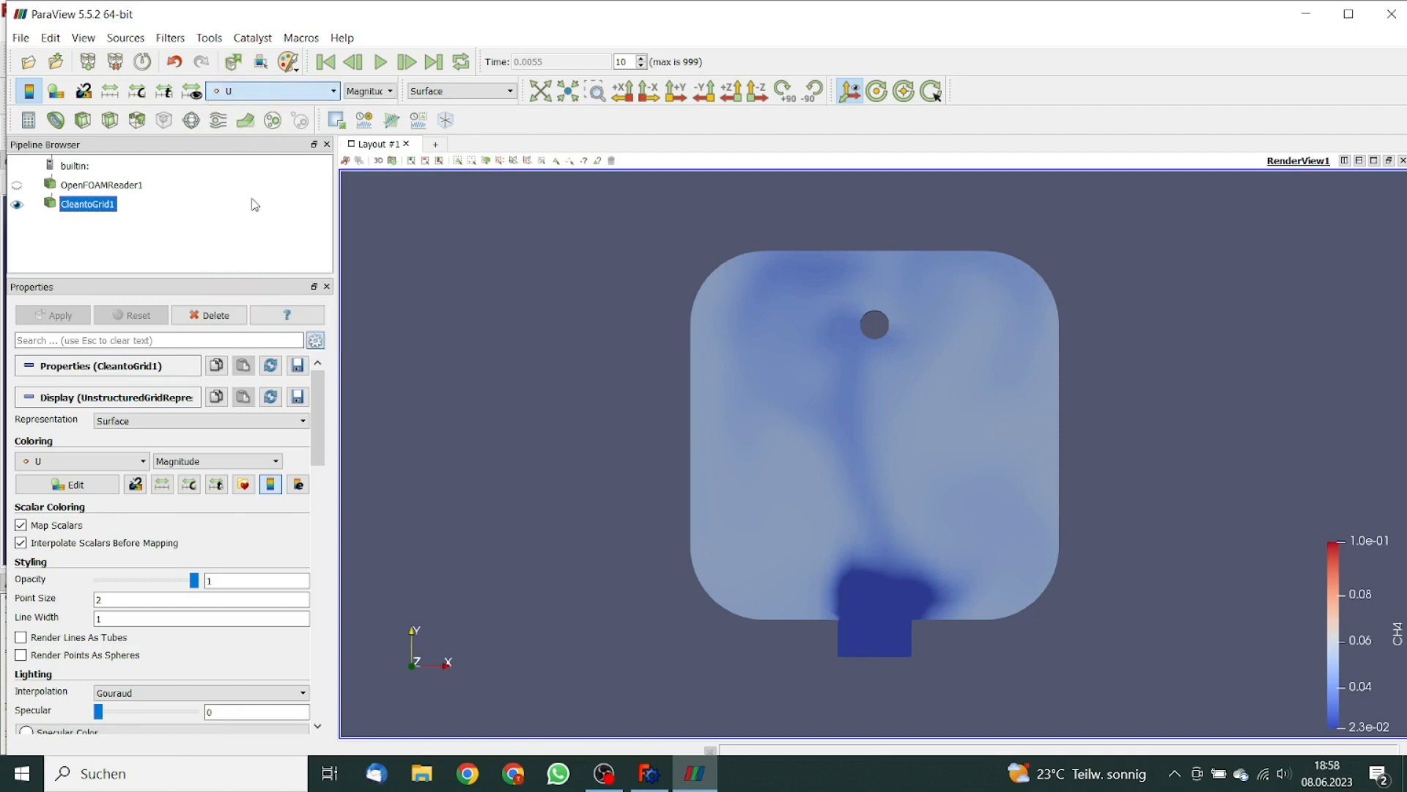
click(391, 91)
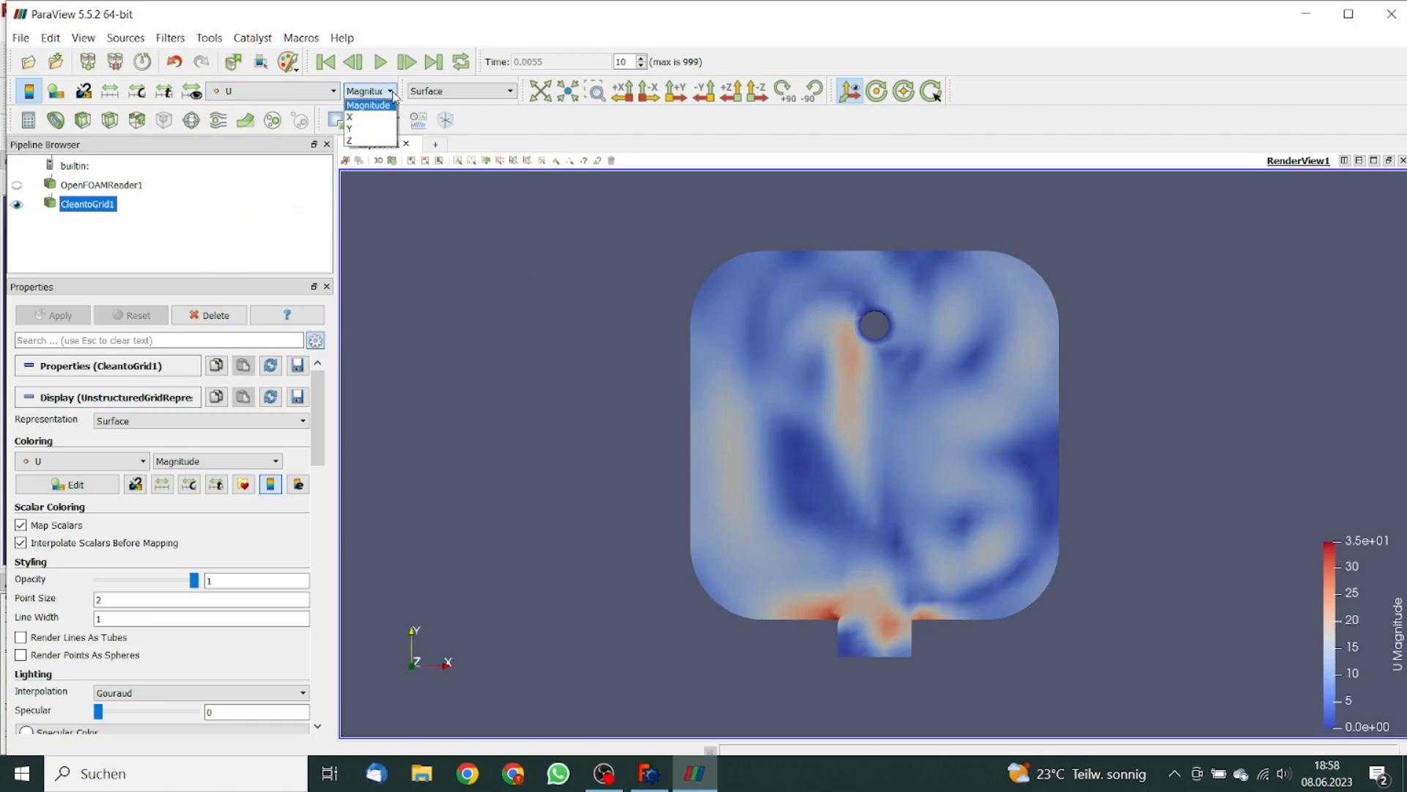
click(365, 130)
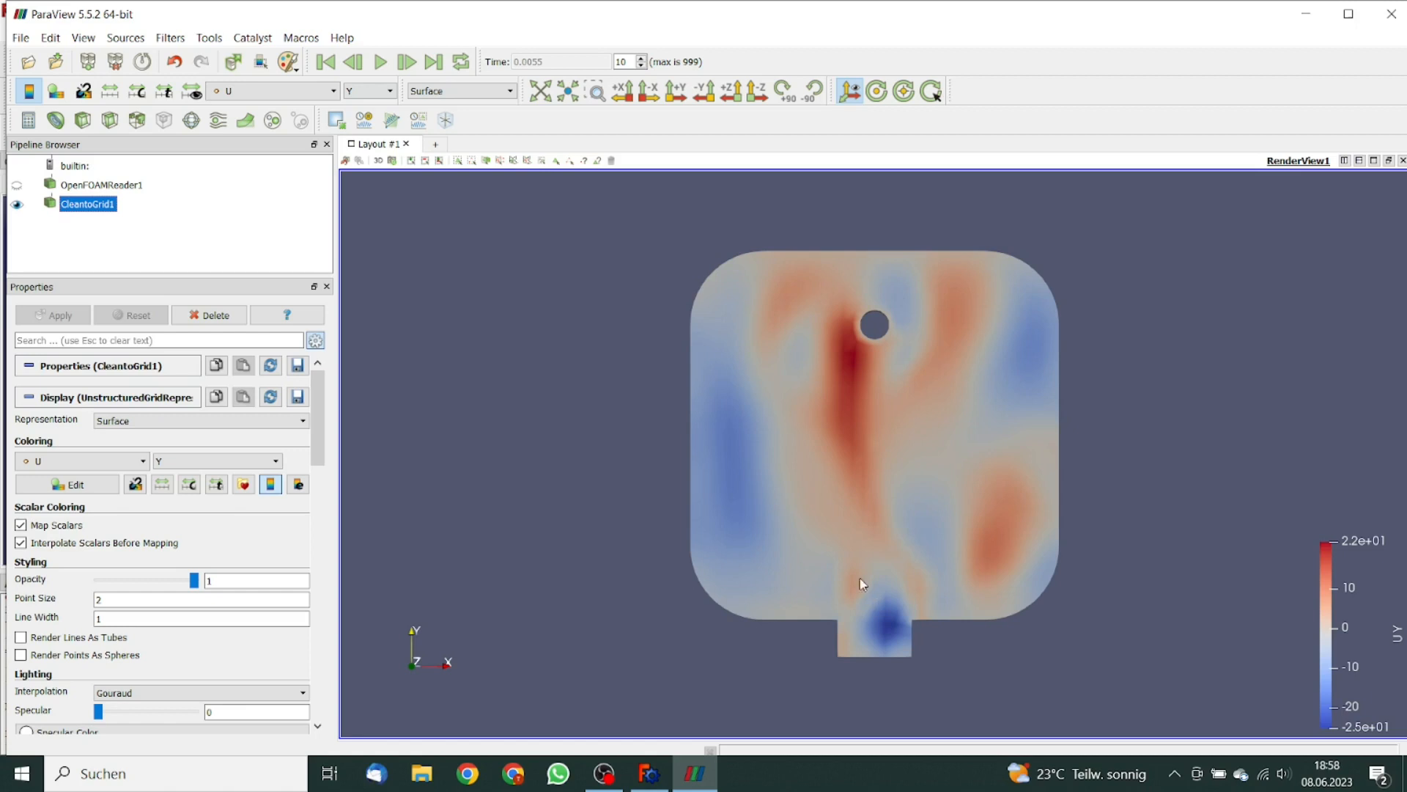
Step the Y velocity back frame by frame to time 0.004 and color the result by velocity magnitude.
click(354, 63)
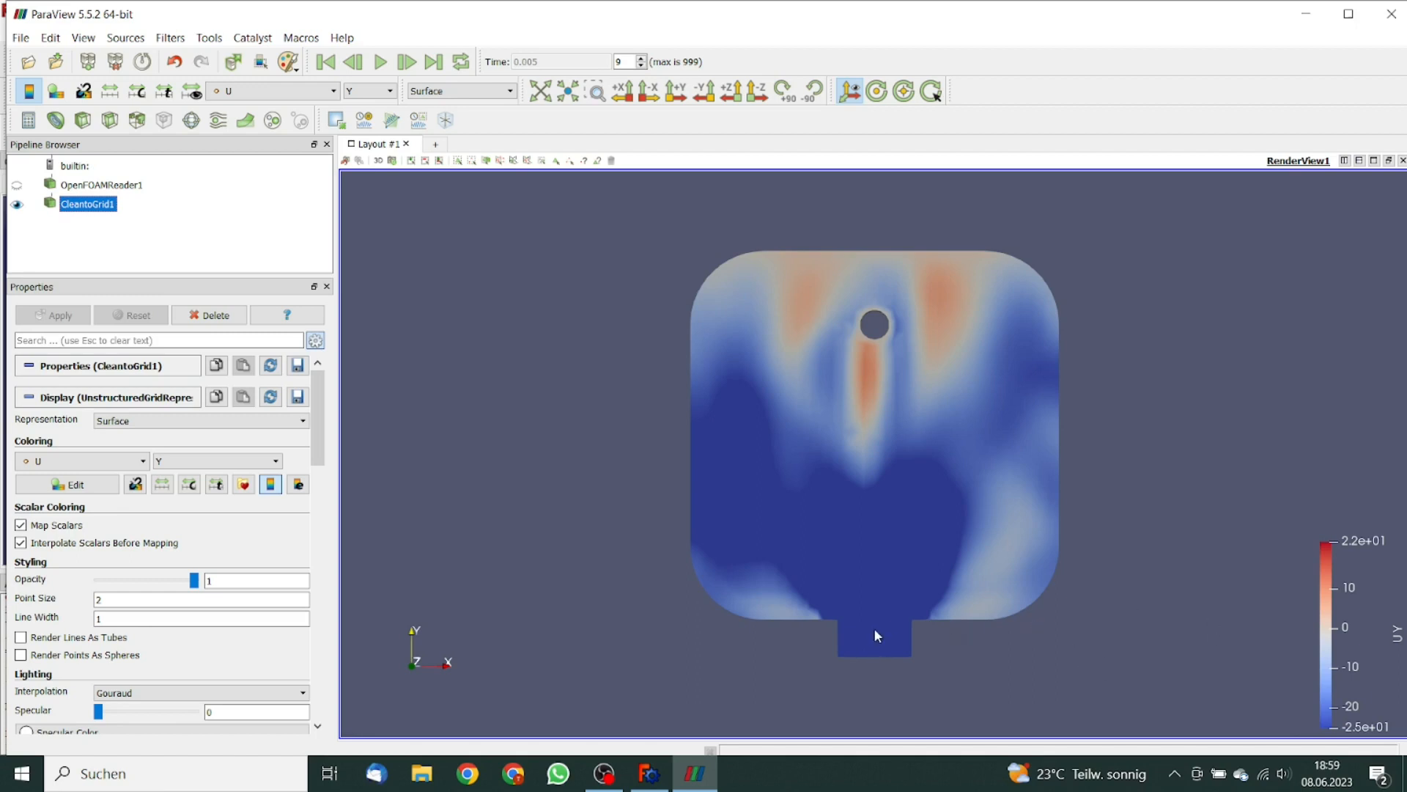
click(353, 63)
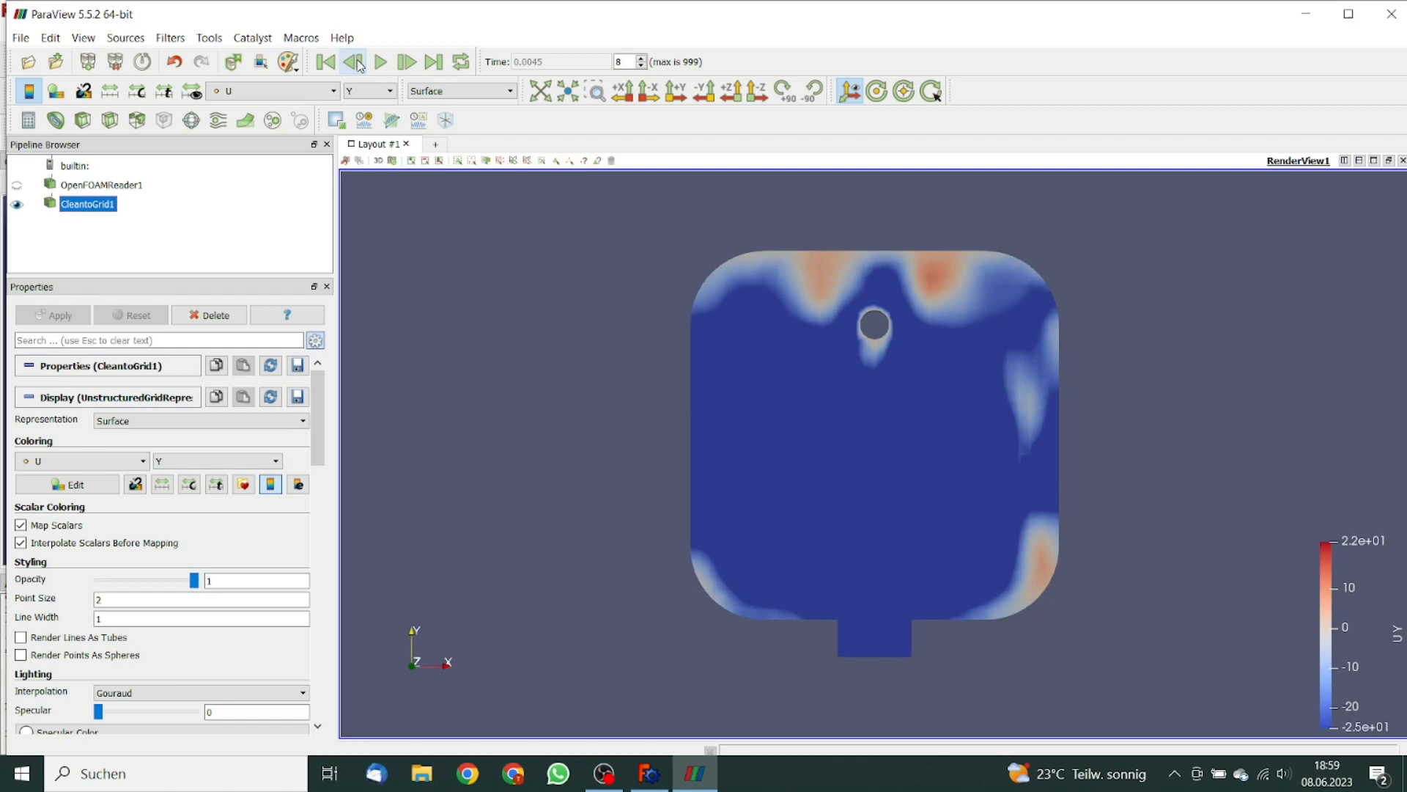
click(359, 65)
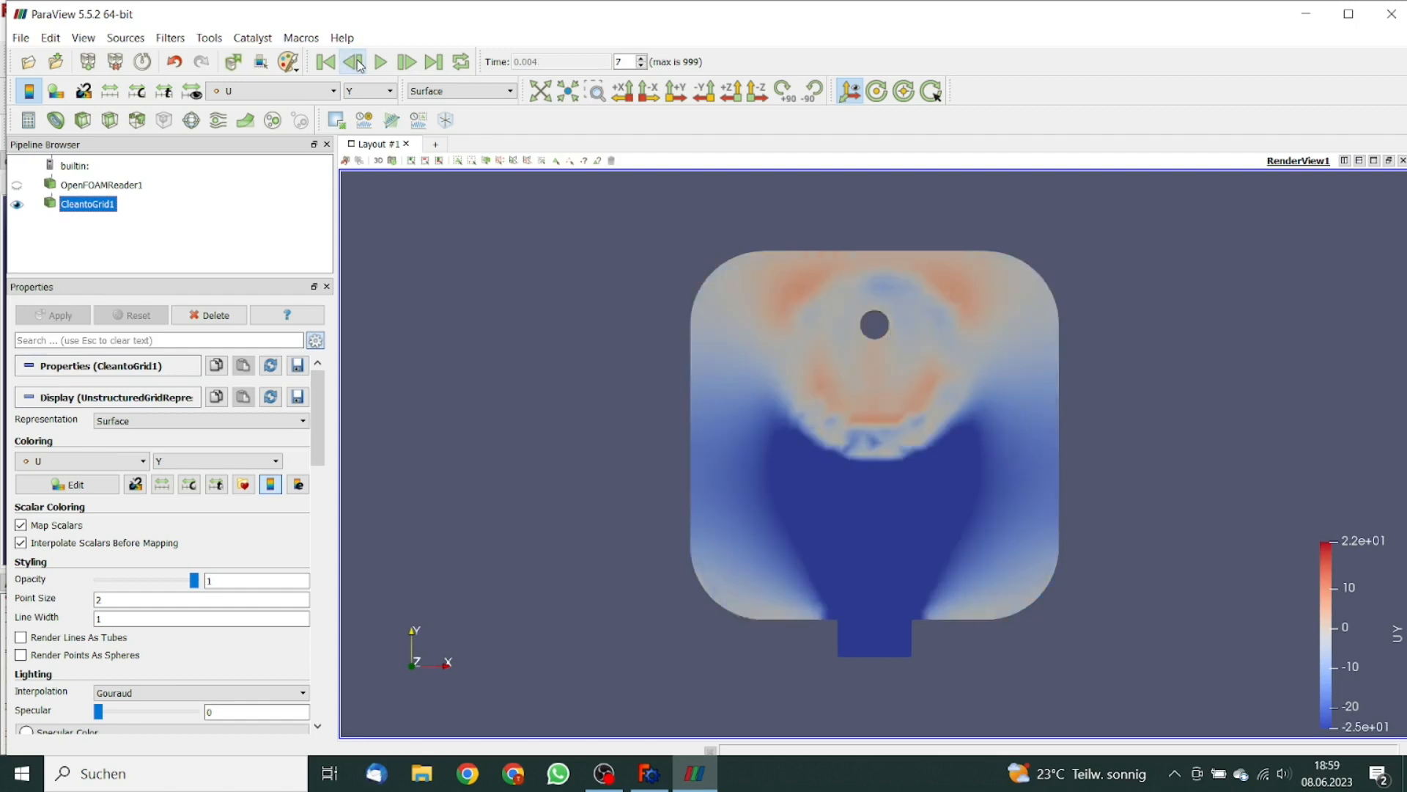
click(372, 91)
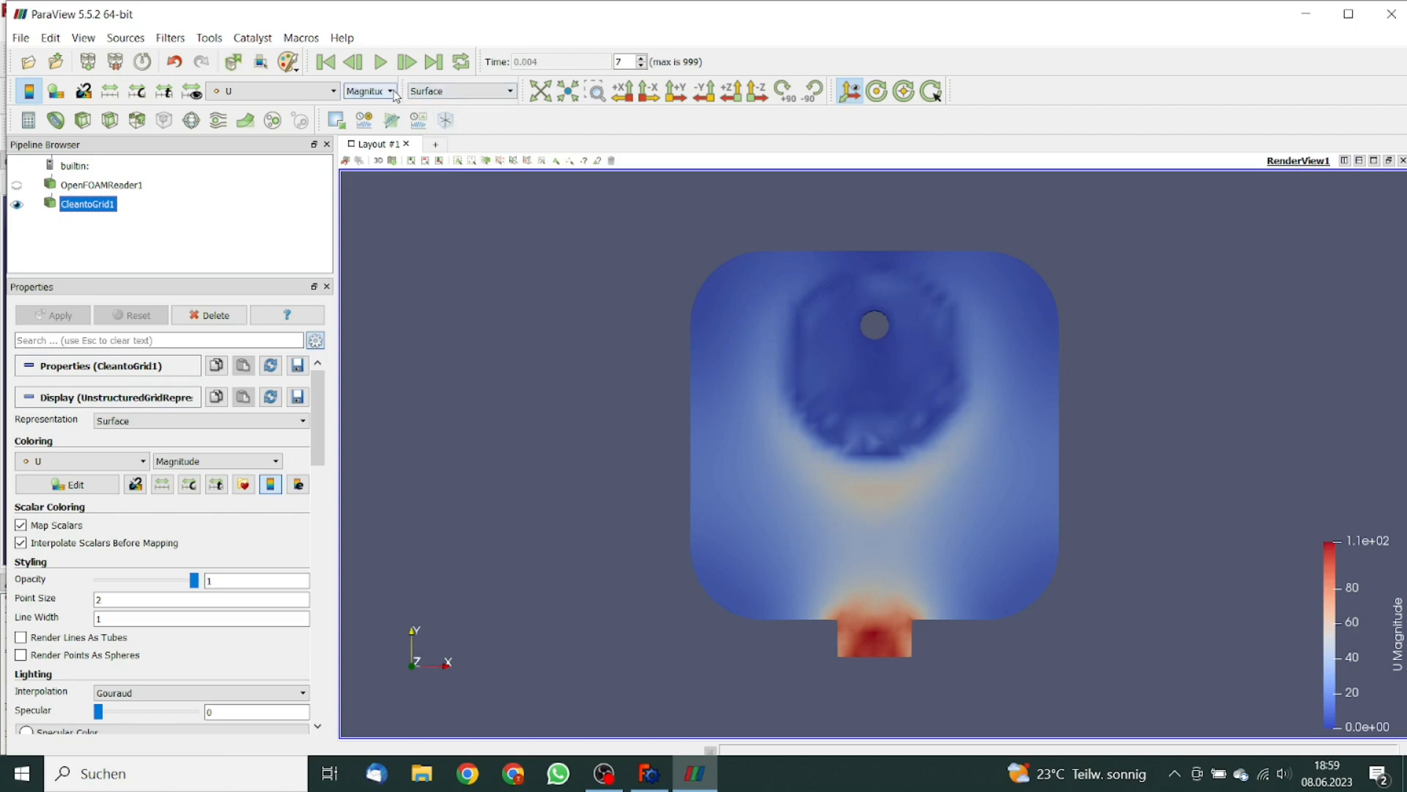
click(370, 91)
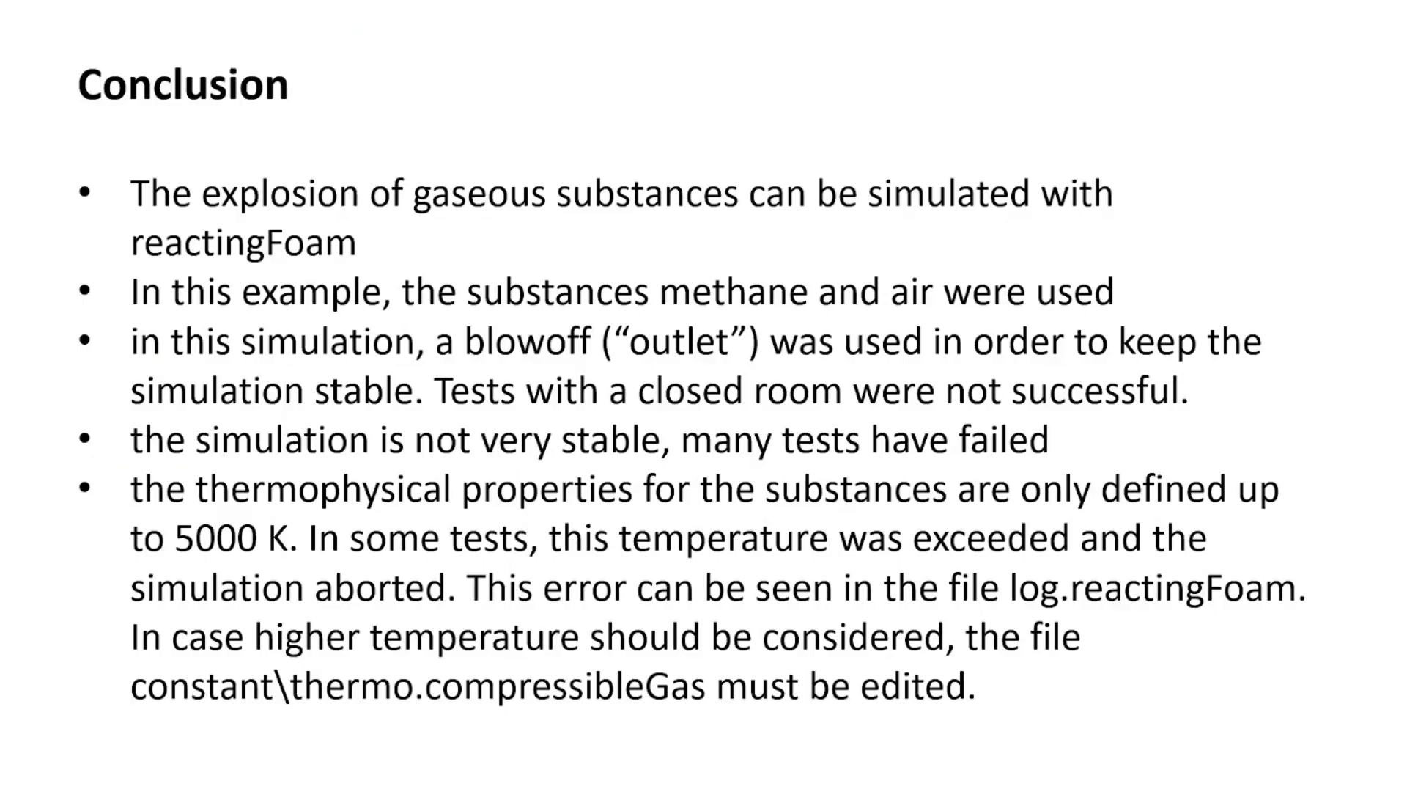